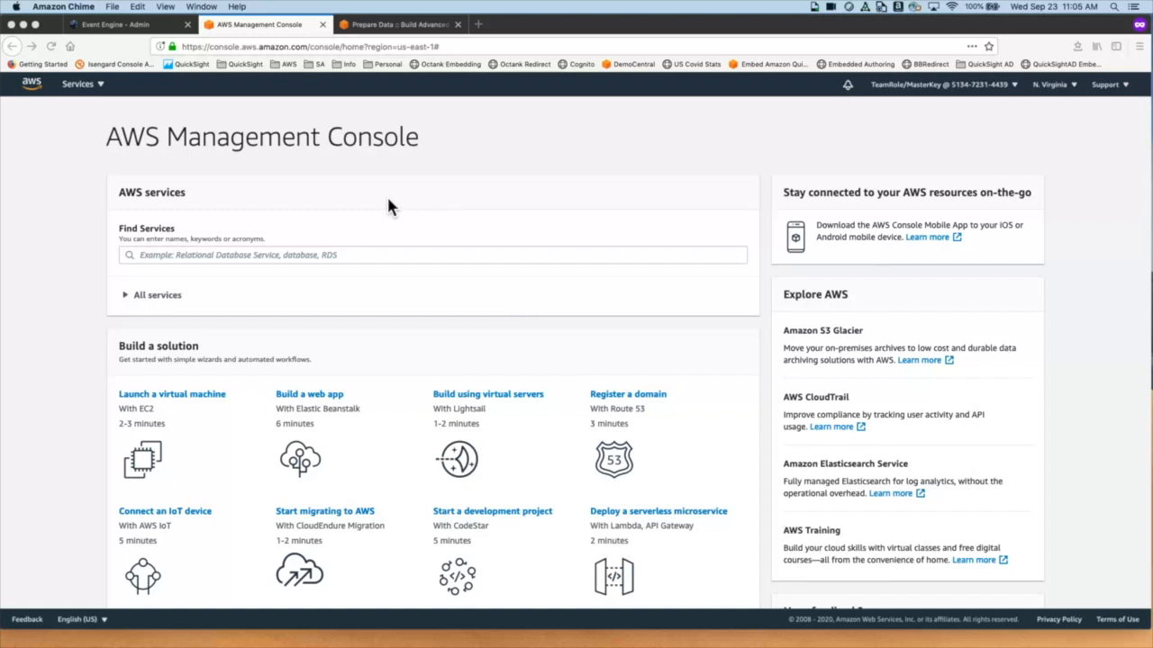
# Step: Search the AWS console services for 'Quick' and open QuickSight
pyautogui.click(282, 259)
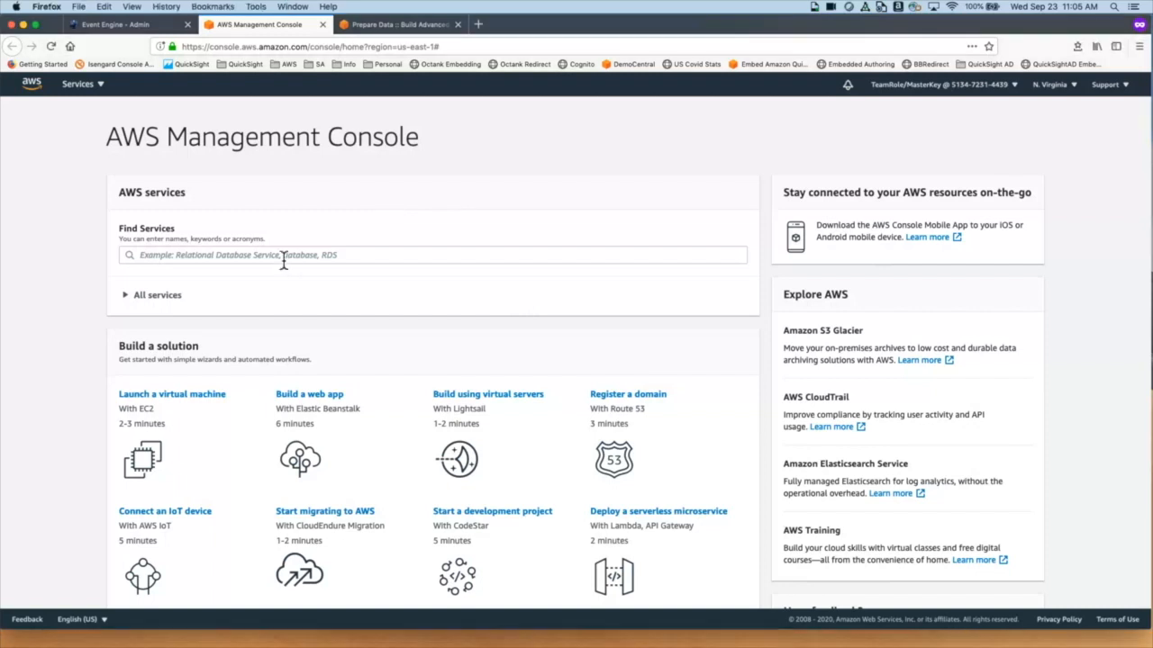
pyautogui.click(282, 259)
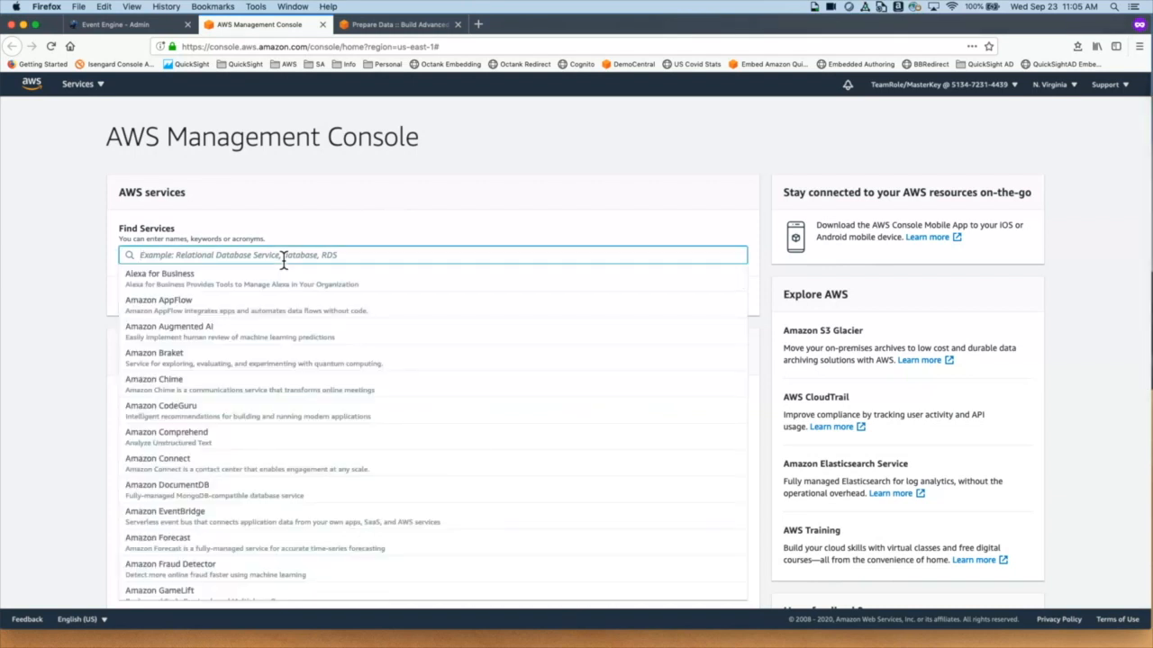
pyautogui.write('Quick')
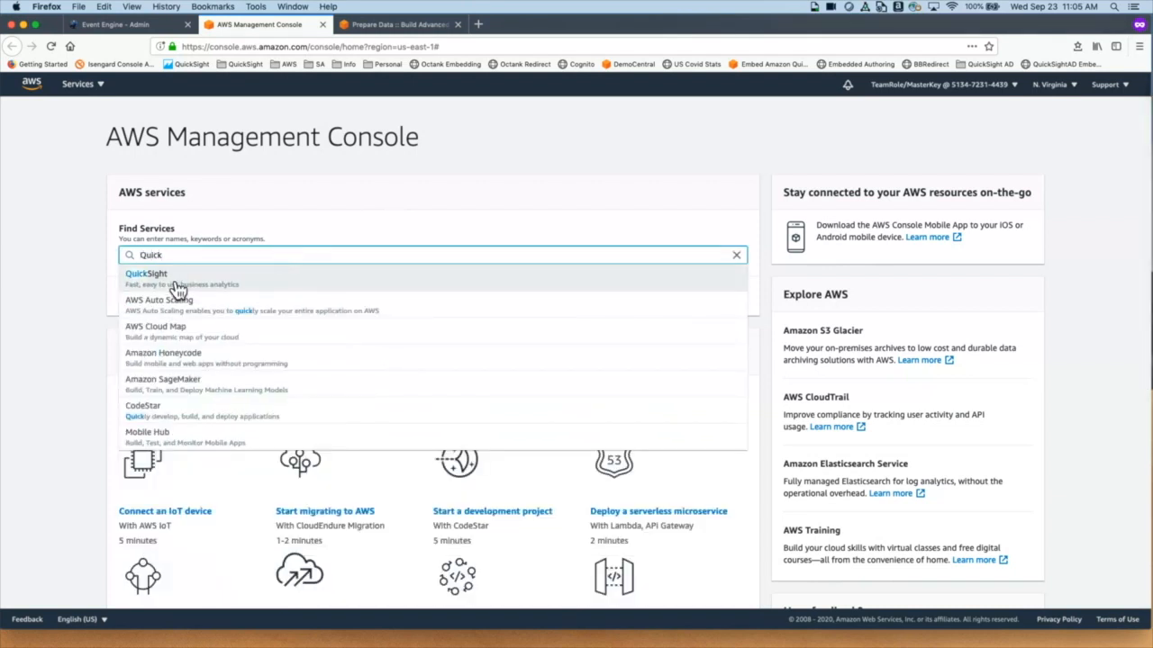
pyautogui.click(173, 285)
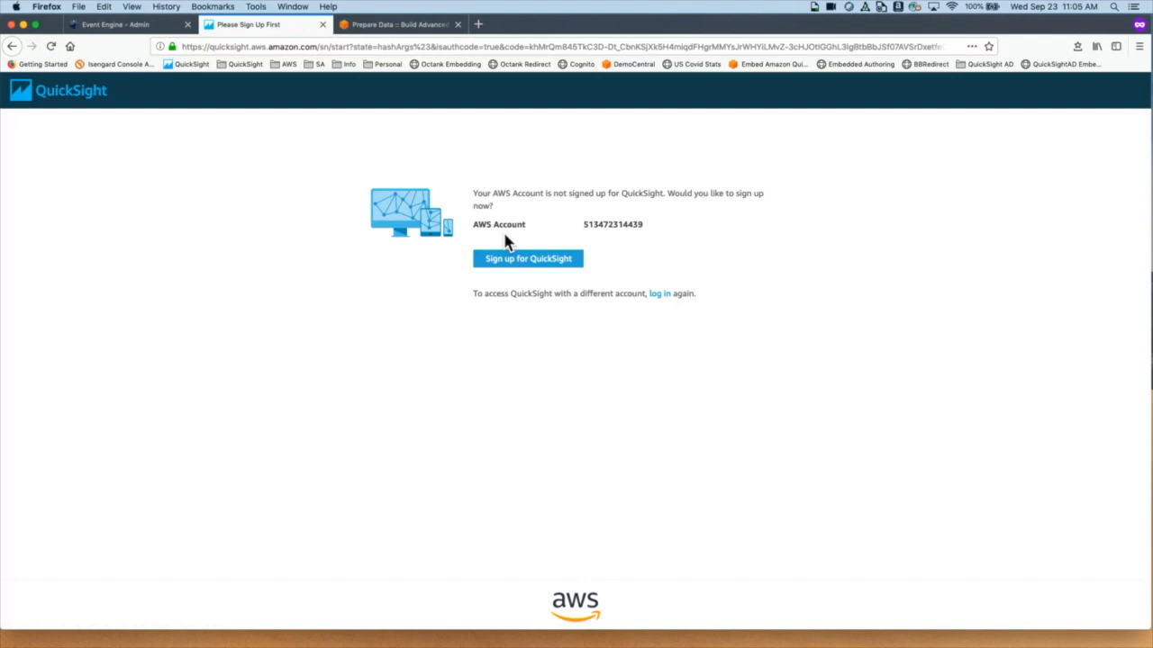
# Step: Sign up for QuickSight with the Enterprise edition, reaching the account form in US East (N. Virginia)
pyautogui.click(546, 267)
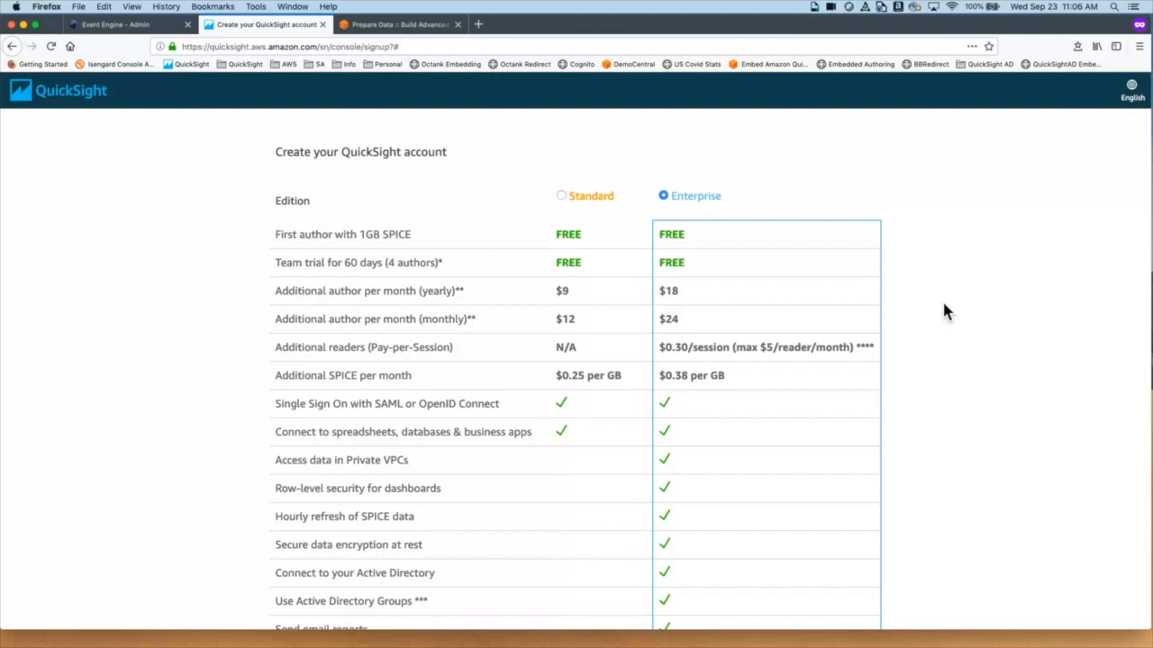
pyautogui.scroll(-5, 954, 460)
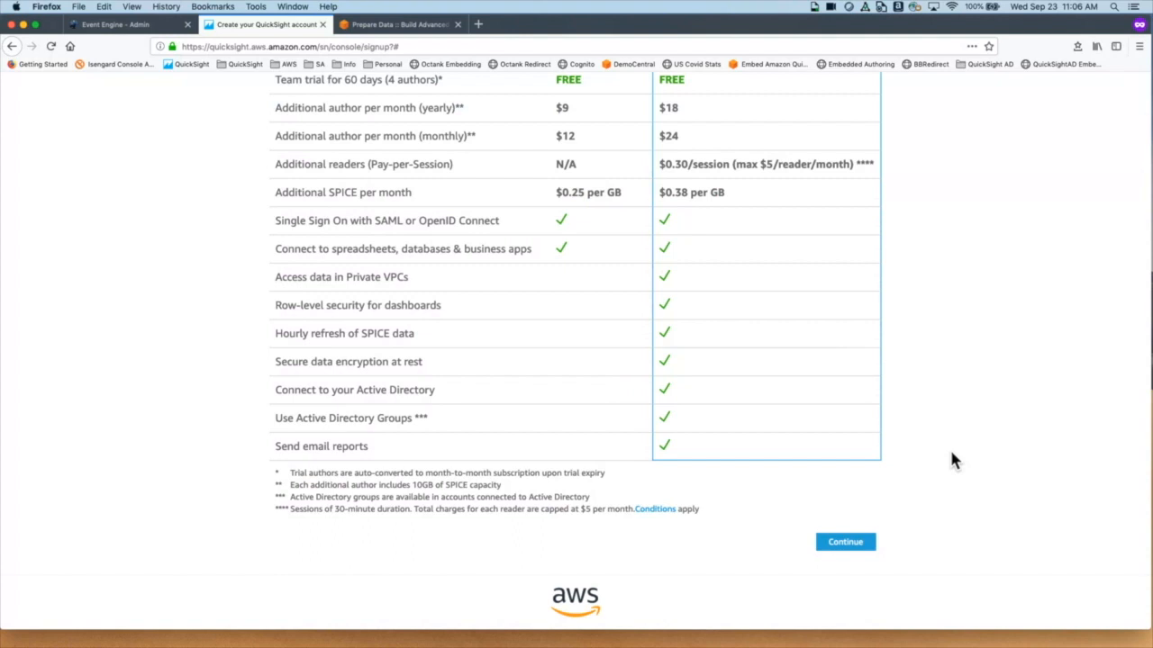
pyautogui.click(847, 544)
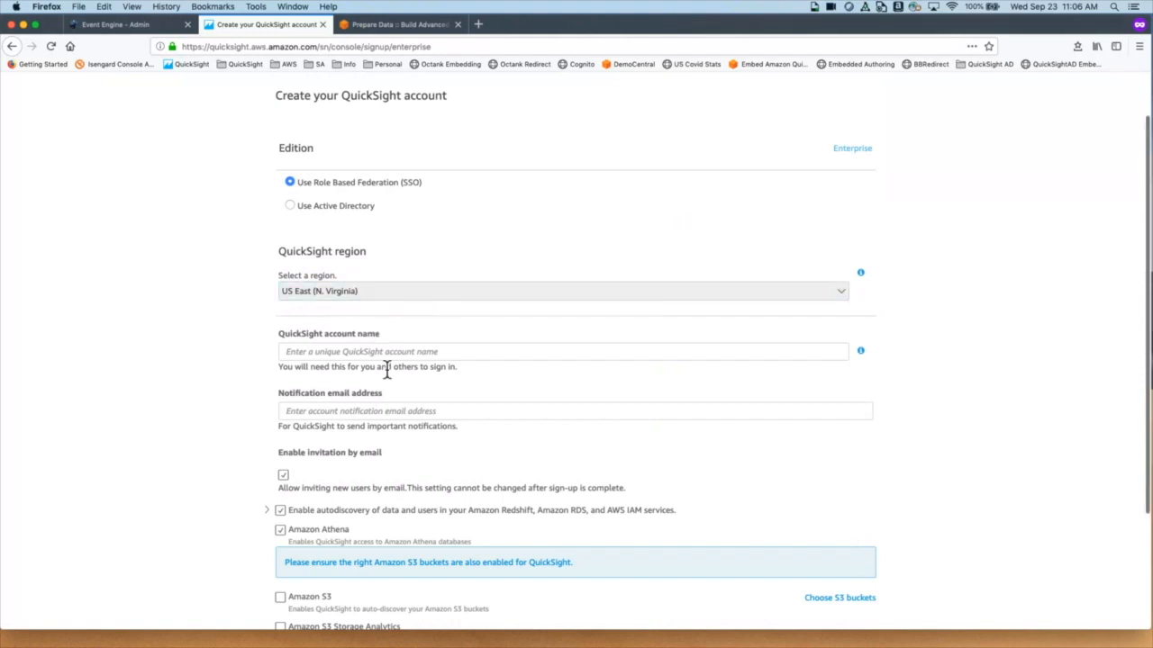
pyautogui.scroll(-2, 385, 369)
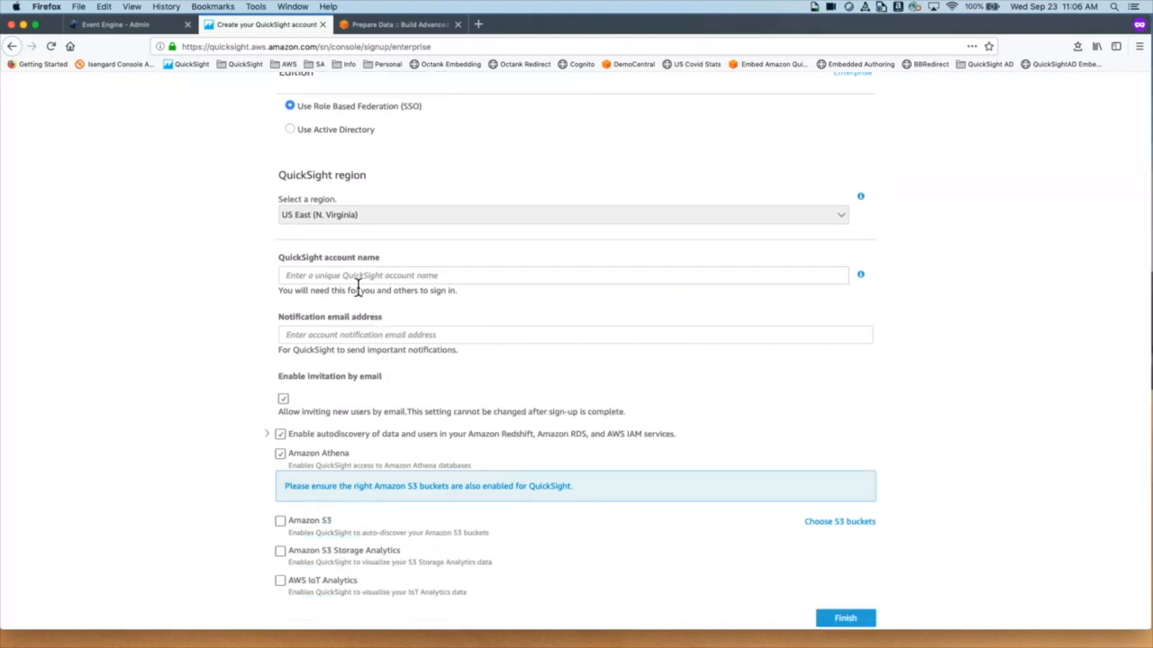
# Step: Enter a unique QuickSight account name and the notification e-mail address, then finish sign-up
pyautogui.click(358, 280)
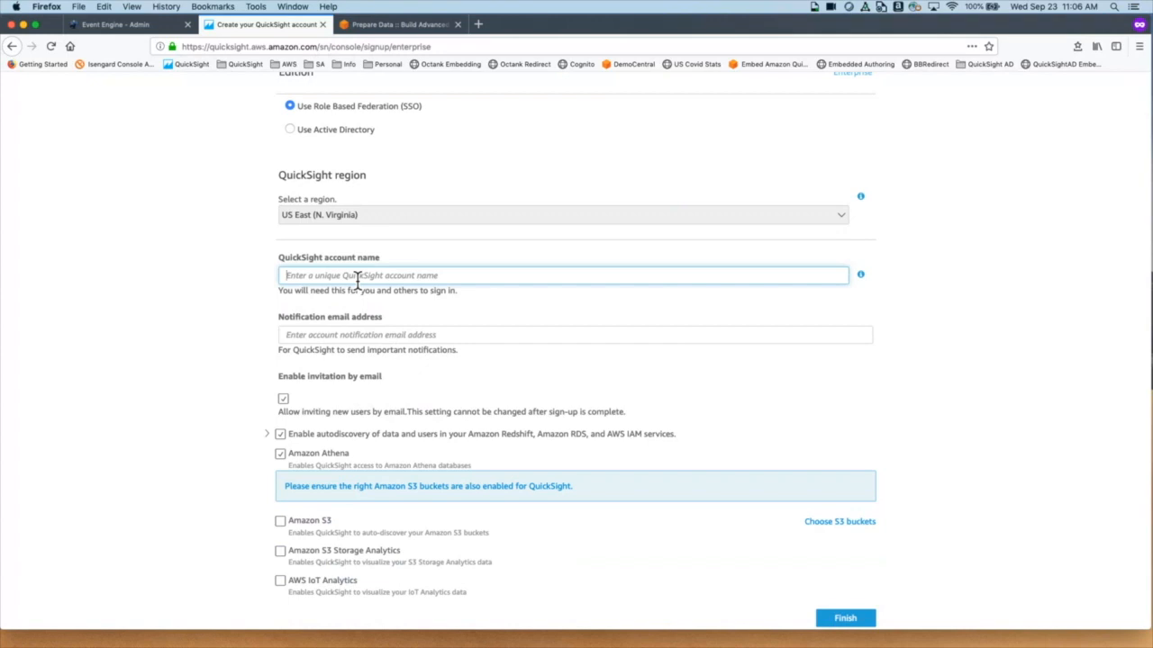
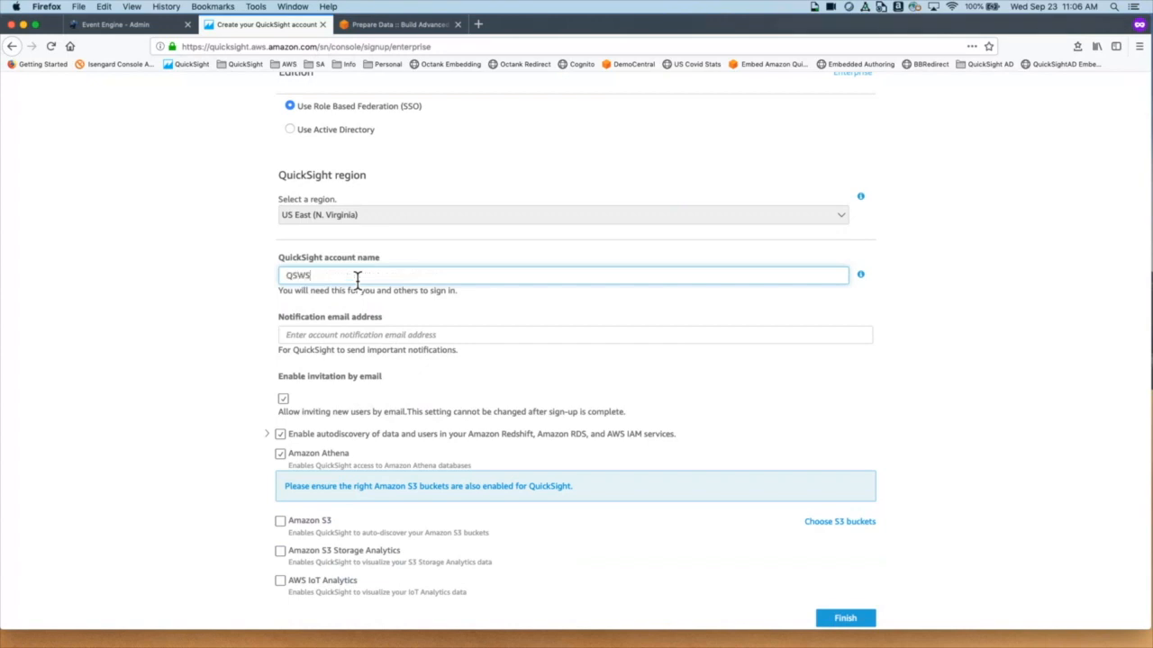
pyautogui.click(327, 342)
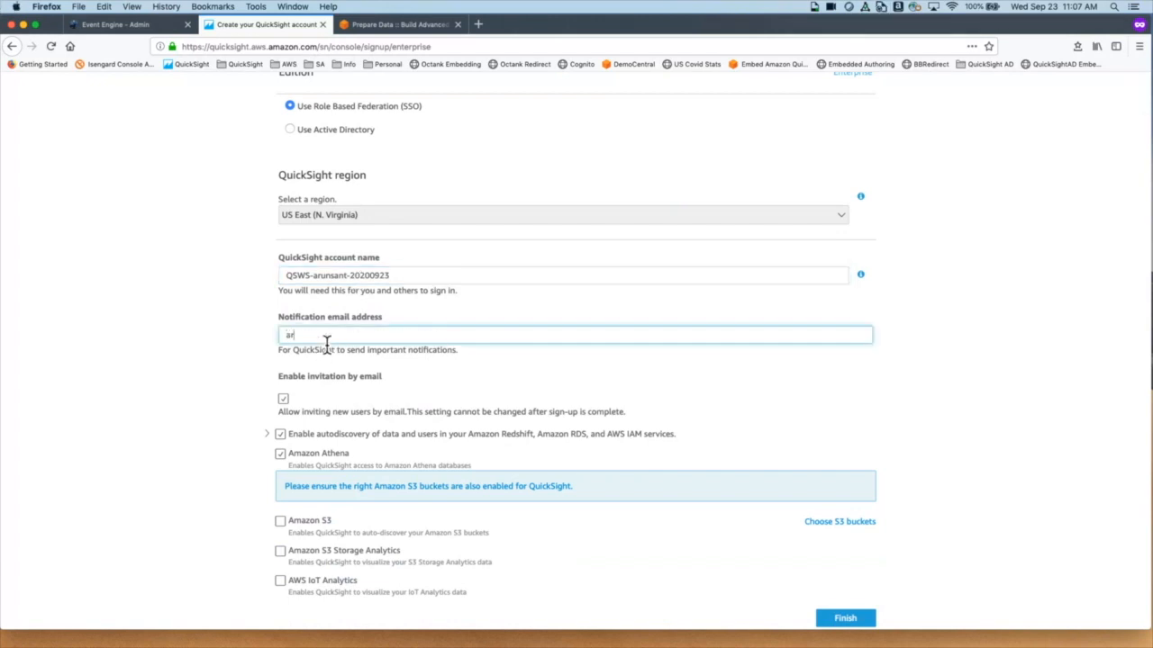
pyautogui.scroll(-2, 596, 393)
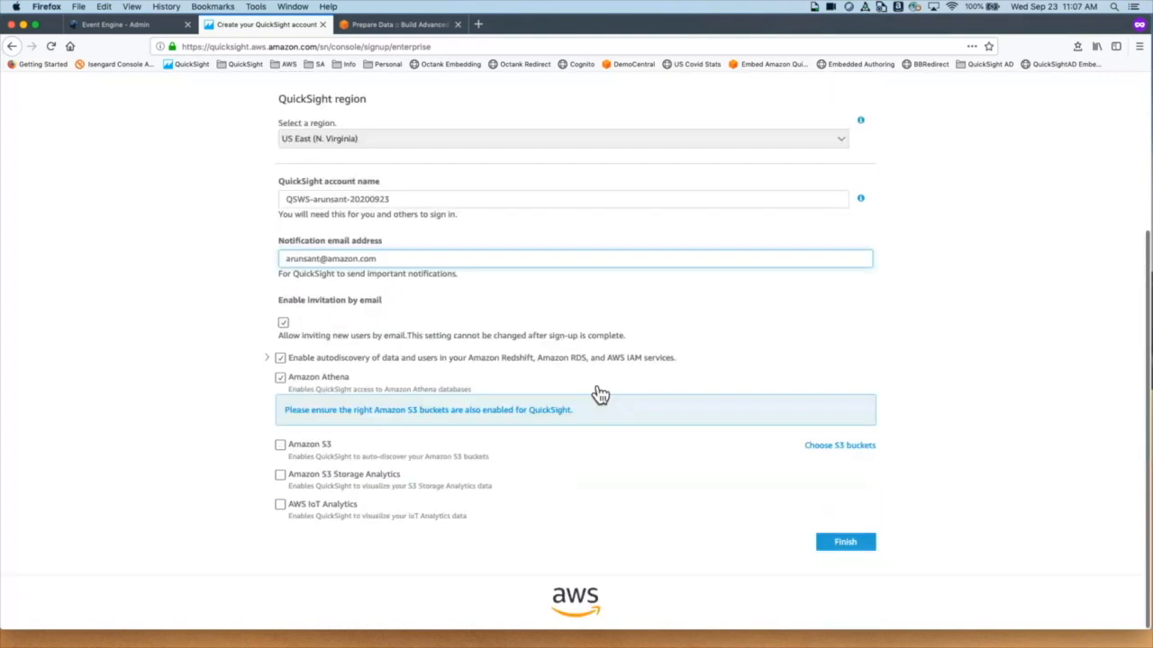
pyautogui.click(864, 548)
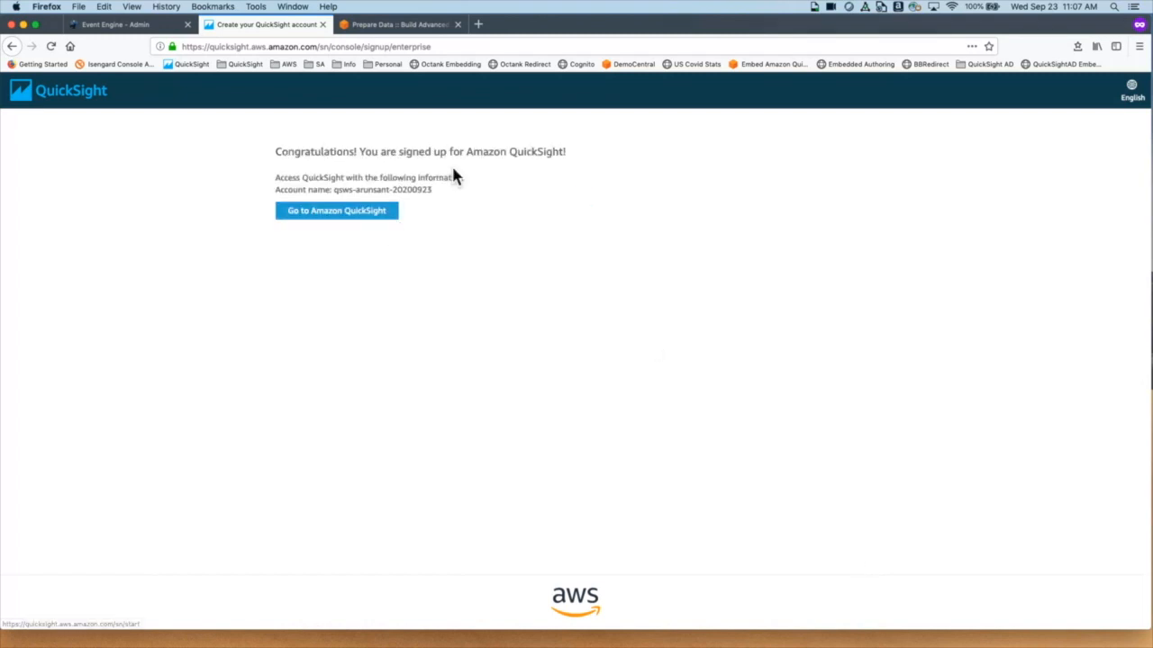
# Step: Enter QuickSight and dismiss the Welcome and What's New dialogs to reach the Analyses page
pyautogui.click(354, 216)
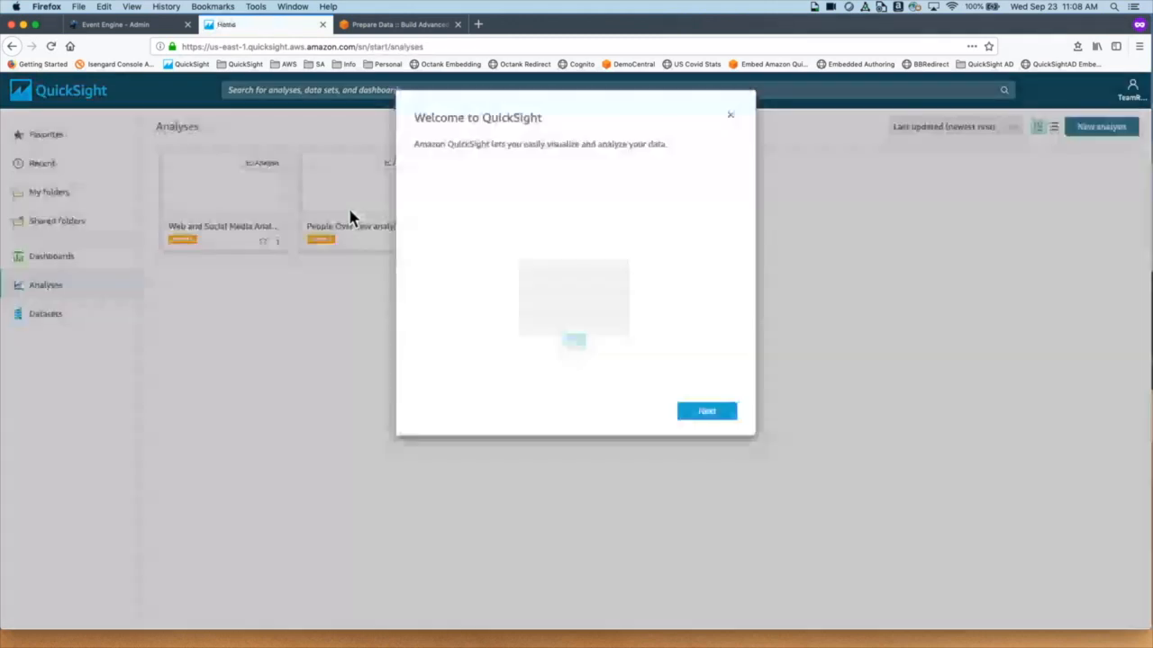
pyautogui.click(730, 116)
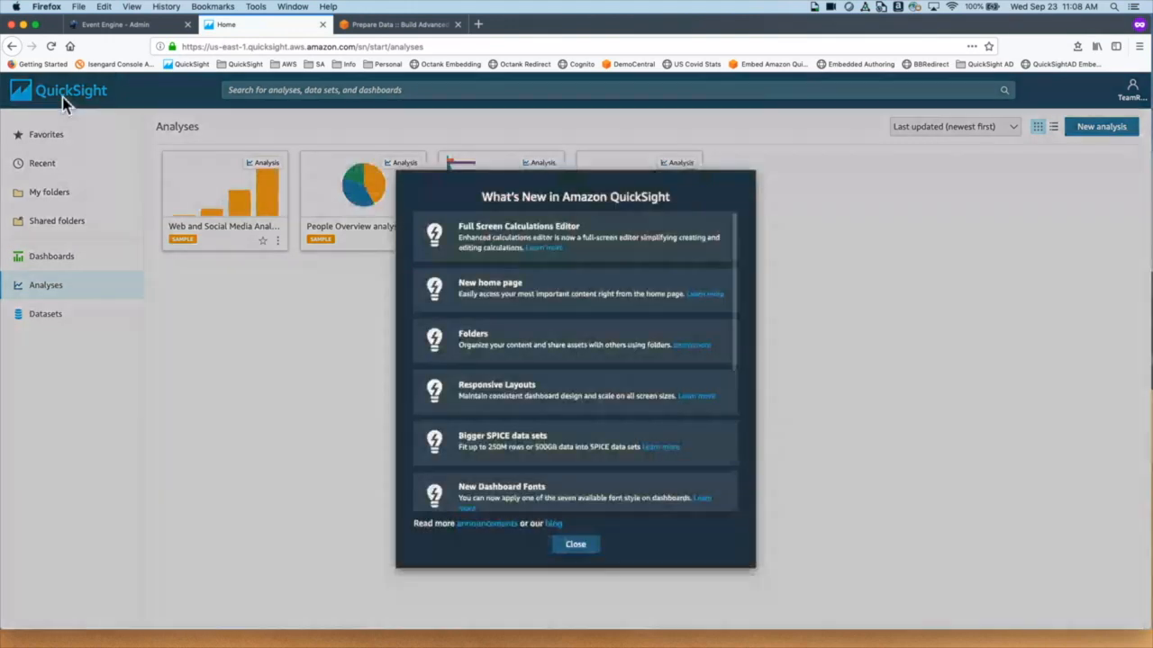
pyautogui.click(584, 547)
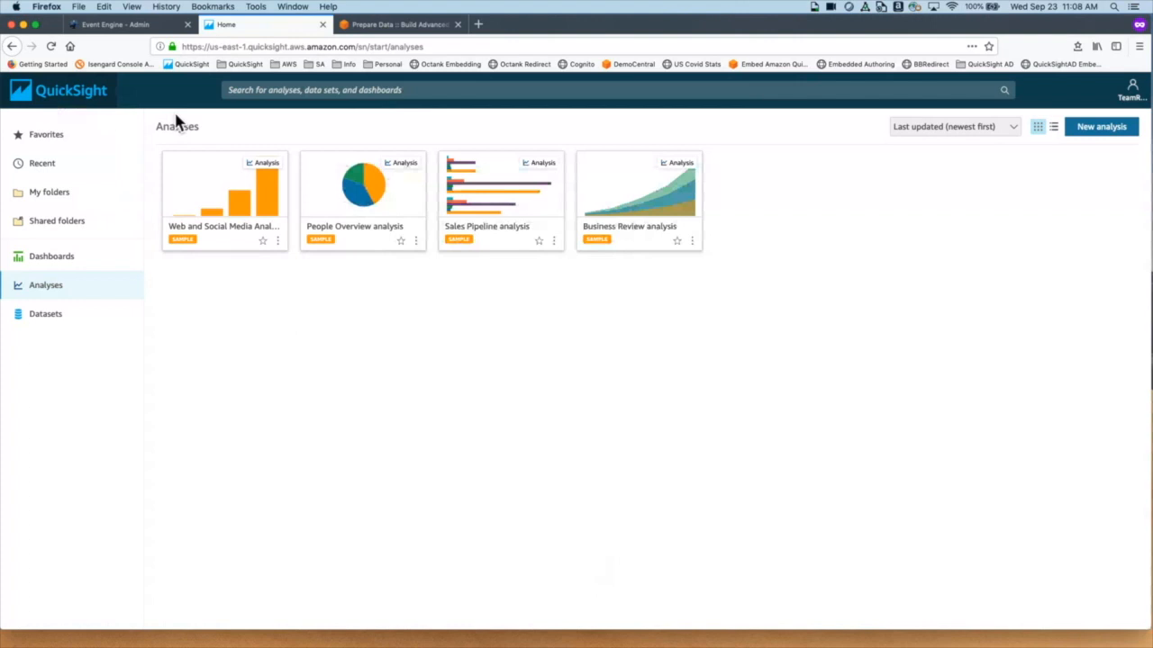
pyautogui.click(318, 93)
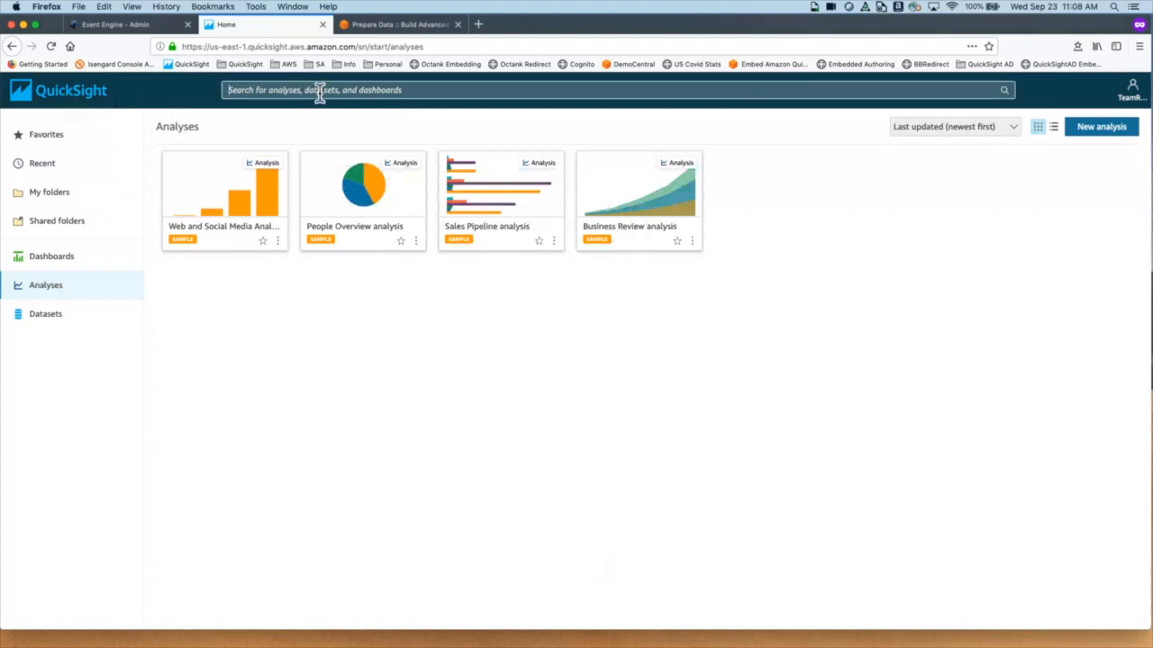
pyautogui.write('Sales')
pyautogui.press('Return')
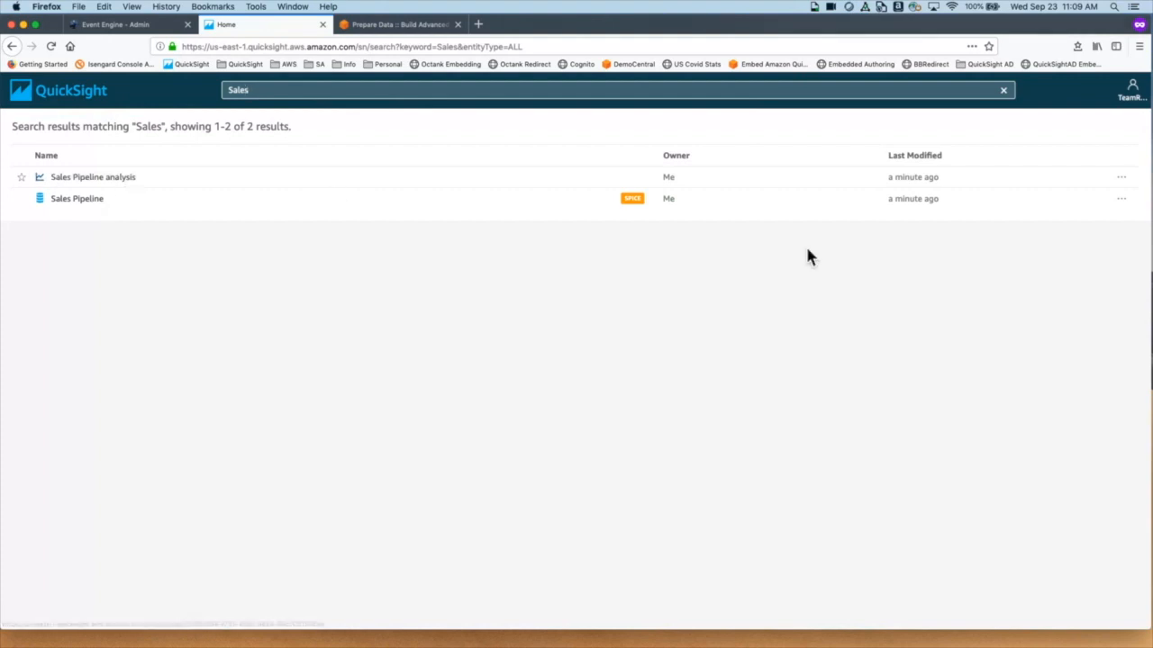
pyautogui.click(1009, 95)
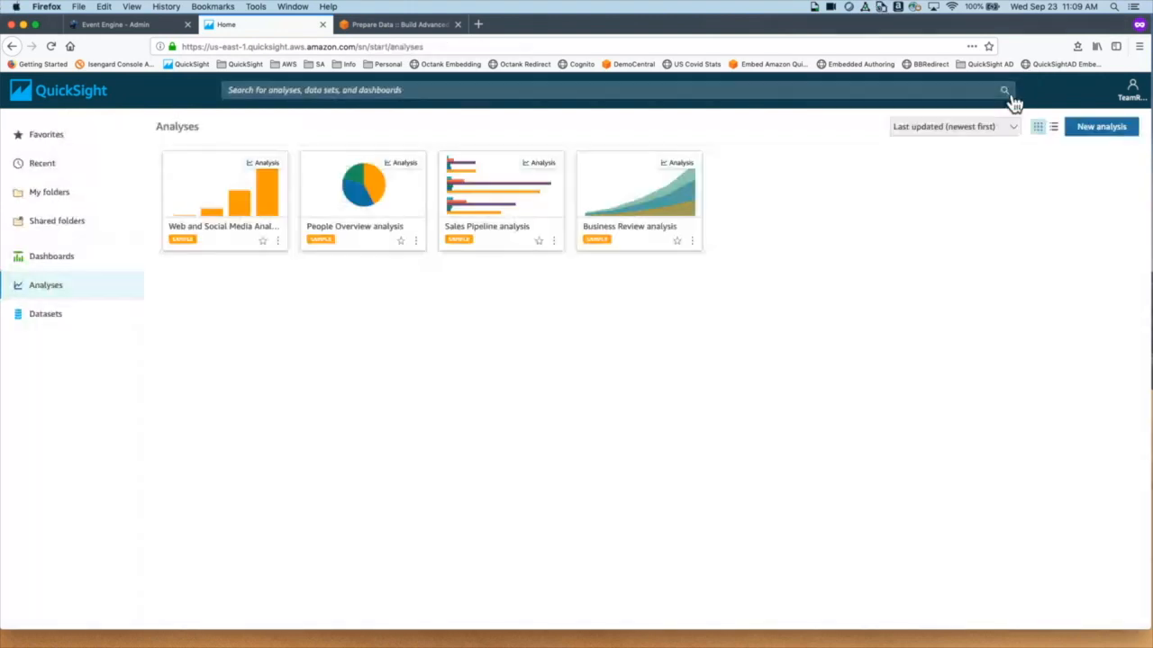
pyautogui.click(1136, 103)
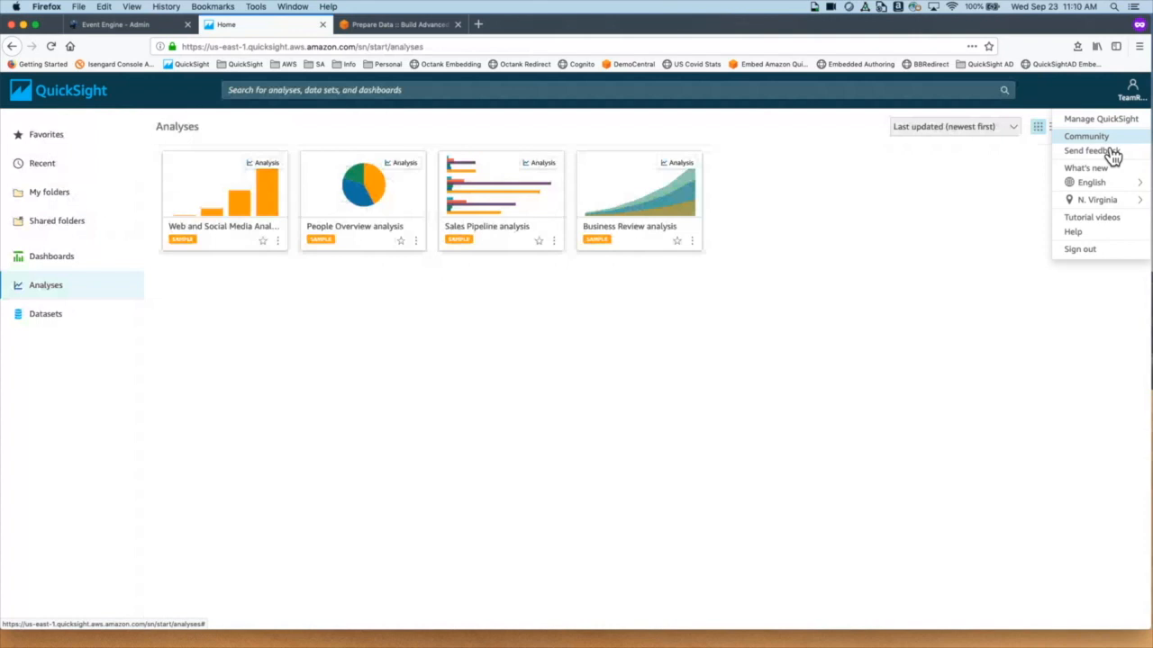
pyautogui.moveTo(1115, 189)
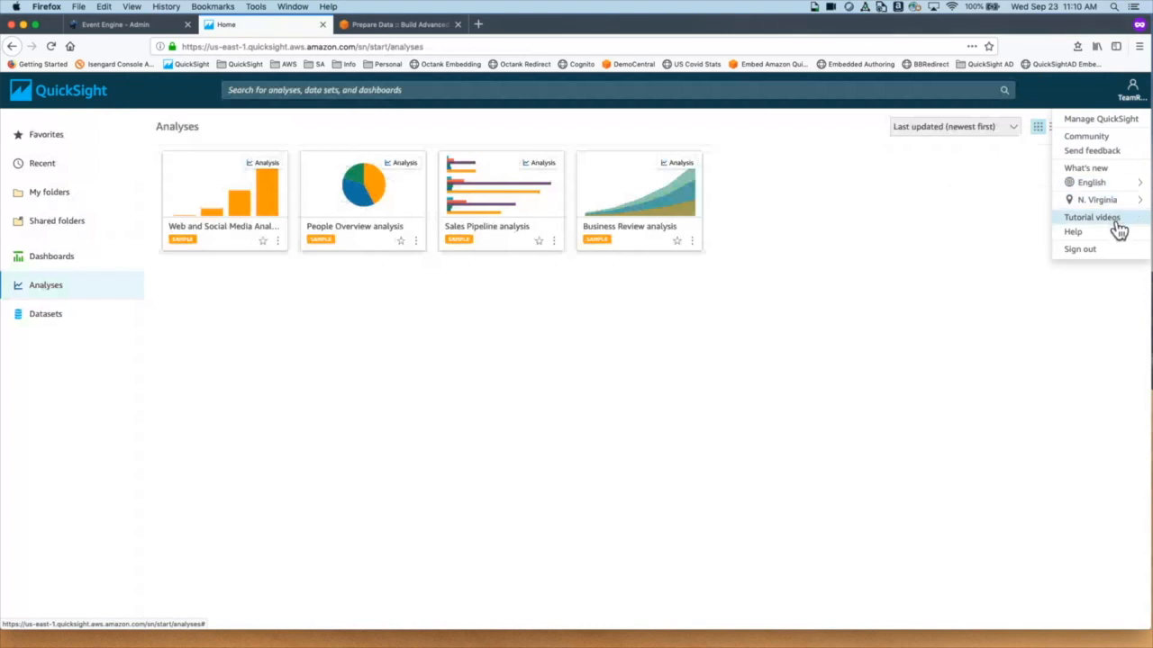
pyautogui.click(1091, 217)
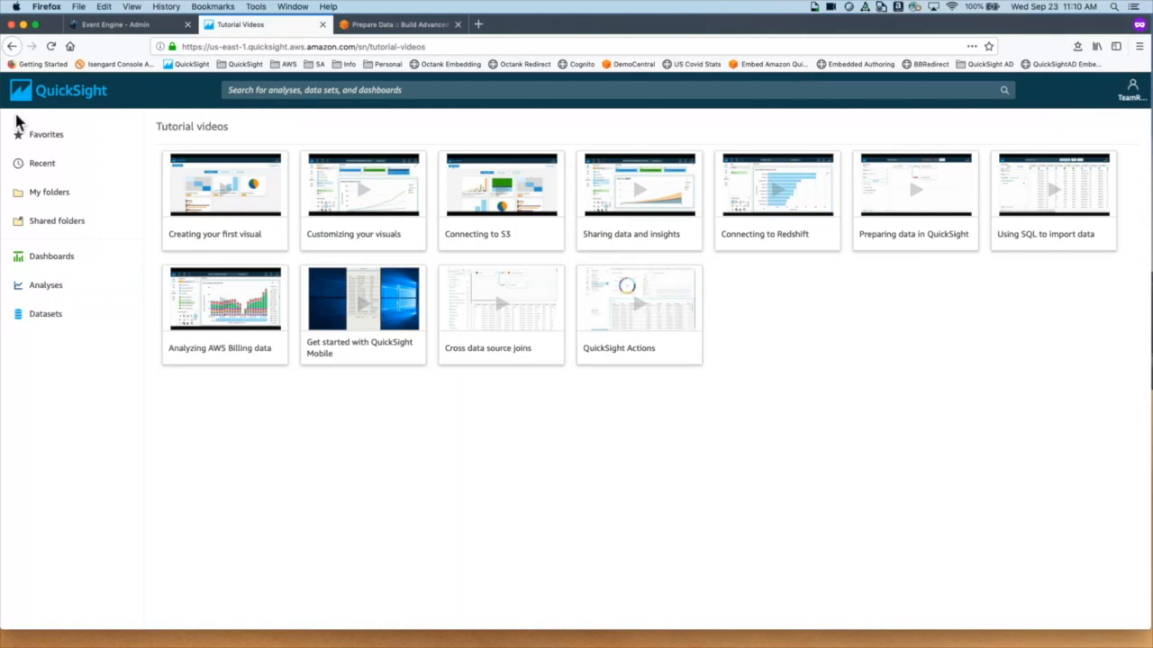
pyautogui.click(65, 108)
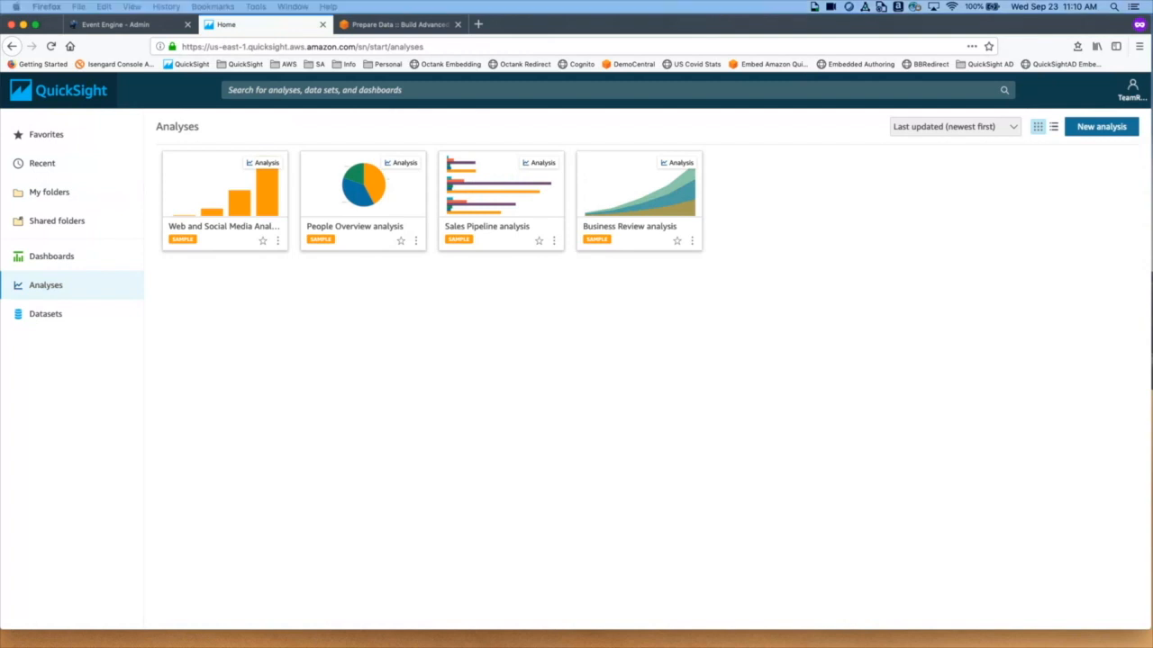
pyautogui.press('super+Tab')
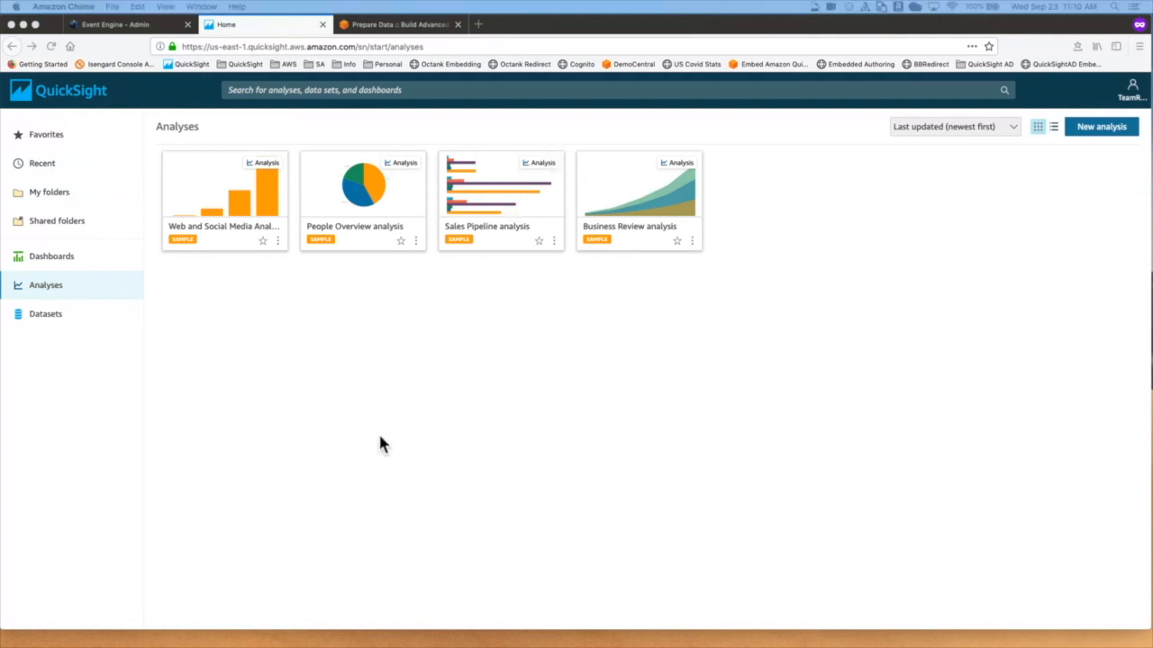
# Step: Show analyses as a list and favorite Web and Social Media Analytics and People Overview
pyautogui.click(153, 260)
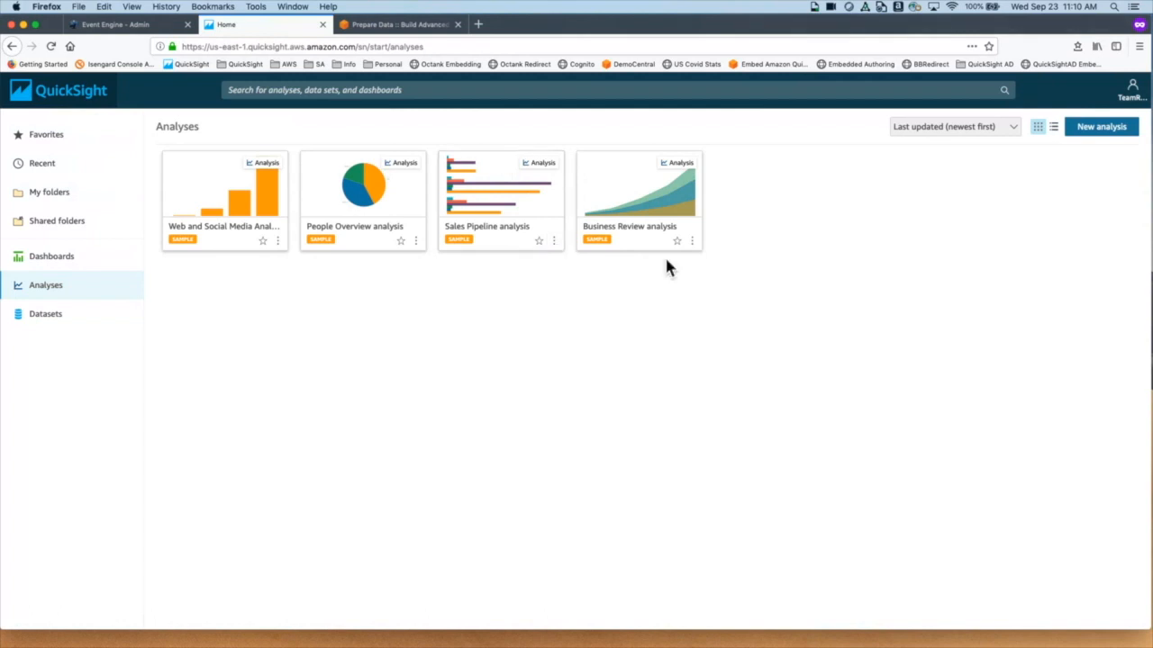
pyautogui.click(1053, 127)
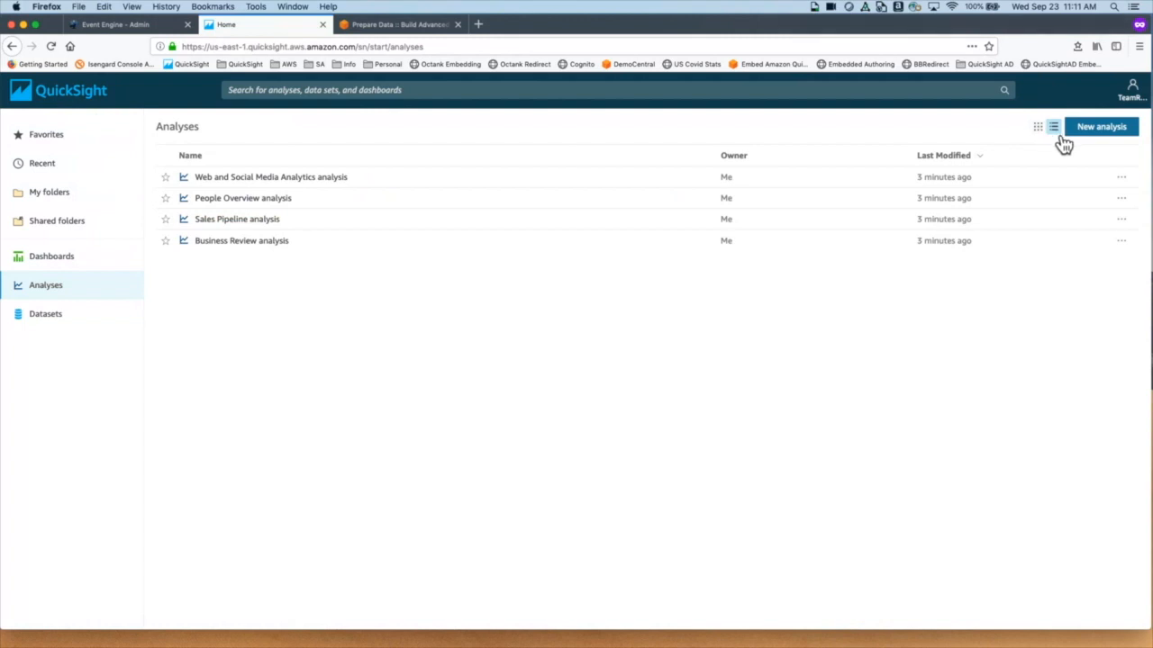
pyautogui.click(172, 184)
pyautogui.click(172, 206)
# Step: Unfavorite both analyses from Favorites, then browse Recent and My folders
pyautogui.click(59, 151)
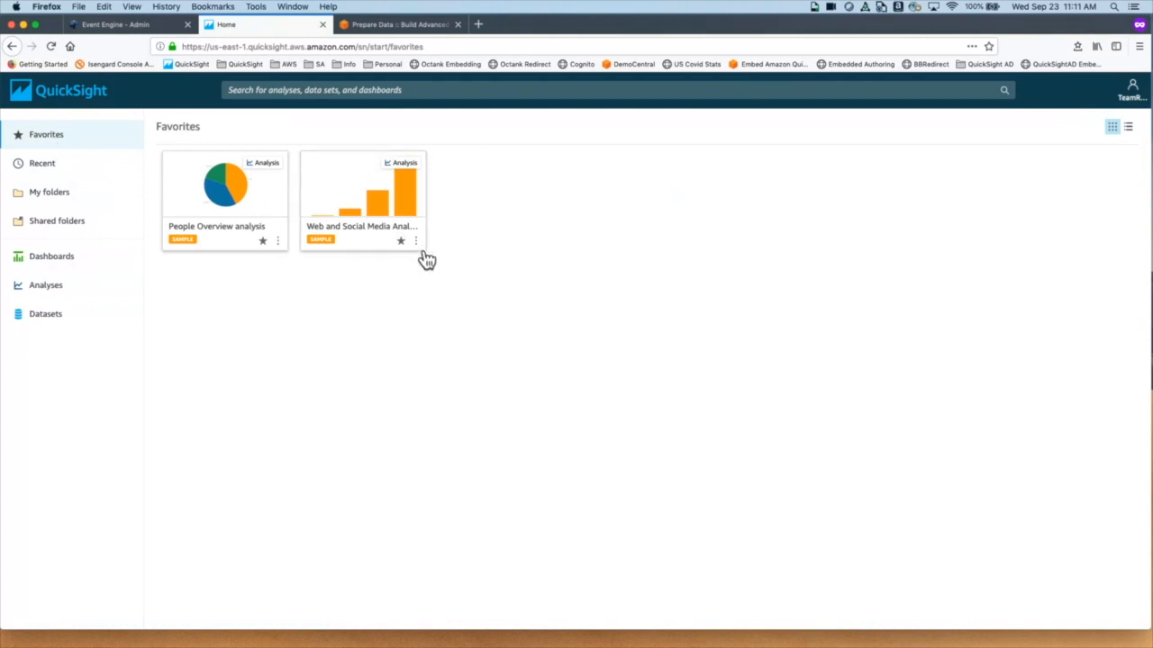
pyautogui.click(263, 242)
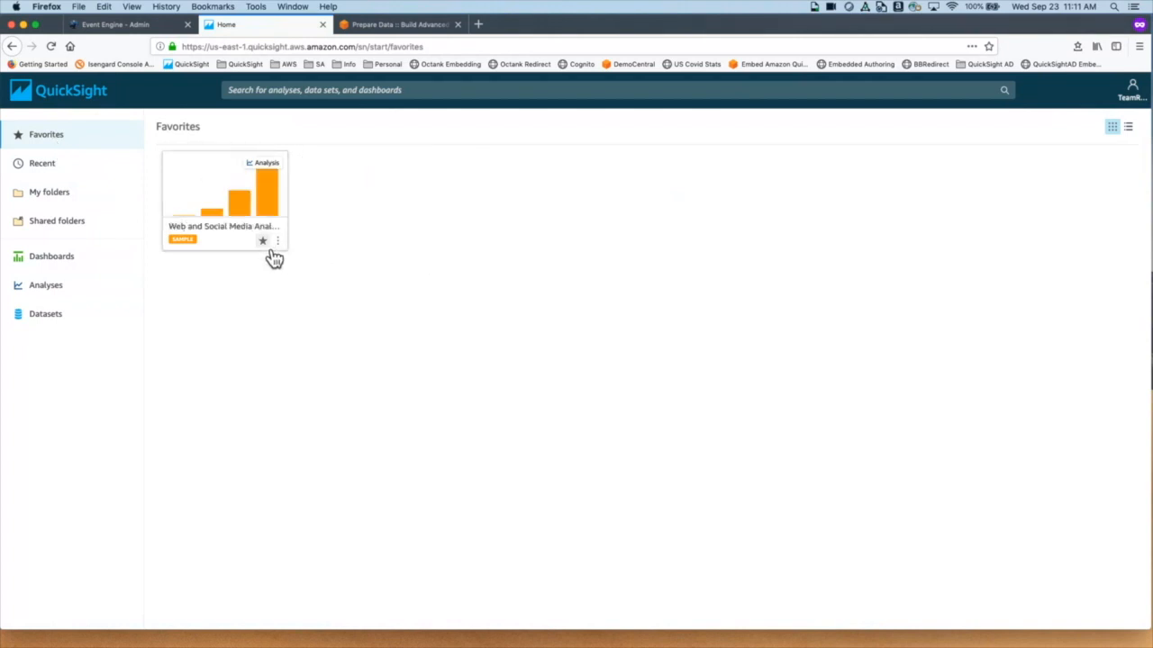
pyautogui.click(263, 241)
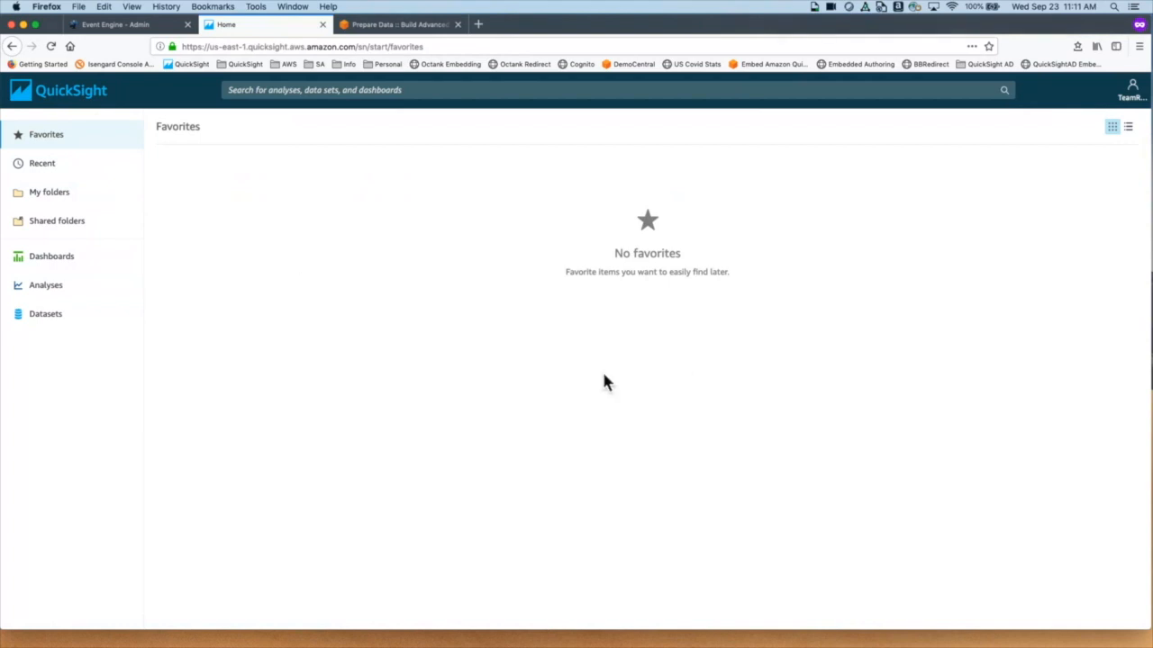
pyautogui.click(54, 174)
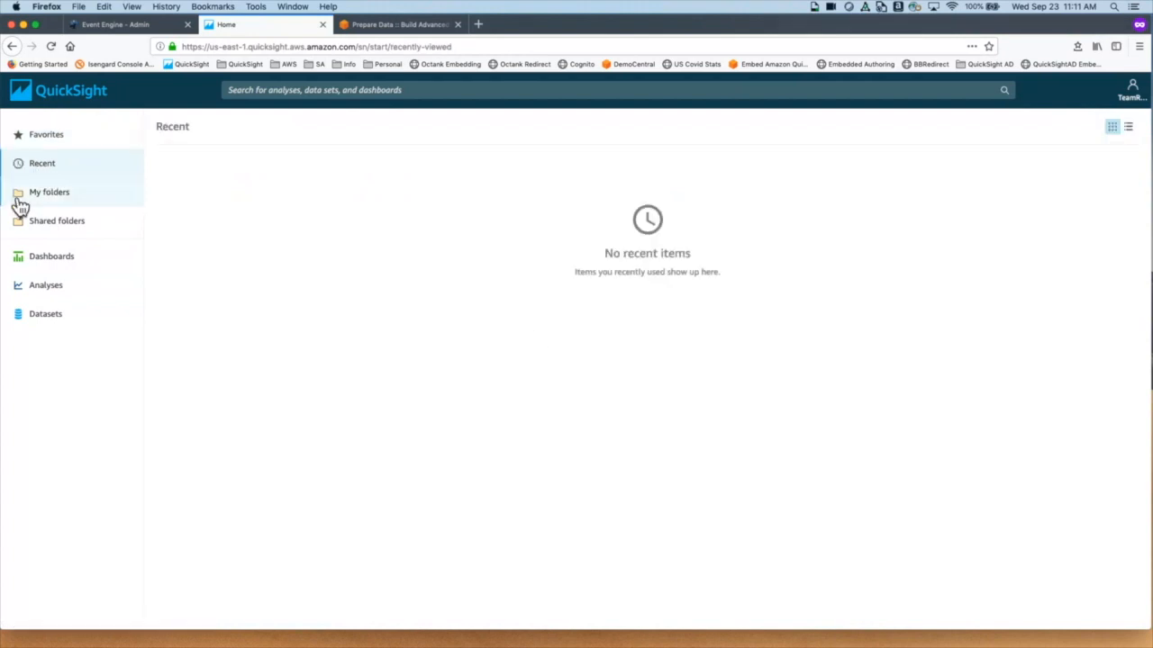
pyautogui.click(40, 204)
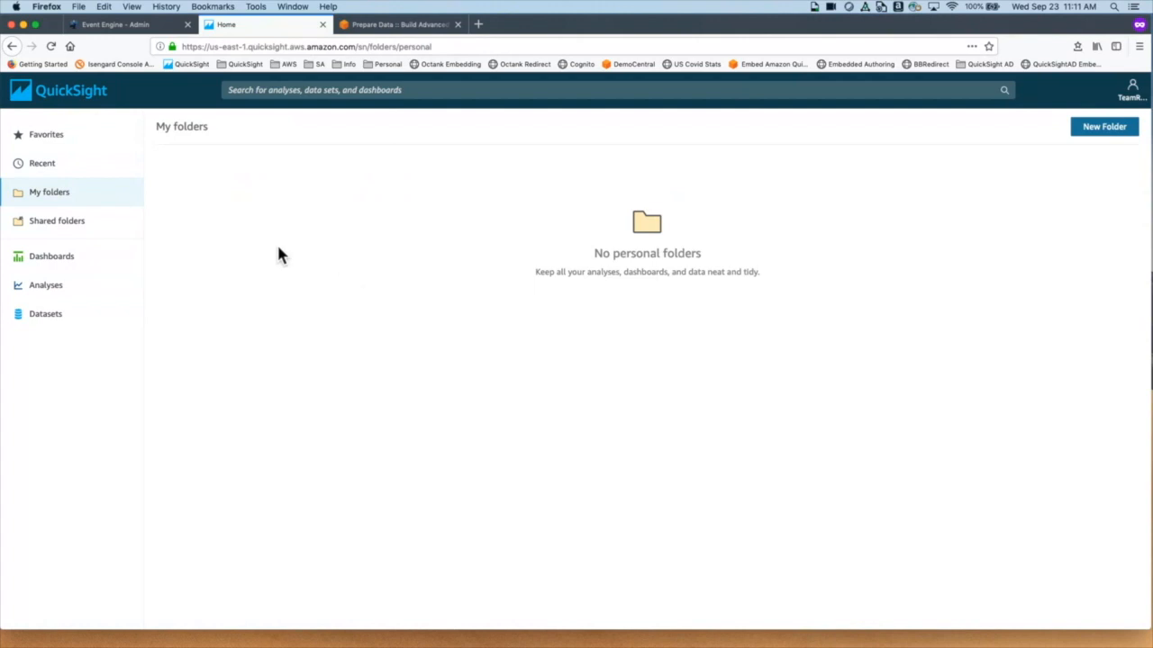
# Step: Create a personal folder named 'My Stuff', then go to Shared folders
pyautogui.click(1113, 144)
pyautogui.click(612, 185)
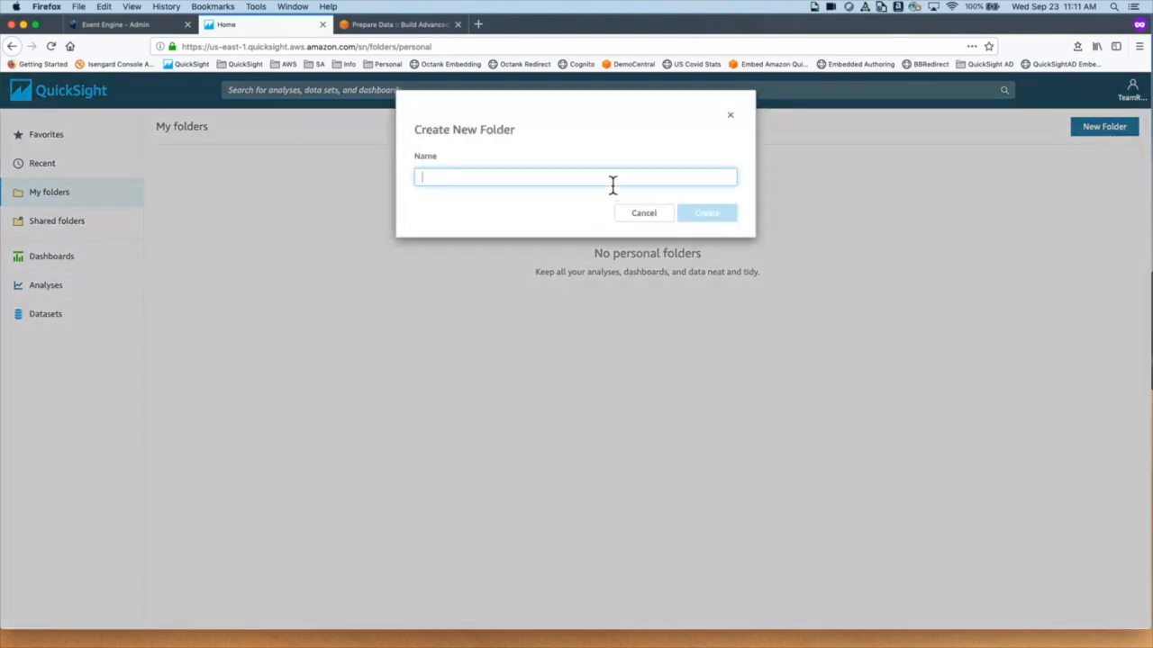
pyautogui.write('My Stuff')
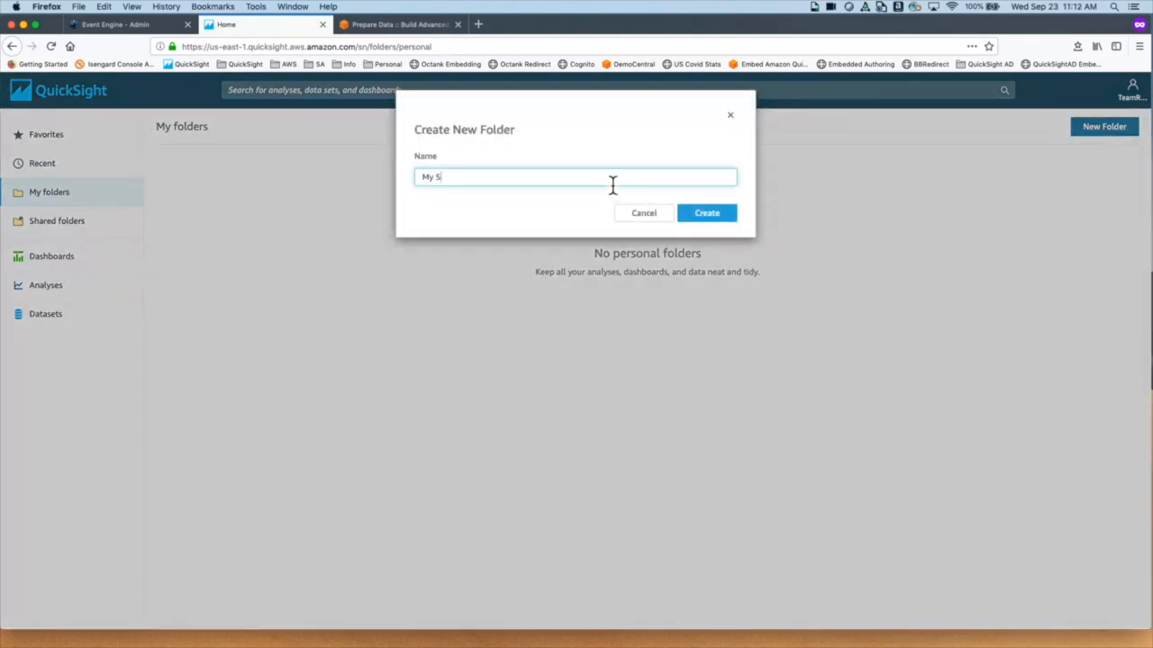
pyautogui.click(709, 216)
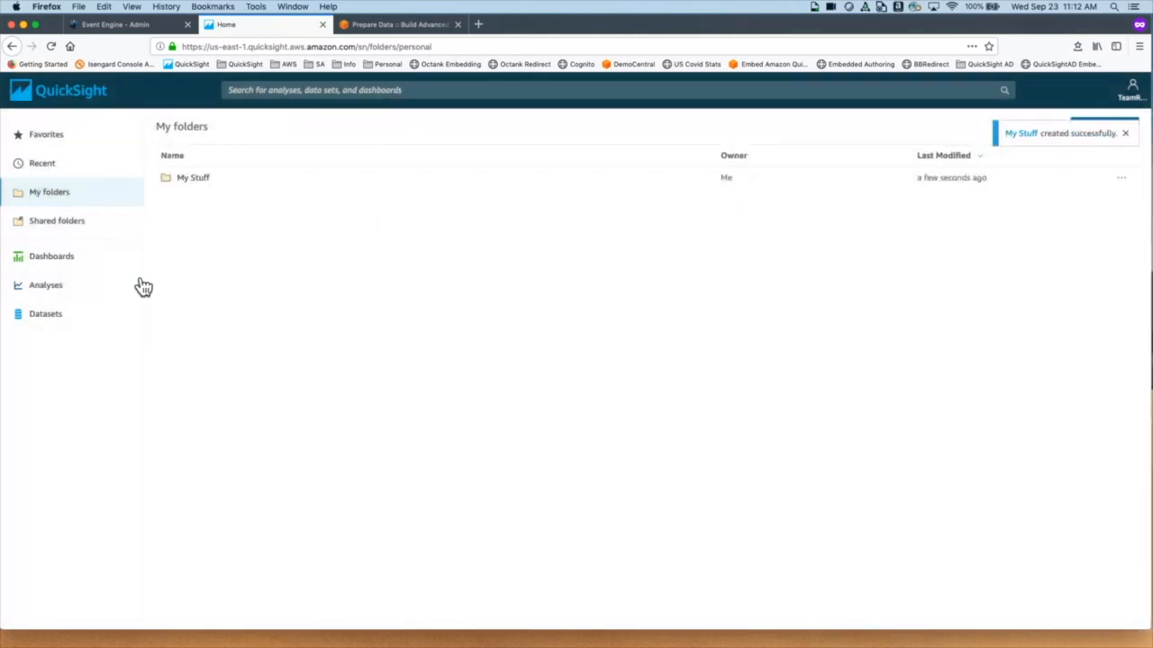
pyautogui.click(75, 236)
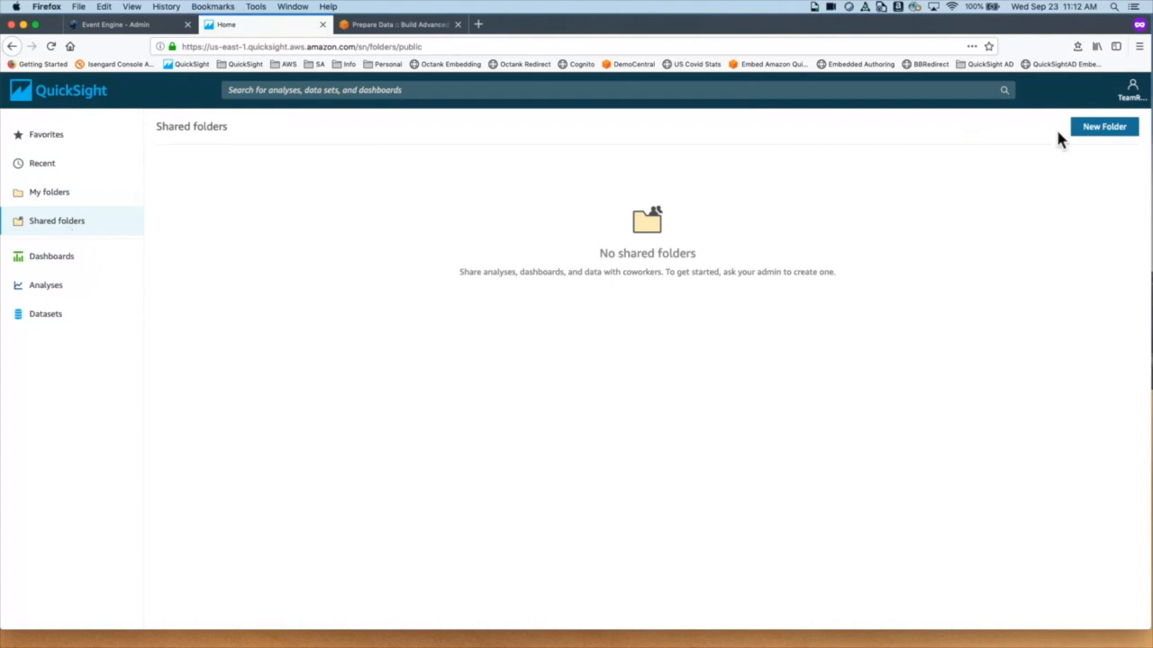
# Step: Create a shared folder named 'Test Folder'
pyautogui.click(1094, 128)
pyautogui.click(546, 178)
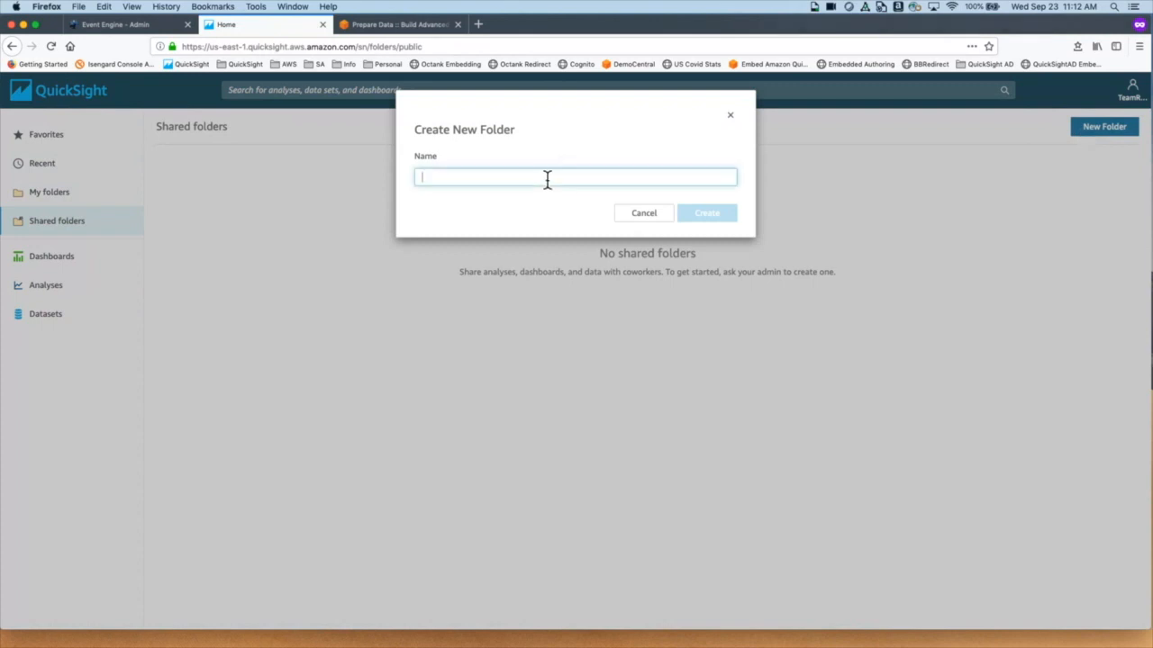
pyautogui.write('T')
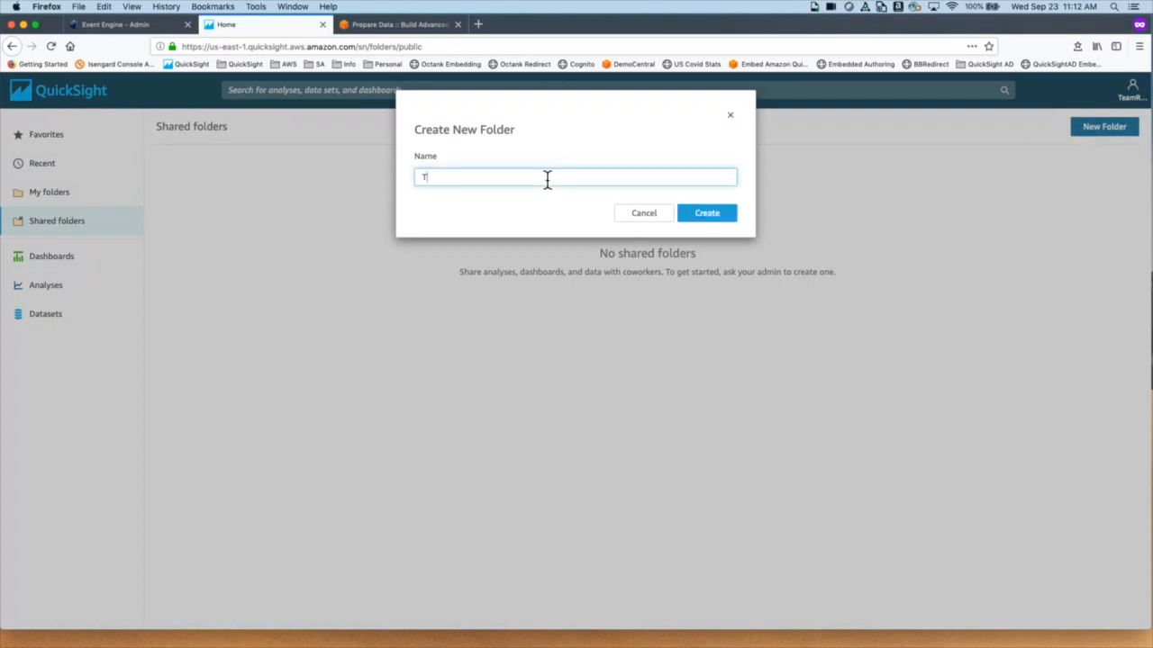
pyautogui.write('est Folder')
pyautogui.click(733, 217)
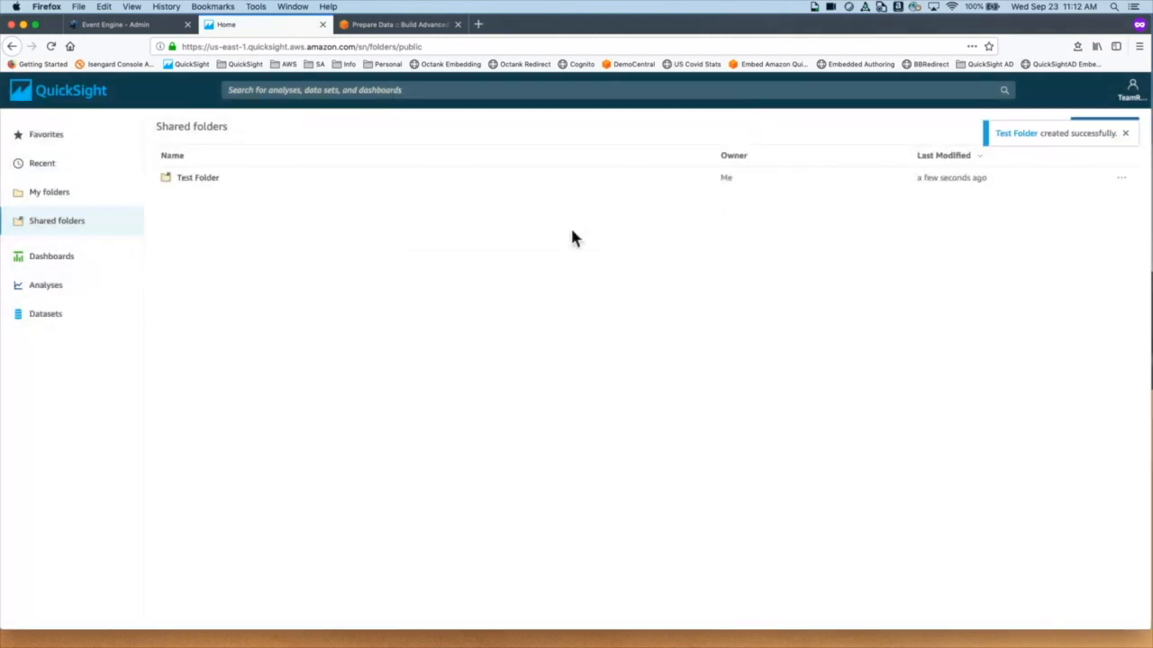
# Step: Open Test Folder's Share dialog and close it without sharing with anyone
pyautogui.click(1121, 180)
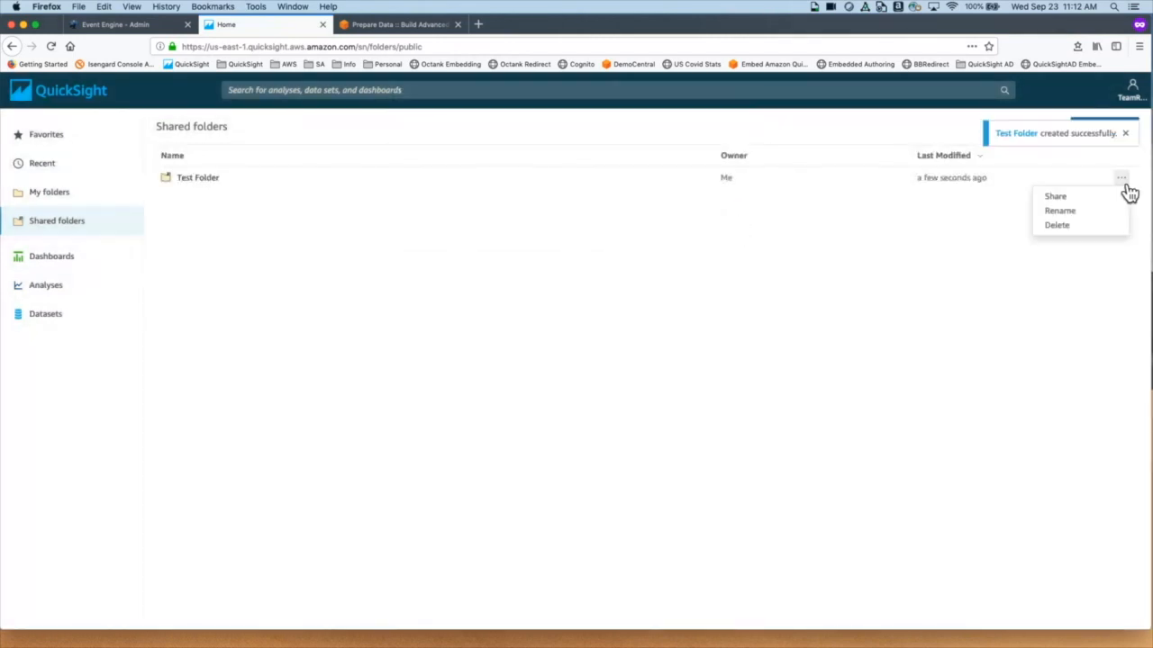
pyautogui.click(1067, 196)
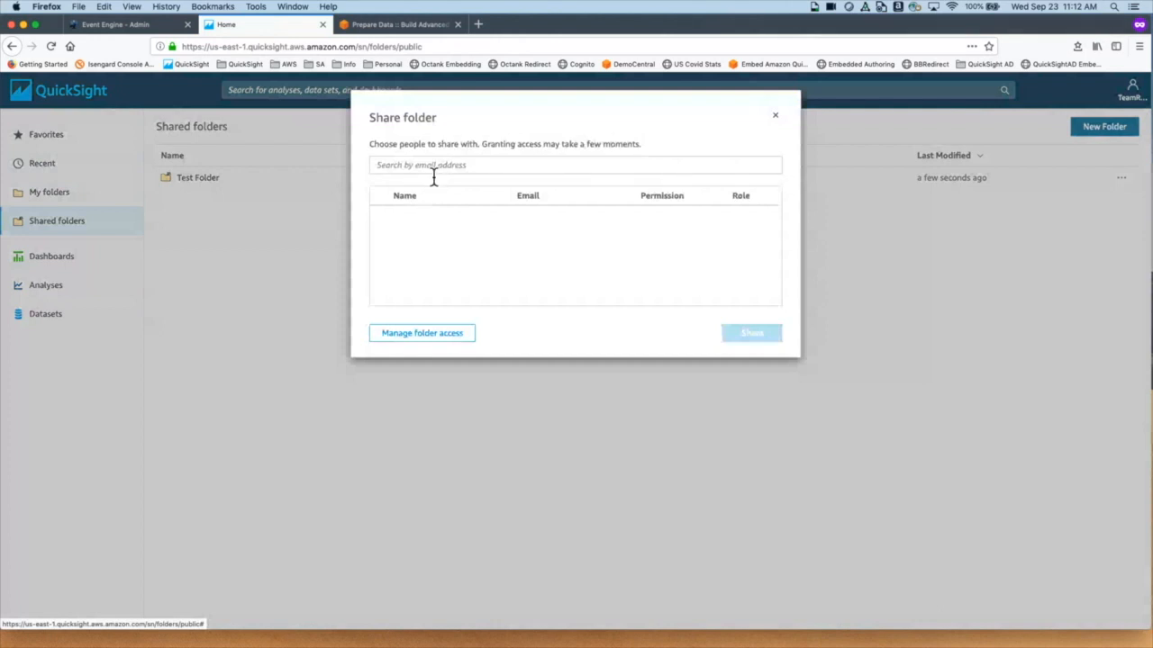
pyautogui.click(776, 119)
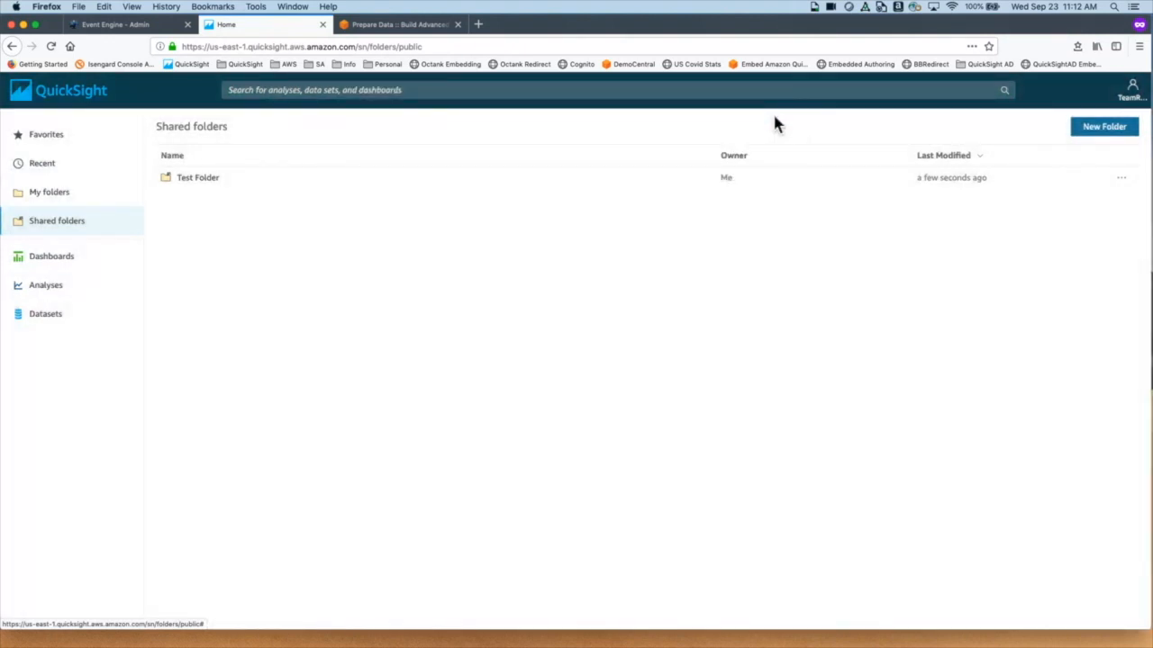
# Step: Browse Dashboards and Analyses, ending on Datasets with the four sample SPICE datasets
pyautogui.click(73, 269)
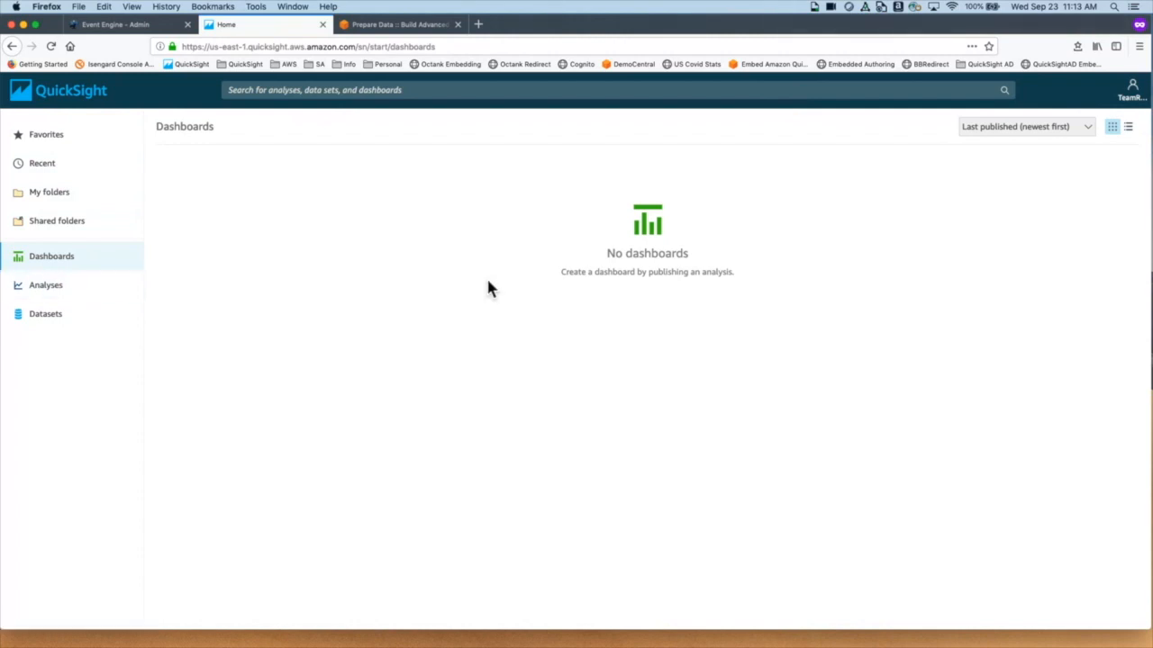
pyautogui.click(56, 299)
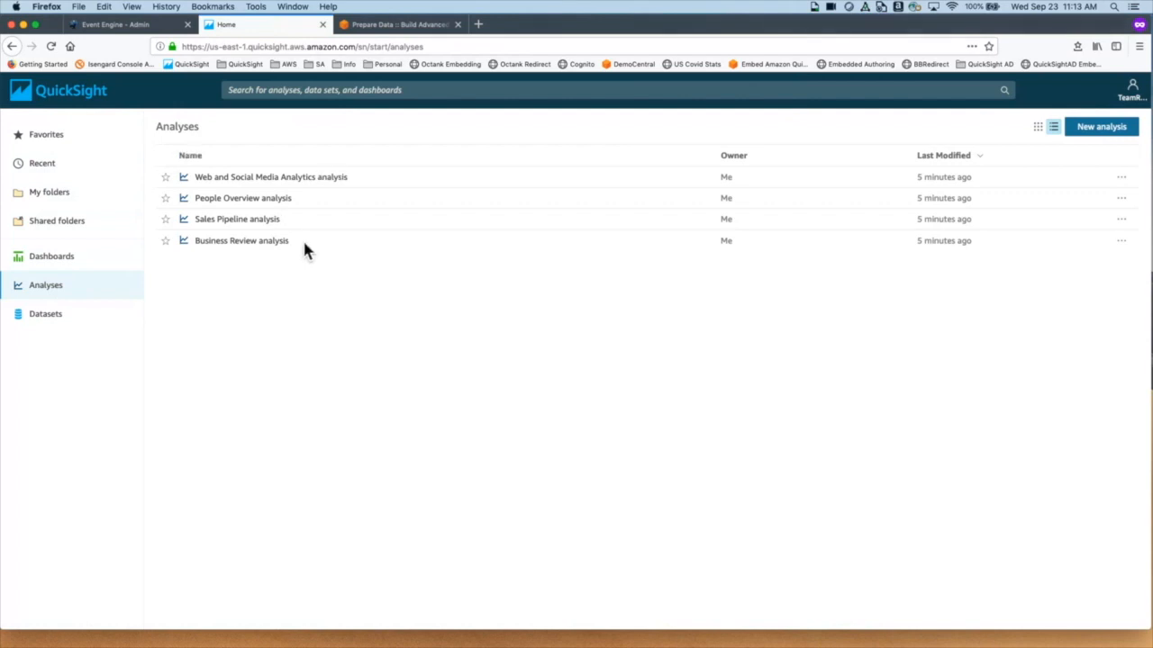
pyautogui.click(60, 331)
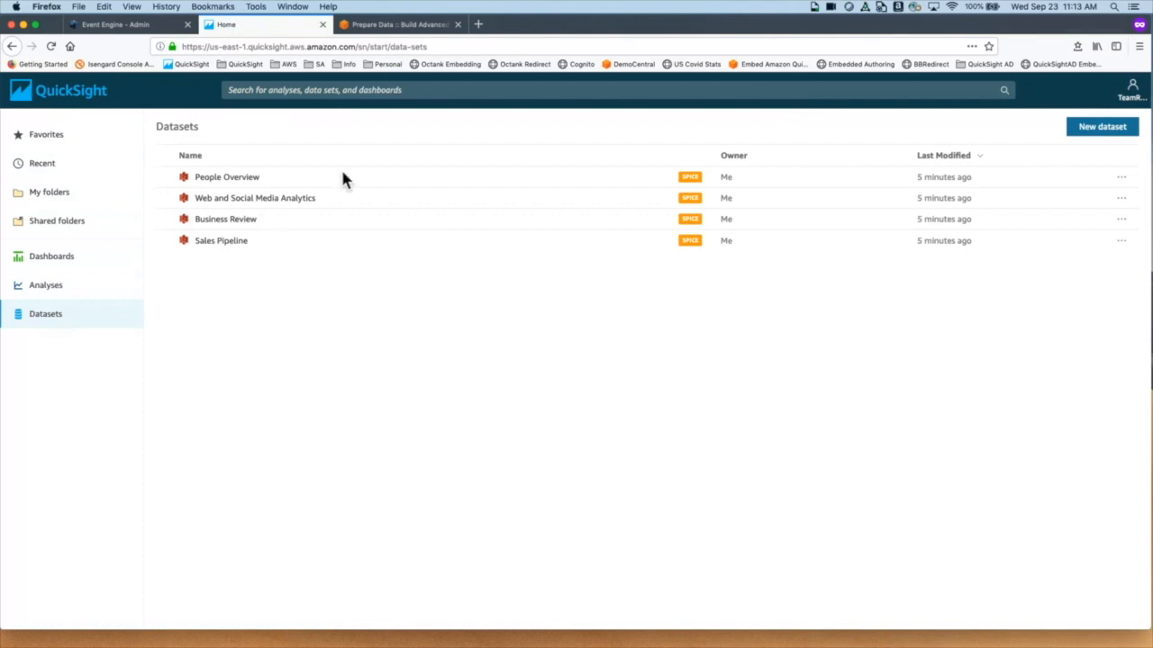
# Step: Switch to the workshop's Prepare Data page, select its URL, and return to QuickSight
pyautogui.click(442, 26)
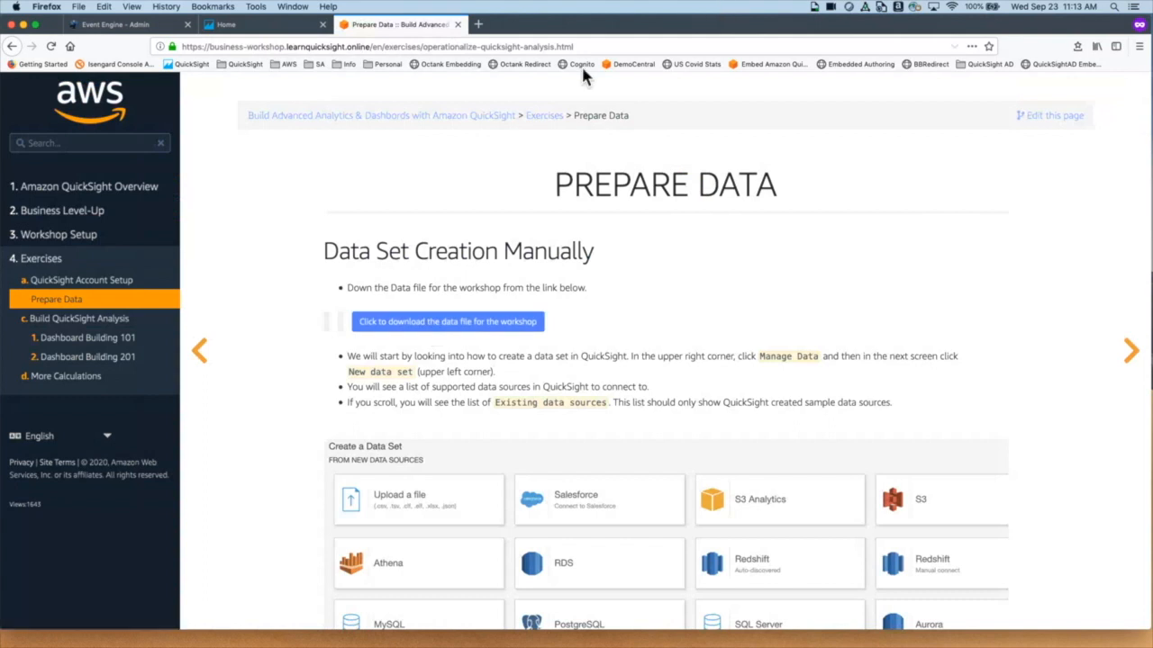
pyautogui.moveTo(581, 46); pyautogui.dragTo(171, 51)
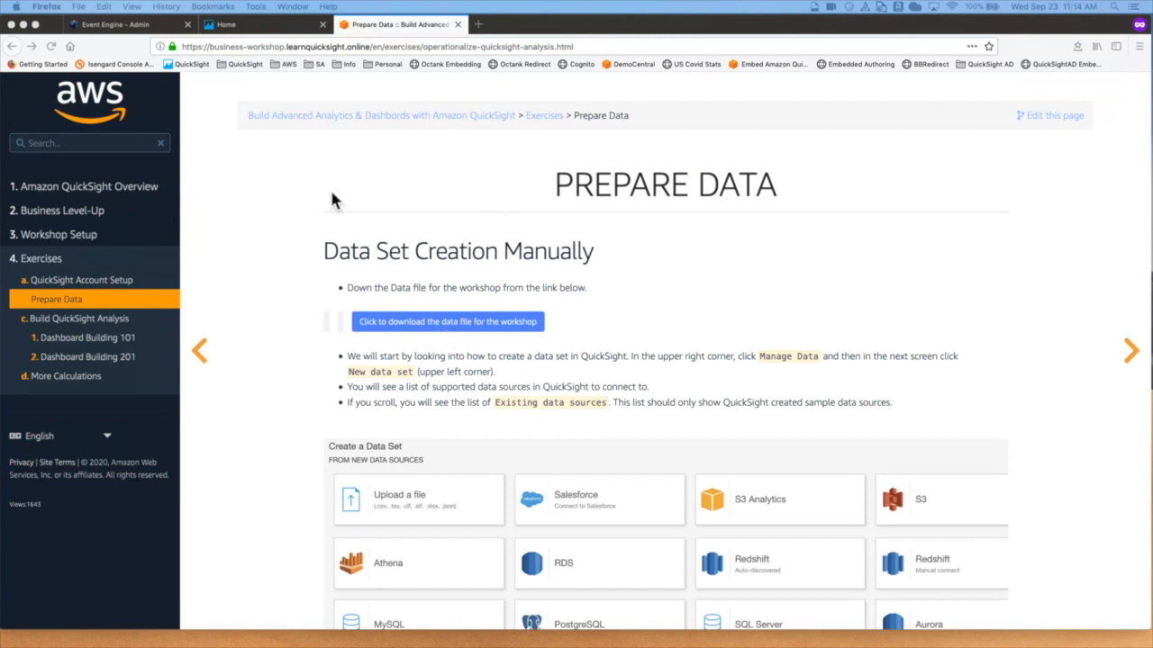
pyautogui.click(267, 33)
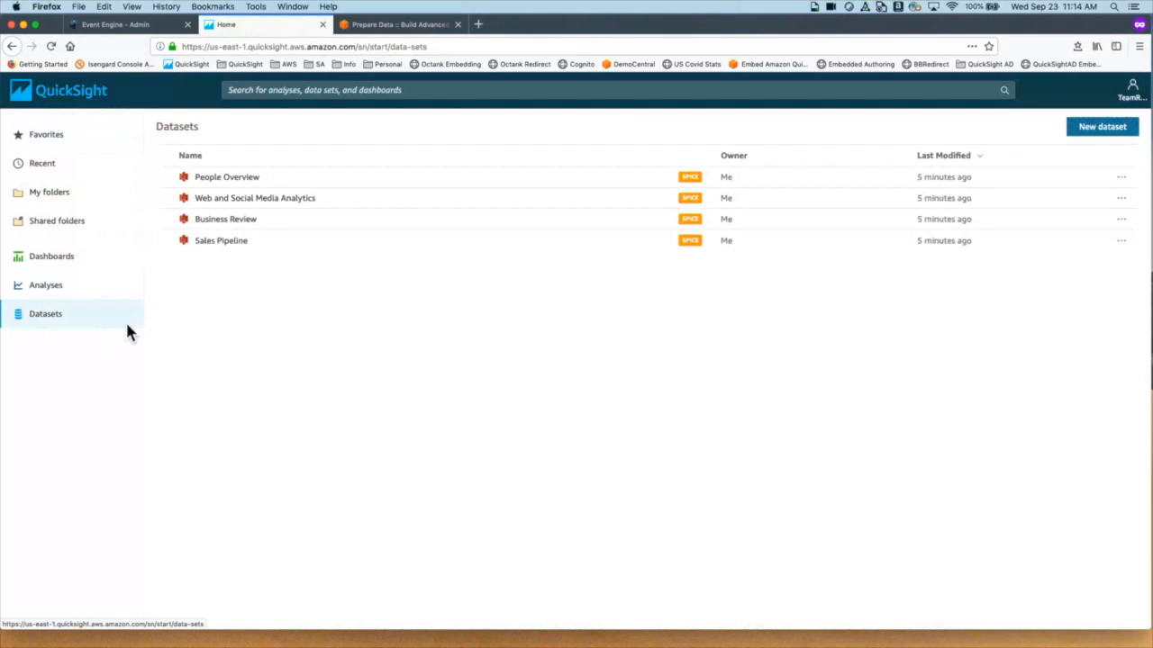
# Step: Start a new dataset from the Datasets page
pyautogui.click(1114, 139)
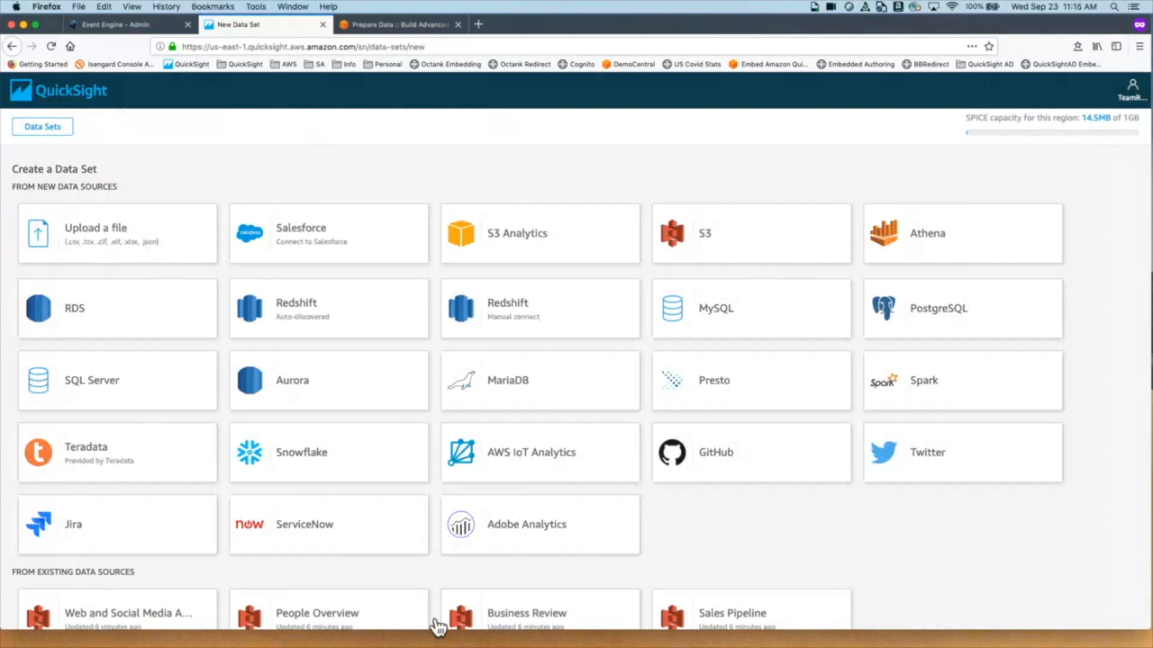
# Step: Upload Patient-Info.csv as a new SPICE dataset and open its fields in Data Prep
pyautogui.click(154, 250)
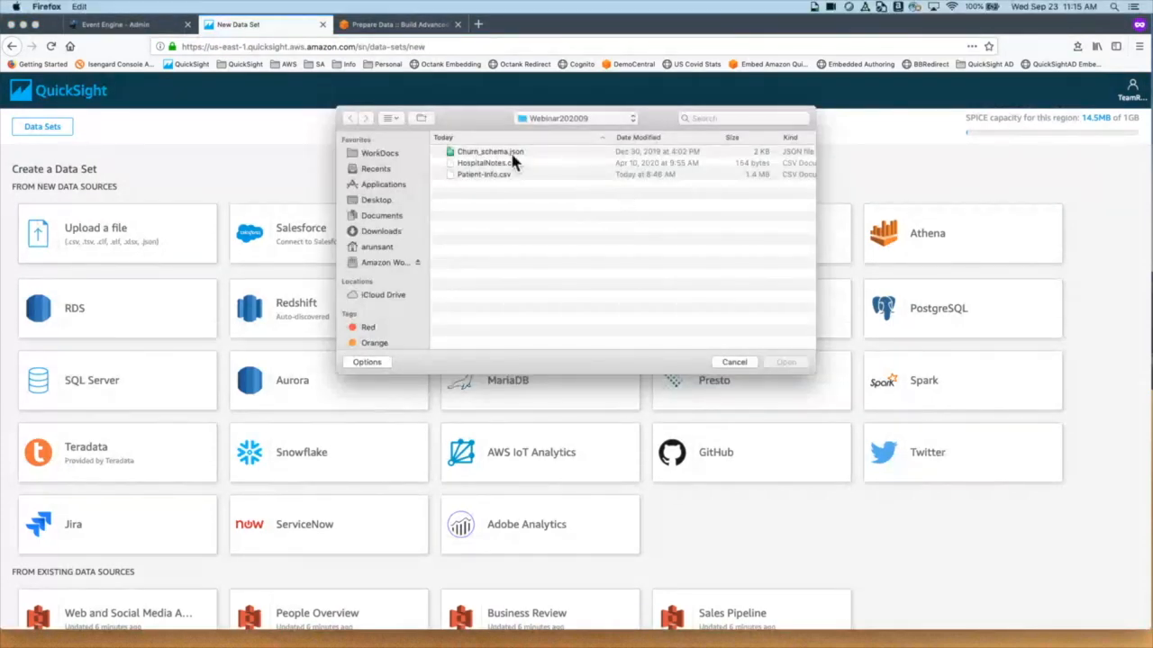
pyautogui.click(498, 176)
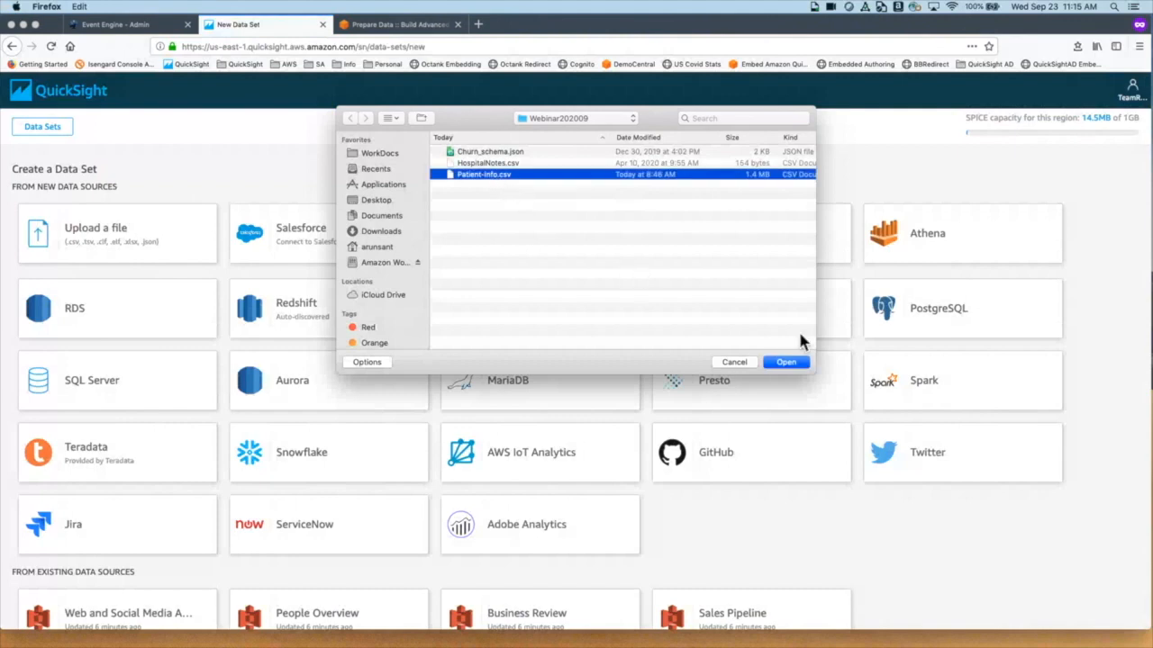
pyautogui.click(798, 362)
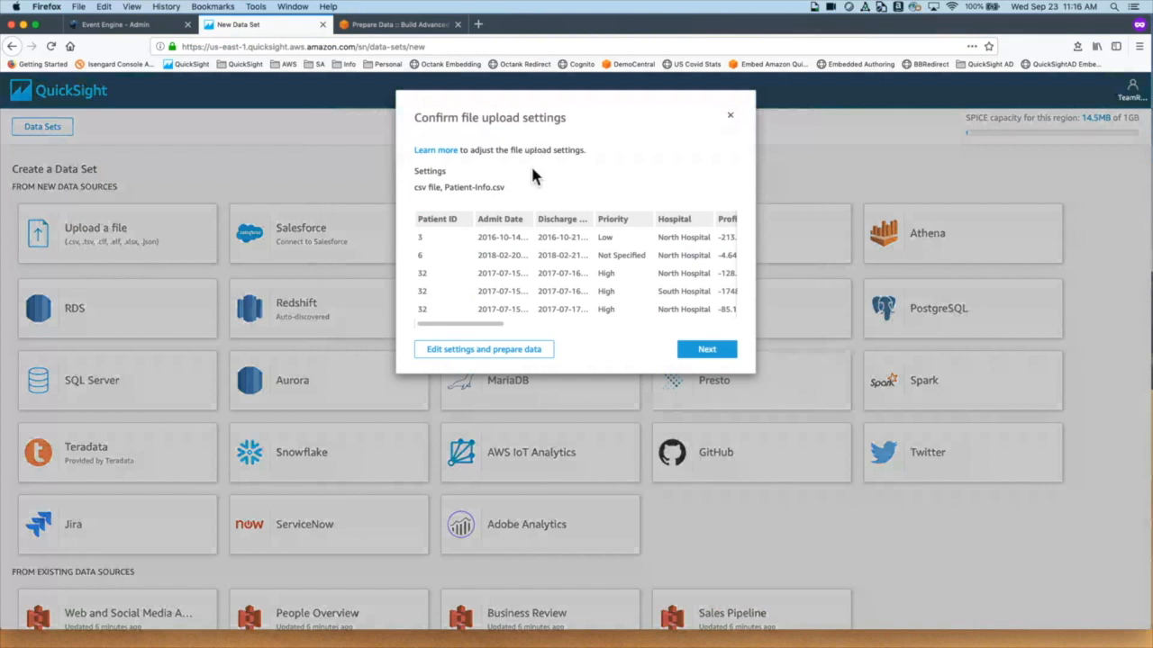
pyautogui.click(518, 353)
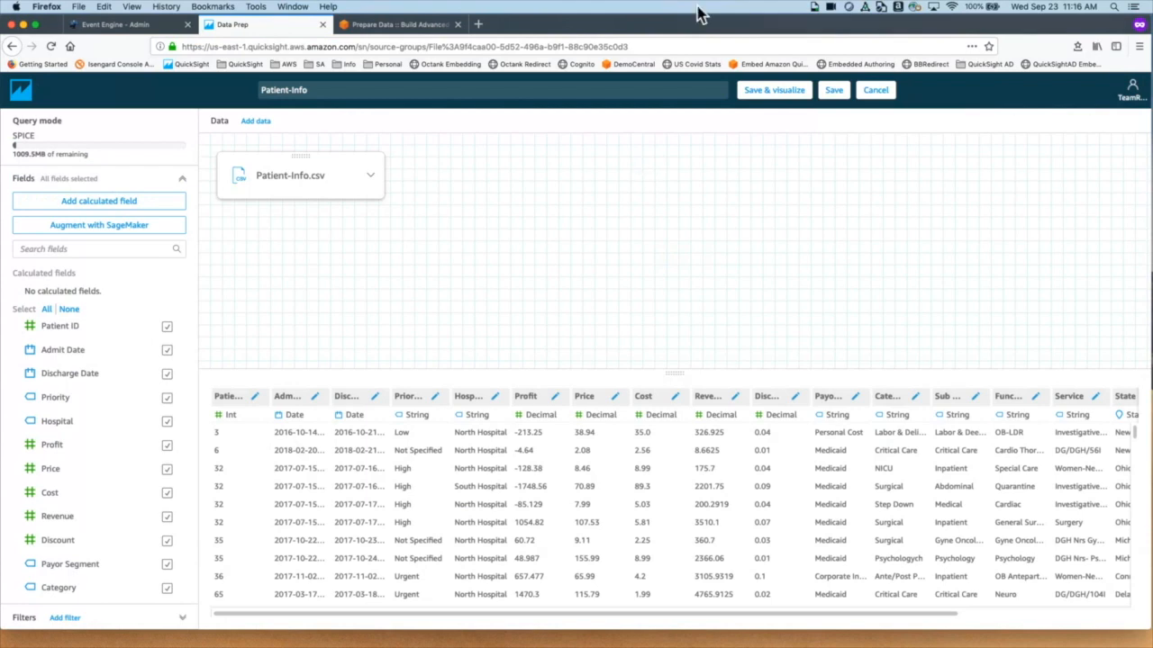
# Step: Rename the dataset from Patient-Info to 'Patient Info Dataset' and save it
pyautogui.click(314, 94)
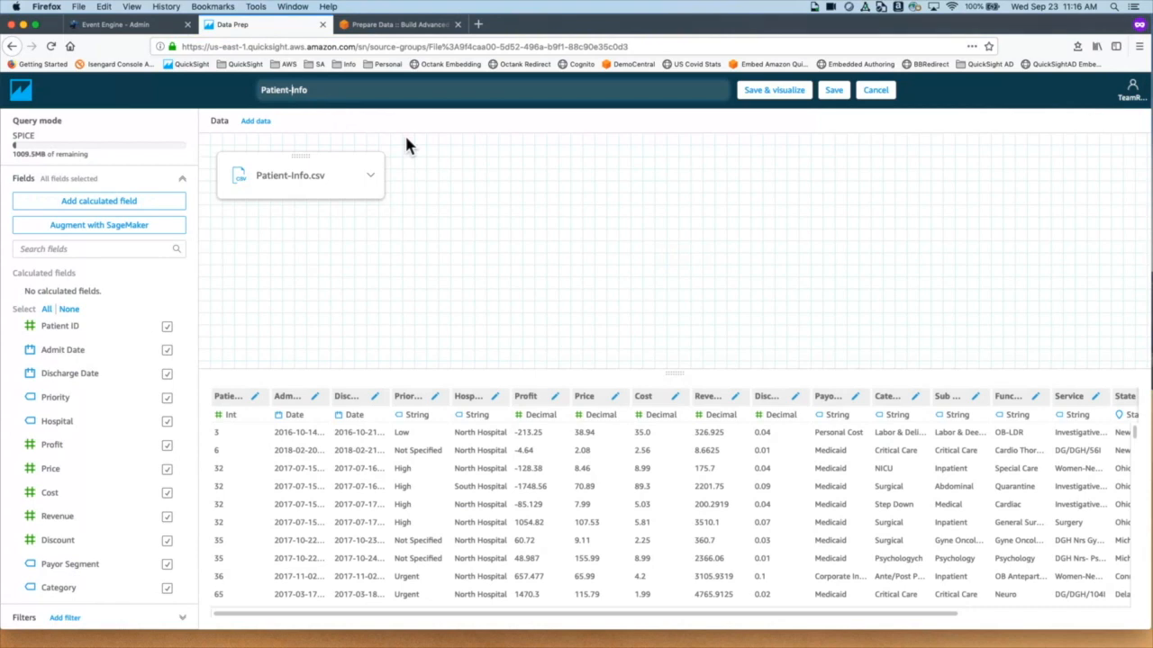
pyautogui.press('BackSpace')
pyautogui.write('Info Dataset')
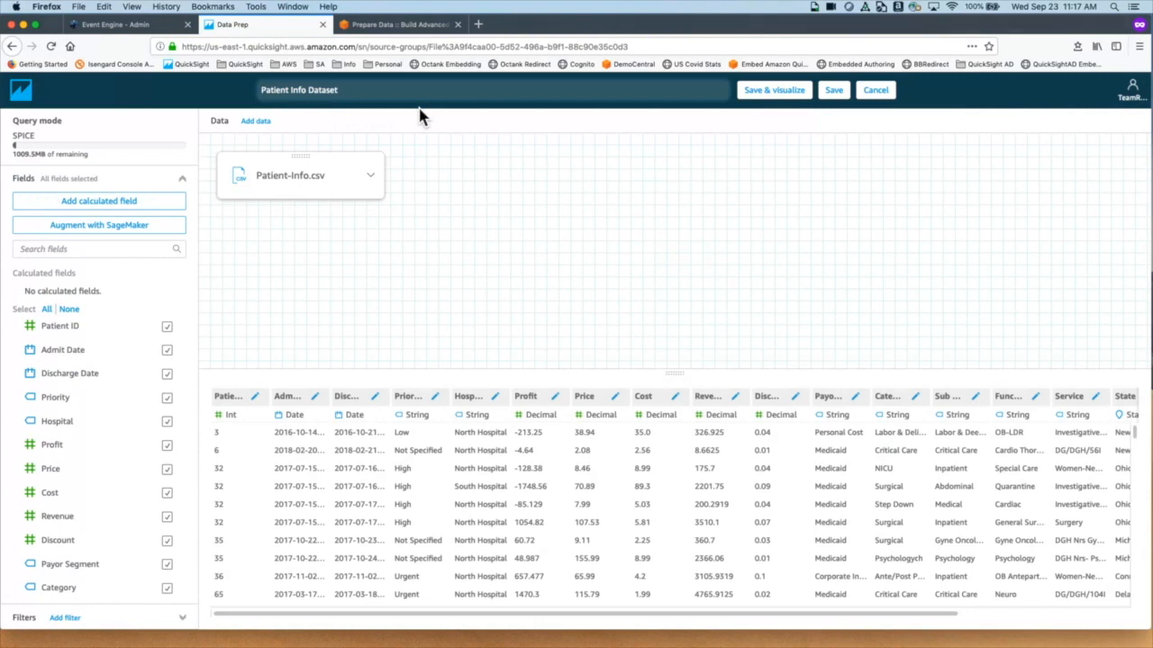
pyautogui.click(841, 95)
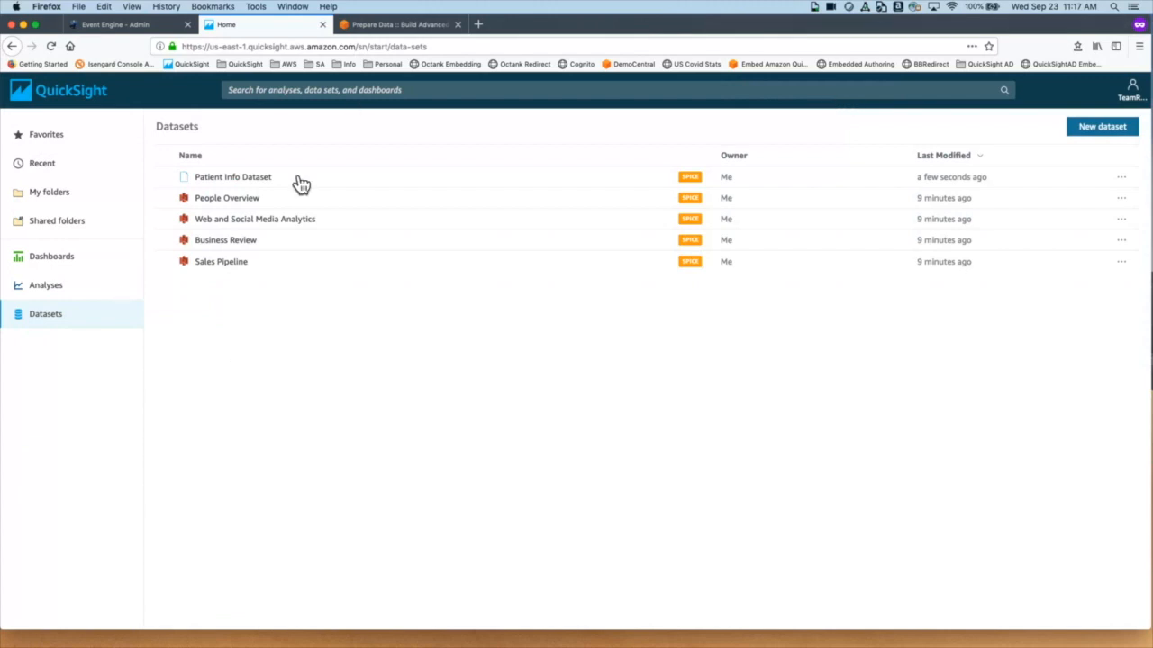
# Step: Reopen Patient Info Dataset for data preparation and widen its Patient ID column
pyautogui.click(236, 177)
pyautogui.click(267, 182)
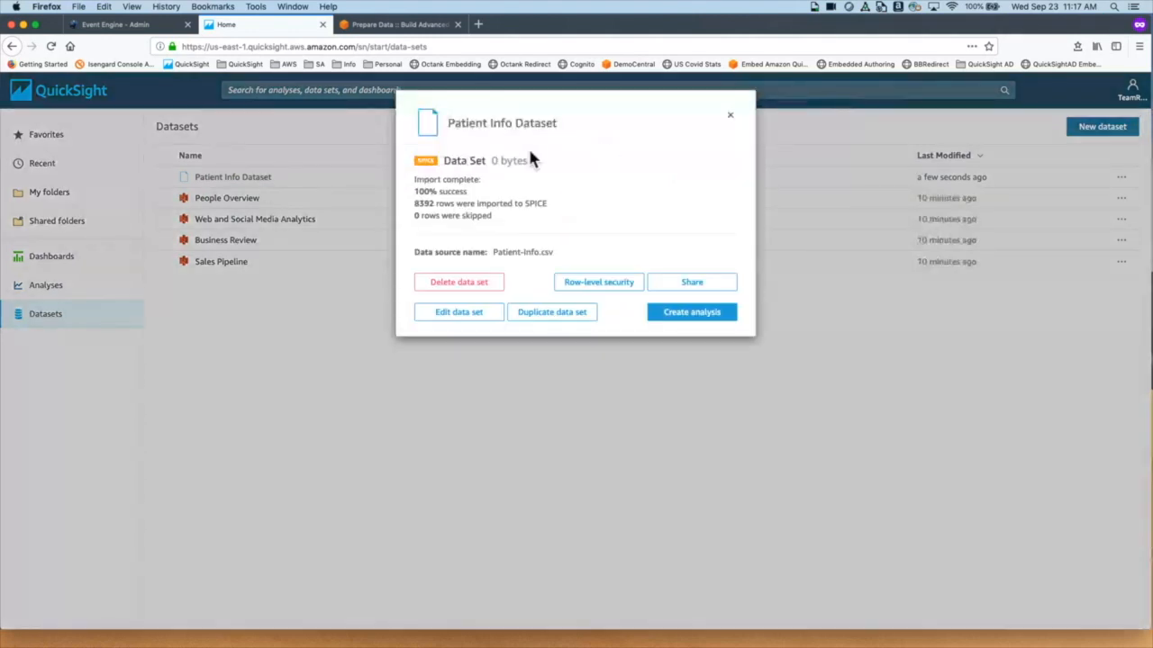
pyautogui.click(492, 325)
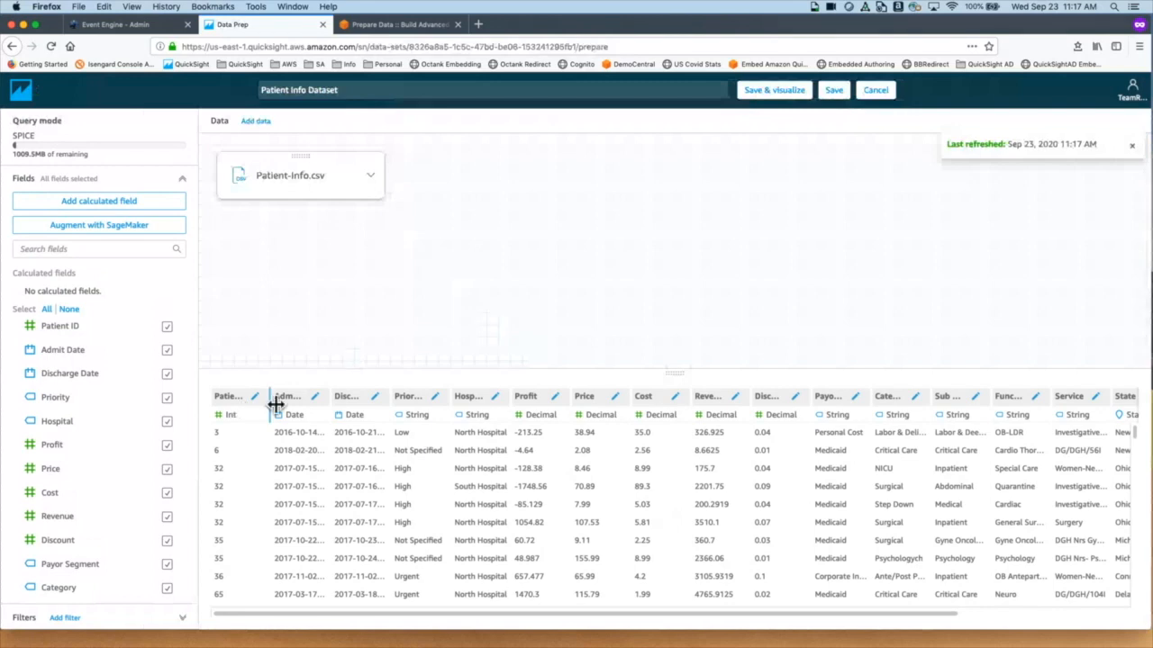
pyautogui.moveTo(275, 404); pyautogui.dragTo(350, 407)
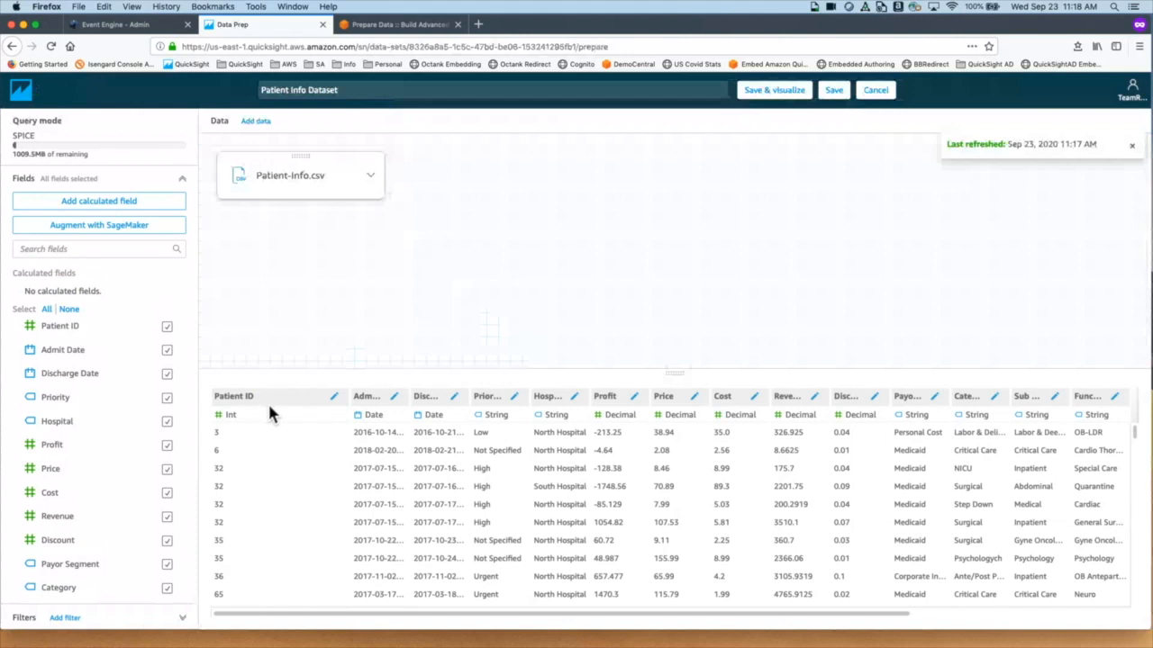
# Step: Rename the Patient ID column to 'Patient Identifier'
pyautogui.click(334, 397)
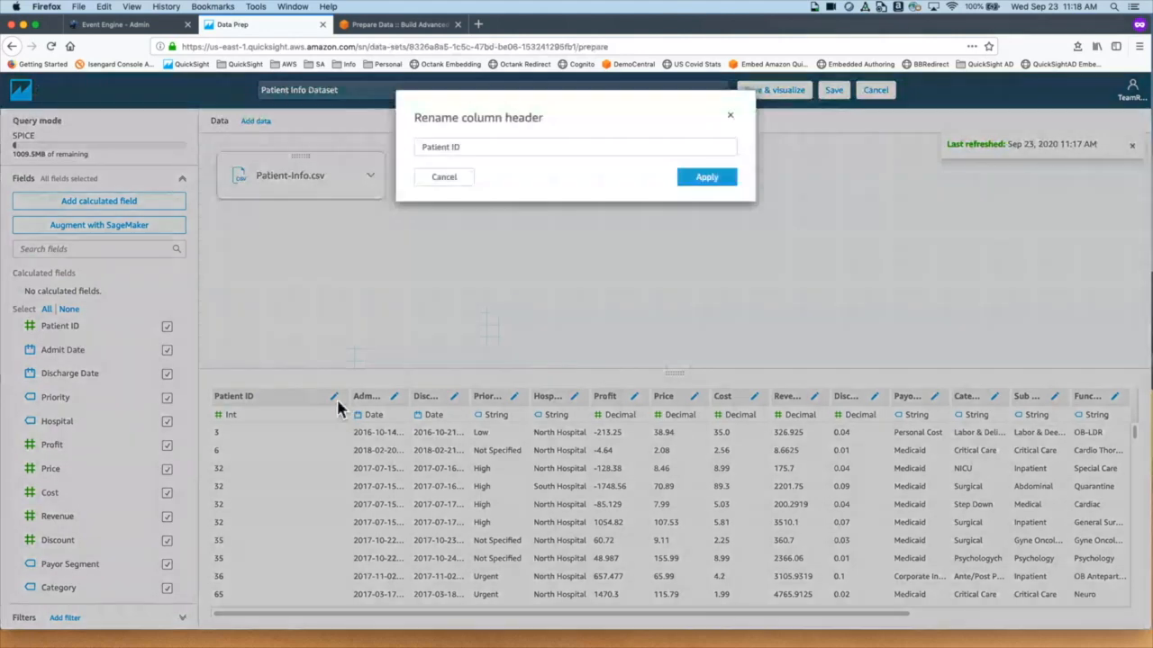
pyautogui.click(476, 148)
pyautogui.press('BackSpace')
pyautogui.write('dentifier')
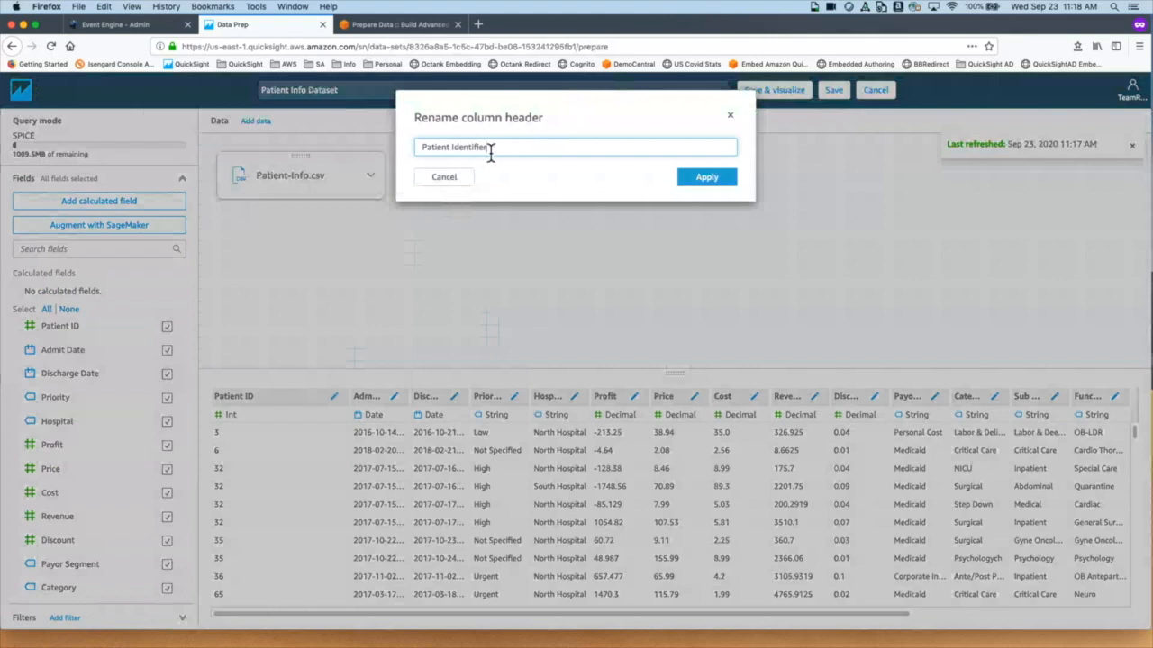
pyautogui.moveTo(487, 149); pyautogui.dragTo(452, 153)
pyautogui.click(713, 182)
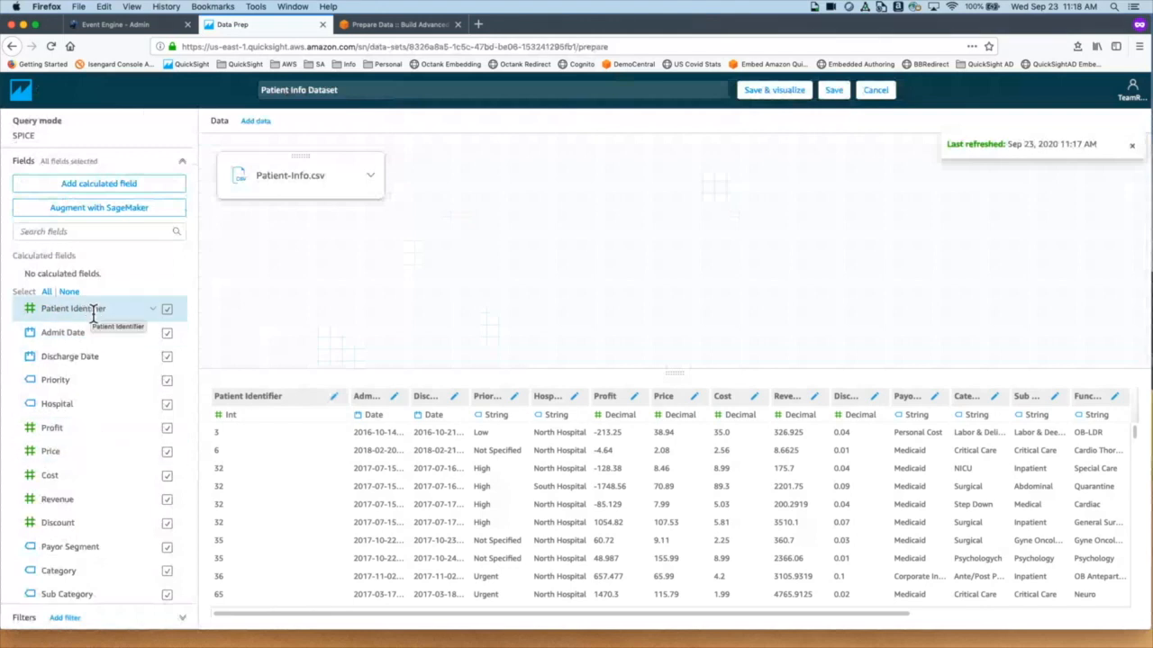
# Step: Change the Patient Identifier field's data type from Int to String
pyautogui.click(261, 416)
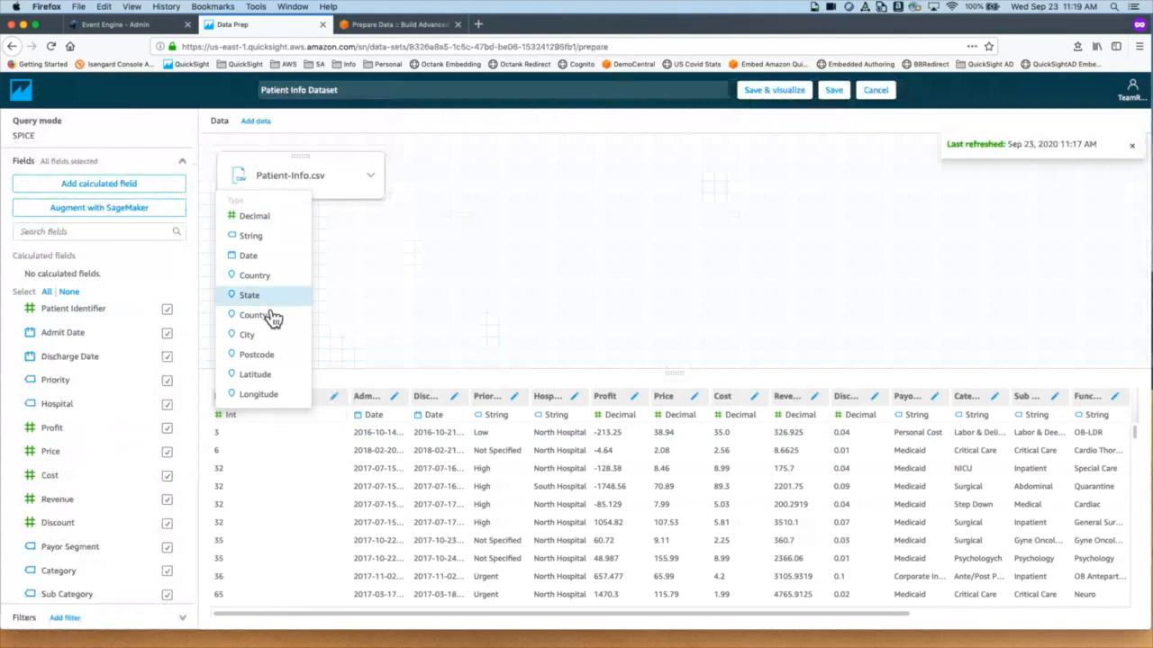
pyautogui.click(275, 239)
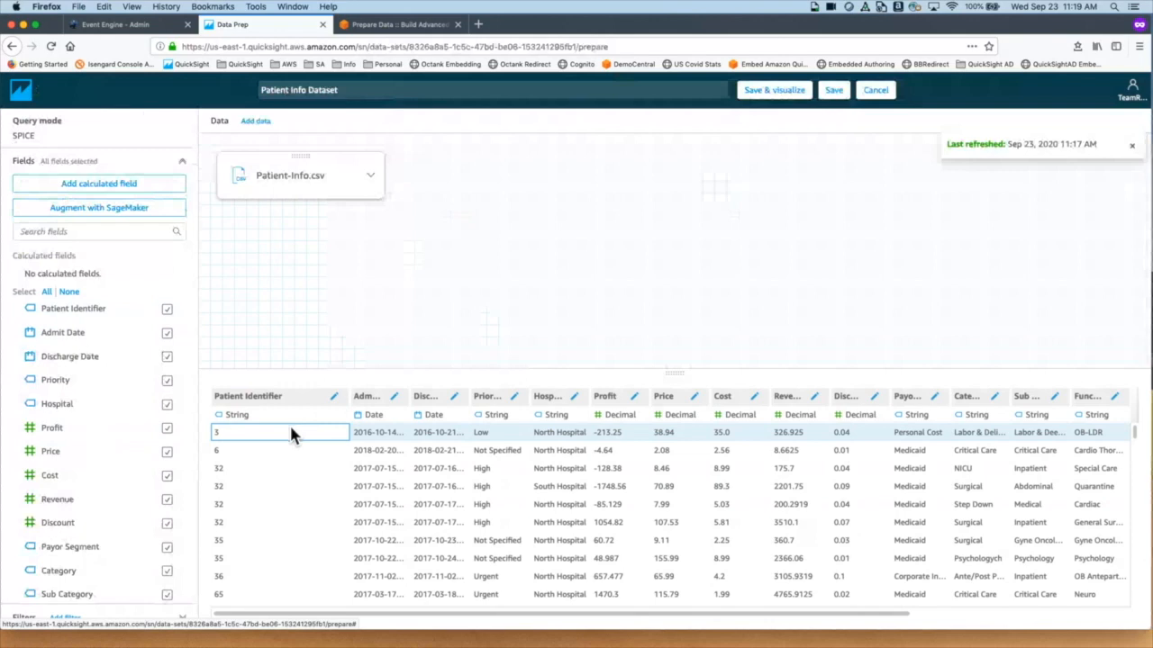
# Step: Add a new calculated field named 'Hospital Group'
pyautogui.click(83, 193)
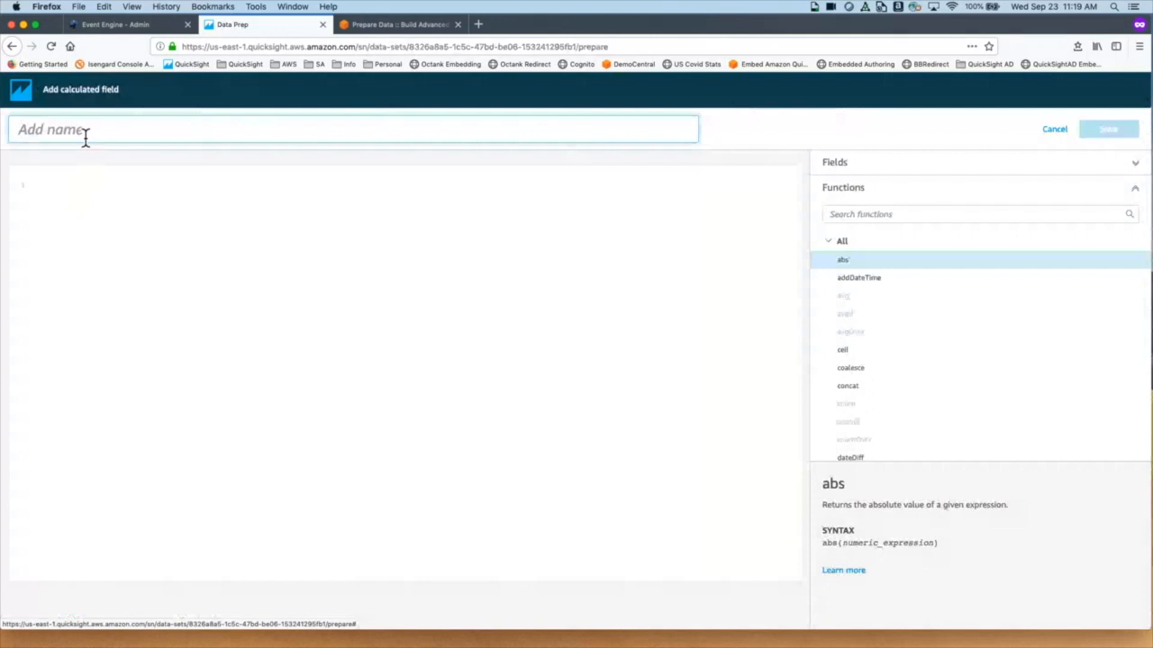
pyautogui.write('Hospital Group')
pyautogui.click(236, 337)
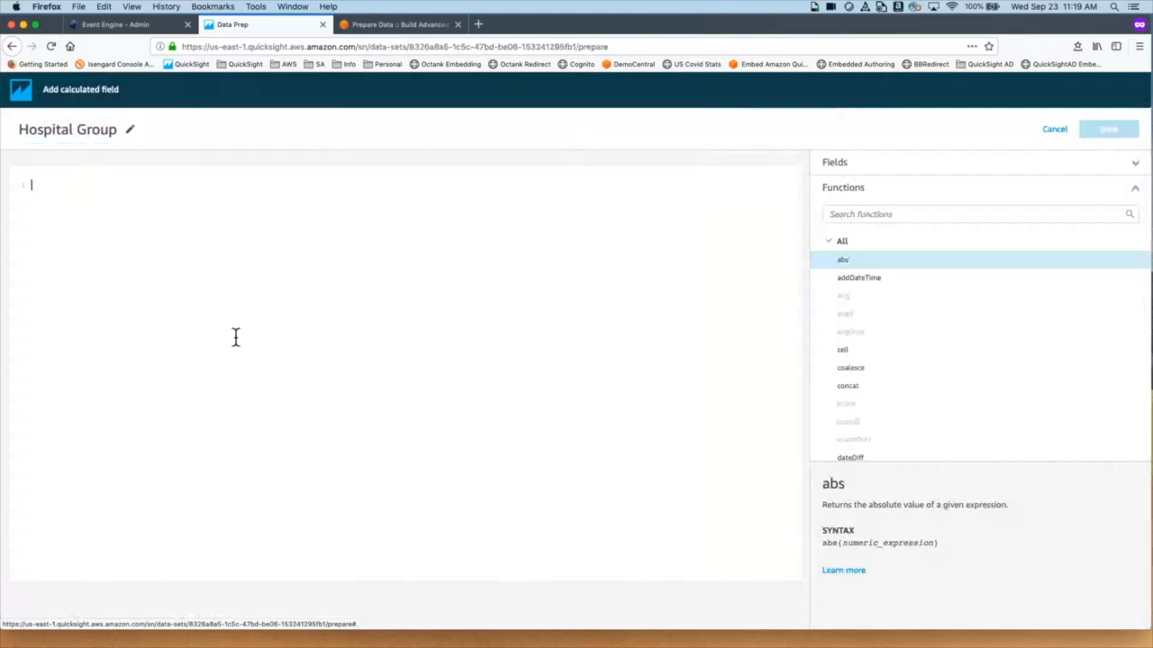
# Step: Write the formula's first line: ifelse({Hospital}= 'North Hospital', 'Group A',
pyautogui.write('ifelse')
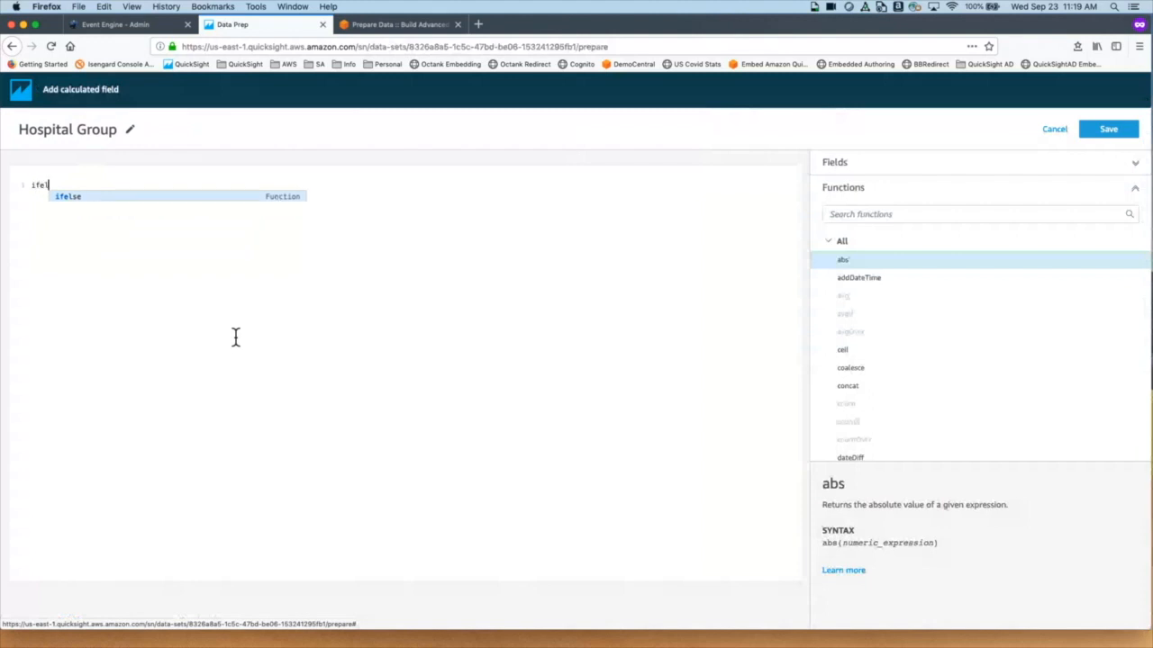
pyautogui.press('BackSpace')
pyautogui.press('BackSpace')
pyautogui.write('se(')
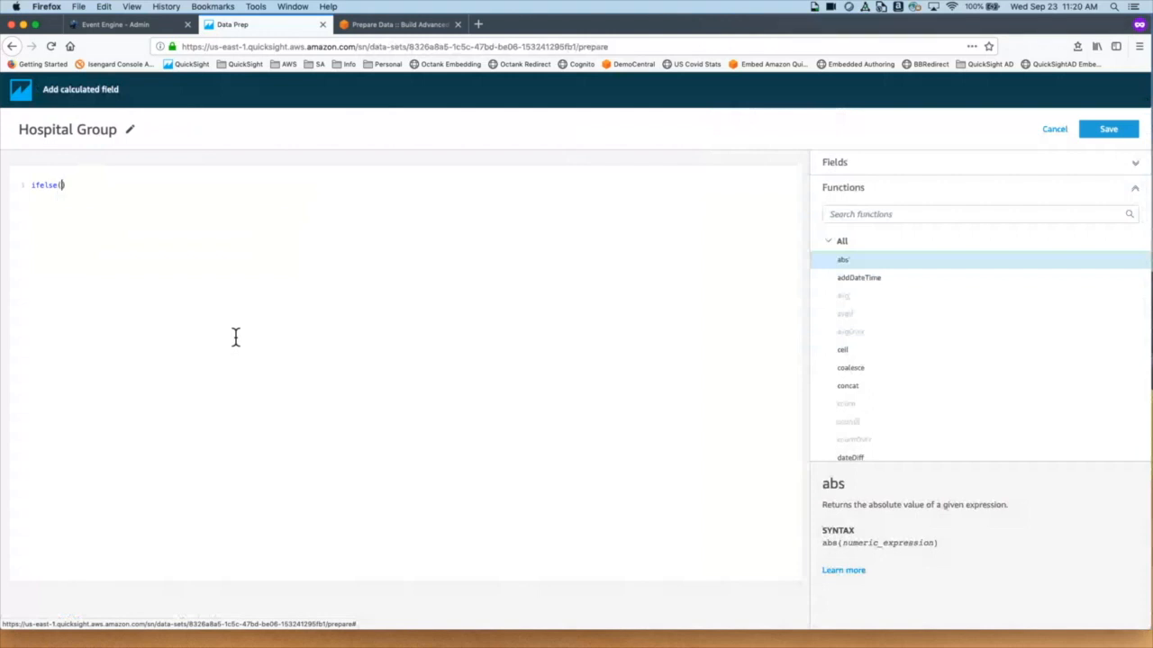
pyautogui.write('re')
pyautogui.press('BackSpace')
pyautogui.press('BackSpace')
pyautogui.write('hos')
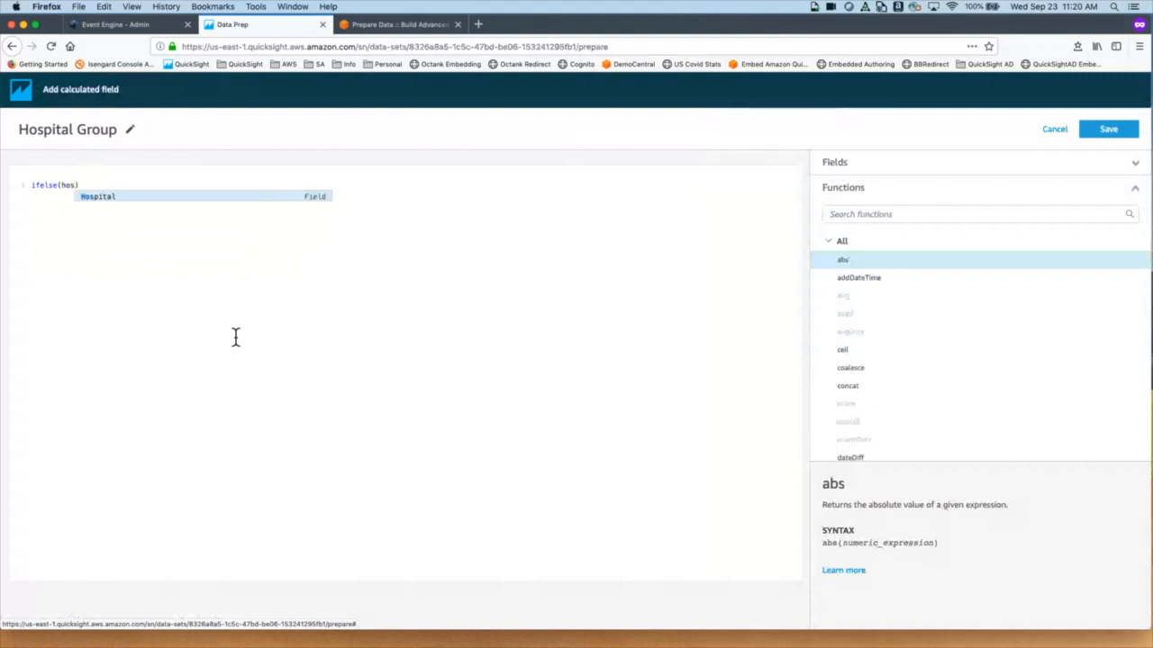
pyautogui.press('Return')
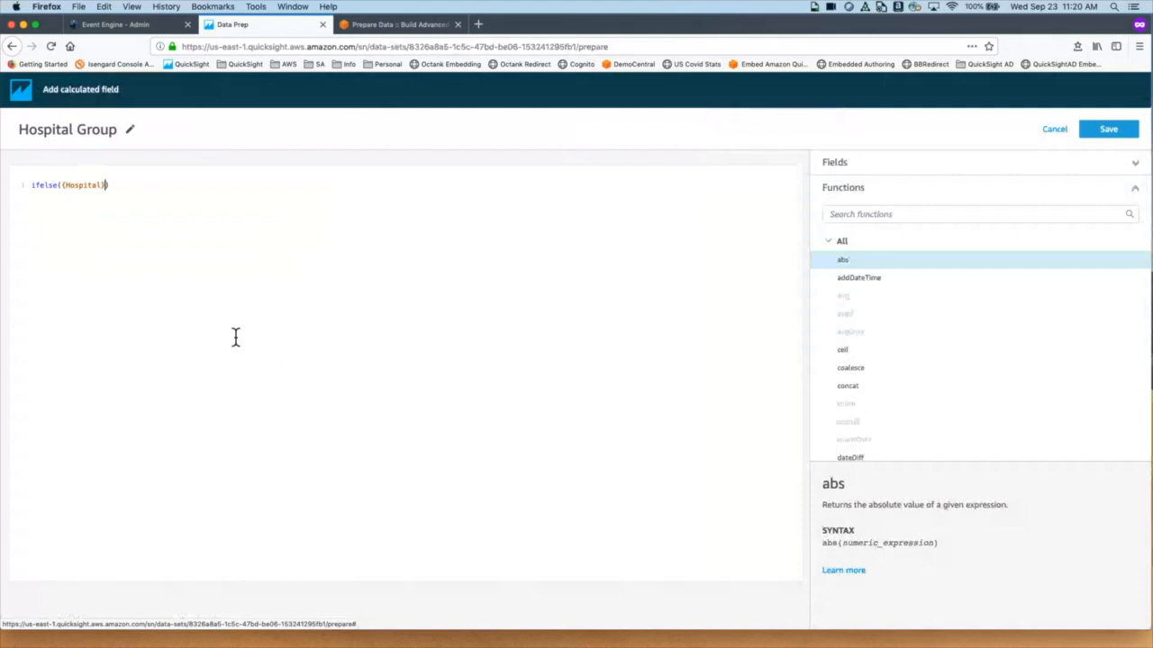
pyautogui.write("= 'North Hospital', 'Group A'")
pyautogui.write(',')
pyautogui.press('Return')
# Step: Finish the formula with {Hospital} = 'South Hospital', 'Group A', default 'Group B', and save
pyautogui.press('Tab')
pyautogui.write('Hospi')
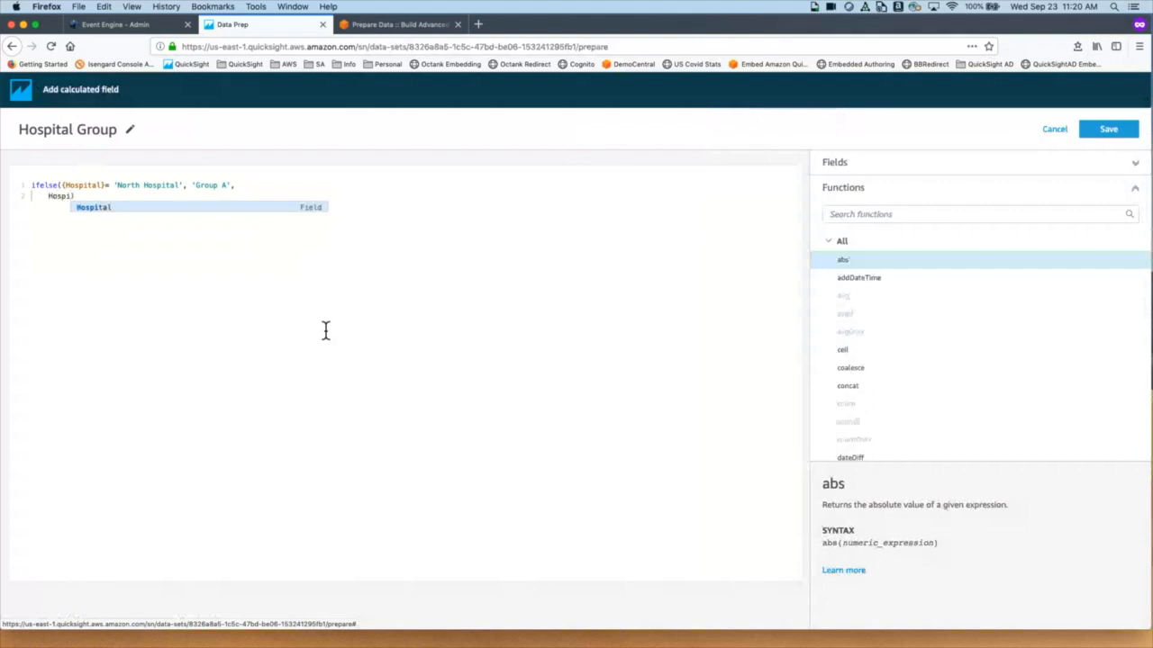
pyautogui.press('Return')
pyautogui.write('=')
pyautogui.write(" 'South ")
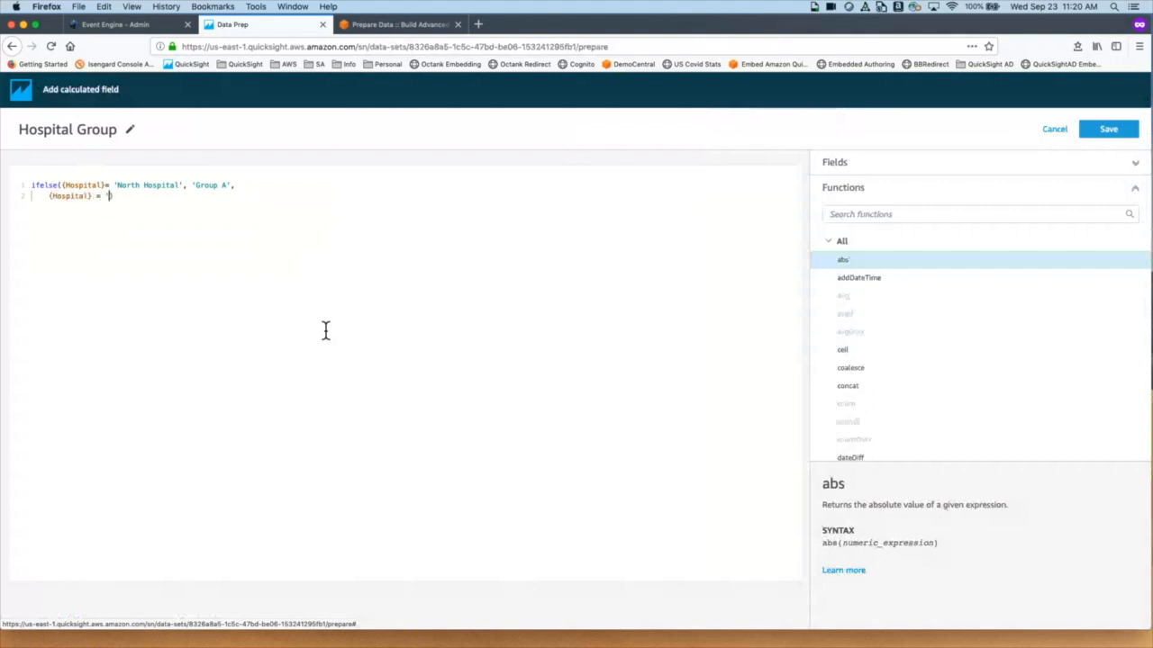
pyautogui.write("Hospital', '")
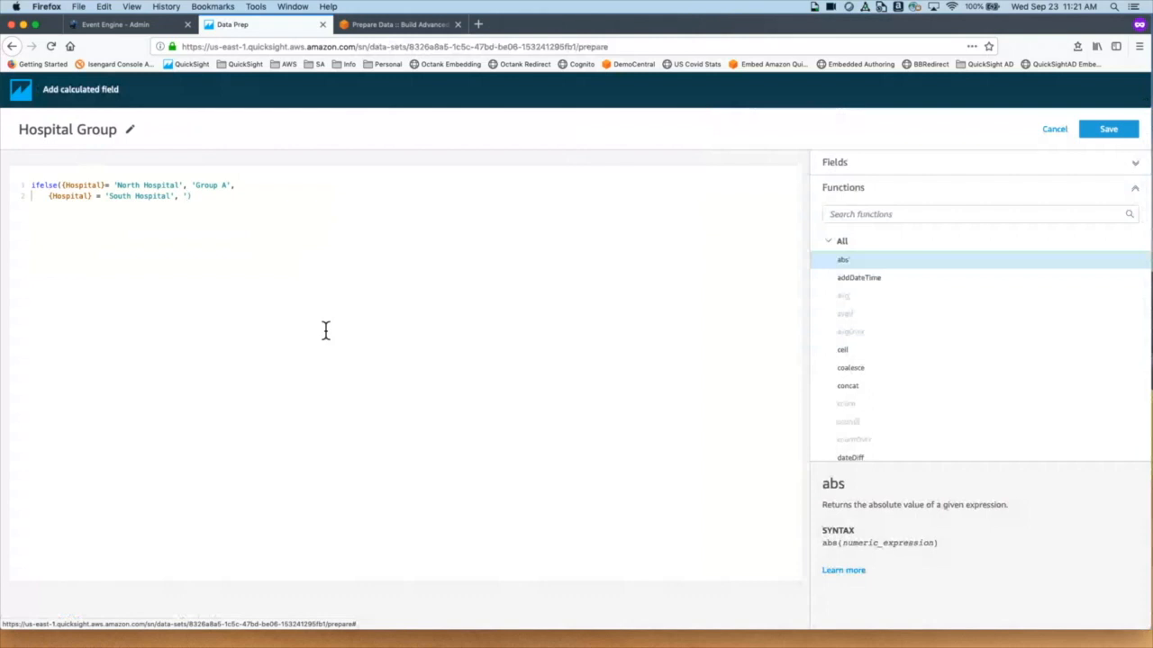
pyautogui.write("Group A'")
pyautogui.write(',')
pyautogui.press('Return')
pyautogui.write("'Group B'")
pyautogui.moveTo(101, 209); pyautogui.dragTo(7, 177)
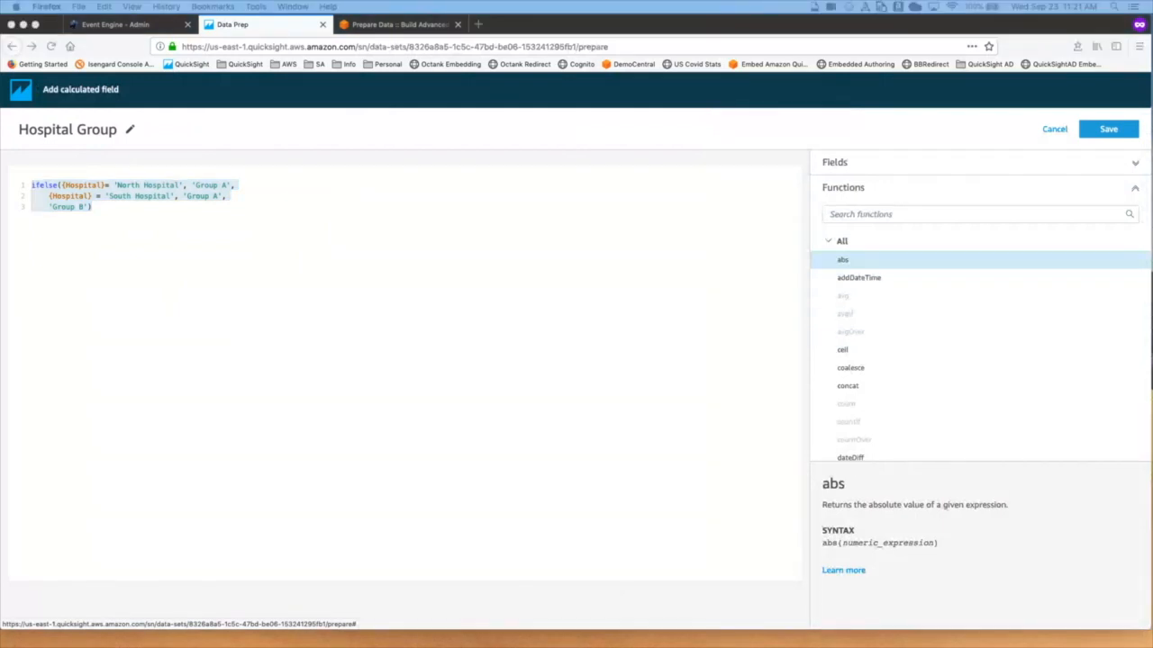
pyautogui.click(1108, 131)
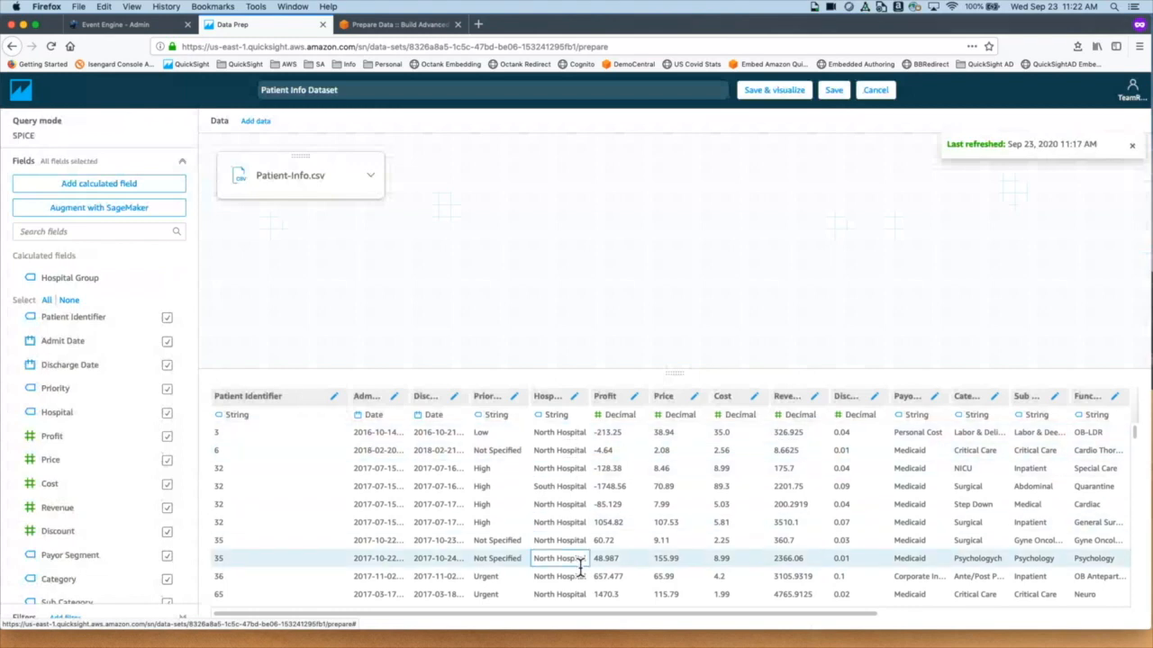
# Step: Review the saved Patient Info Dataset preview, then switch to the other QuickSight window
pyautogui.scroll(-5, 580, 566)
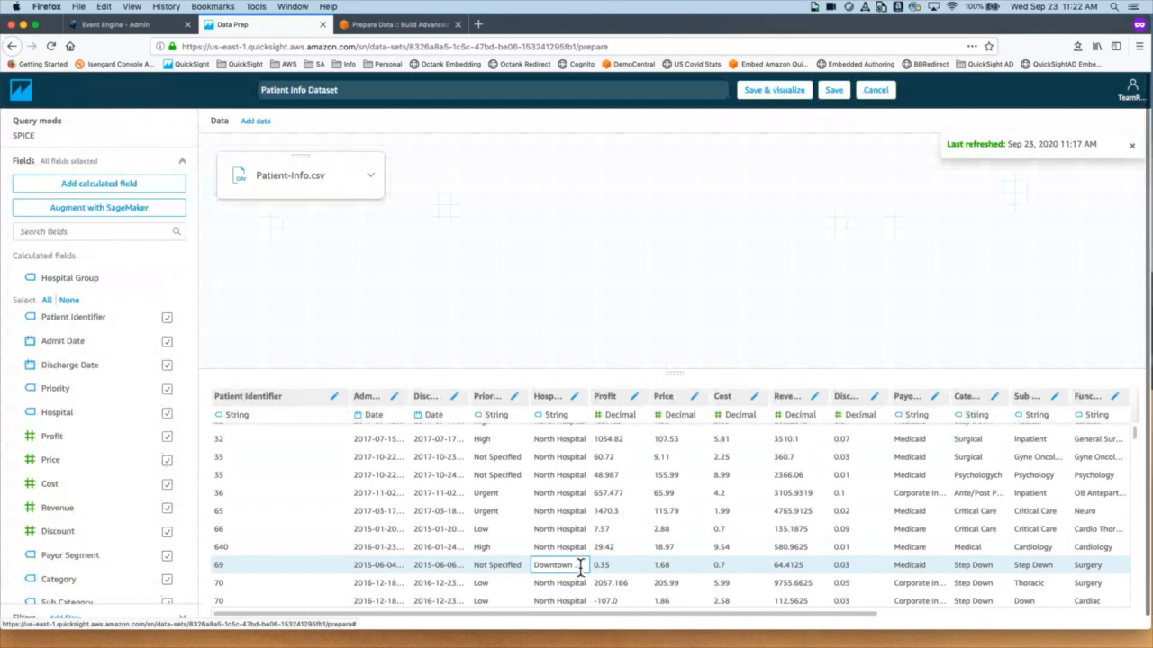
pyautogui.scroll(5, 580, 566)
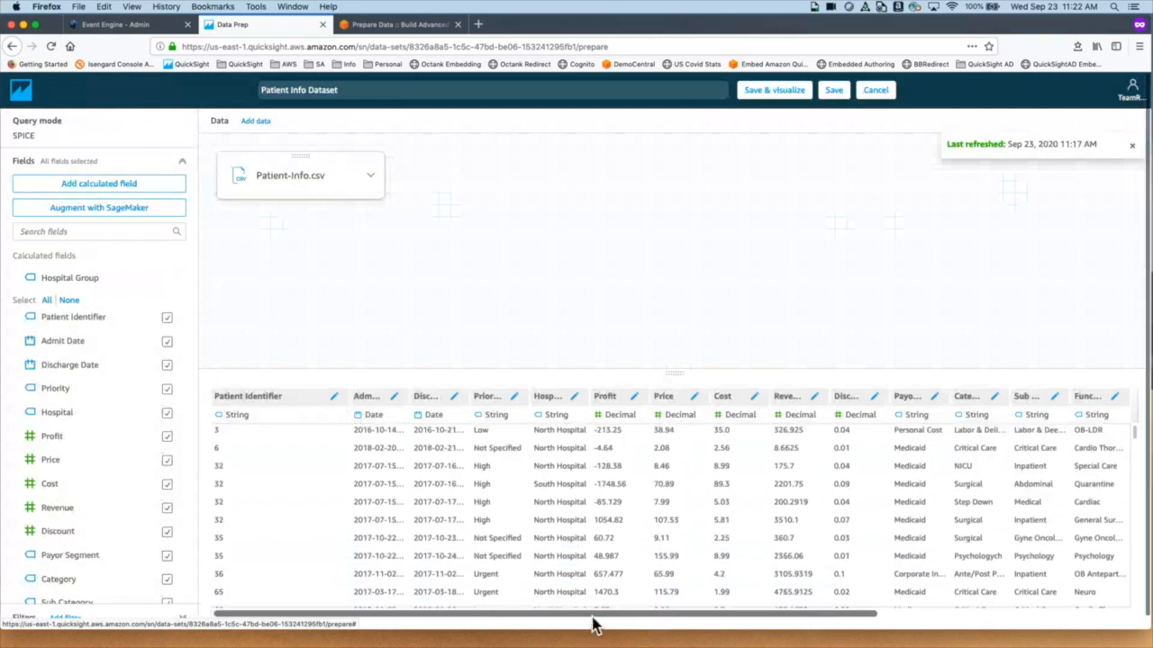
pyautogui.moveTo(594, 621); pyautogui.dragTo(906, 624)
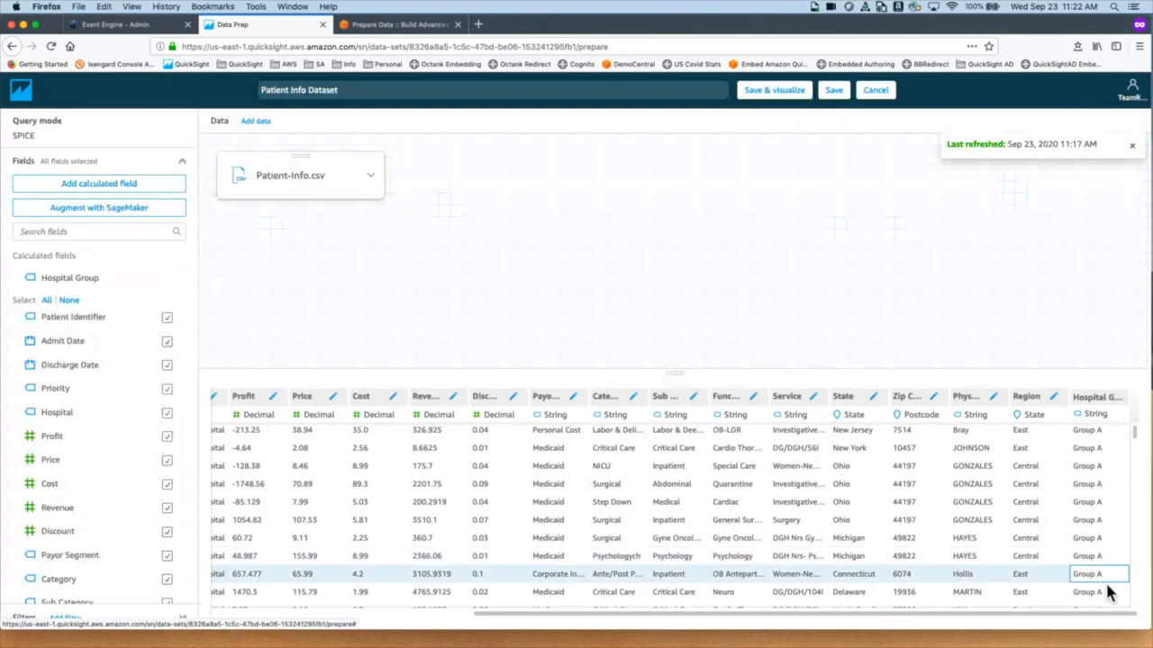
pyautogui.scroll(-1, 1108, 592)
pyautogui.scroll(-4, 1108, 593)
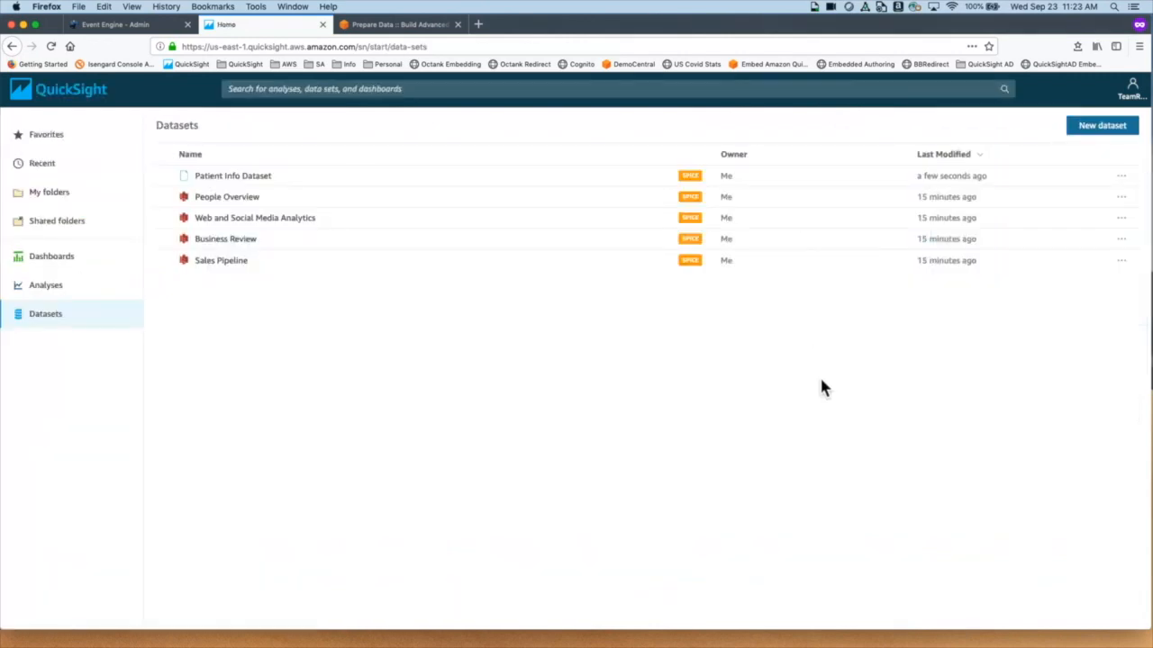
pyautogui.hotkey('ctrl', 'Right')
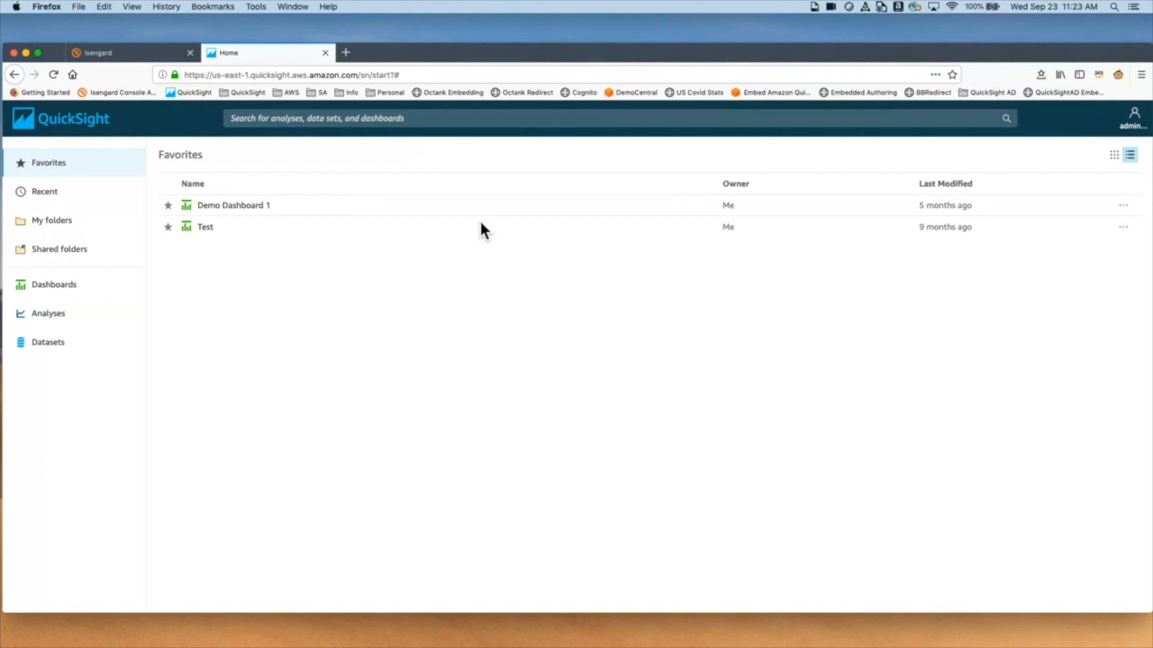
# Step: Switch the QuickSight region to US East (Ohio)
pyautogui.click(1134, 117)
pyautogui.moveTo(1117, 221)
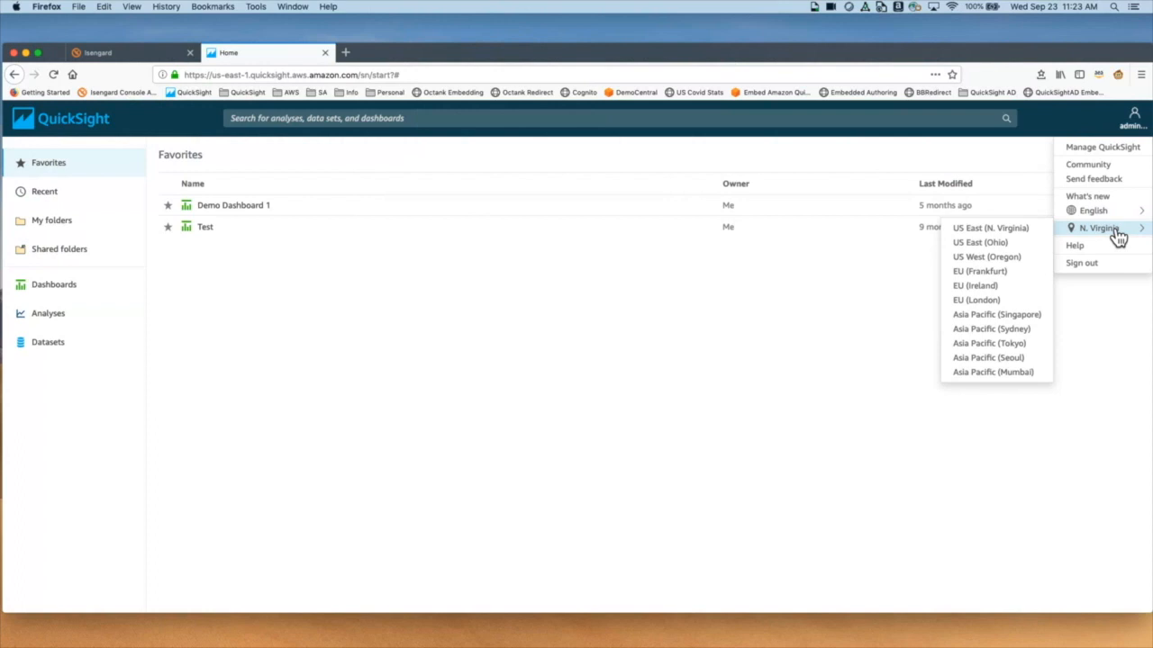
pyautogui.click(994, 245)
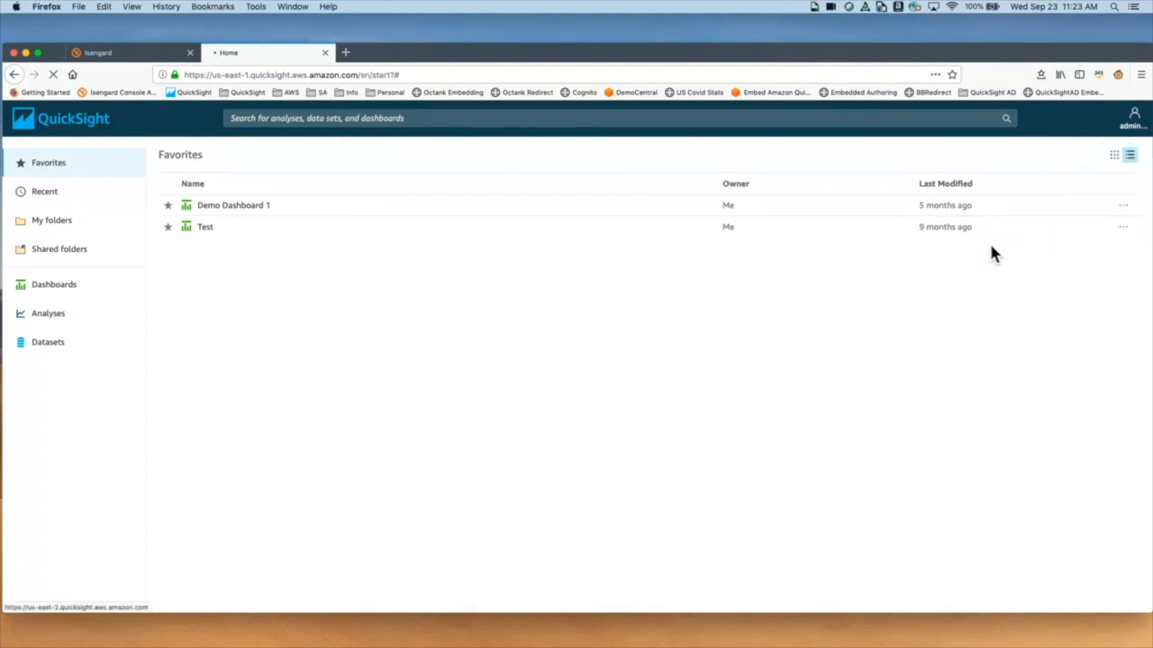
# Step: Switch back to US East (N. Virginia) and open the Manage QuickSight administration page
pyautogui.click(1133, 117)
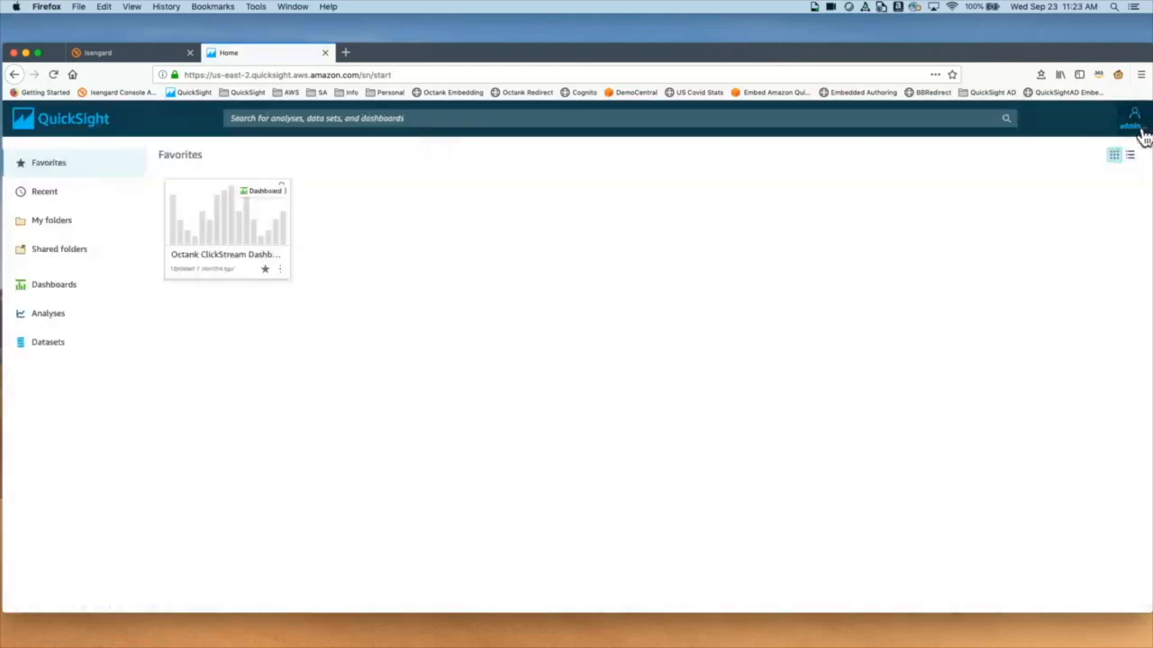
pyautogui.click(1142, 133)
pyautogui.moveTo(1108, 230)
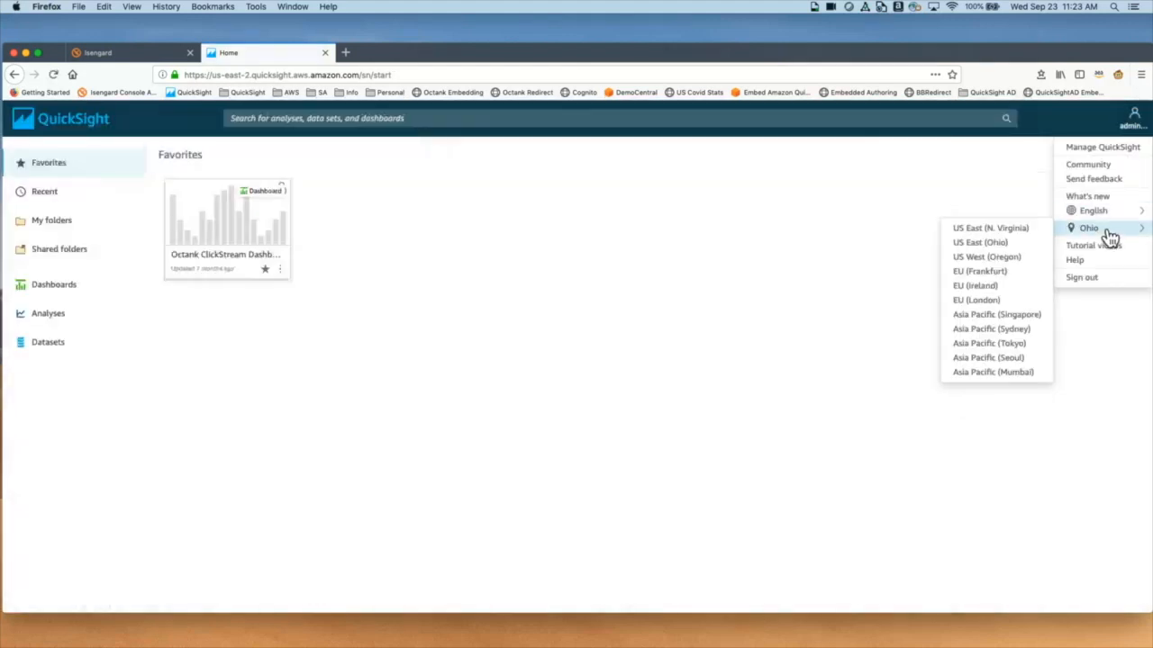
pyautogui.click(1019, 234)
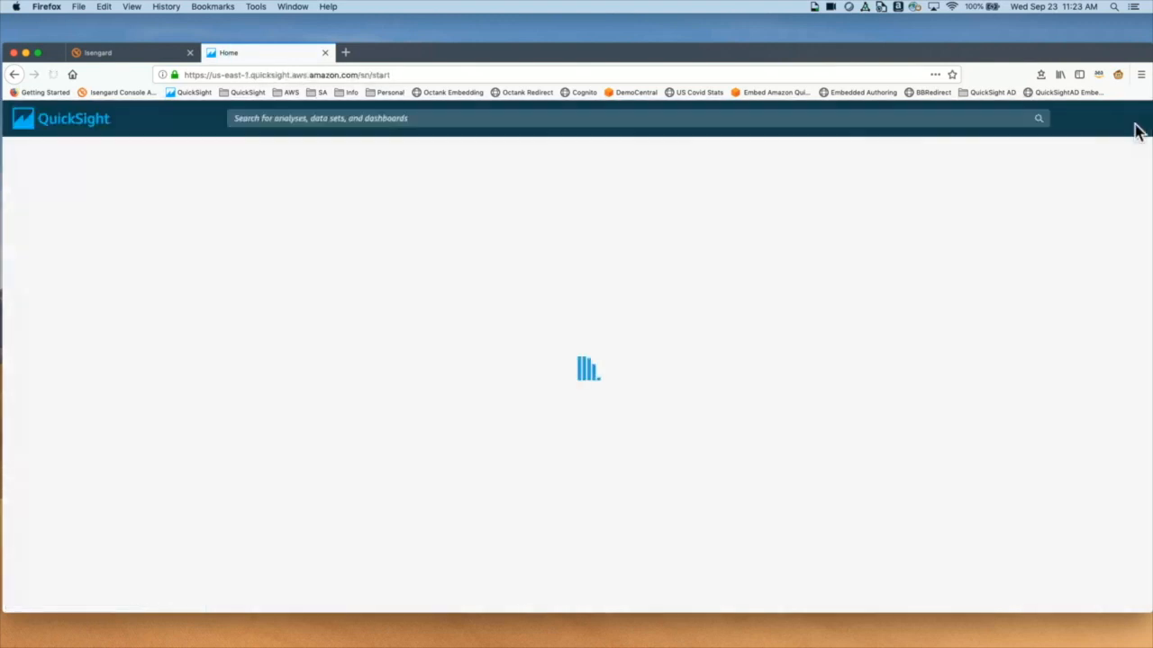
pyautogui.click(1135, 133)
pyautogui.click(1132, 151)
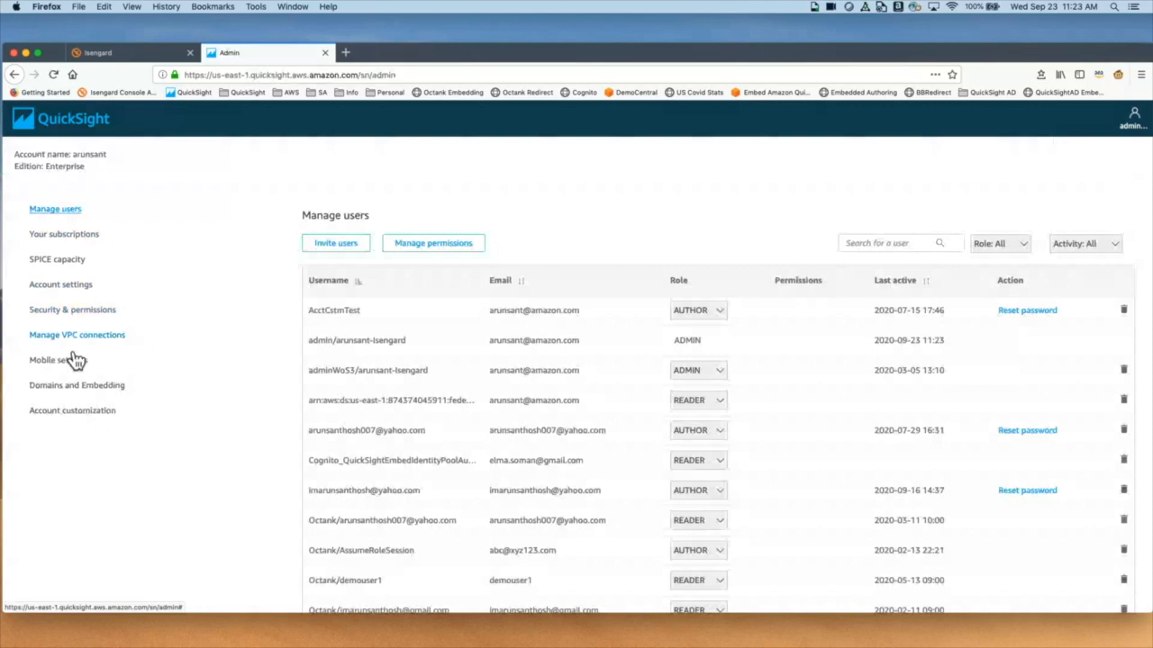
# Step: Grant QuickSight access to Amazon SageMaker under Security & permissions
pyautogui.click(71, 312)
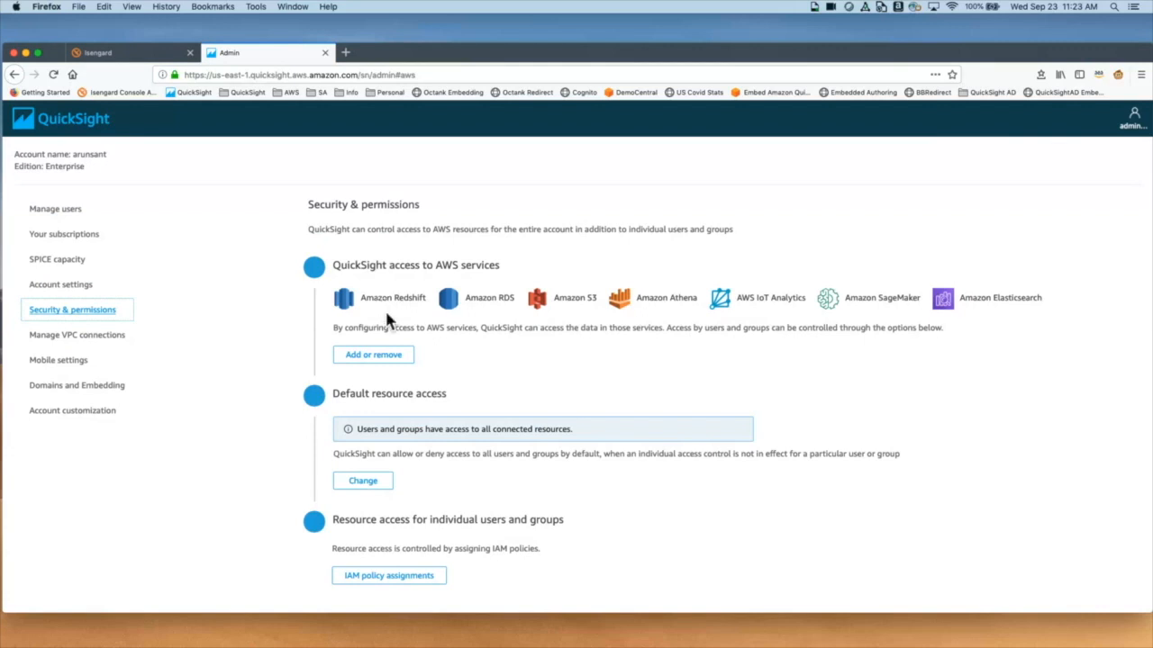
pyautogui.click(383, 358)
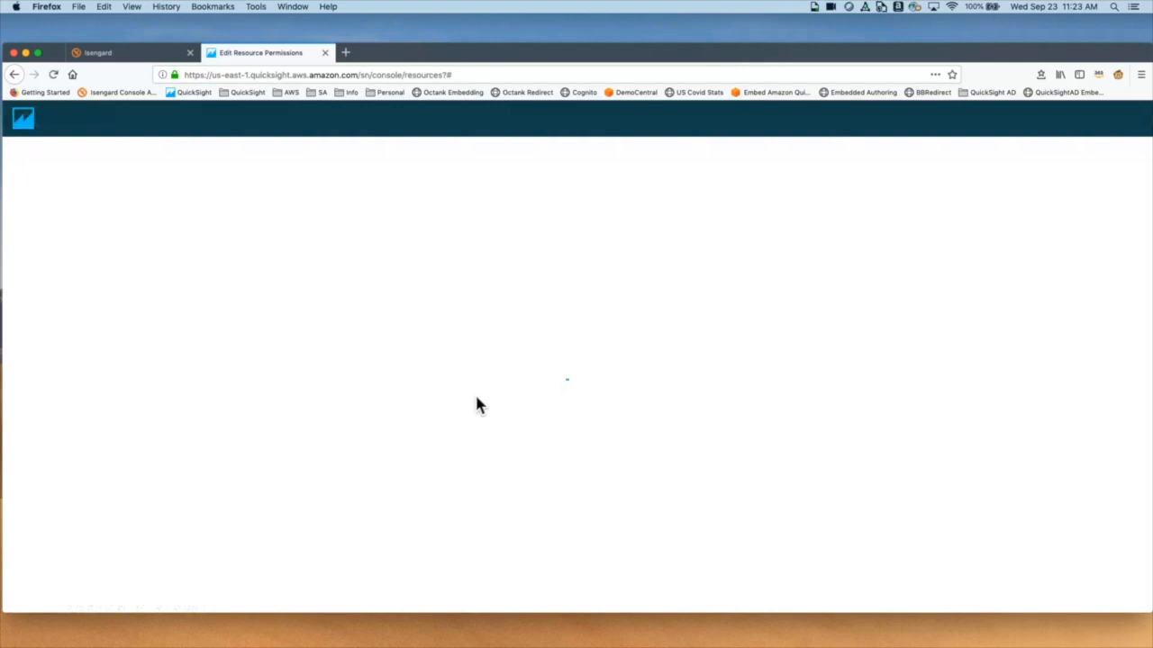
pyautogui.scroll(-2, 409, 492)
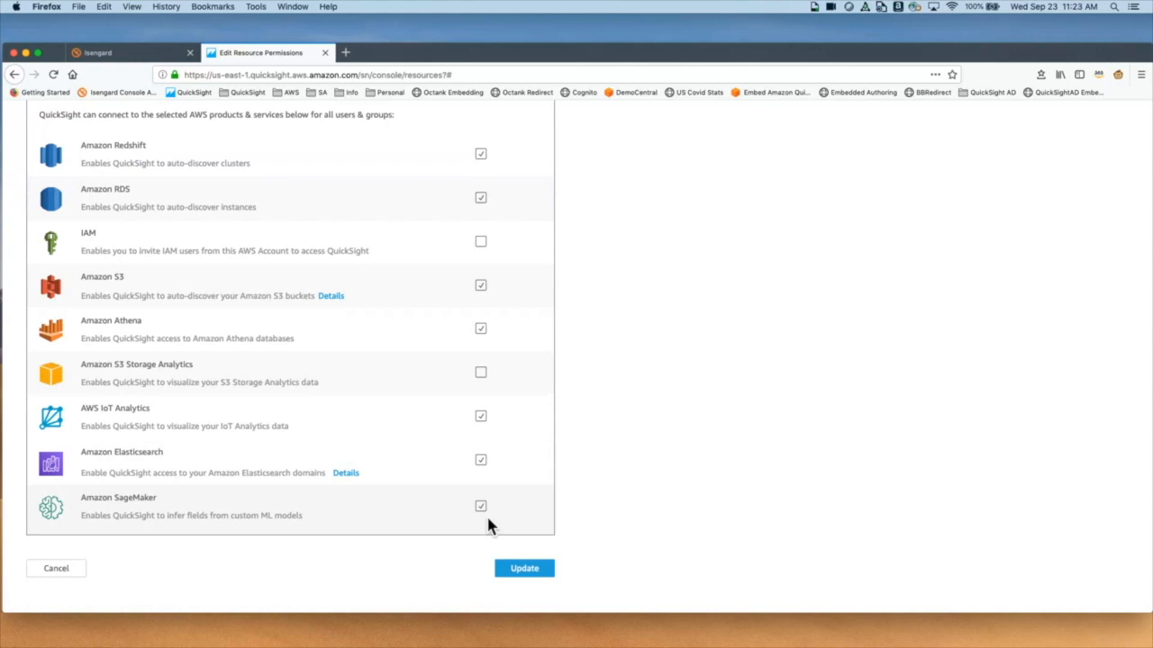
pyautogui.click(81, 576)
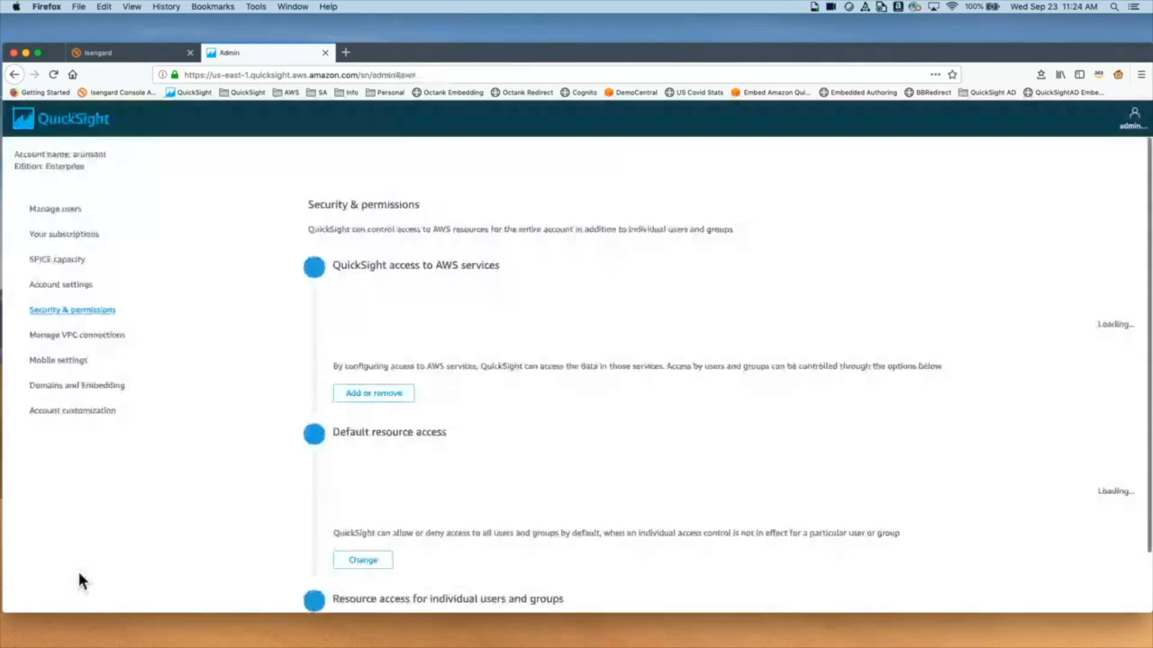
# Step: Switch the QuickSight region to US East (Ohio) from the account menu
pyautogui.click(1133, 117)
pyautogui.moveTo(1103, 216)
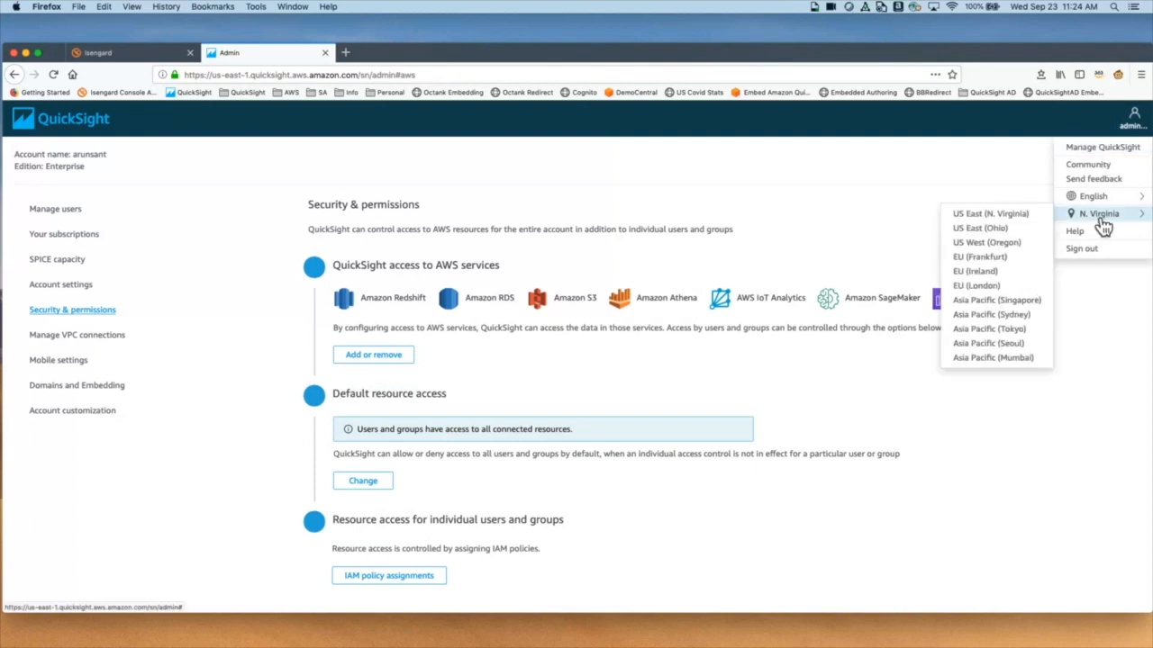
pyautogui.click(1010, 227)
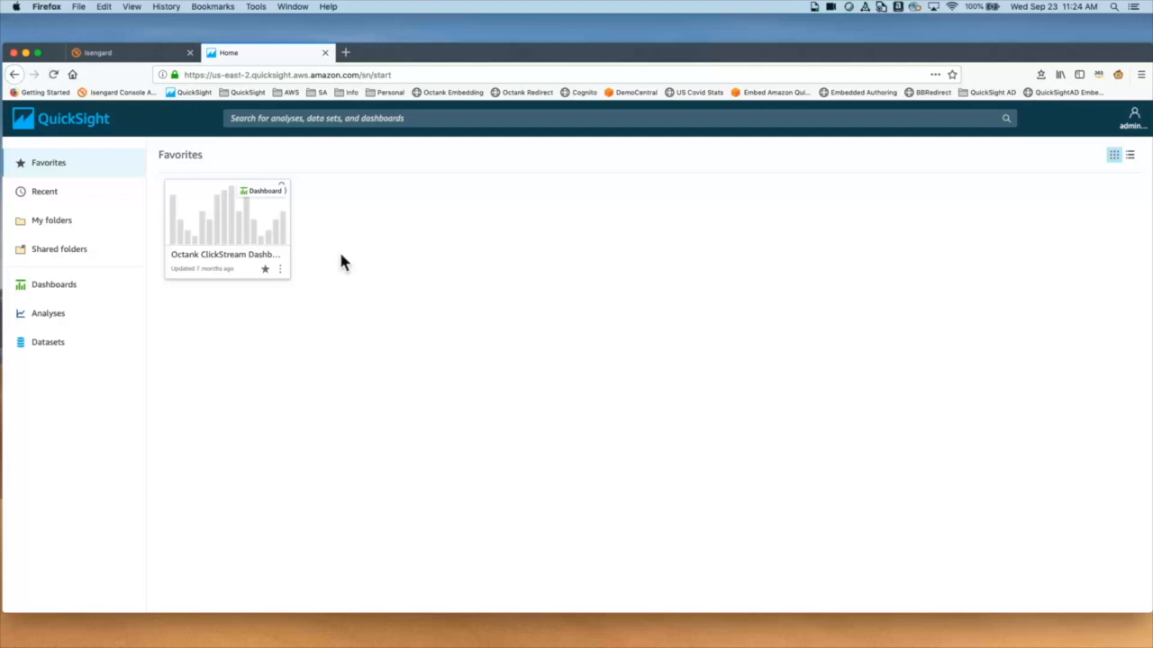
# Step: Open the CustomerChurn data set details in My folders > SageMaker Sample
pyautogui.click(1134, 117)
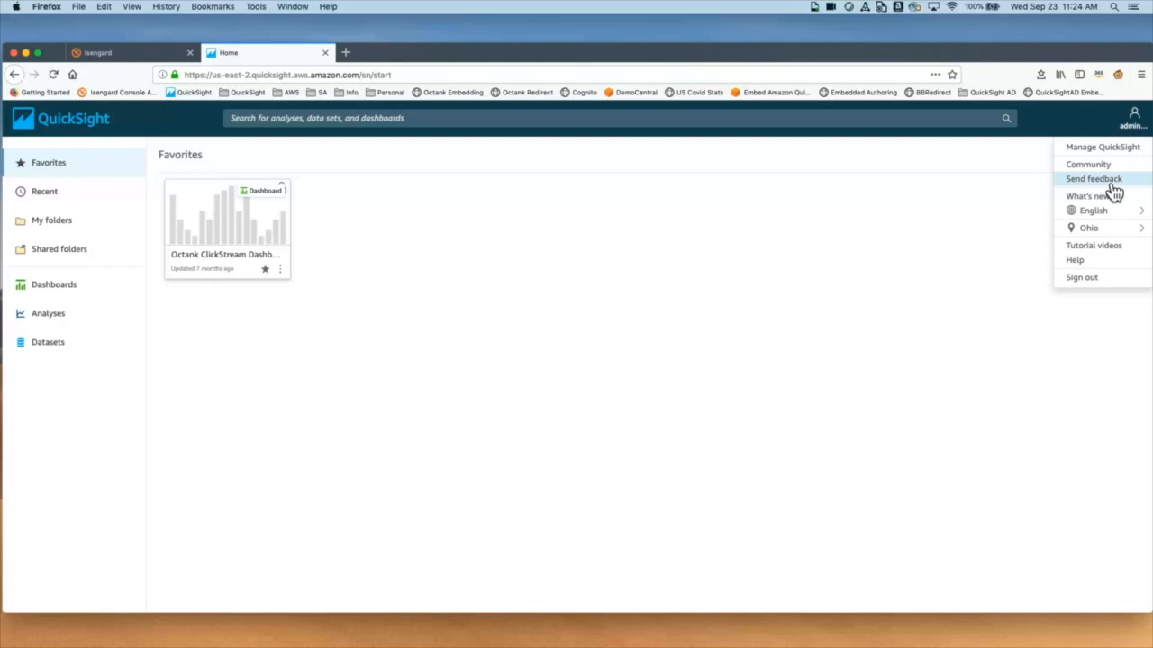
pyautogui.click(60, 230)
pyautogui.click(245, 207)
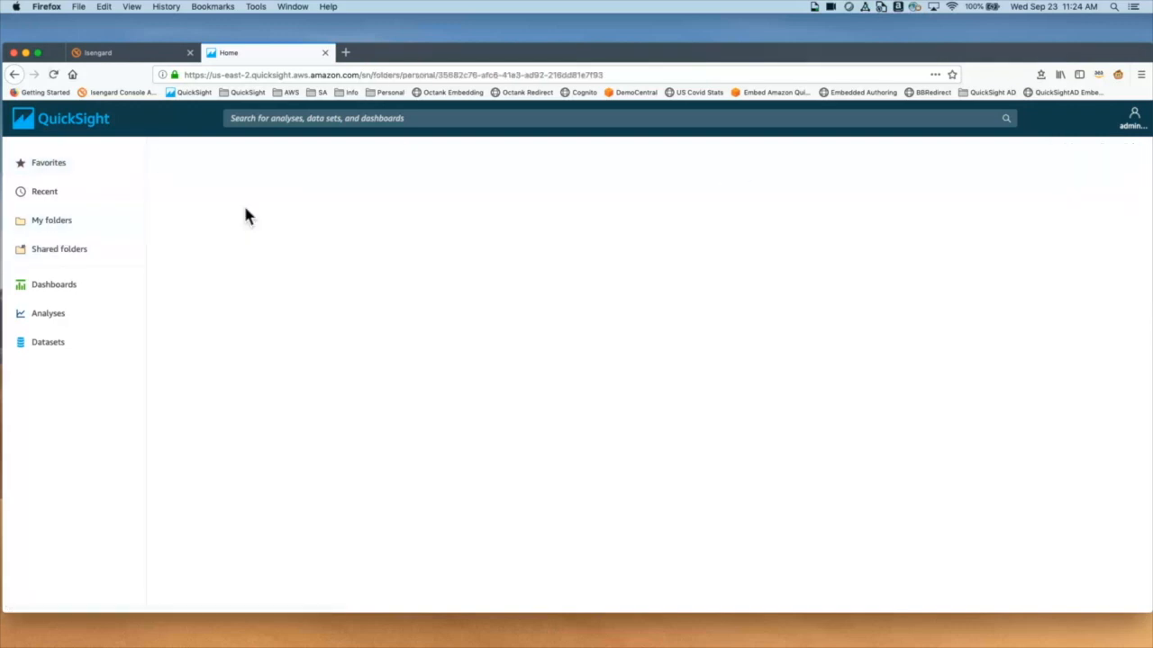
pyautogui.click(247, 225)
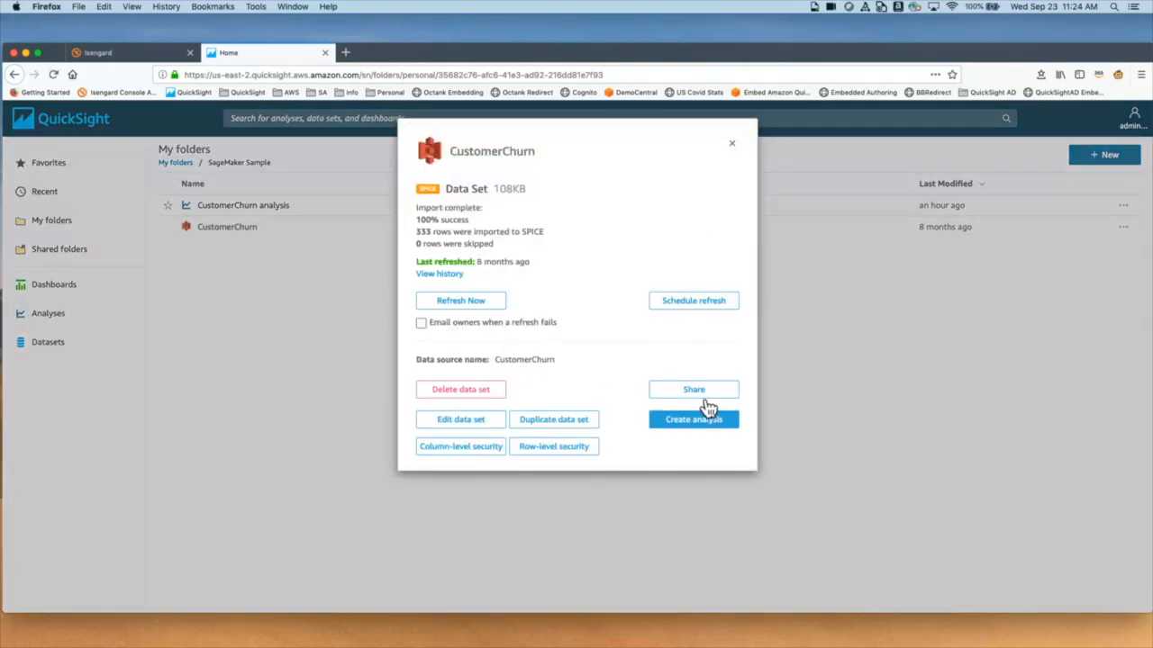
# Step: Edit CustomerChurn and manage its CustomerChurnModel SageMaker augmentation
pyautogui.click(459, 428)
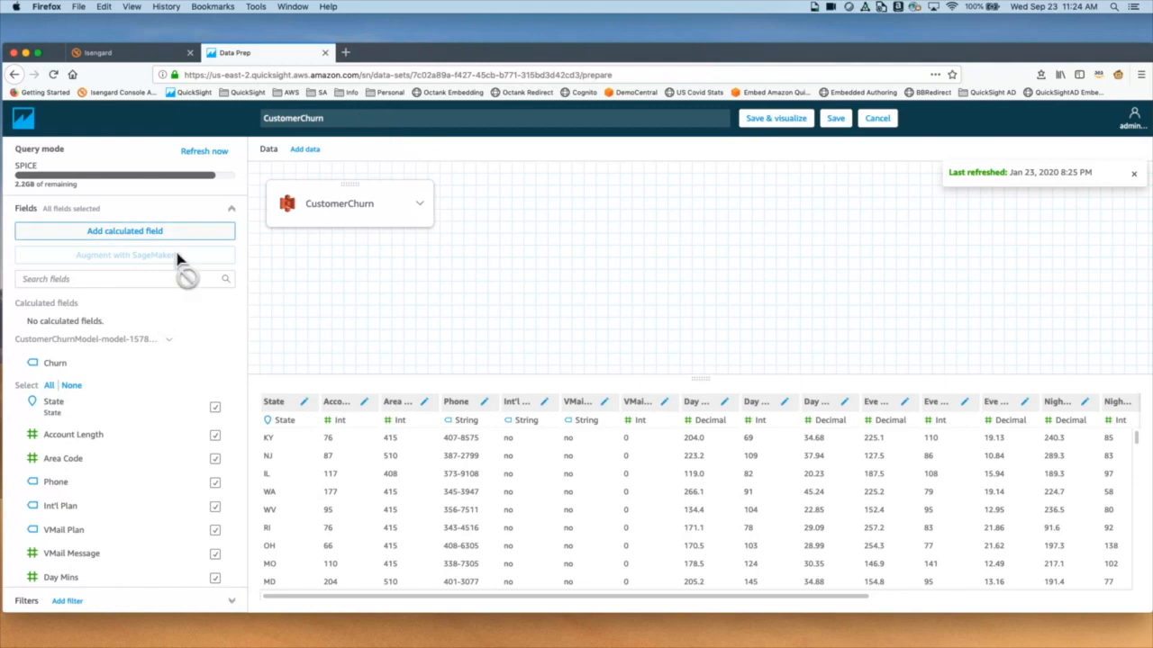
pyautogui.click(172, 353)
pyautogui.click(196, 360)
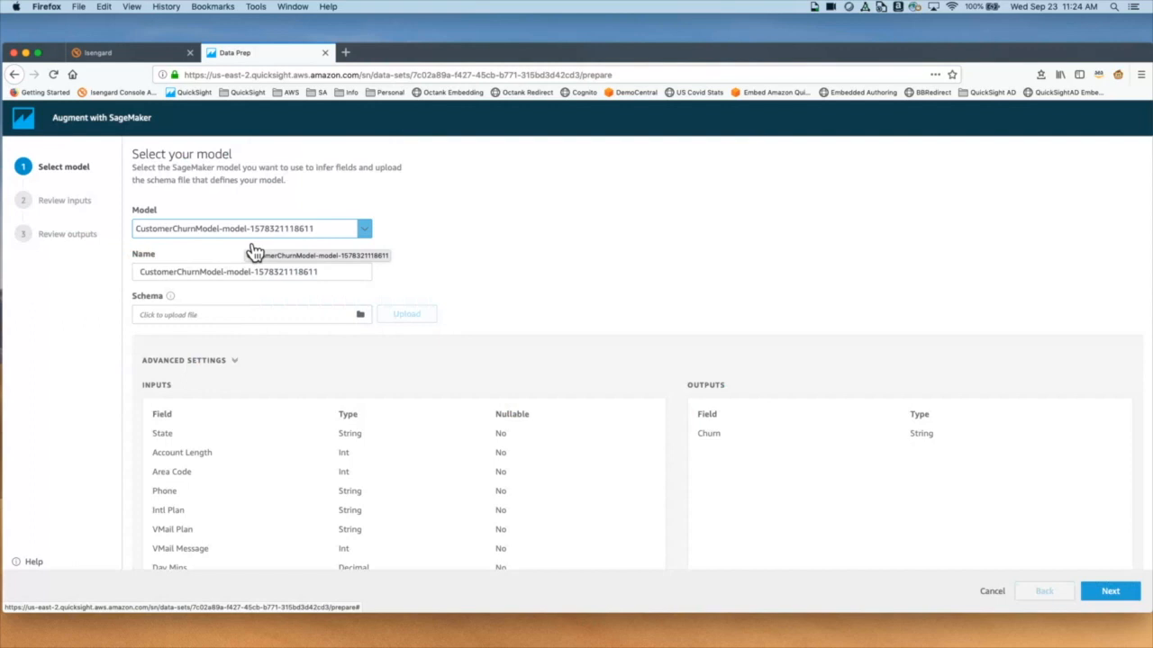
pyautogui.click(370, 243)
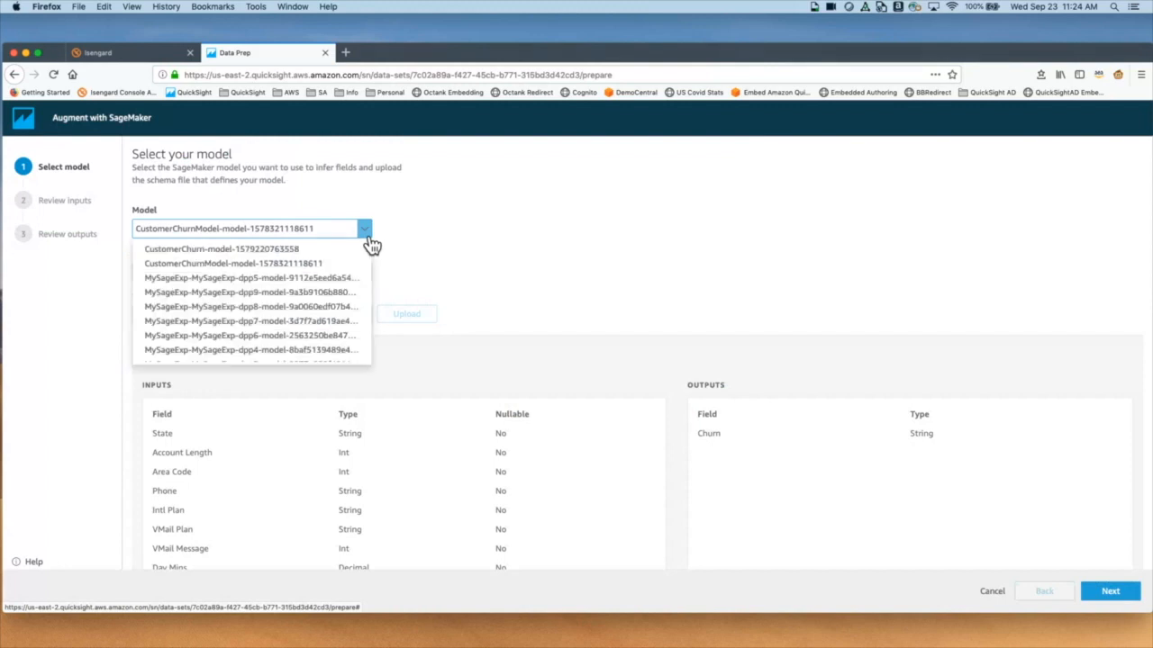
pyautogui.click(474, 239)
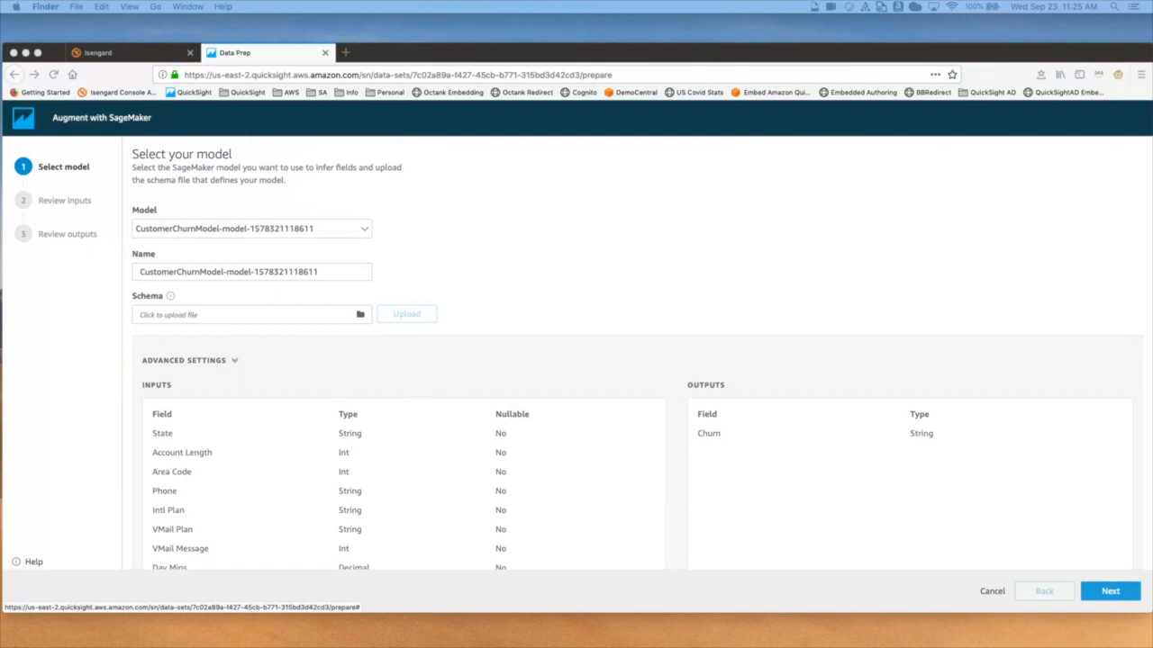
pyautogui.hotkey('ctrl', 'Right')
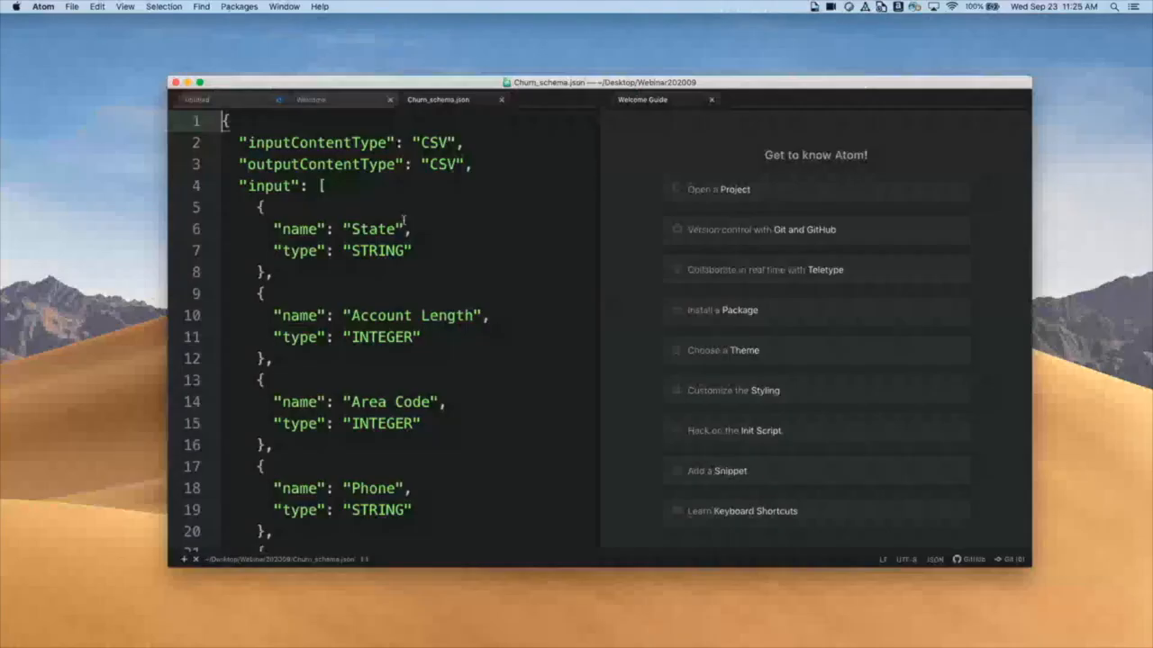
# Step: Look over the Churn_schema.json input fields in Atom, then return to QuickSight
pyautogui.scroll(-2, 398, 214)
pyautogui.scroll(2, 399, 214)
pyautogui.scroll(-8, 402, 242)
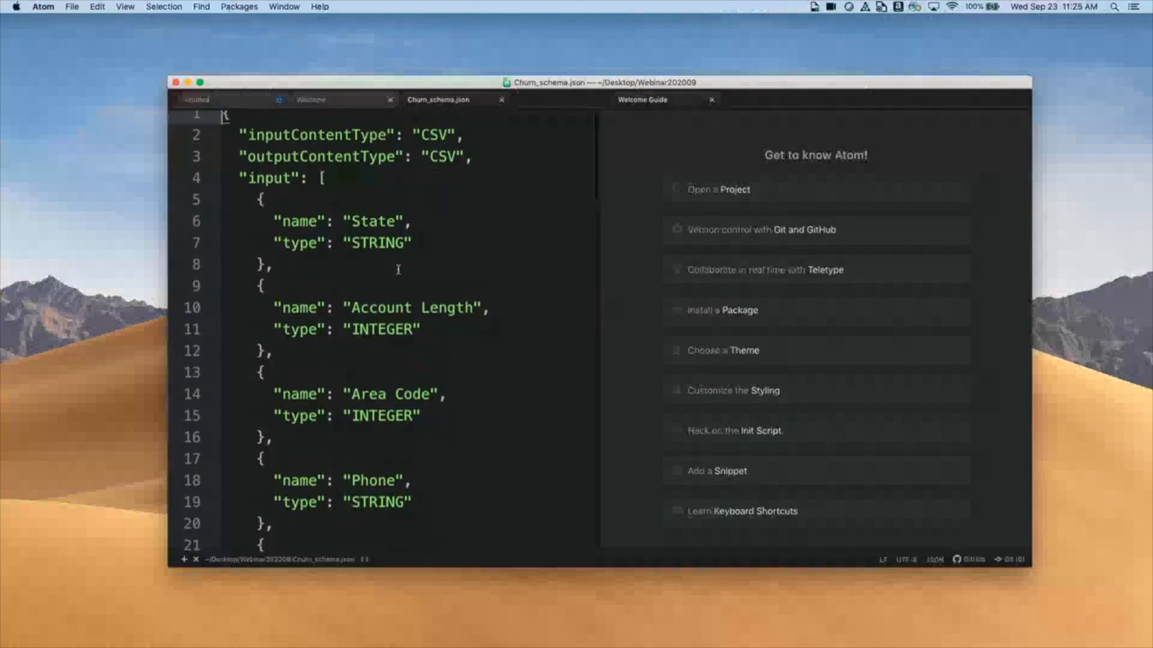
pyautogui.scroll(-15, 400, 266)
pyautogui.scroll(16, 387, 252)
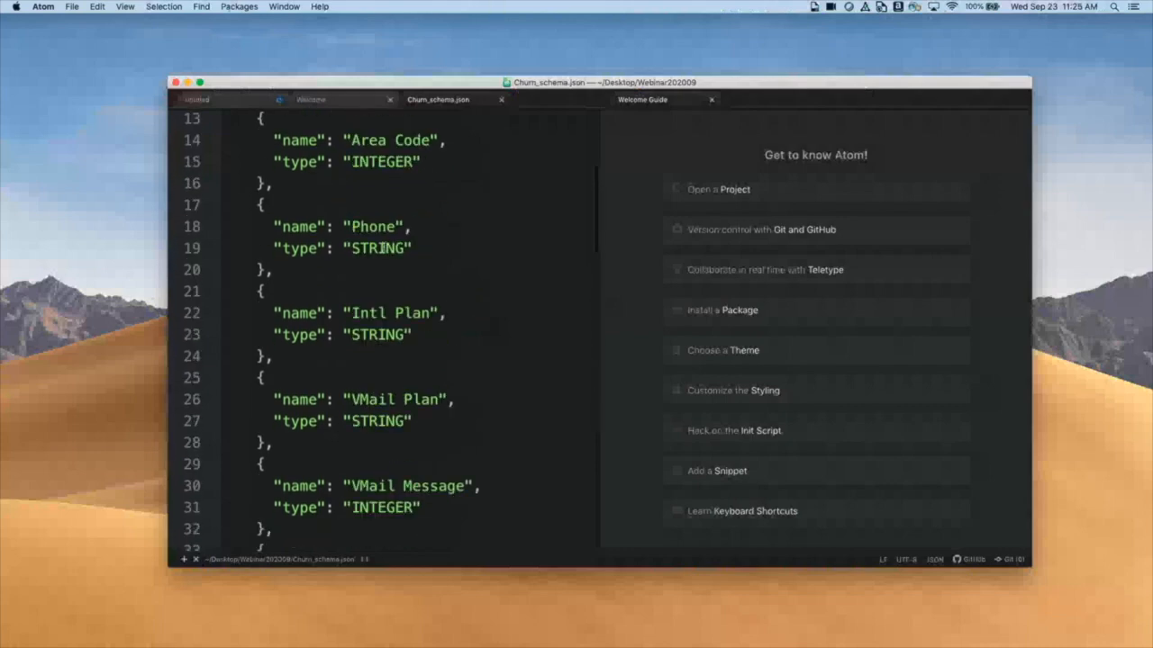
pyautogui.hotkey('ctrl', 'Left')
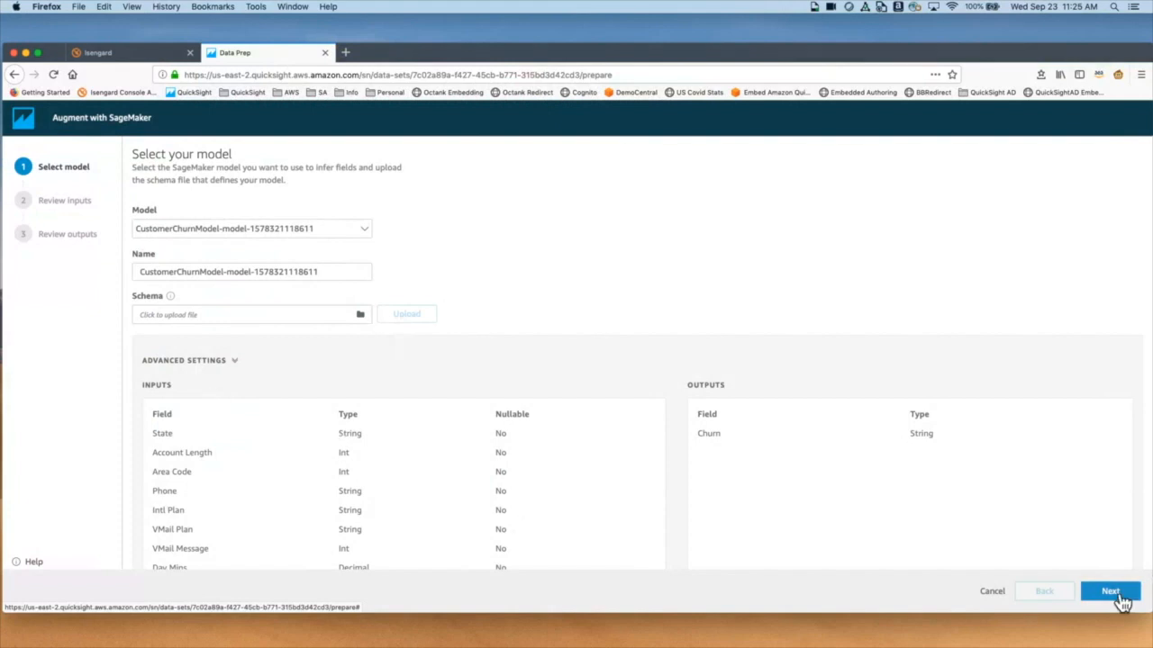
# Step: Review the model inputs and Churn output field, then add the Churn predictions to CustomerChurn
pyautogui.click(1117, 594)
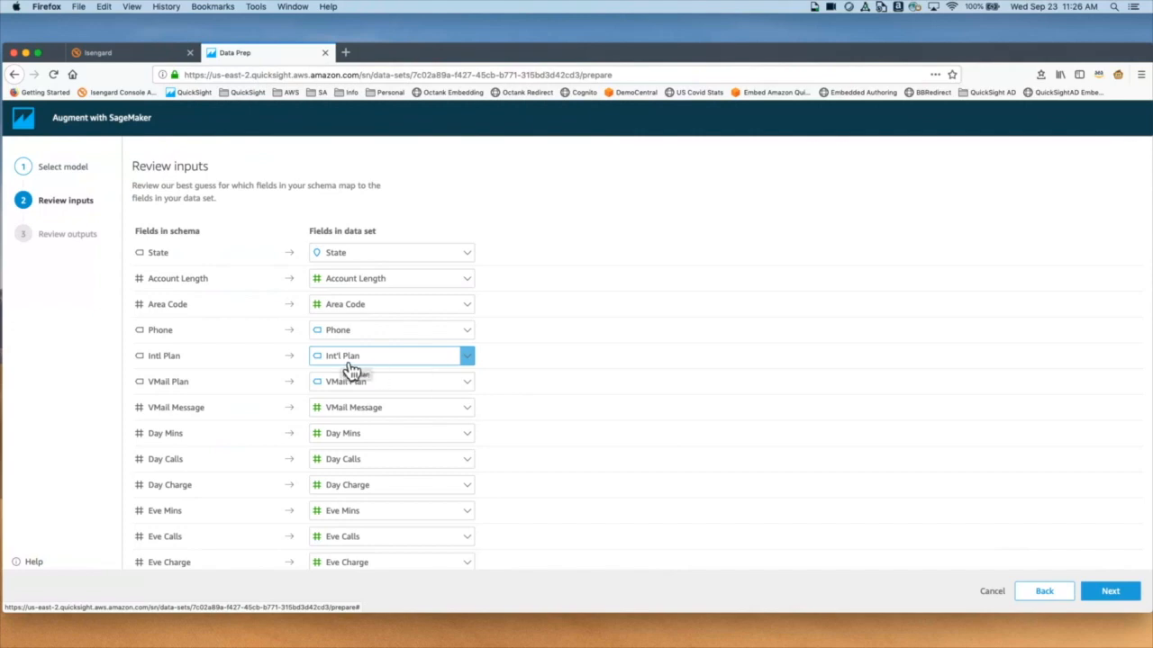
pyautogui.scroll(-3, 356, 371)
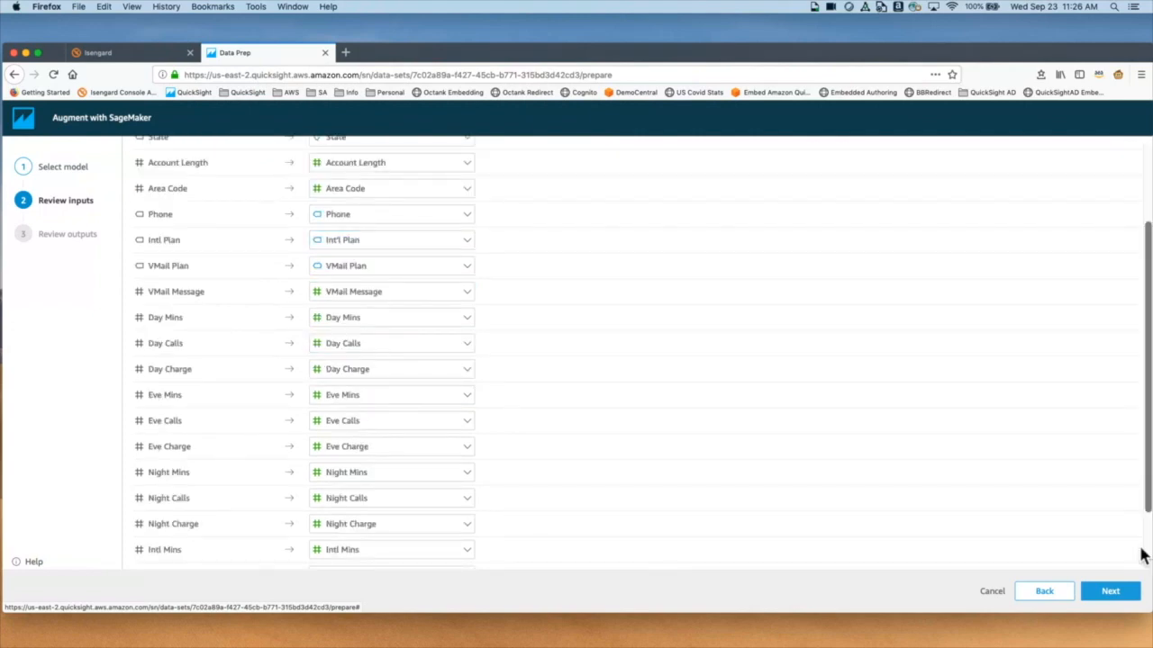
pyautogui.click(1115, 591)
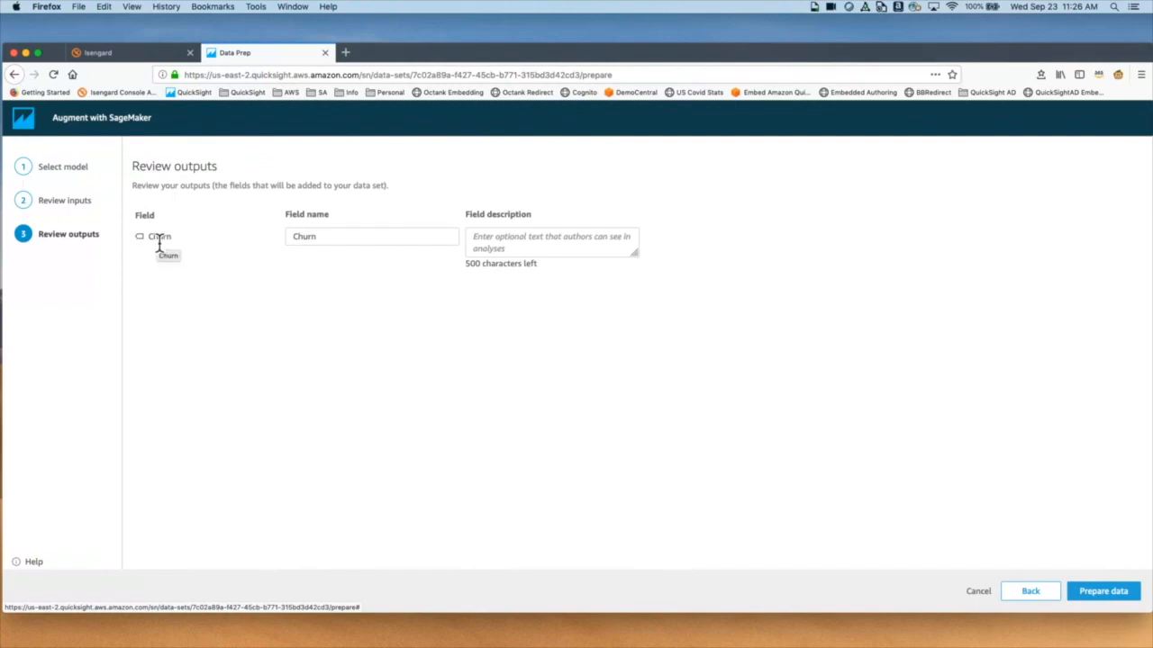
pyautogui.click(352, 243)
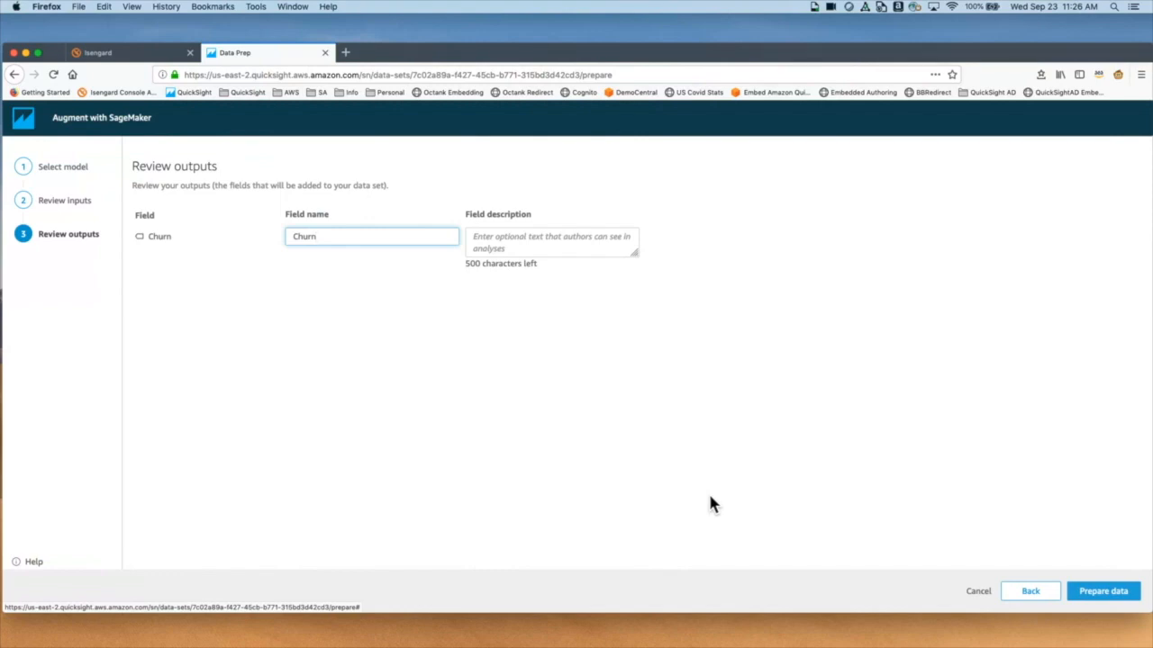
pyautogui.click(1088, 591)
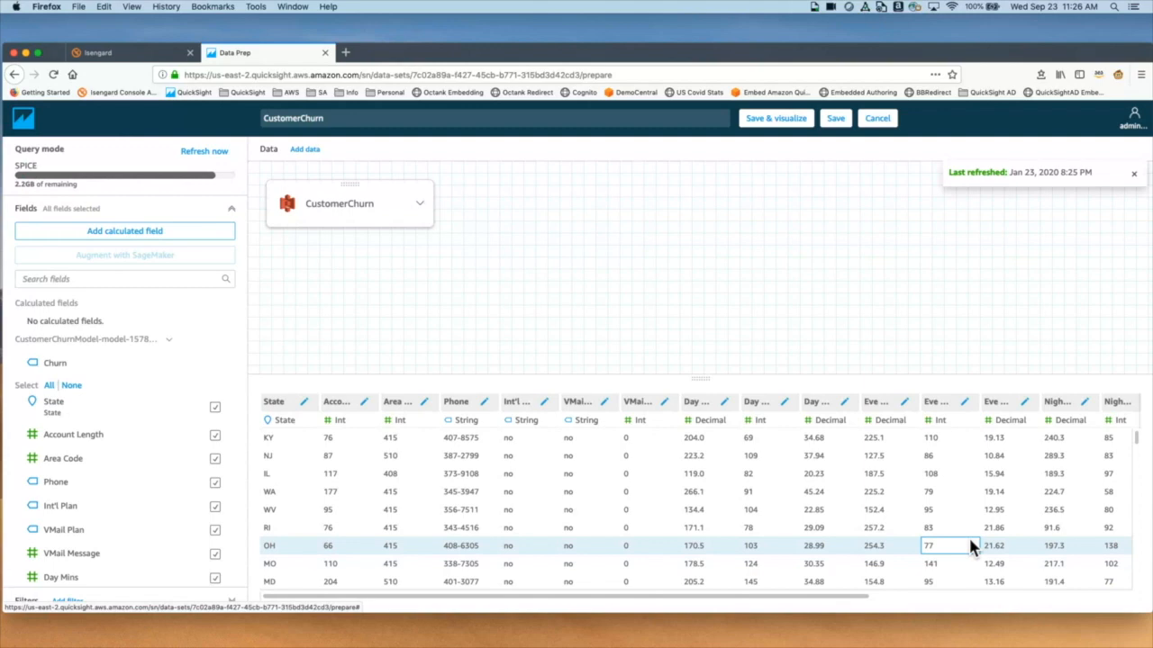
# Step: Adjust the Fields panel width, then go back to the Datasets page listing Patient Info Dataset
pyautogui.click(919, 515)
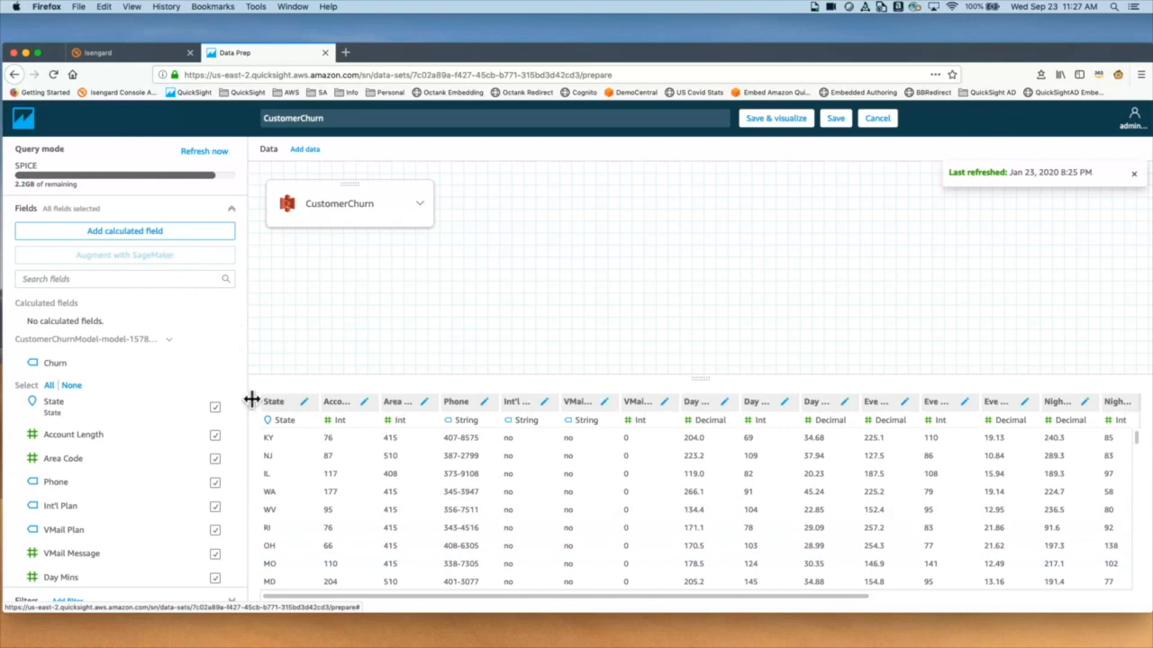
pyautogui.moveTo(256, 399); pyautogui.dragTo(189, 376)
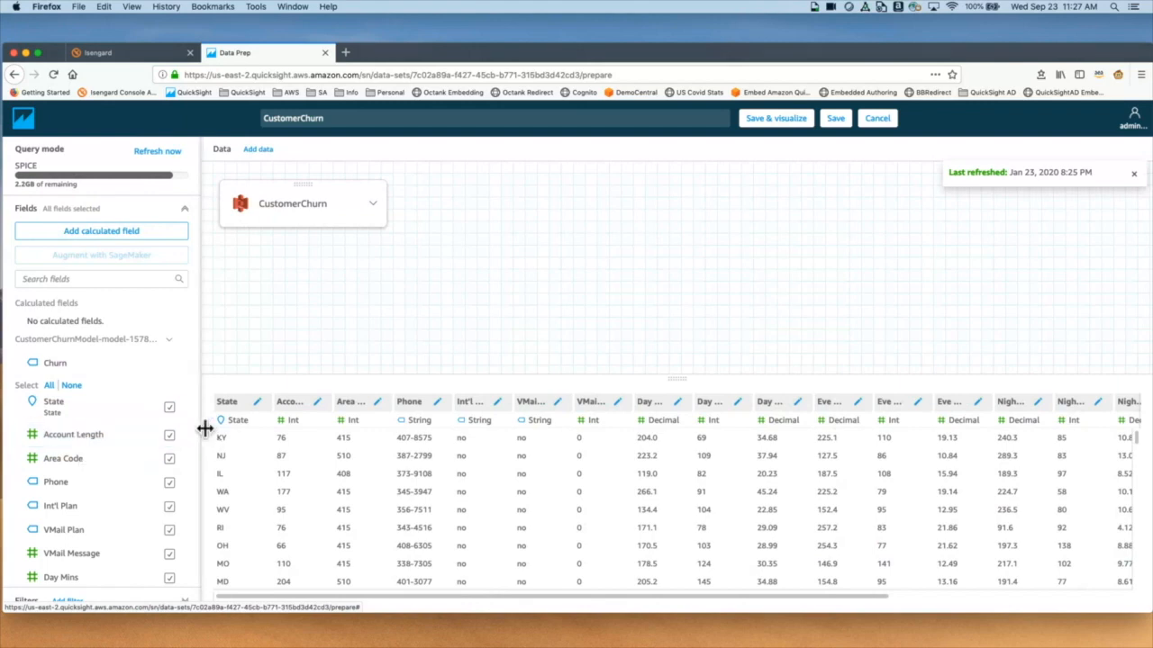
pyautogui.moveTo(205, 429); pyautogui.dragTo(613, 429)
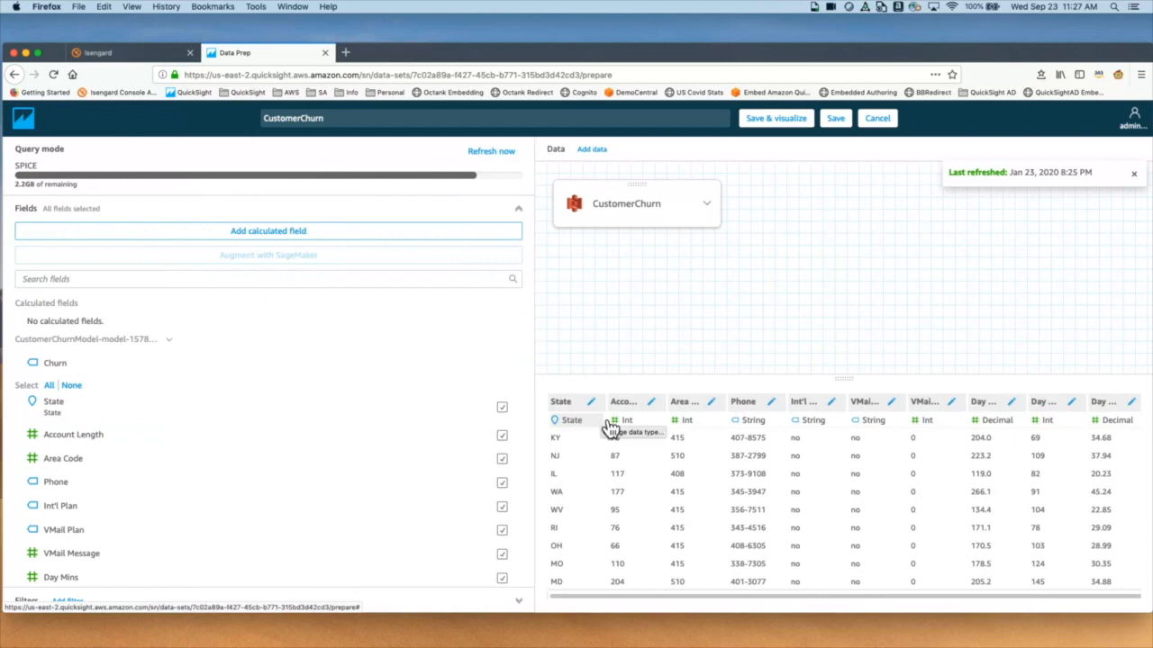
pyautogui.moveTo(533, 413); pyautogui.dragTo(168, 396)
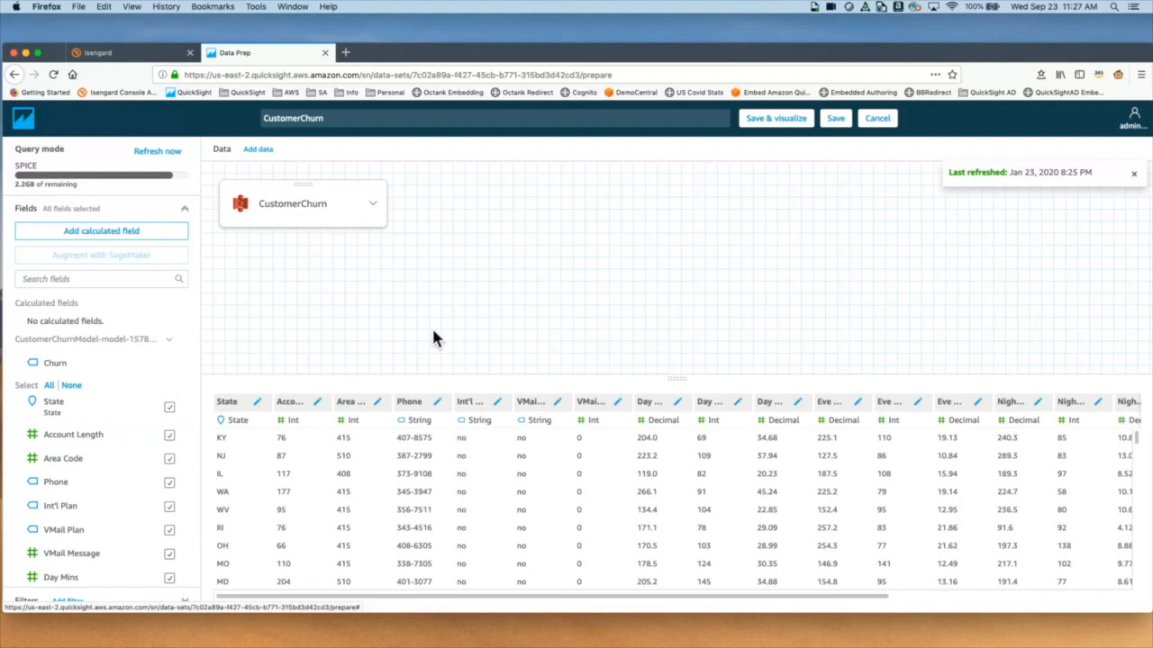
pyautogui.hotkey('ctrl', 'Left')
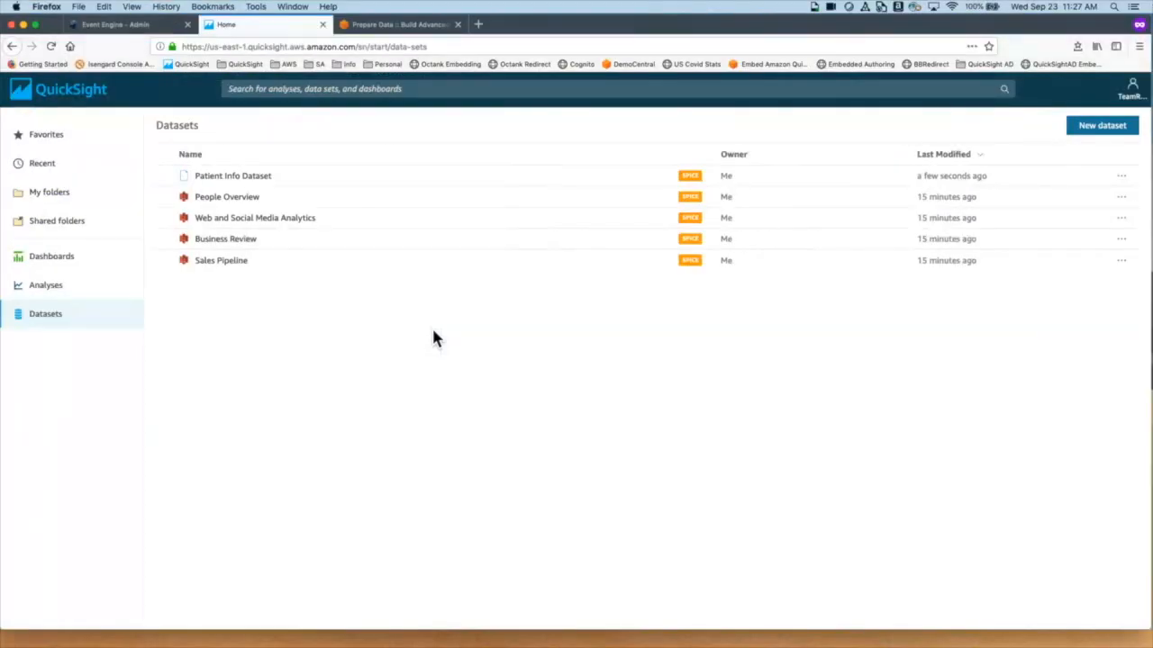
# Step: Reopen Patient Info Dataset in data prep from the Datasets list
pyautogui.click(245, 184)
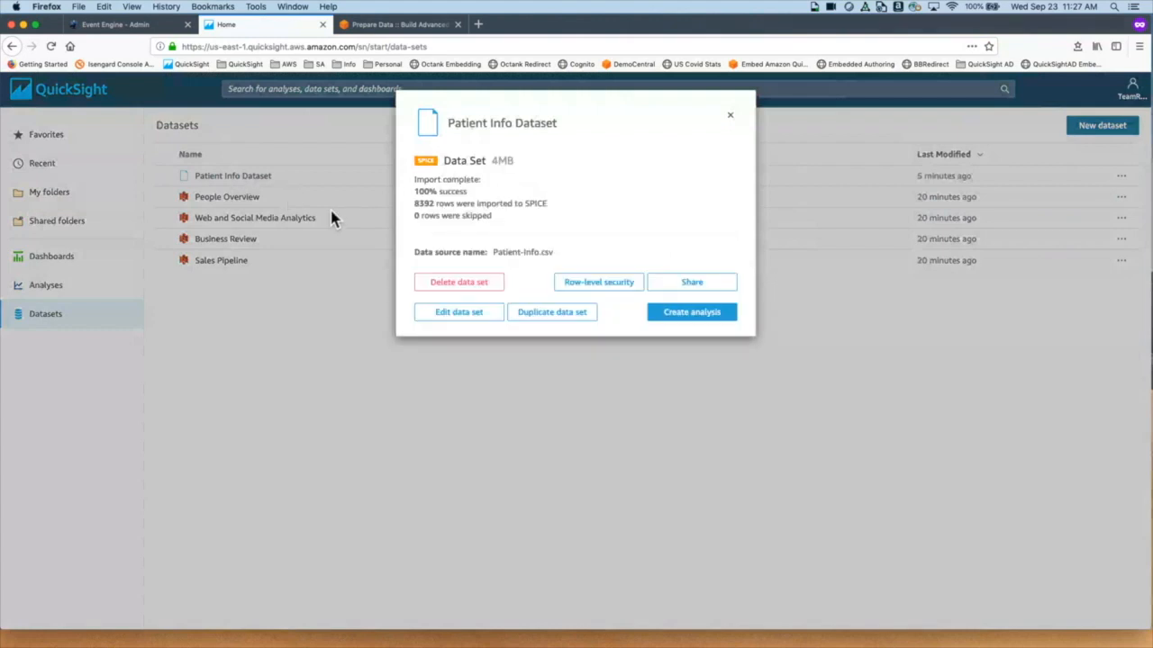
pyautogui.click(490, 322)
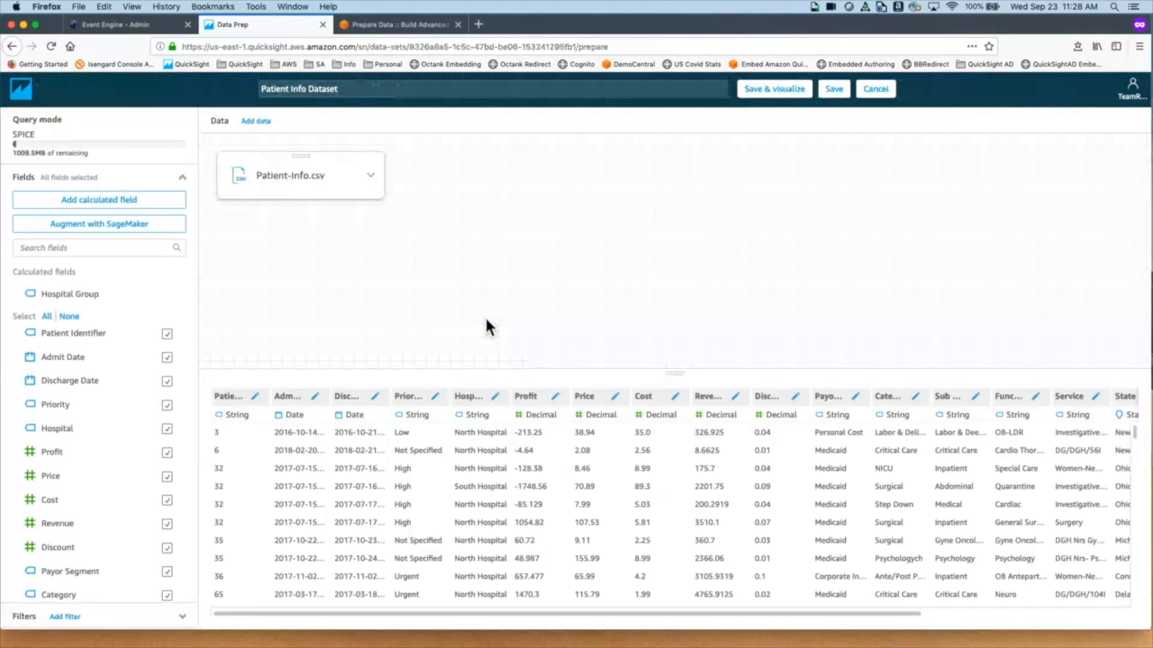
# Step: Upload HospitalNotes.csv and add it to Patient Info Dataset beside Patient-Info.csv
pyautogui.click(271, 127)
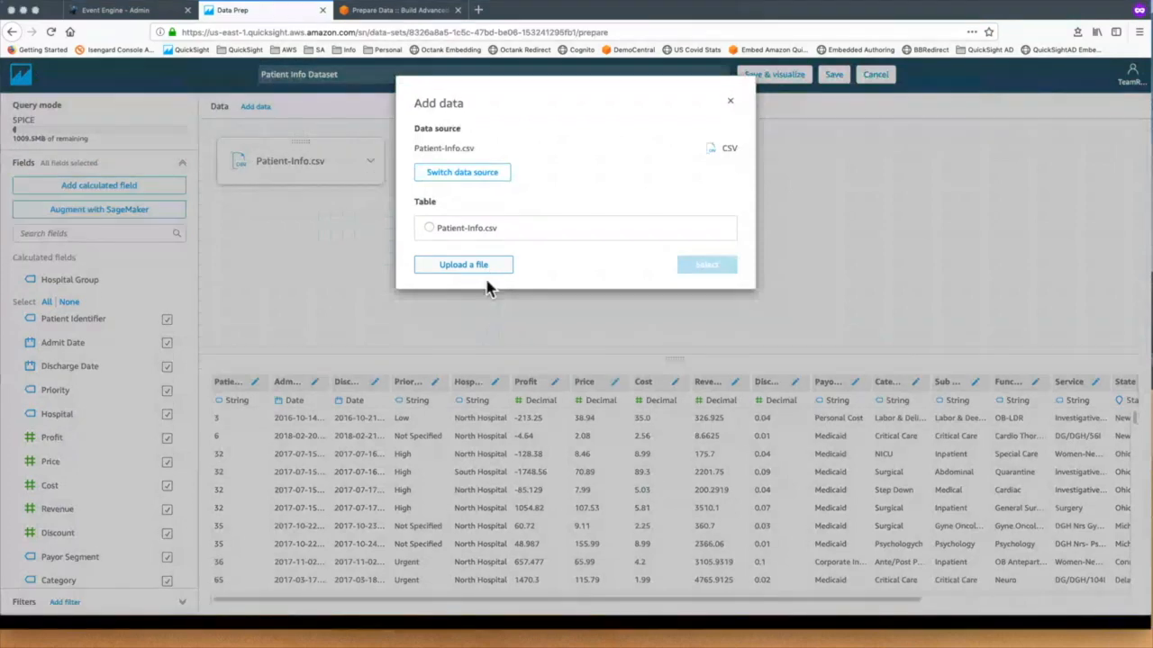
pyautogui.click(492, 282)
pyautogui.click(495, 166)
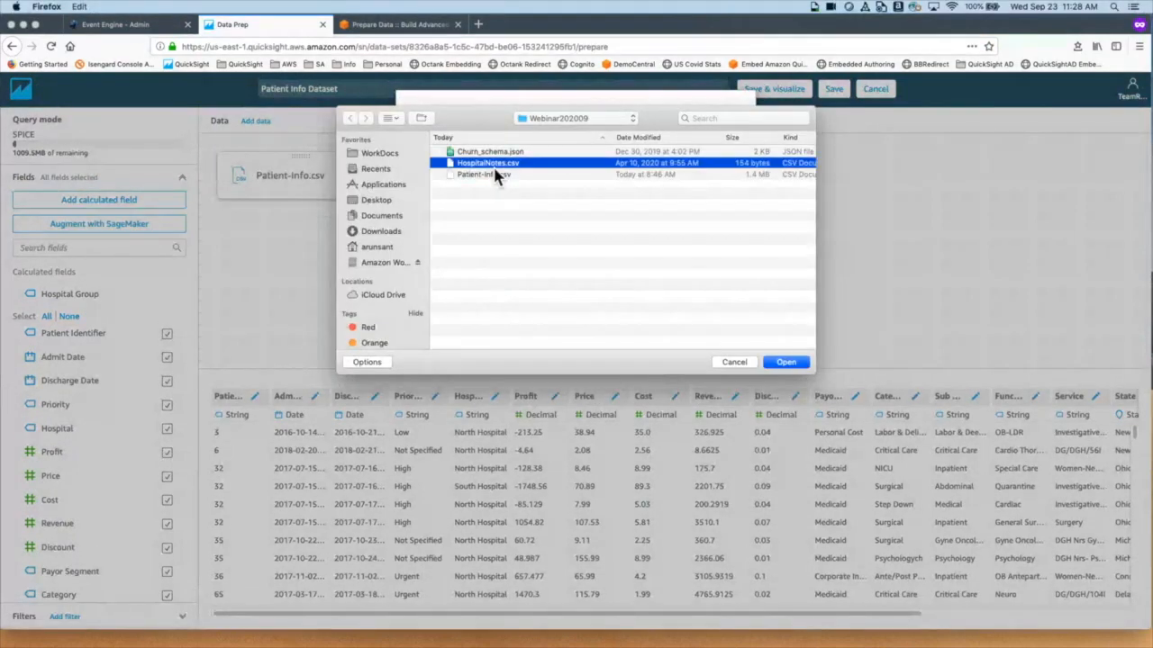
pyautogui.click(786, 362)
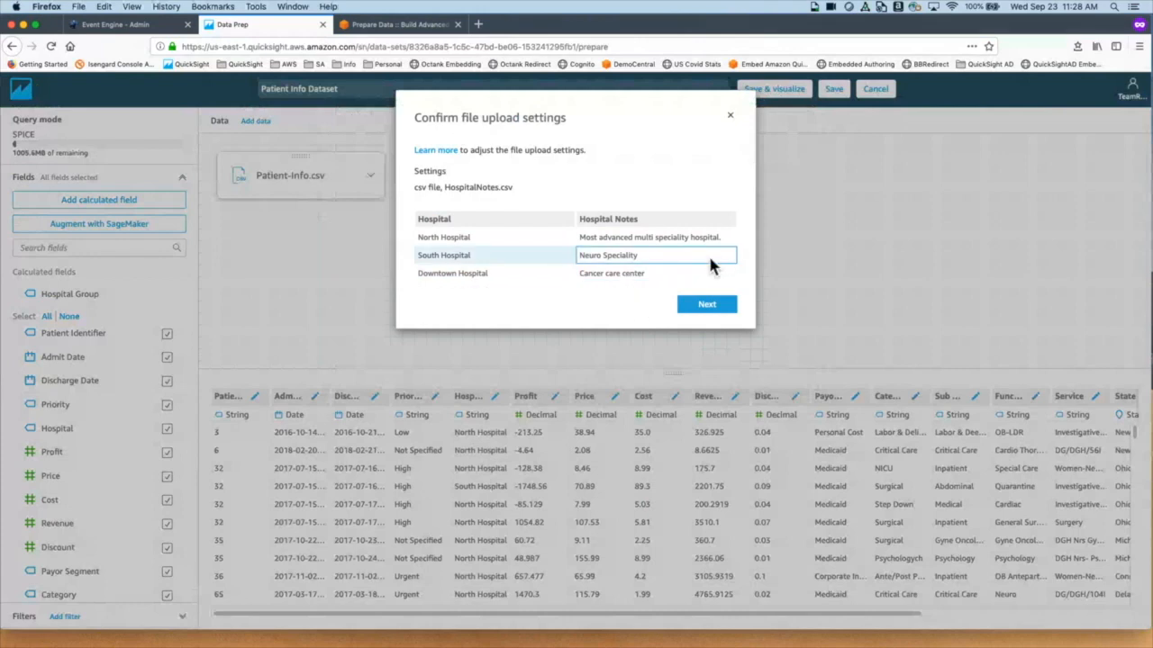
pyautogui.click(713, 308)
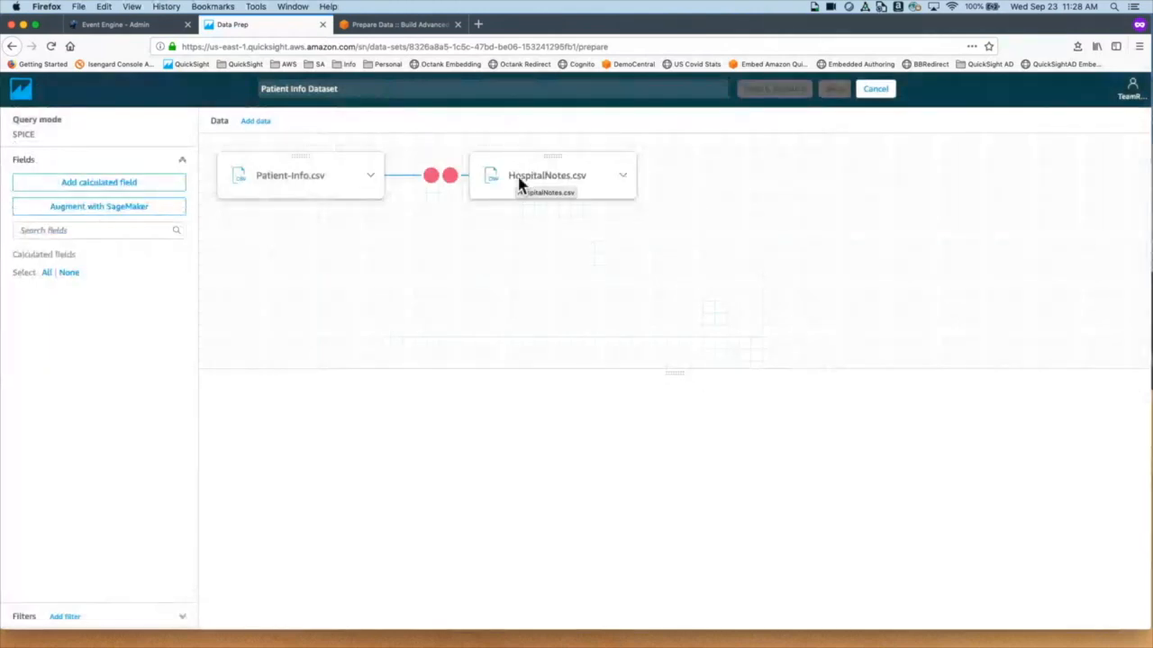
# Step: Inner-join Patient-Info.csv and HospitalNotes.csv on Hospital, then widen the Hospital Notes column
pyautogui.click(455, 187)
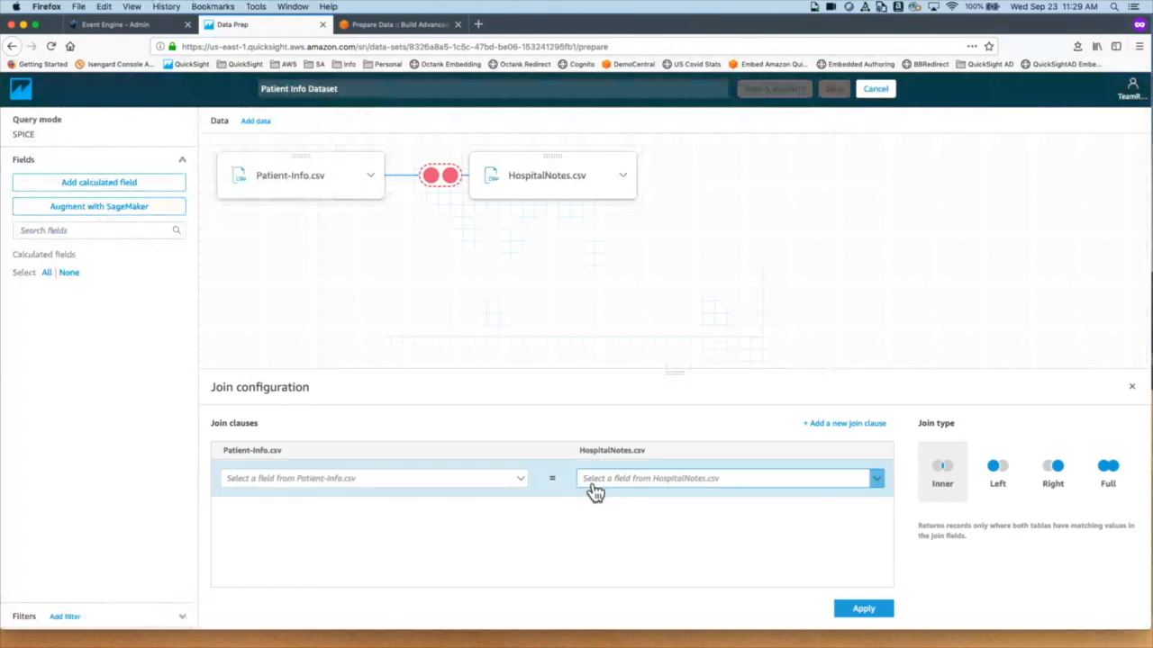
pyautogui.click(519, 495)
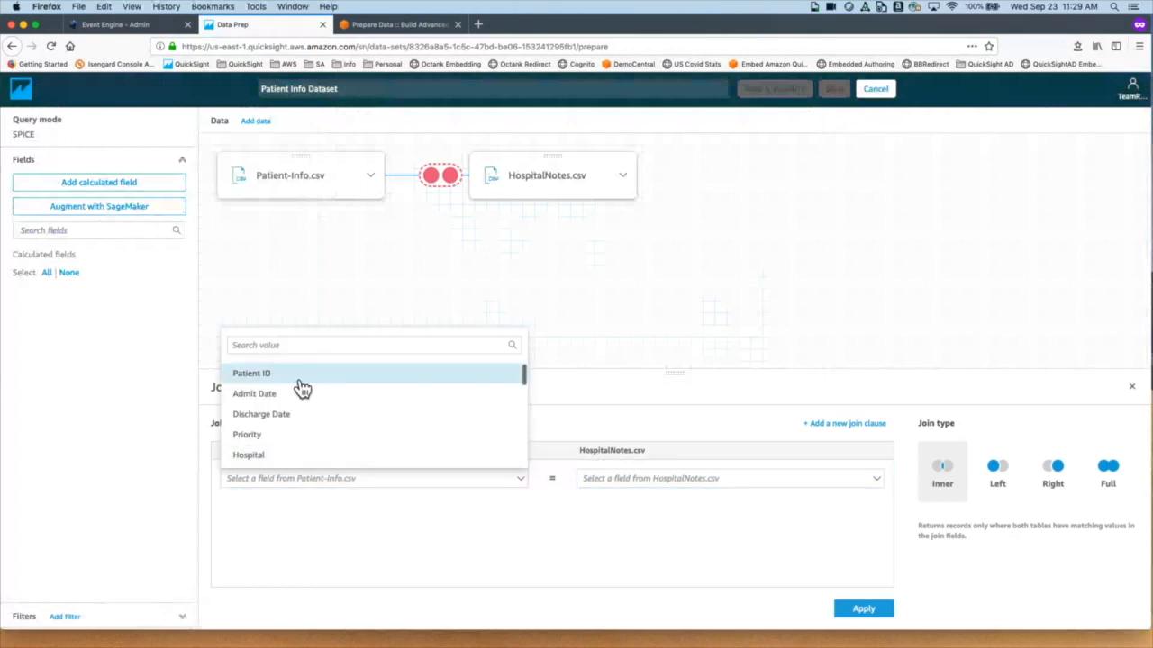
pyautogui.click(289, 456)
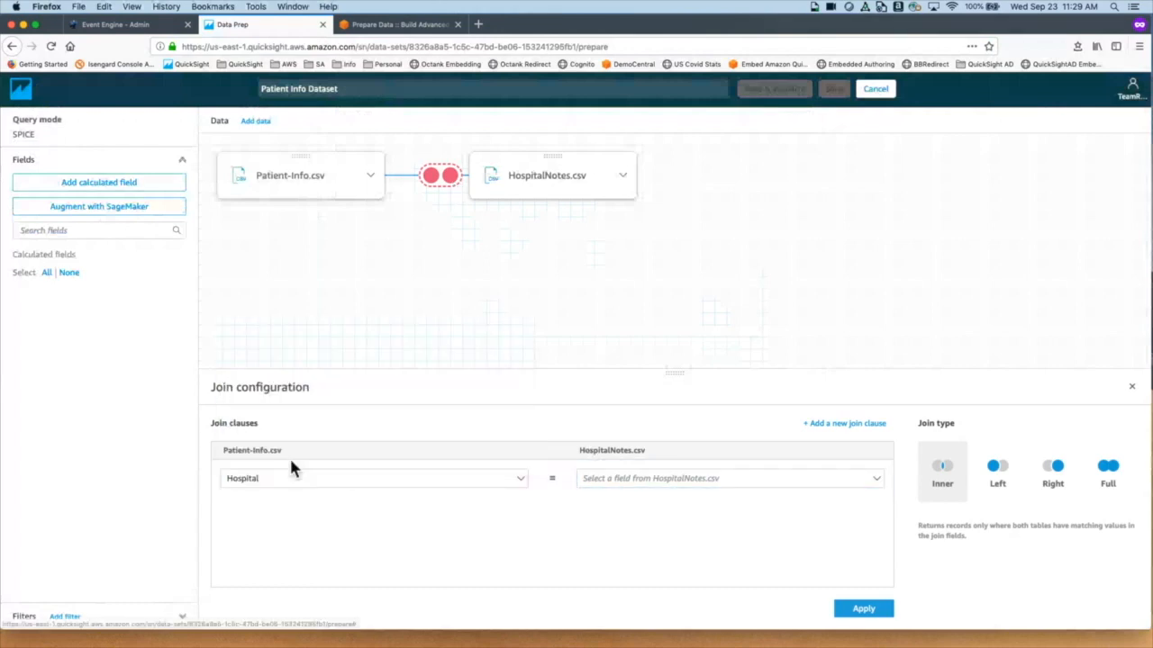
pyautogui.click(695, 498)
pyautogui.click(677, 537)
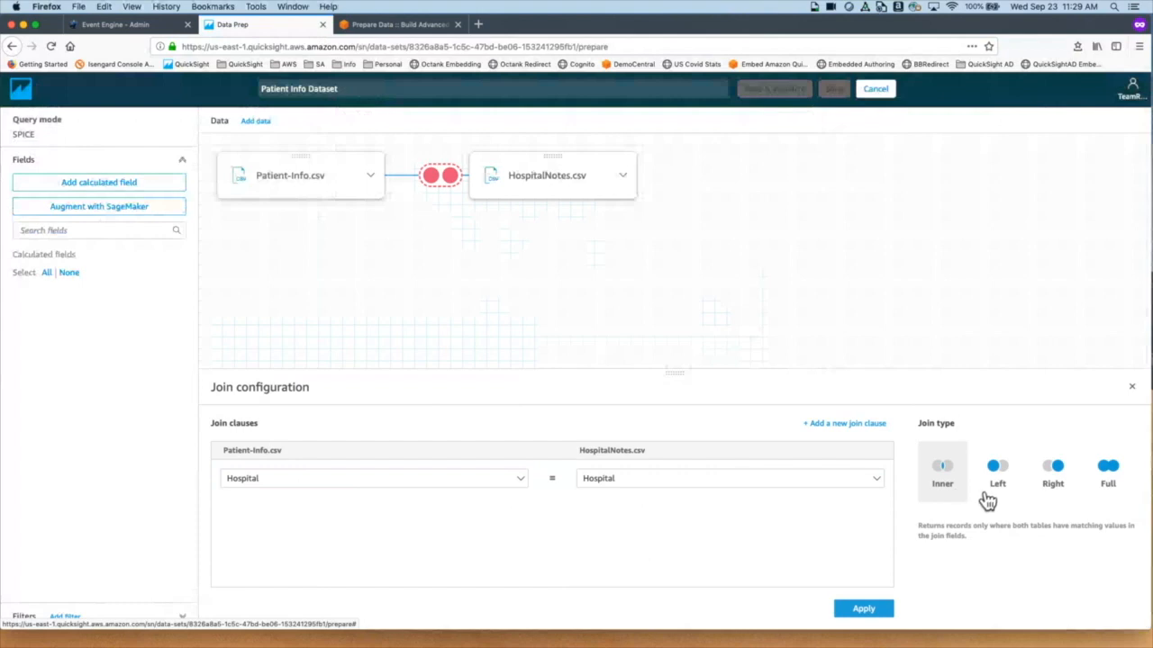
pyautogui.click(862, 610)
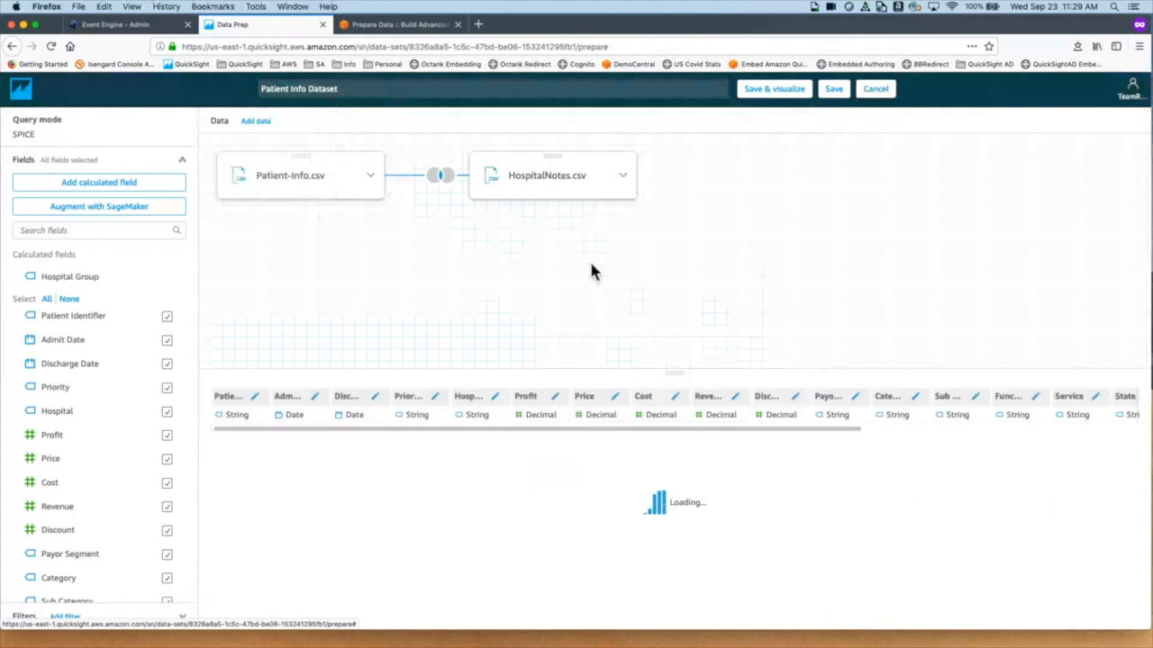
pyautogui.moveTo(618, 431); pyautogui.dragTo(933, 455)
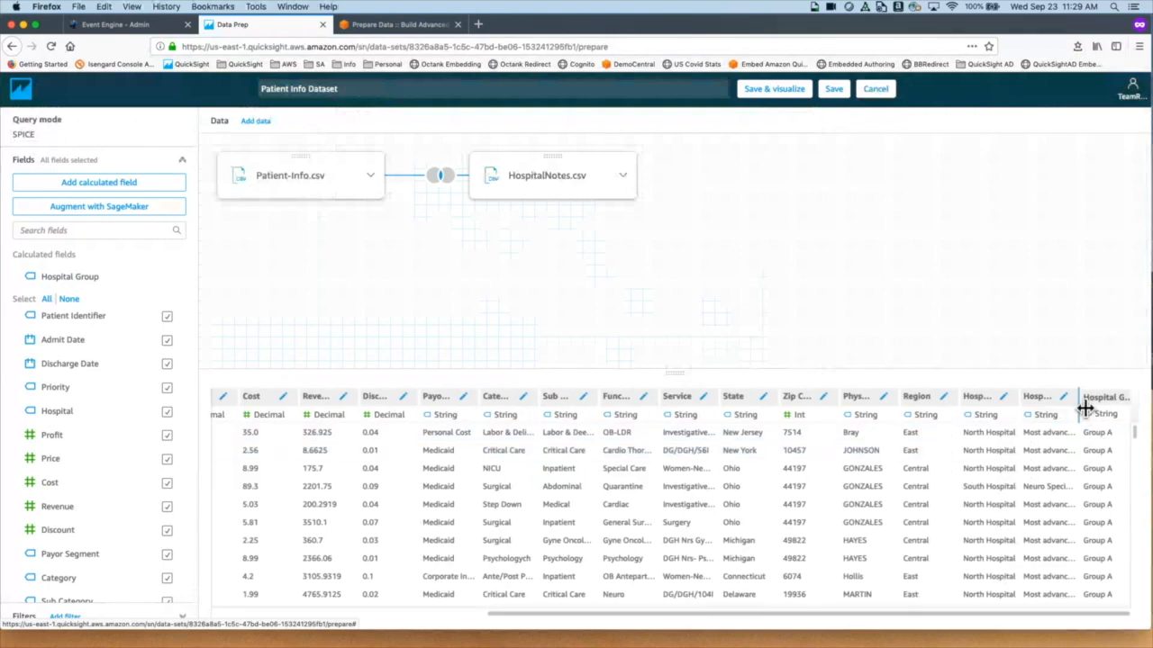
pyautogui.moveTo(1085, 408); pyautogui.dragTo(1135, 406)
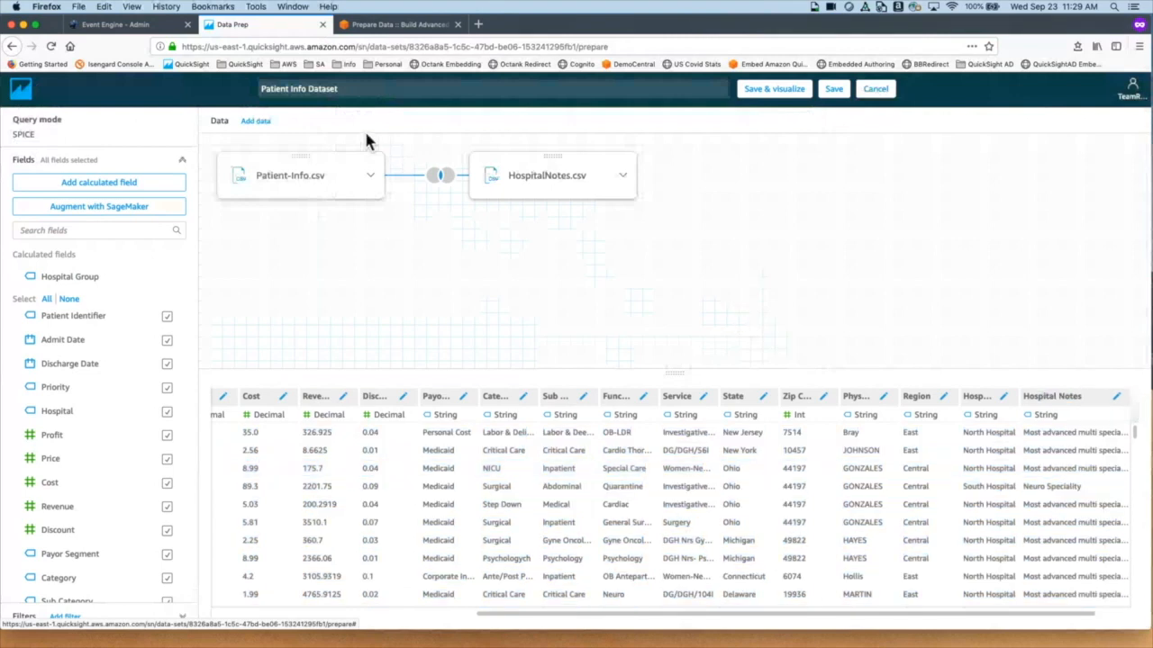
# Step: Add the People Overview table from its data source to Patient Info Dataset
pyautogui.click(268, 123)
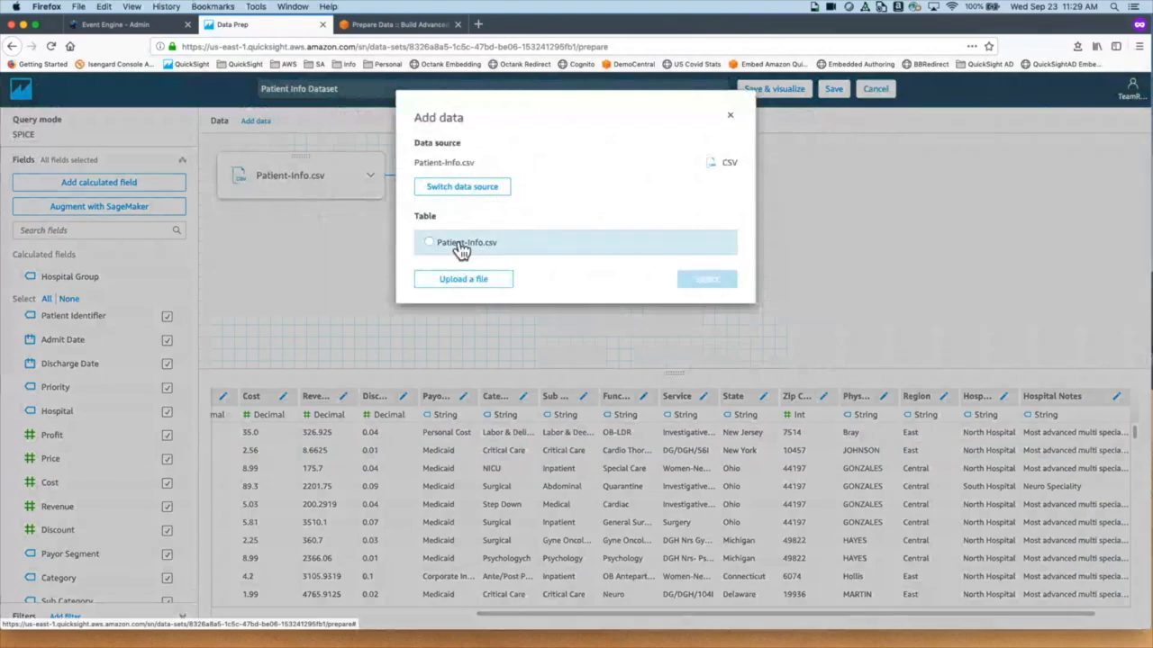
pyautogui.click(457, 191)
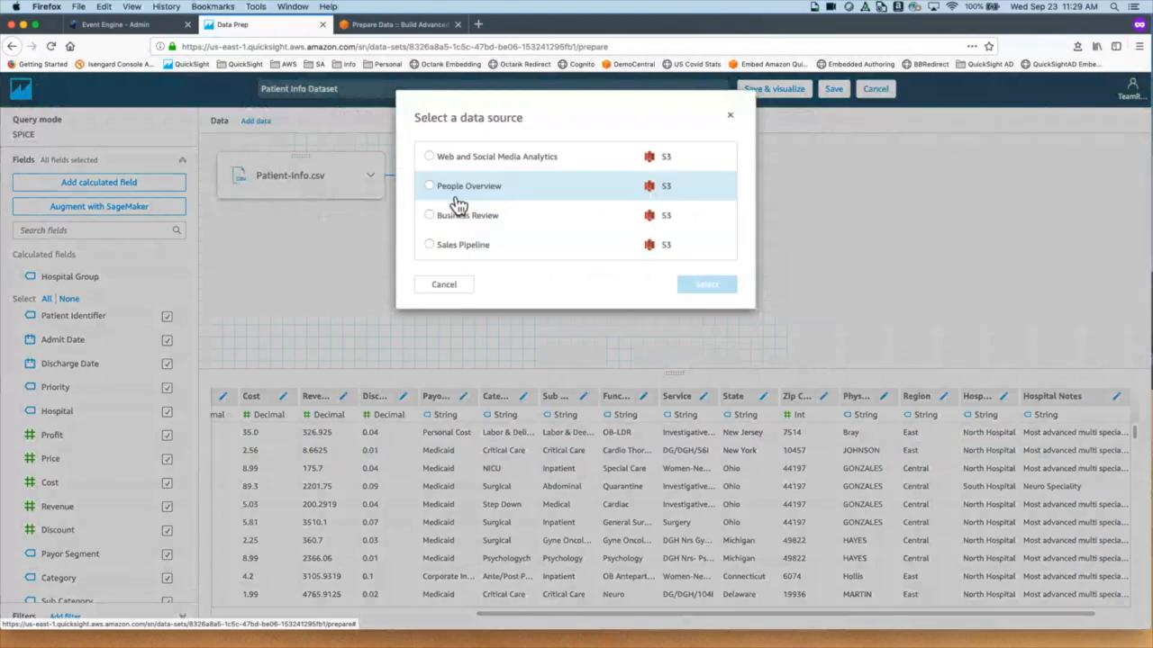
pyautogui.click(515, 208)
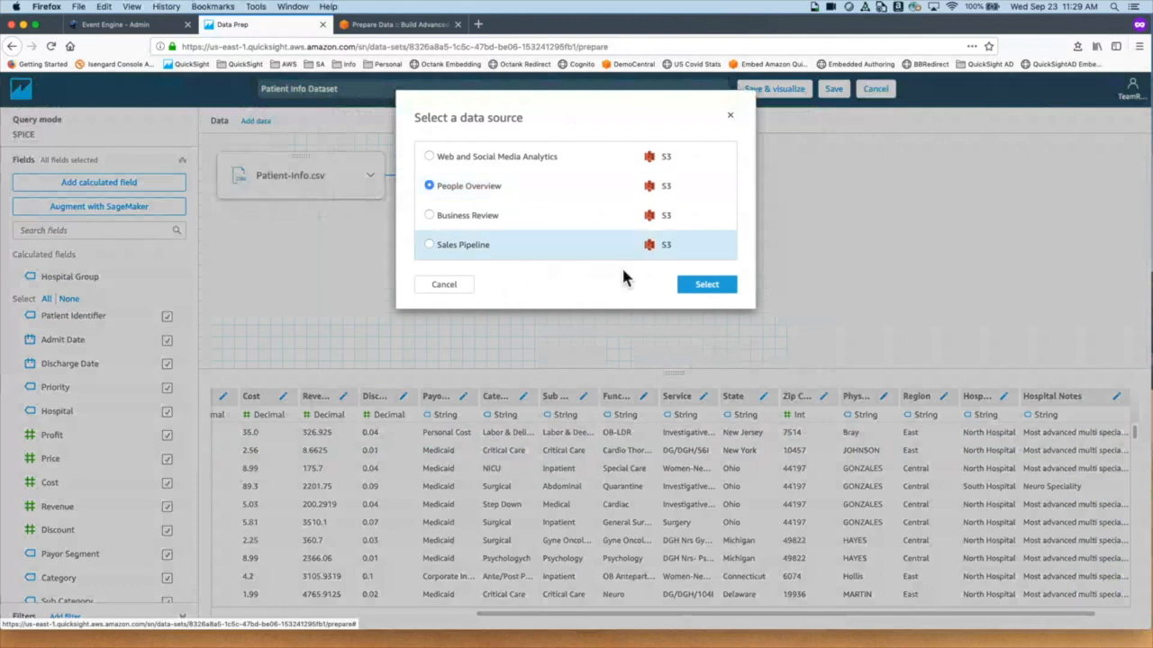
pyautogui.click(709, 294)
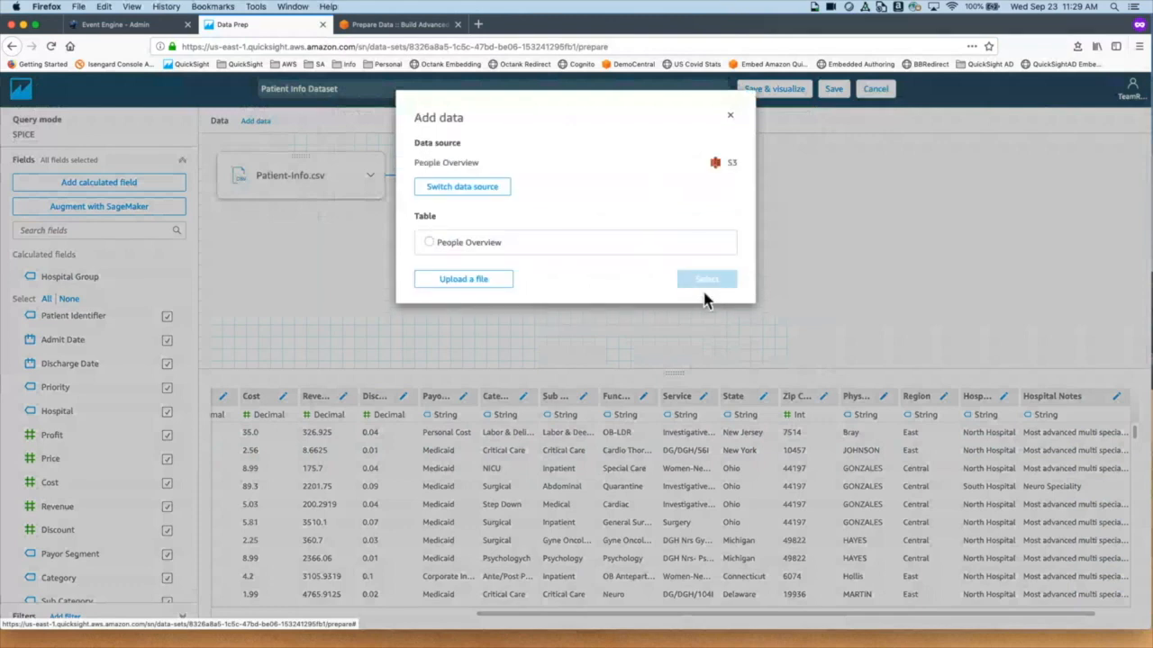
pyautogui.click(449, 254)
pyautogui.click(729, 284)
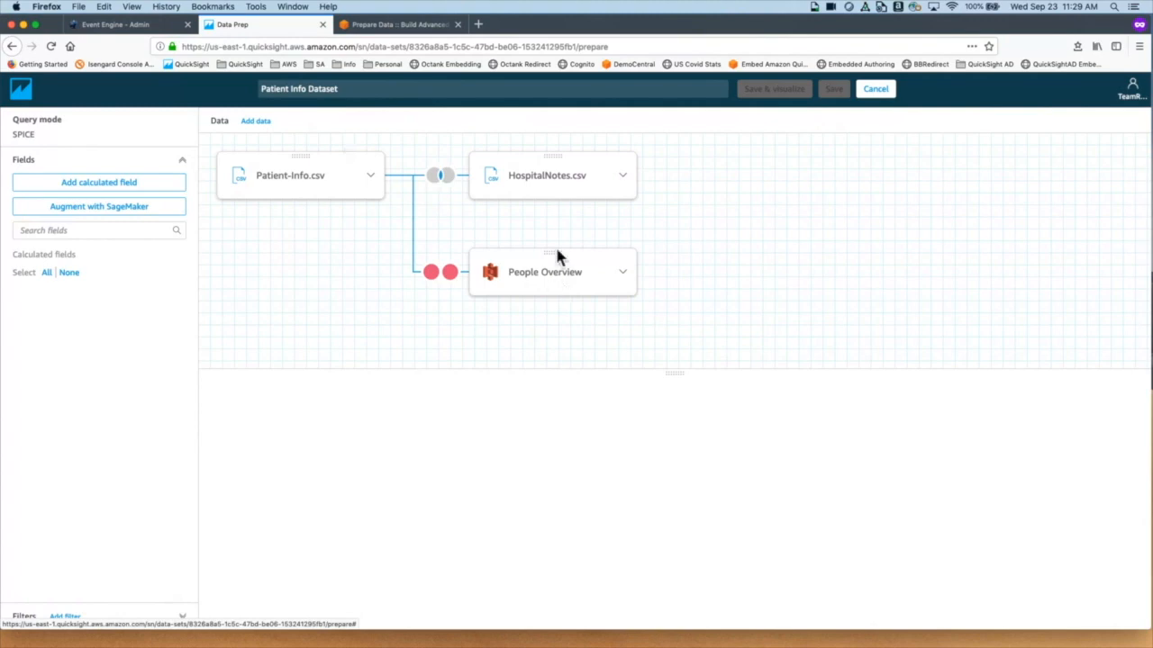
# Step: Join People Overview onto HospitalNotes.csv, then remove both of those sources, leaving only Patient-Info.csv
pyautogui.moveTo(561, 258); pyautogui.dragTo(602, 186)
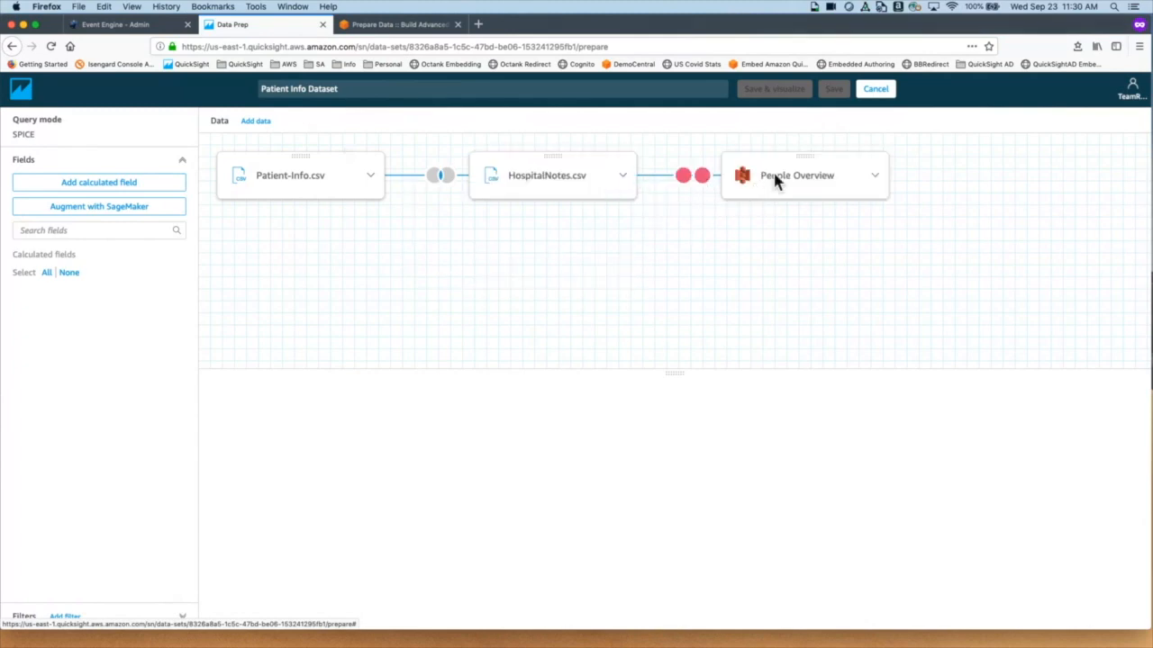
pyautogui.click(703, 180)
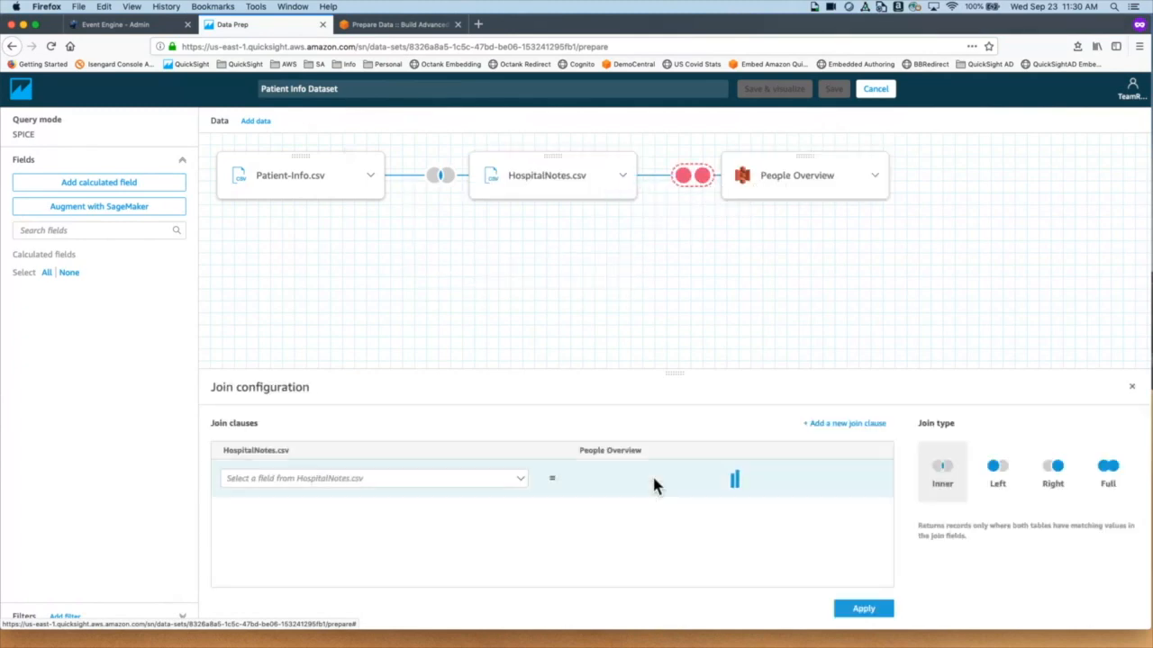
pyautogui.click(876, 185)
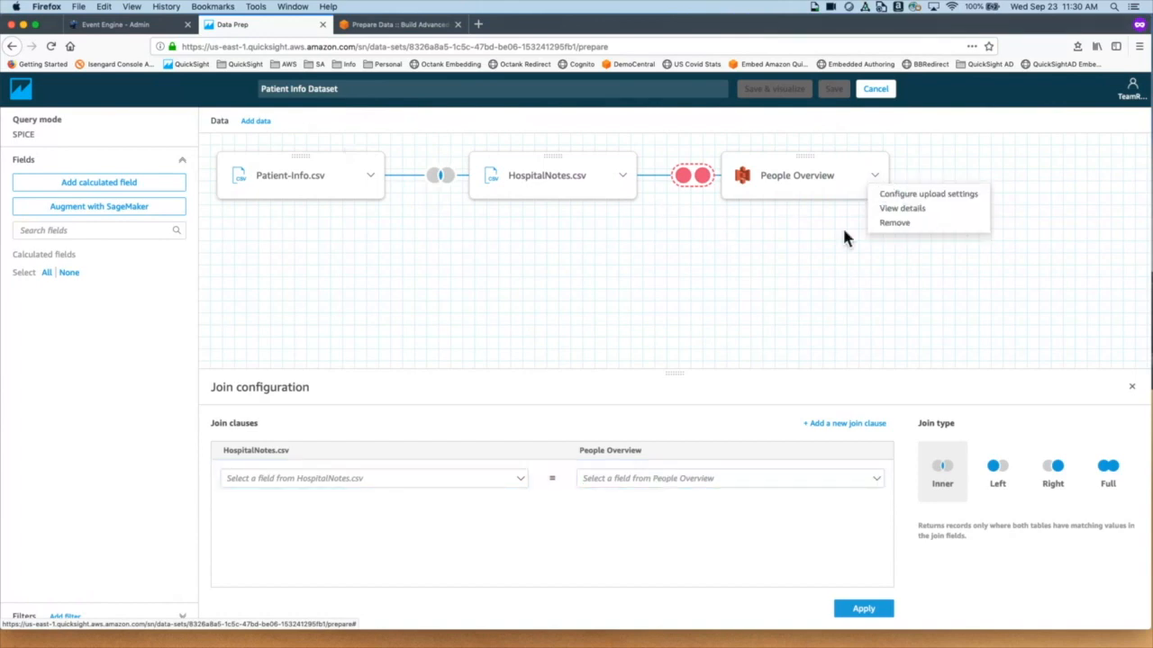
pyautogui.click(900, 224)
pyautogui.click(625, 178)
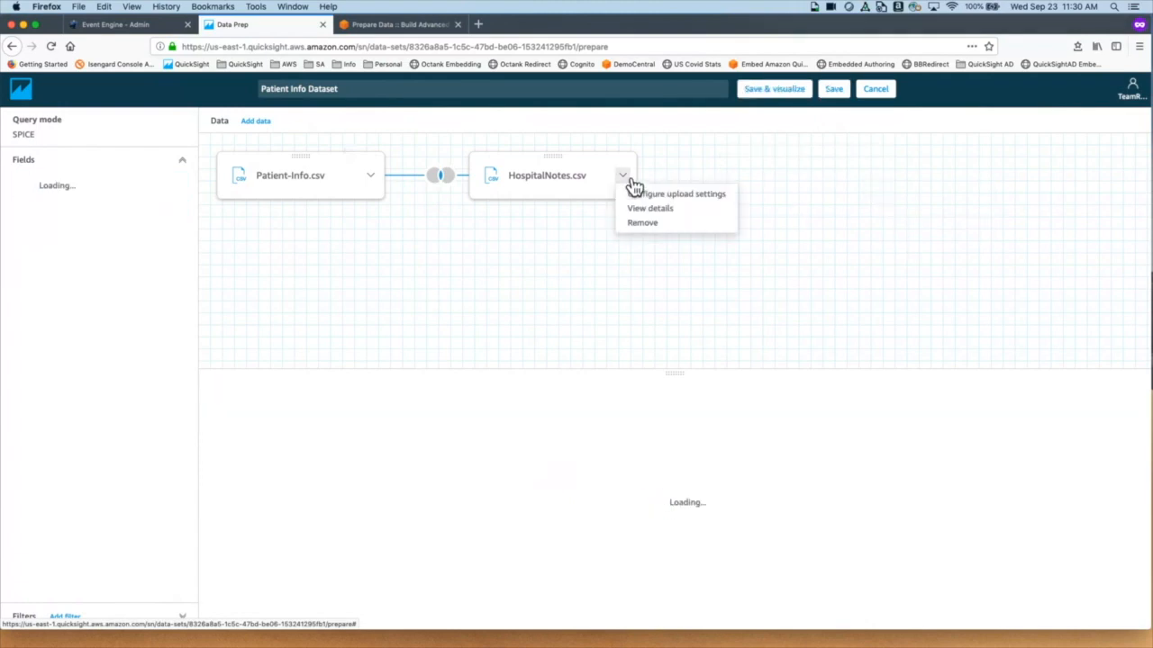
pyautogui.click(652, 225)
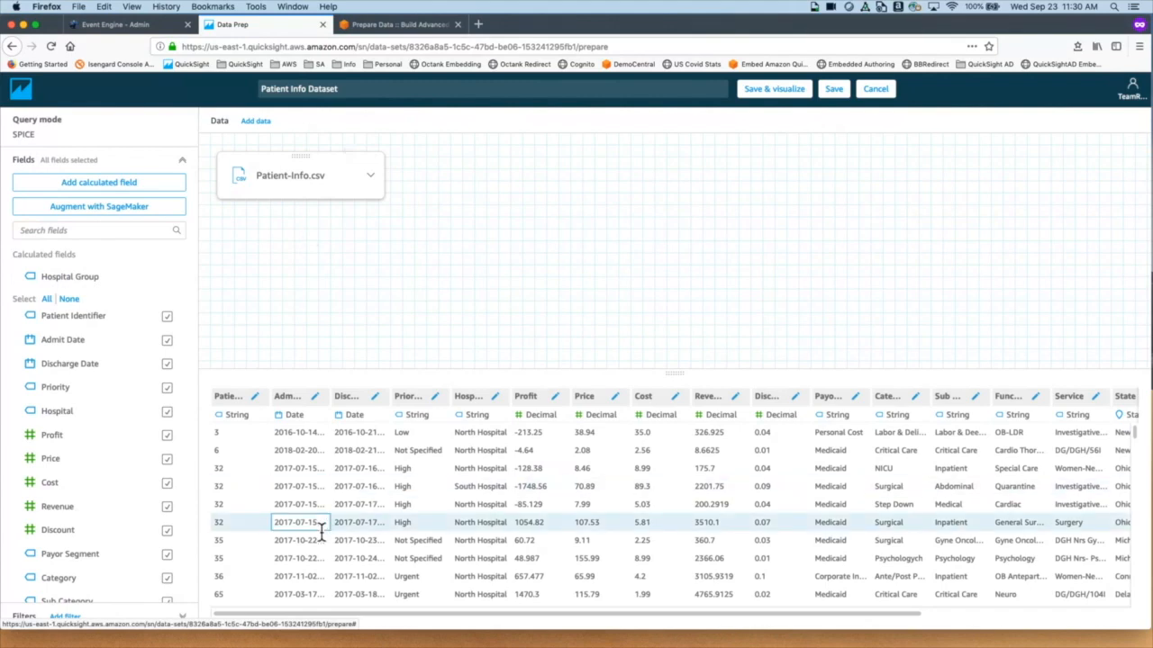
pyautogui.scroll(-1, 321, 530)
pyautogui.scroll(1, 321, 529)
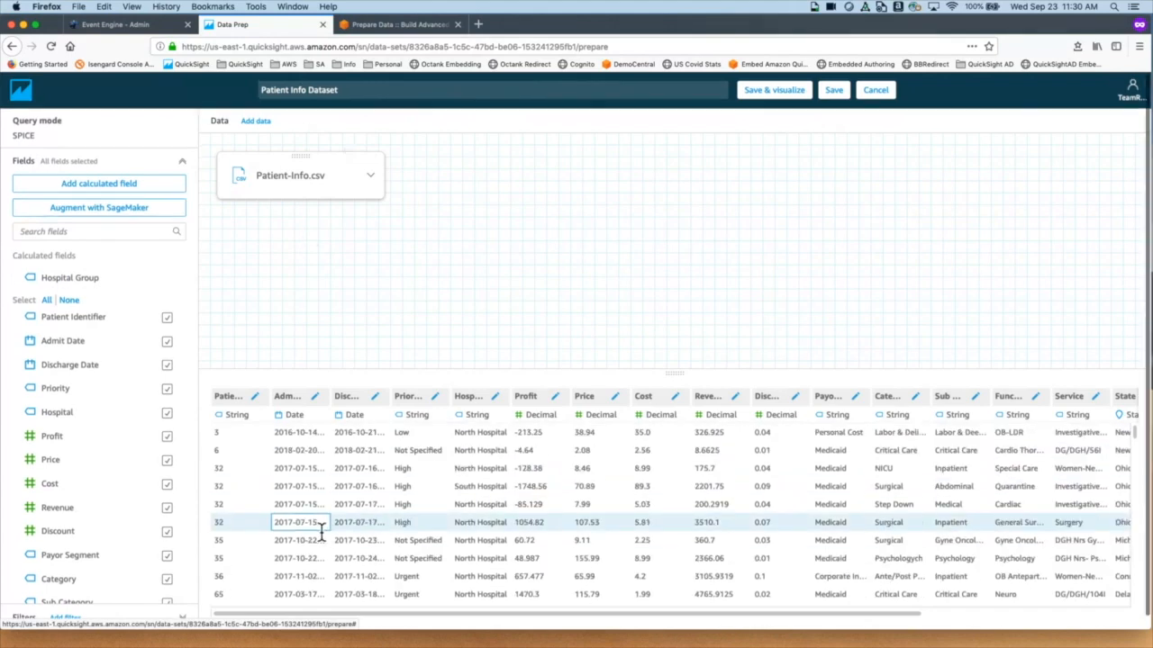
pyautogui.click(311, 436)
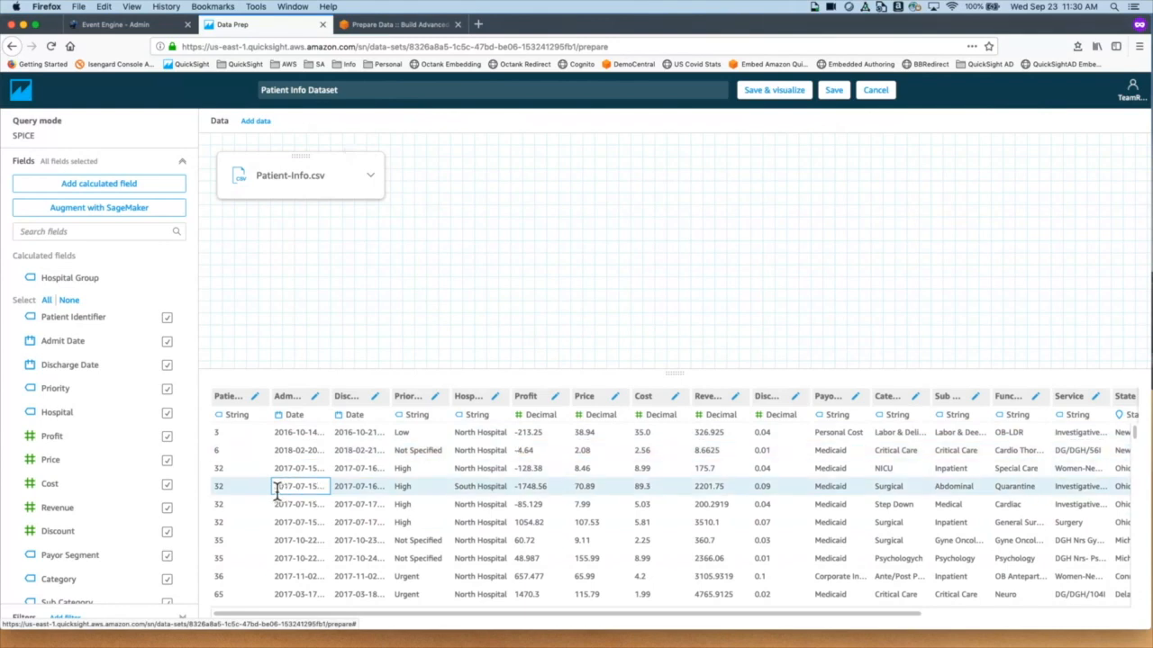
pyautogui.scroll(-2, 186, 379)
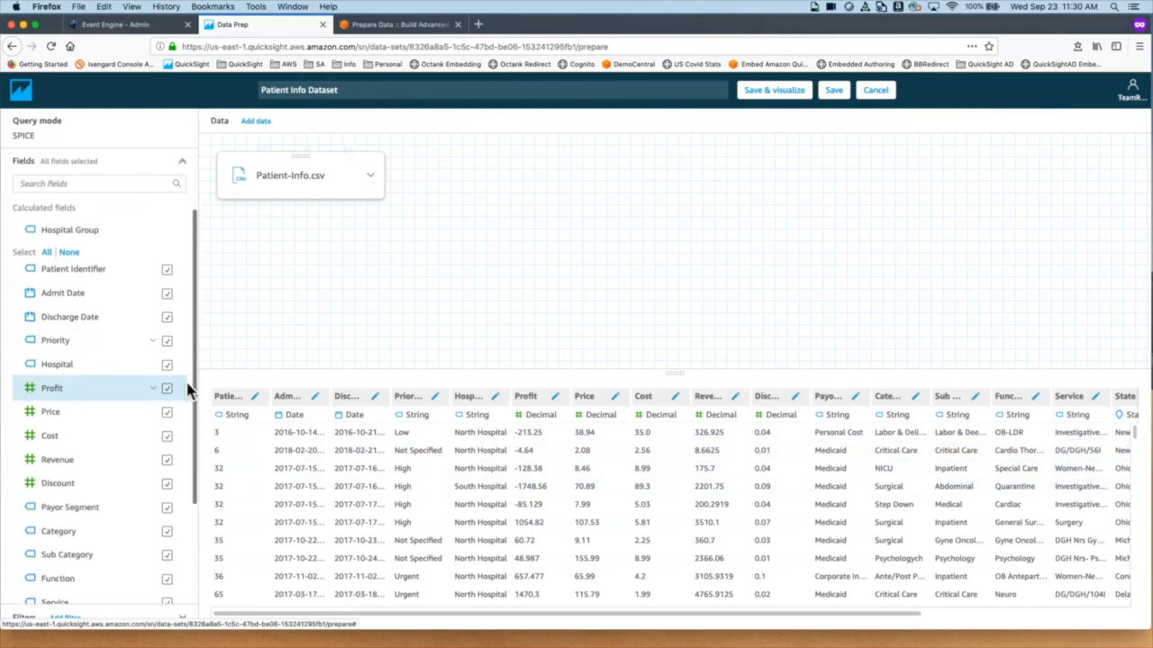
# Step: Add a filter on Admit Date and set its condition to After
pyautogui.click(70, 621)
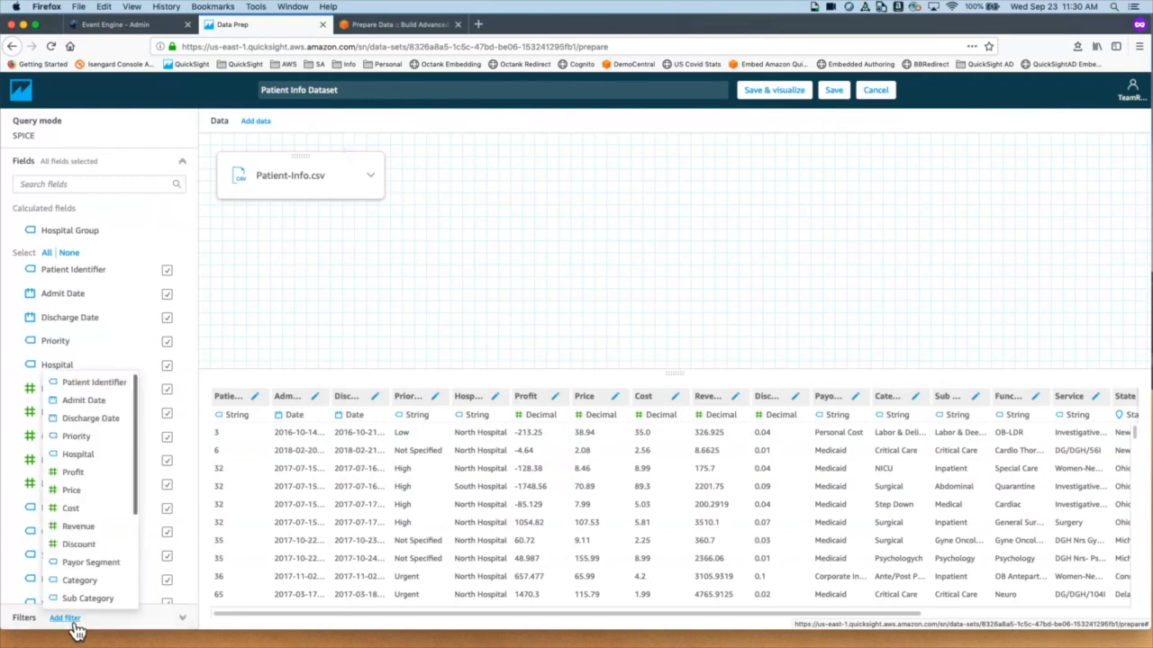
pyautogui.click(99, 402)
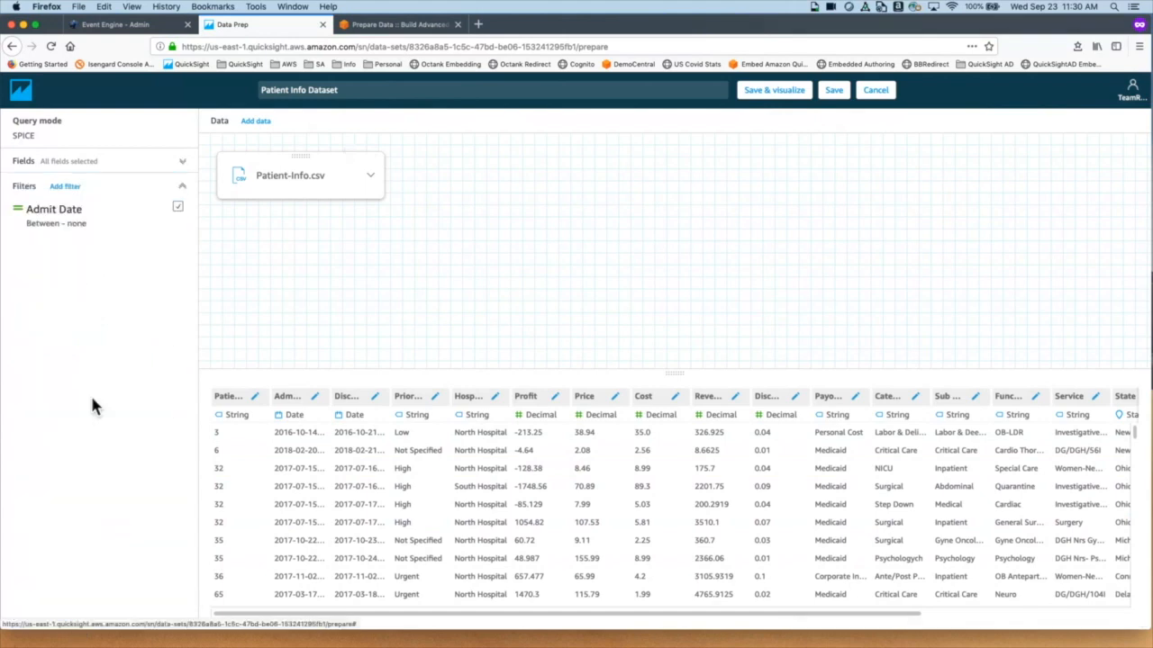
pyautogui.click(77, 224)
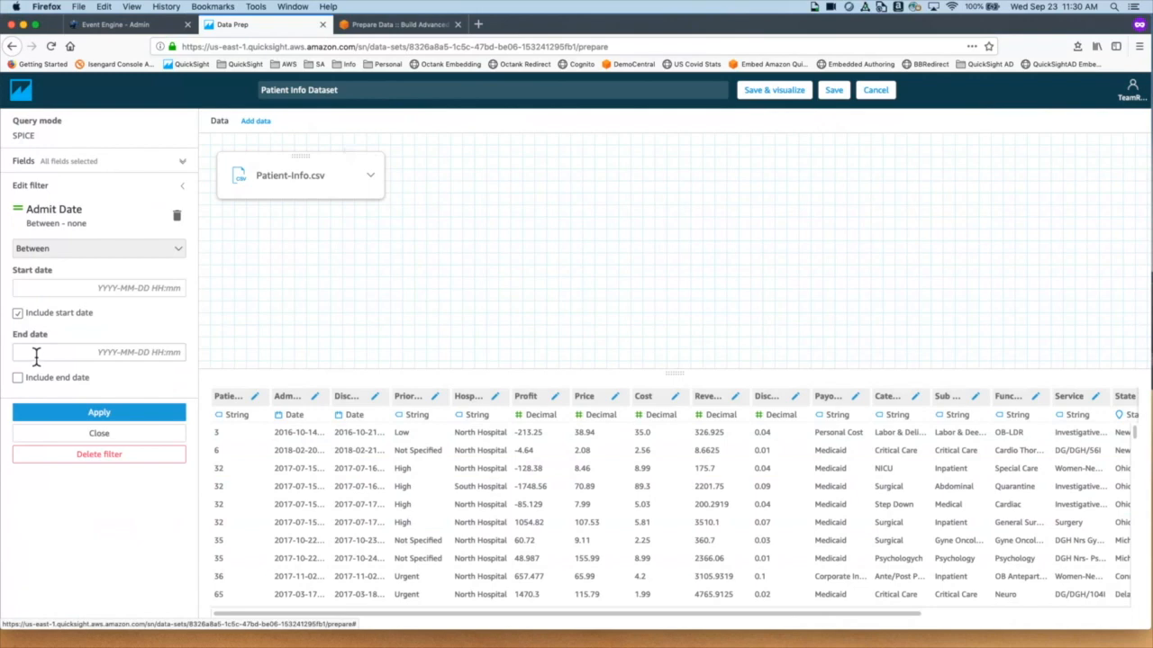
pyautogui.click(131, 256)
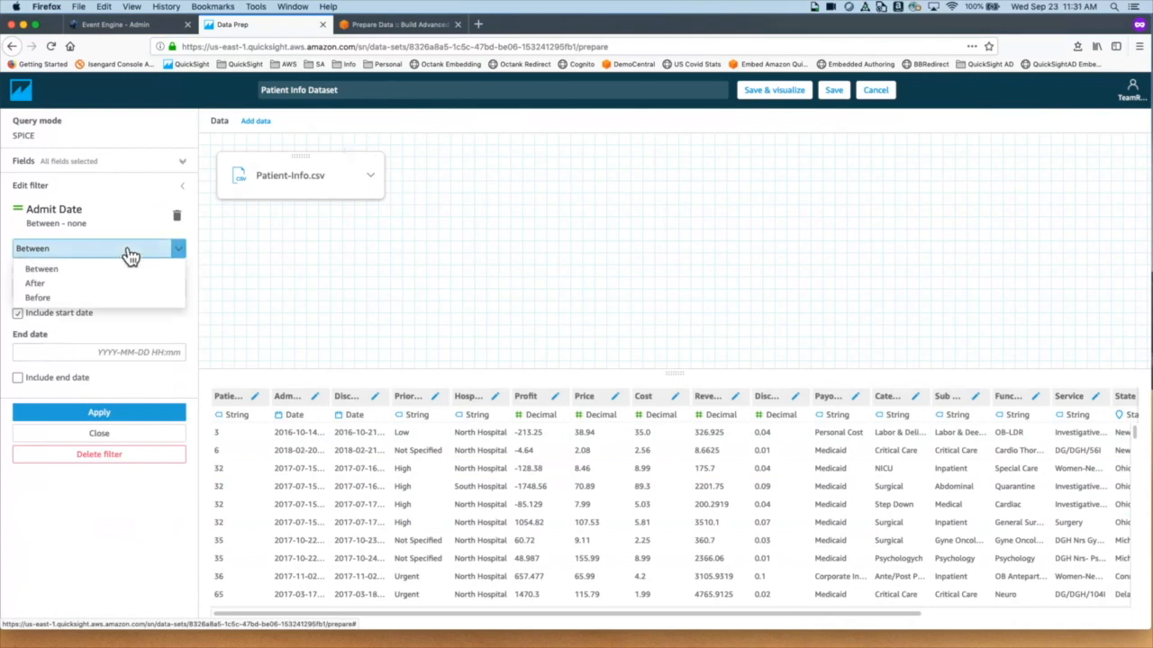
pyautogui.click(76, 285)
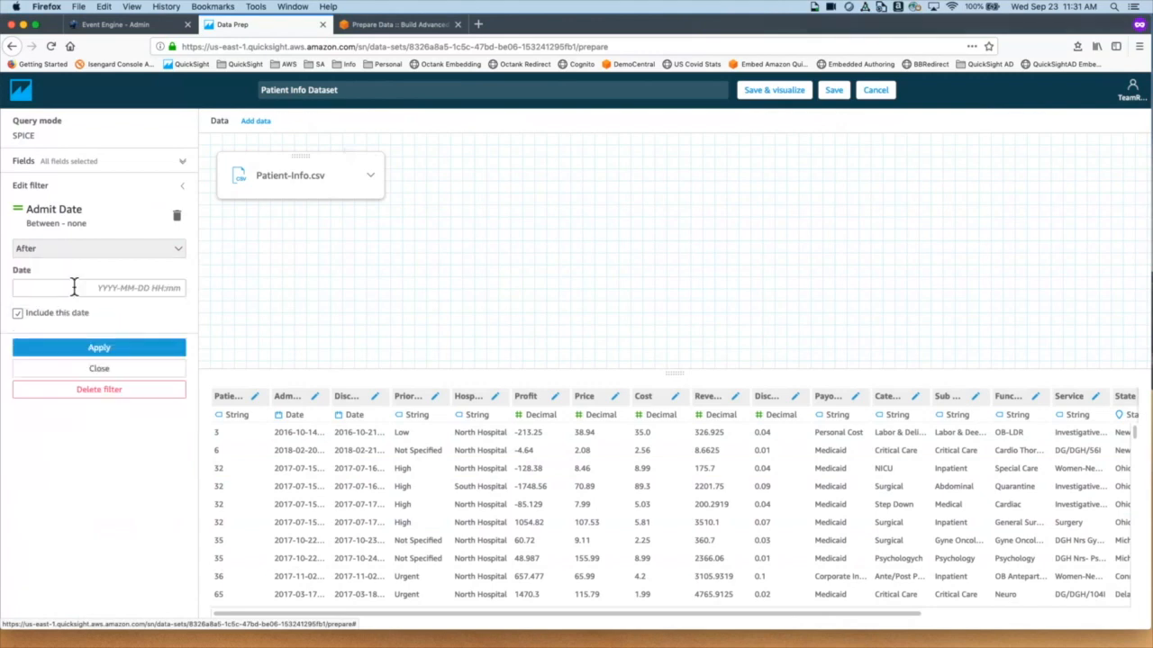
# Step: Pick January 1, 2018 as the filter date and apply the filter
pyautogui.click(136, 290)
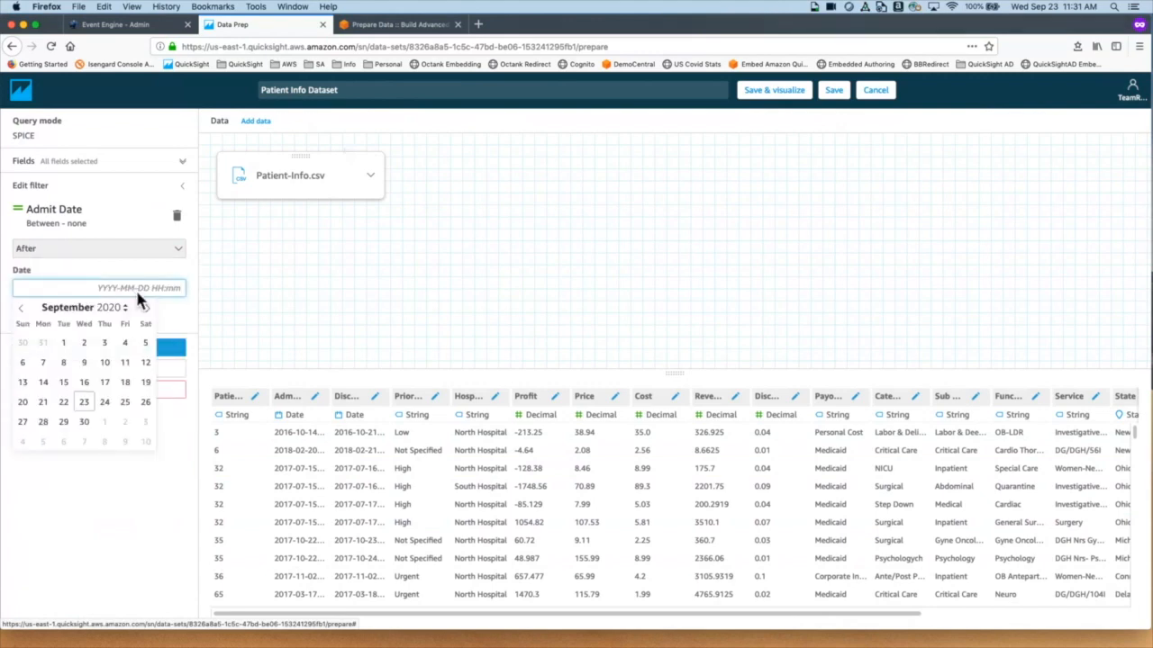
pyautogui.click(22, 309)
pyautogui.click(27, 321)
pyautogui.click(27, 320)
pyautogui.click(27, 321)
pyautogui.click(27, 321)
pyautogui.click(27, 321)
pyautogui.click(27, 320)
pyautogui.click(28, 320)
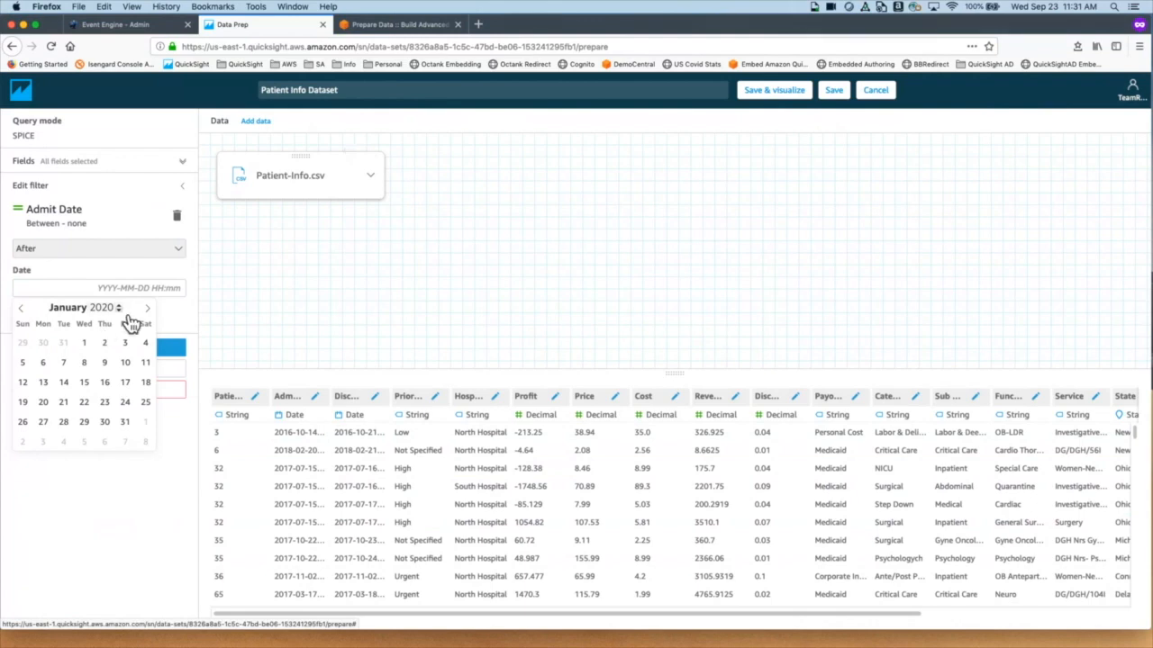
pyautogui.click(118, 309)
pyautogui.click(128, 317)
pyautogui.click(52, 350)
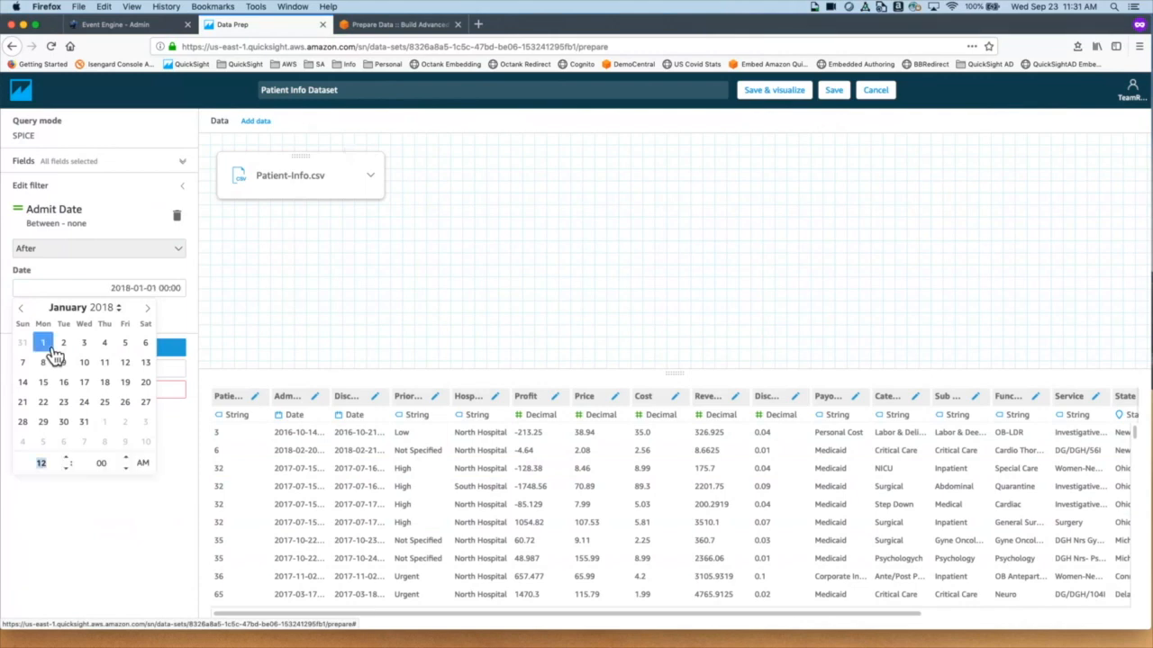
pyautogui.click(181, 419)
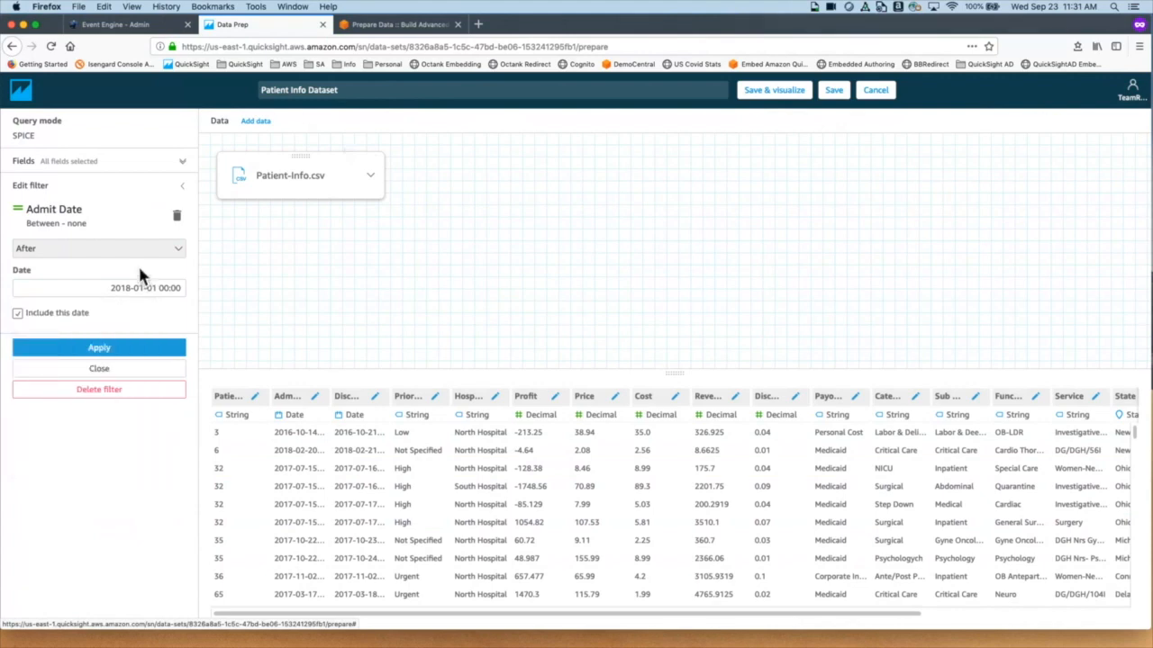
pyautogui.click(144, 356)
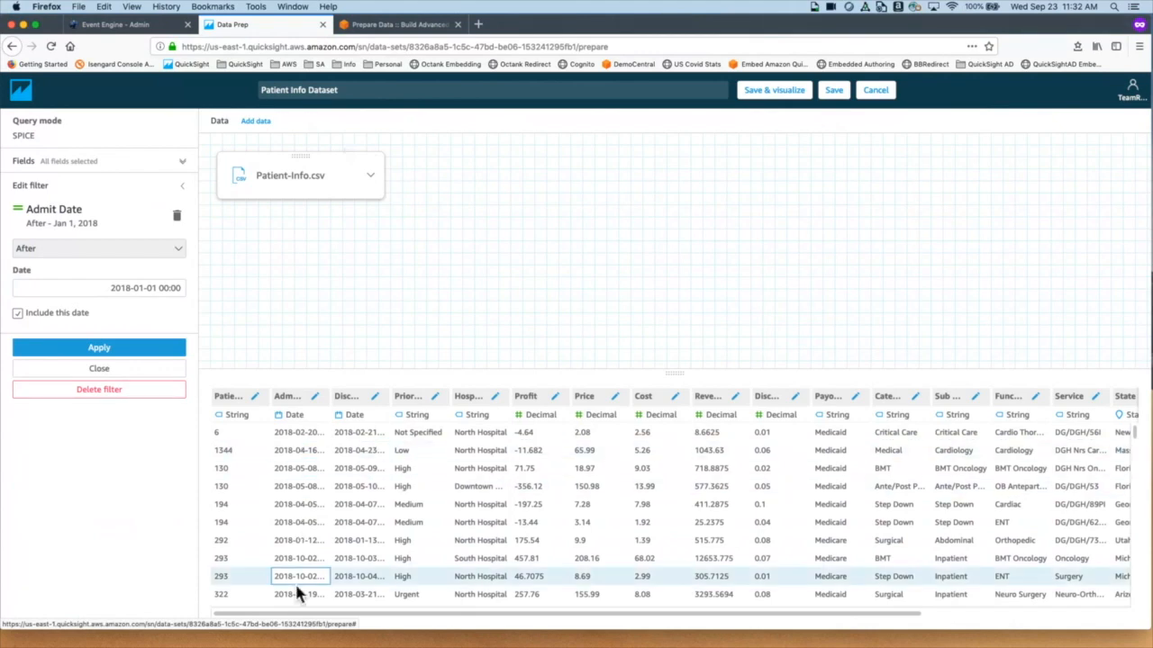
# Step: Delete the Admit Date filter so 2016 and 2017 admissions return
pyautogui.click(121, 392)
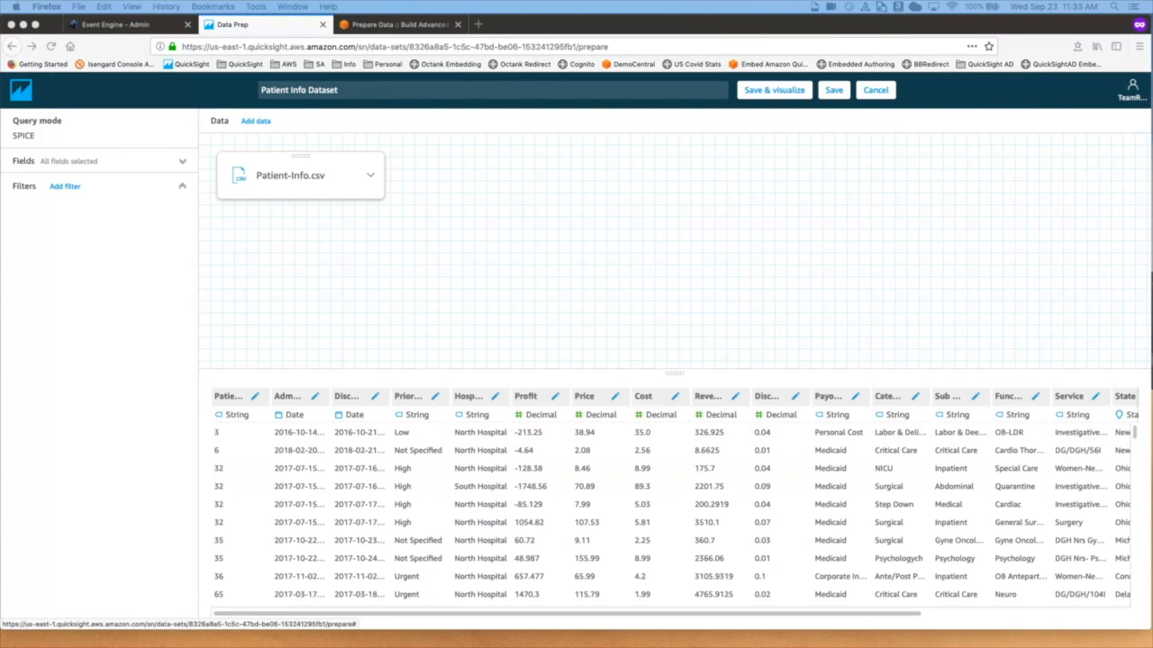
# Step: Save the dataset into a new analysis and rename it 'Patient Info Analysis'
pyautogui.click(777, 97)
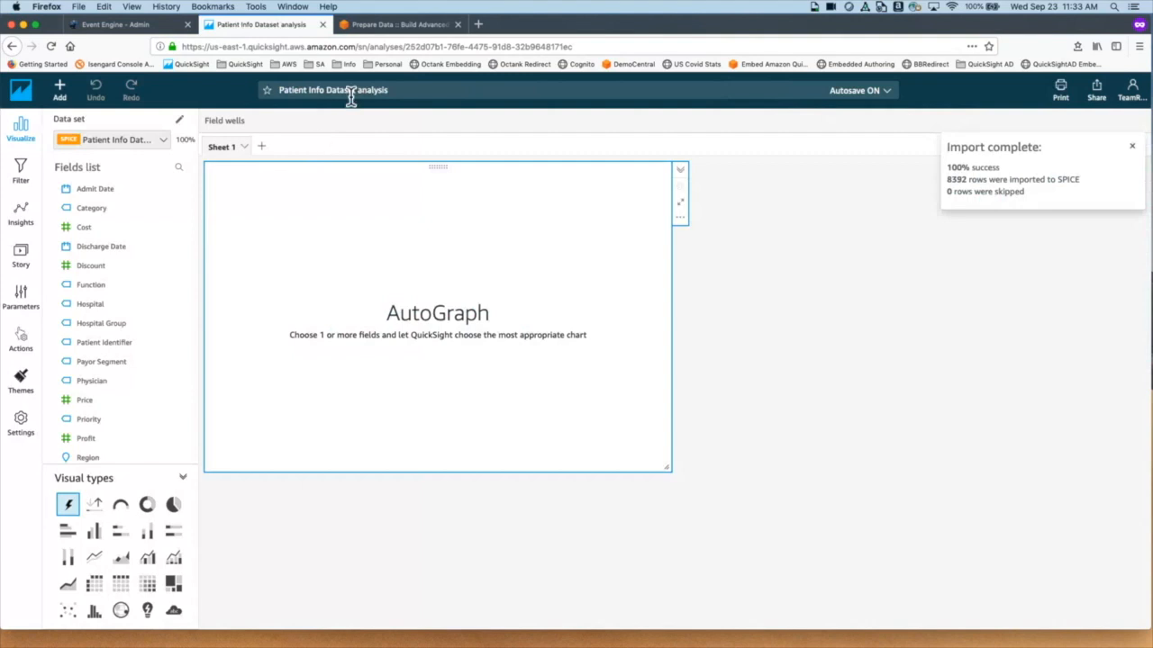
pyautogui.click(323, 91)
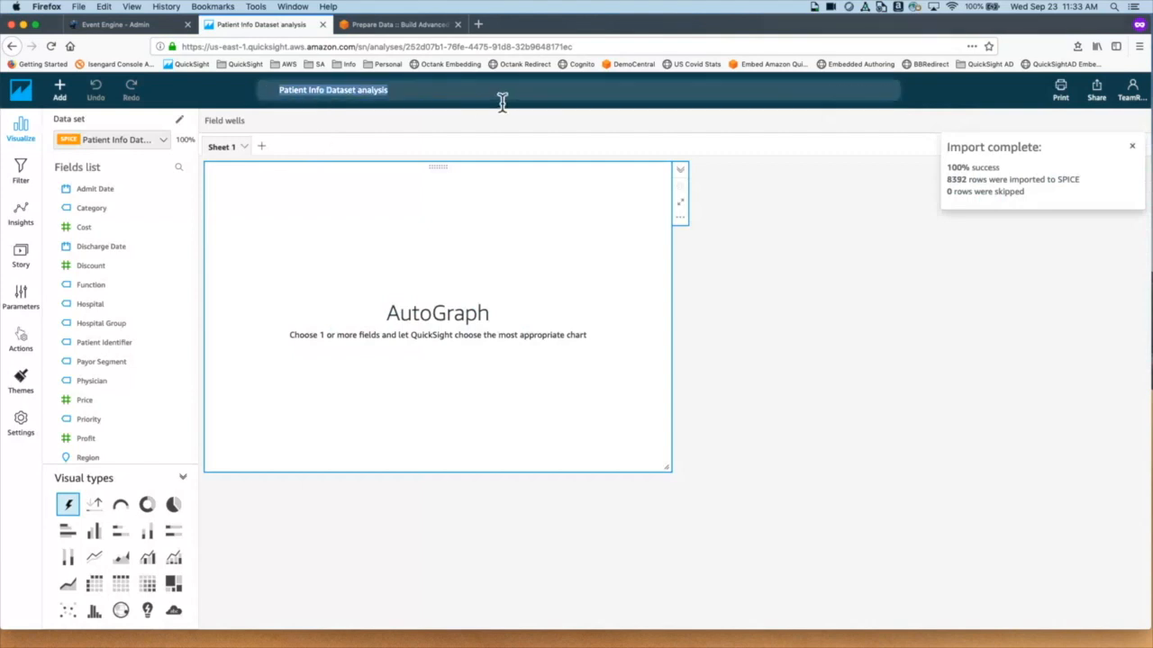
pyautogui.click(501, 99)
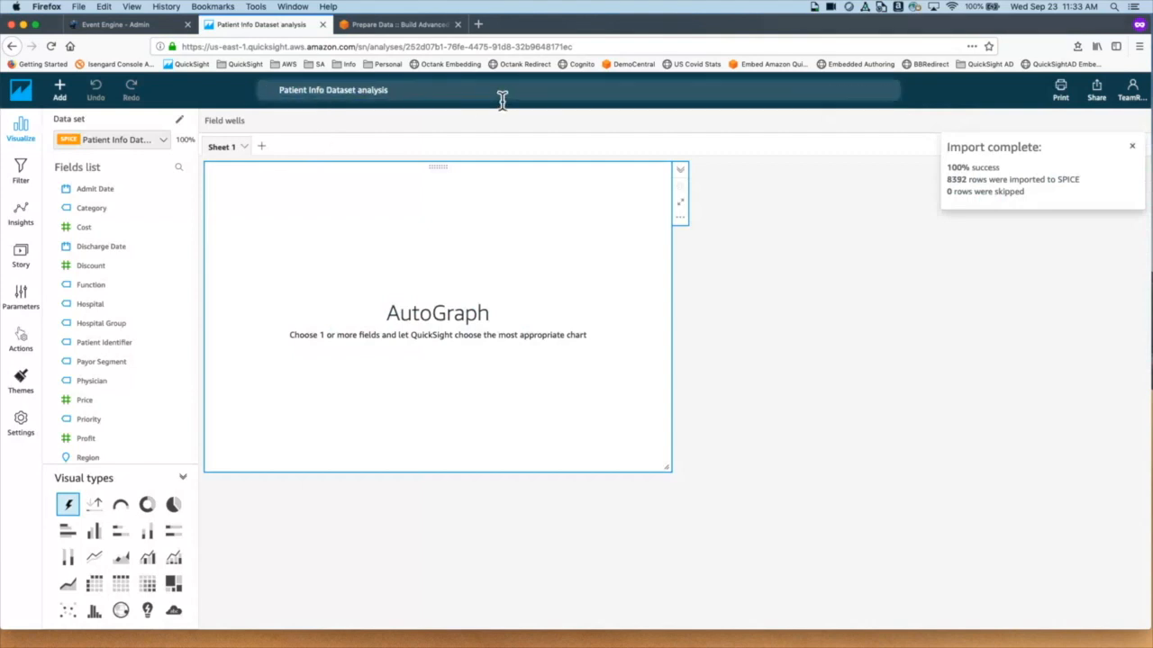
pyautogui.moveTo(279, 90); pyautogui.dragTo(360, 91)
pyautogui.click(381, 91)
pyautogui.moveTo(358, 90); pyautogui.dragTo(393, 91)
pyautogui.click(360, 92)
pyautogui.press('BackSpace')
pyautogui.press('BackSpace')
pyautogui.press('BackSpace')
pyautogui.press('BackSpace')
pyautogui.press('BackSpace')
pyautogui.press('BackSpace')
pyautogui.press('BackSpace')
pyautogui.press('BackSpace')
pyautogui.press('Delete')
pyautogui.write('A')
pyautogui.click(522, 140)
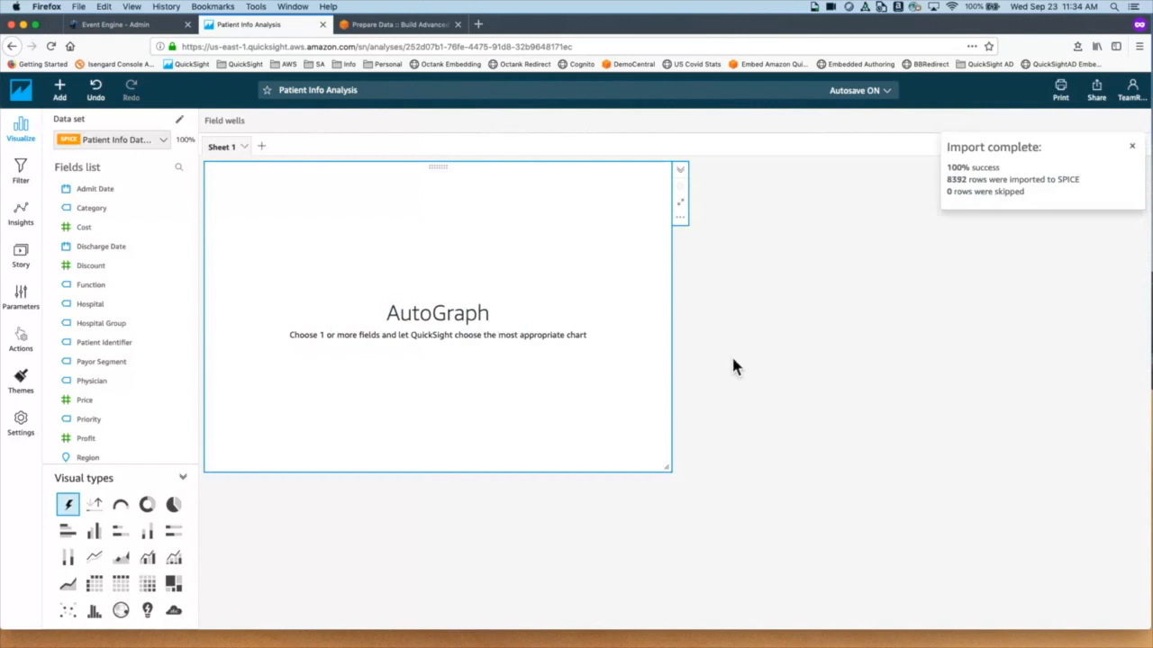
pyautogui.click(21, 92)
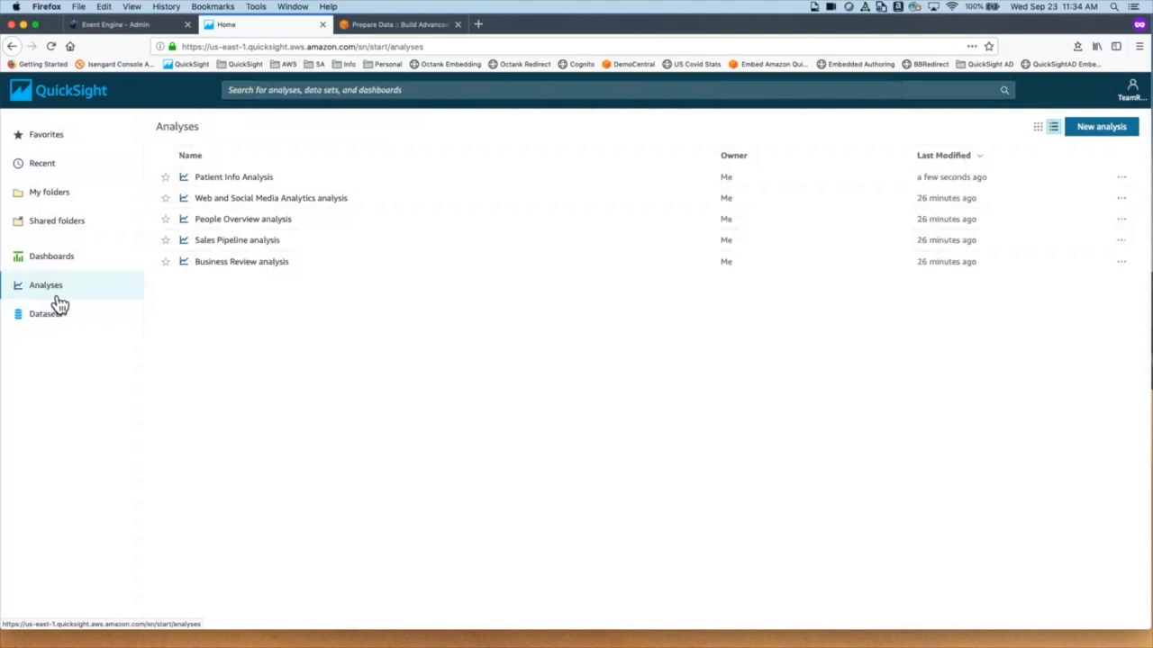
pyautogui.click(263, 182)
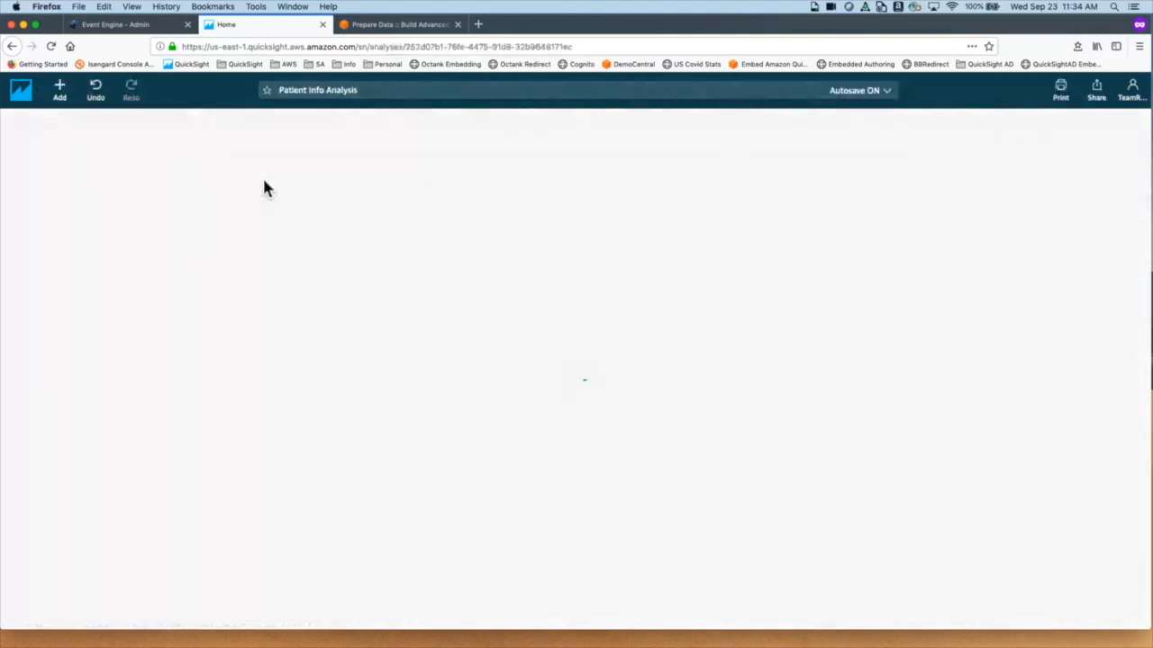
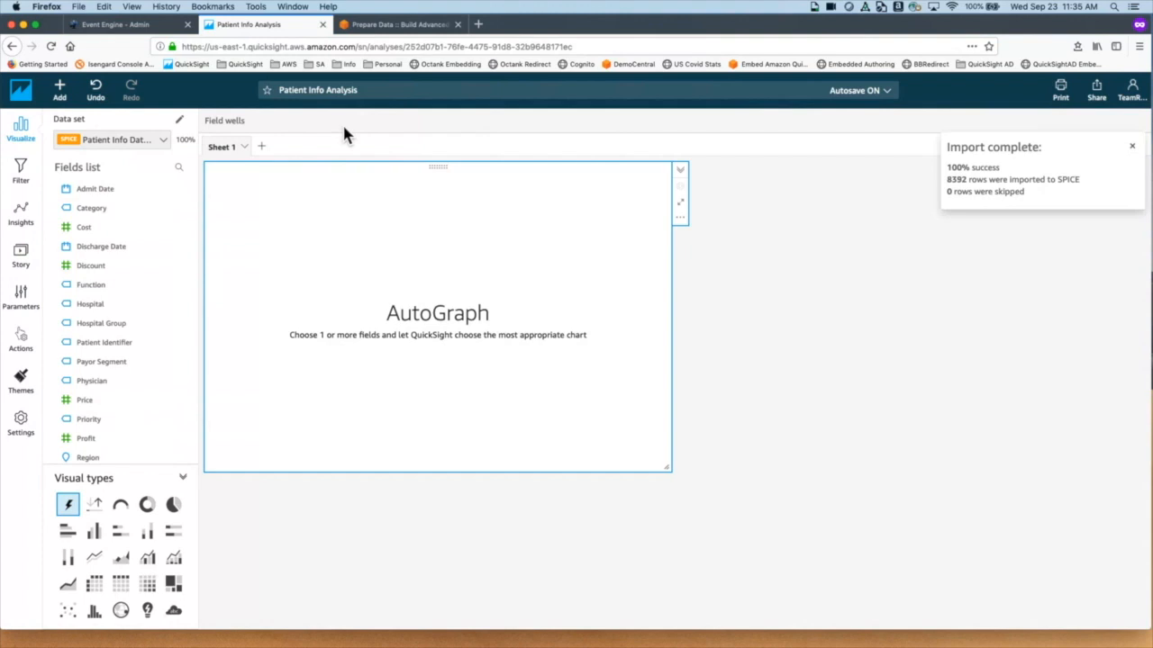
# Step: Dismiss the import-complete notice and start a search in the Fields list
pyautogui.click(1133, 148)
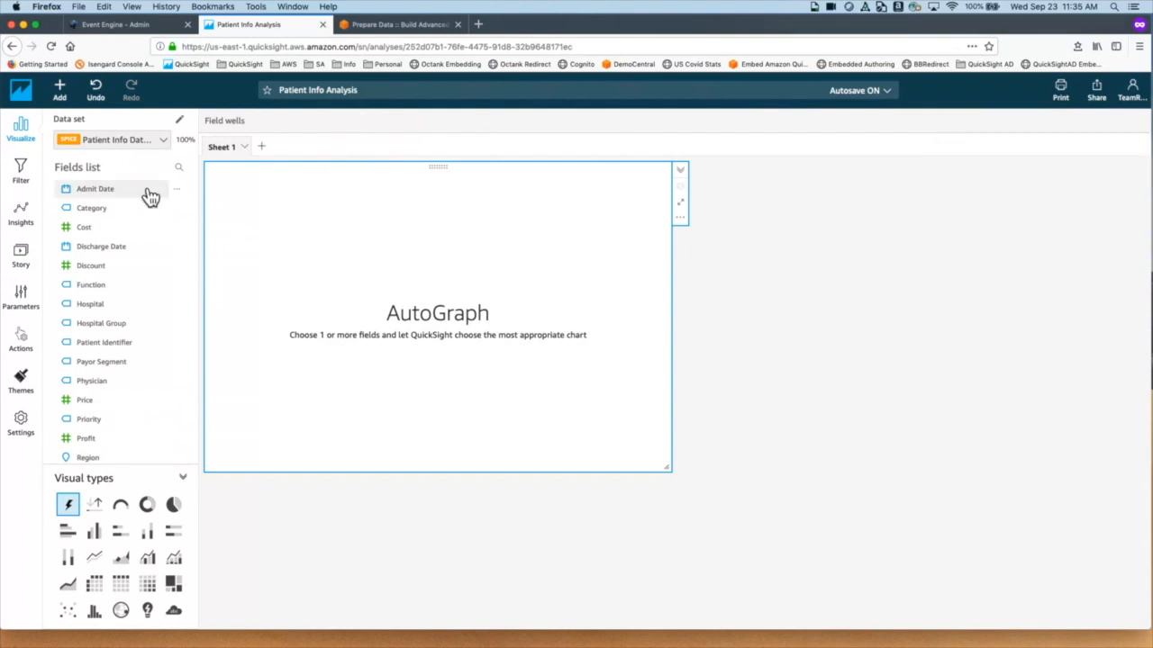
pyautogui.click(90, 174)
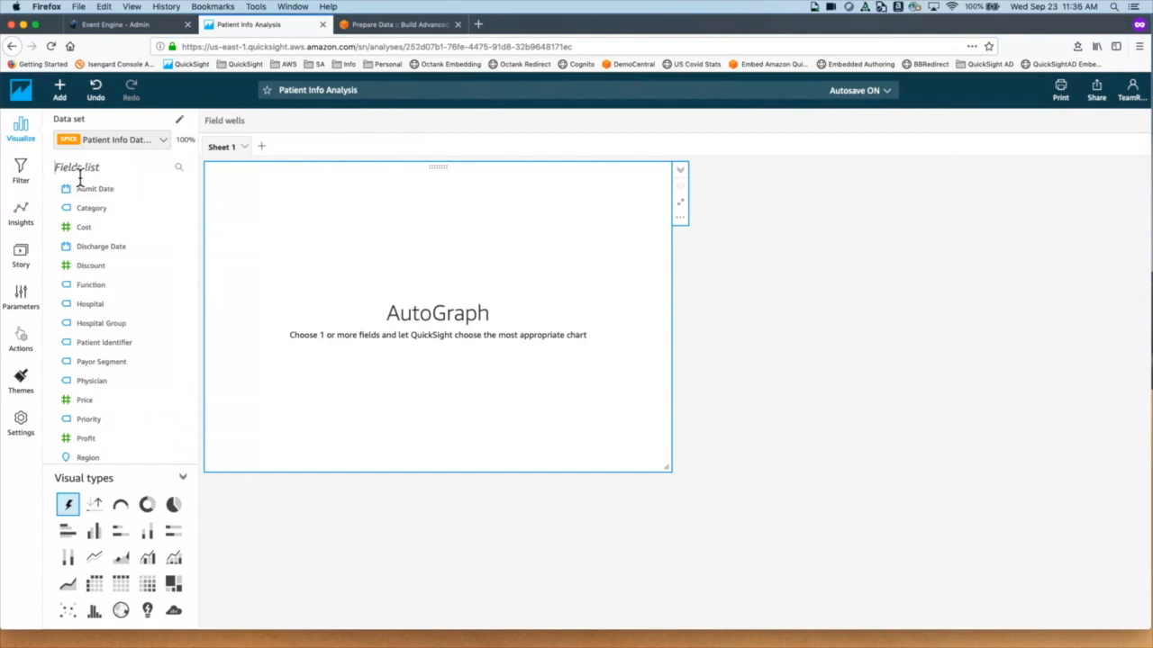
# Step: Search fields for 'Reve' and add Revenue, showing Sum of Revenue 18,633,364.3041
pyautogui.write('Reve')
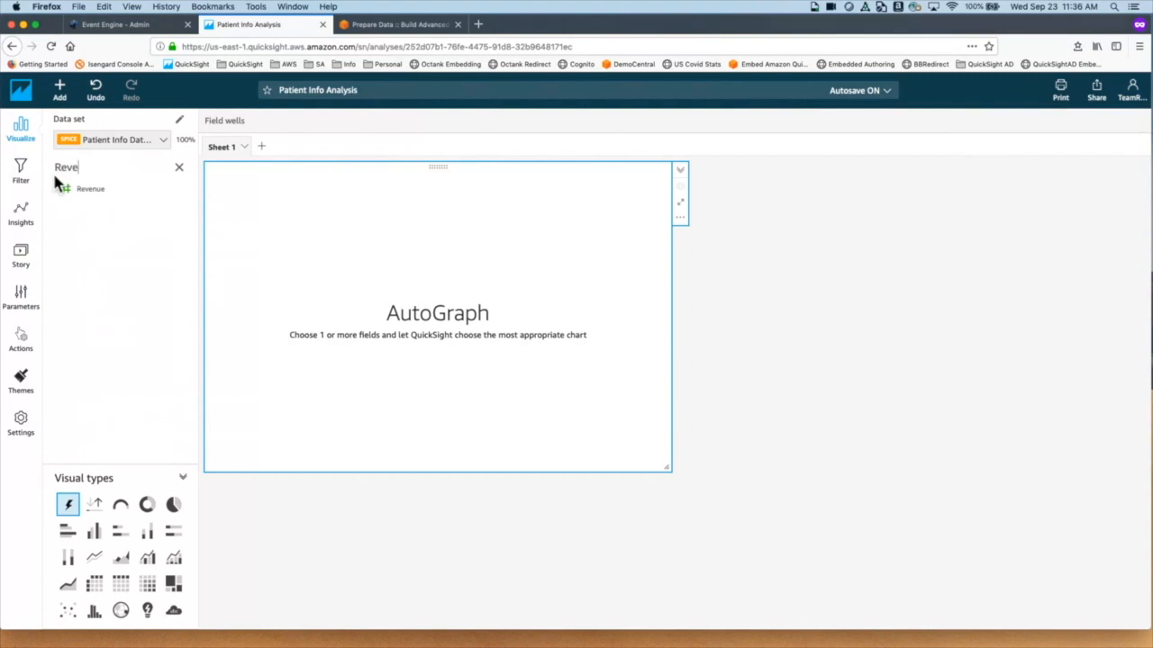
pyautogui.click(102, 189)
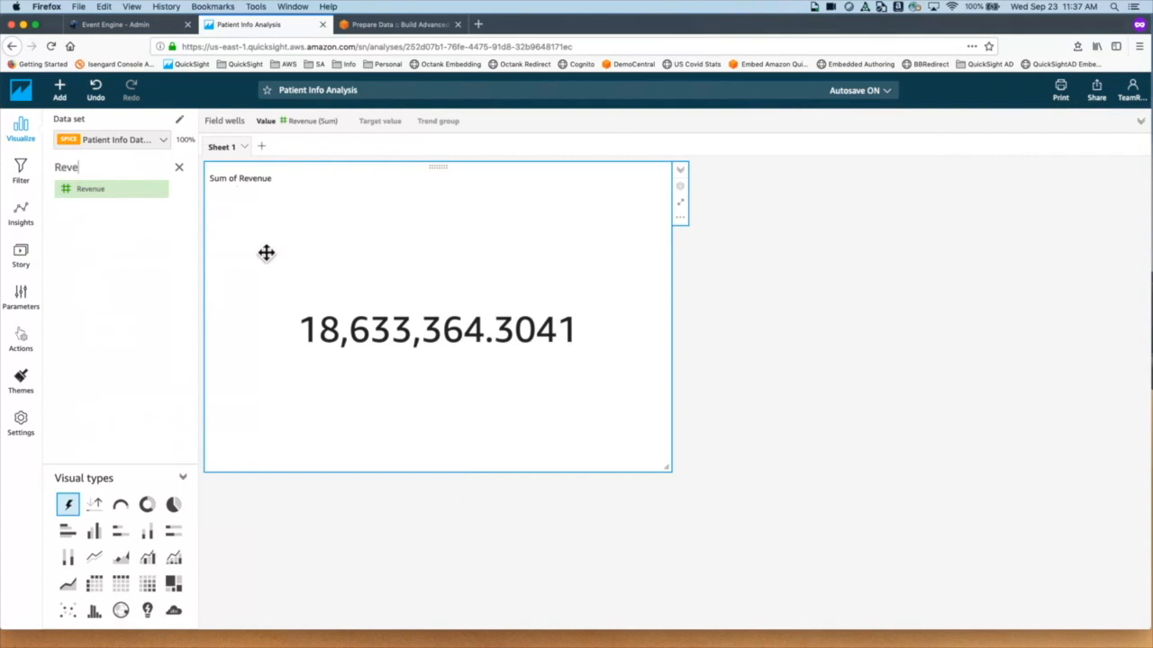
# Step: Format Revenue as a whole number (1,235) and clear the field search
pyautogui.click(179, 191)
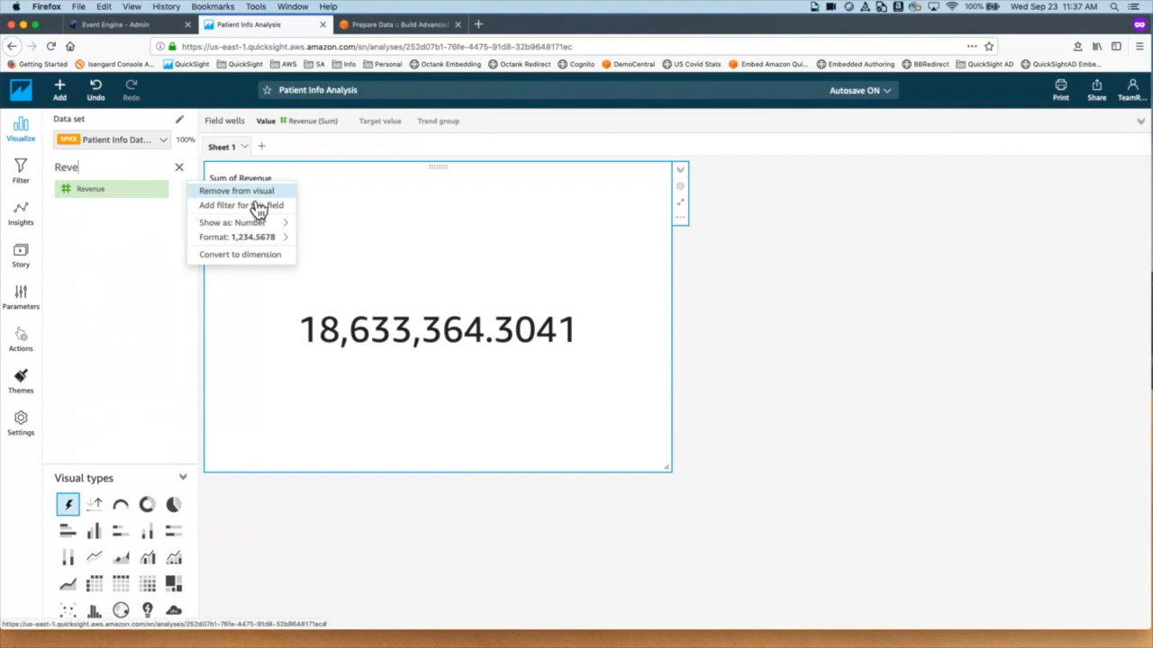
pyautogui.moveTo(270, 240)
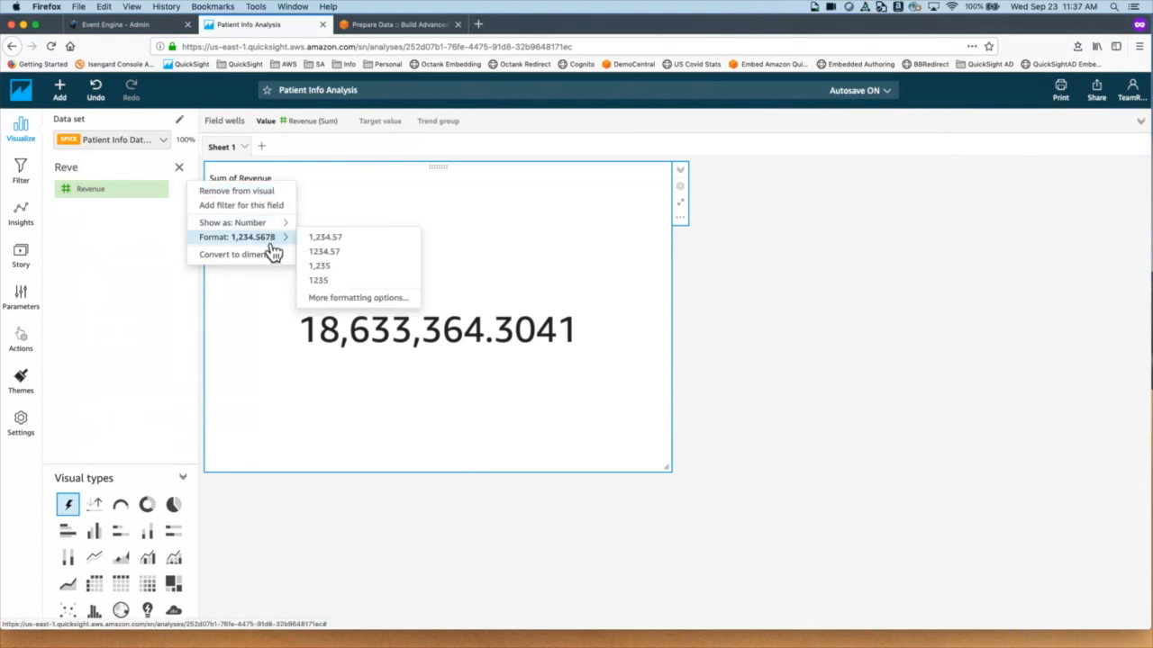
pyautogui.click(342, 270)
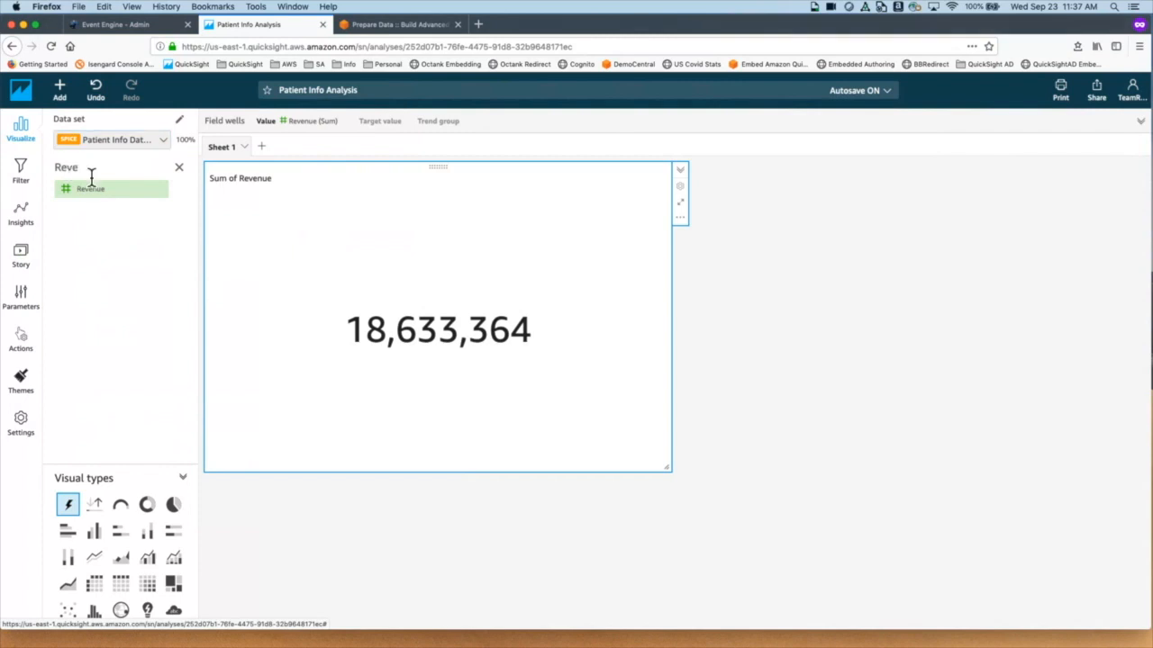
pyautogui.click(179, 168)
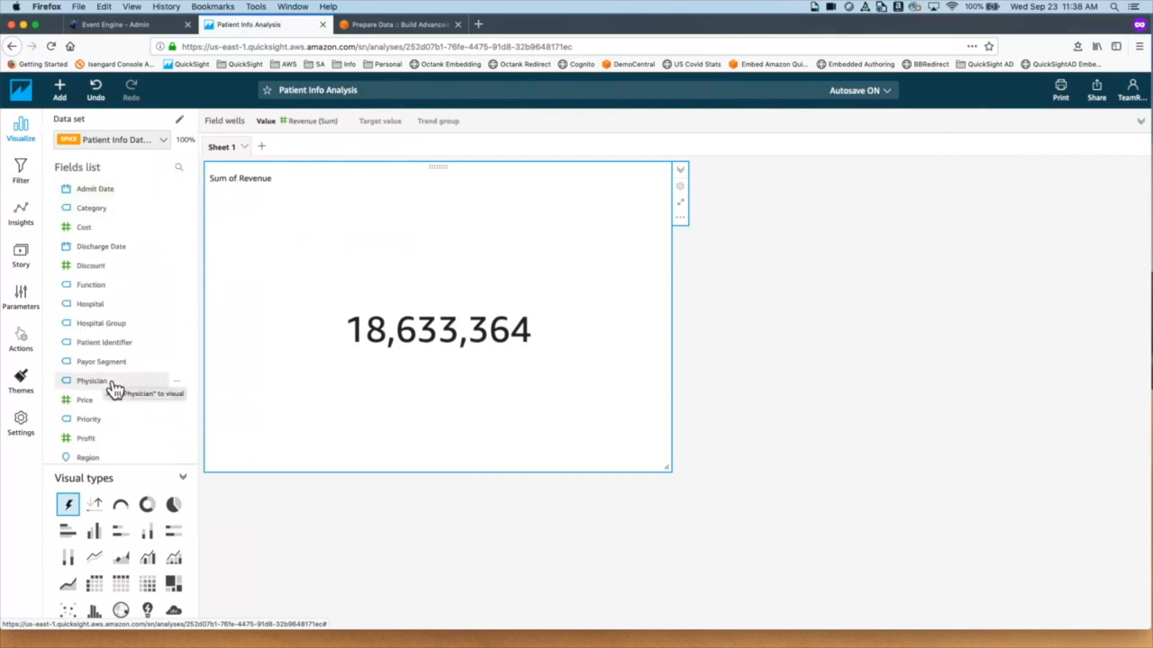
# Step: Add Admit Date to the X axis and try out the chart's range slider
pyautogui.click(116, 203)
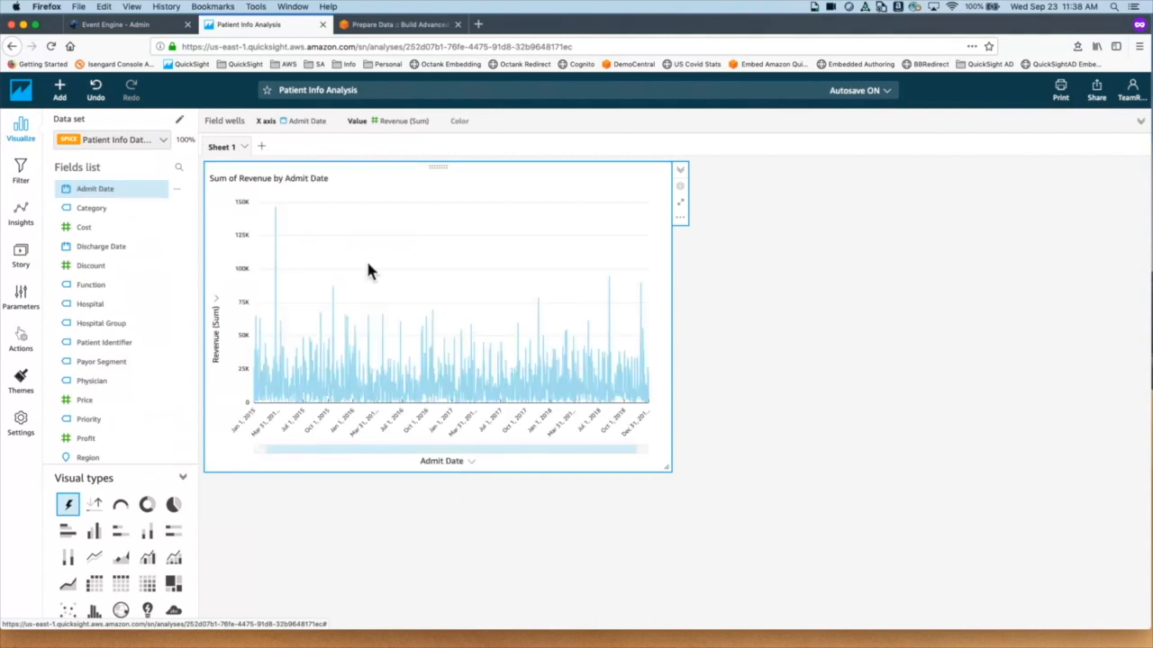
pyautogui.moveTo(368, 266)
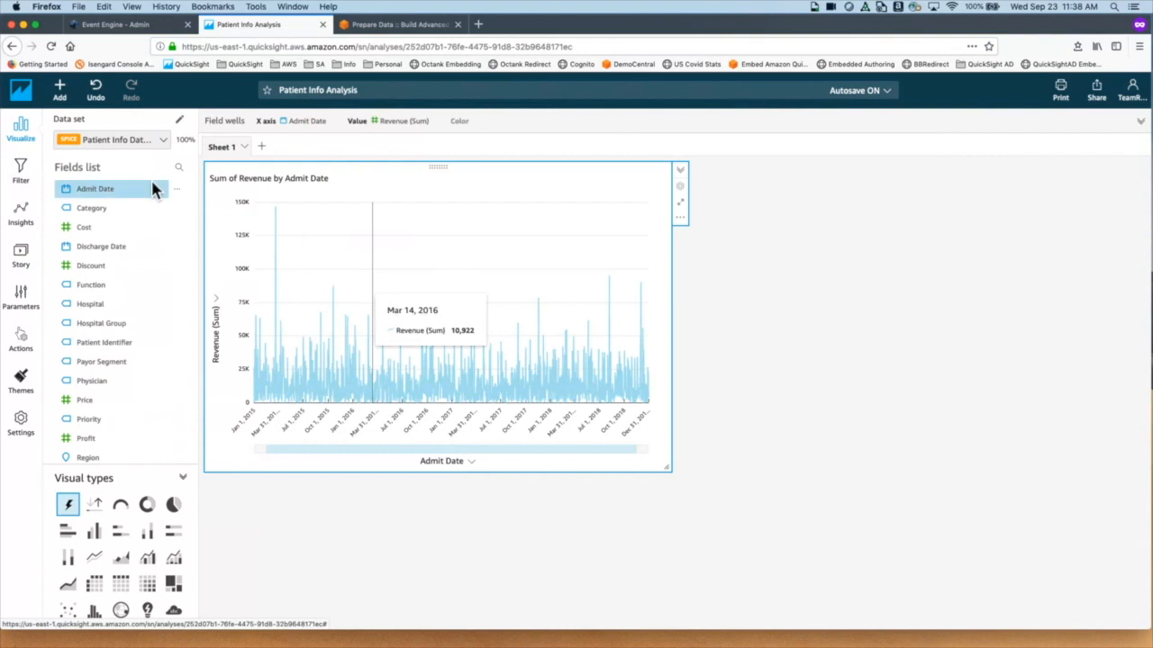
pyautogui.moveTo(155, 195); pyautogui.dragTo(155, 197)
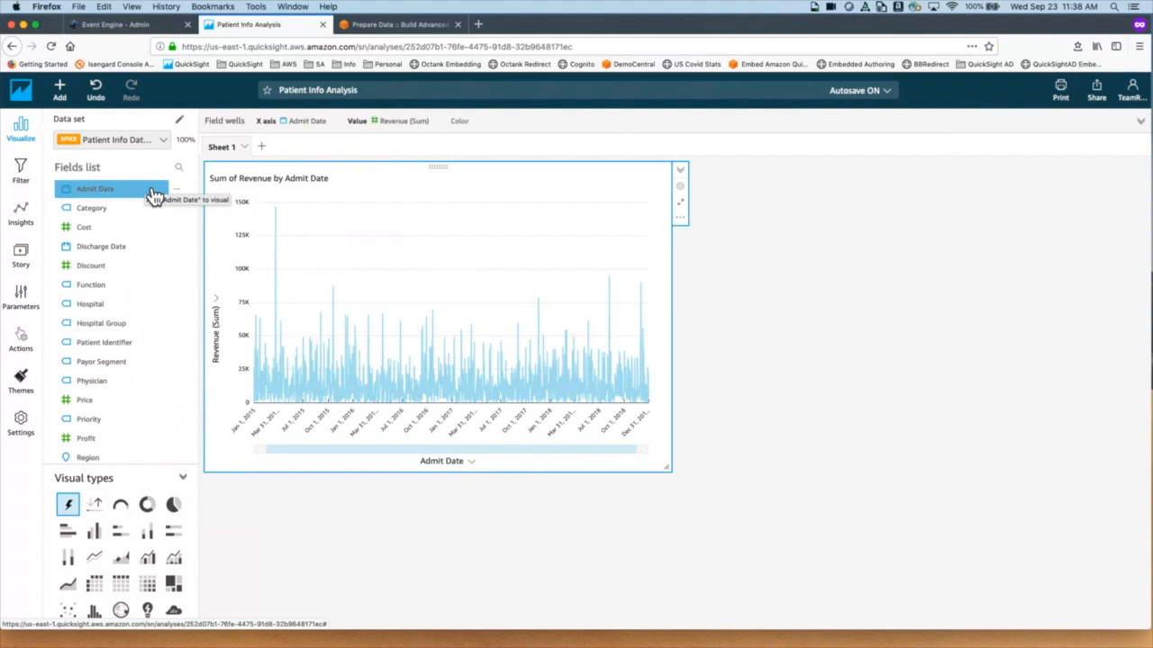
pyautogui.moveTo(155, 195); pyautogui.dragTo(154, 198)
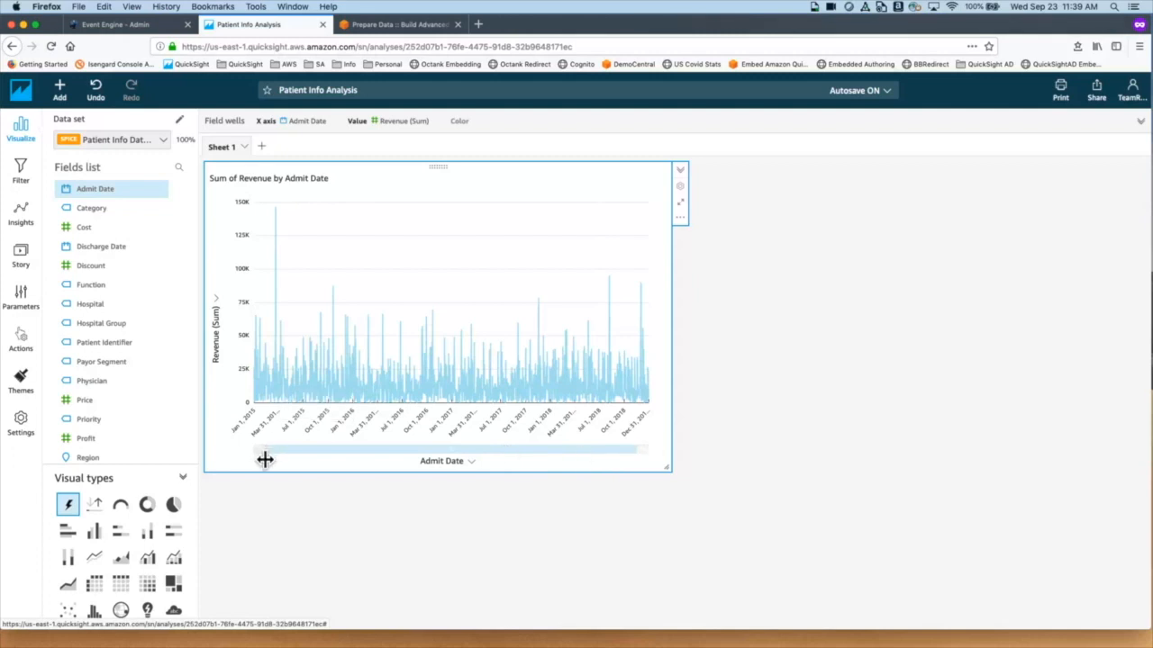
pyautogui.moveTo(265, 460); pyautogui.dragTo(602, 457)
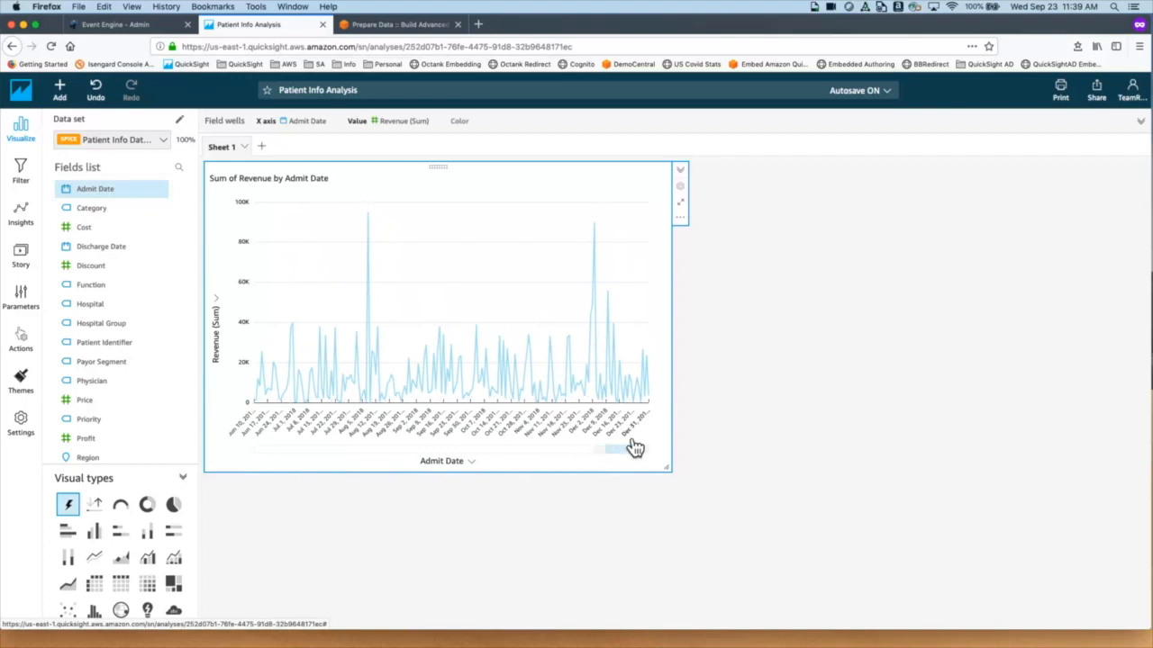
pyautogui.moveTo(633, 449)
pyautogui.moveTo(629, 458); pyautogui.dragTo(264, 430)
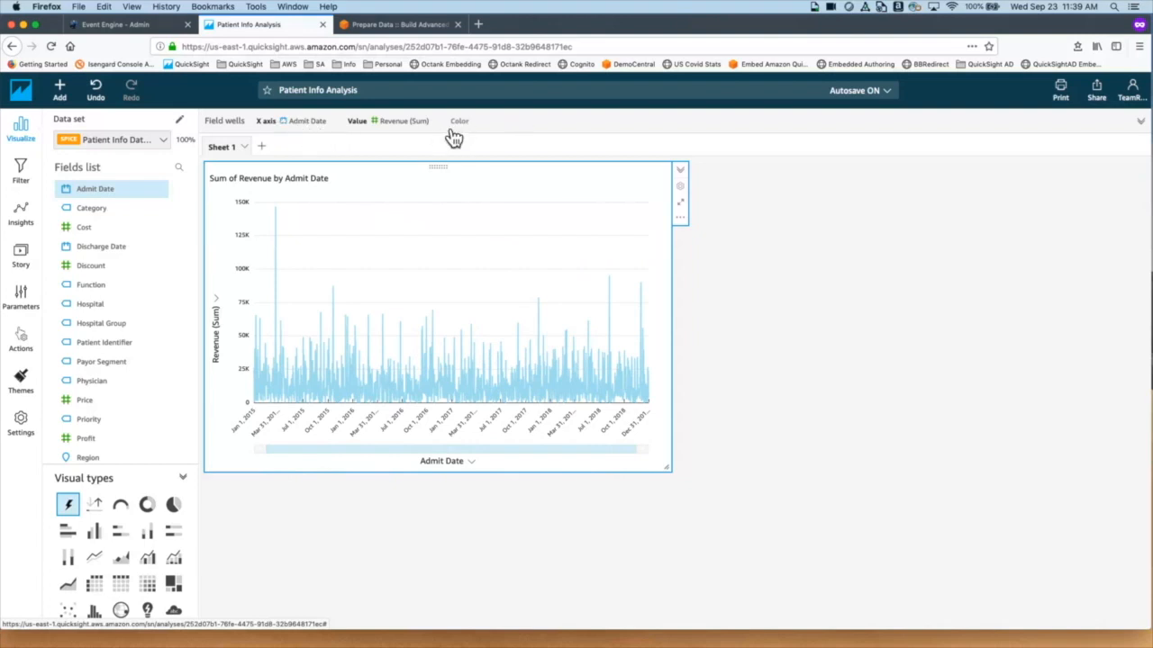
pyautogui.moveTo(301, 135); pyautogui.dragTo(327, 139)
# Step: Expand the field wells and aggregate Admit Date by year
pyautogui.click(605, 135)
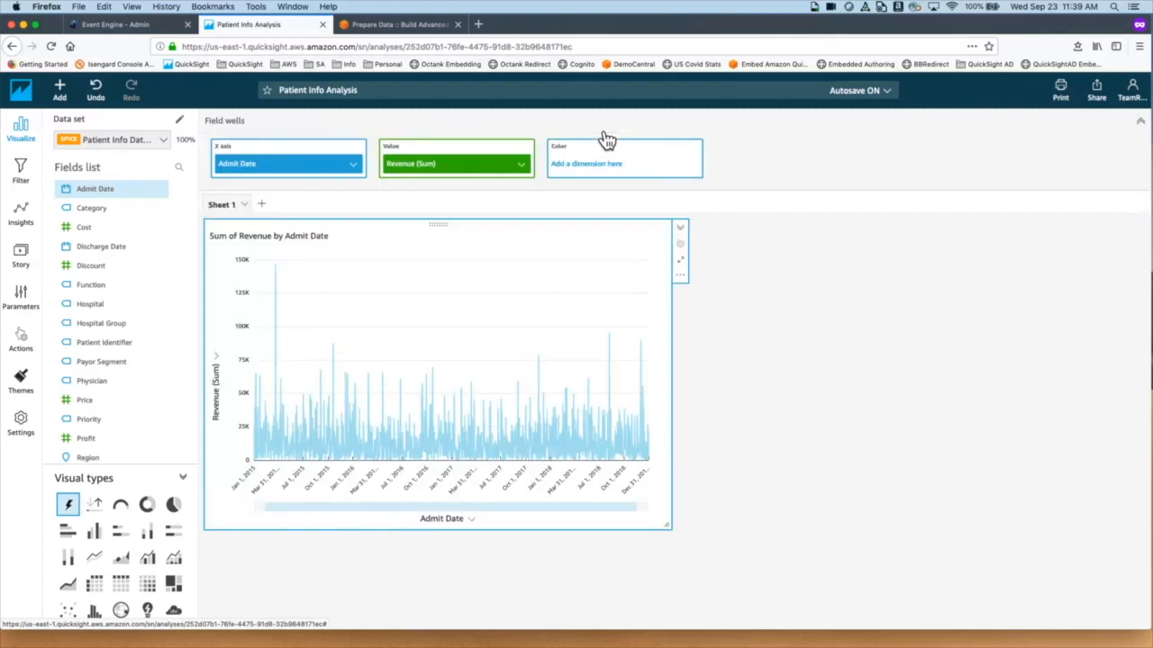
pyautogui.click(750, 137)
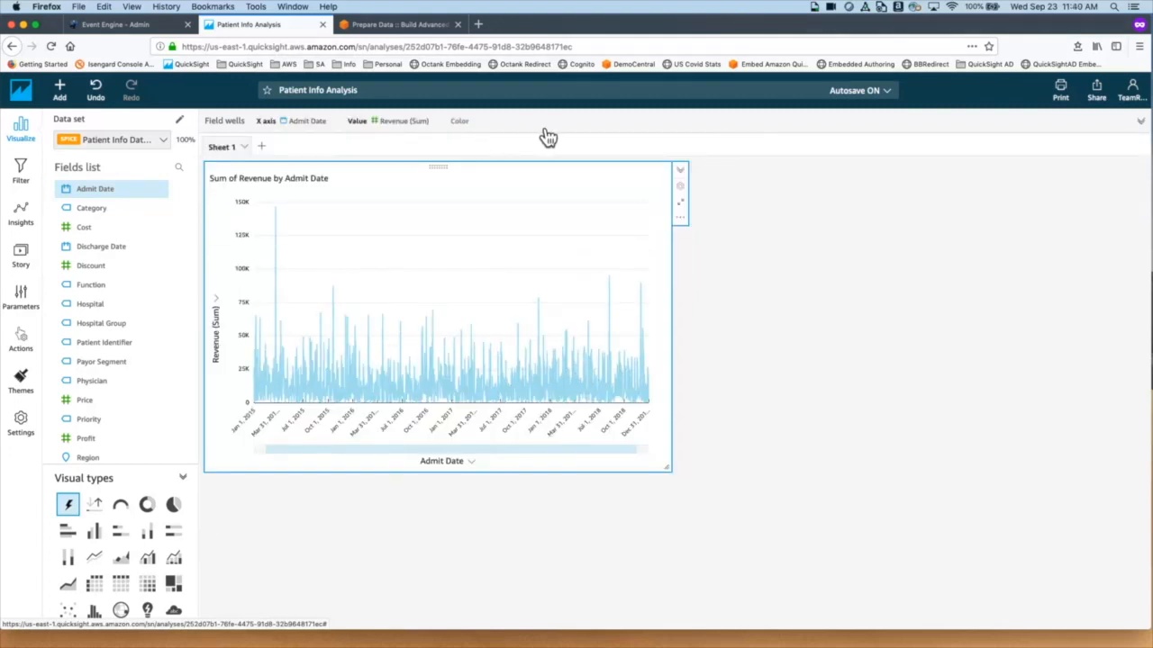
pyautogui.click(646, 135)
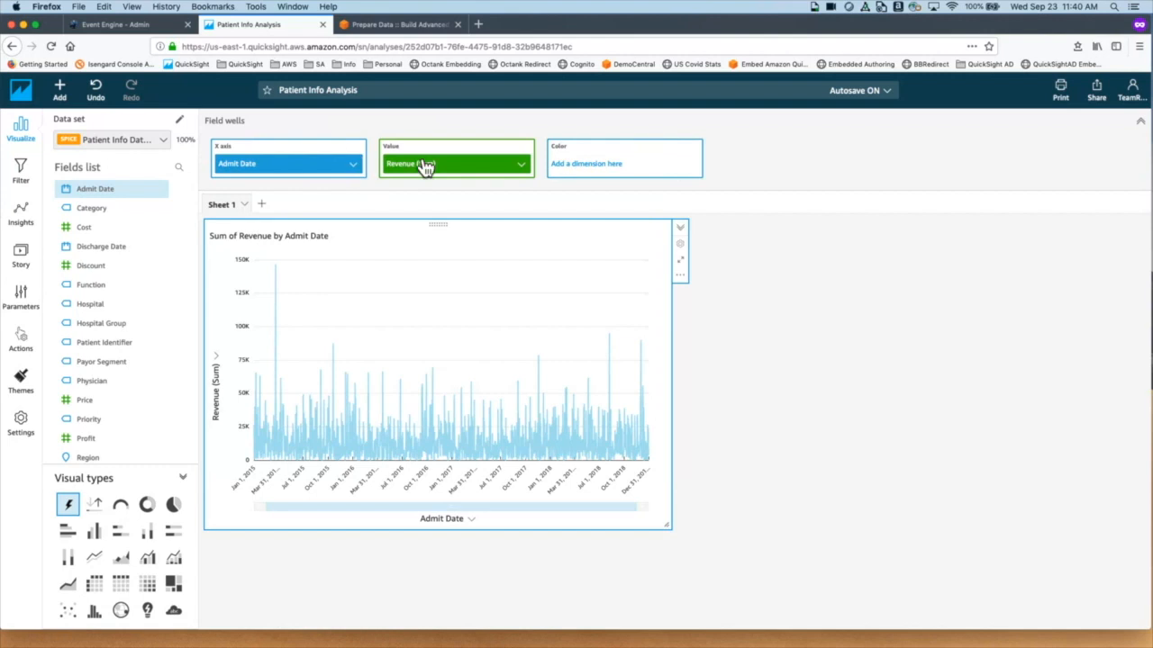
pyautogui.click(354, 164)
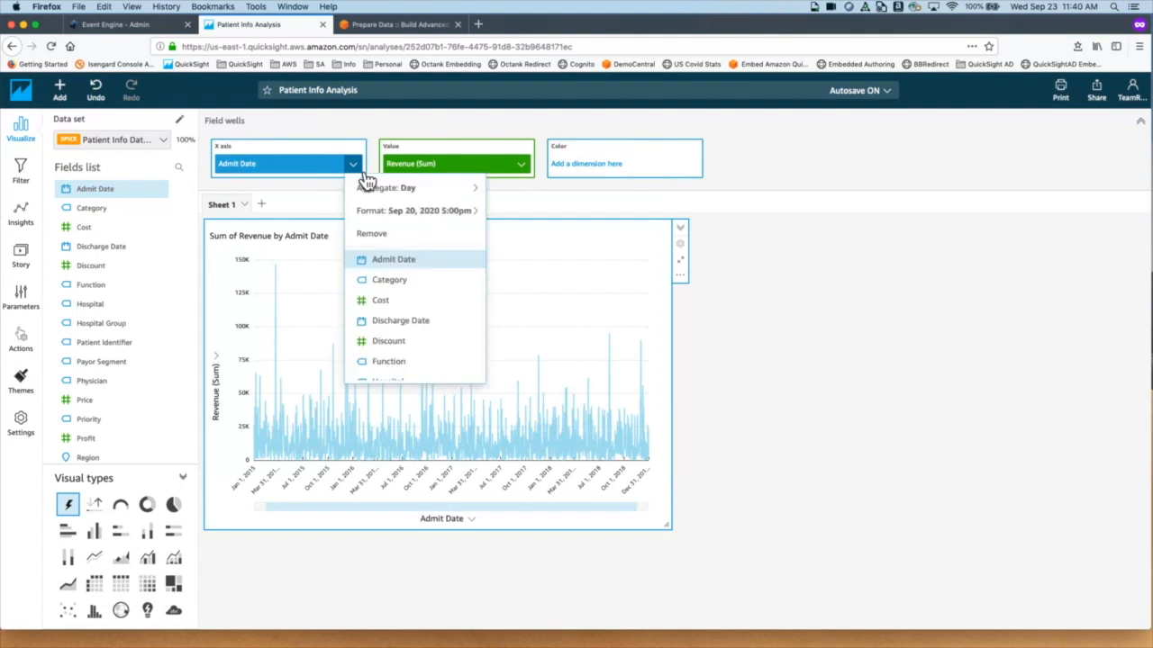
pyautogui.moveTo(378, 189)
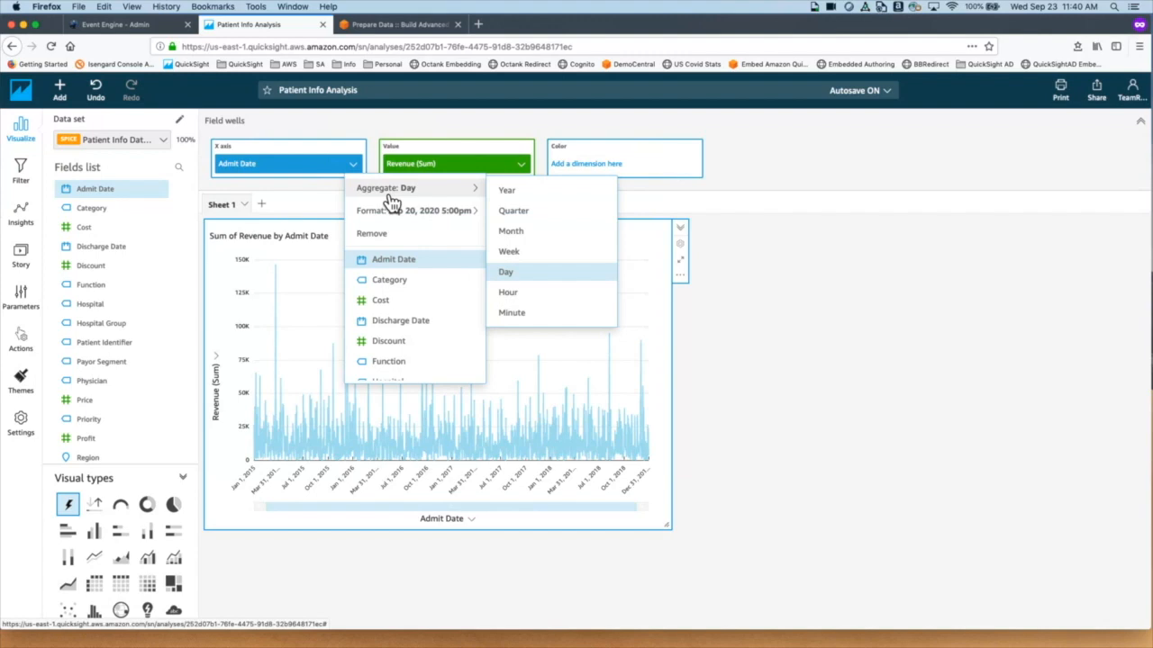
pyautogui.click(536, 192)
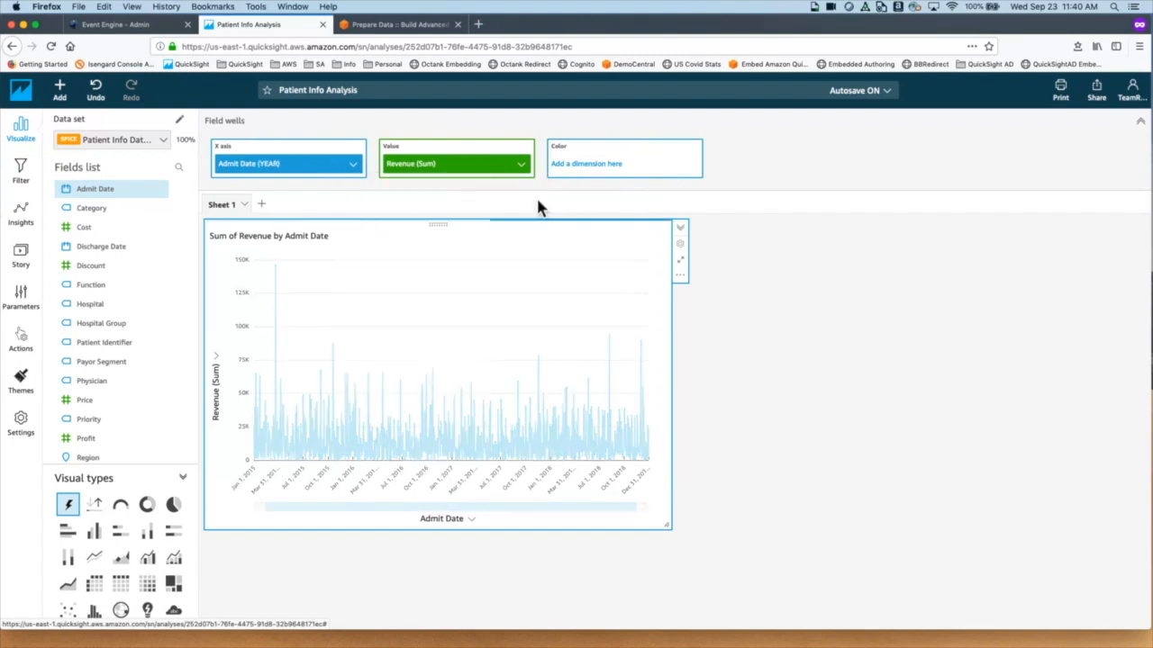
# Step: Change the Admit Date aggregation to quarter, then to week
pyautogui.click(352, 164)
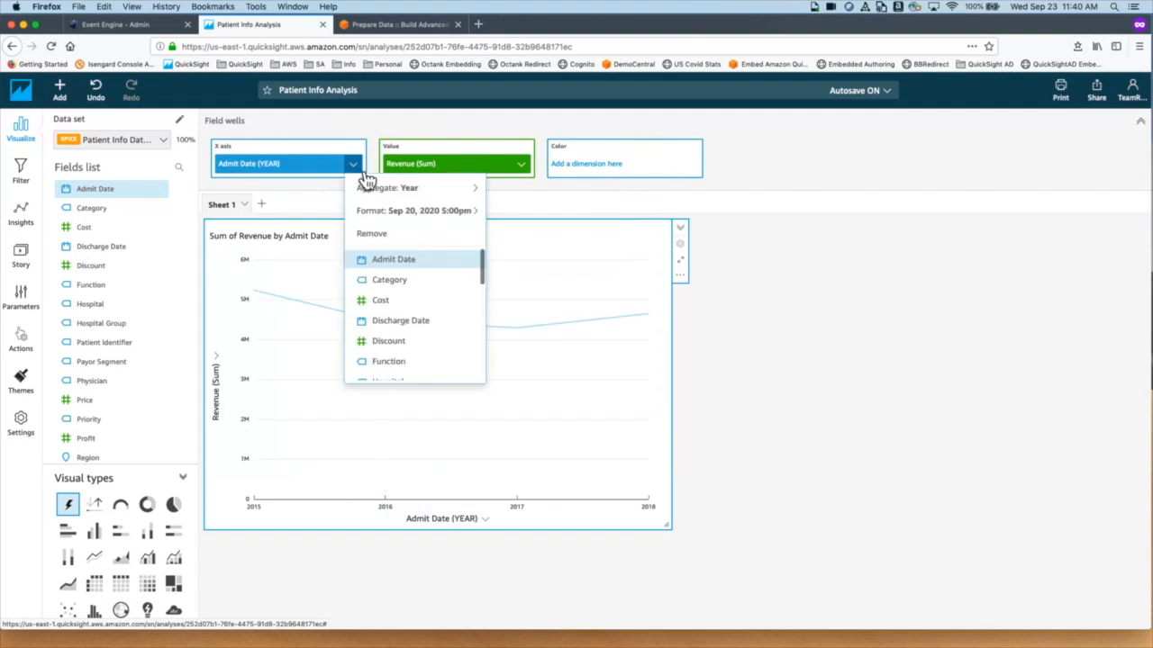
pyautogui.moveTo(482, 199)
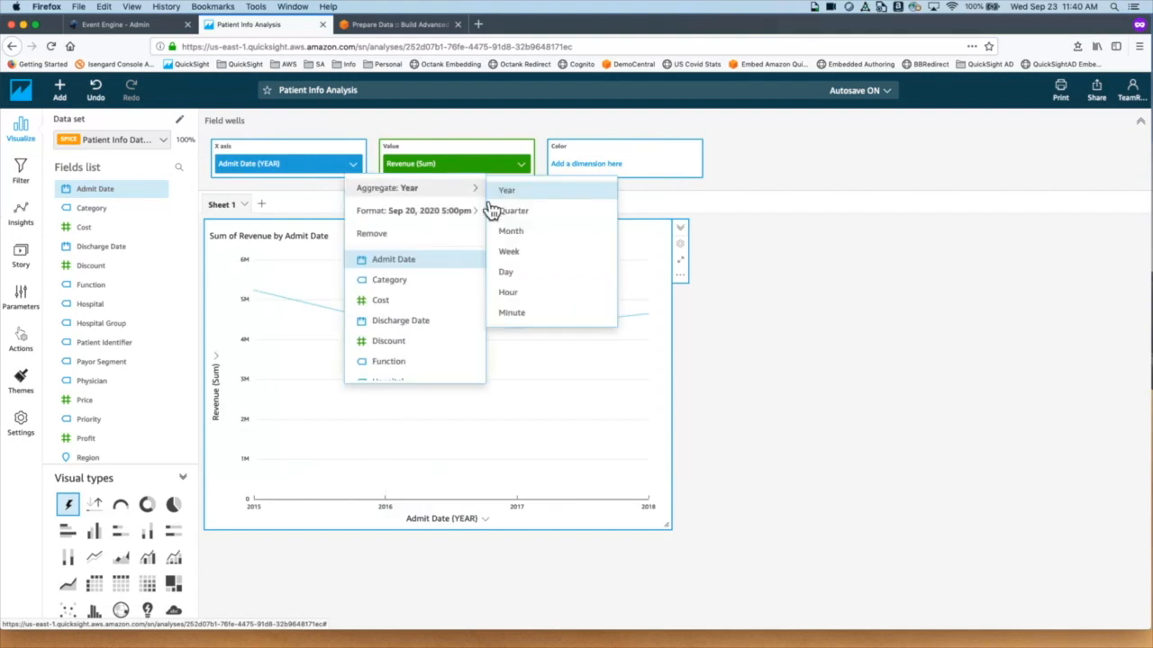
pyautogui.click(535, 212)
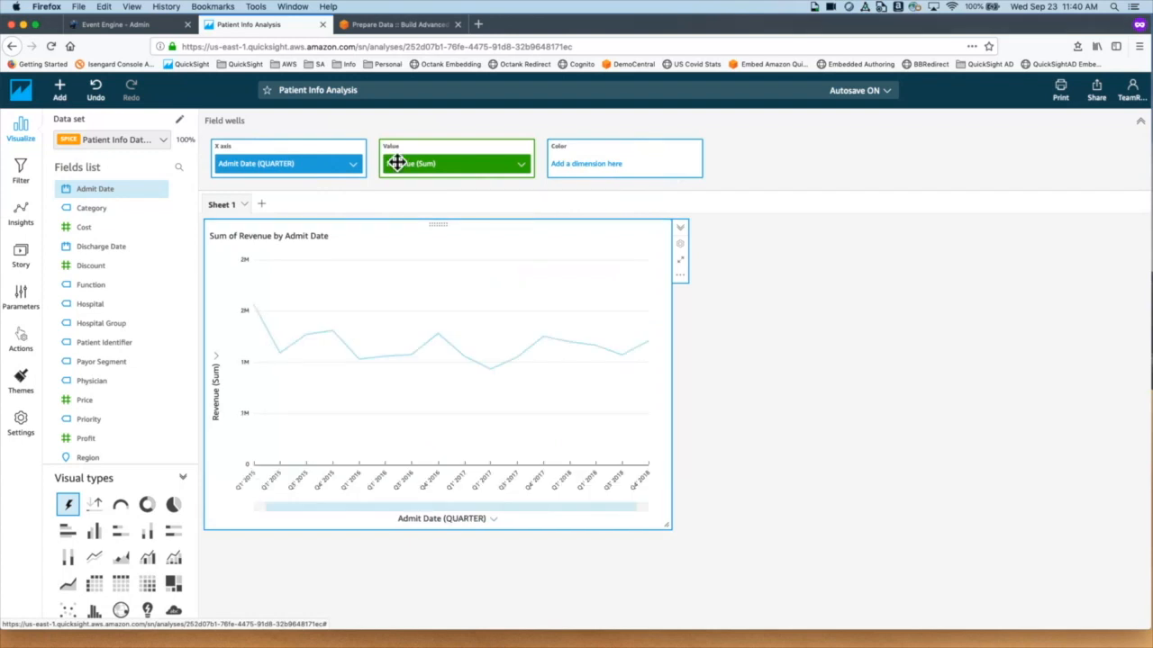
pyautogui.click(358, 165)
pyautogui.moveTo(473, 188)
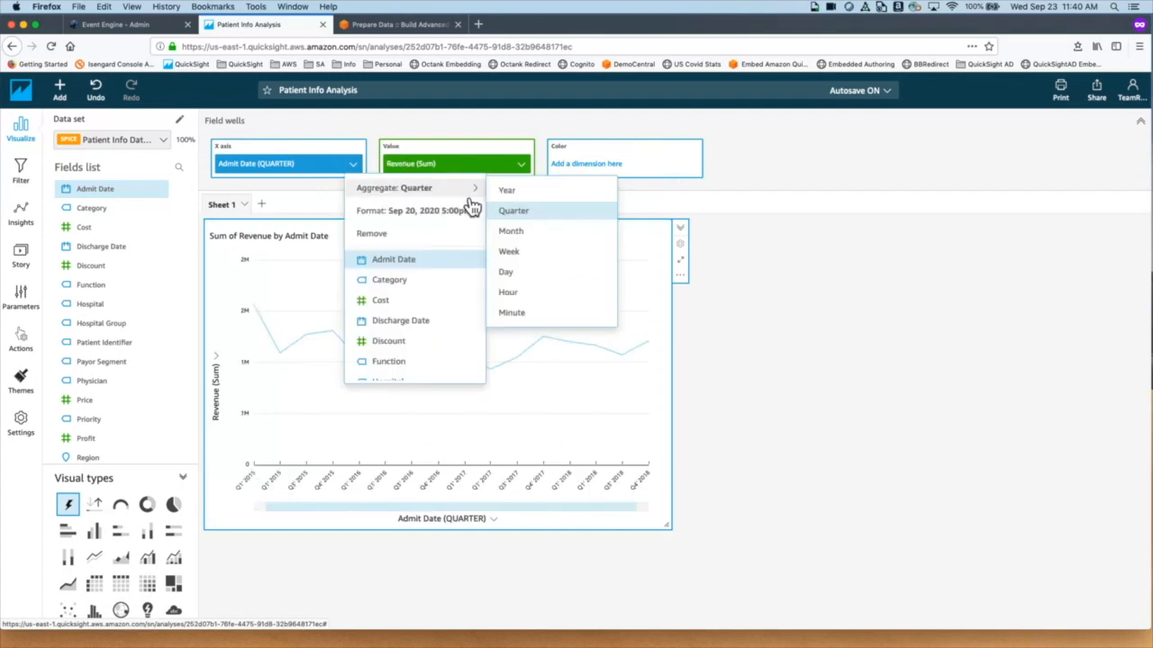
pyautogui.click(557, 254)
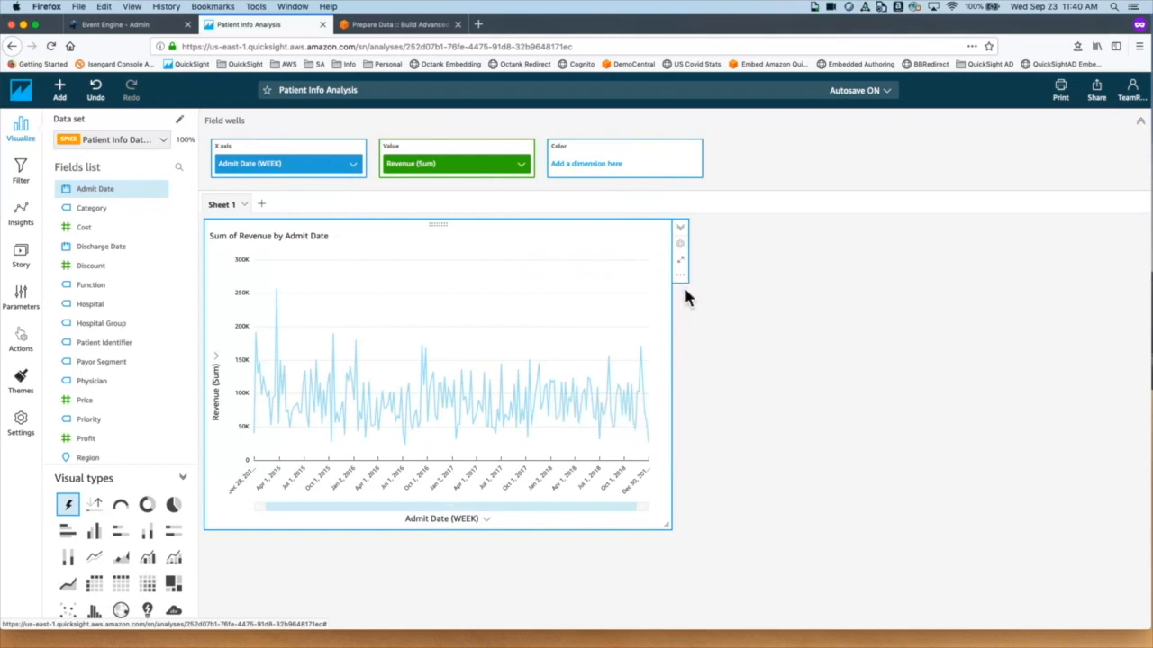
pyautogui.moveTo(627, 429)
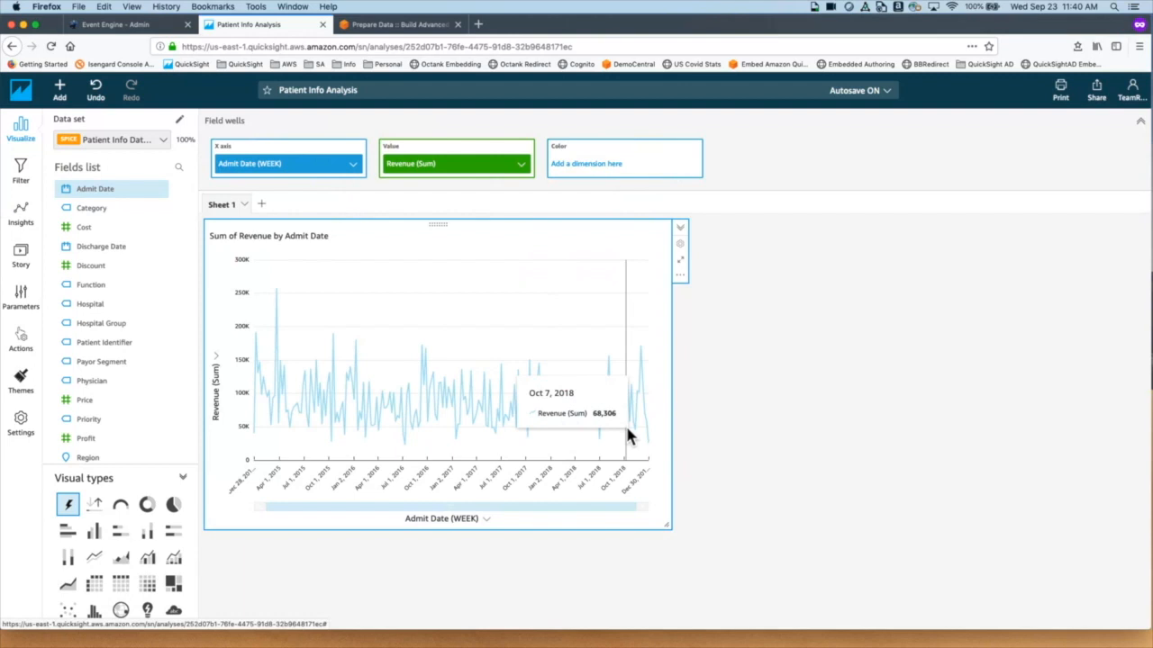
pyautogui.moveTo(651, 447)
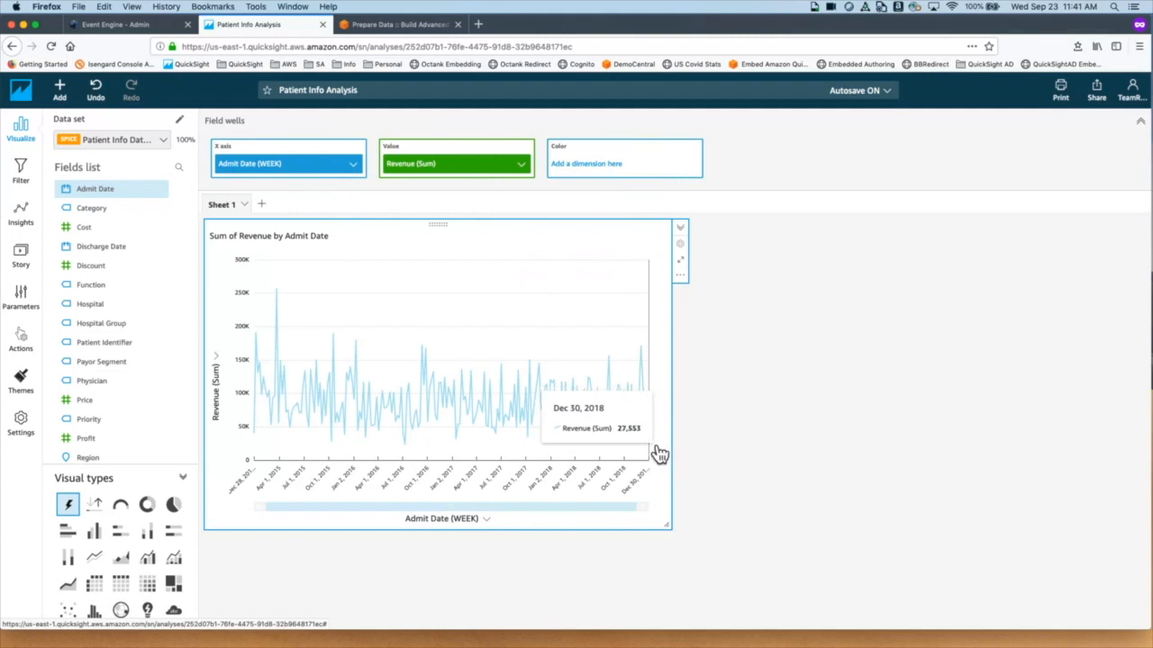
pyautogui.click(690, 286)
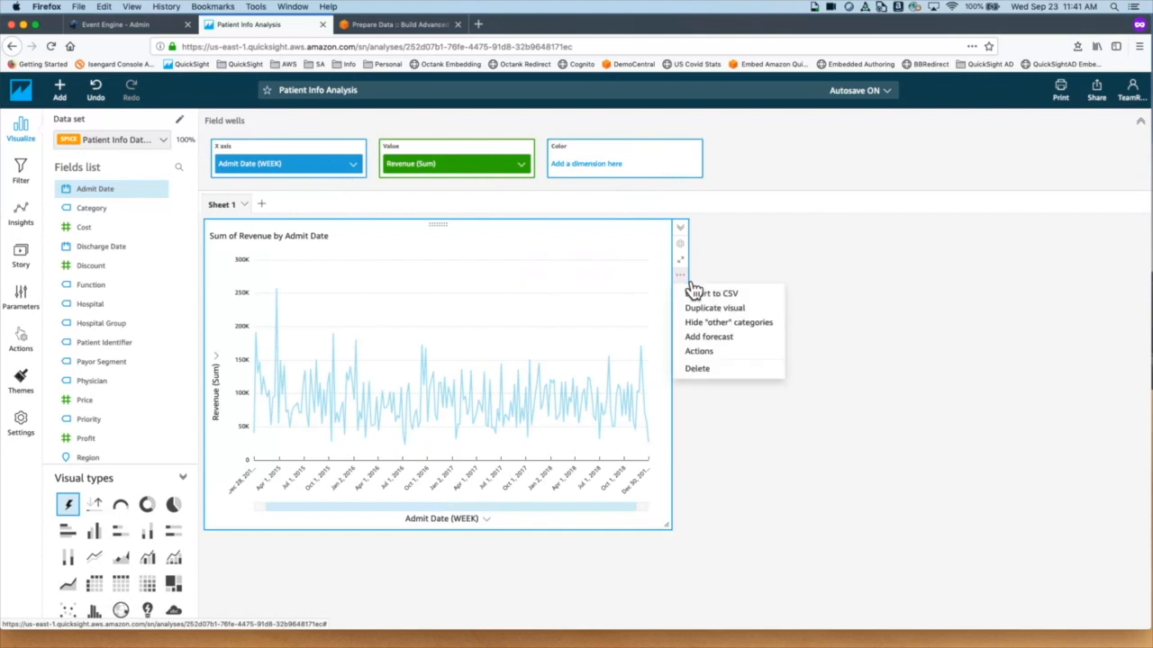
pyautogui.click(708, 339)
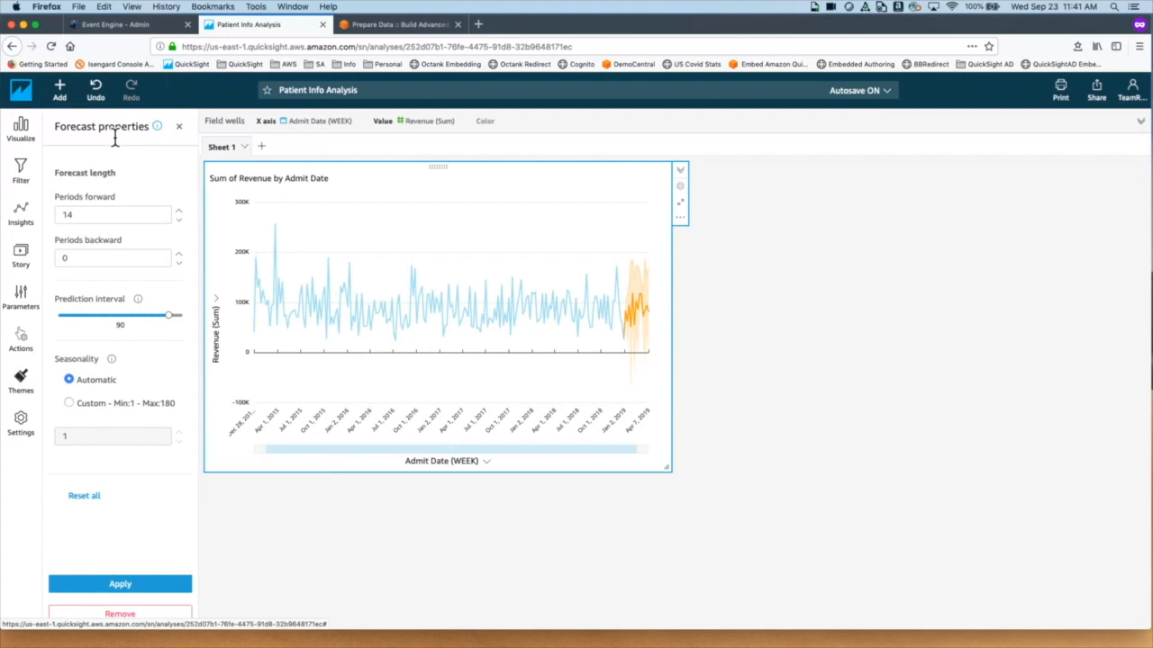
pyautogui.click(85, 216)
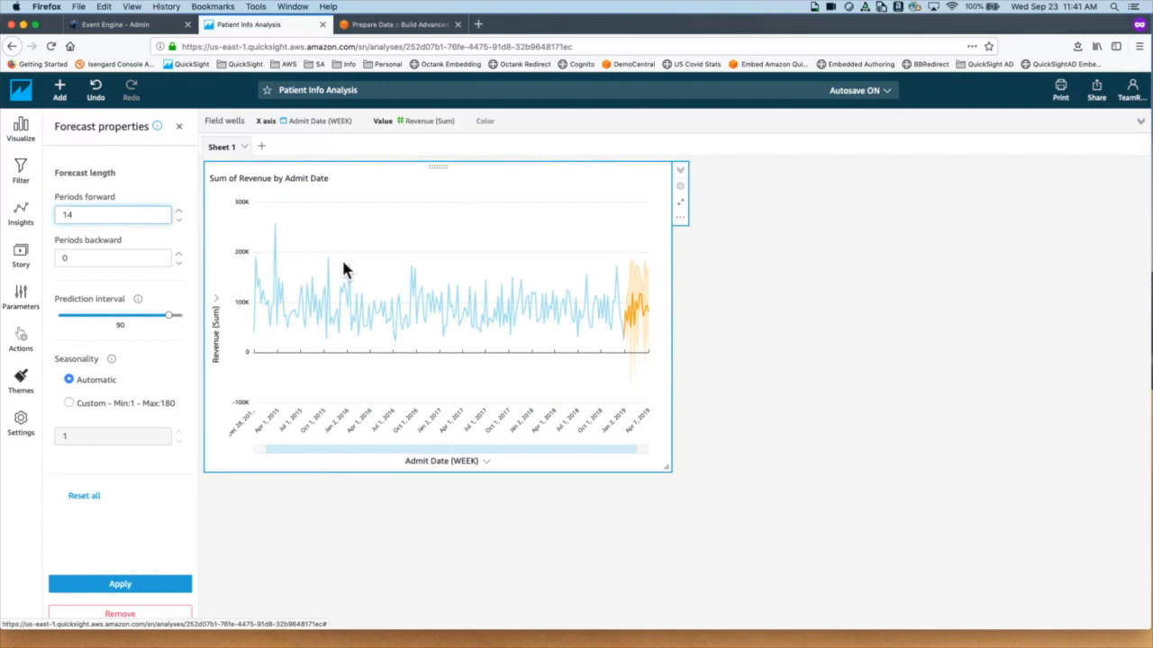
pyautogui.moveTo(636, 336)
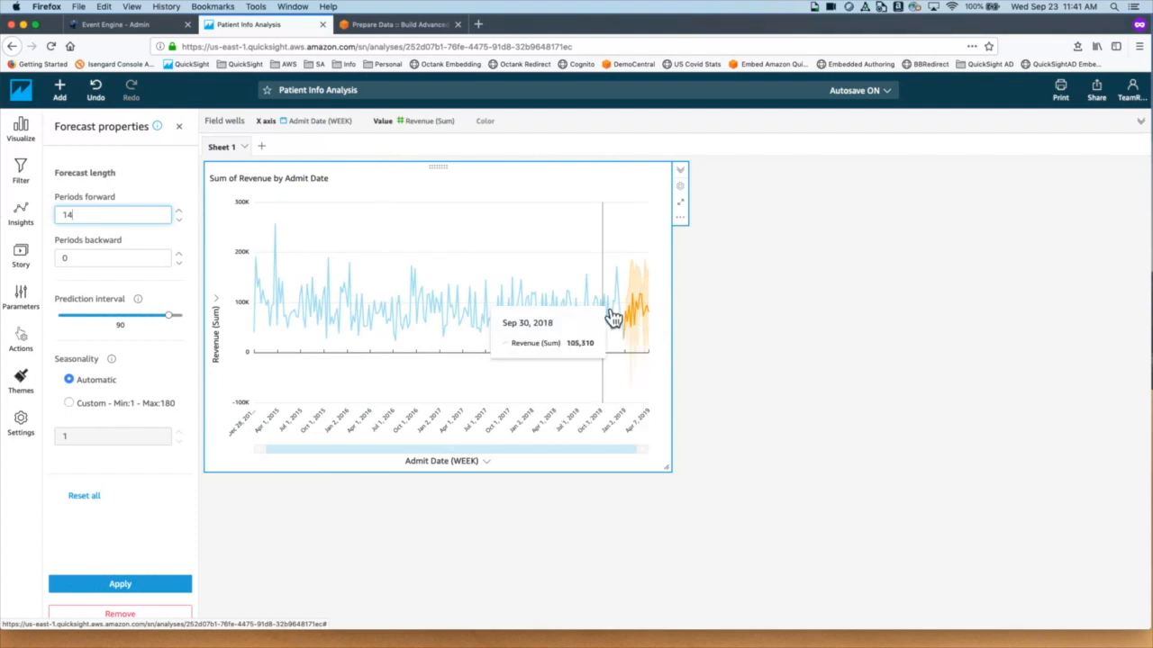
pyautogui.click(96, 260)
pyautogui.moveTo(96, 259); pyautogui.dragTo(40, 257)
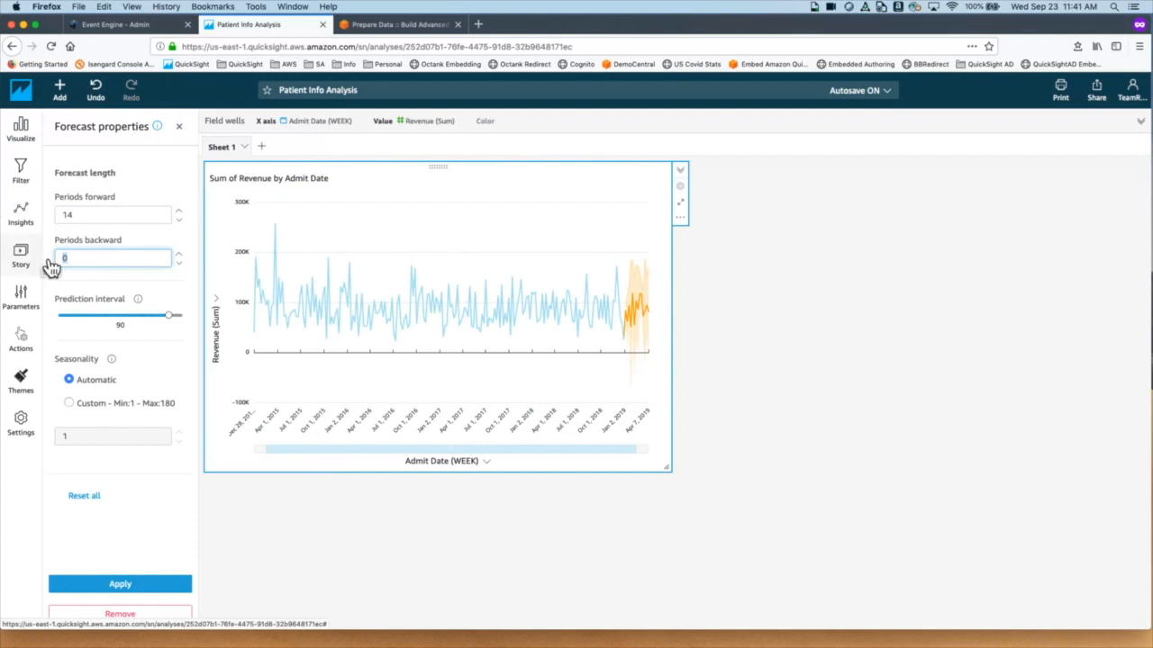
# Step: Set the forecast's Periods backward to 7 and apply it
pyautogui.click(86, 260)
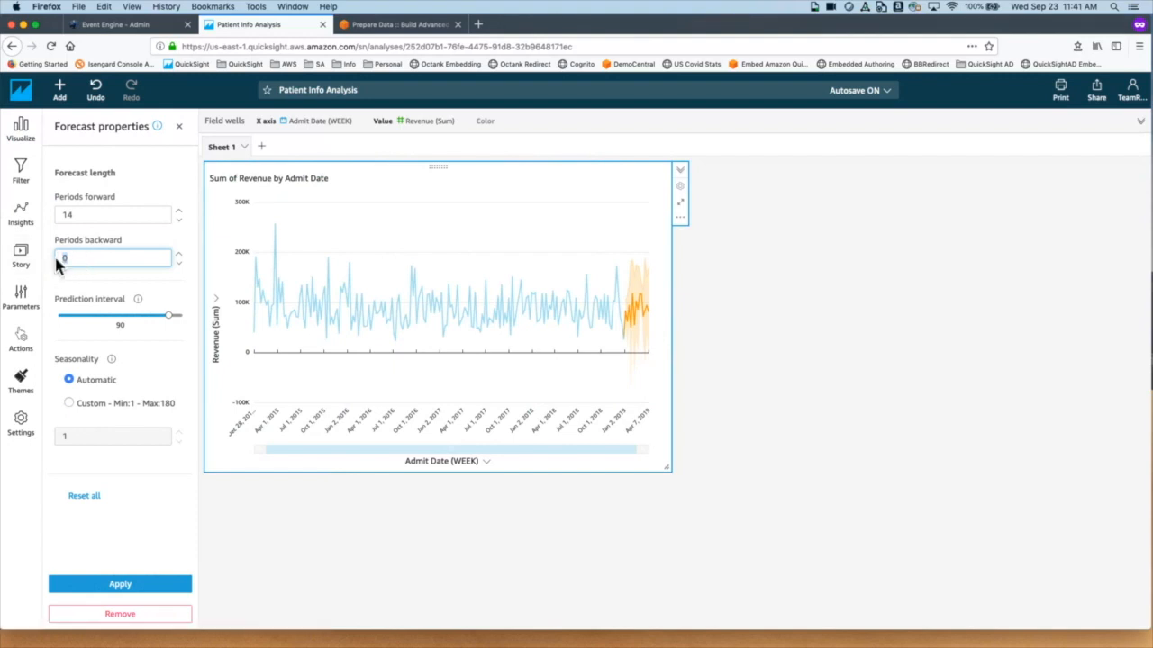
pyautogui.write('7')
pyautogui.click(150, 586)
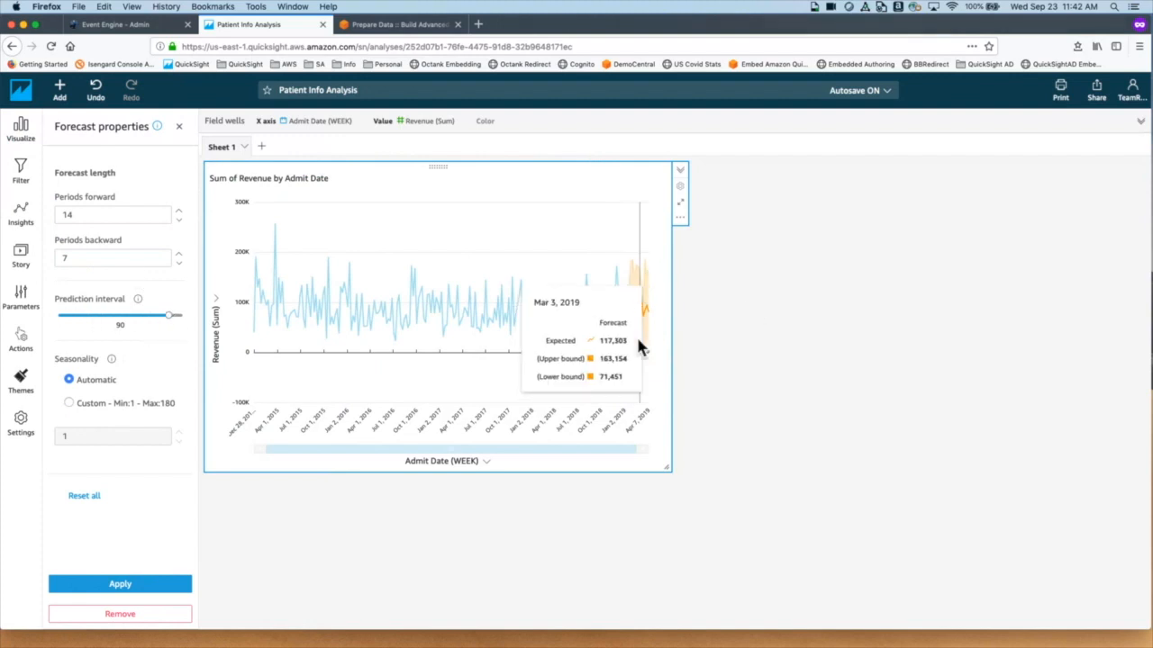
# Step: Inspect the forecast values and lower the prediction interval from 90 to 50
pyautogui.moveTo(648, 344)
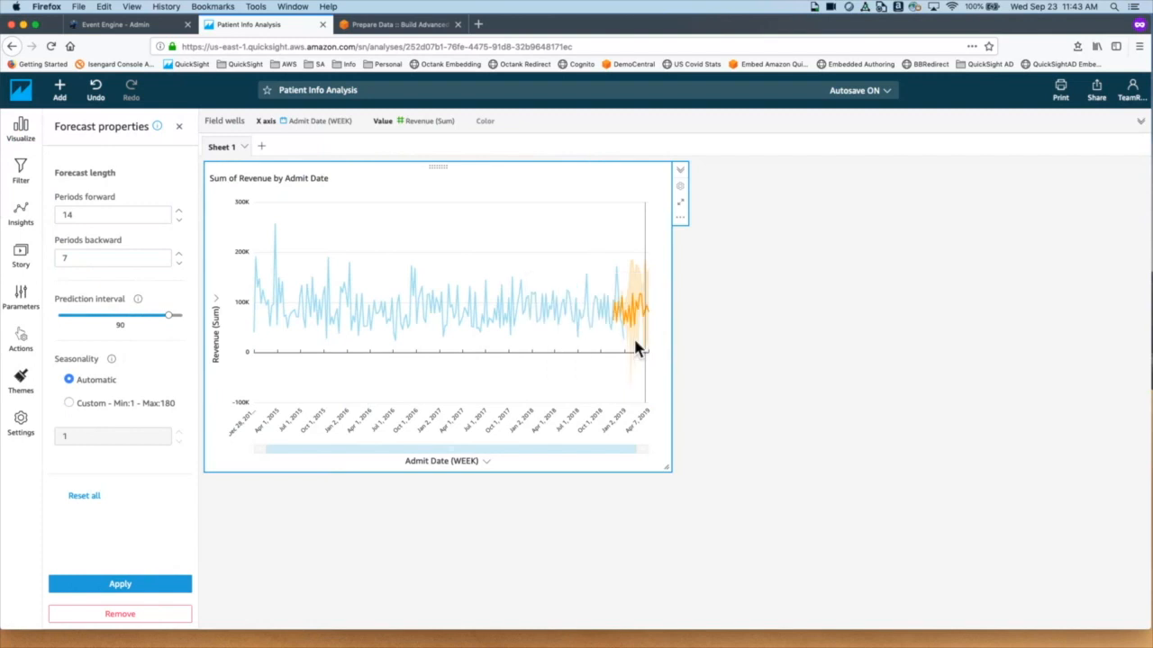
pyautogui.moveTo(168, 315); pyautogui.dragTo(60, 320)
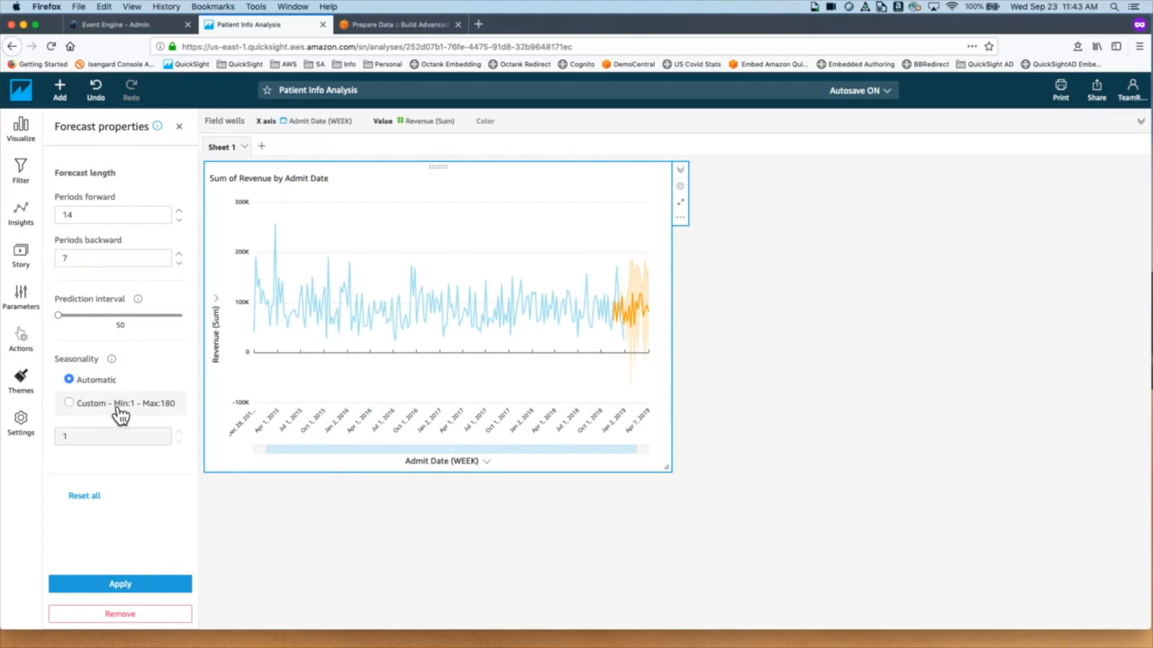
# Step: Apply the 50 interval, then set and apply an 85 prediction interval and close Forecast properties
pyautogui.click(166, 592)
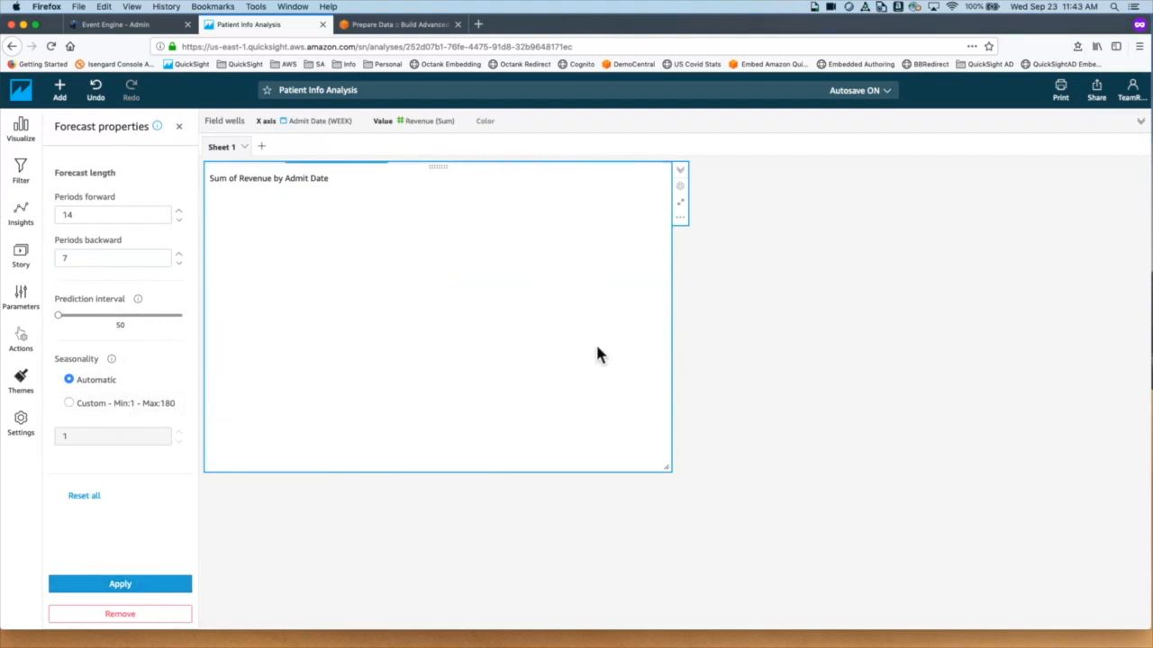
pyautogui.moveTo(648, 321)
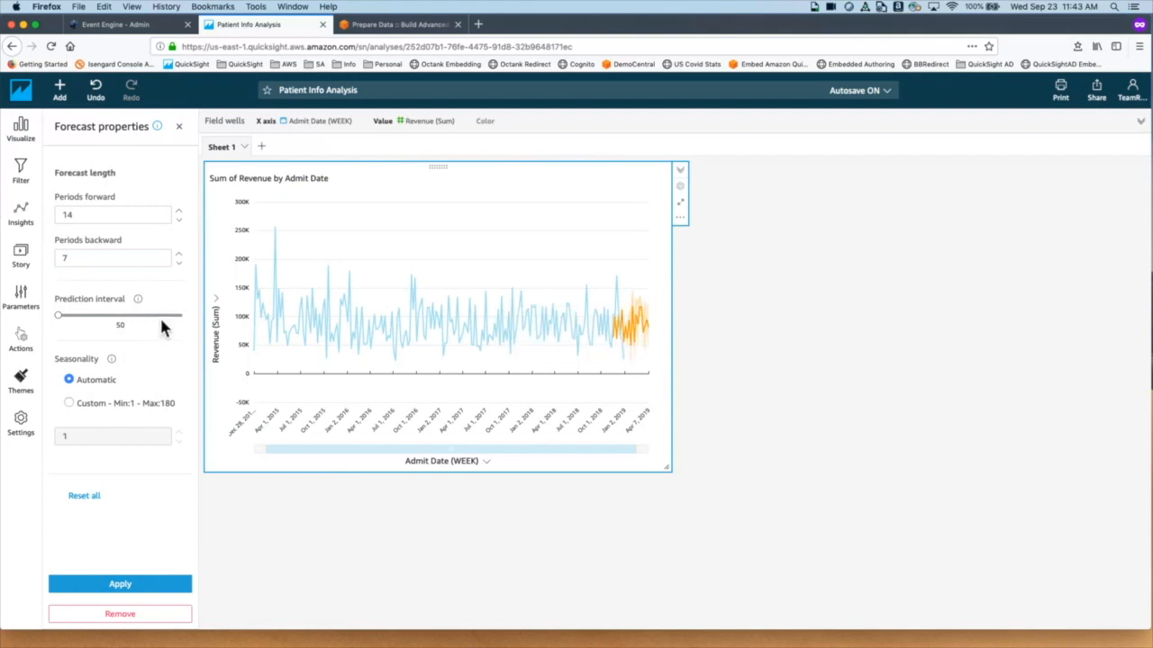
pyautogui.moveTo(160, 316); pyautogui.dragTo(155, 316)
pyautogui.click(160, 591)
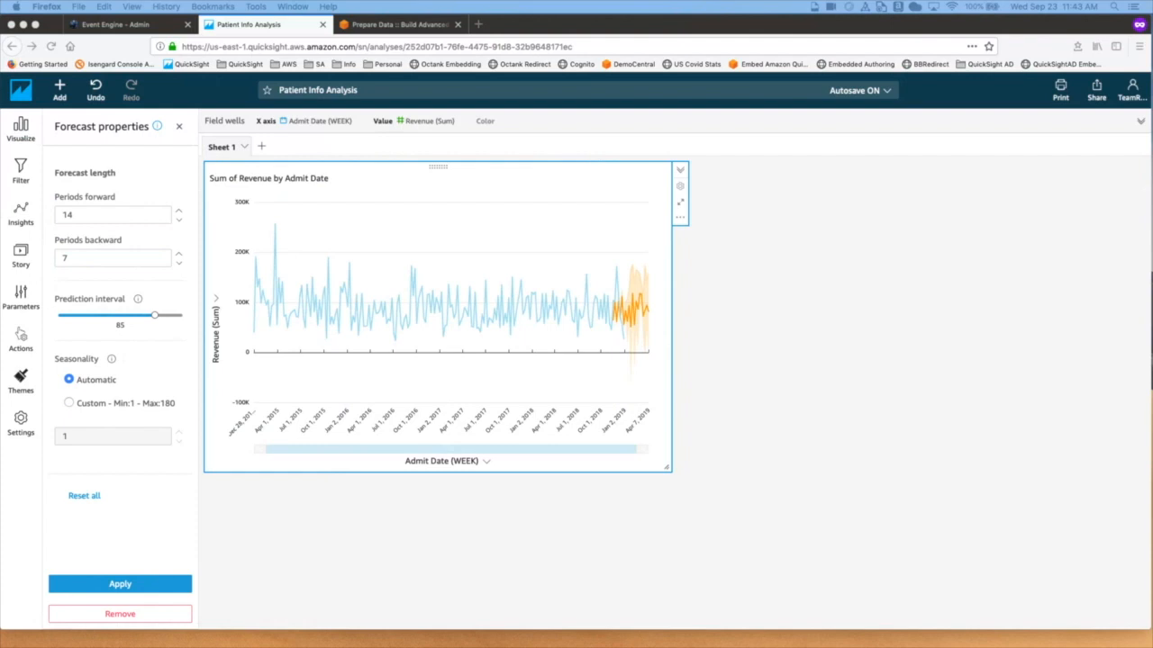
pyautogui.click(179, 127)
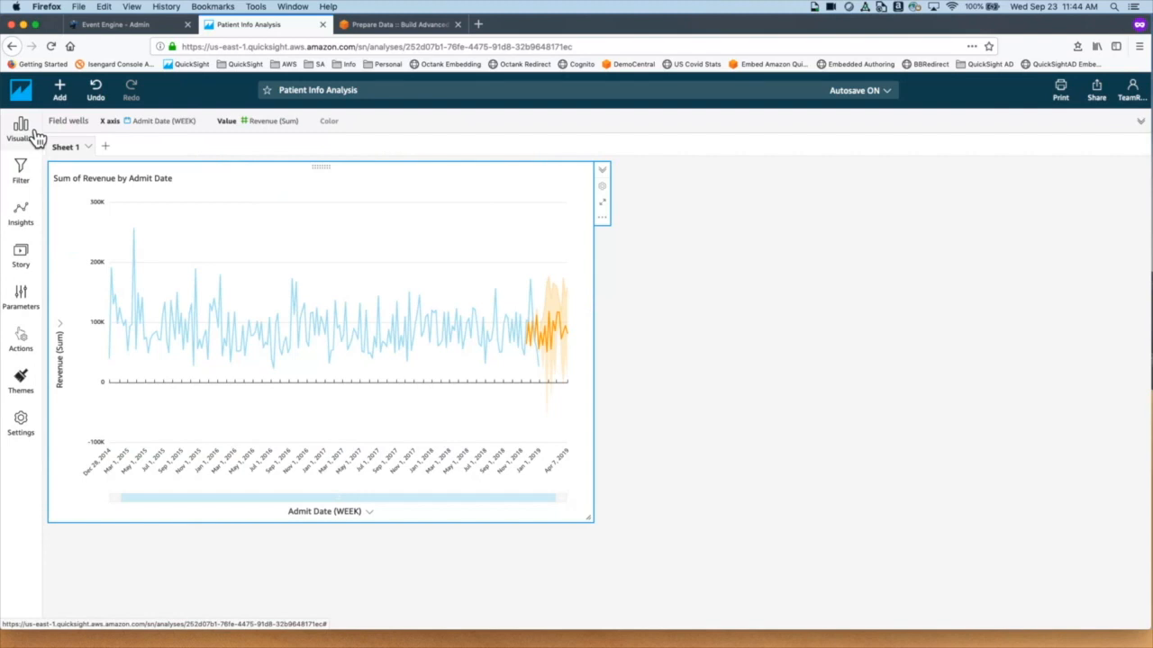
# Step: Show suggested insights and zoom to the highest revenue week, Mar 22, 2015
pyautogui.click(36, 236)
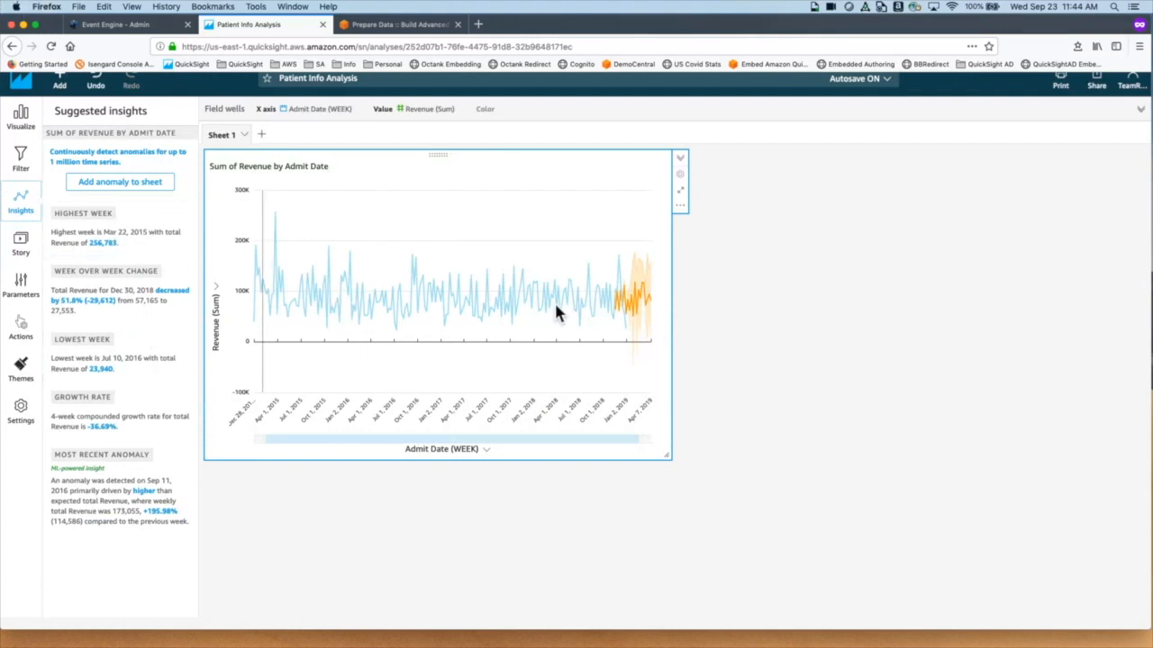
pyautogui.click(154, 230)
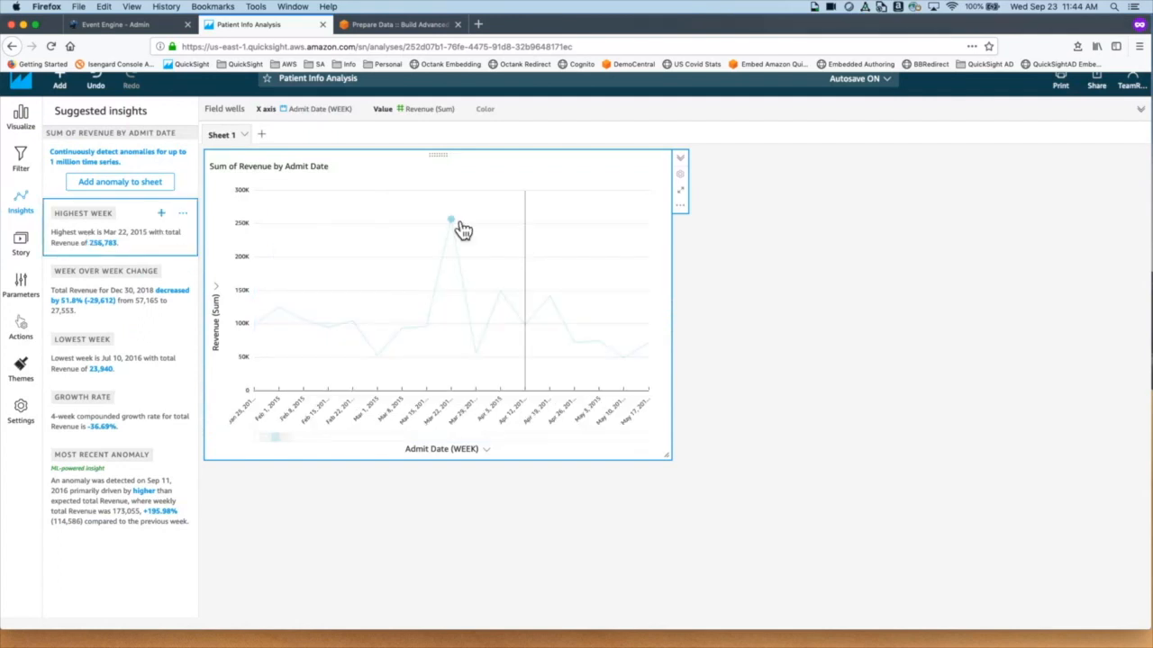
# Step: Add the Highest Week and Lowest Week insights to the sheet and select the Maximum visual
pyautogui.click(161, 213)
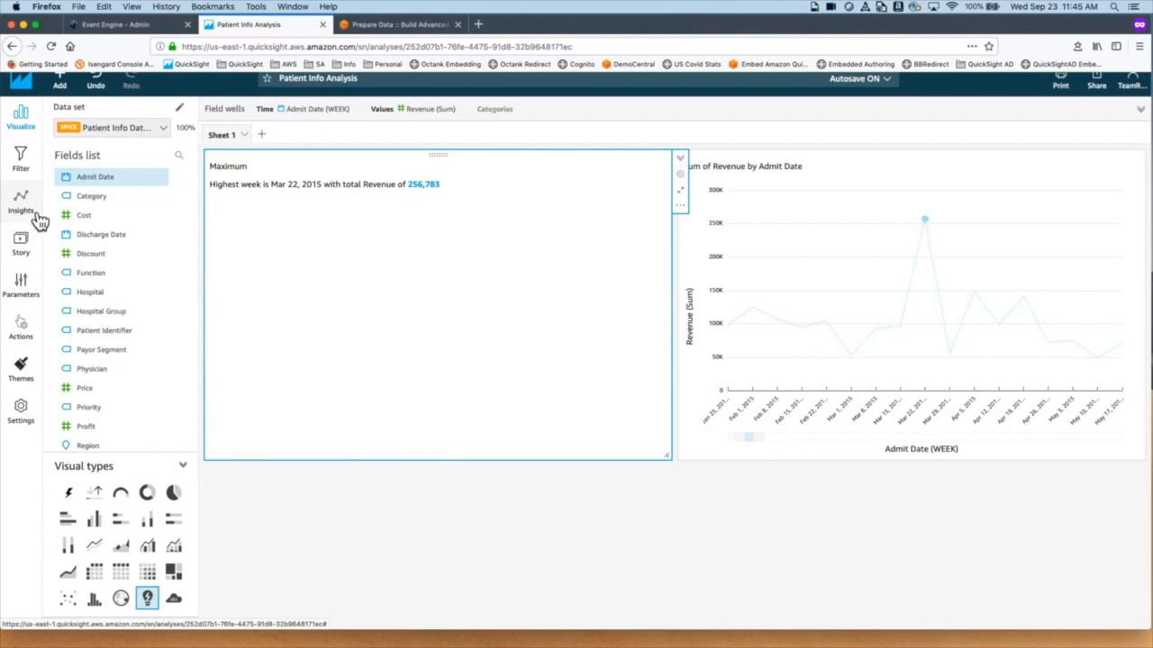
pyautogui.click(21, 212)
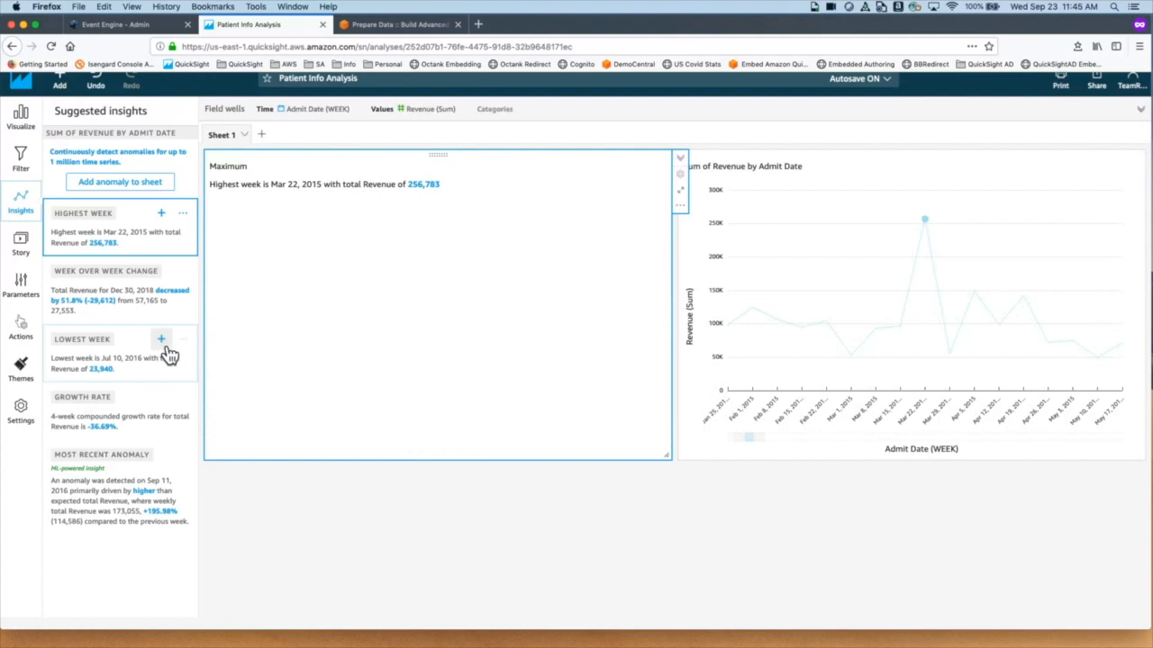
pyautogui.click(163, 341)
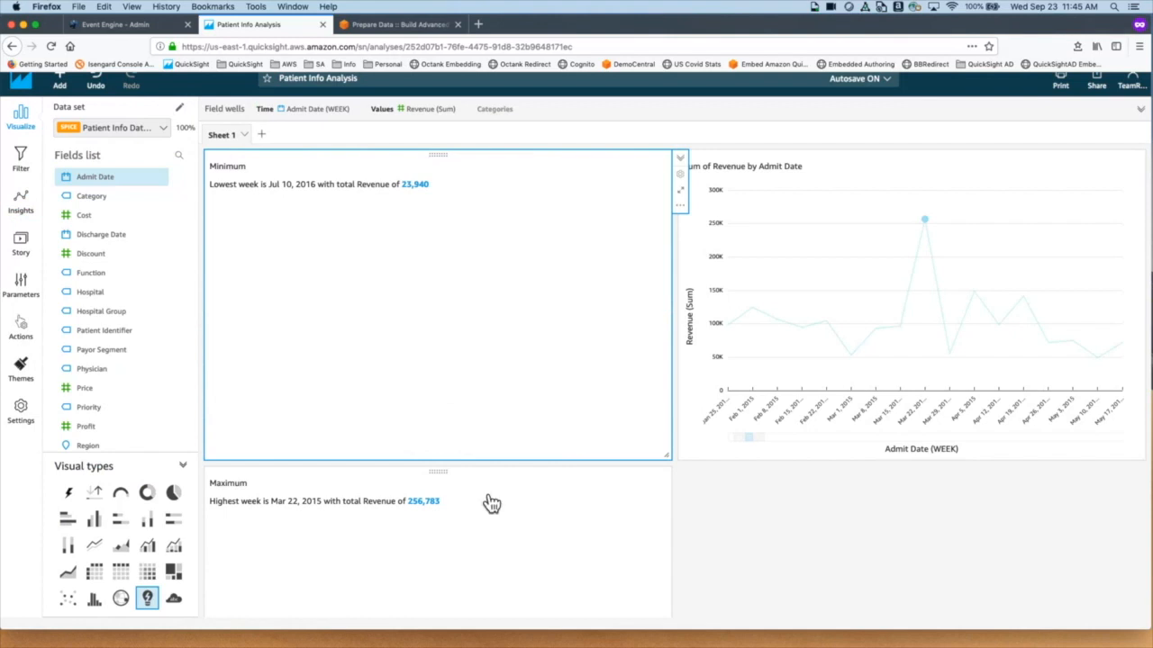
pyautogui.scroll(-2, 495, 500)
pyautogui.scroll(2, 493, 500)
pyautogui.click(442, 481)
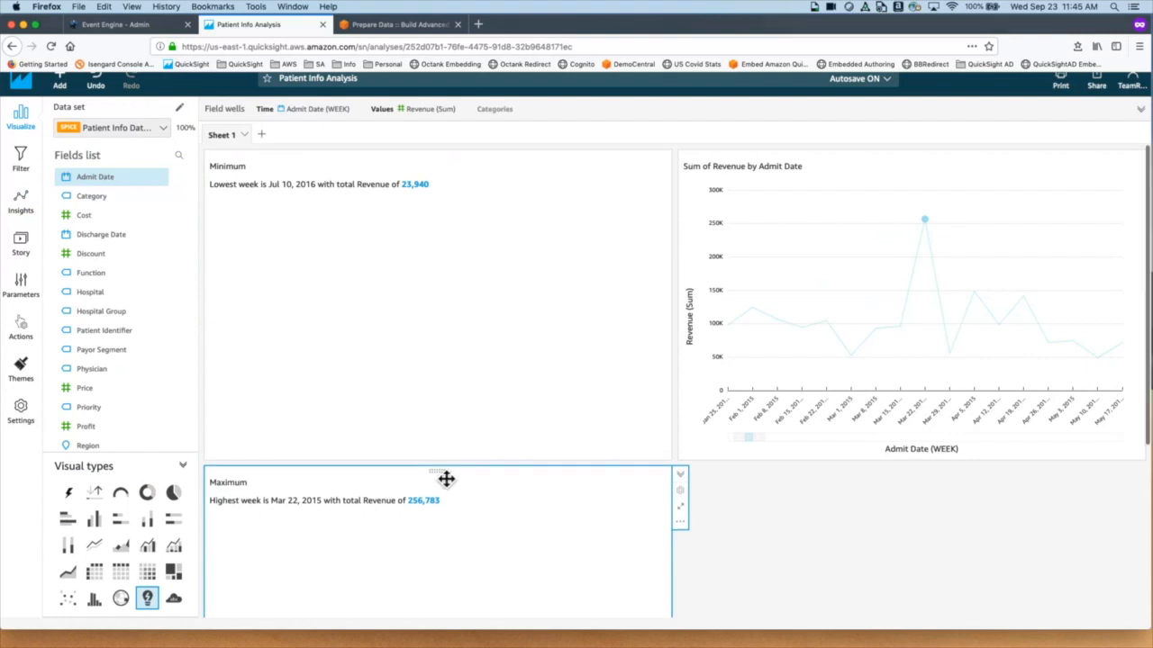
# Step: Place the Maximum insight beside Minimum and shrink both into short strips across the top
pyautogui.moveTo(447, 479); pyautogui.dragTo(950, 284)
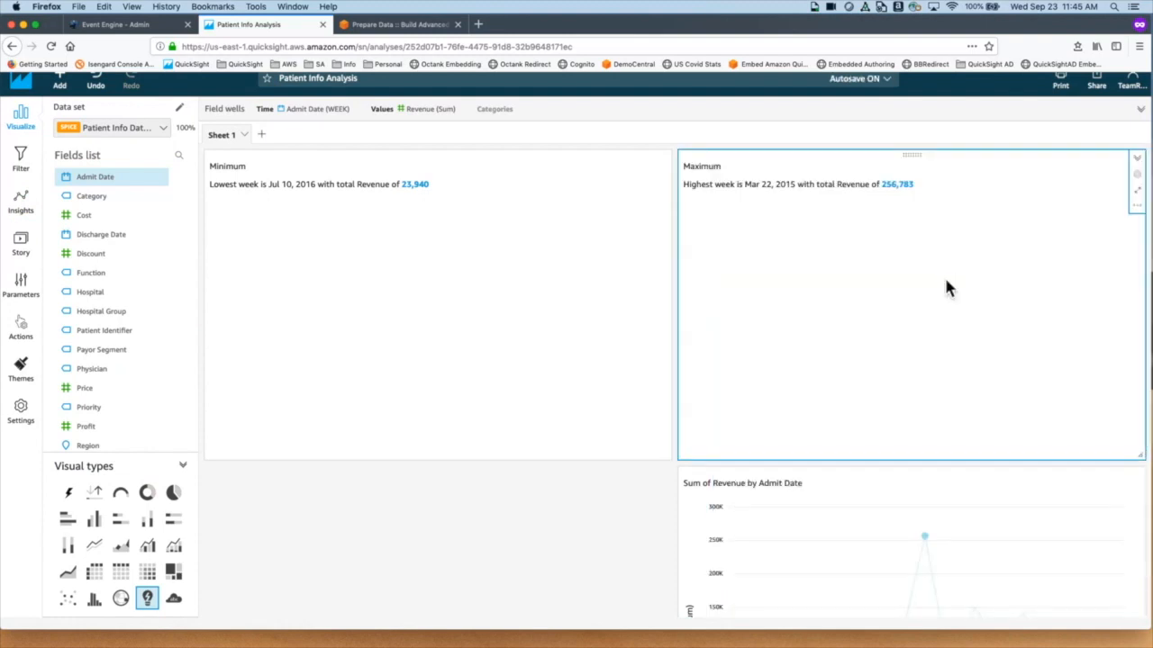
pyautogui.click(675, 466)
pyautogui.moveTo(676, 466); pyautogui.dragTo(675, 200)
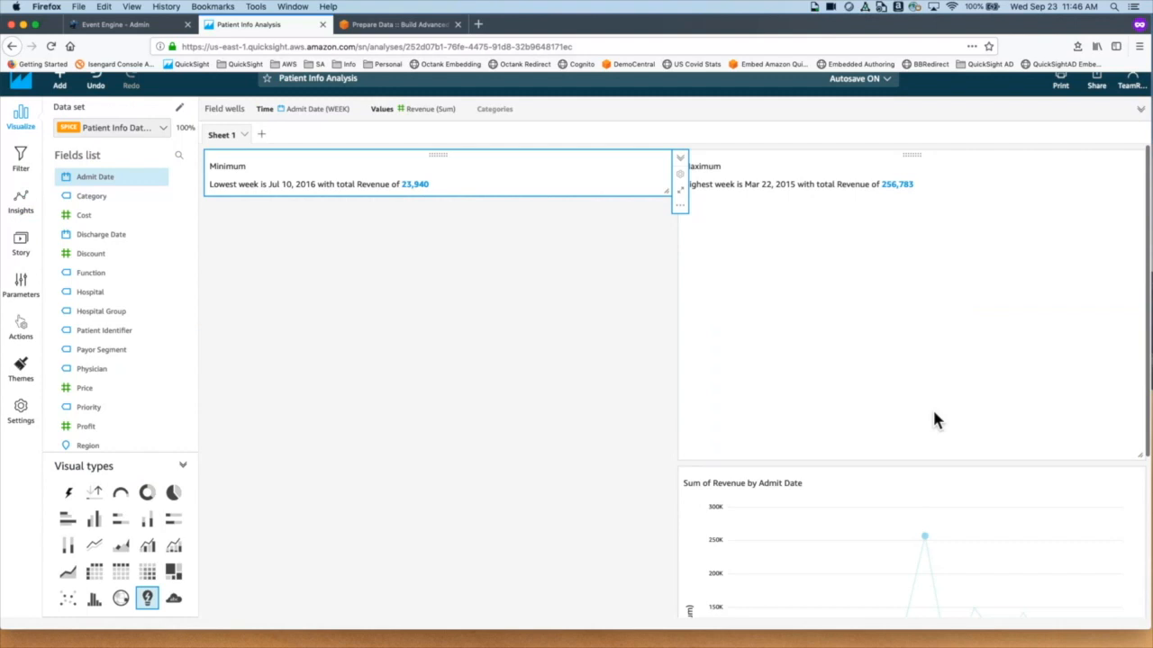
pyautogui.click(932, 407)
pyautogui.moveTo(1144, 465); pyautogui.dragTo(1142, 209)
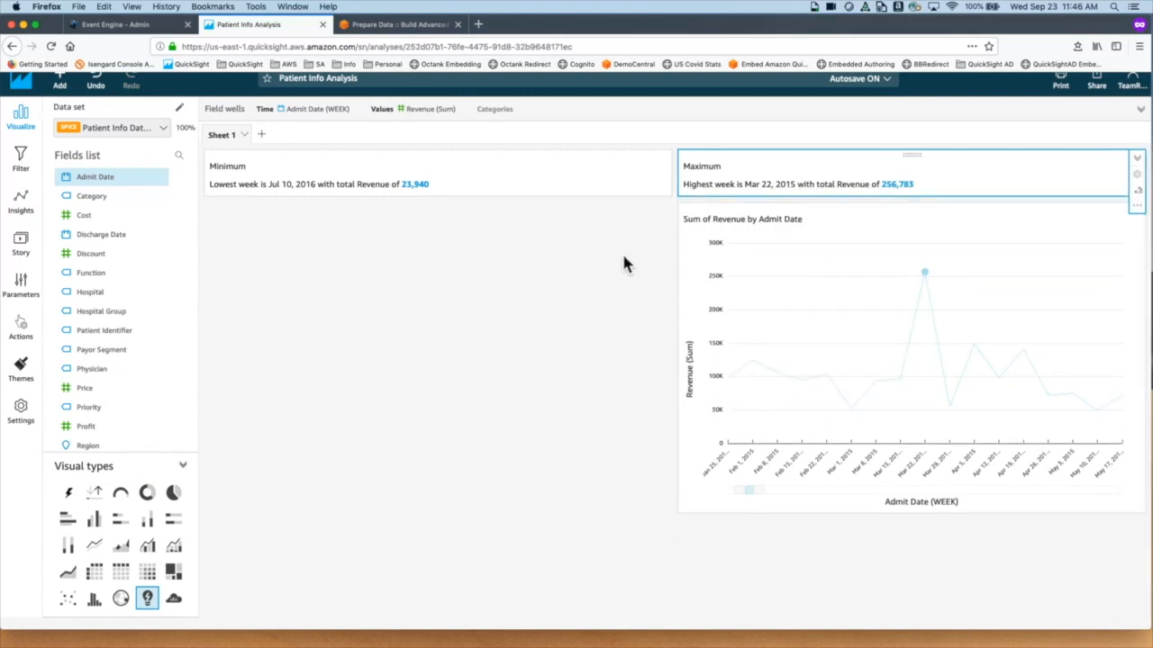
pyautogui.click(610, 186)
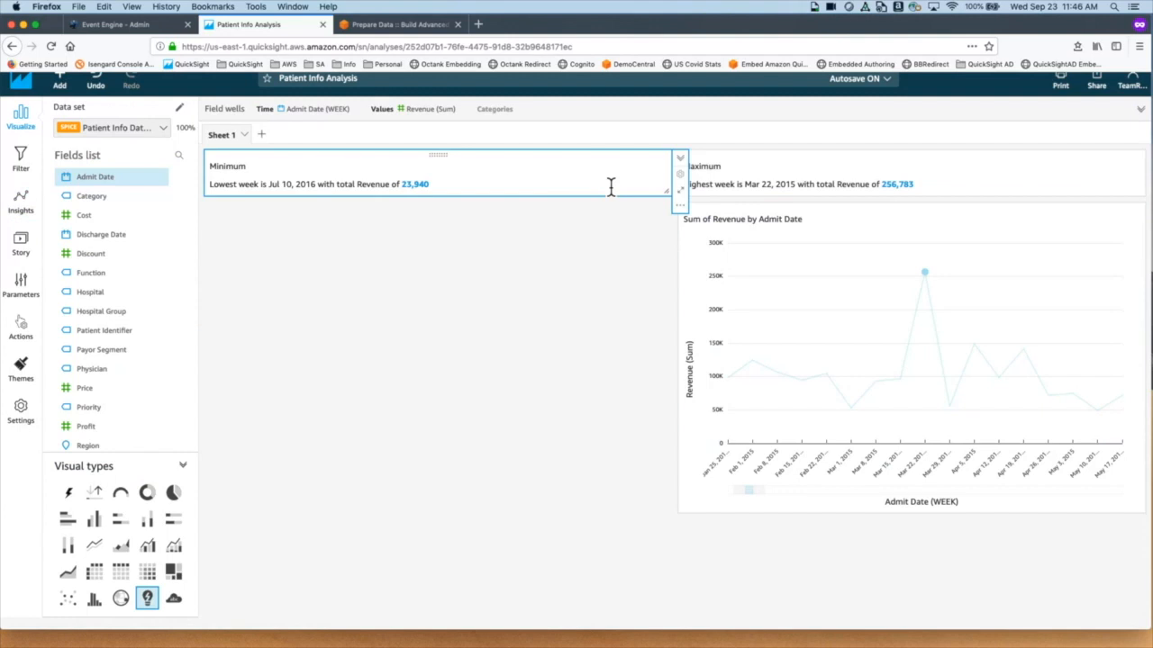
pyautogui.click(681, 205)
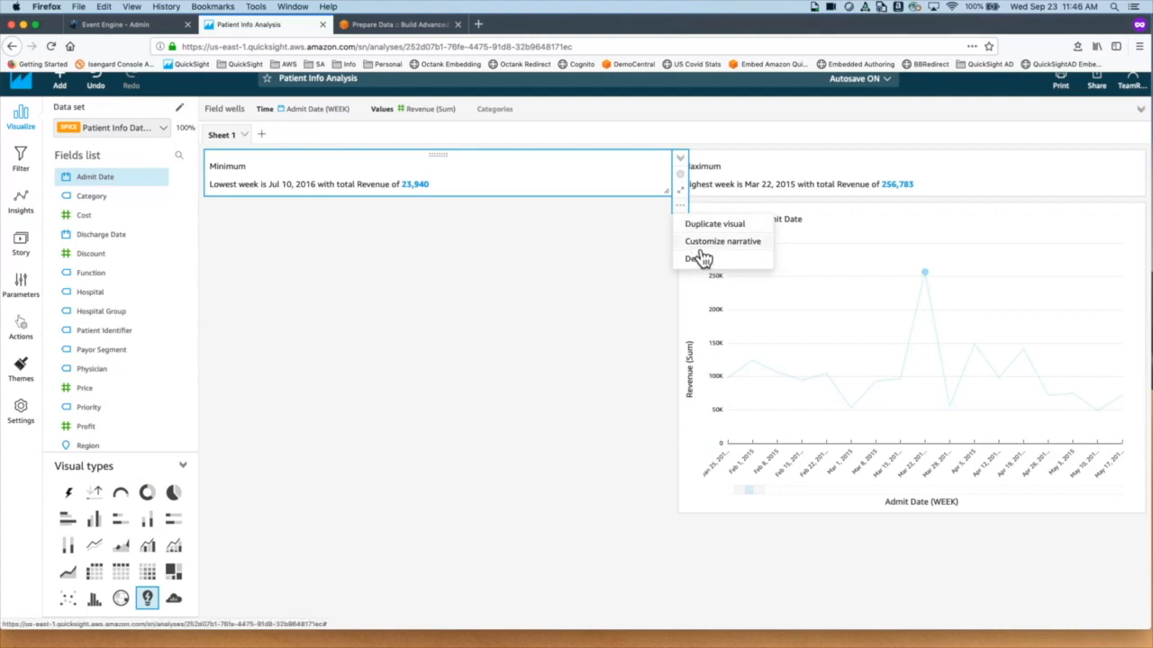
# Step: In the Minimum narrative, replace the word 'Lowest' with 'Minimum Revenue'
pyautogui.click(693, 242)
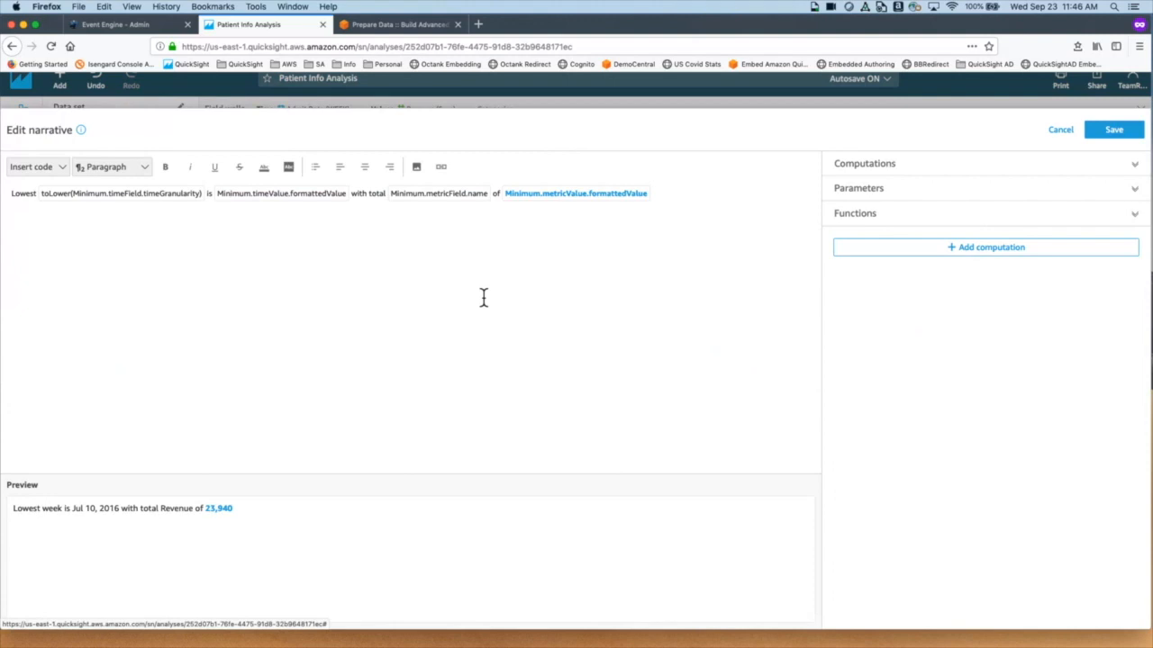
pyautogui.click(668, 202)
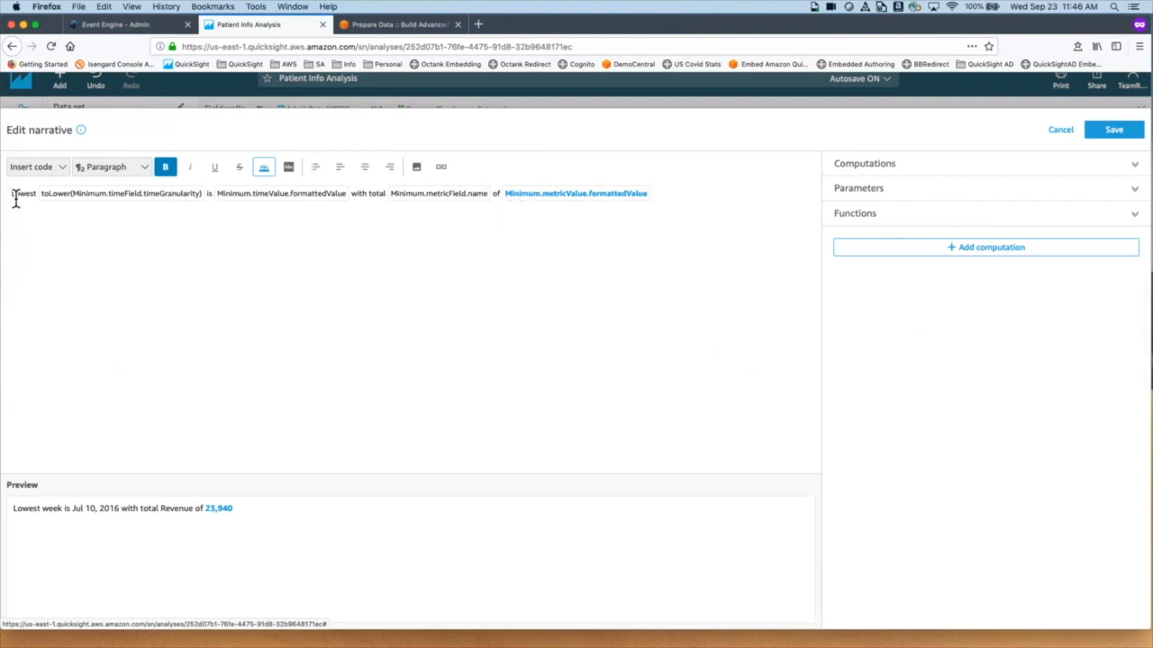
pyautogui.moveTo(13, 199); pyautogui.dragTo(37, 201)
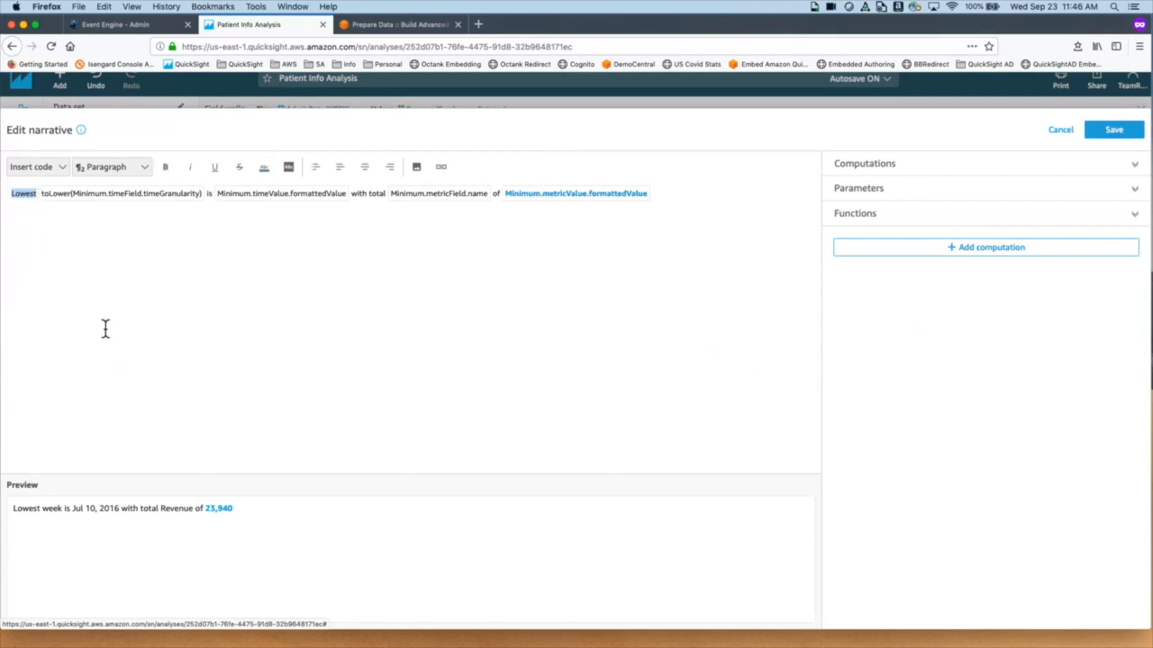
pyautogui.write('Minimum R')
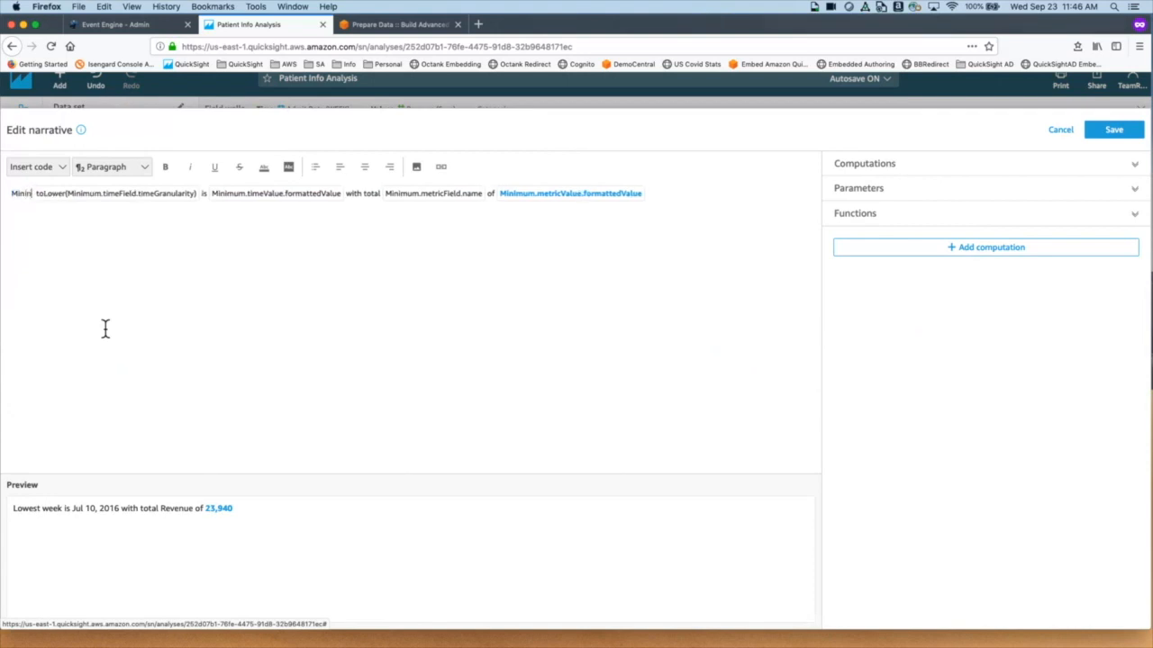
pyautogui.write('evenue')
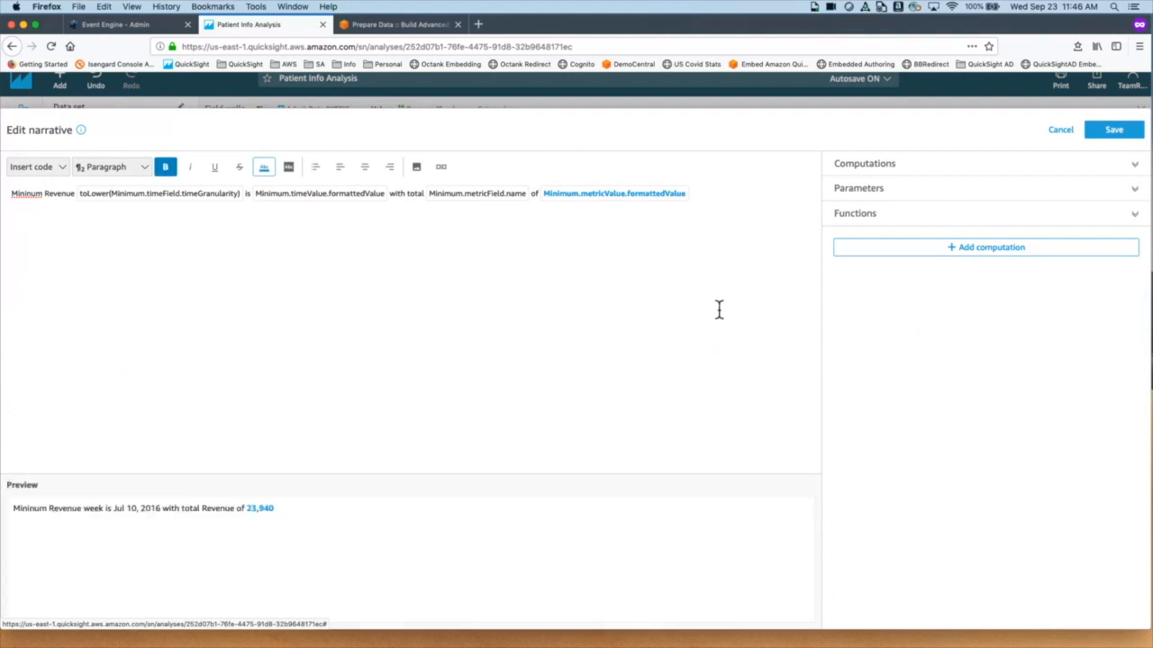
# Step: Colour the minimum revenue value 23,940 red and save the narrative
pyautogui.click(550, 205)
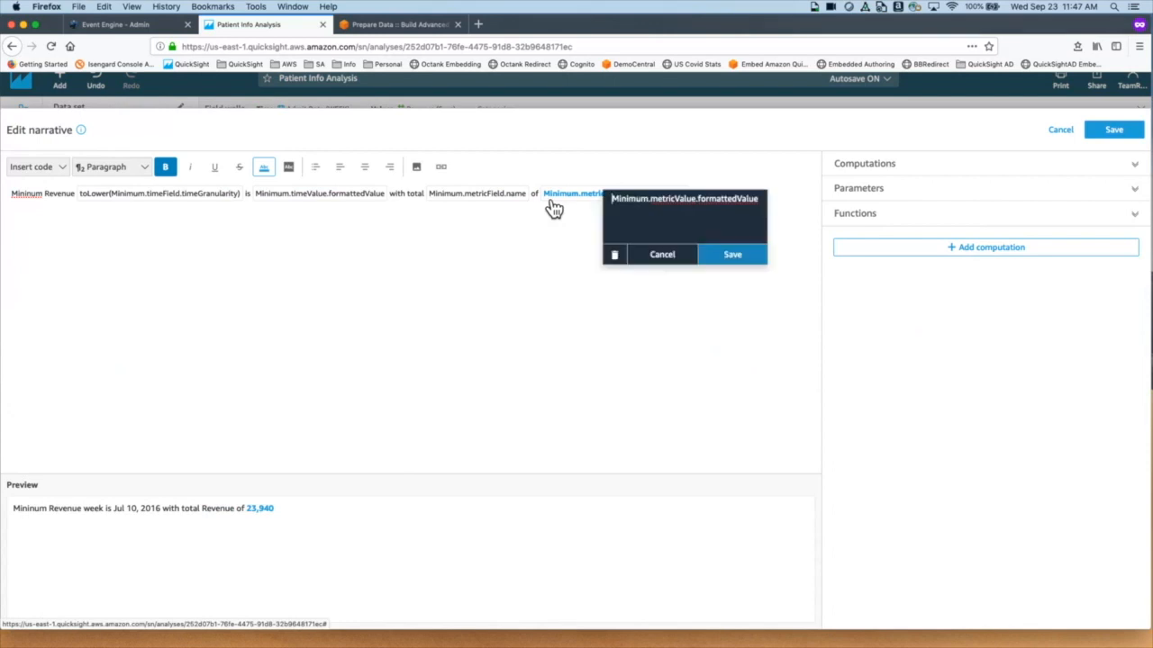
pyautogui.click(568, 276)
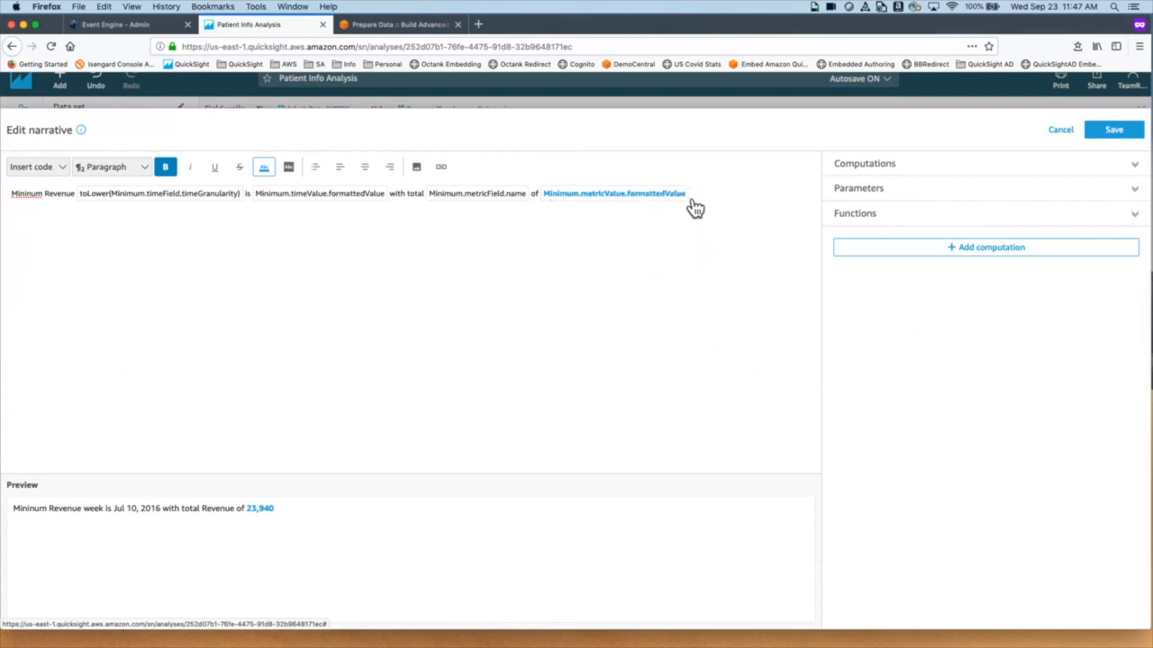
pyautogui.moveTo(690, 204); pyautogui.dragTo(548, 205)
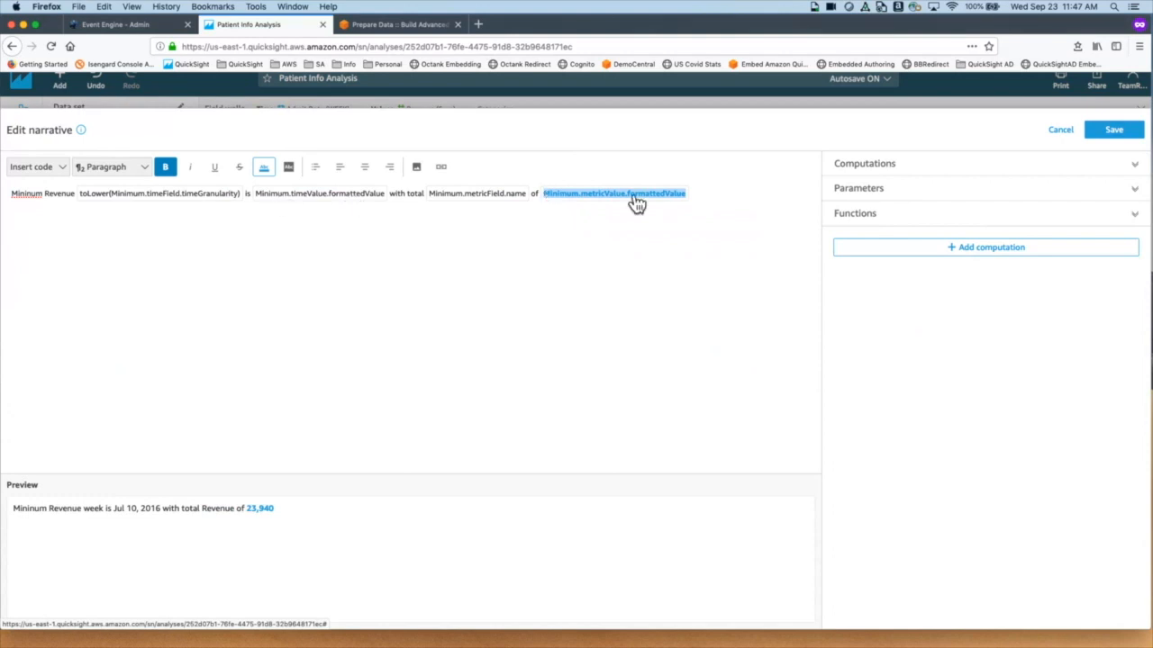
pyautogui.click(268, 173)
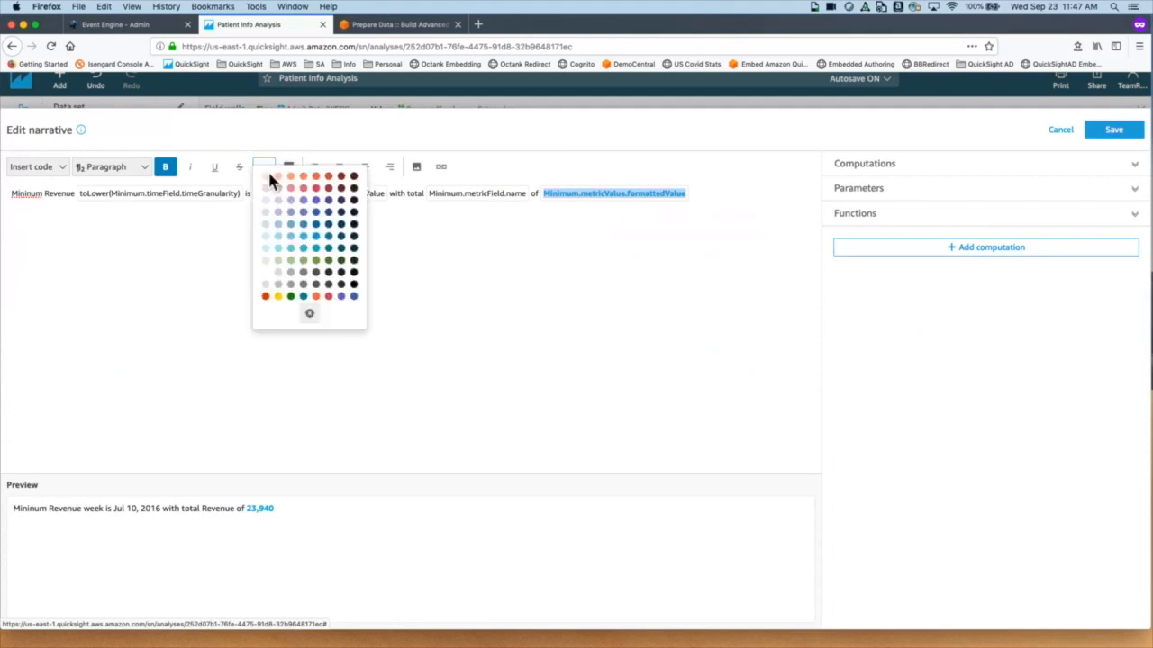
pyautogui.click(266, 297)
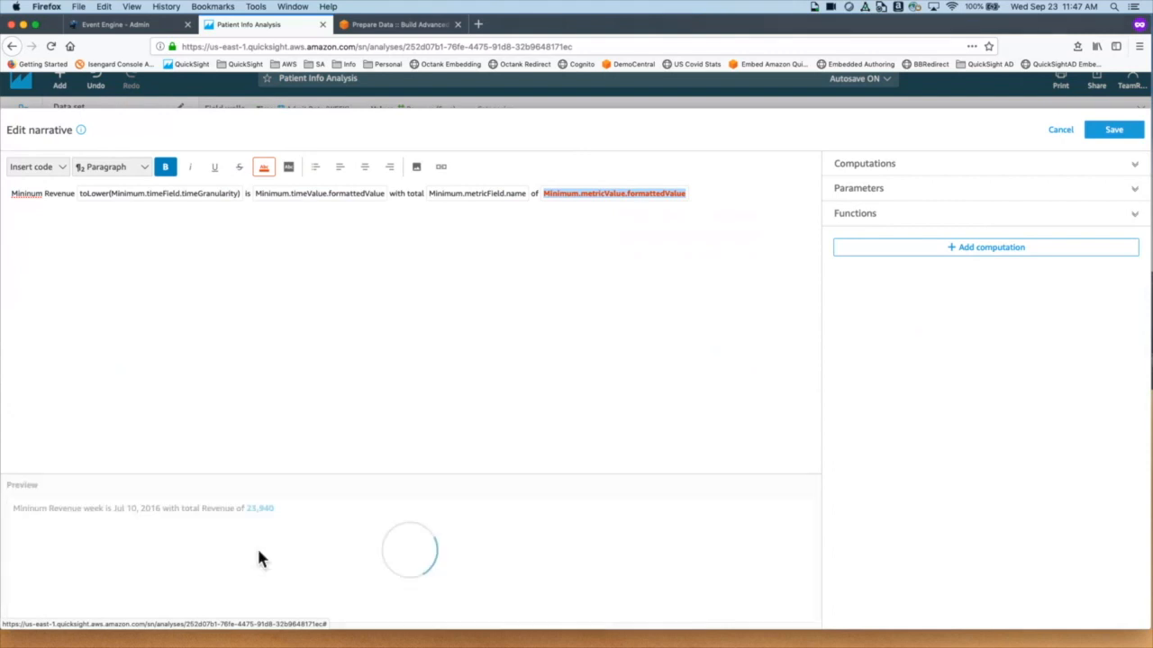
pyautogui.click(1117, 131)
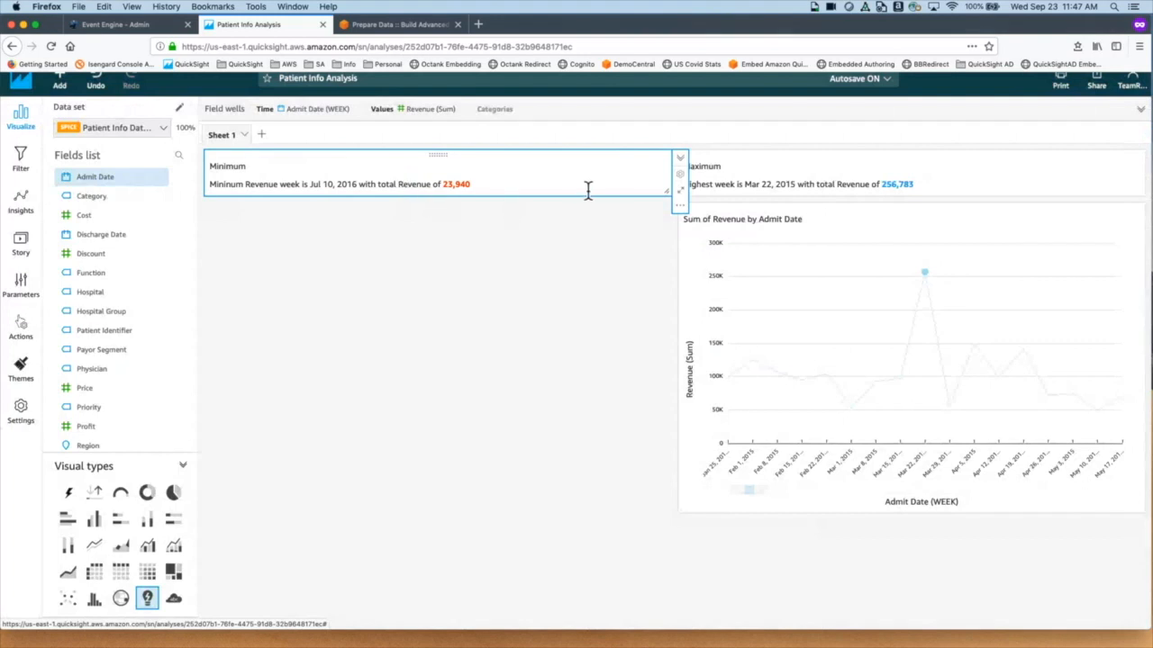
pyautogui.click(1123, 186)
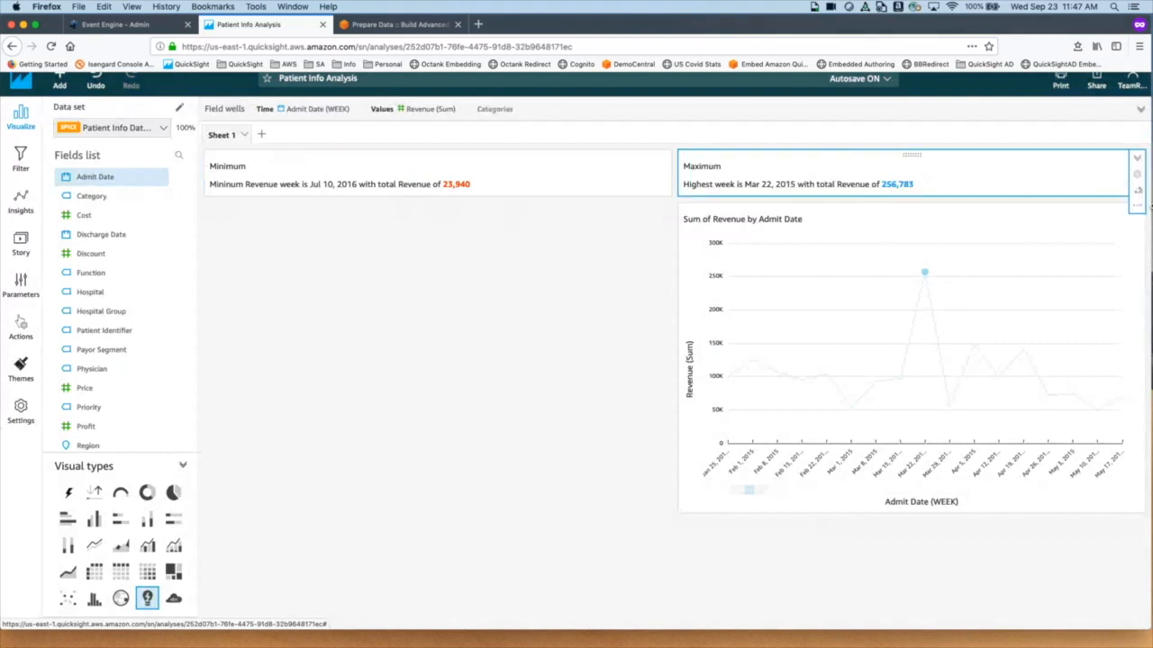
# Step: Colour the Maximum narrative's revenue value 256,783 green and save the narrative
pyautogui.click(1136, 205)
pyautogui.click(1089, 241)
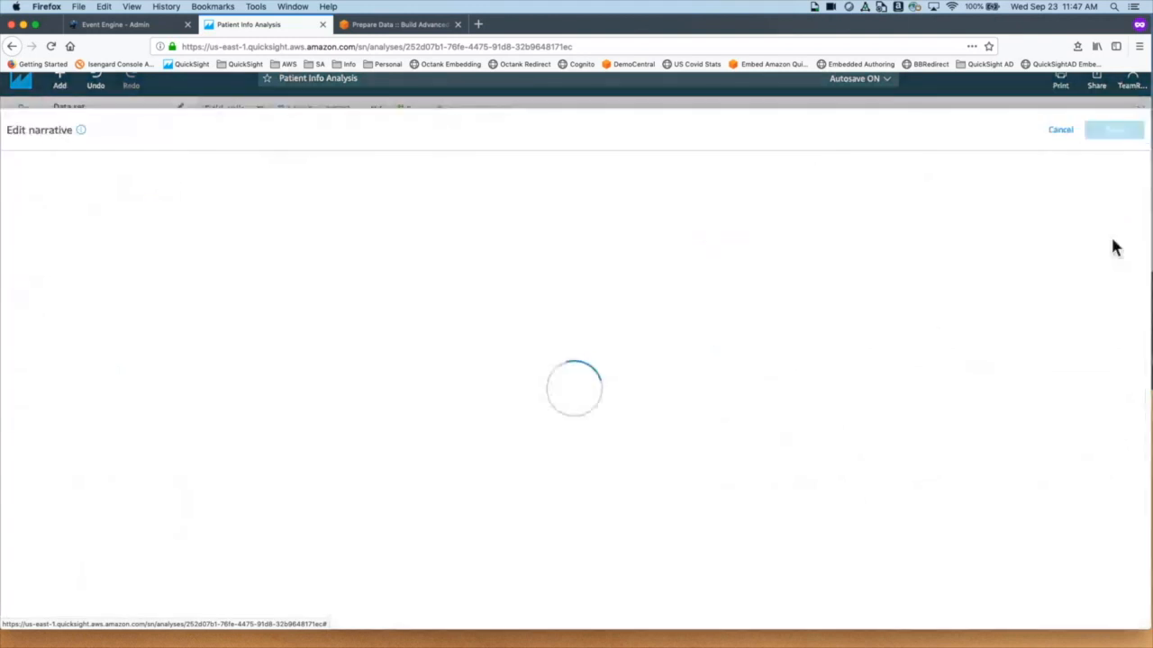
pyautogui.moveTo(664, 208); pyautogui.dragTo(516, 207)
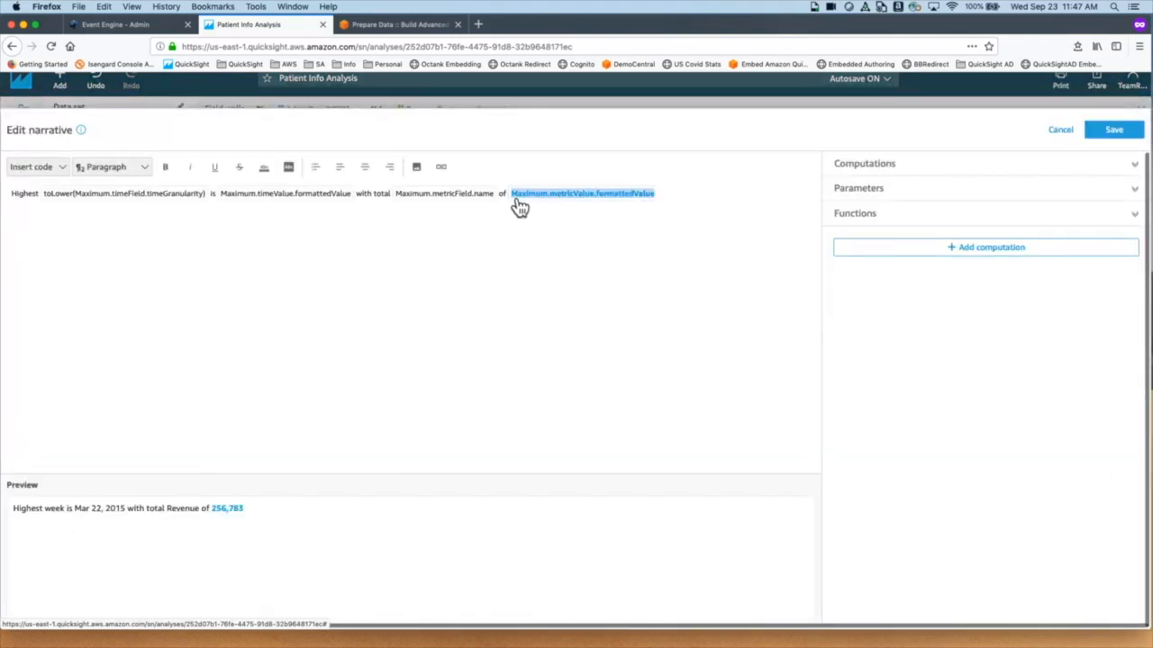
pyautogui.click(269, 171)
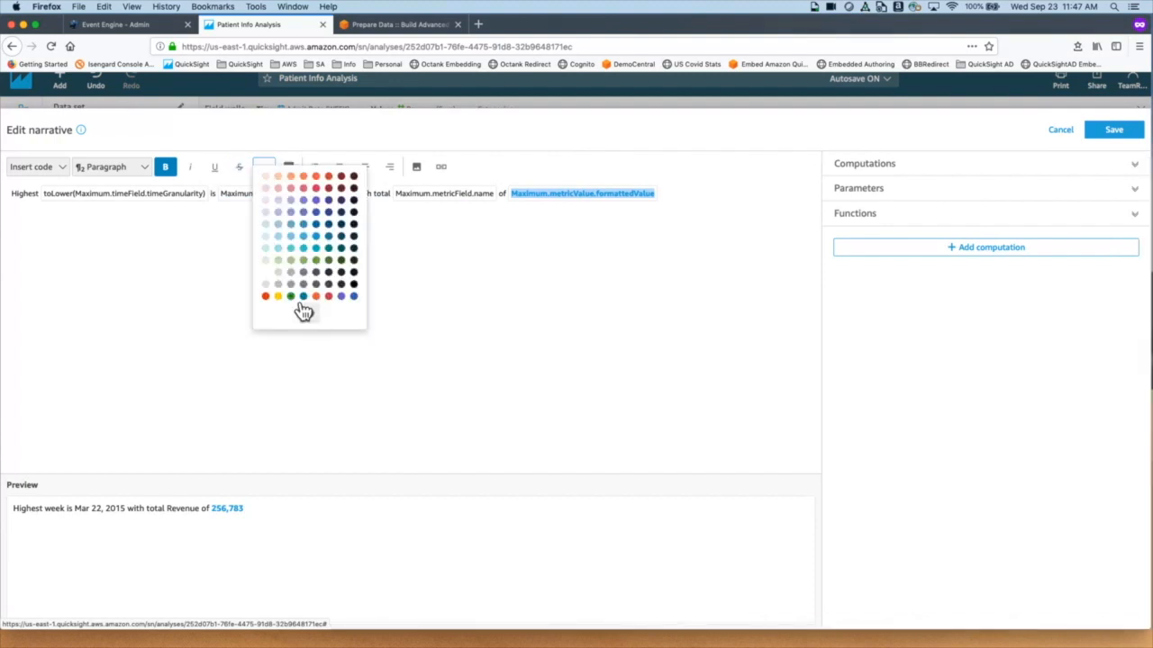
pyautogui.click(314, 261)
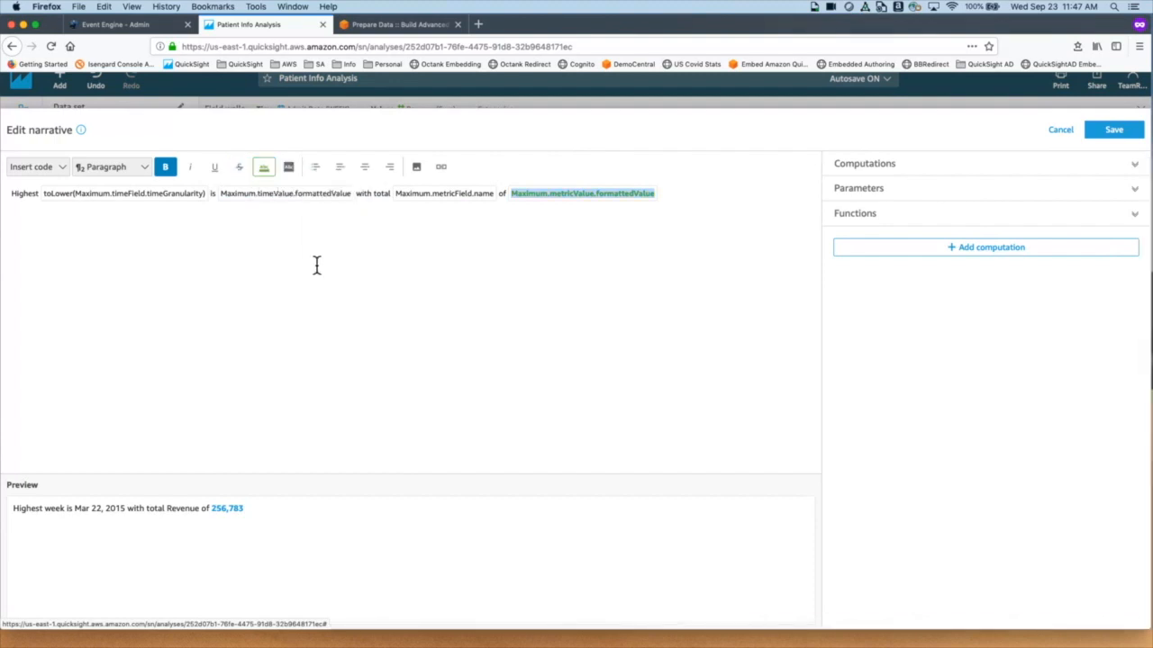
pyautogui.click(1117, 131)
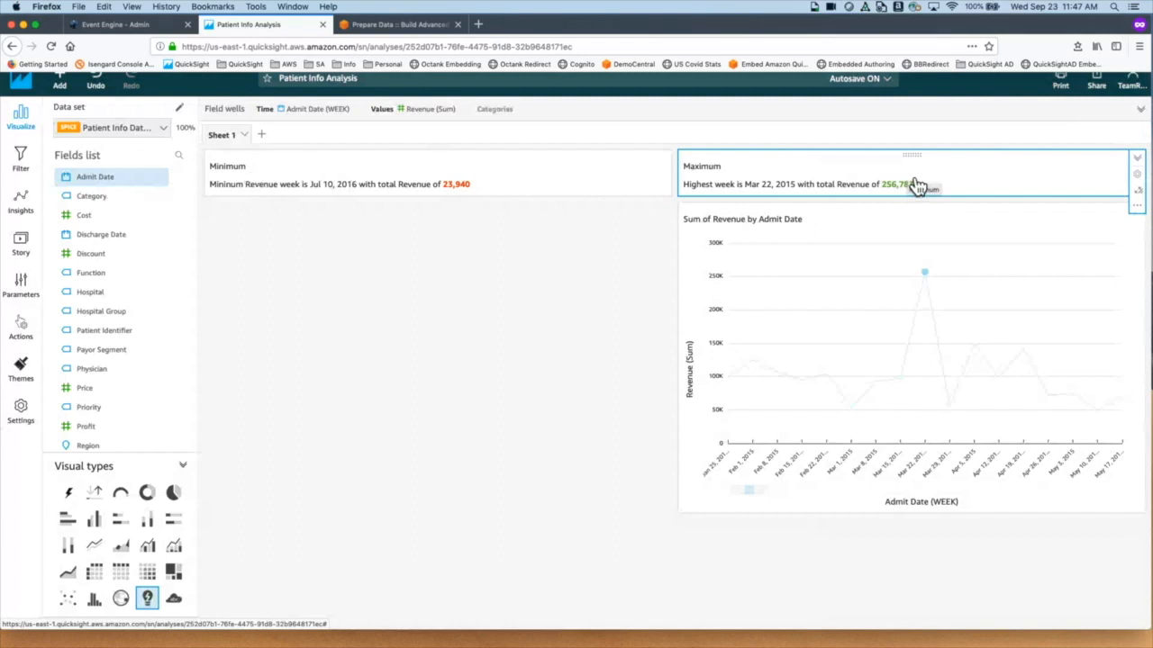
# Step: Turn off Show title for both the Minimum and Maximum narrative visuals
pyautogui.click(663, 172)
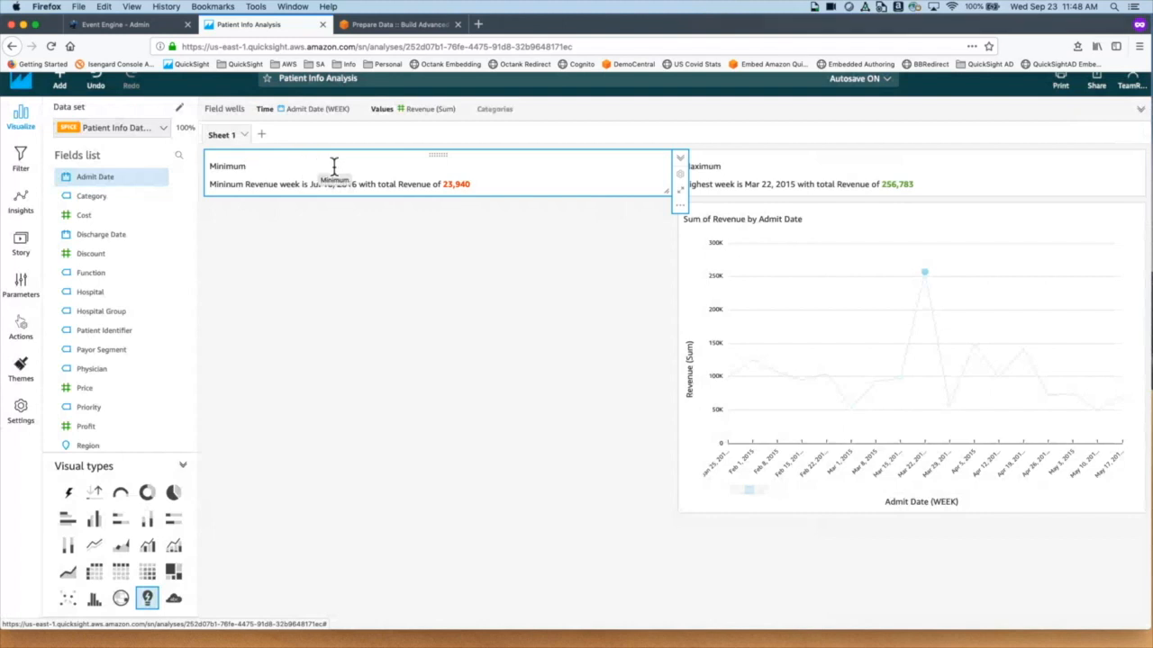
pyautogui.click(692, 188)
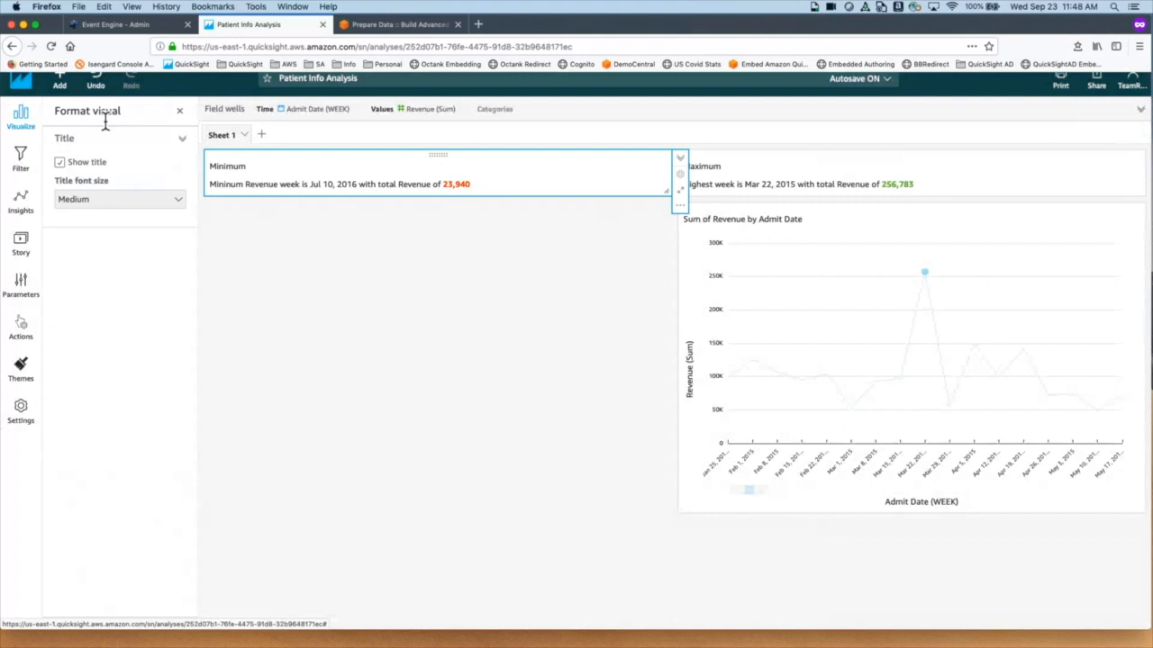
pyautogui.click(69, 171)
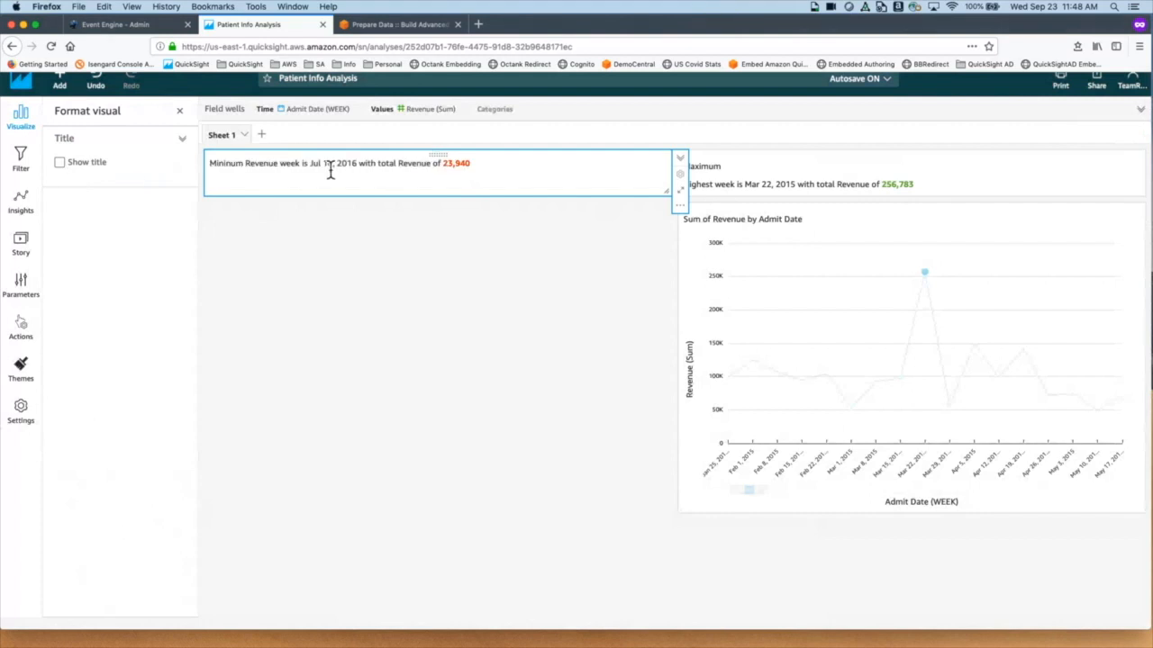
pyautogui.click(839, 172)
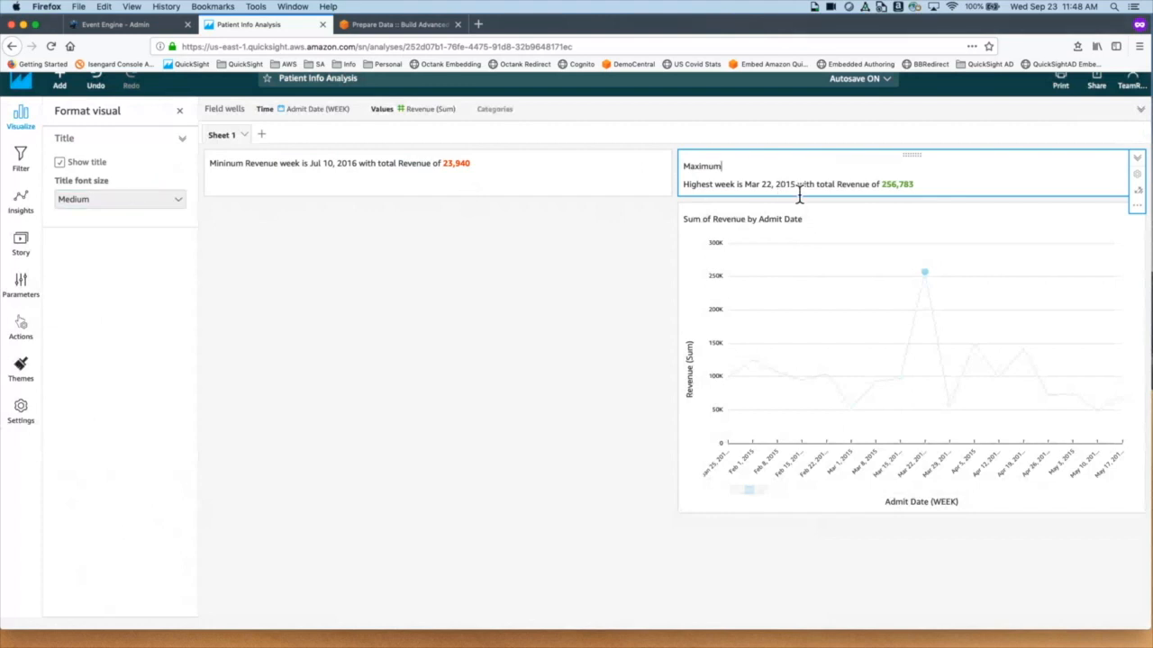
pyautogui.click(72, 171)
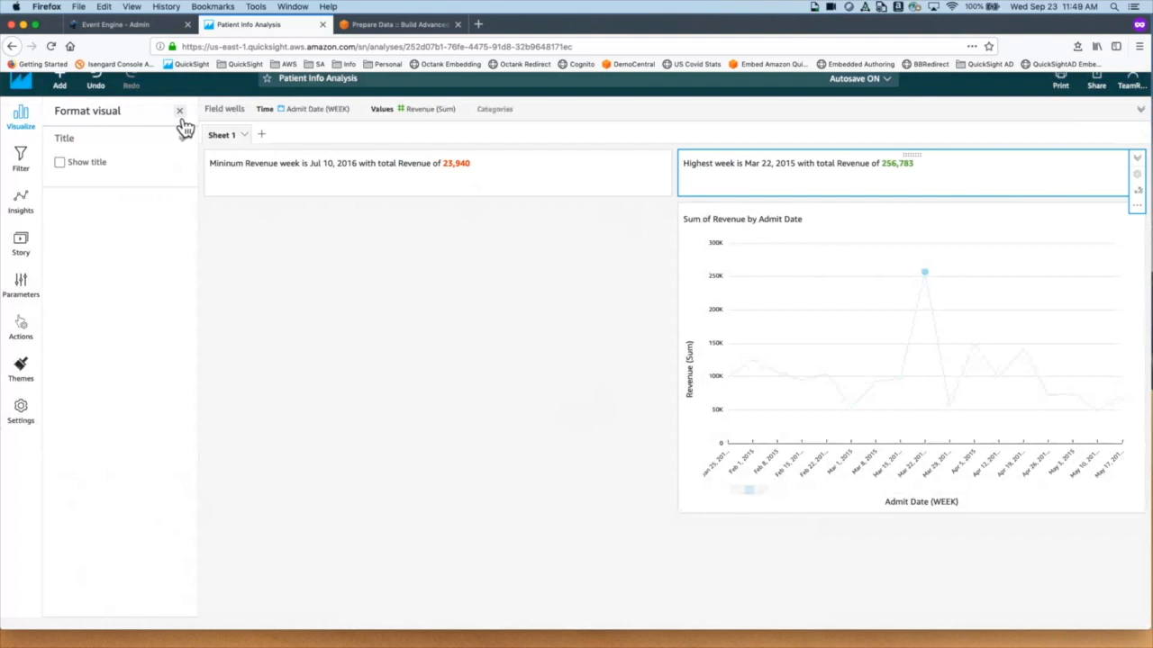
# Step: Give the sheet the title 'Patient Revenue Info' and add a second sheet
pyautogui.scroll(1, 141, 180)
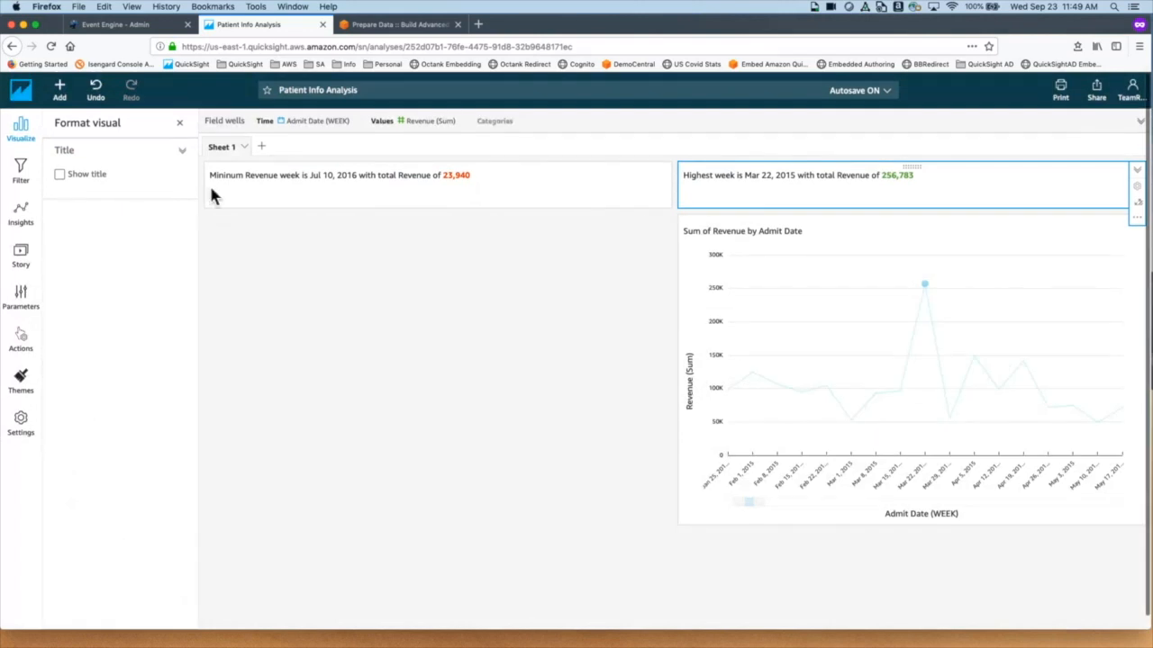
pyautogui.click(72, 106)
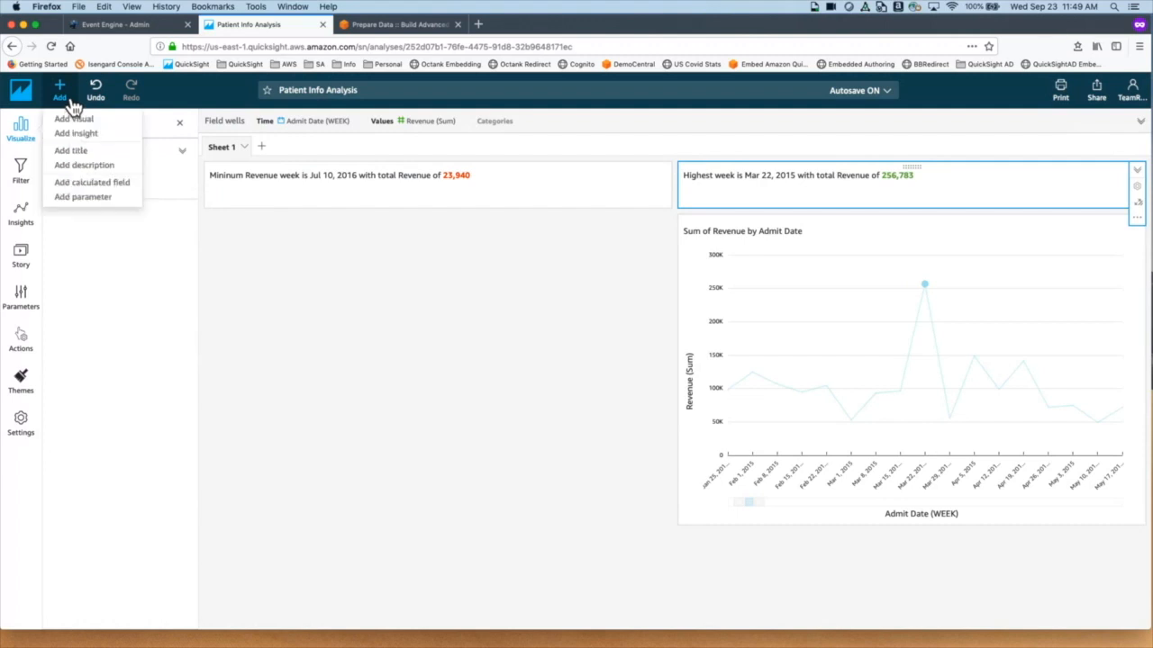
pyautogui.click(91, 153)
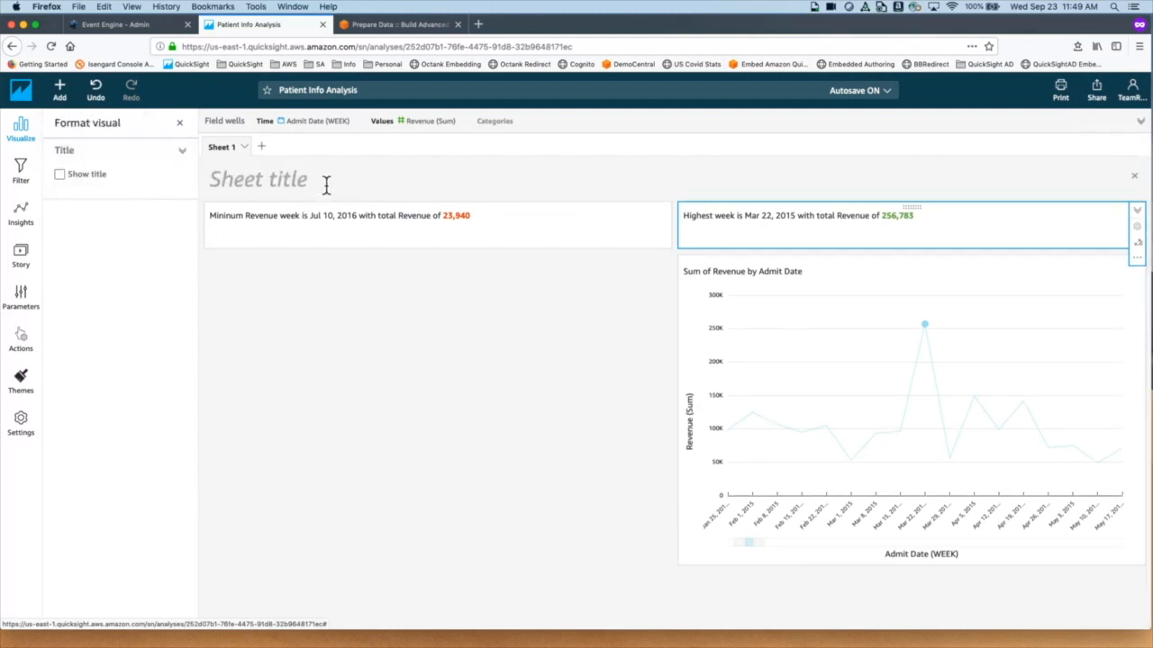
pyautogui.write('Pa')
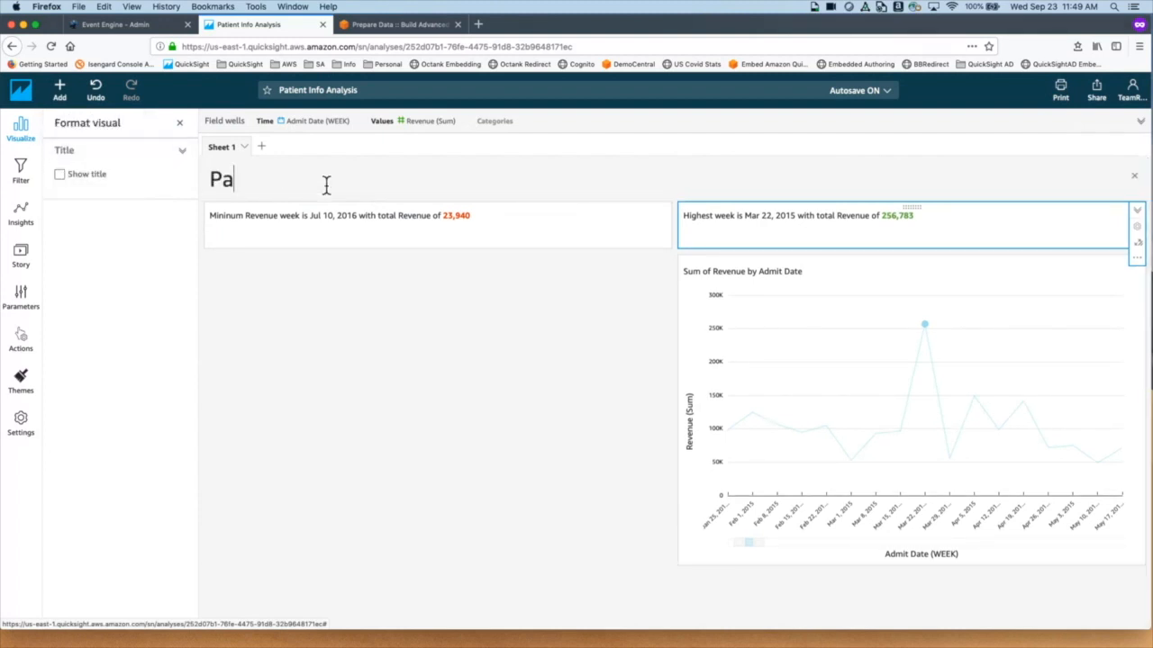
pyautogui.write('tient Rev')
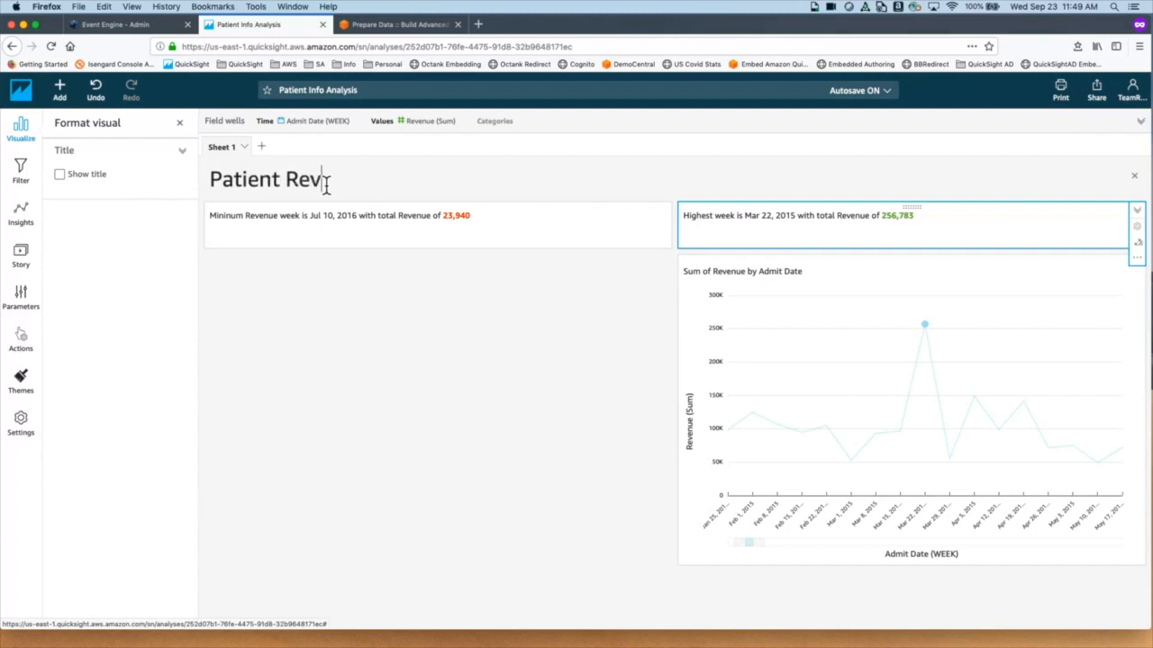
pyautogui.write('enue Info')
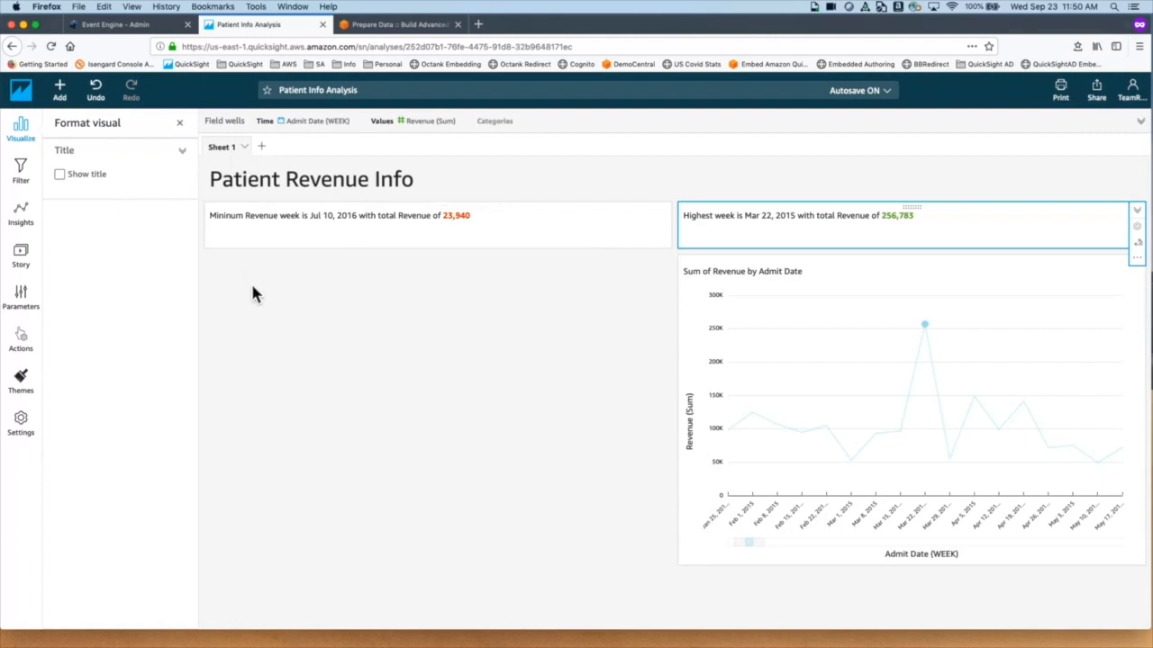
pyautogui.click(262, 148)
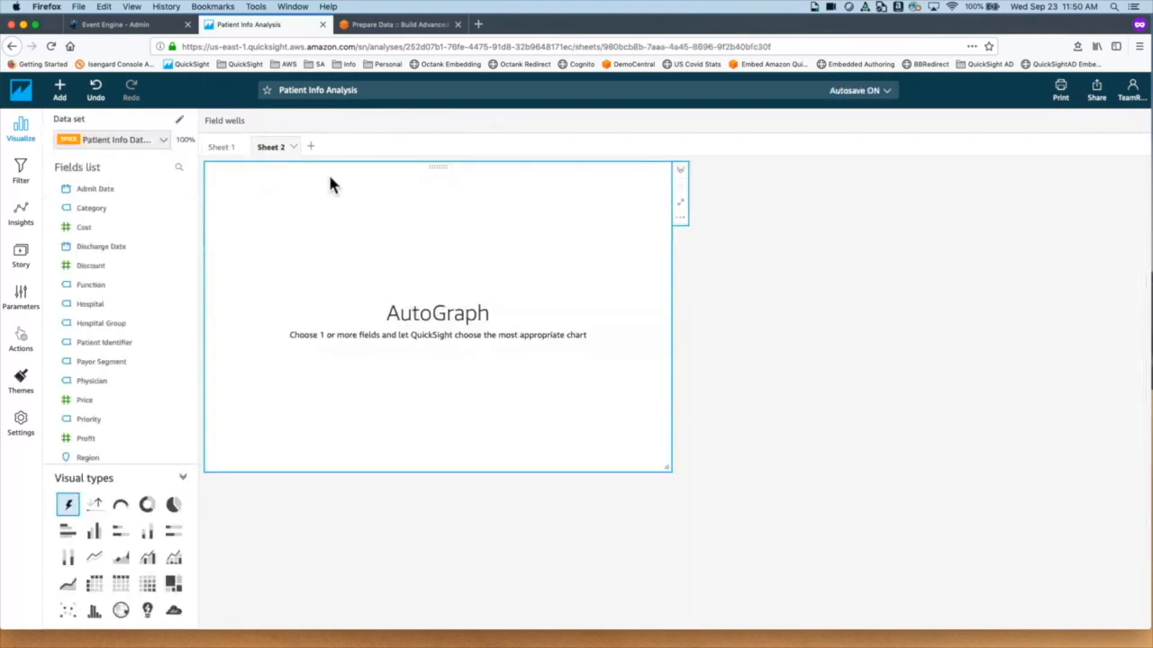
# Step: Rename Sheet 1 to 'Summary' and Sheet 2 to 'Anomaly'
pyautogui.doubleClick(237, 153)
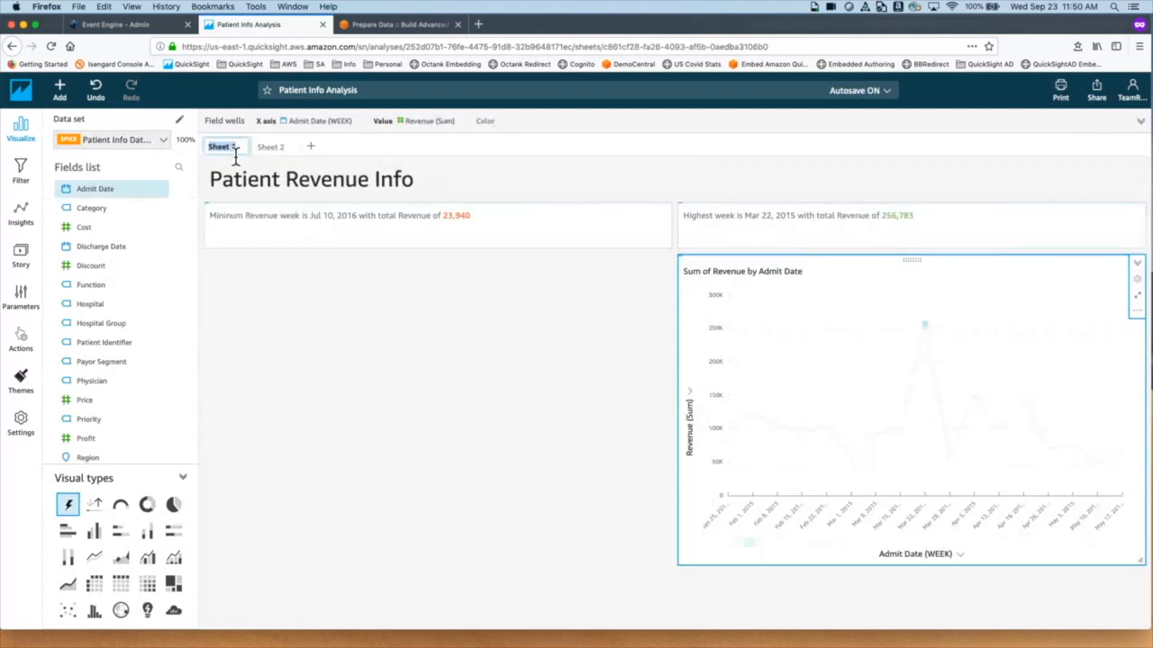
pyautogui.write('Summary')
pyautogui.press('Return')
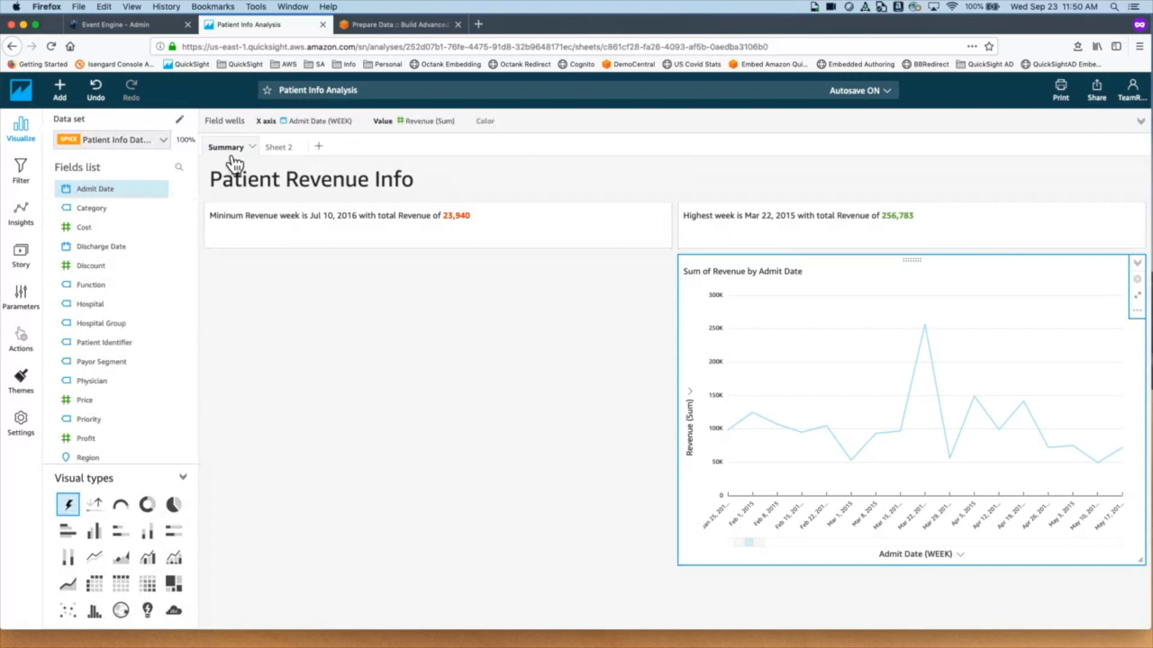
pyautogui.click(283, 155)
pyautogui.doubleClick(277, 152)
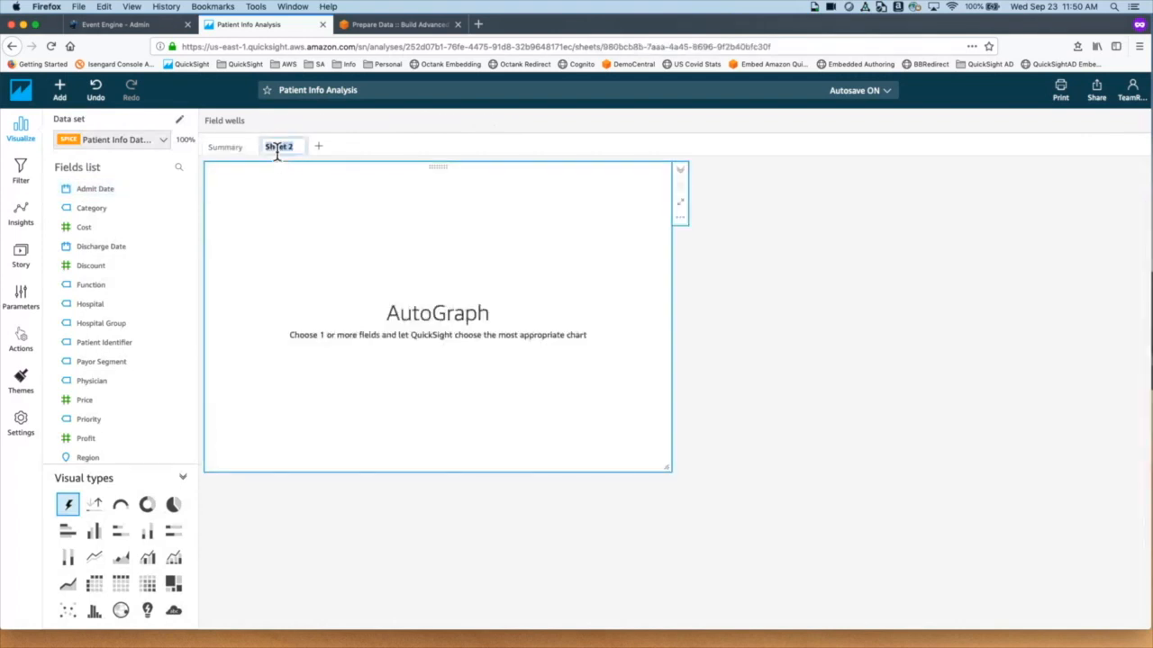
pyautogui.write('A')
pyautogui.write('noma')
pyautogui.write('ay')
pyautogui.press('BackSpace')
pyautogui.press('BackSpace')
pyautogui.press('BackSpace')
pyautogui.press('BackSpace')
pyautogui.write('aly')
pyautogui.press('Return')
# Step: Delete the empty AutoGraph visual from the Anomaly sheet and bring up the Add menu
pyautogui.click(680, 218)
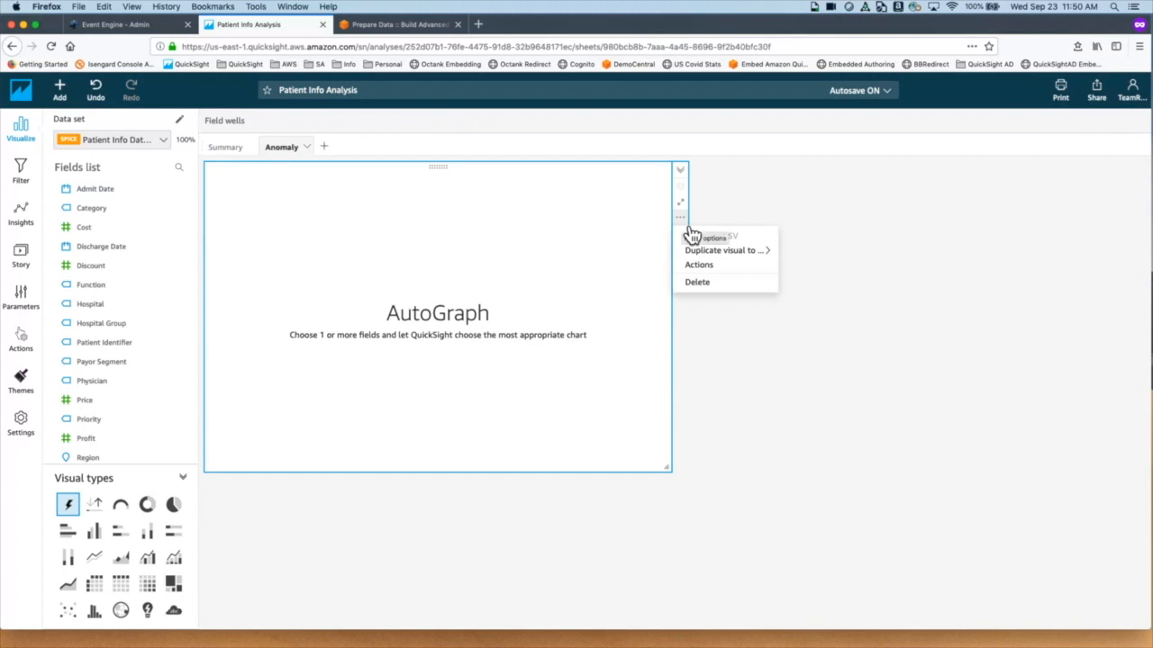
pyautogui.click(698, 283)
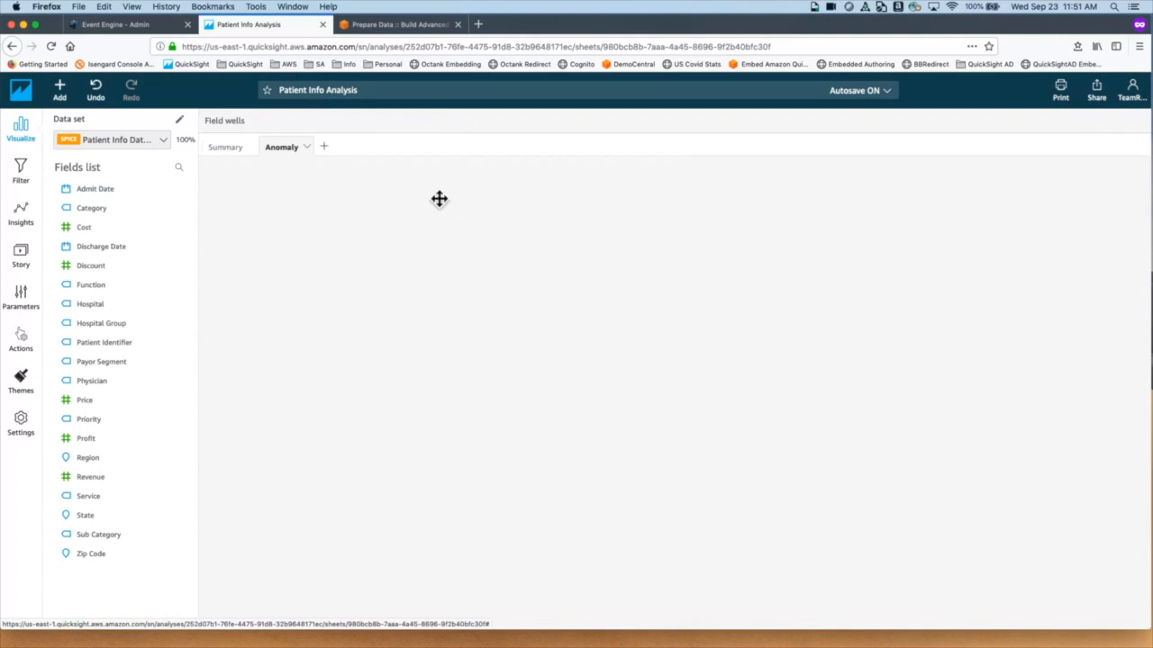
pyautogui.click(79, 108)
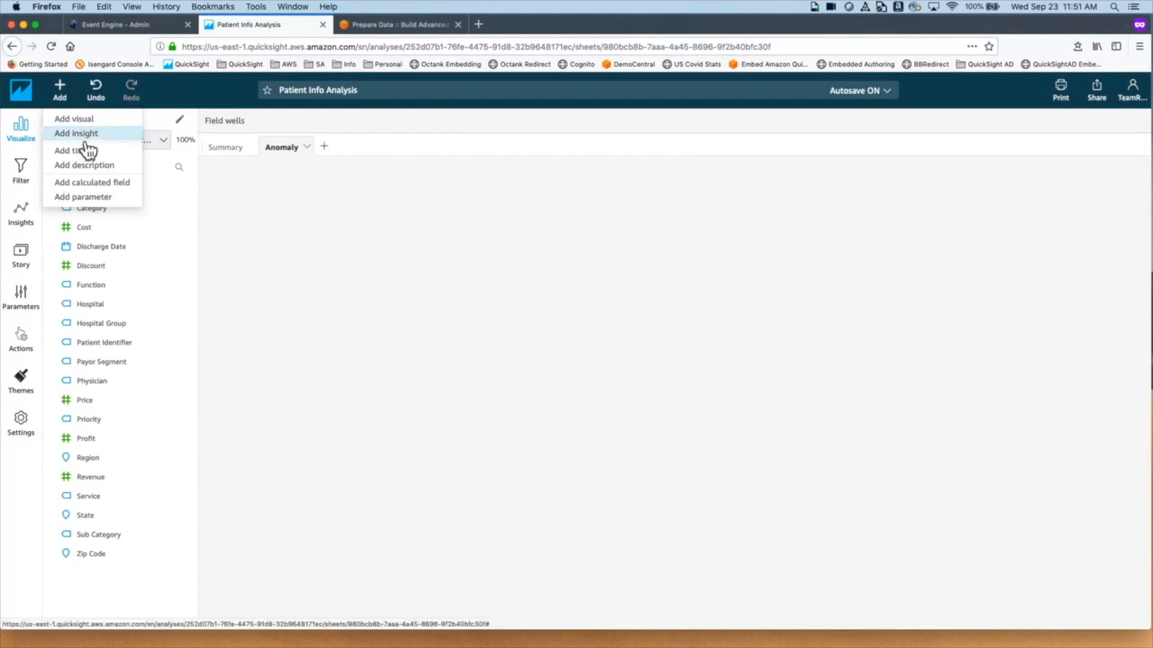
# Step: Add an insight with the Anomaly detection computation type to the Anomaly sheet
pyautogui.click(86, 136)
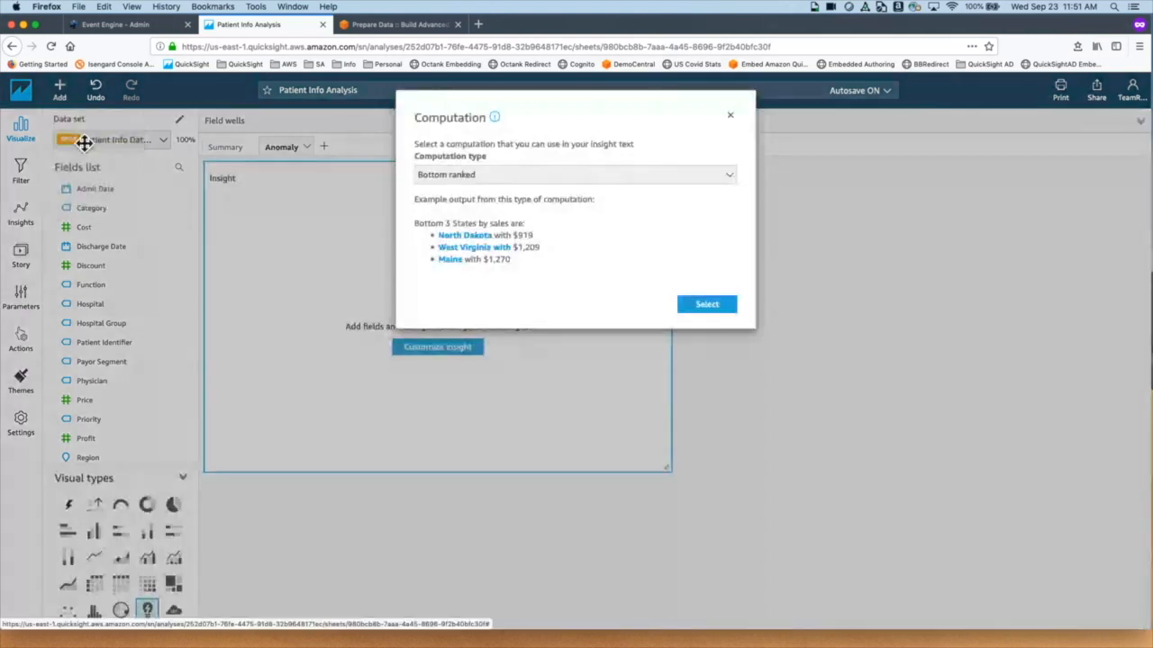
pyautogui.click(516, 184)
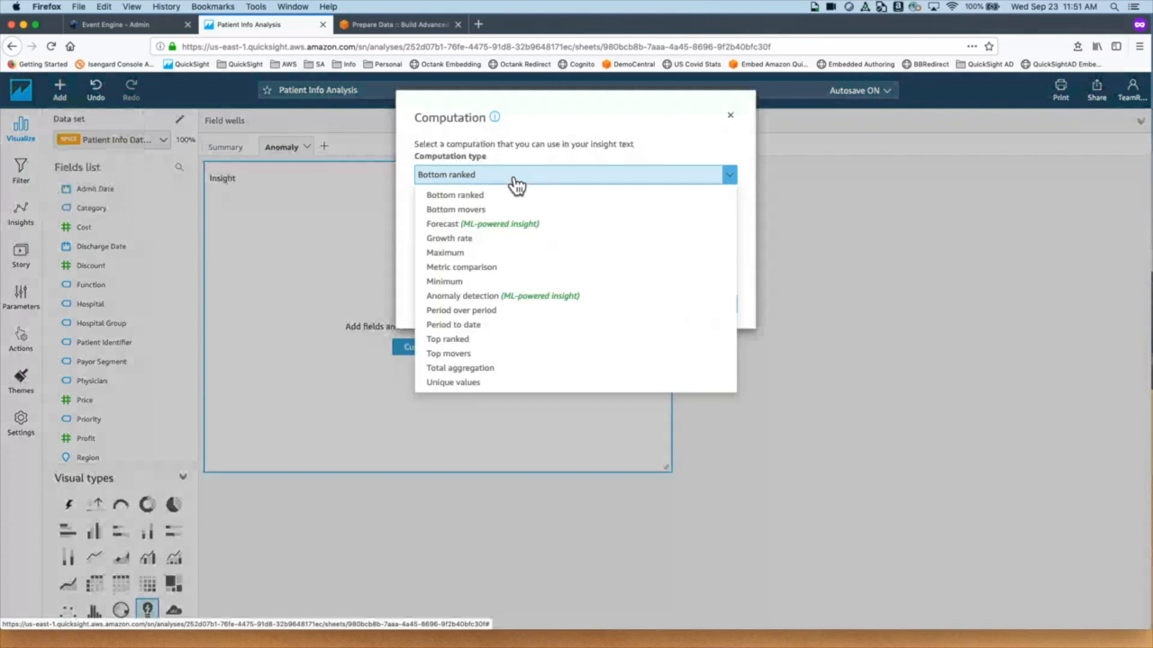
pyautogui.click(496, 300)
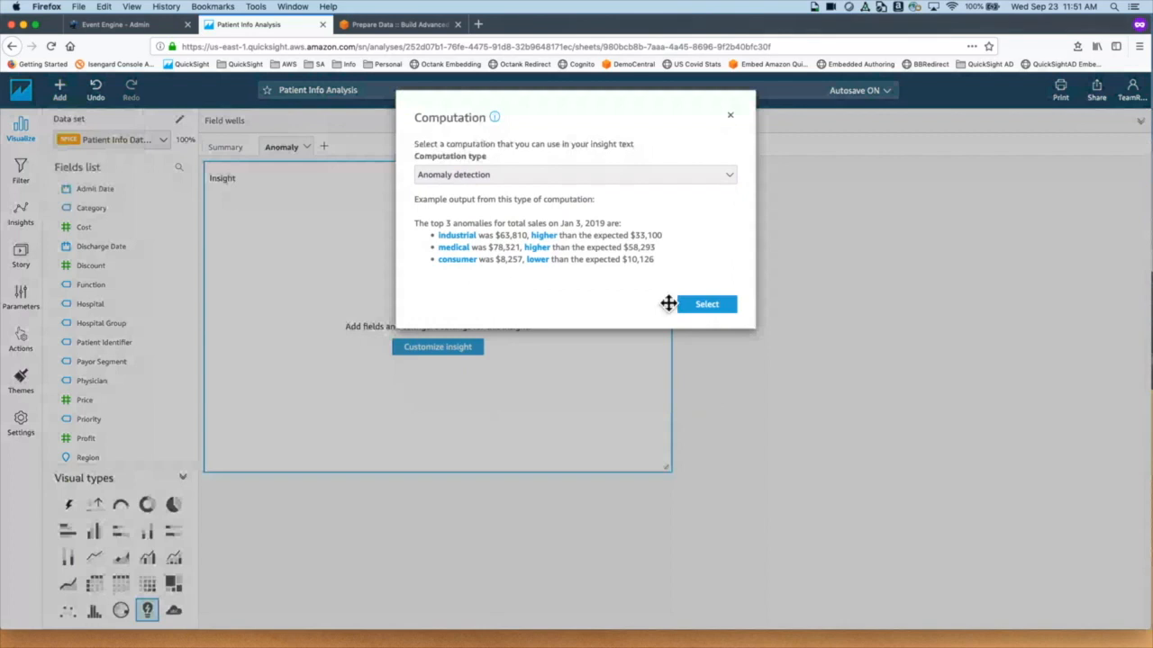
pyautogui.click(708, 306)
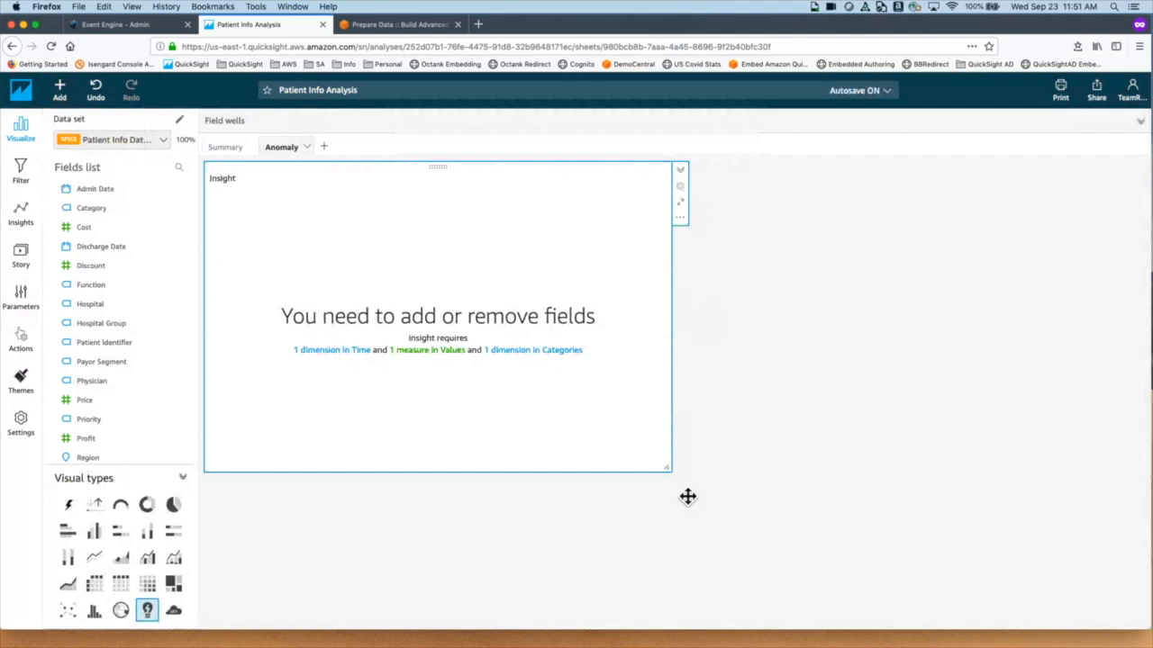
# Step: Assign Admit Date as time, Category as category and Revenue as value to the anomaly insight
pyautogui.click(121, 200)
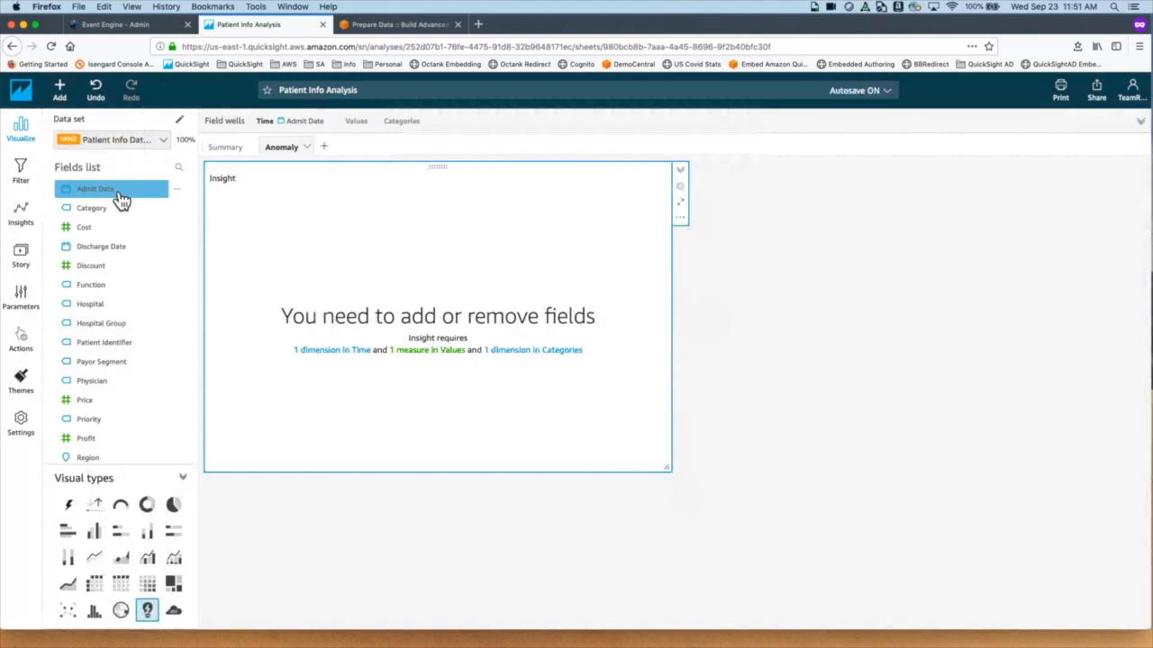
pyautogui.click(108, 213)
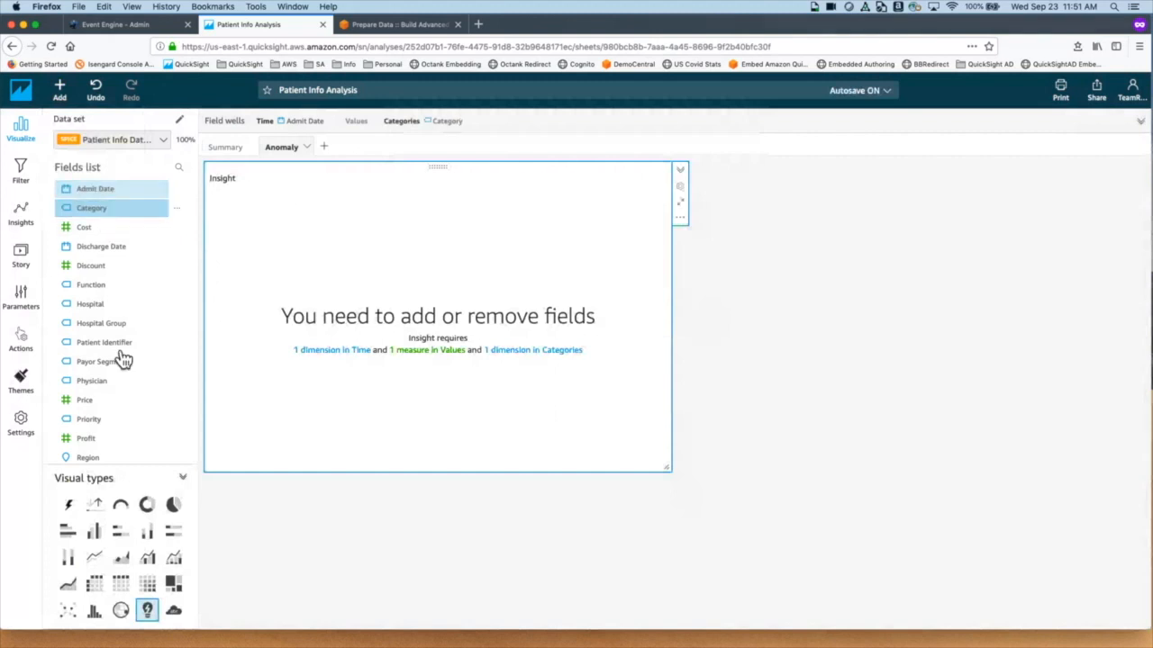
pyautogui.scroll(-3, 126, 405)
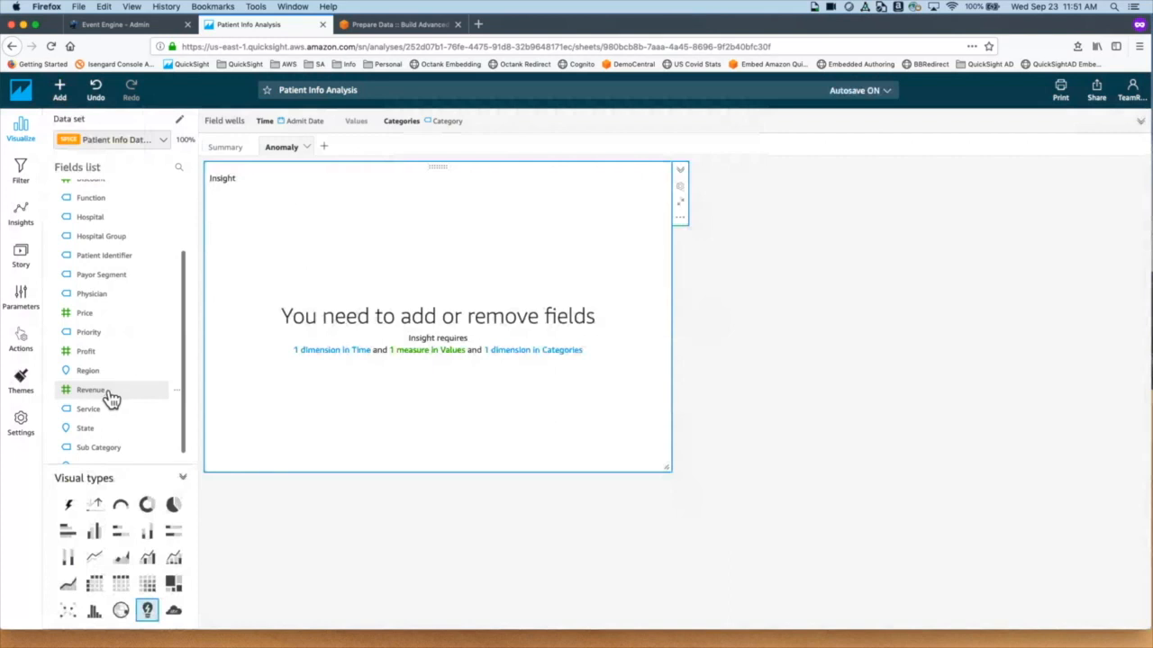
pyautogui.click(108, 396)
pyautogui.scroll(3, 129, 304)
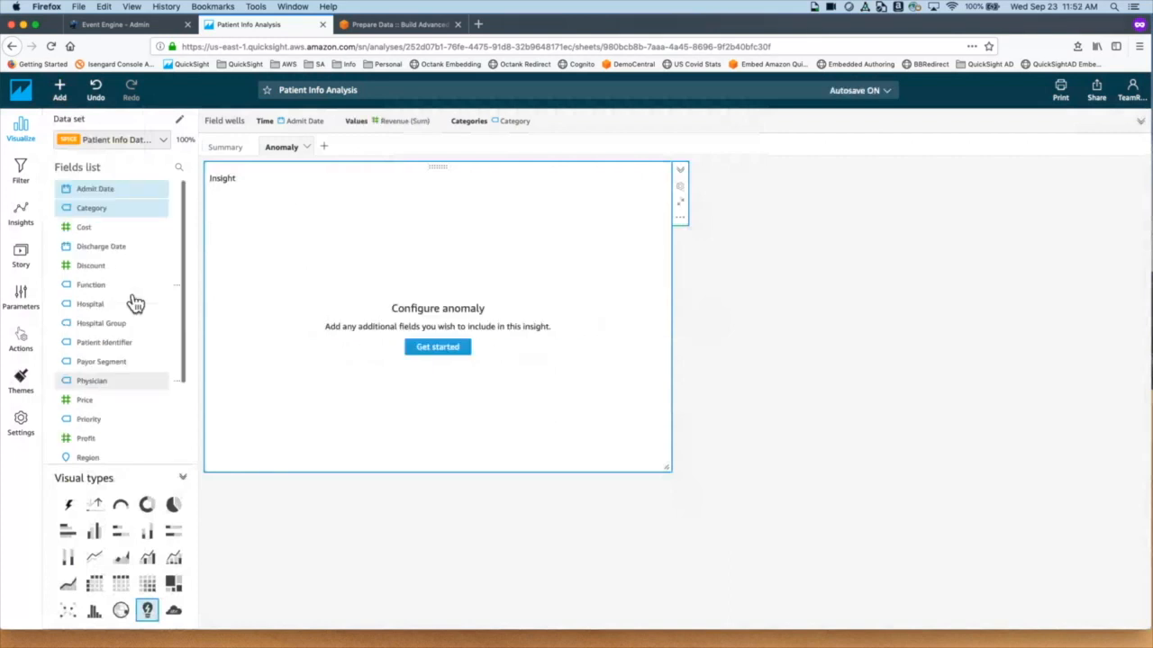
pyautogui.scroll(-3, 135, 303)
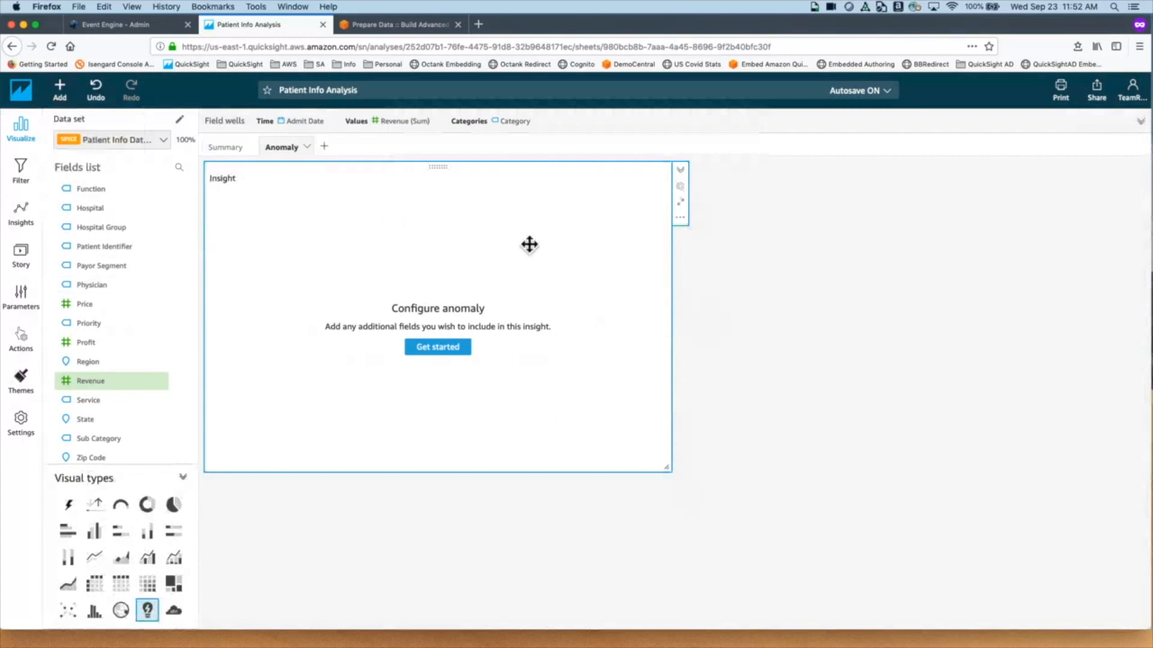
# Step: Review the anomaly detection defaults (3 anomalies, Medium and above, [ALL]) and list contribution analysis fields
pyautogui.click(460, 355)
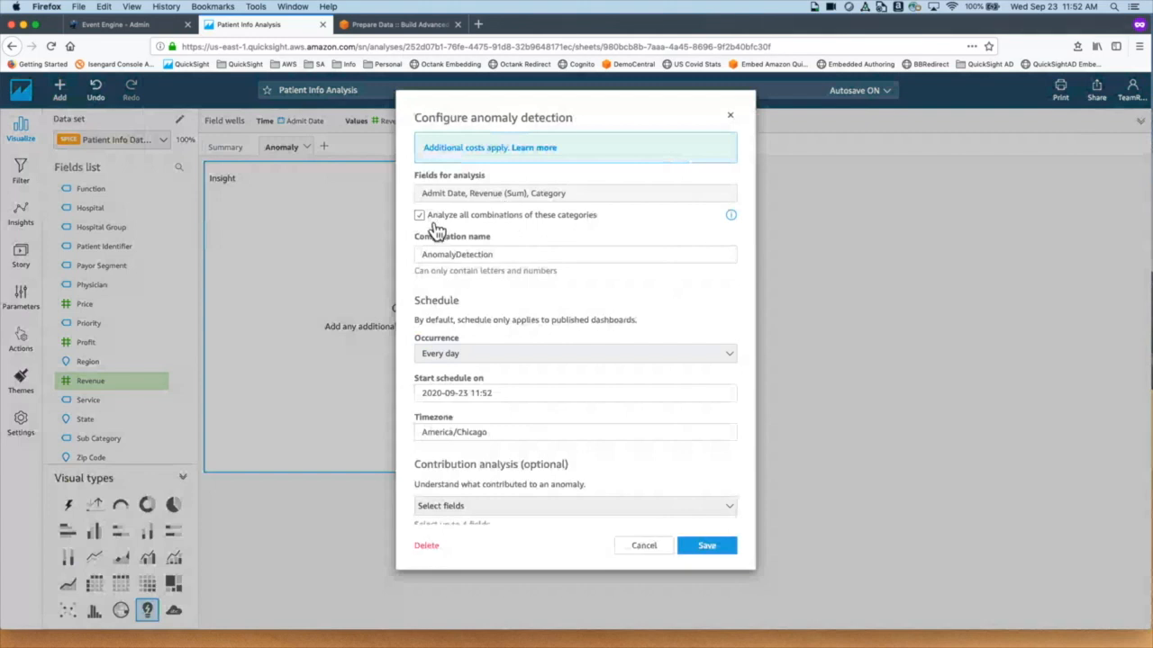
pyautogui.scroll(-2, 600, 295)
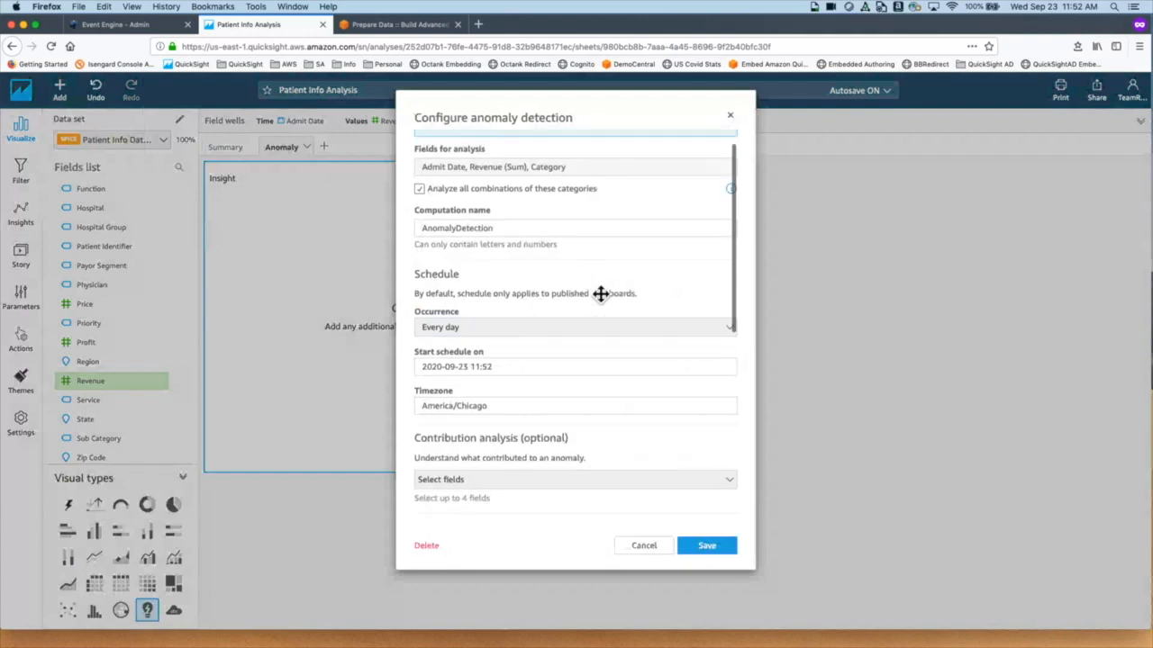
pyautogui.scroll(-4, 601, 295)
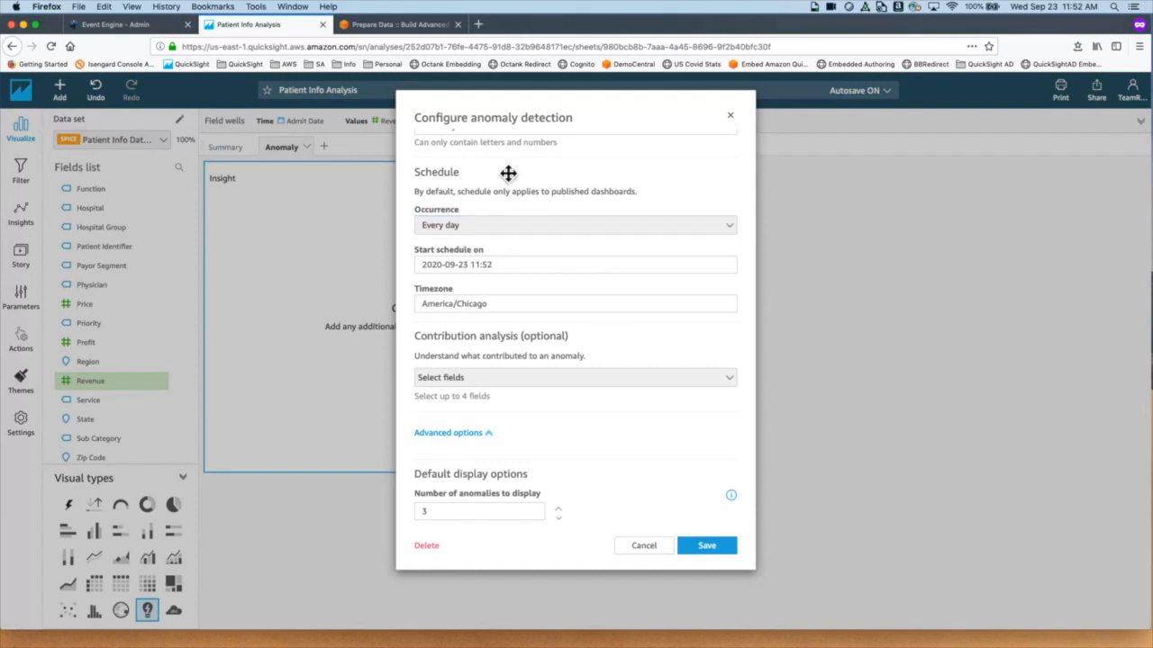
pyautogui.scroll(-1, 521, 271)
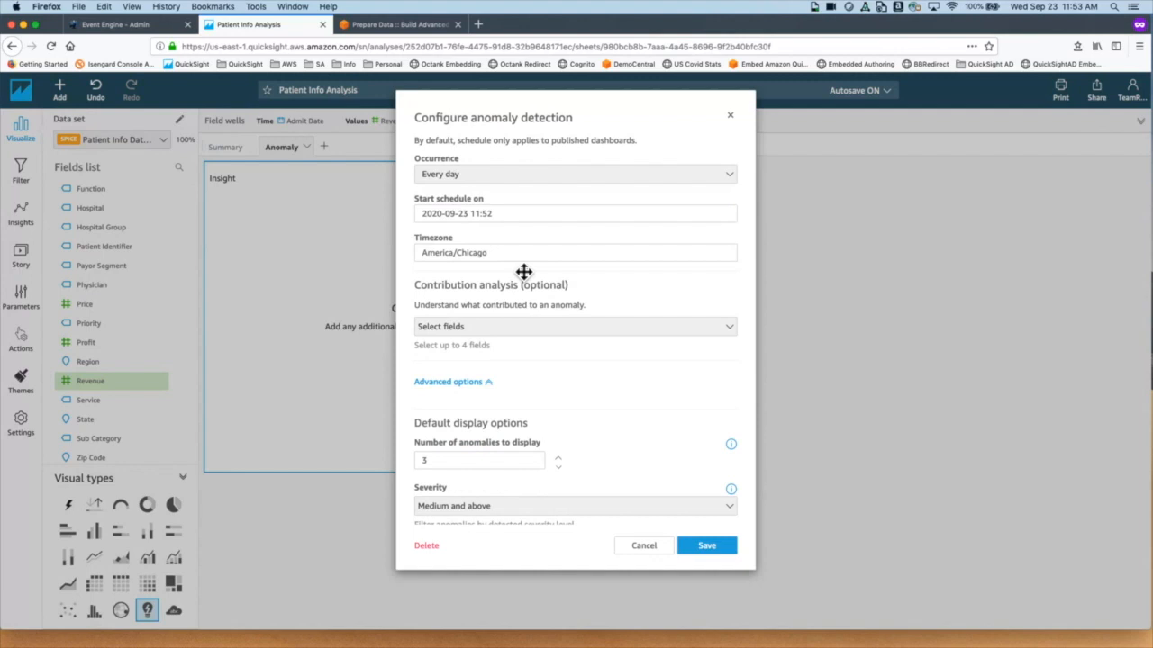
pyautogui.scroll(-1, 523, 272)
pyautogui.scroll(-2, 523, 272)
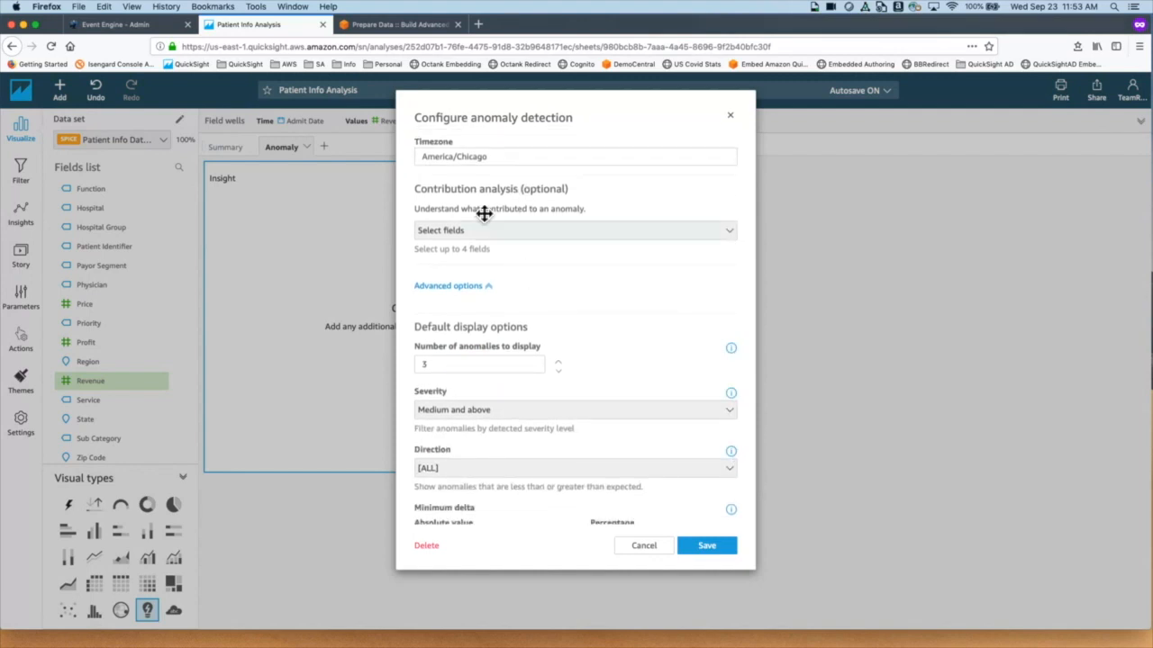
pyautogui.scroll(-2, 492, 266)
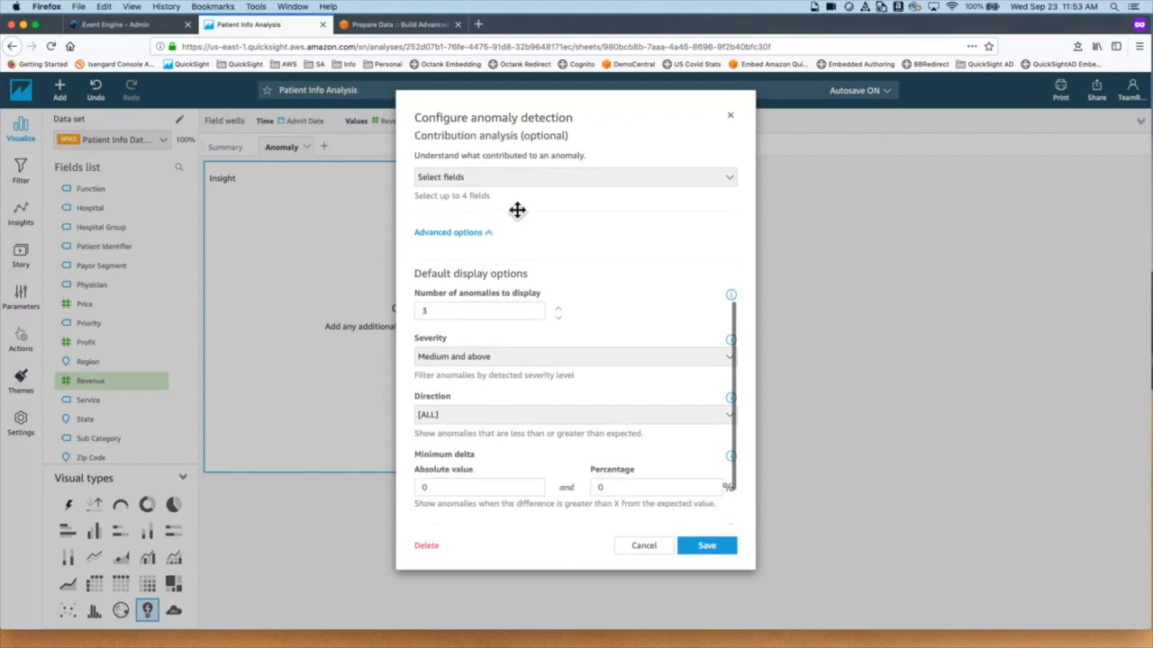
pyautogui.click(526, 187)
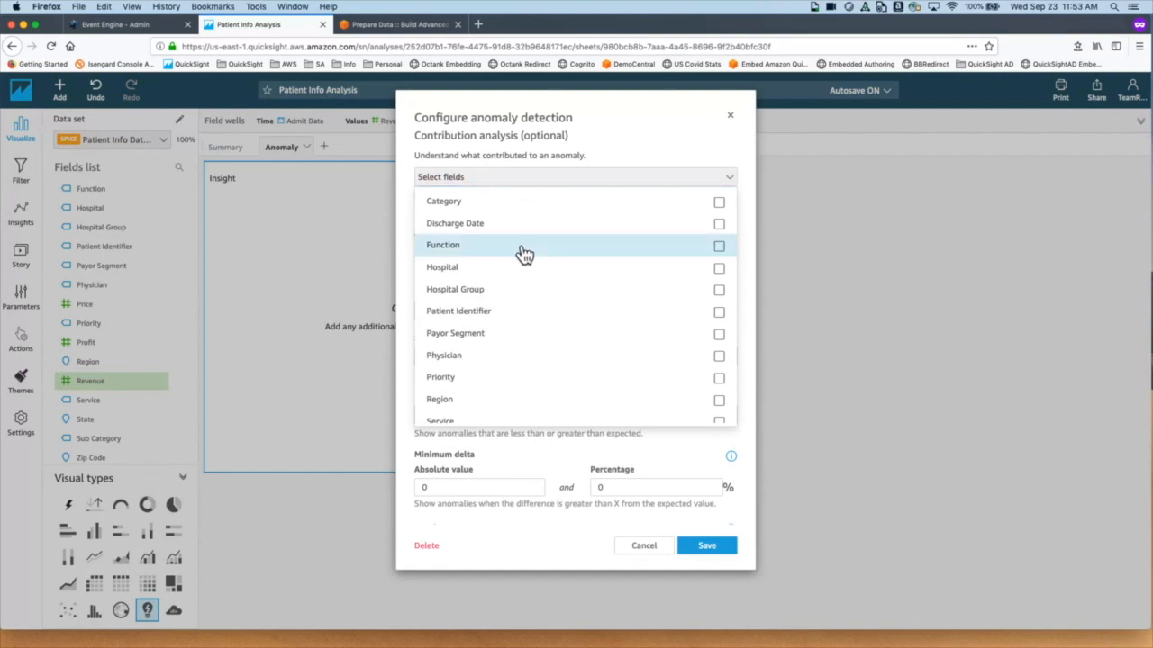
# Step: Tick Patient Identifier, Payor Segment, Physician and Service in the contribution analysis list and close it
pyautogui.click(581, 322)
pyautogui.click(579, 341)
pyautogui.click(581, 363)
pyautogui.scroll(-1, 584, 375)
pyautogui.scroll(-1, 583, 375)
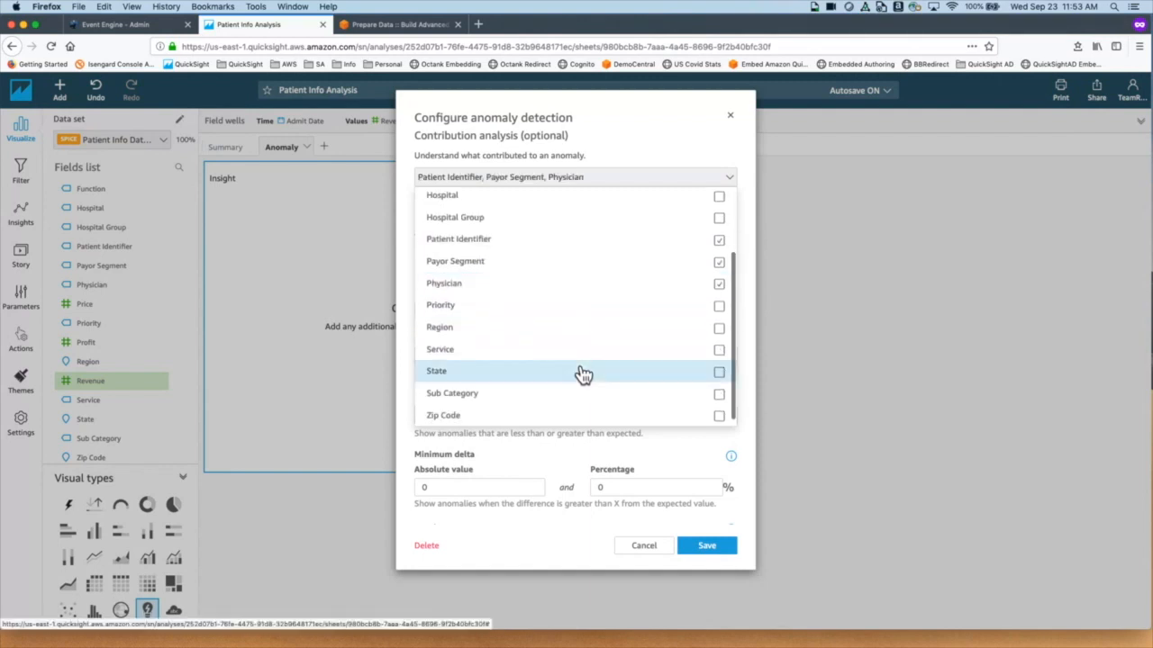
pyautogui.click(585, 365)
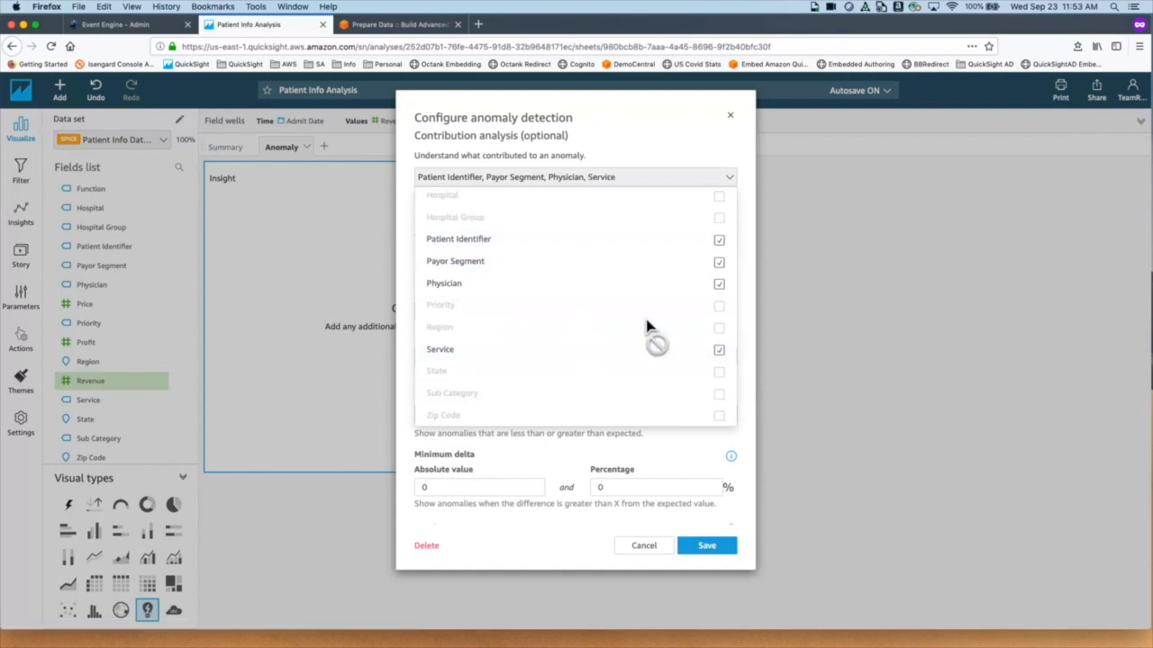
pyautogui.scroll(2, 651, 328)
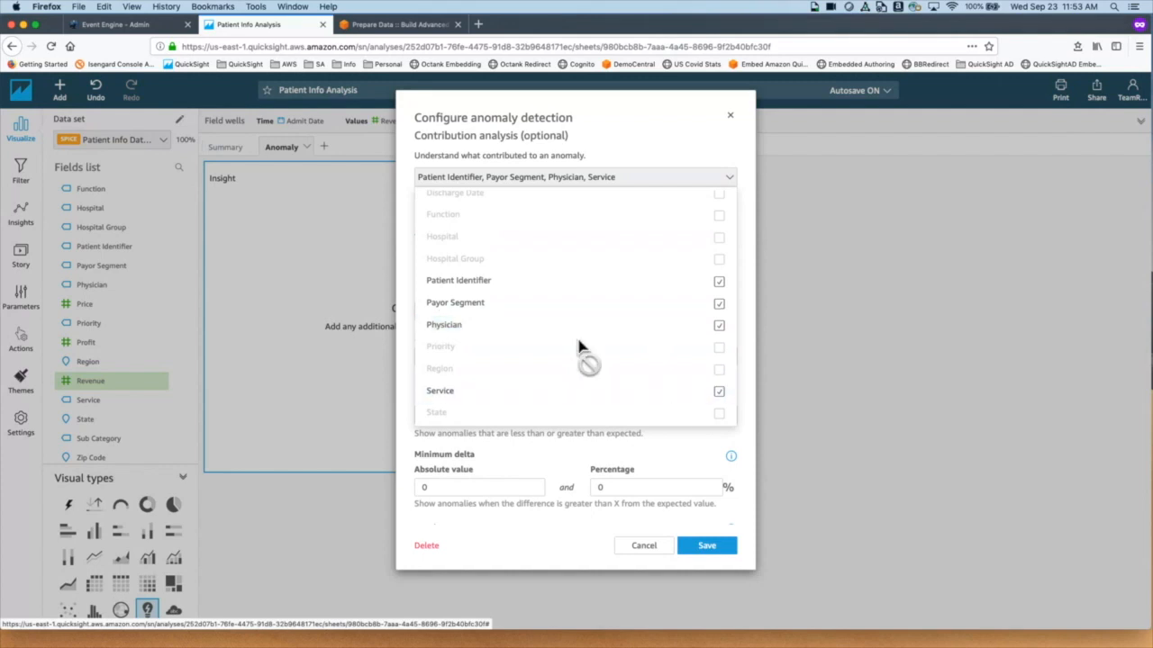
pyautogui.click(580, 452)
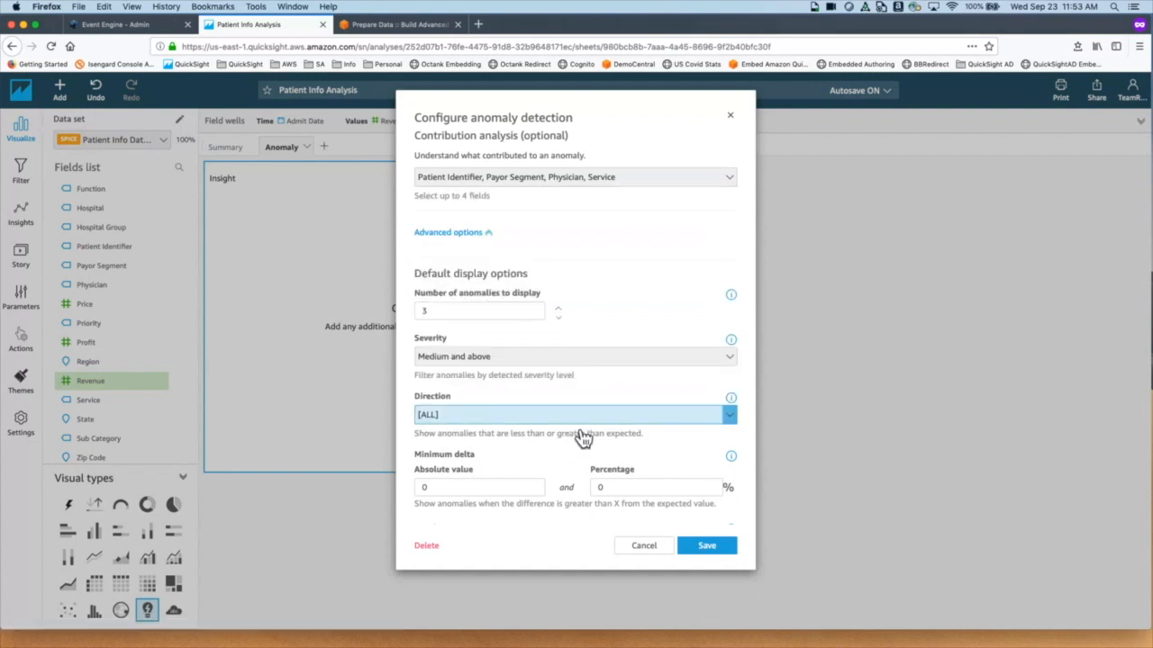
# Step: Set the anomaly severity to Low and above and save the insight configuration
pyautogui.scroll(2, 609, 370)
pyautogui.scroll(2, 609, 370)
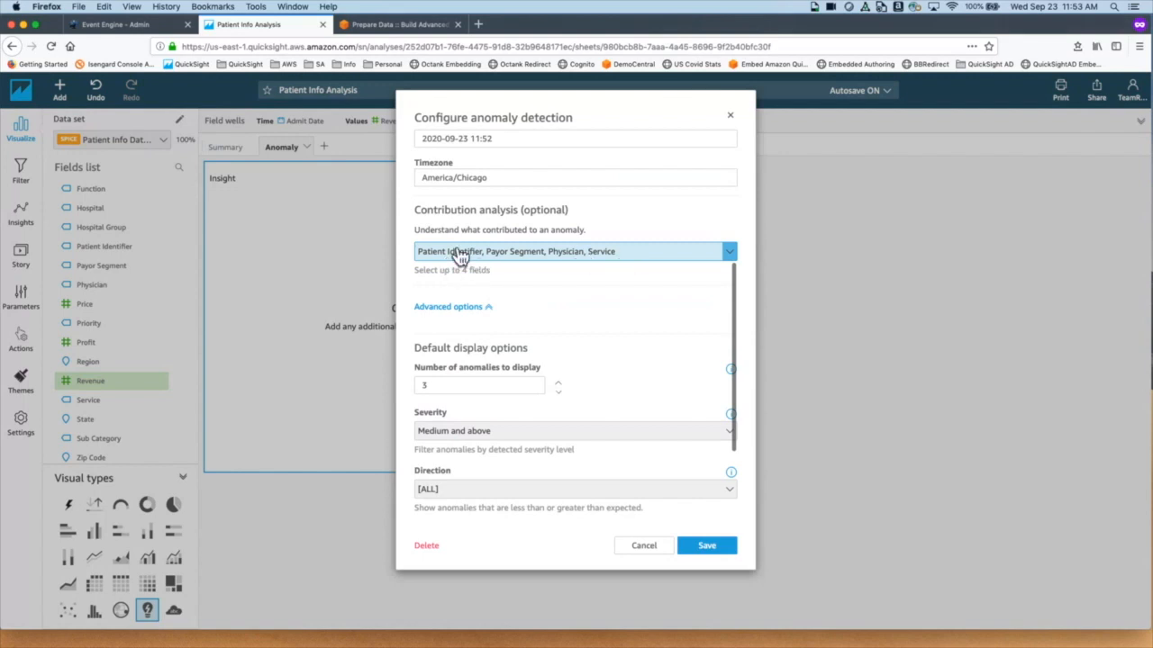
pyautogui.scroll(-3, 624, 272)
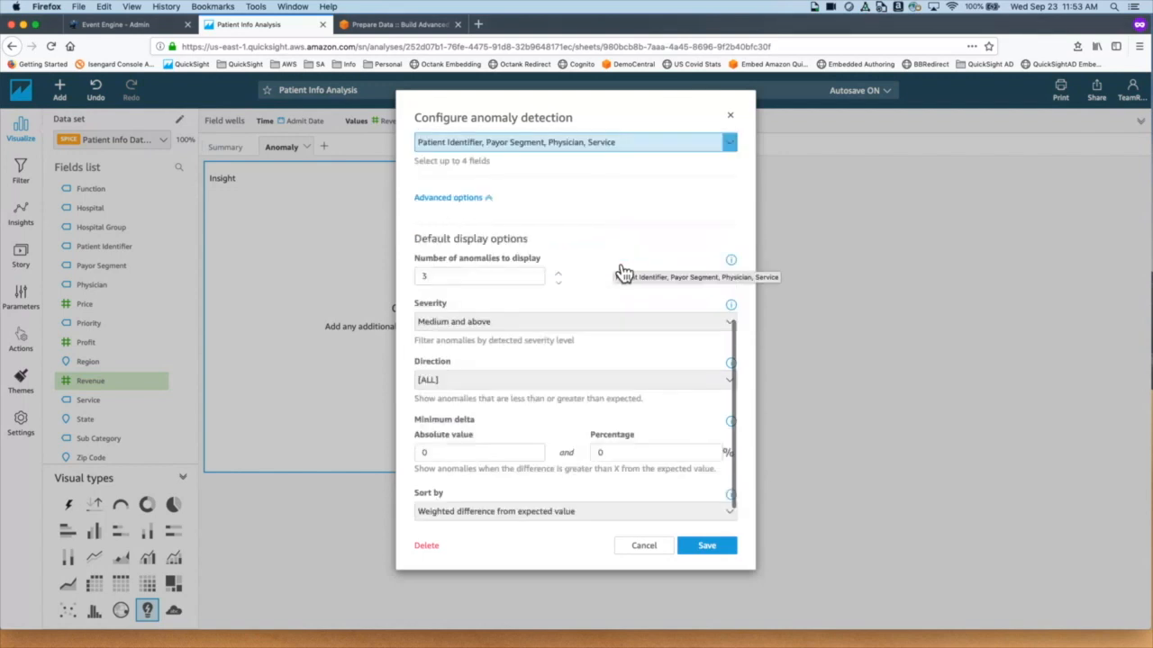
pyautogui.click(454, 311)
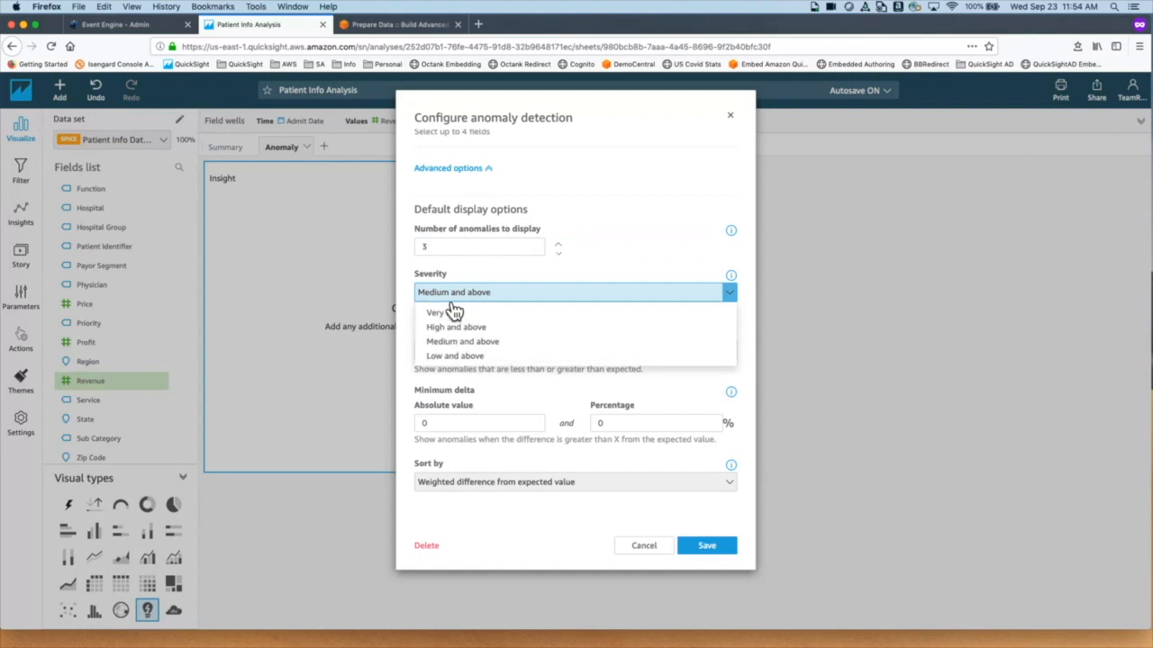
pyautogui.click(466, 363)
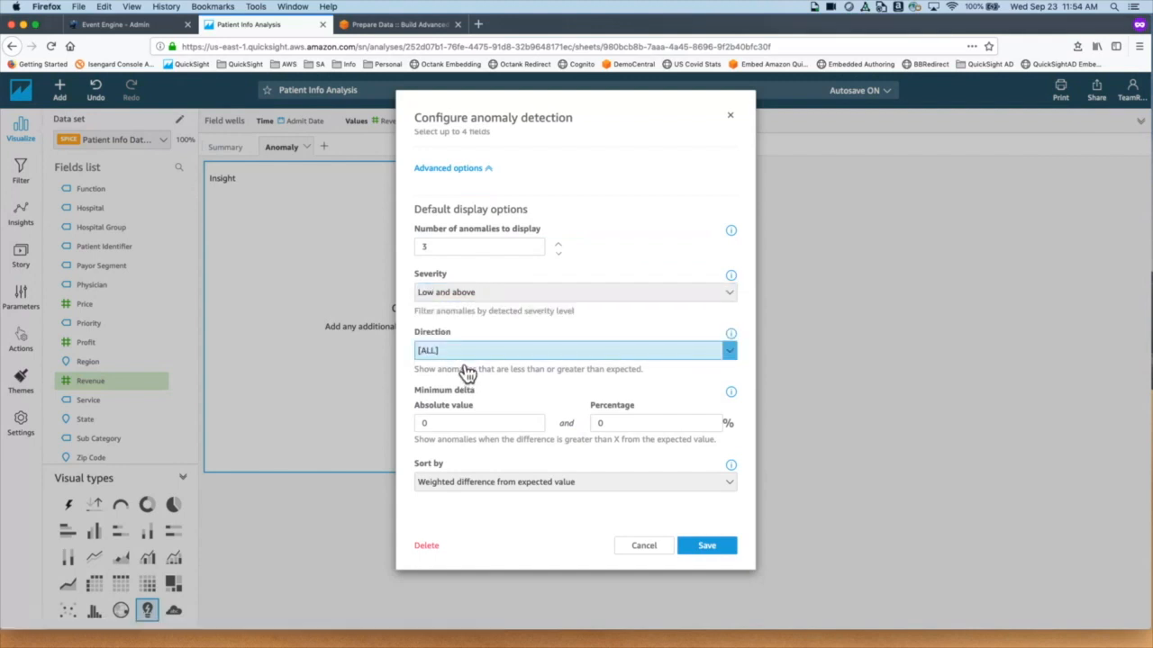
pyautogui.click(532, 301)
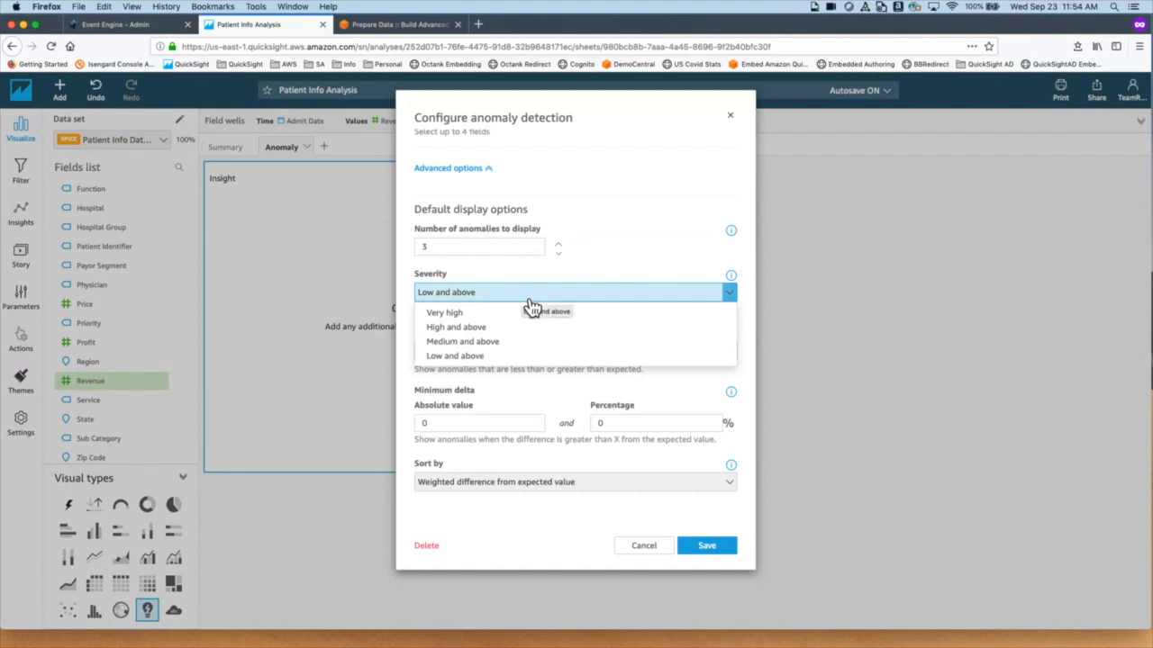
pyautogui.click(503, 360)
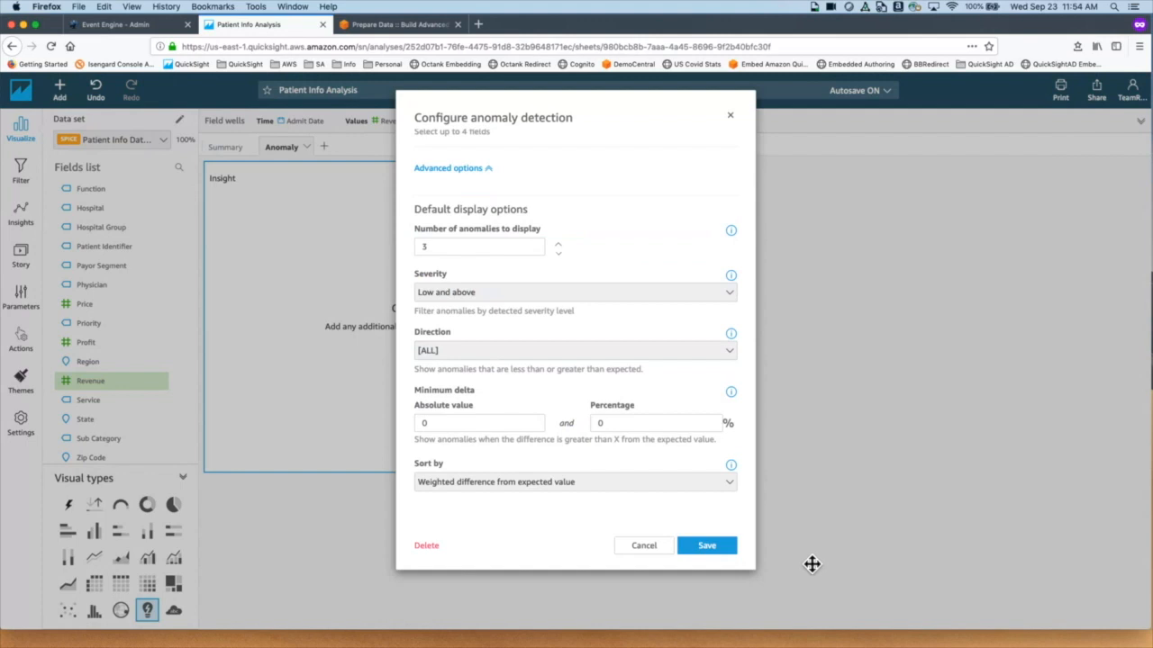
pyautogui.click(724, 551)
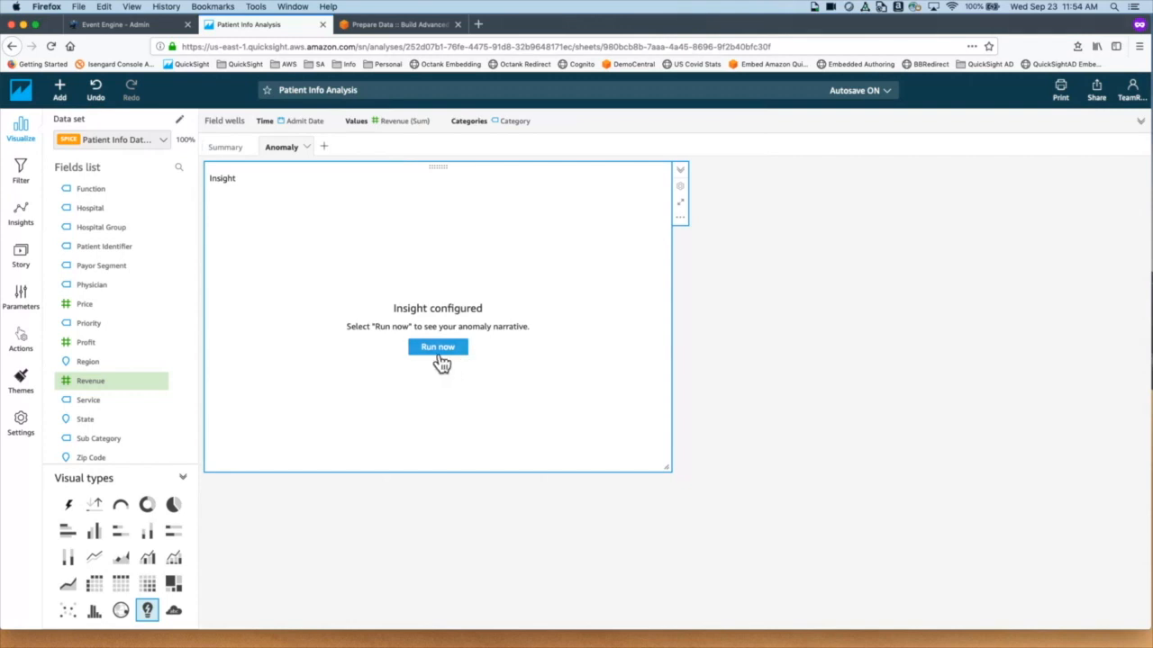
# Step: Run the revenue anomaly analysis, then return to the Summary sheet
pyautogui.click(440, 360)
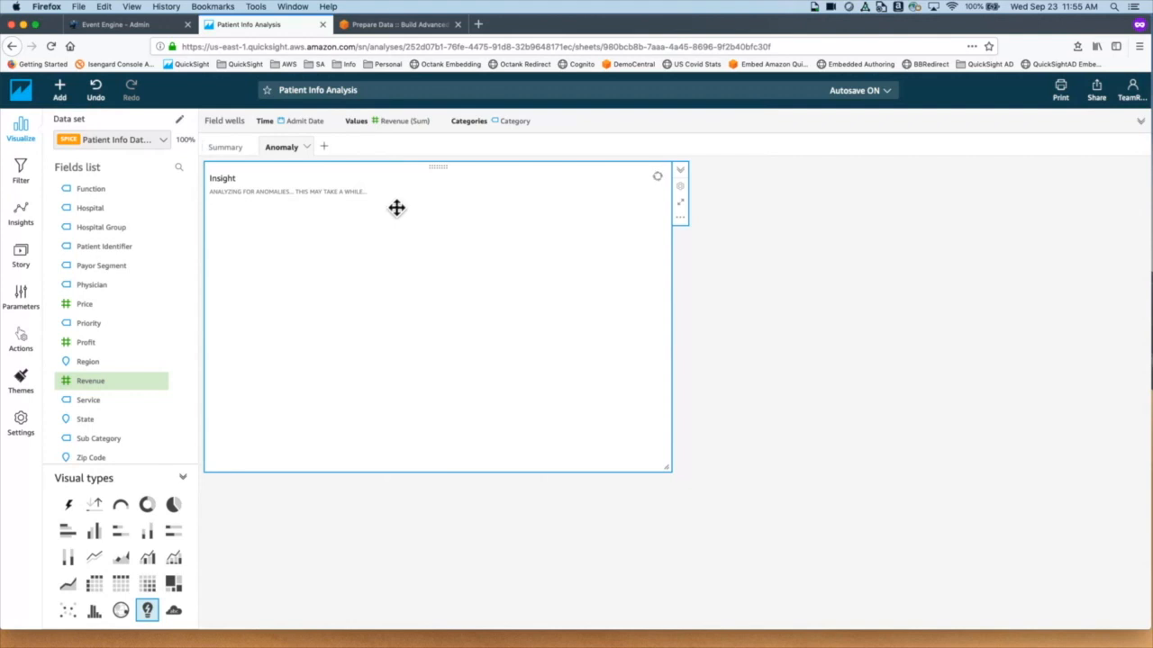
pyautogui.click(227, 146)
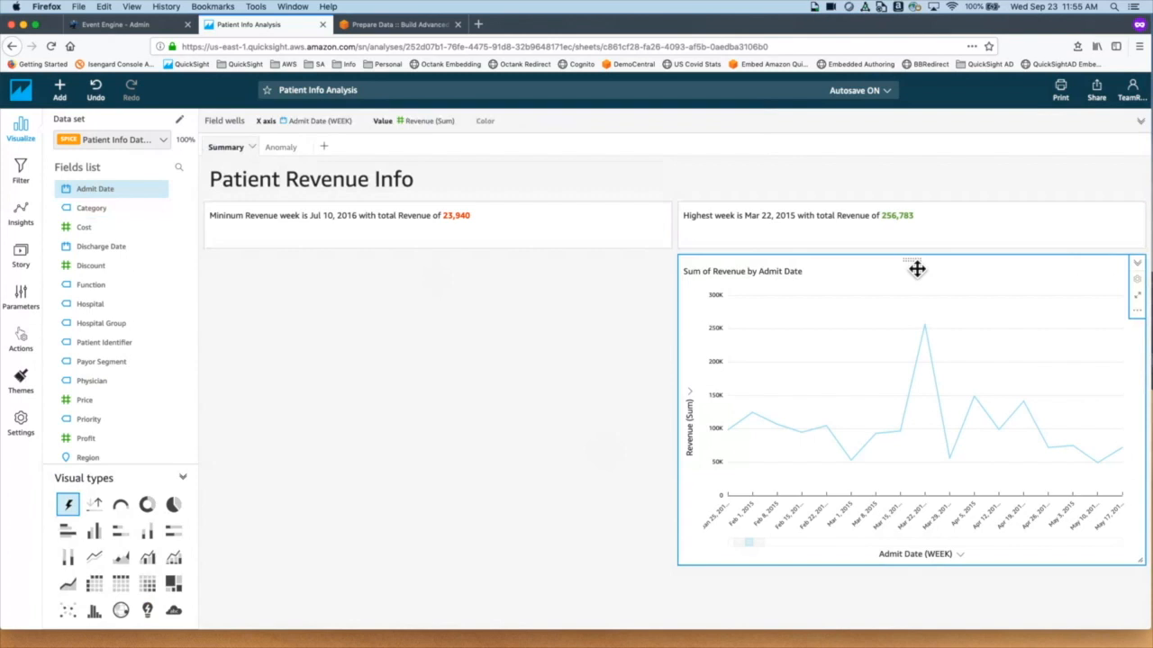
# Step: Move the revenue chart under the minimum narrative, shorten it, and widen its date range to include the forecast
pyautogui.moveTo(917, 268); pyautogui.dragTo(319, 264)
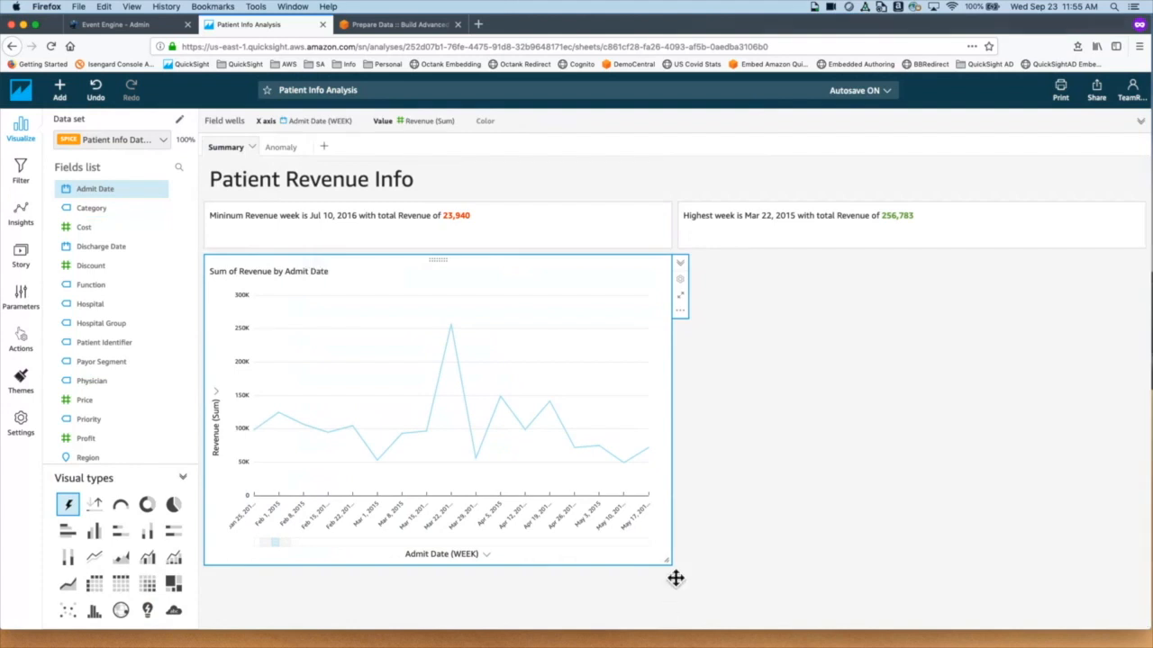
pyautogui.moveTo(674, 567); pyautogui.dragTo(666, 453)
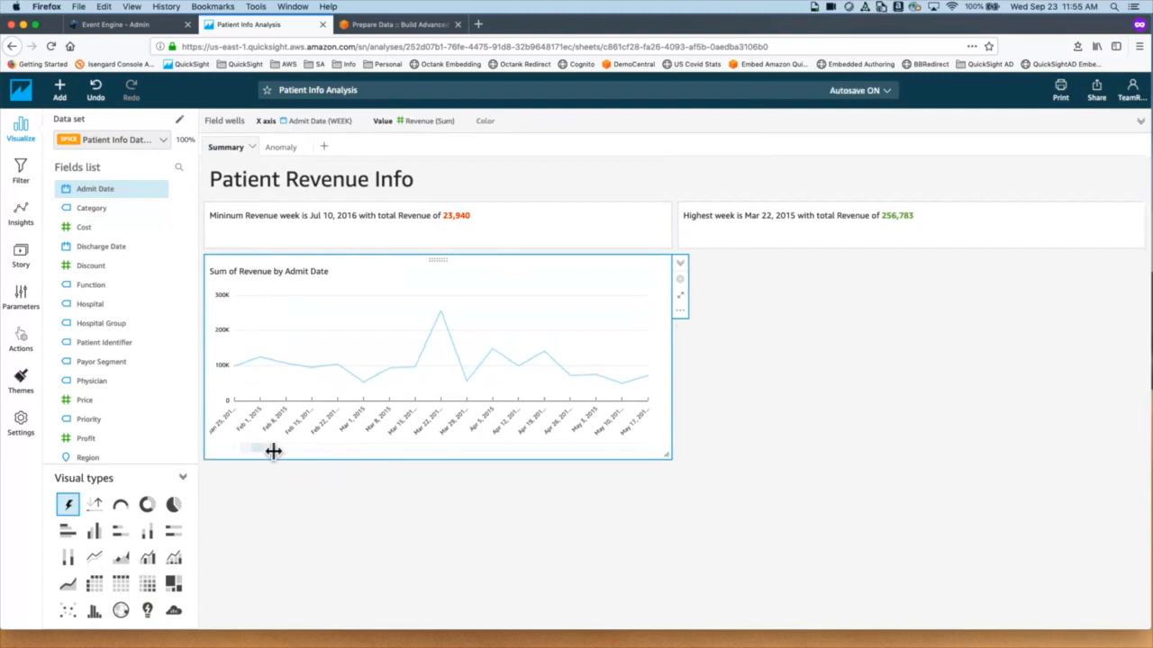
pyautogui.moveTo(270, 450); pyautogui.dragTo(641, 450)
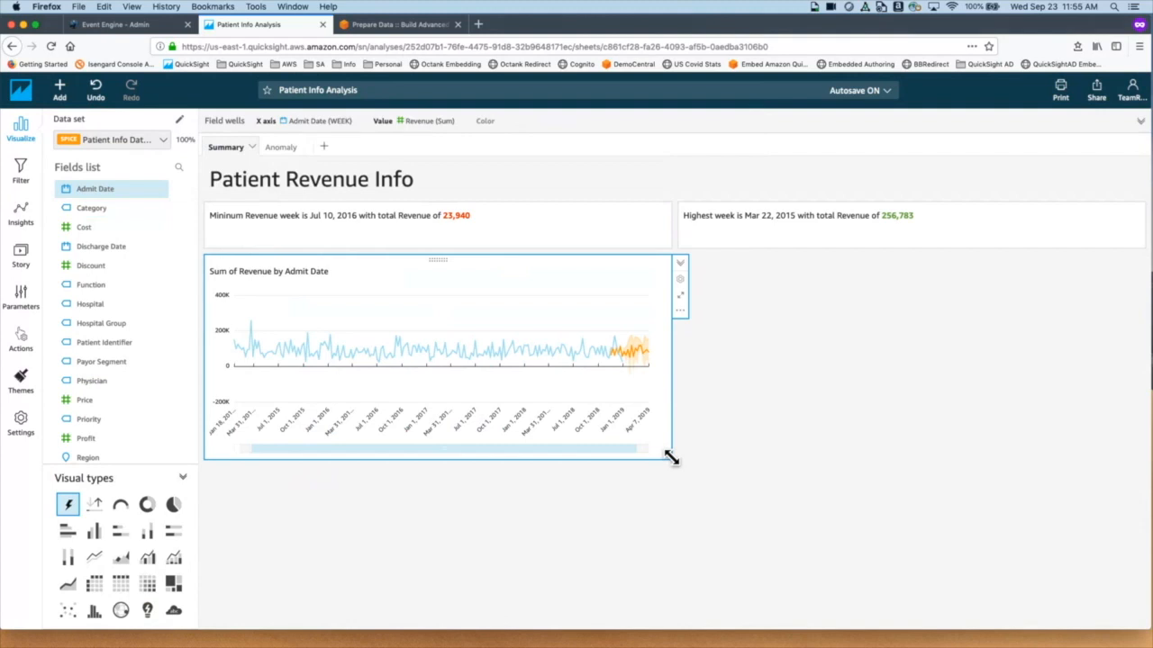
# Step: Duplicate the revenue line chart onto this sheet and change the copy to a KPI visual
pyautogui.click(691, 329)
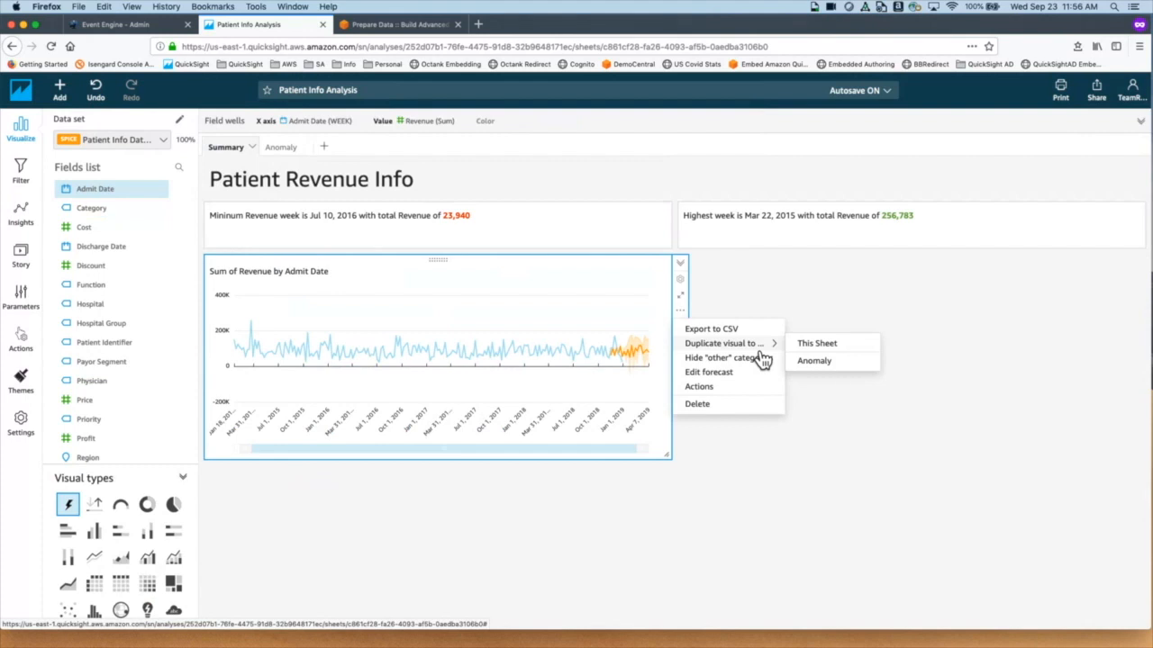
pyautogui.click(827, 350)
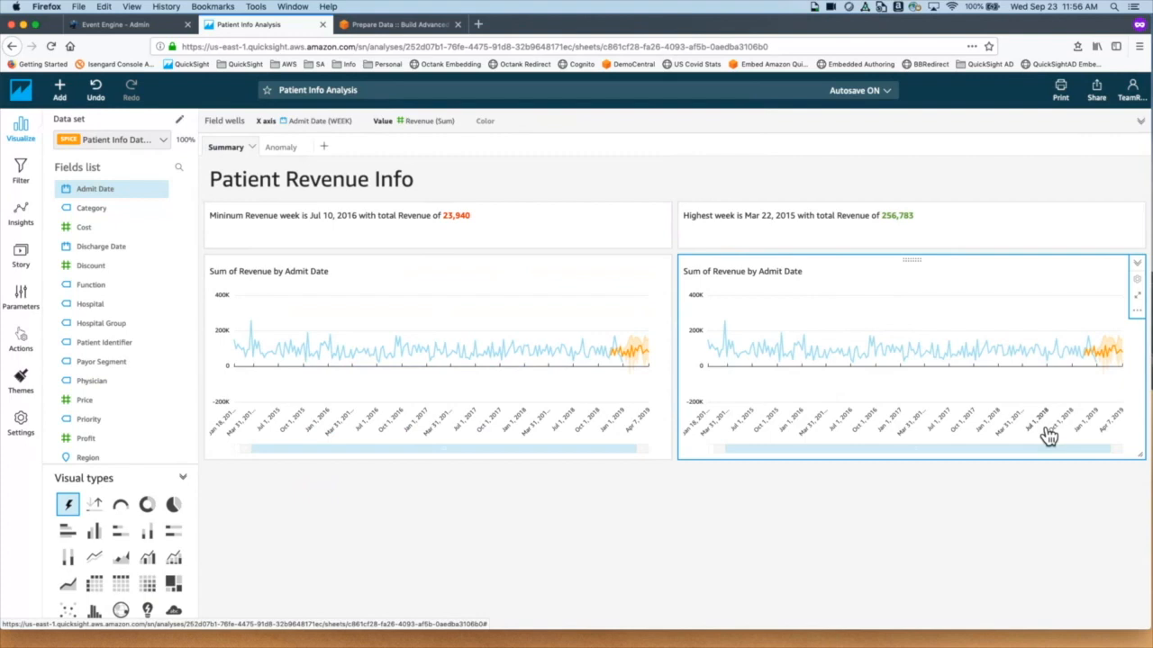
pyautogui.click(103, 518)
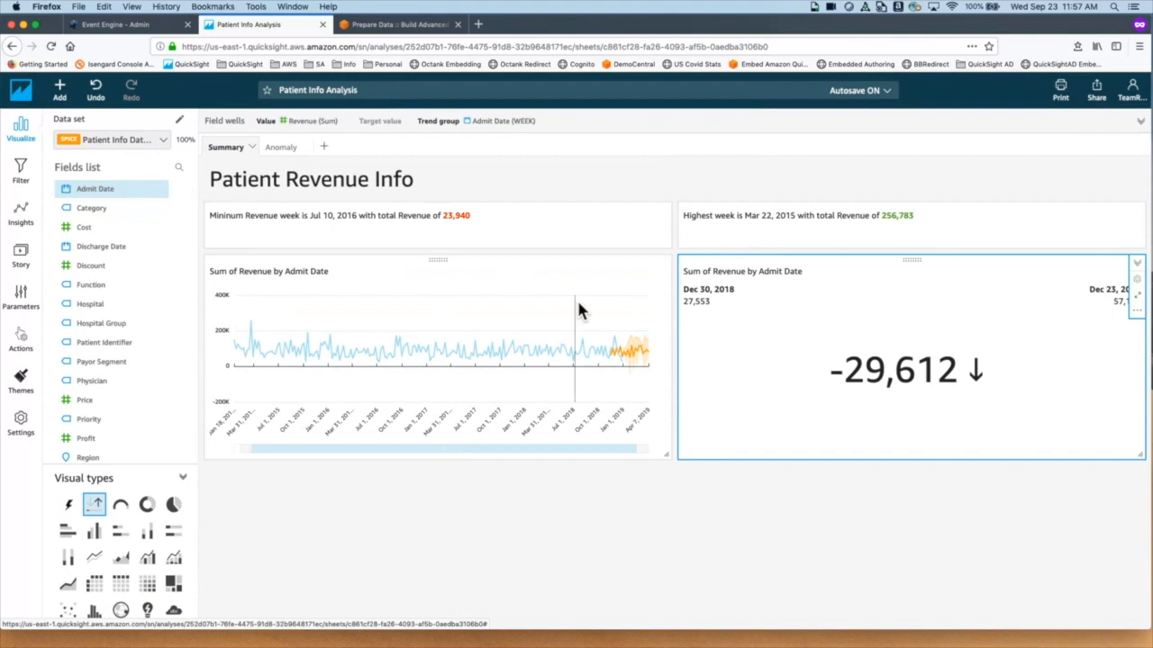
pyautogui.moveTo(578, 301)
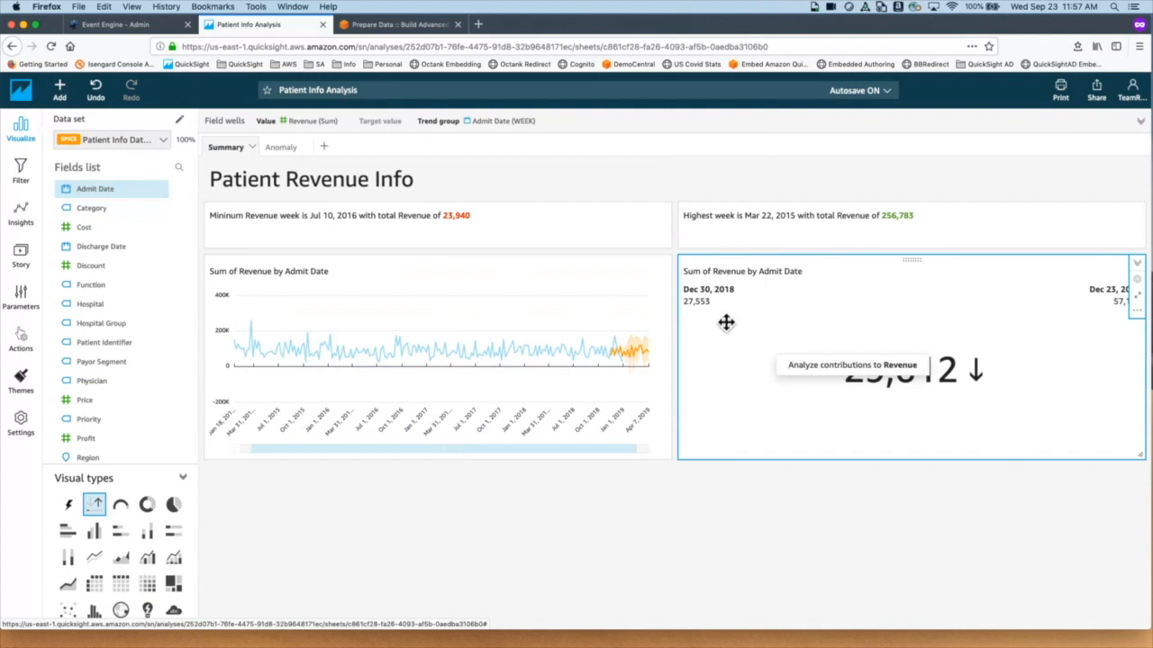
# Step: Aggregate the KPI's Admit Date trend by Year, showing 2018 revenue up 354,626
pyautogui.click(801, 130)
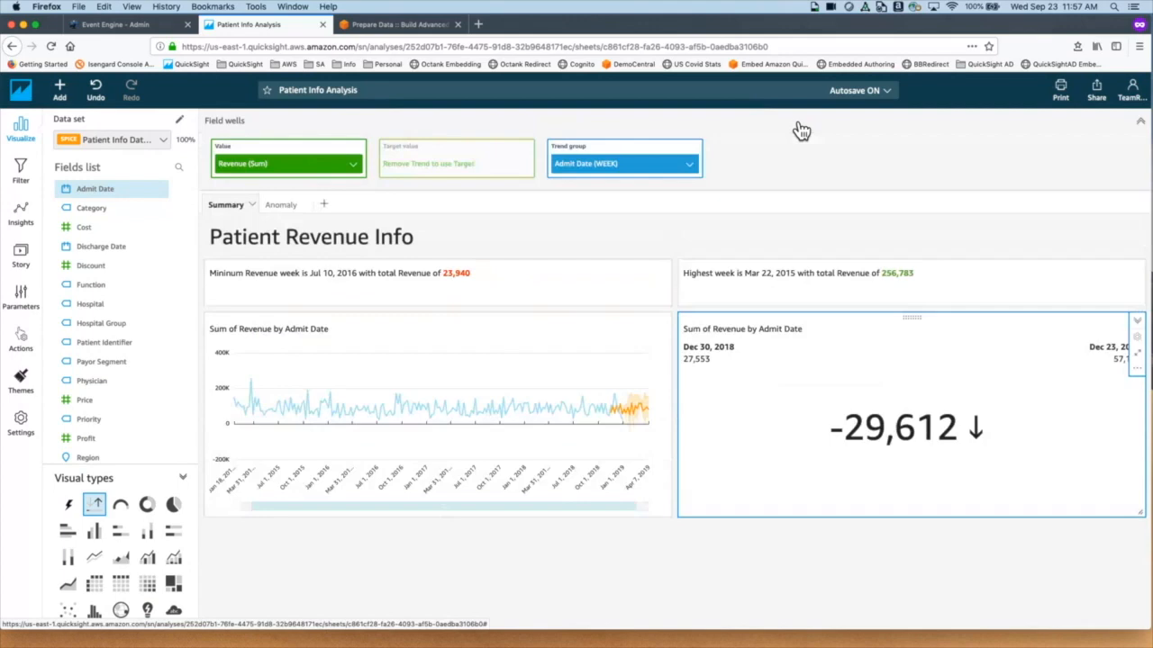
pyautogui.click(691, 164)
pyautogui.moveTo(700, 188)
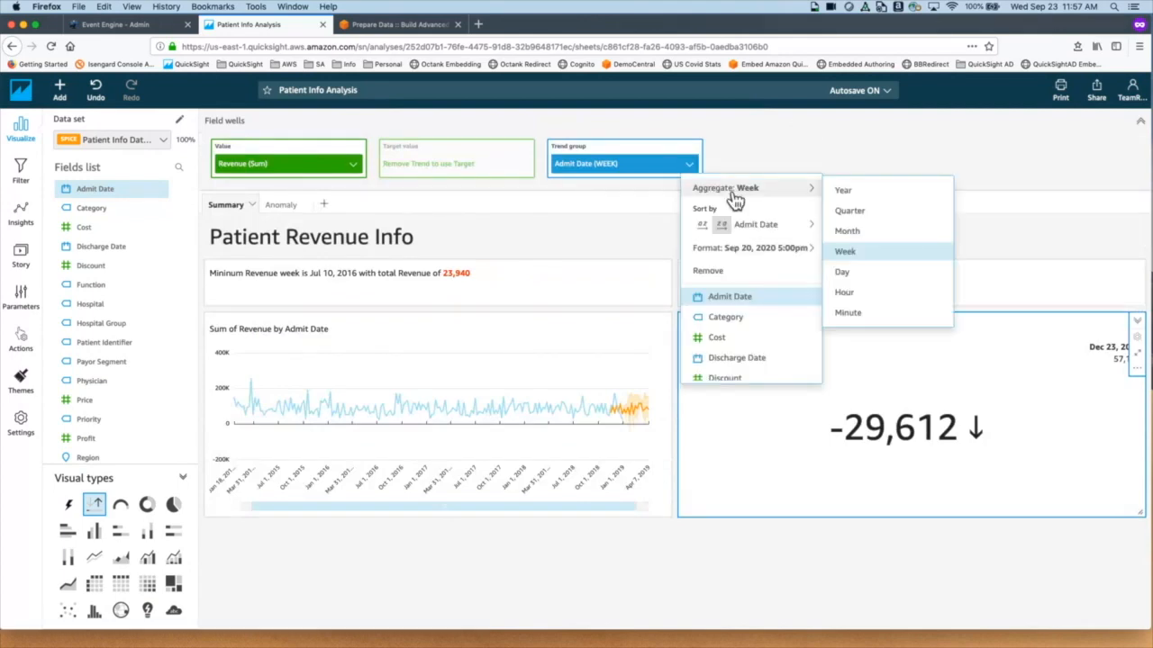
pyautogui.click(874, 196)
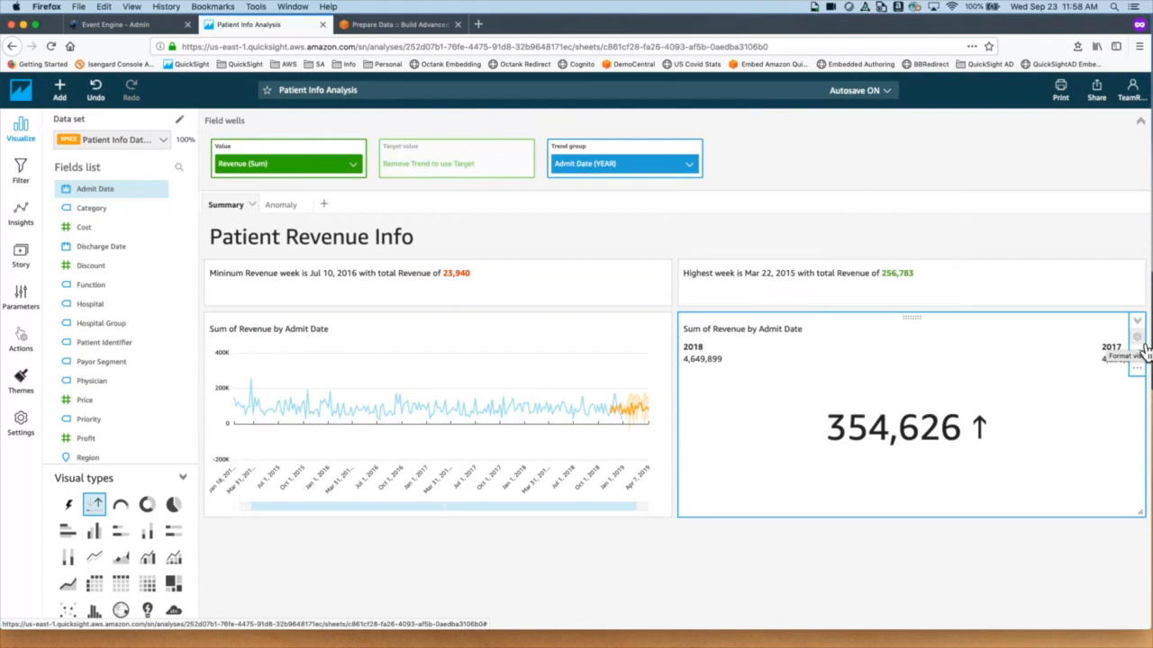
# Step: Try Percent, Difference as percent and Actual on the KPI, then restore Auto and Comparison
pyautogui.click(1140, 344)
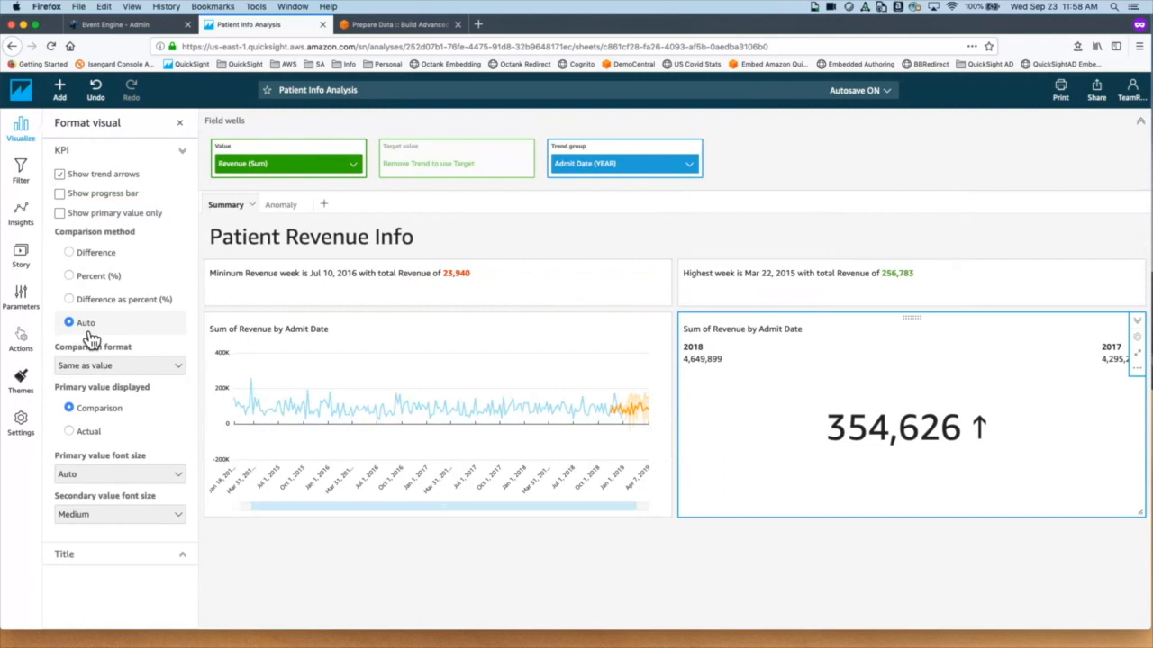
pyautogui.click(79, 283)
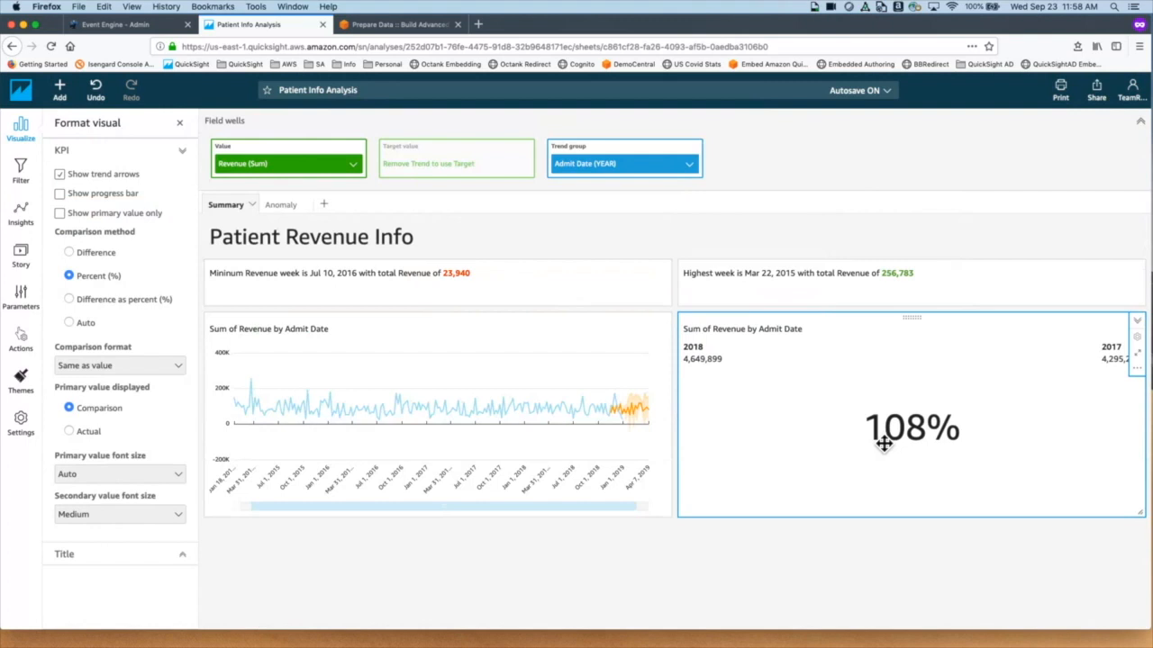
pyautogui.click(127, 304)
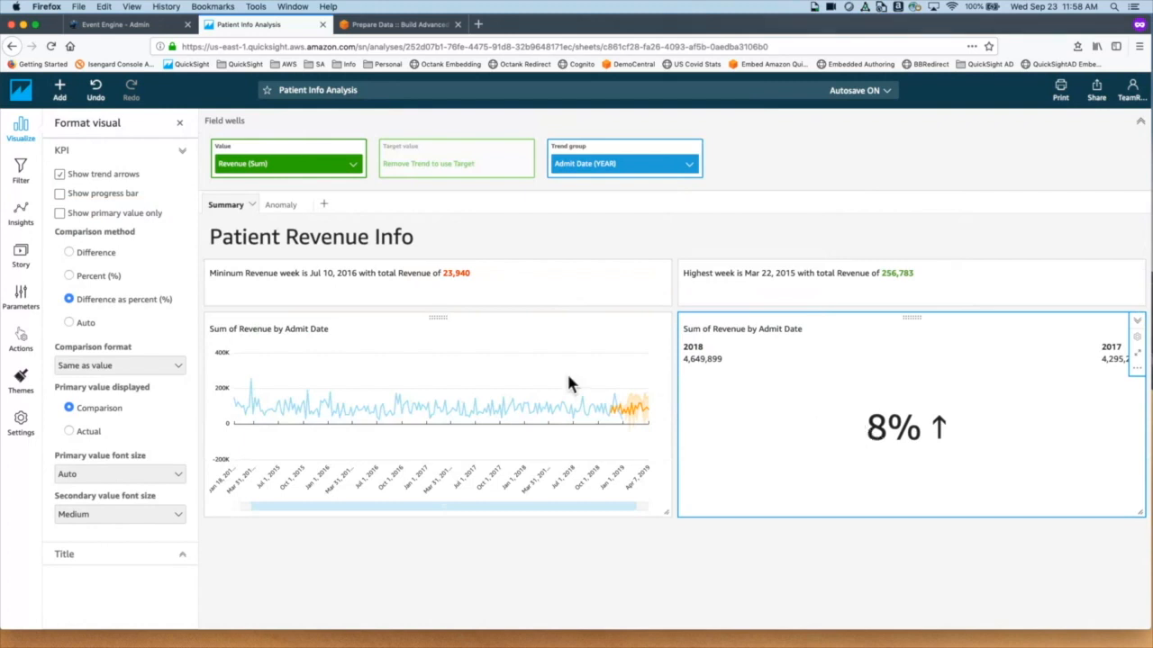
pyautogui.click(91, 330)
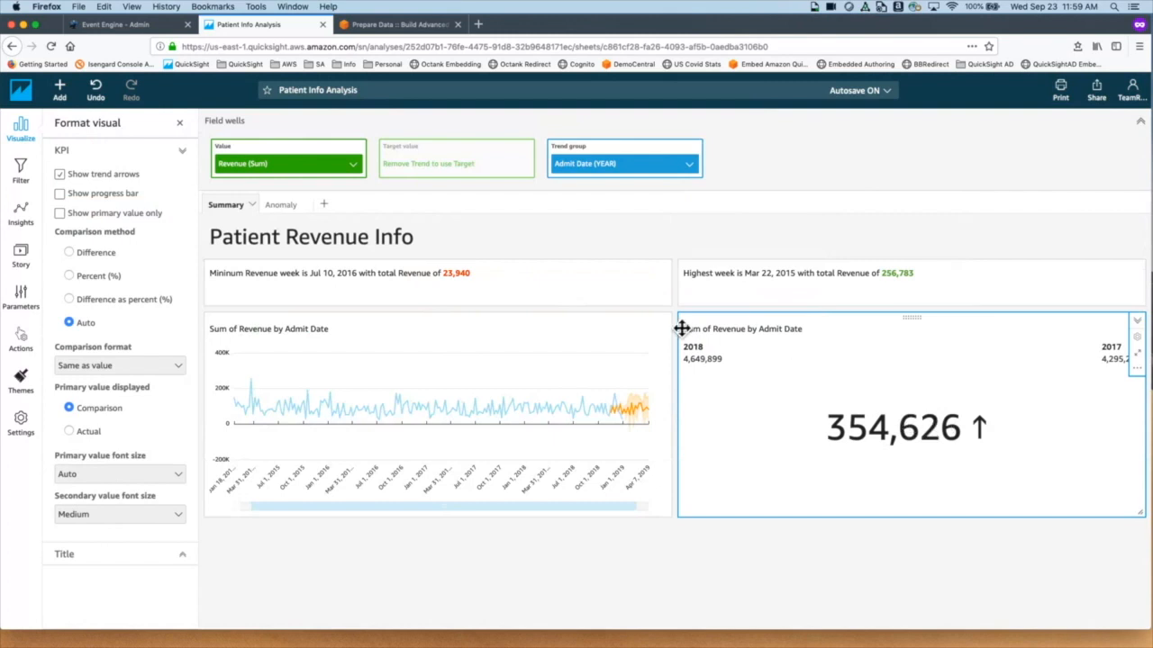
pyautogui.click(104, 440)
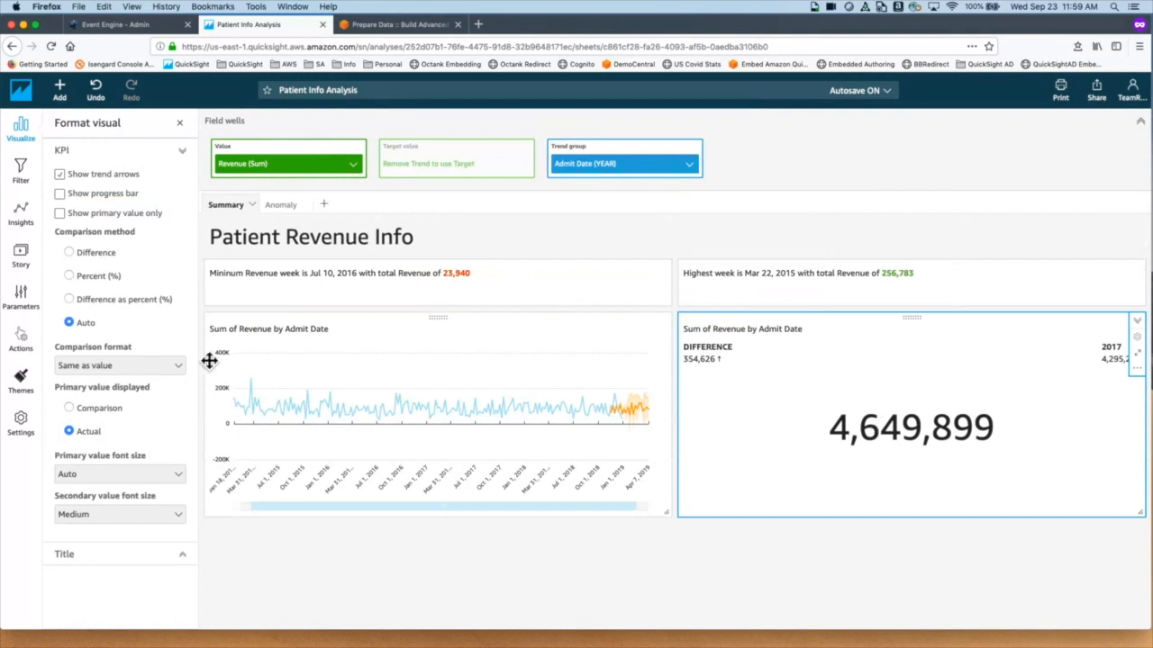
pyautogui.click(87, 410)
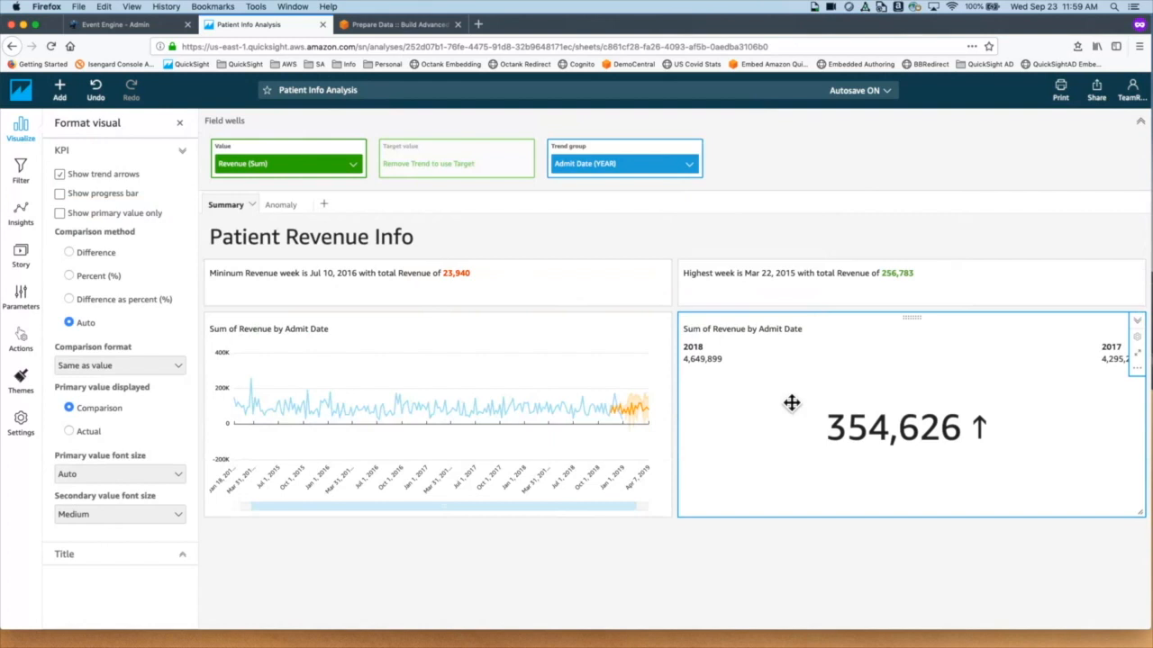
# Step: Retitle the weekly revenue line chart 'Revenue Trend'
pyautogui.click(353, 345)
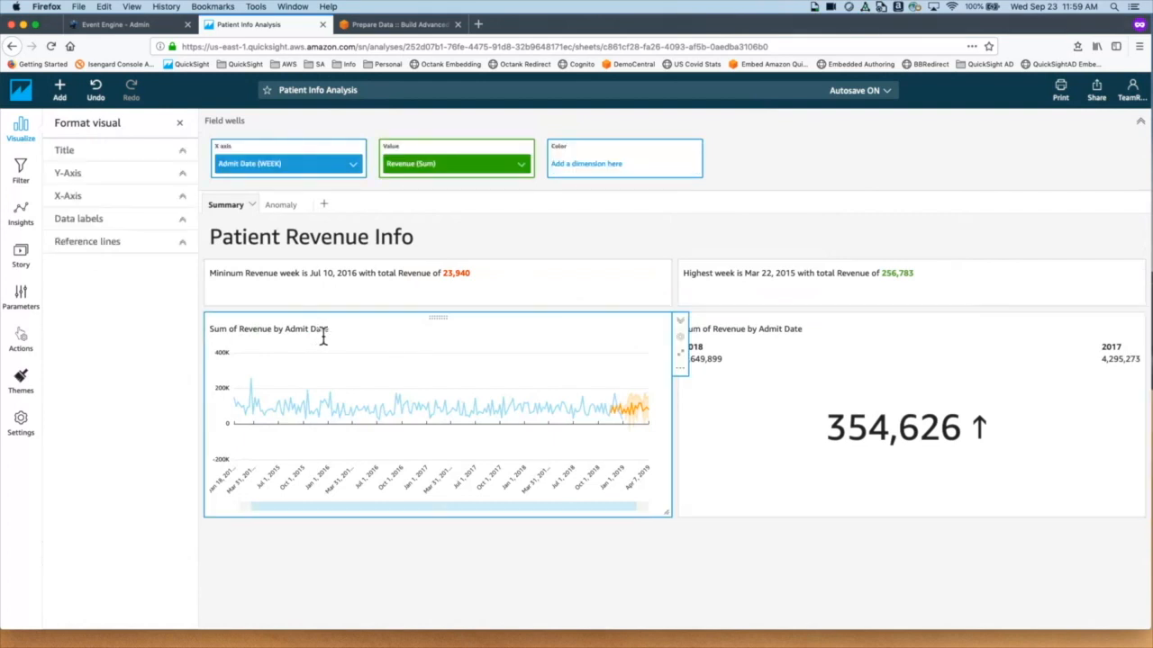
pyautogui.moveTo(329, 334); pyautogui.dragTo(190, 322)
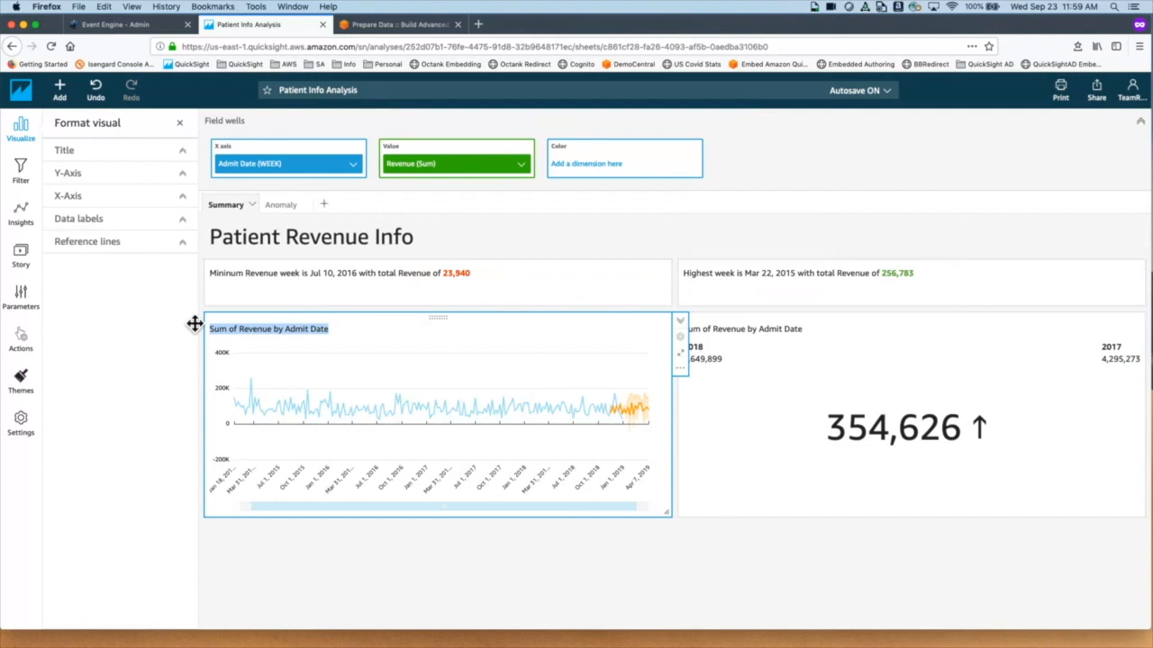
pyautogui.press('BackSpace')
pyautogui.write('Revenue Trend')
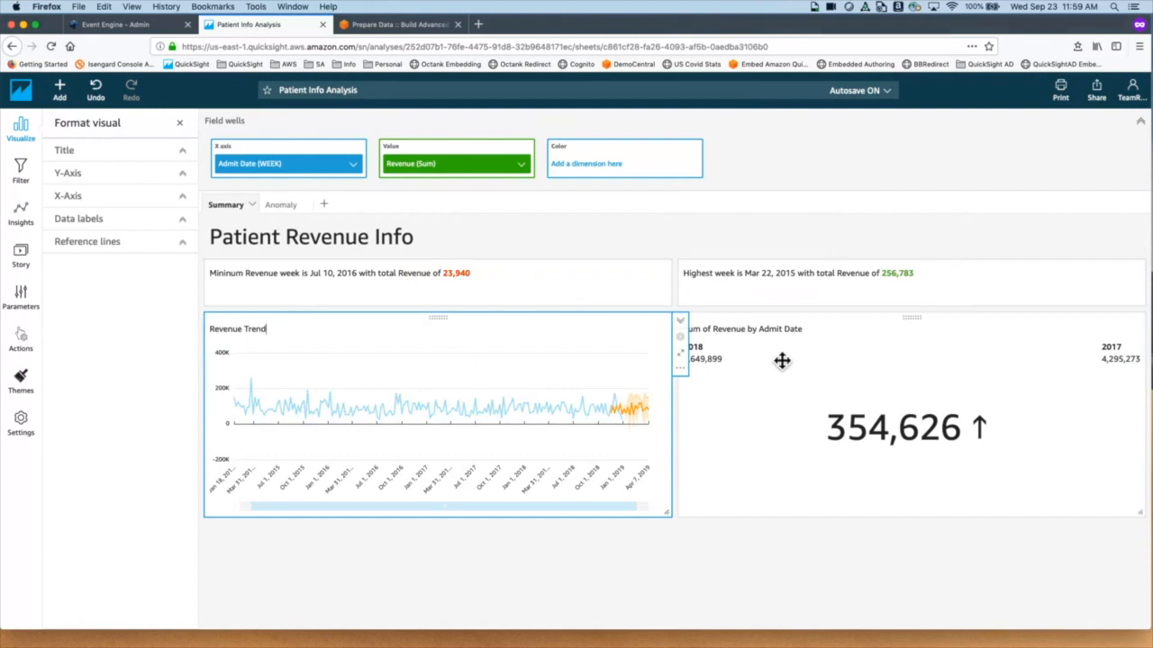
# Step: Replace the KPI's Sum of Revenue by Admit Date title with 'Revenue YoY'
pyautogui.click(776, 348)
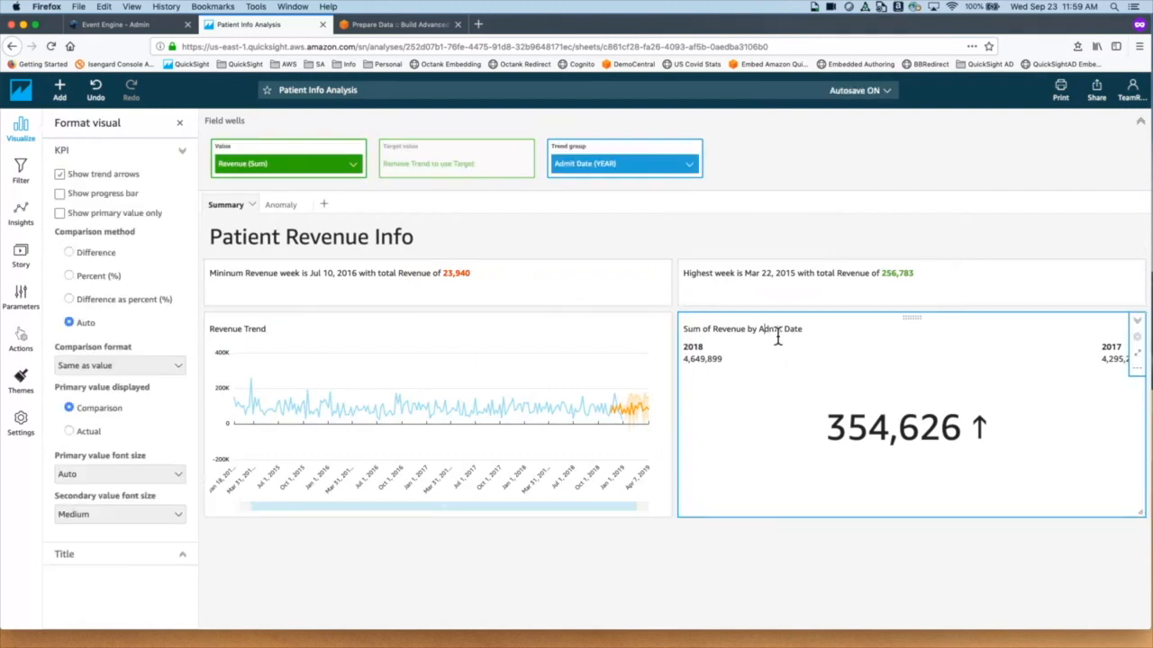
pyautogui.moveTo(806, 333); pyautogui.dragTo(631, 330)
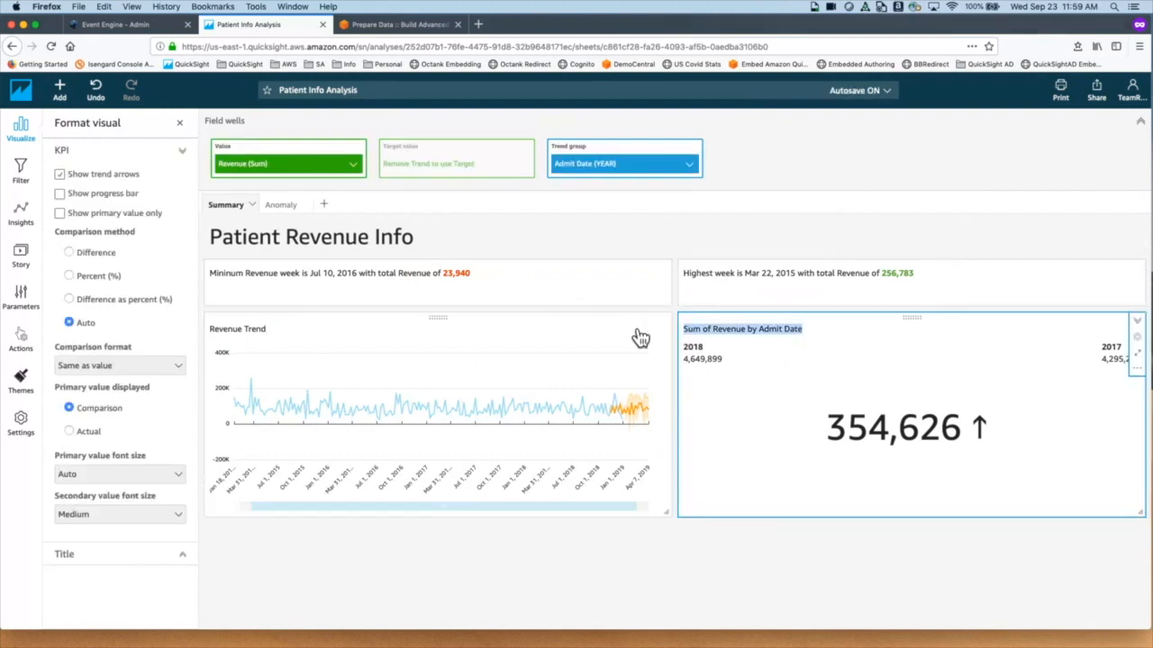
pyautogui.write('Reven')
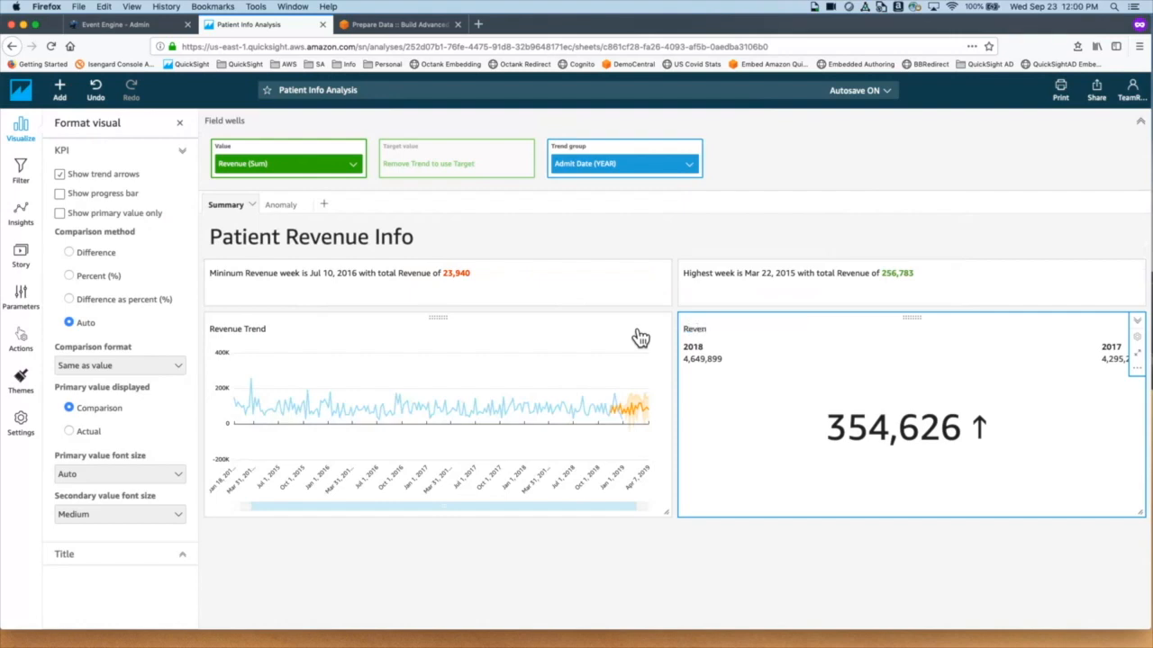
pyautogui.write('ue YoY')
pyautogui.click(749, 499)
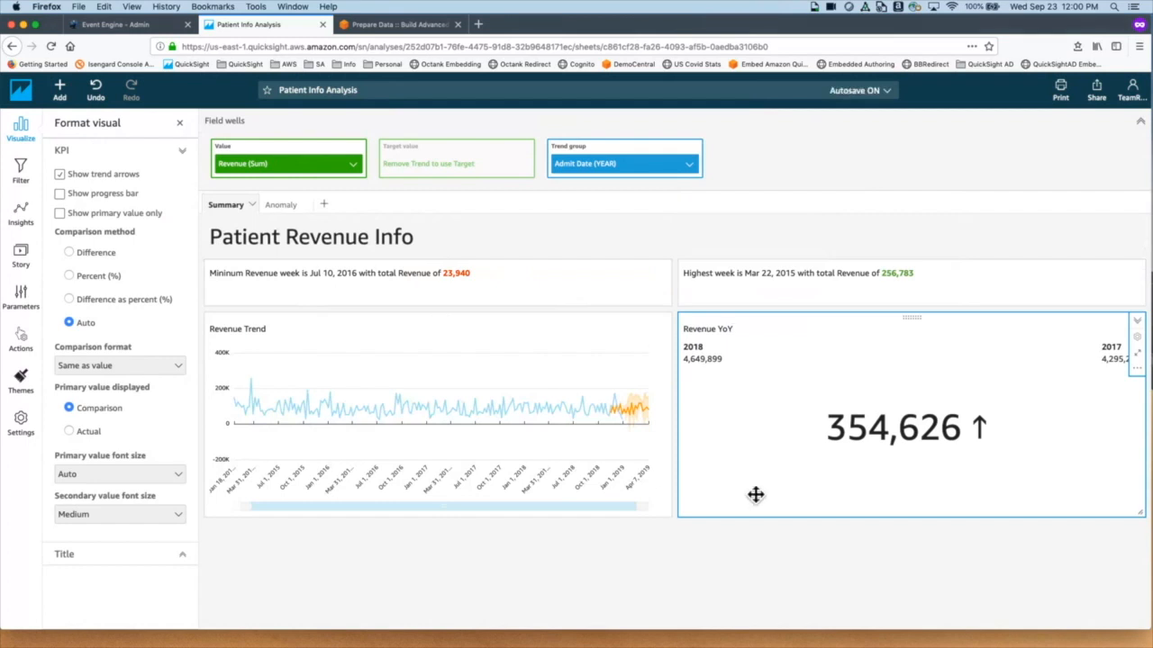
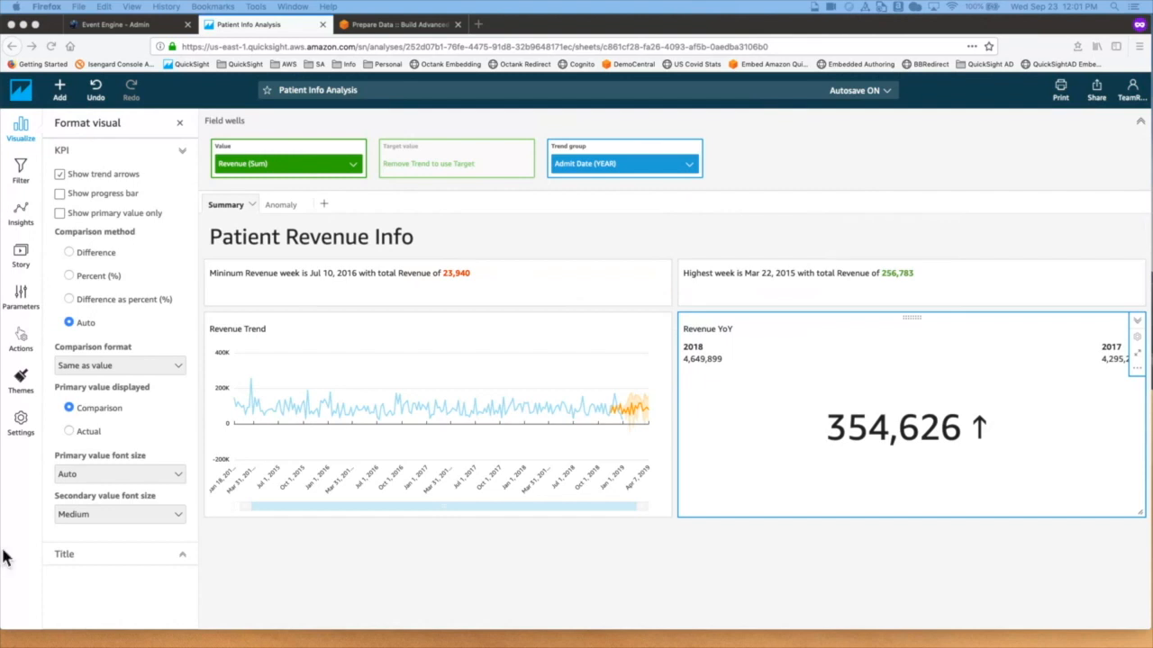
# Step: Add a new visual charting Sum of Revenue by Hospital Group for Group A and Group B
pyautogui.click(74, 103)
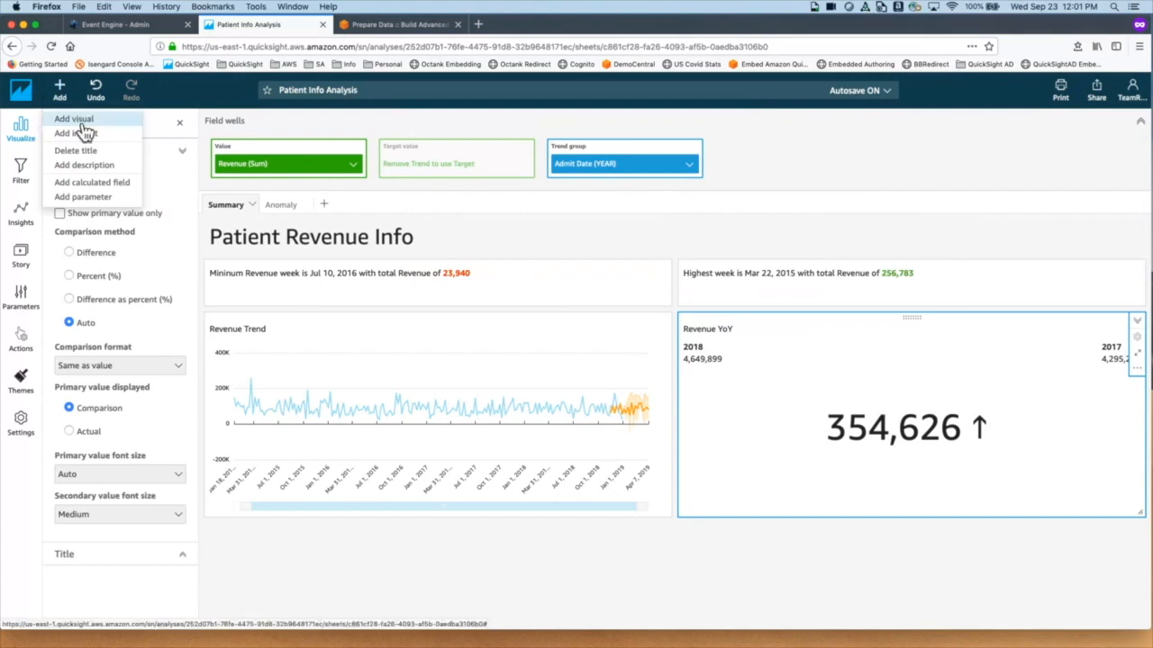
pyautogui.click(81, 122)
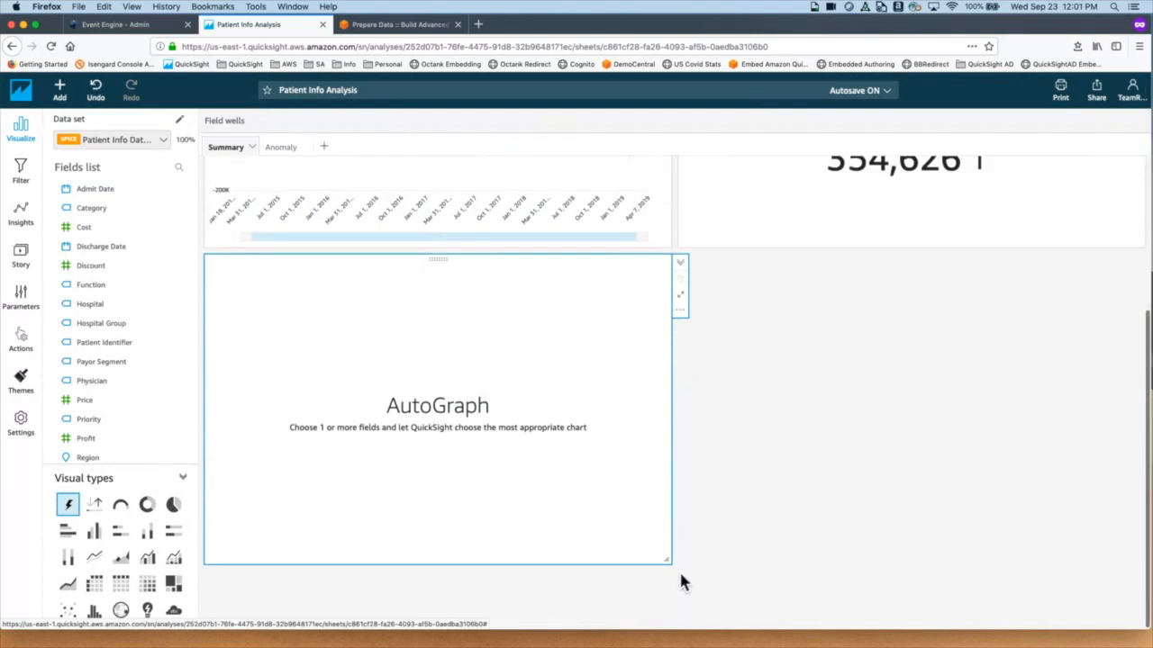
pyautogui.scroll(-3, 109, 386)
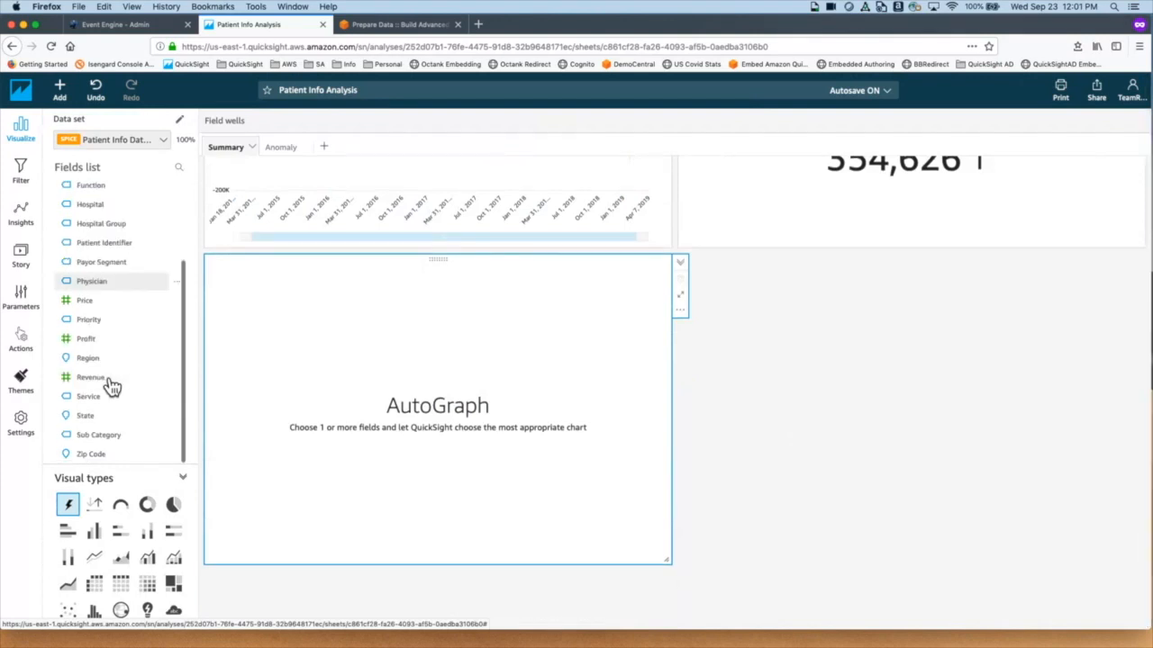
pyautogui.scroll(1, 109, 385)
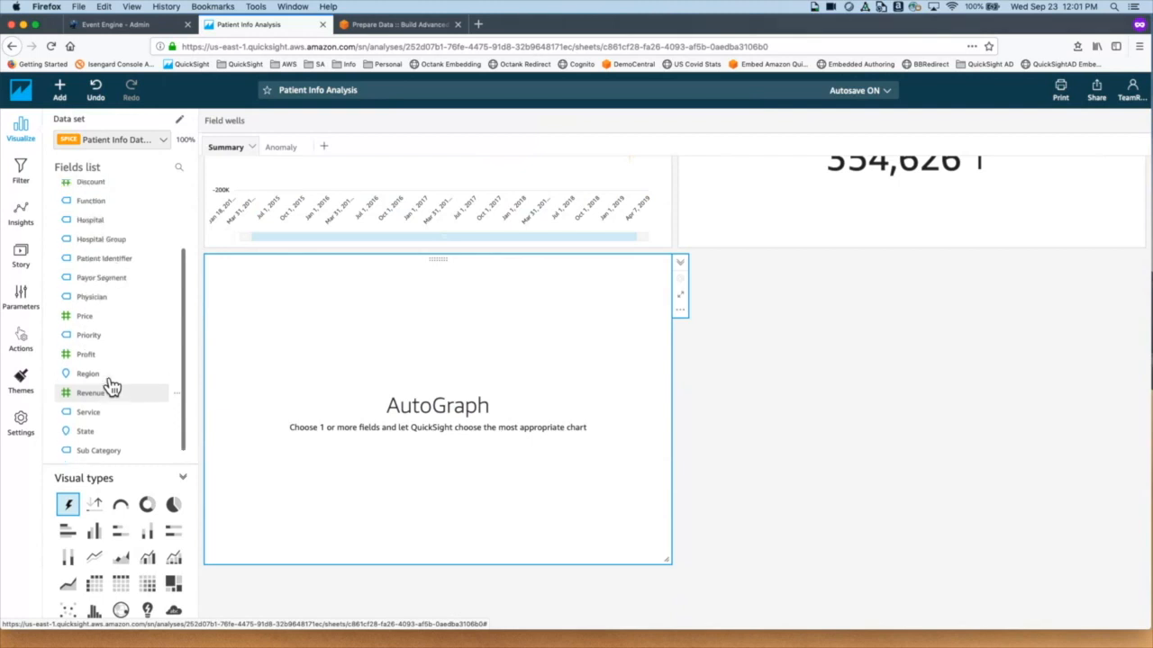
pyautogui.click(104, 393)
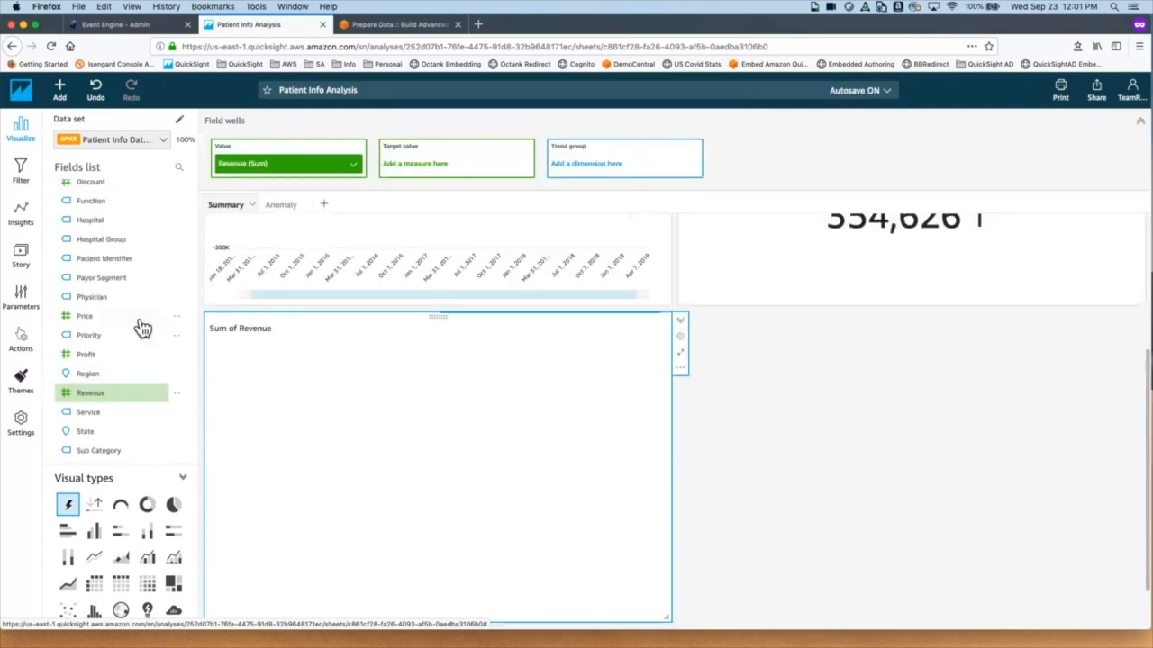
pyautogui.scroll(2, 138, 327)
pyautogui.click(113, 332)
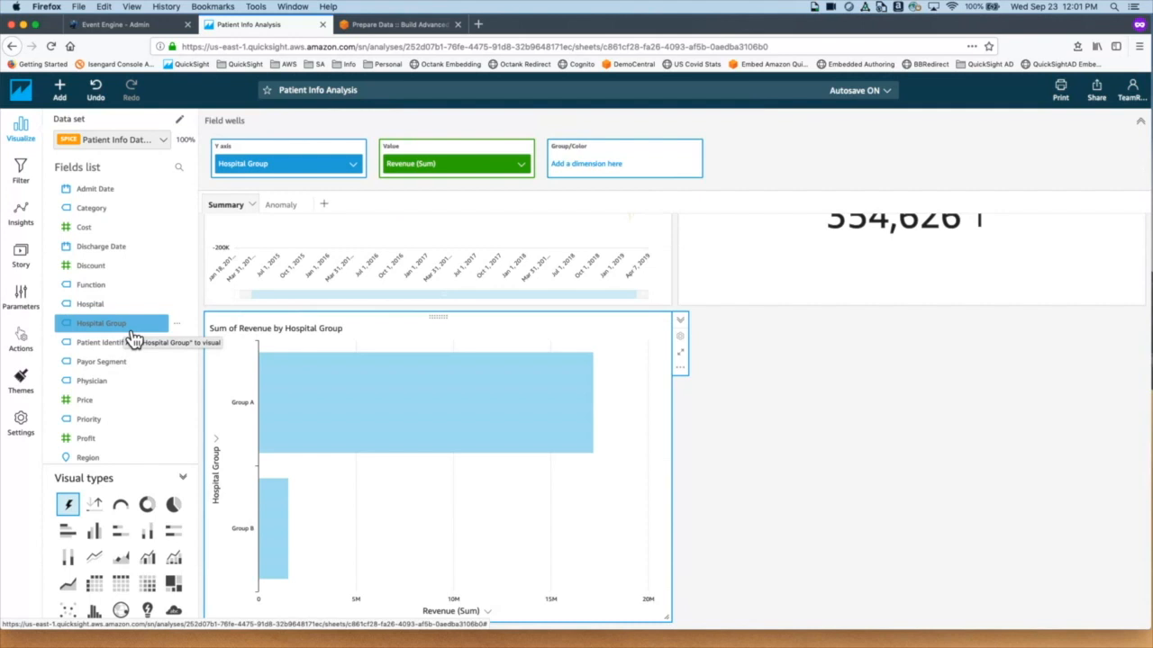
# Step: Shrink the Hospital Group bar chart to half the row width beneath Revenue Trend
pyautogui.moveTo(133, 337); pyautogui.dragTo(555, 442)
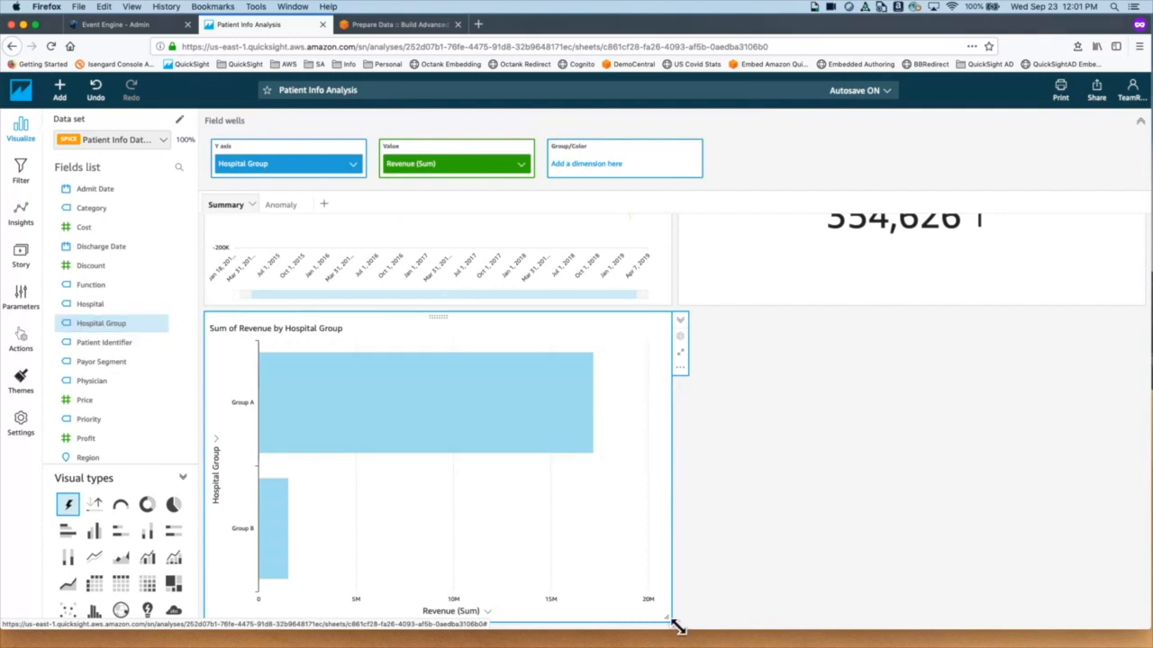
pyautogui.moveTo(675, 627); pyautogui.dragTo(556, 513)
pyautogui.moveTo(568, 458); pyautogui.dragTo(506, 459)
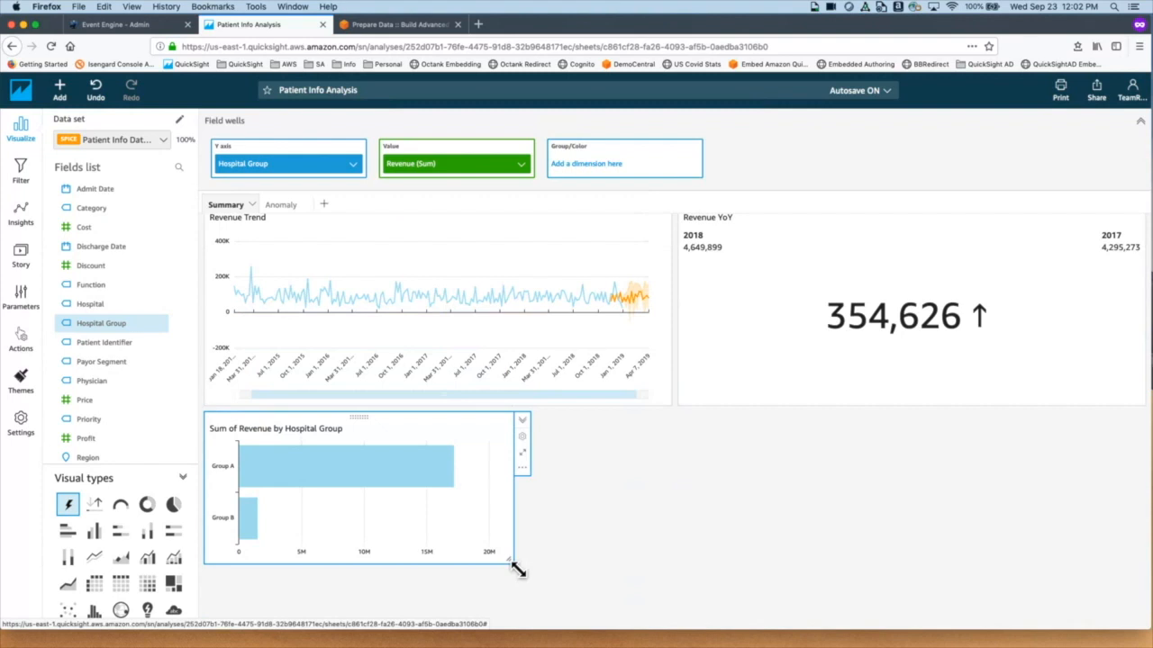
# Step: Duplicate the Hospital Group bar chart twice onto this sheet
pyautogui.click(523, 467)
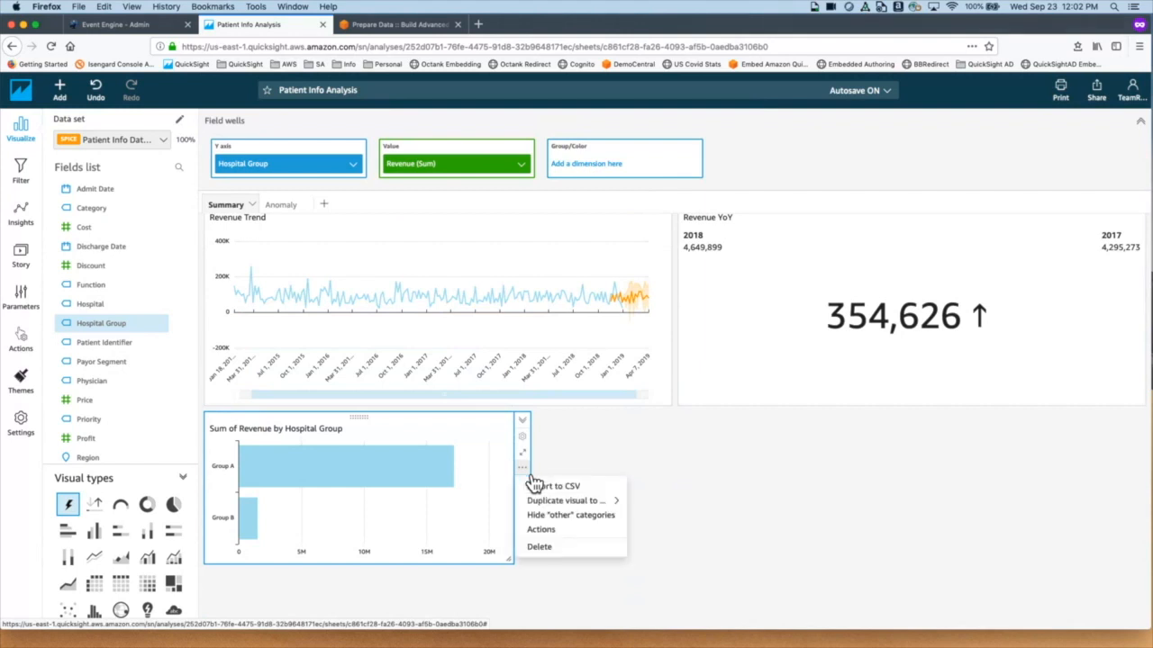
pyautogui.moveTo(610, 505)
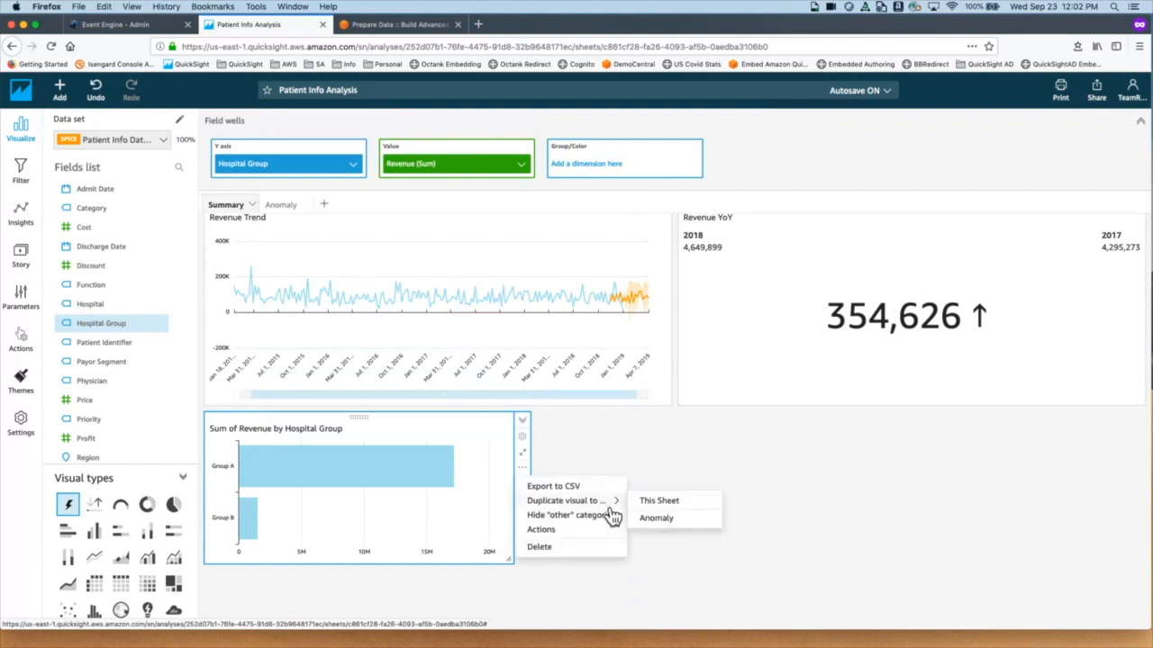
pyautogui.click(662, 501)
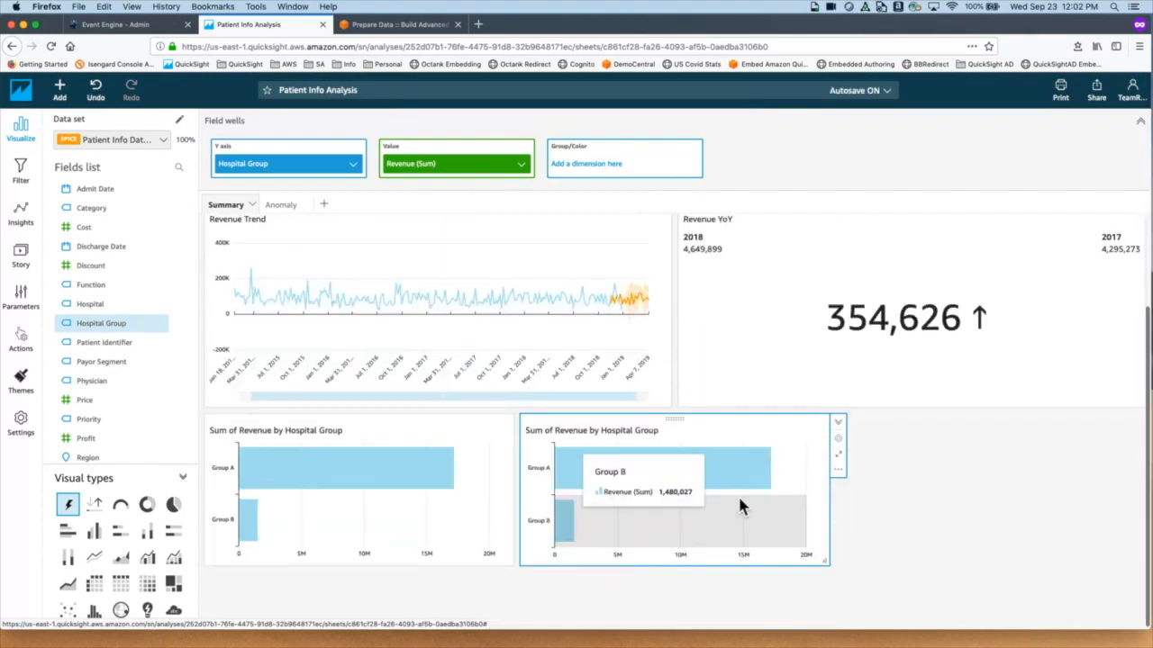
pyautogui.click(840, 475)
pyautogui.moveTo(886, 510)
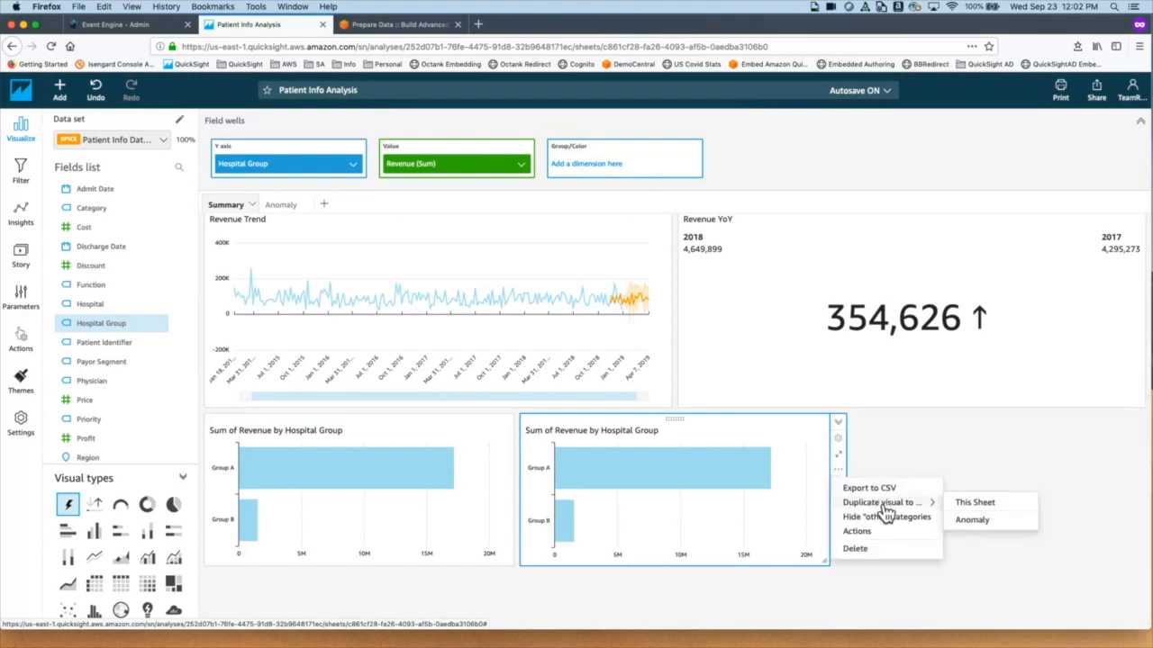
pyautogui.click(986, 506)
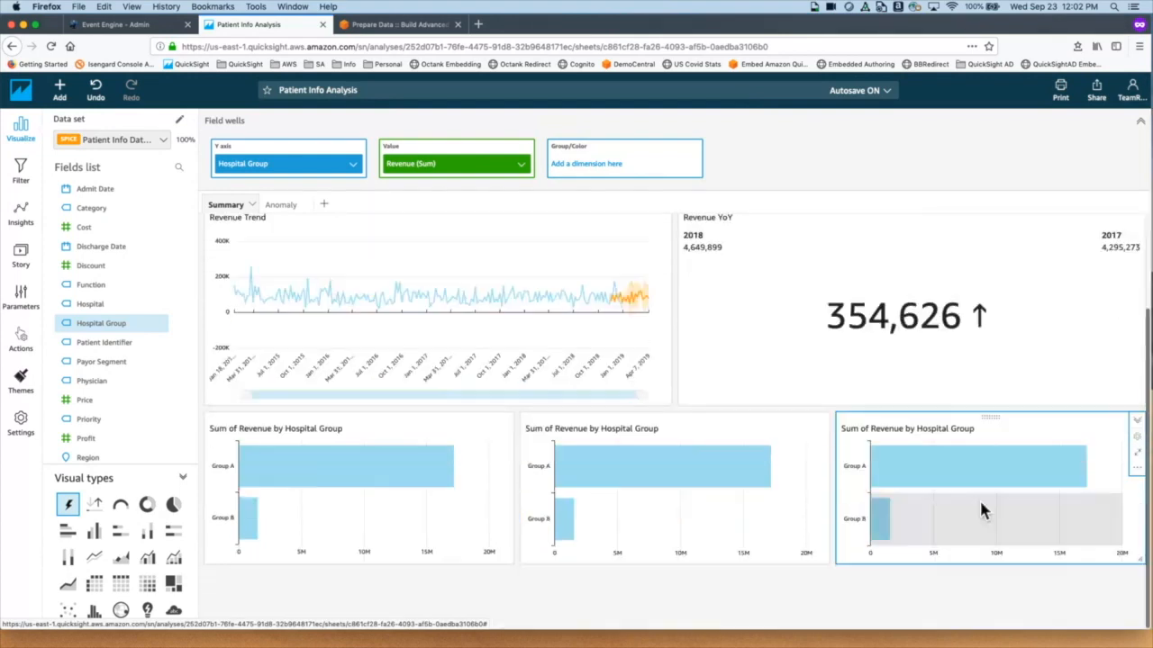
pyautogui.scroll(-1, 980, 503)
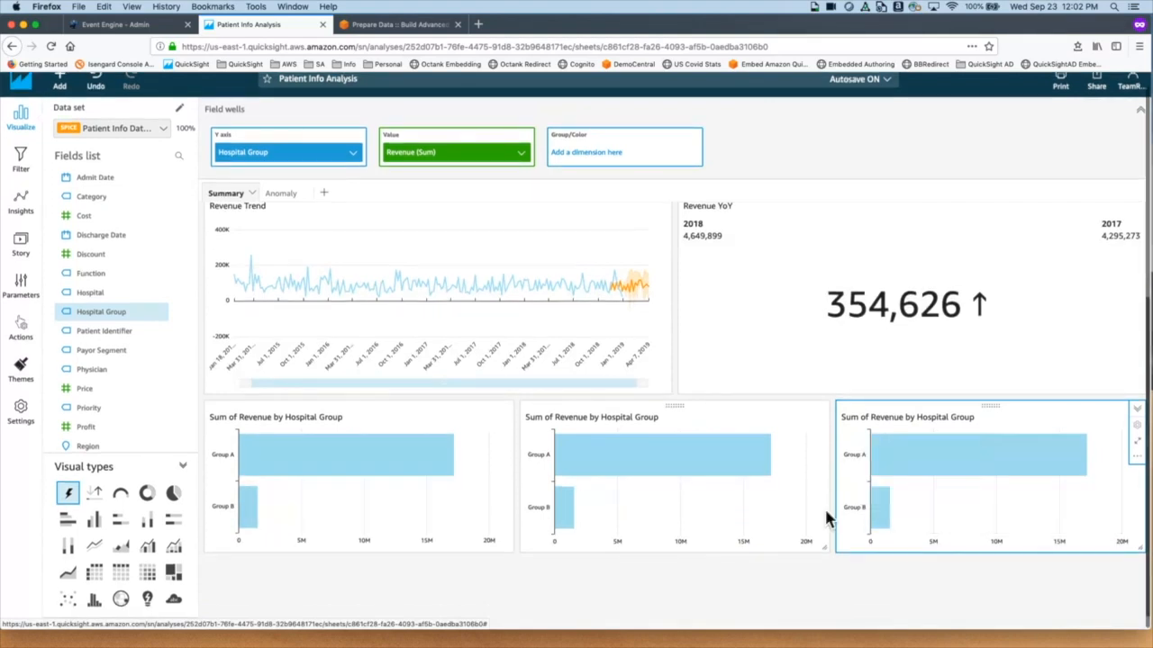
pyautogui.moveTo(919, 509)
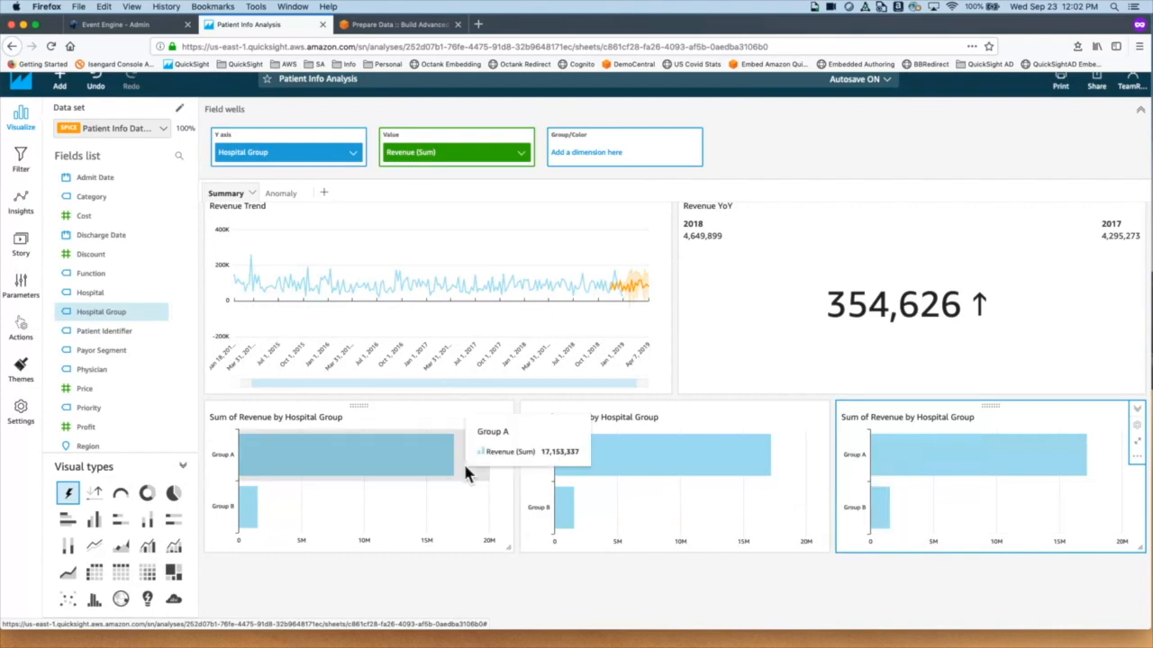
# Step: Select the middle copy of the Hospital Group chart
pyautogui.click(496, 417)
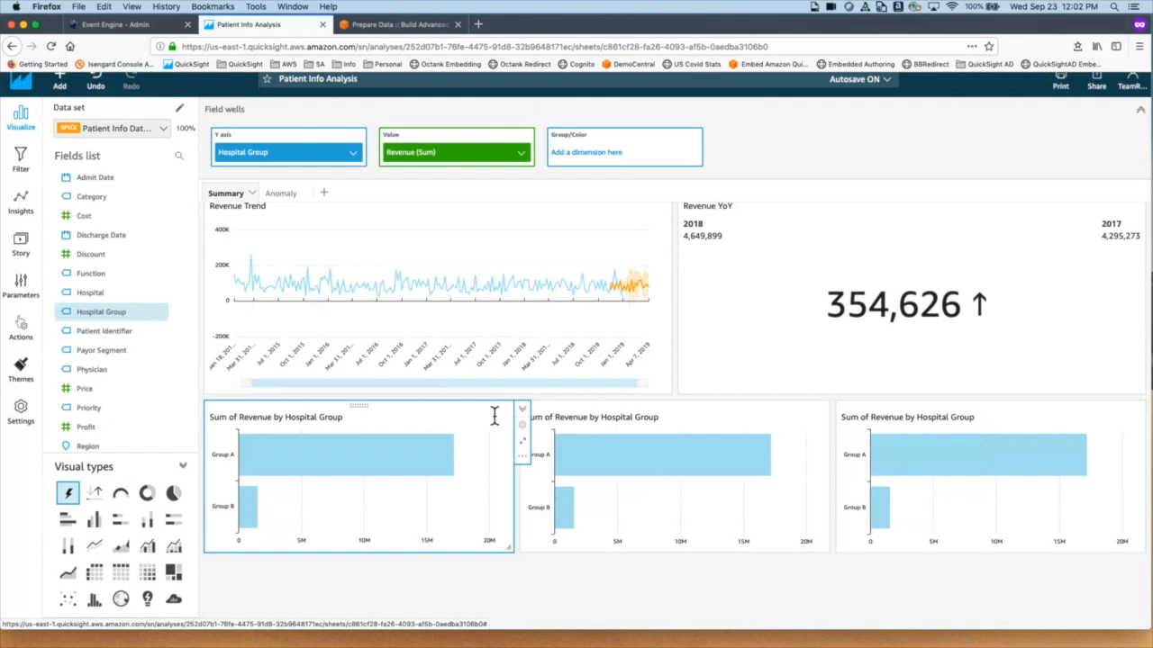
pyautogui.moveTo(399, 442)
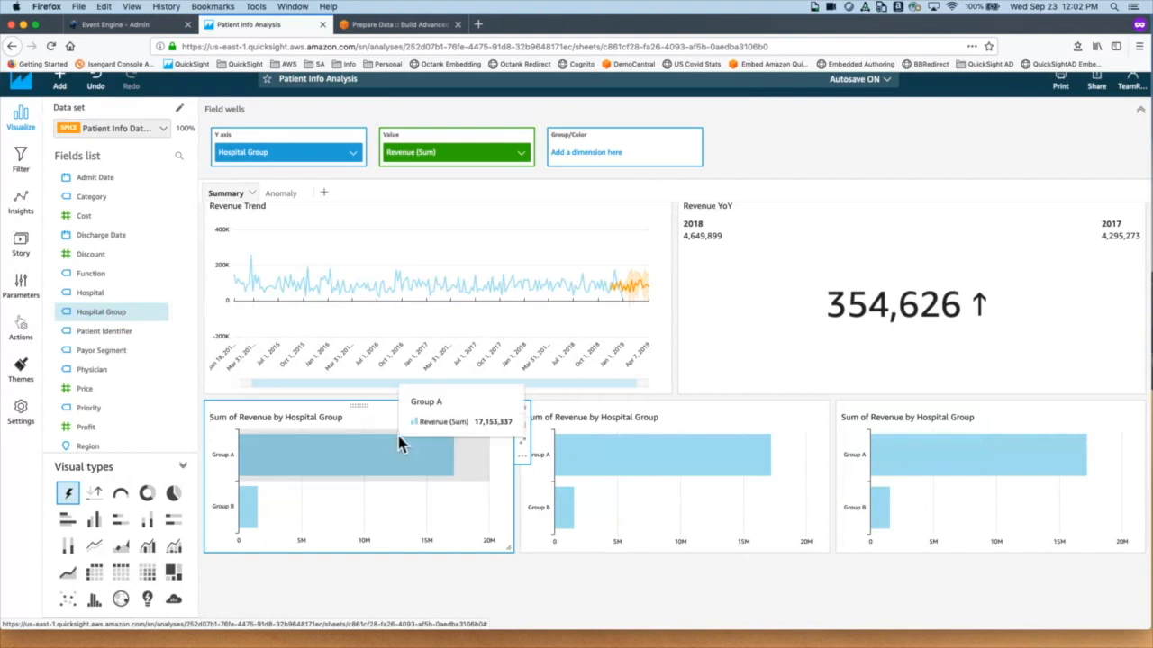
pyautogui.moveTo(459, 522)
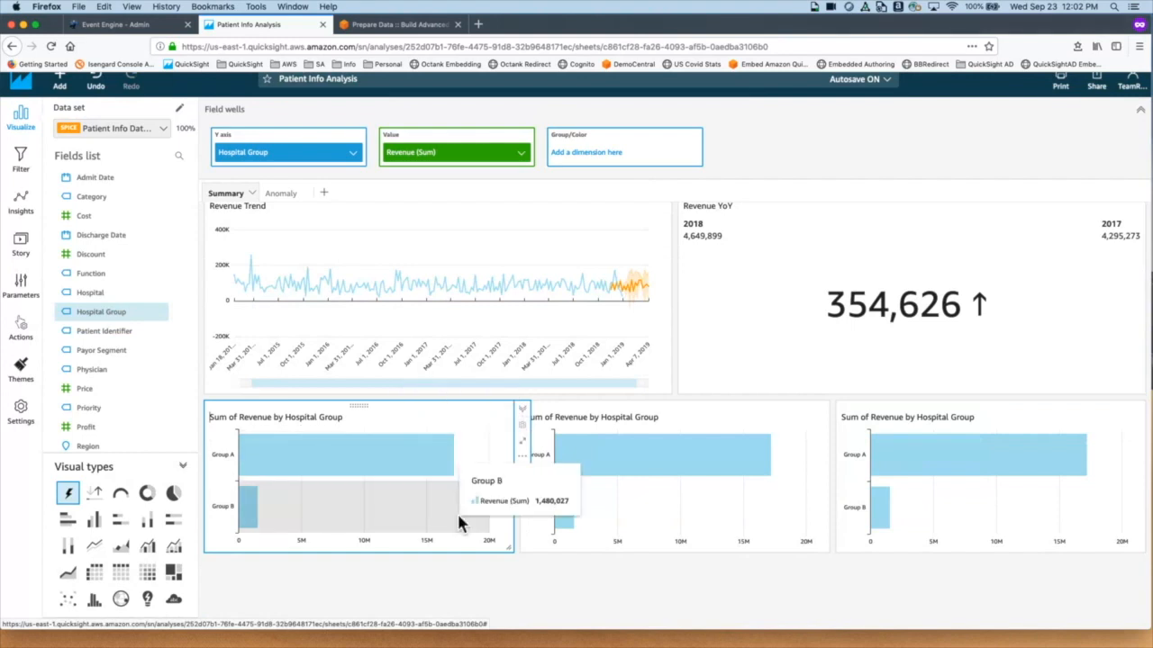
pyautogui.click(710, 415)
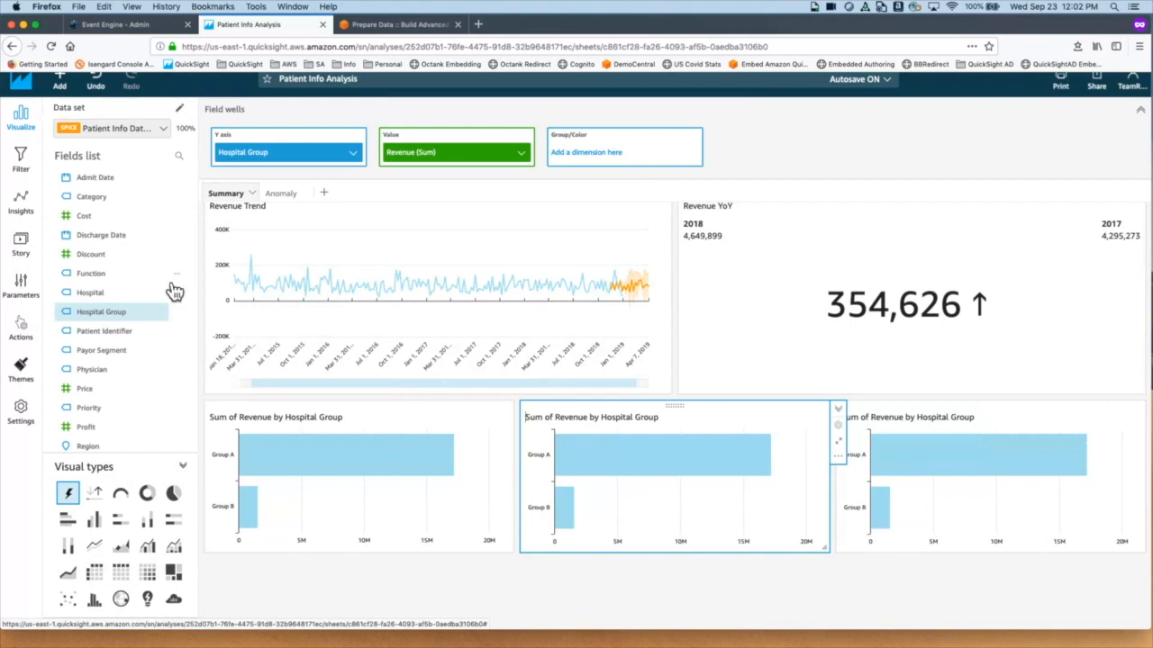
# Step: Rebuild the middle chart as a horizontal stacked bar of revenue by Hospital and Category
pyautogui.click(95, 317)
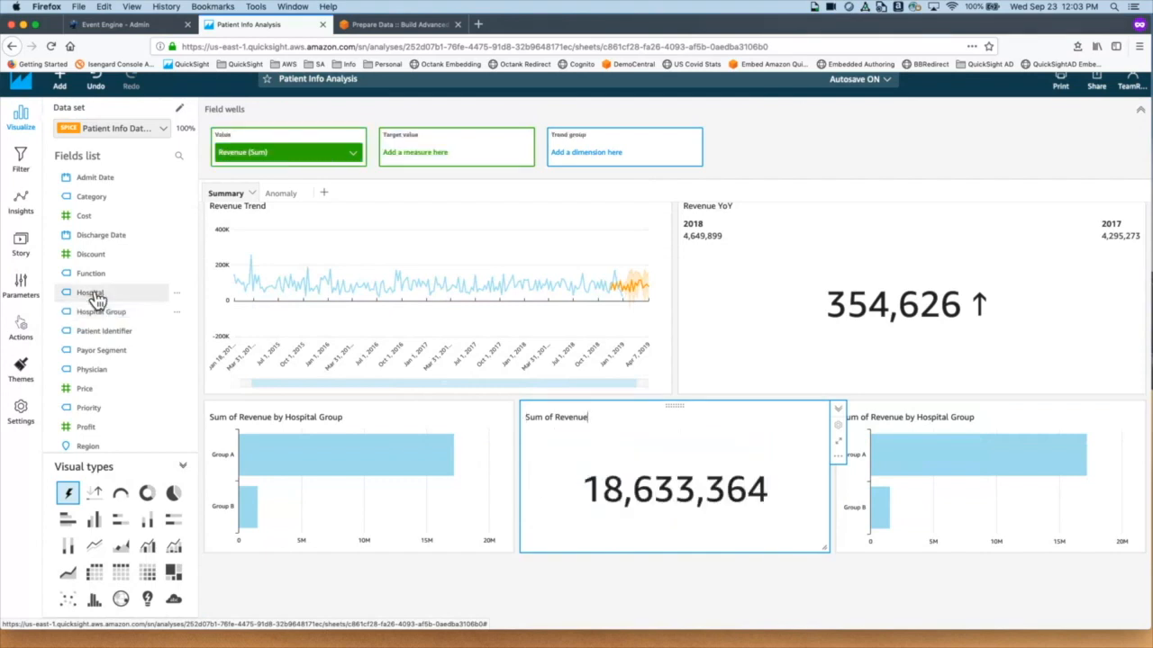
pyautogui.click(94, 297)
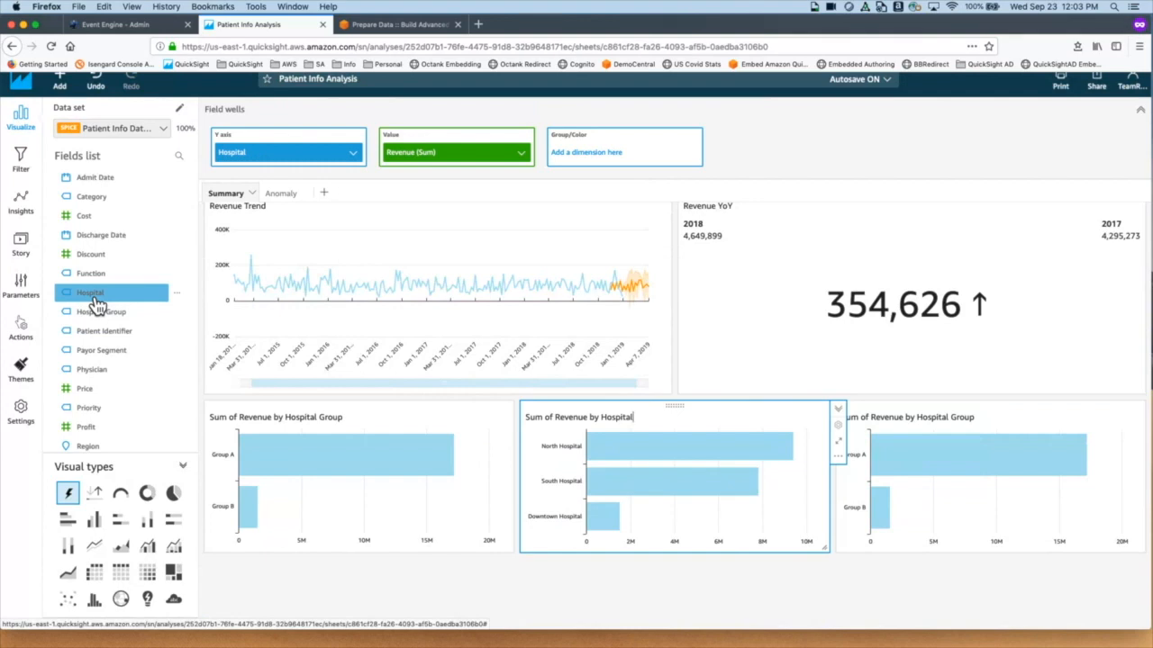
pyautogui.click(113, 204)
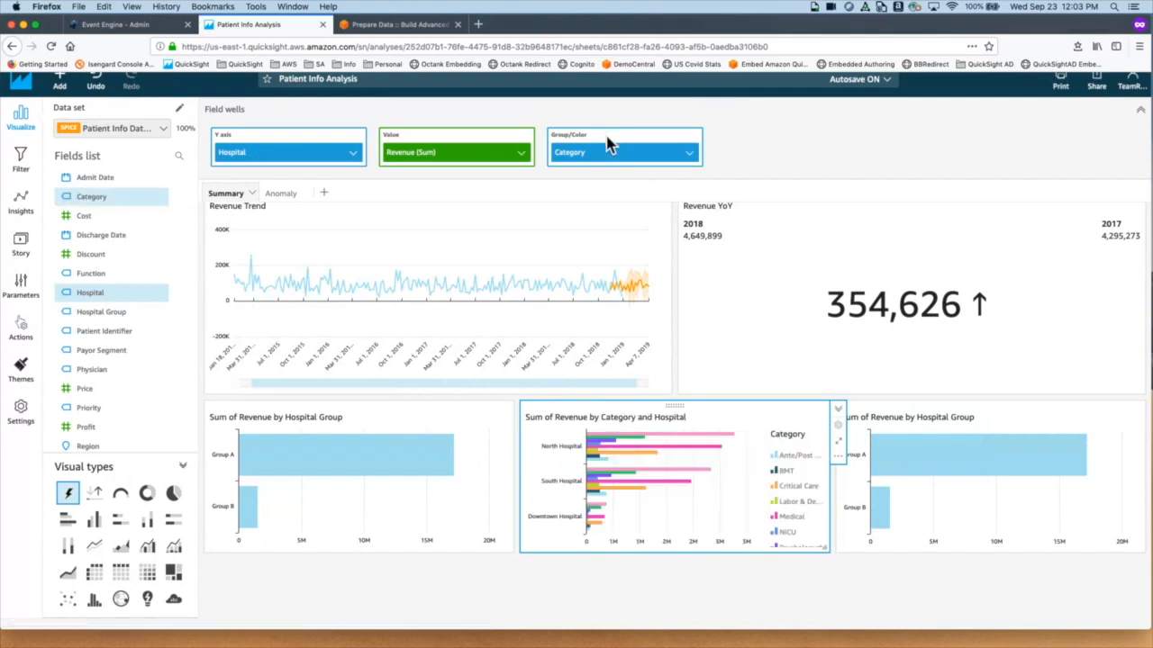
pyautogui.moveTo(626, 503)
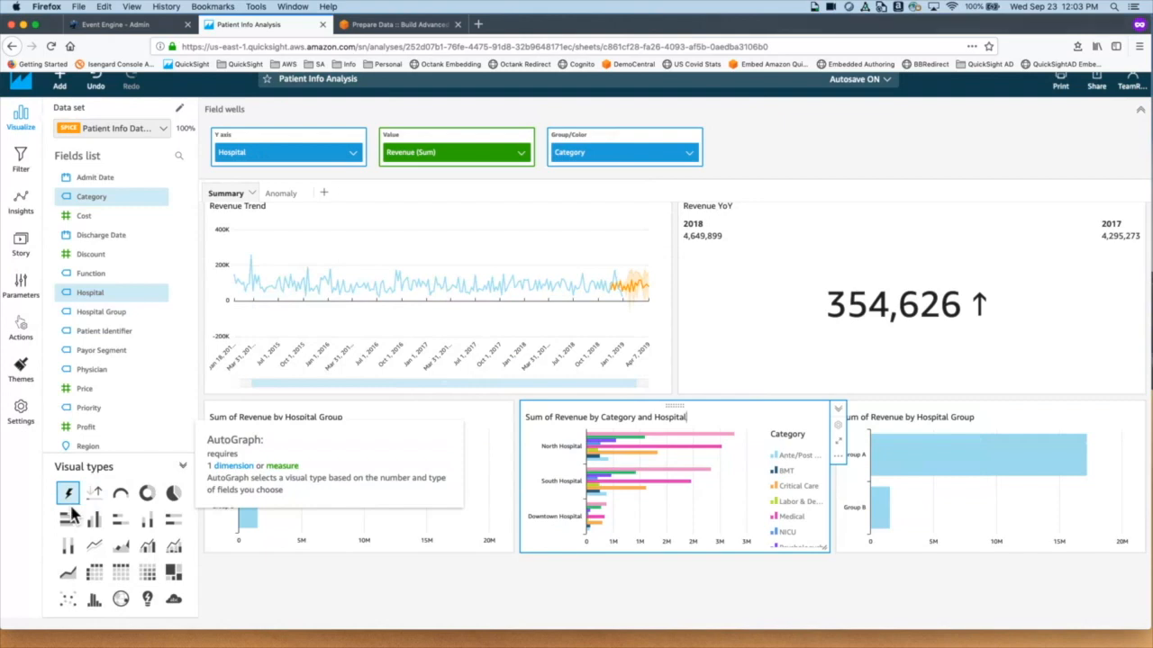
pyautogui.click(131, 531)
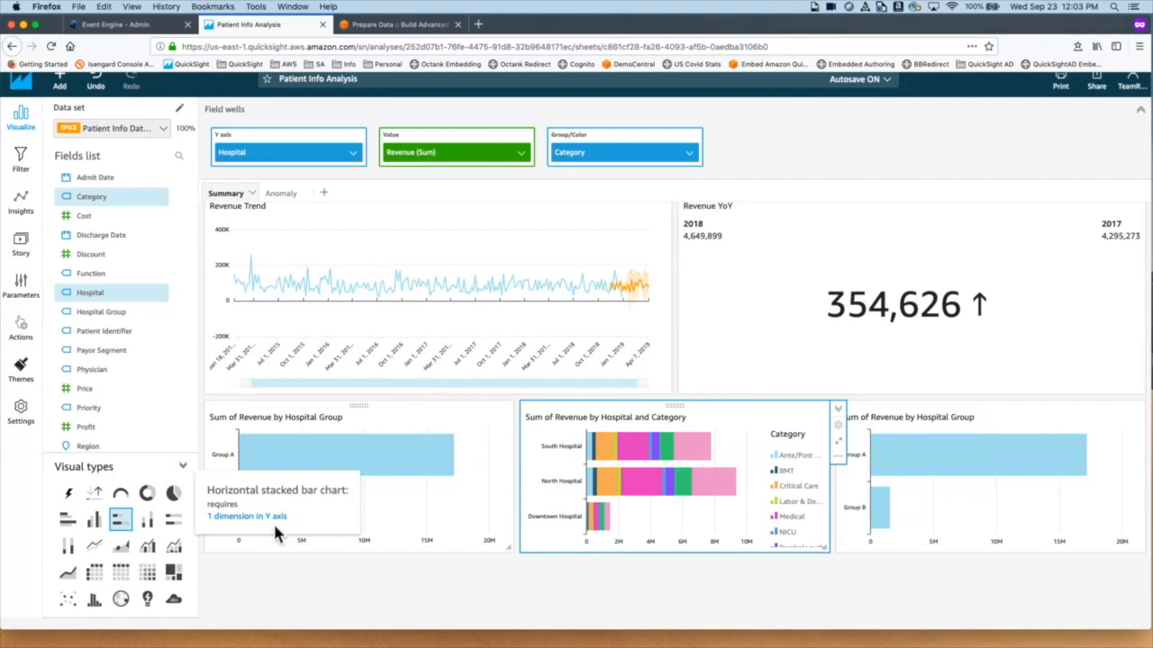
pyautogui.moveTo(597, 534)
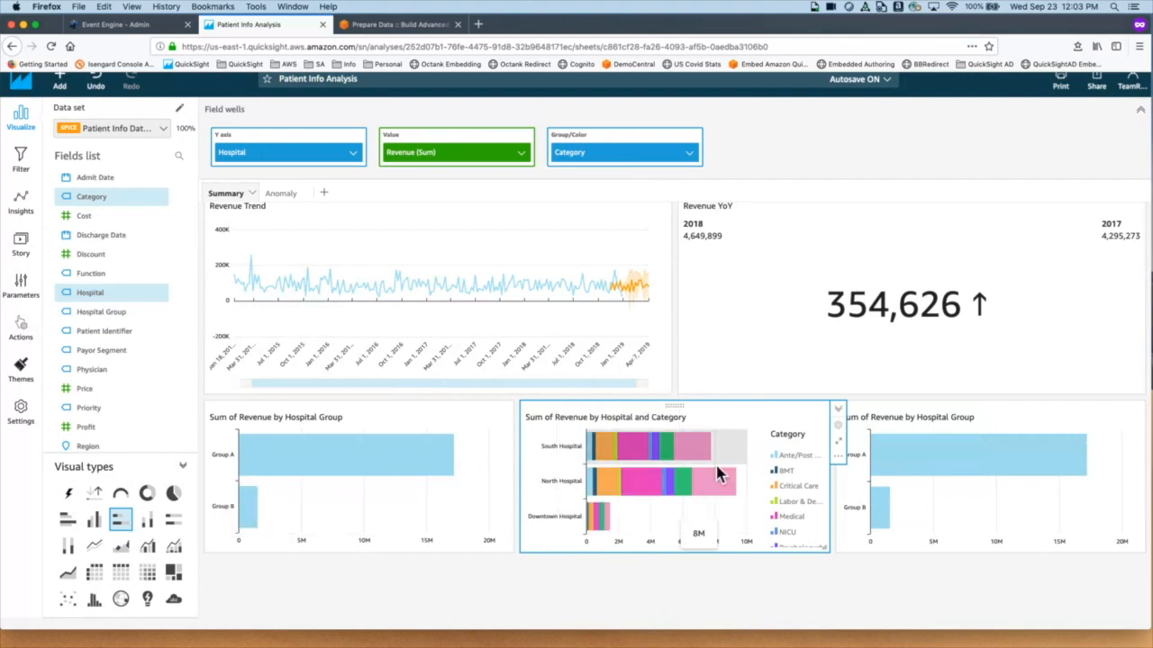
pyautogui.moveTo(686, 472)
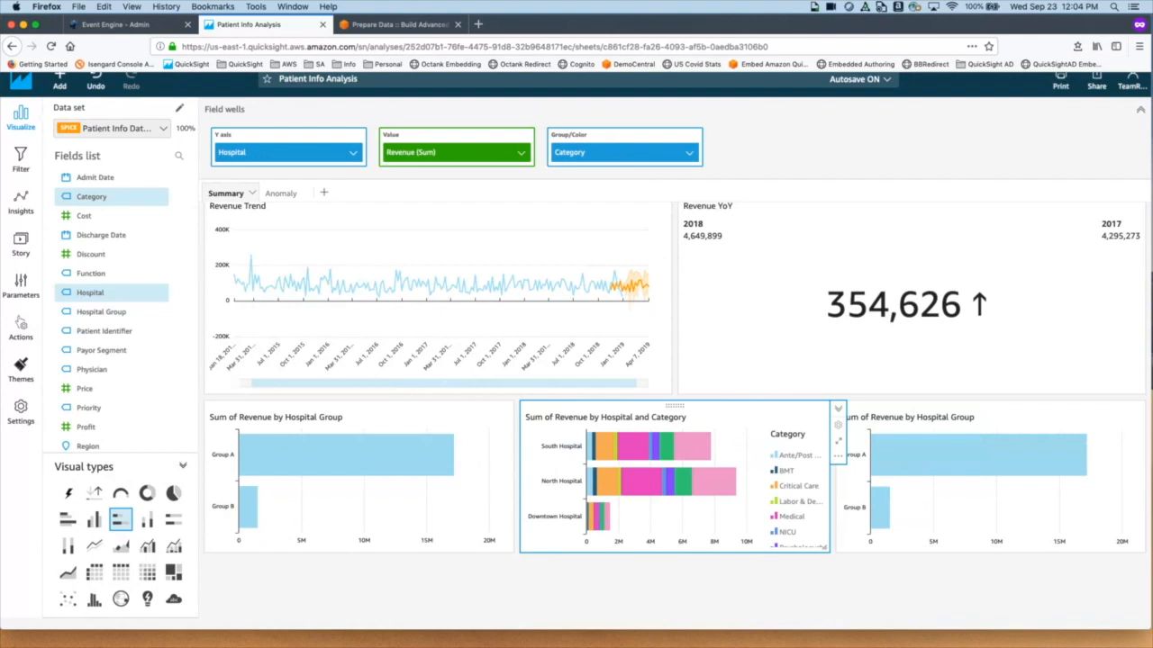
pyautogui.click(1100, 426)
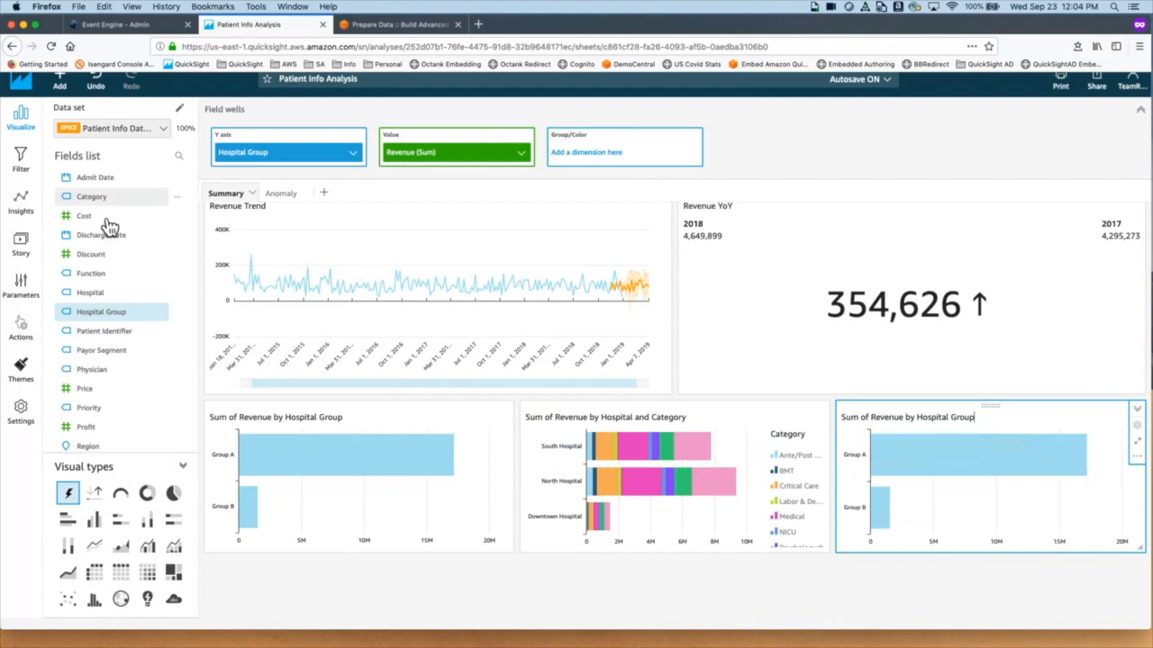
# Step: Swap Hospital Group for Category on the right-hand chart and make it a donut
pyautogui.click(102, 319)
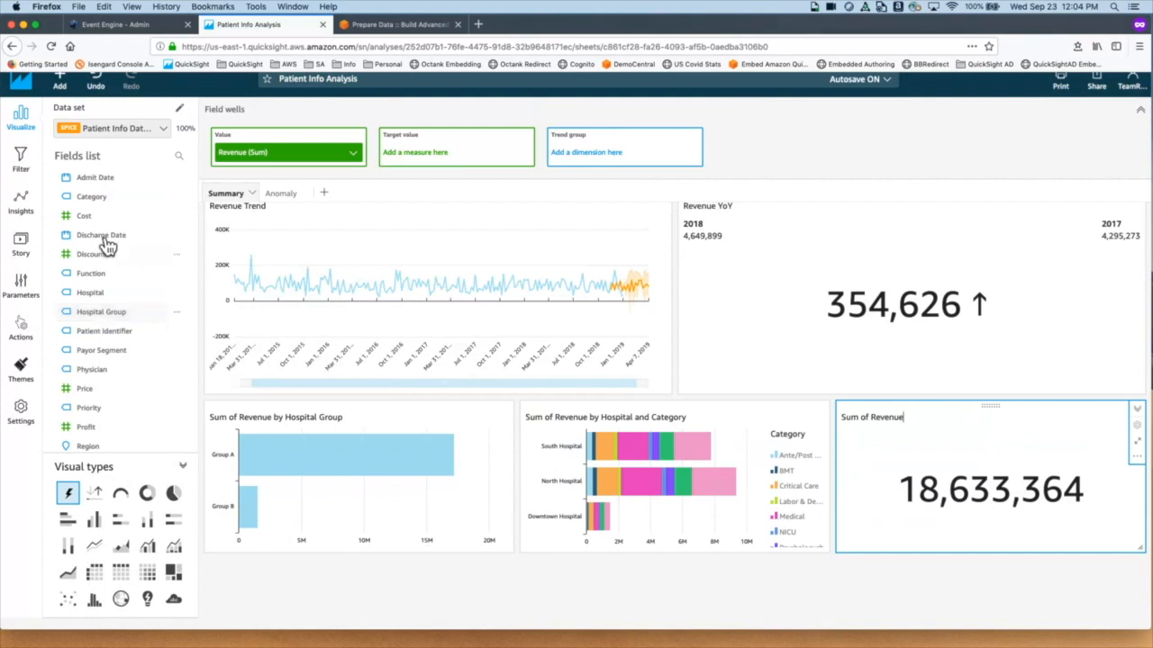
pyautogui.click(104, 201)
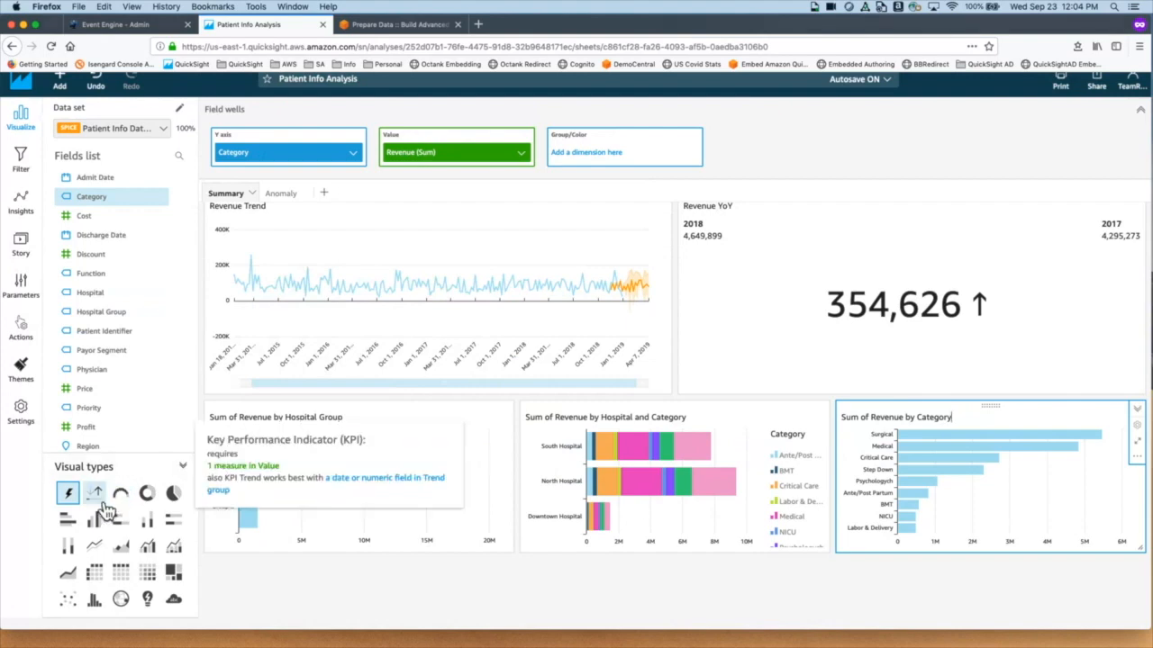
pyautogui.click(158, 511)
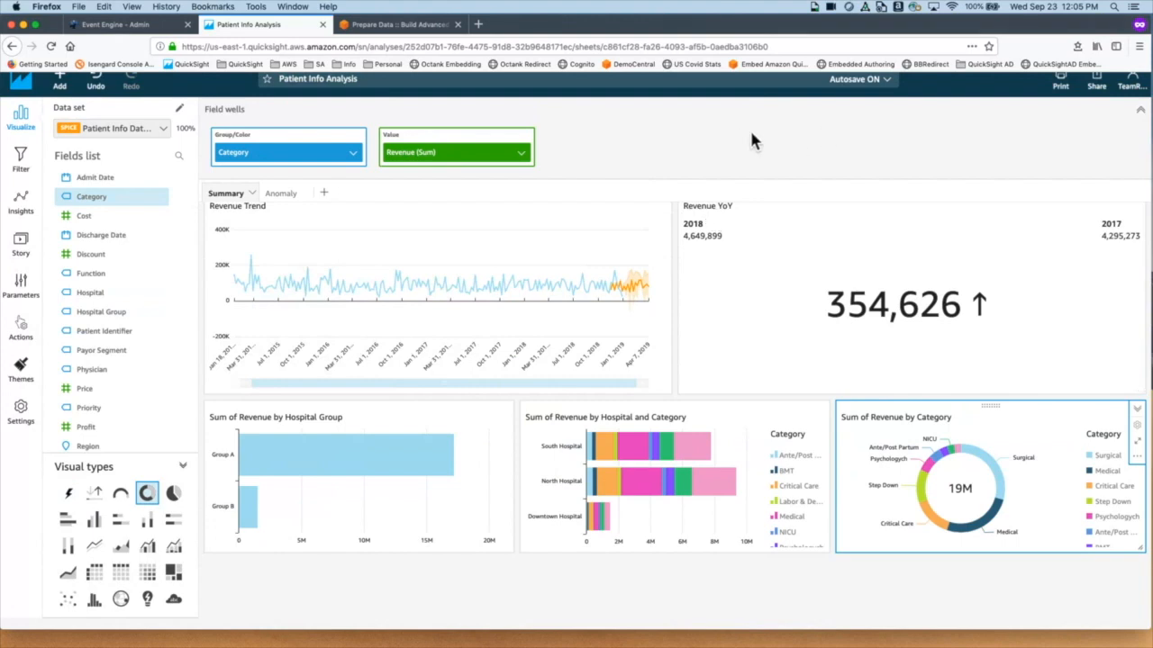
# Step: Add Sub Category as a drill-down level beneath Category in the donut's grouping
pyautogui.click(1141, 110)
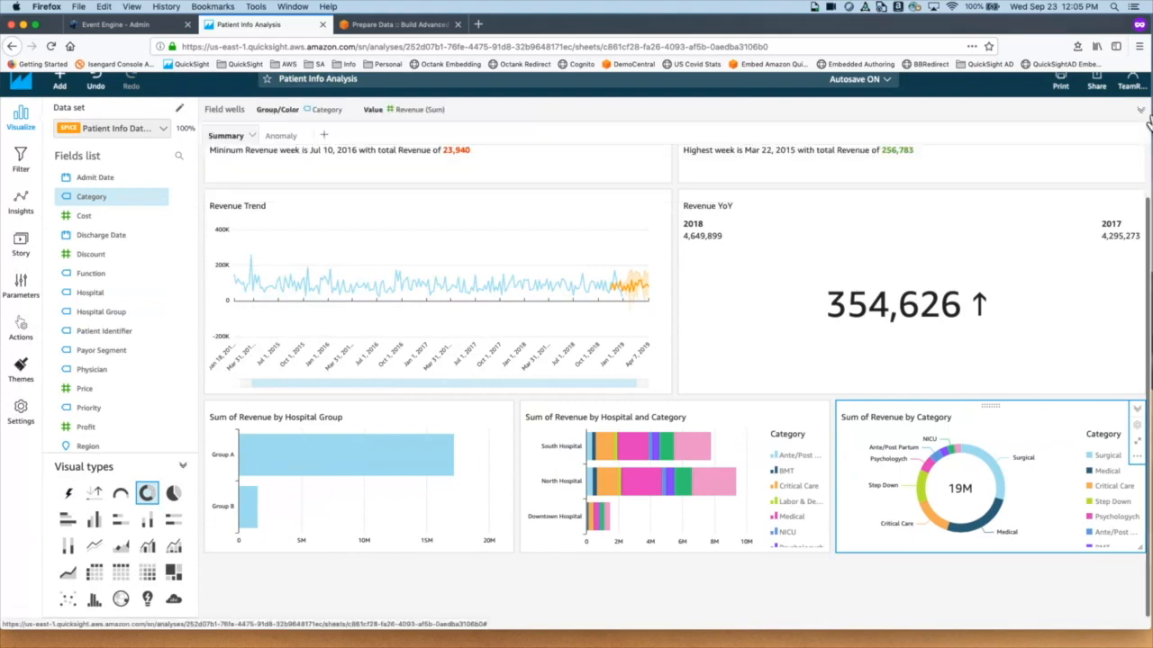
pyautogui.click(844, 119)
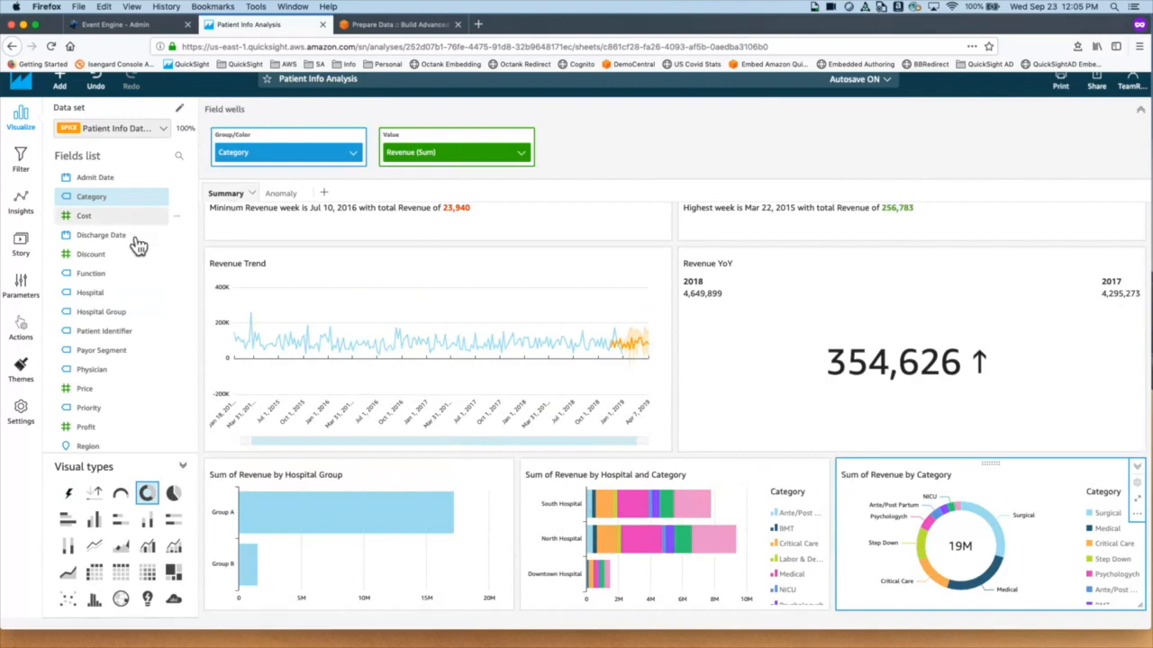
pyautogui.moveTo(147, 332); pyautogui.dragTo(141, 335)
pyautogui.scroll(-2, 144, 337)
pyautogui.scroll(3, 142, 334)
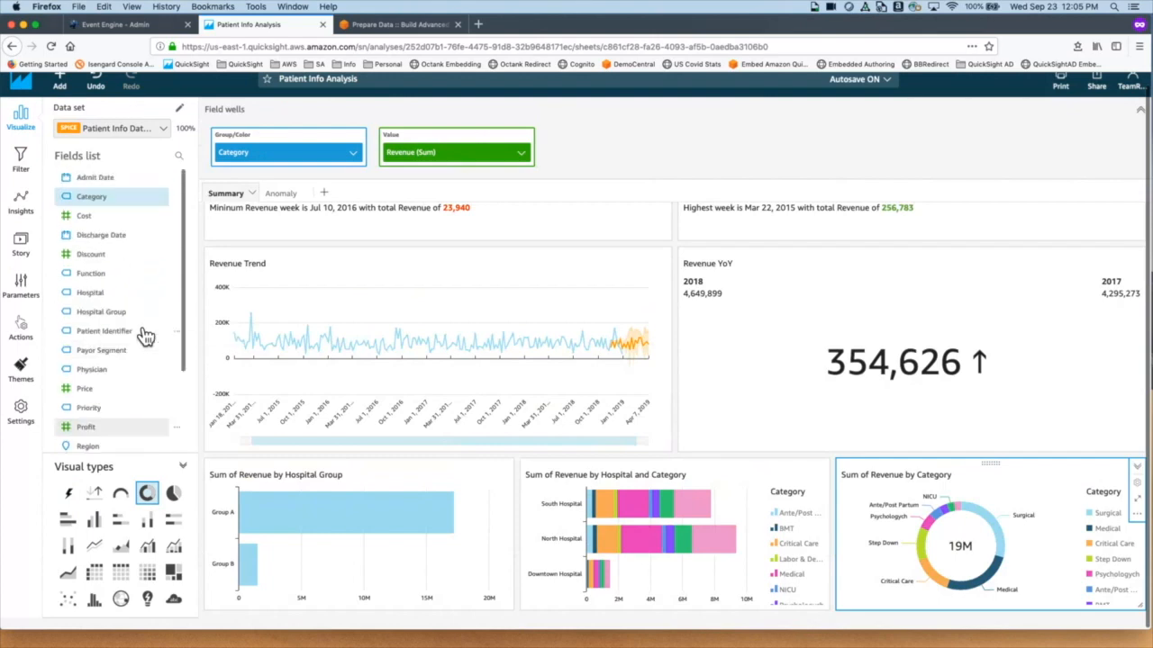
pyautogui.click(102, 159)
pyautogui.write('sub')
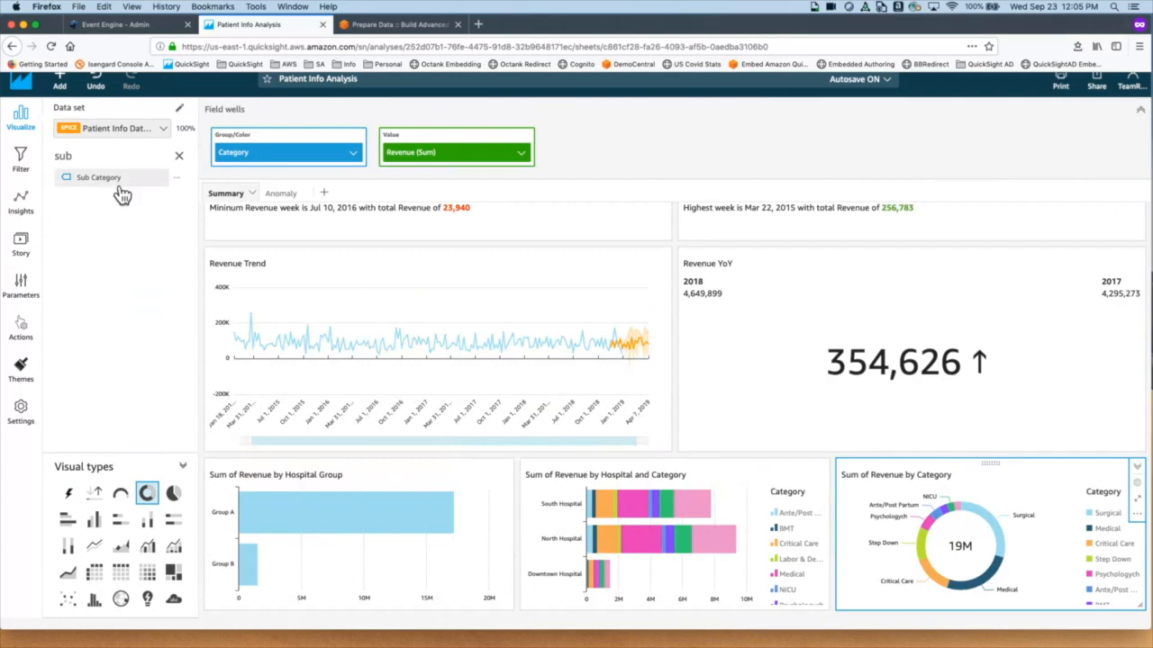
pyautogui.moveTo(119, 186); pyautogui.dragTo(122, 195)
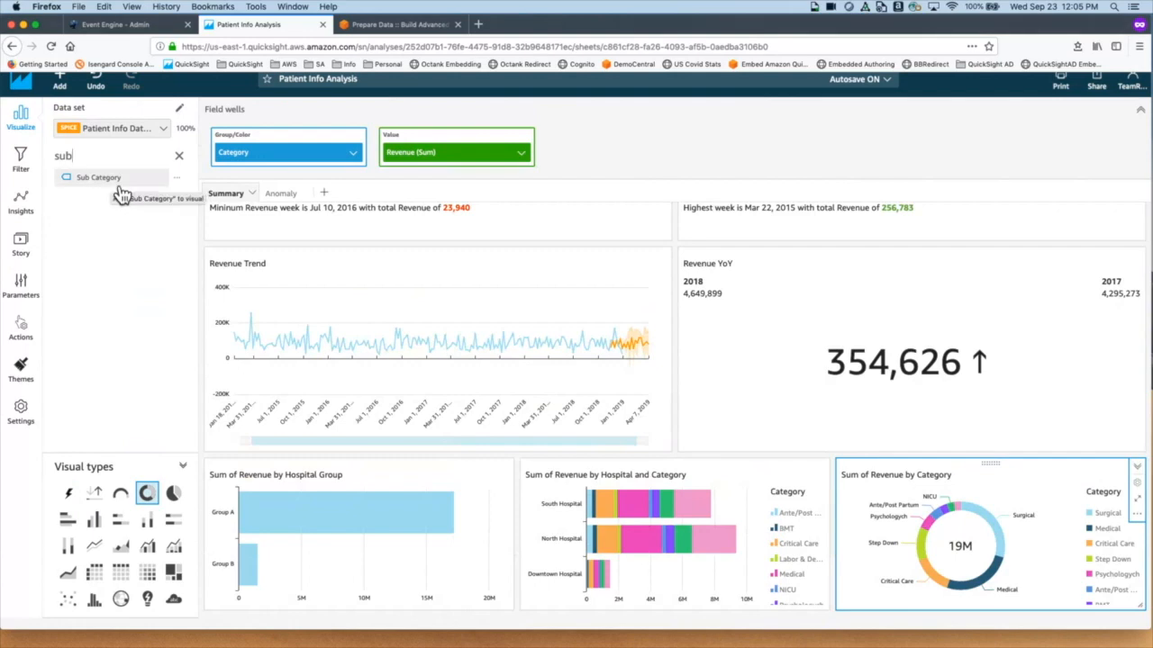
pyautogui.moveTo(123, 196); pyautogui.dragTo(296, 162)
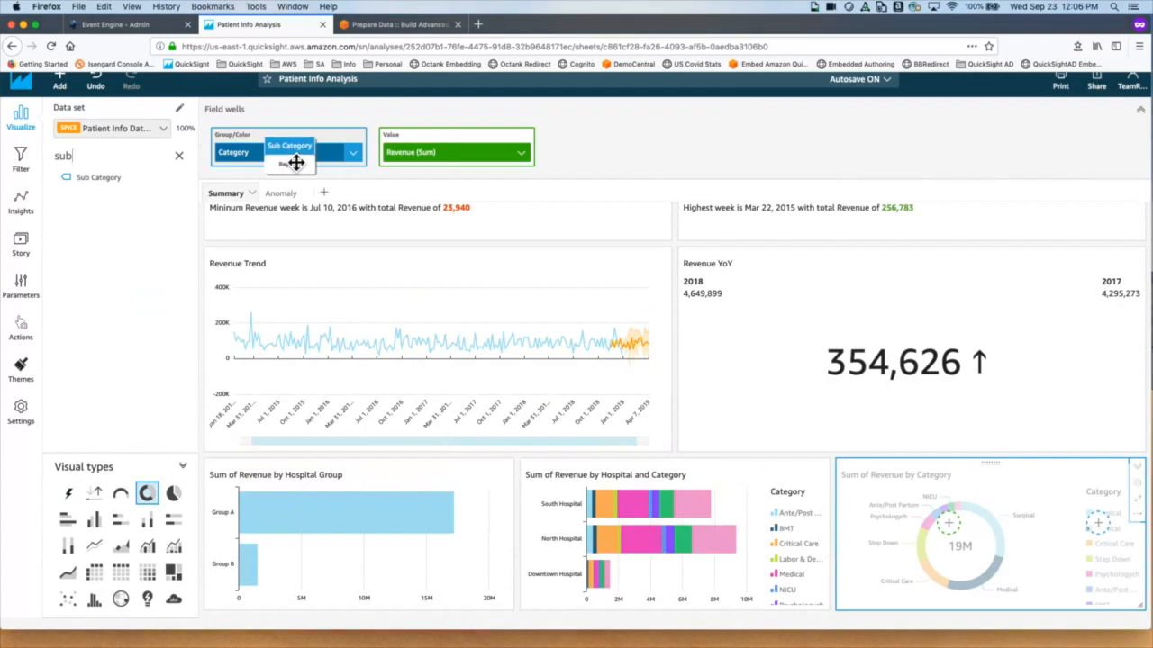
pyautogui.moveTo(297, 162); pyautogui.dragTo(297, 162)
pyautogui.moveTo(296, 163); pyautogui.dragTo(295, 169)
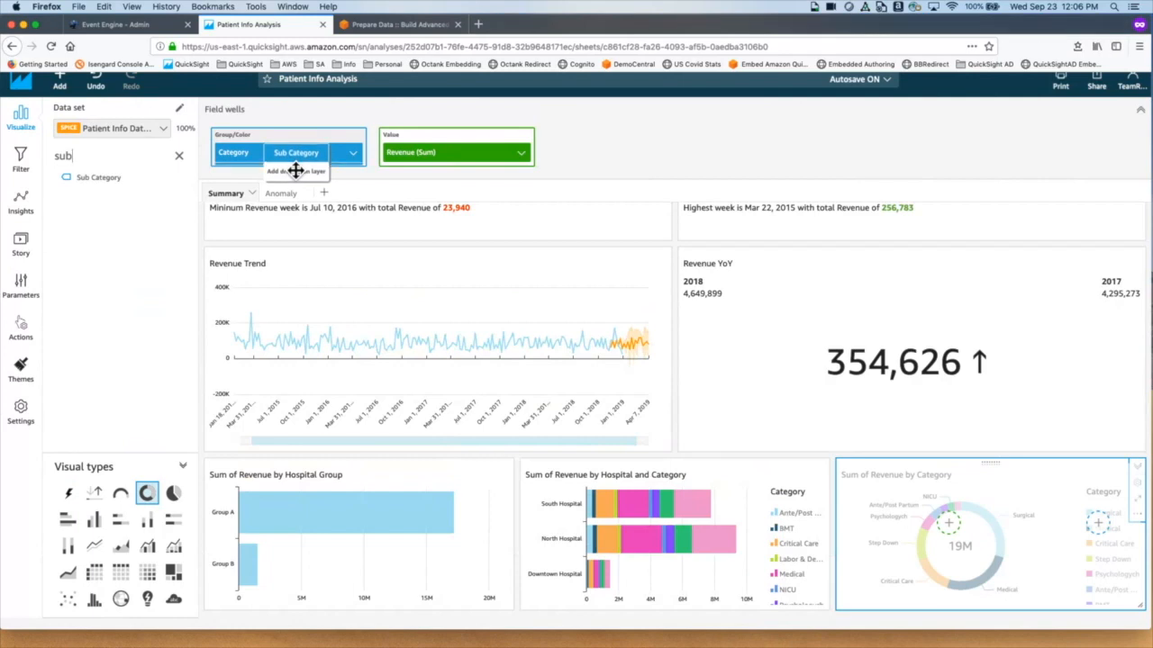
pyautogui.moveTo(296, 169); pyautogui.dragTo(296, 169)
pyautogui.moveTo(296, 169); pyautogui.dragTo(292, 168)
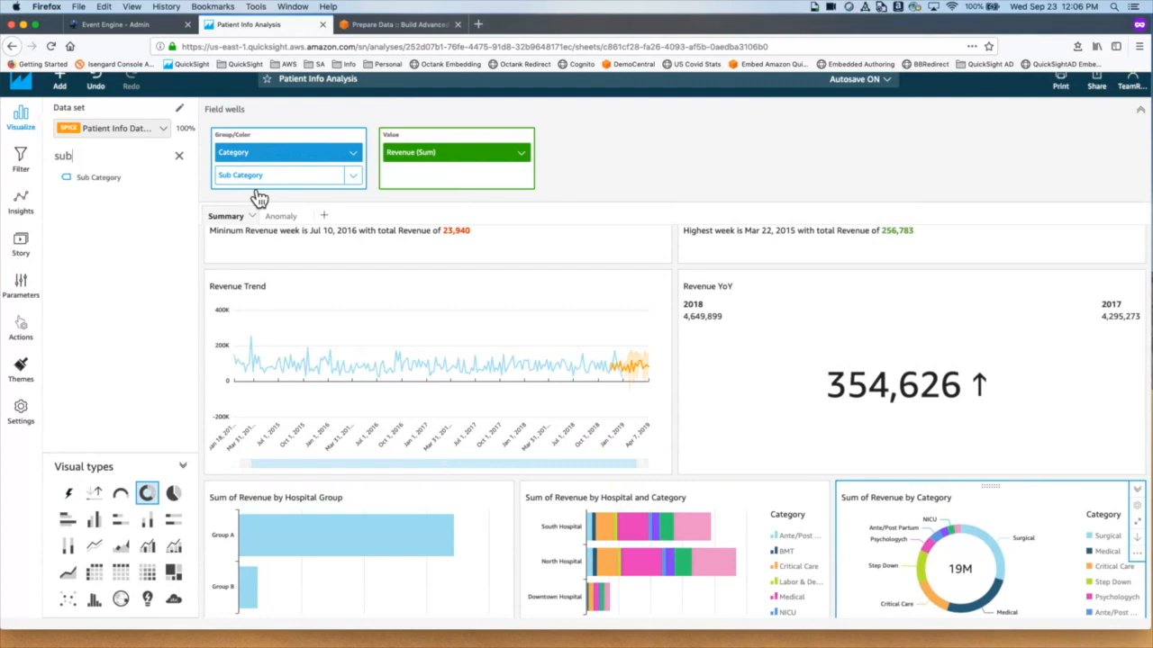
# Step: Add Function as a third drill-down level below Sub Category
pyautogui.click(179, 157)
pyautogui.click(92, 158)
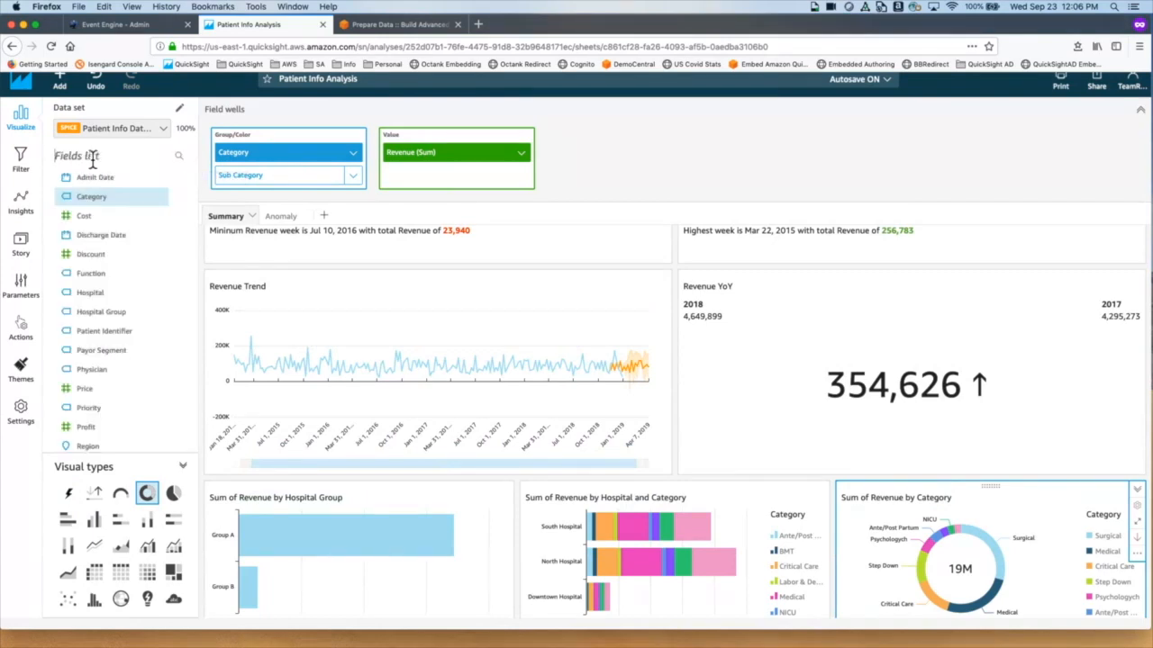
pyautogui.write('func')
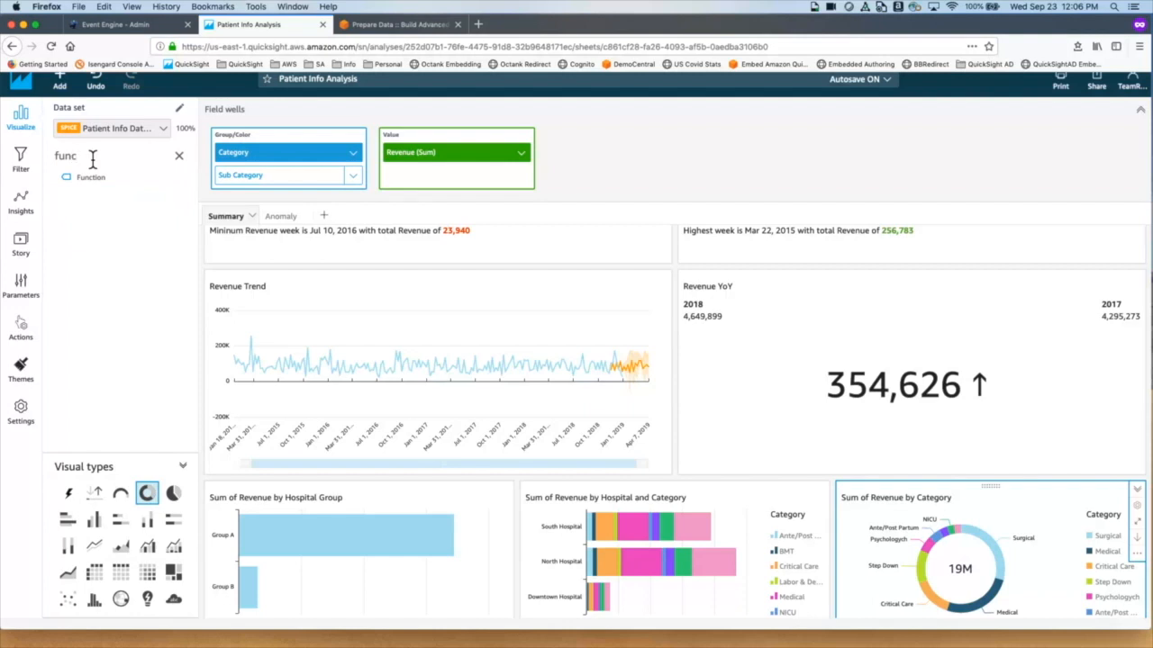
pyautogui.moveTo(108, 189); pyautogui.dragTo(275, 196)
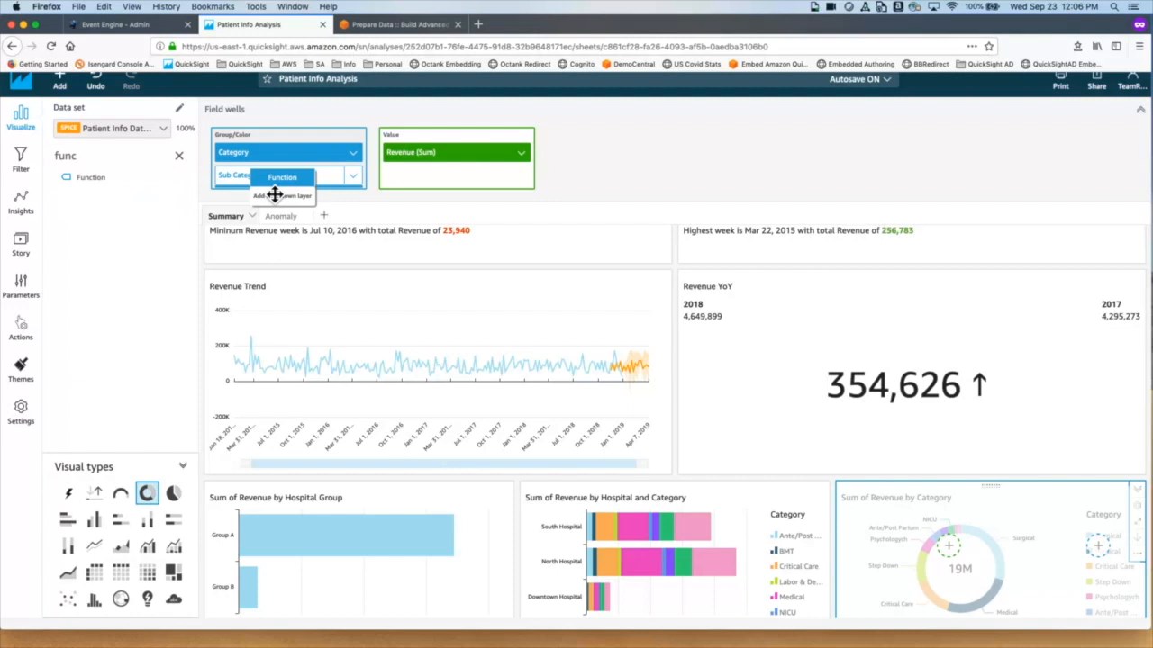
pyautogui.moveTo(275, 196); pyautogui.dragTo(271, 191)
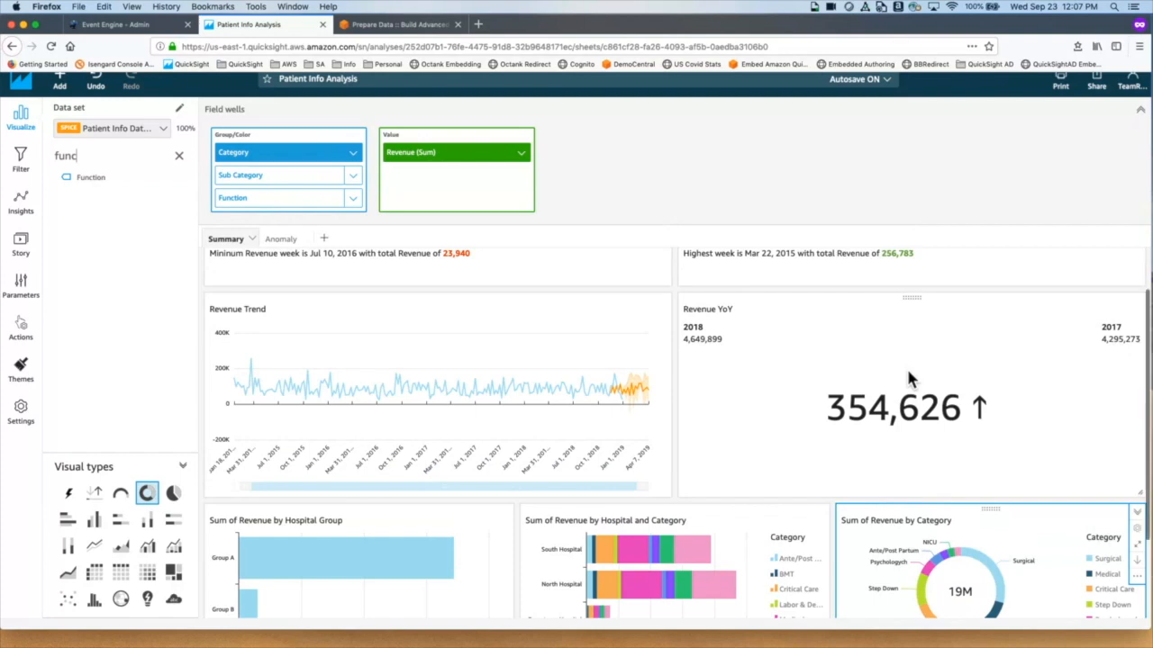
pyautogui.scroll(-3, 906, 366)
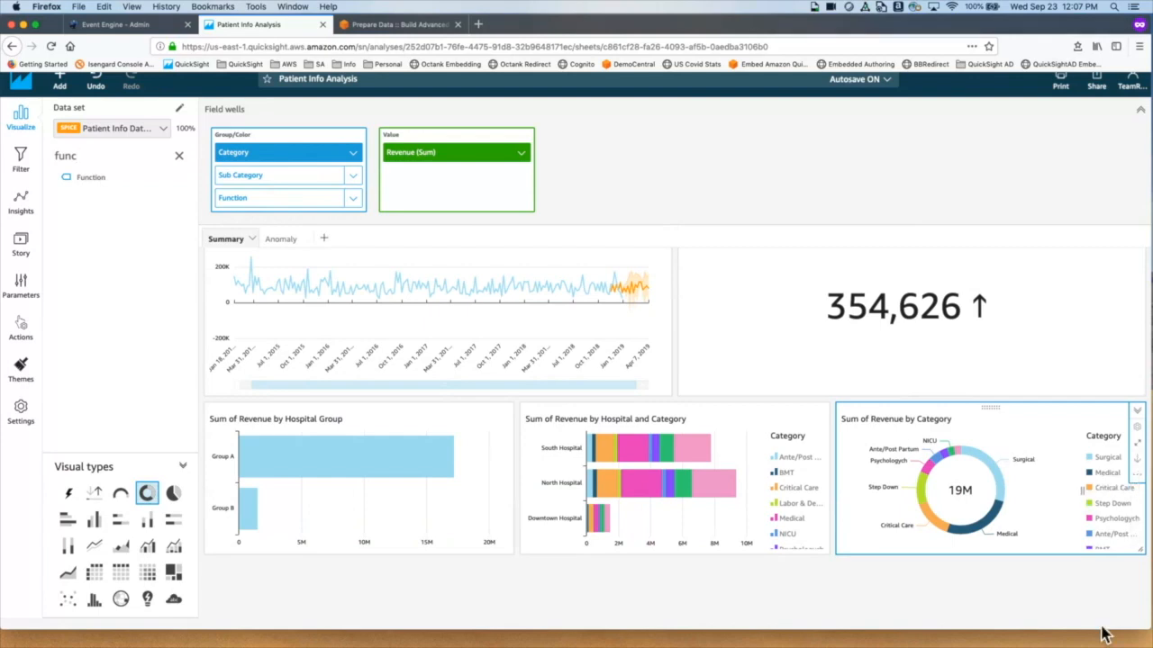
# Step: Drill the donut from Surgical into Sub Category, then from Abdominal into Function
pyautogui.moveTo(1001, 480)
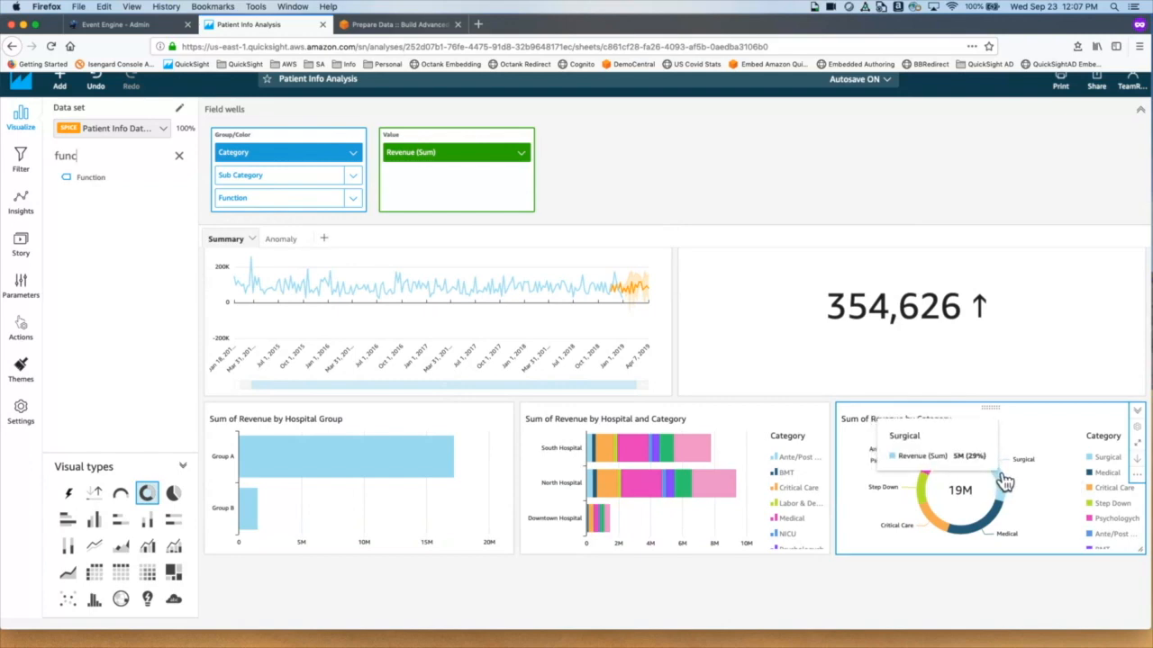
pyautogui.click(1001, 480)
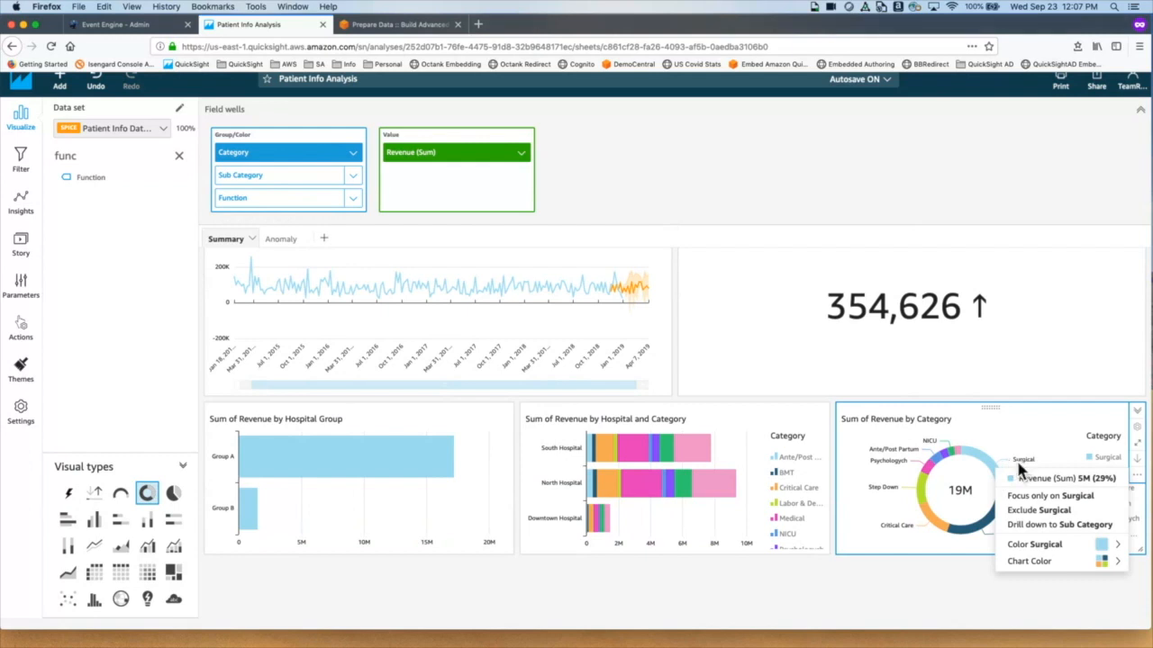
pyautogui.click(1036, 532)
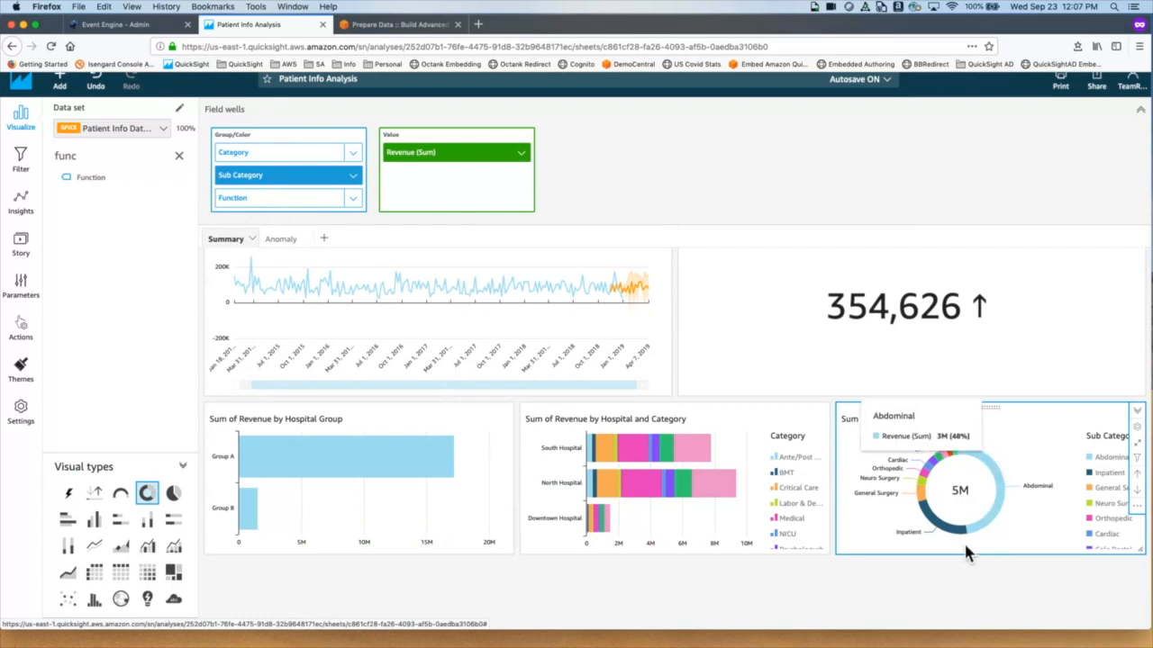
pyautogui.click(1007, 491)
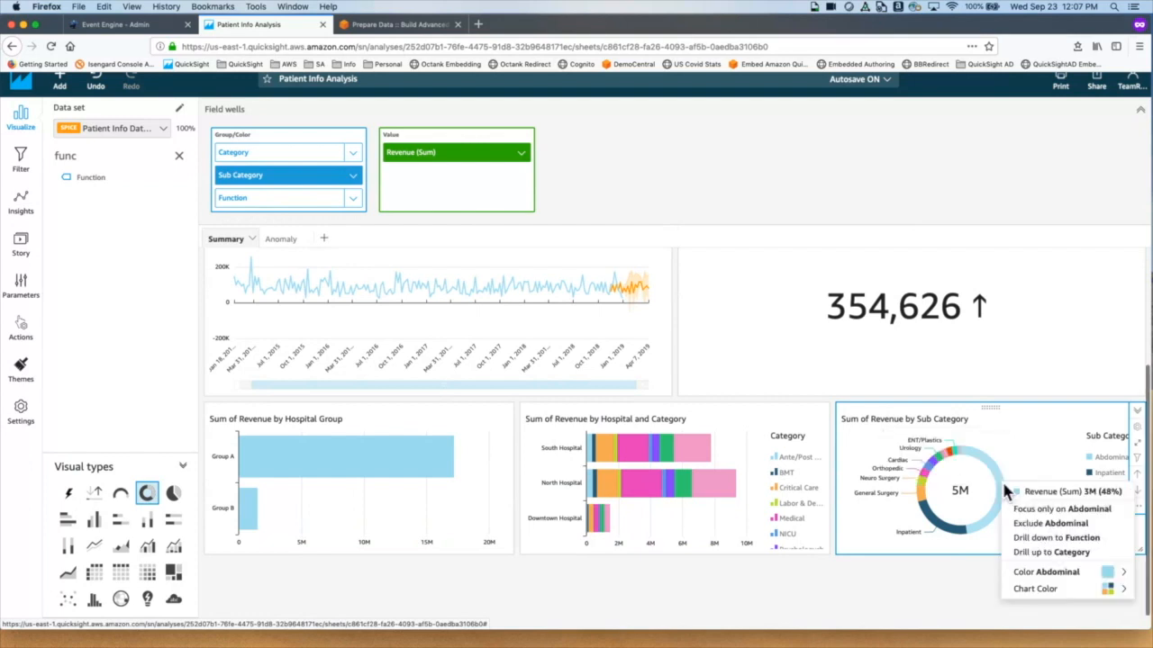
pyautogui.click(1061, 543)
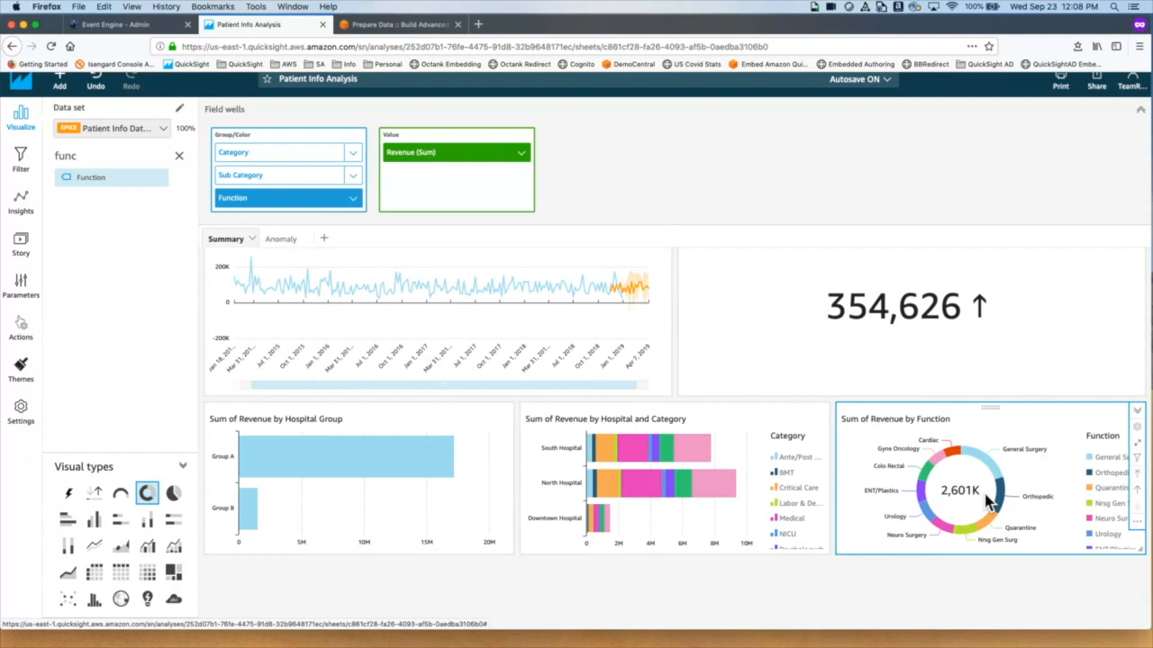
# Step: Close the Orthopedic slice menu, drill up twice to Category, then back down to Sub Category
pyautogui.moveTo(1009, 527)
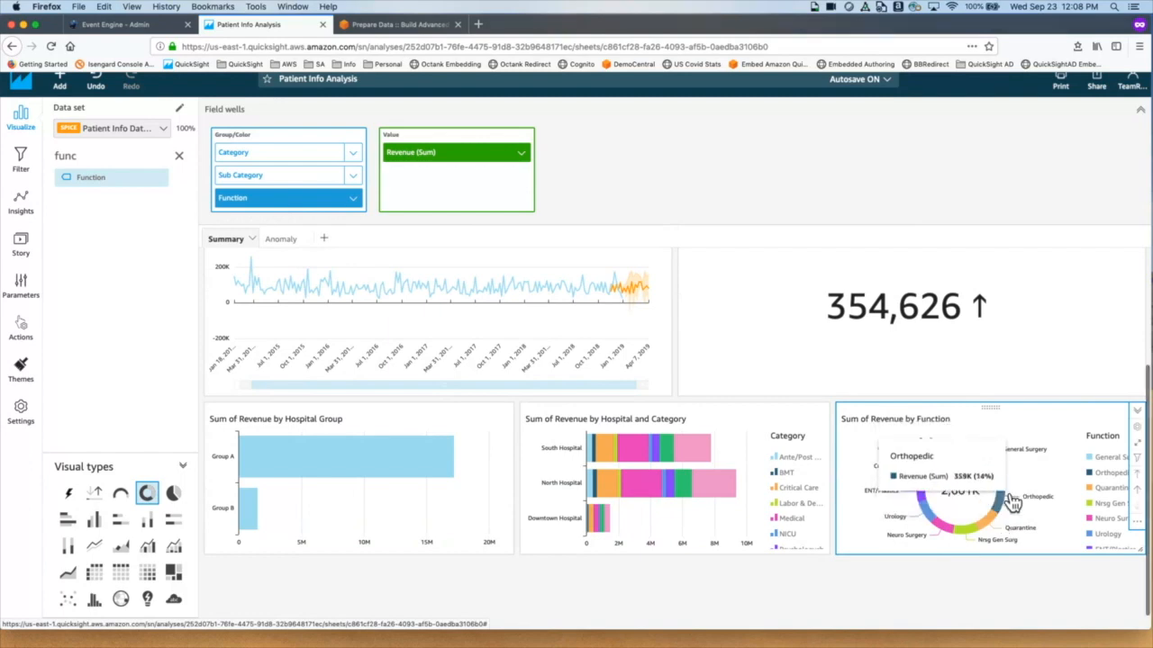
pyautogui.click(1013, 501)
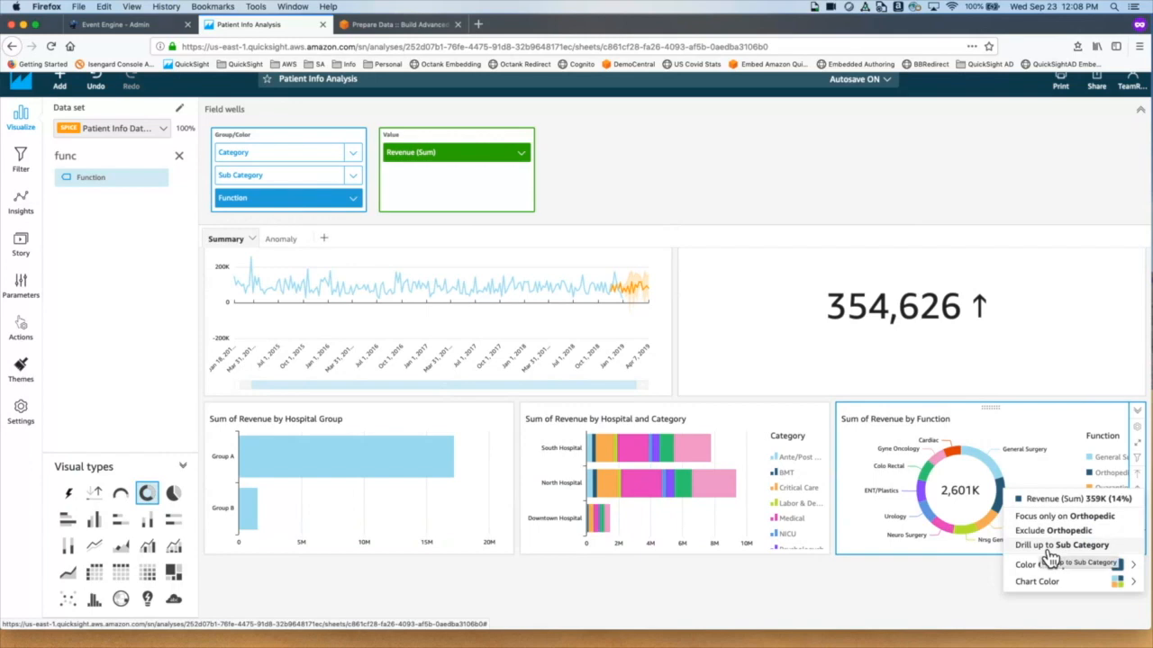
pyautogui.click(1065, 434)
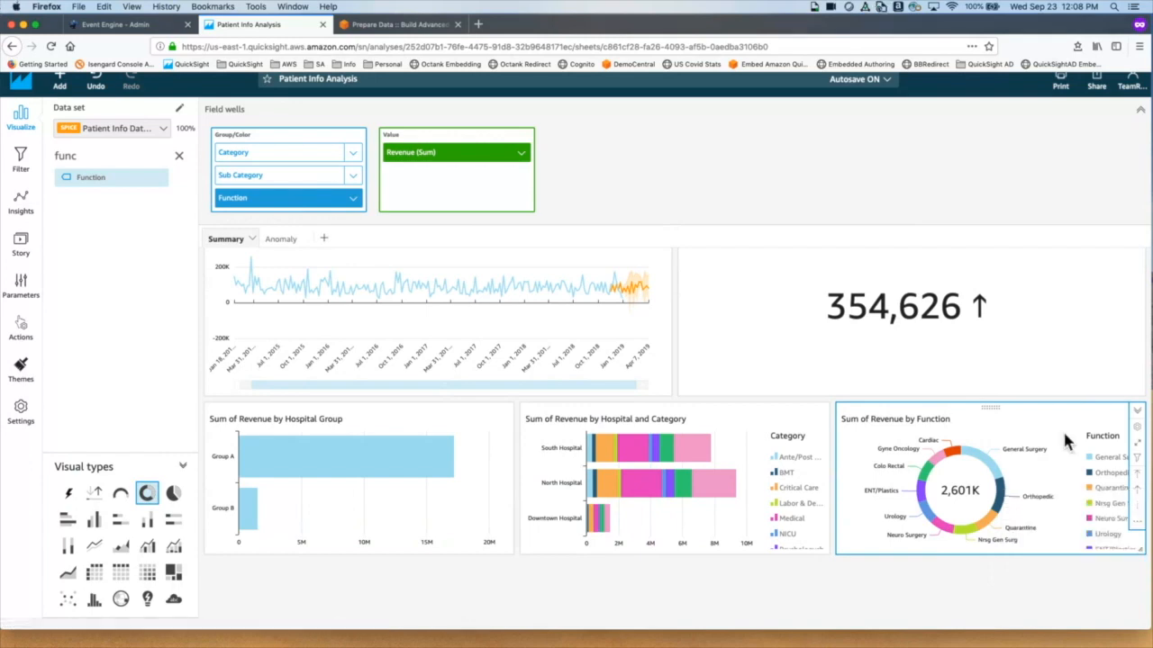
pyautogui.click(1144, 499)
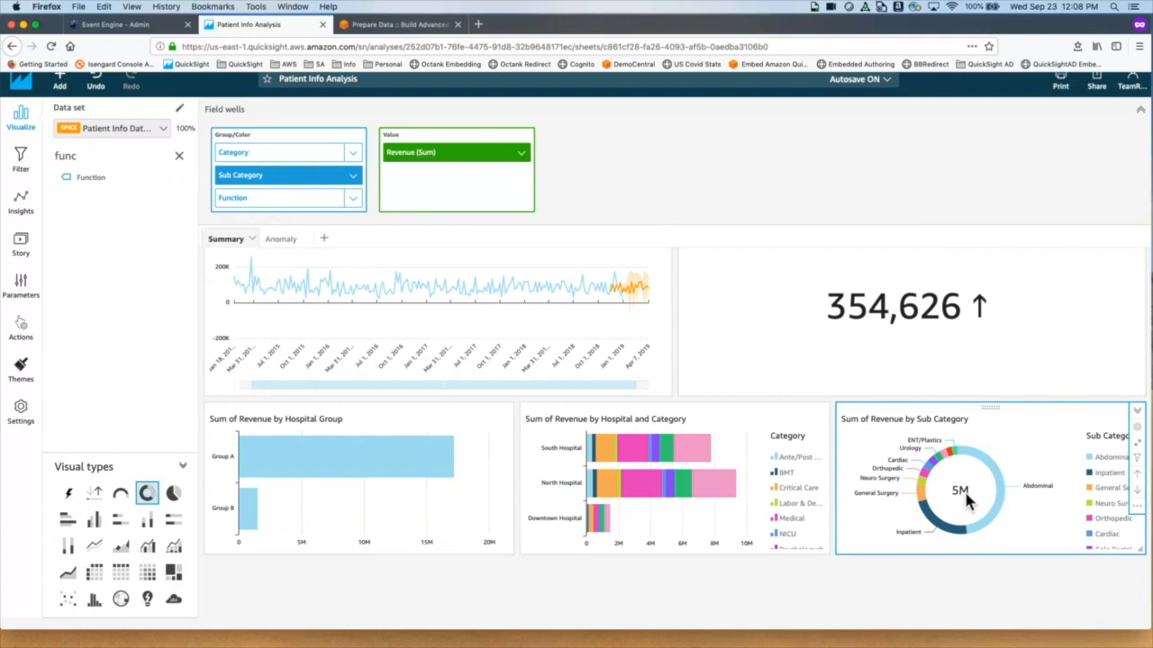
pyautogui.click(1139, 476)
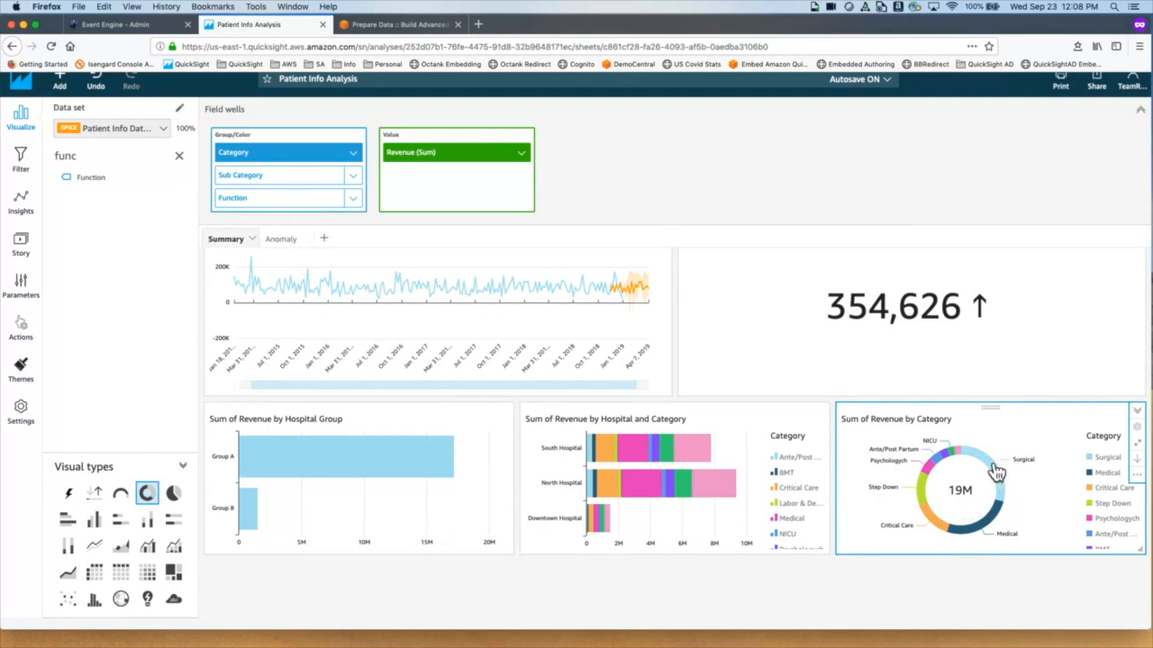
pyautogui.moveTo(985, 545)
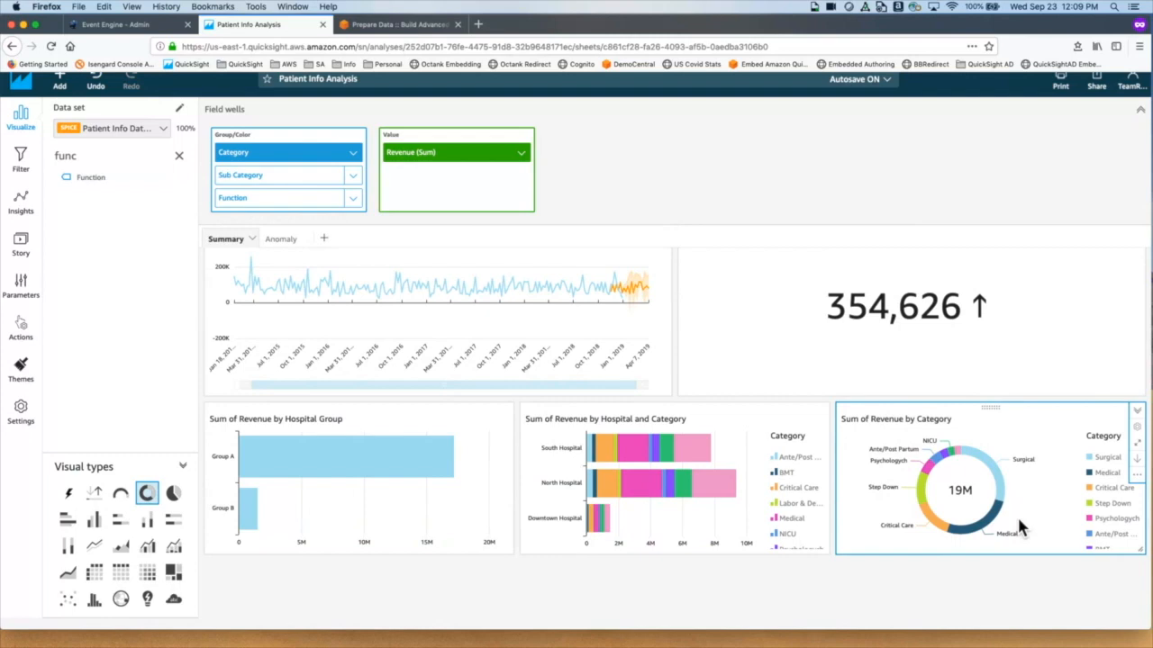
pyautogui.click(1144, 474)
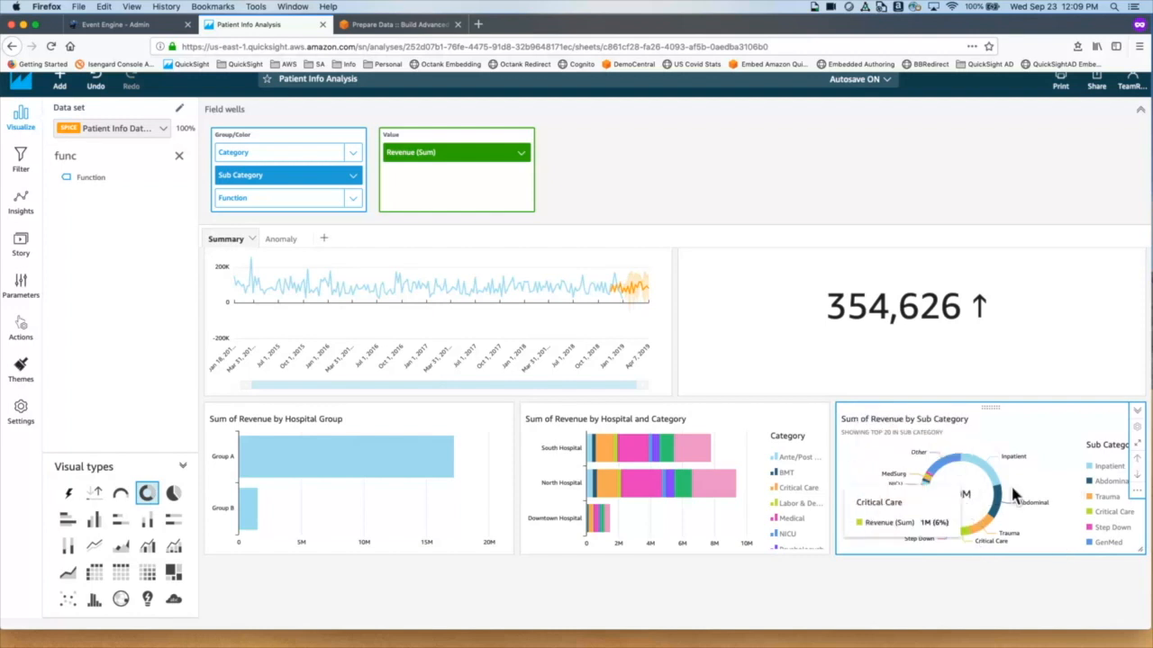
# Step: Drill the donut down to Function, then back up to Category
pyautogui.click(1143, 486)
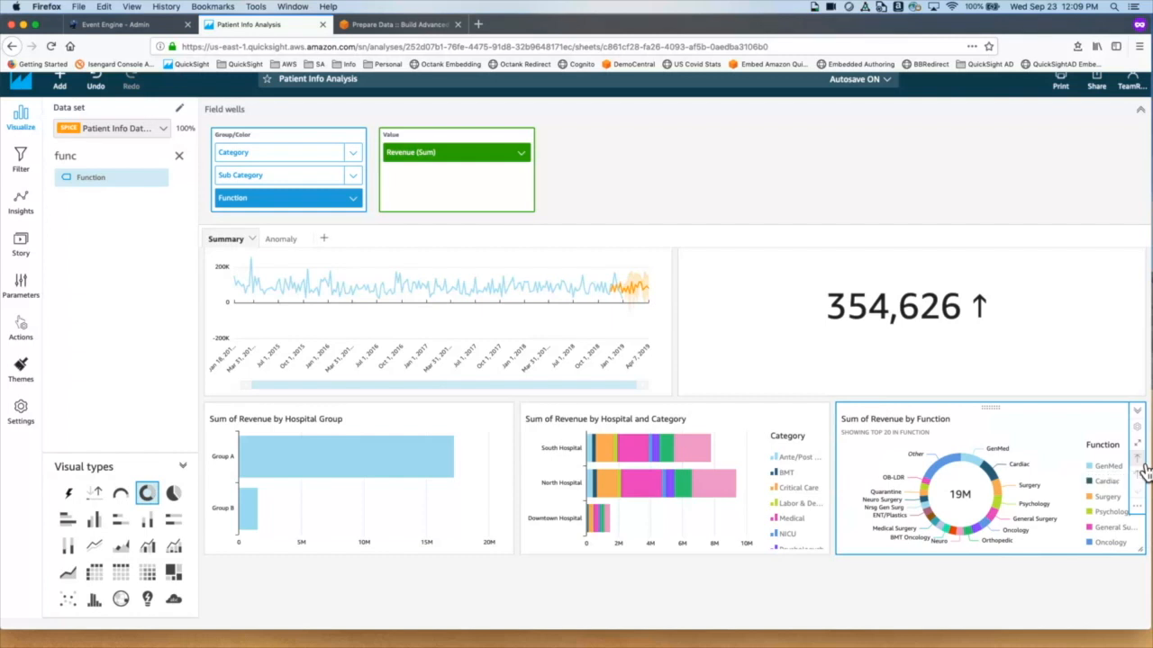
pyautogui.click(1142, 470)
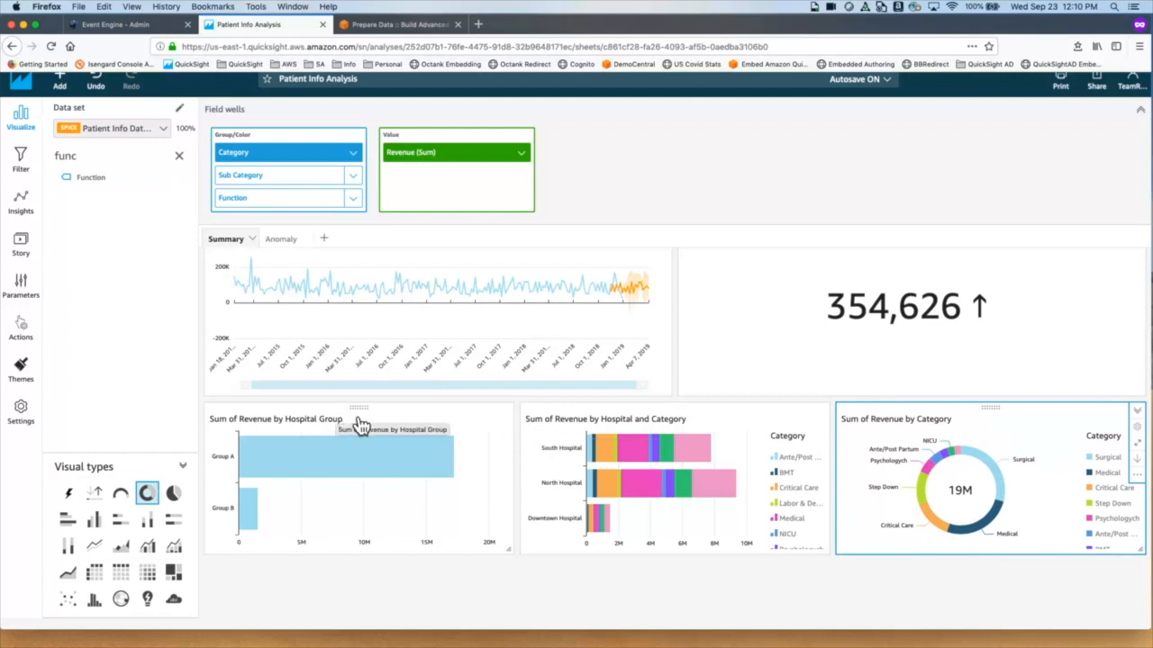
# Step: Give the Hospital Group bar chart a Filter same-sheet visuals action (Action 1)
pyautogui.click(512, 436)
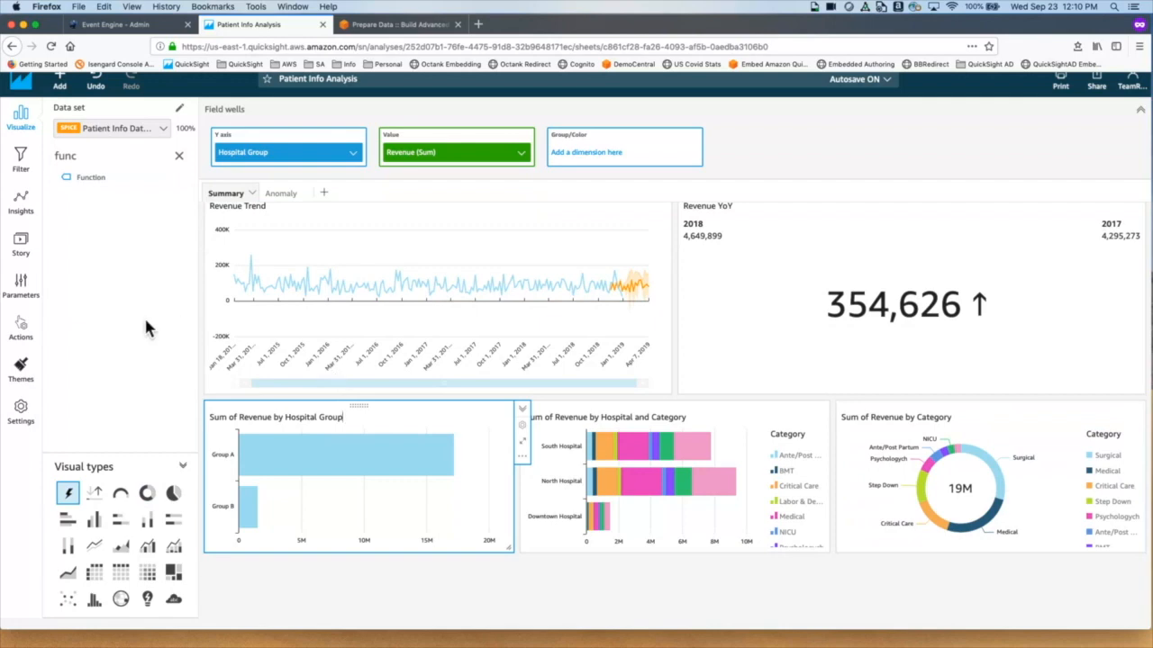
pyautogui.click(22, 335)
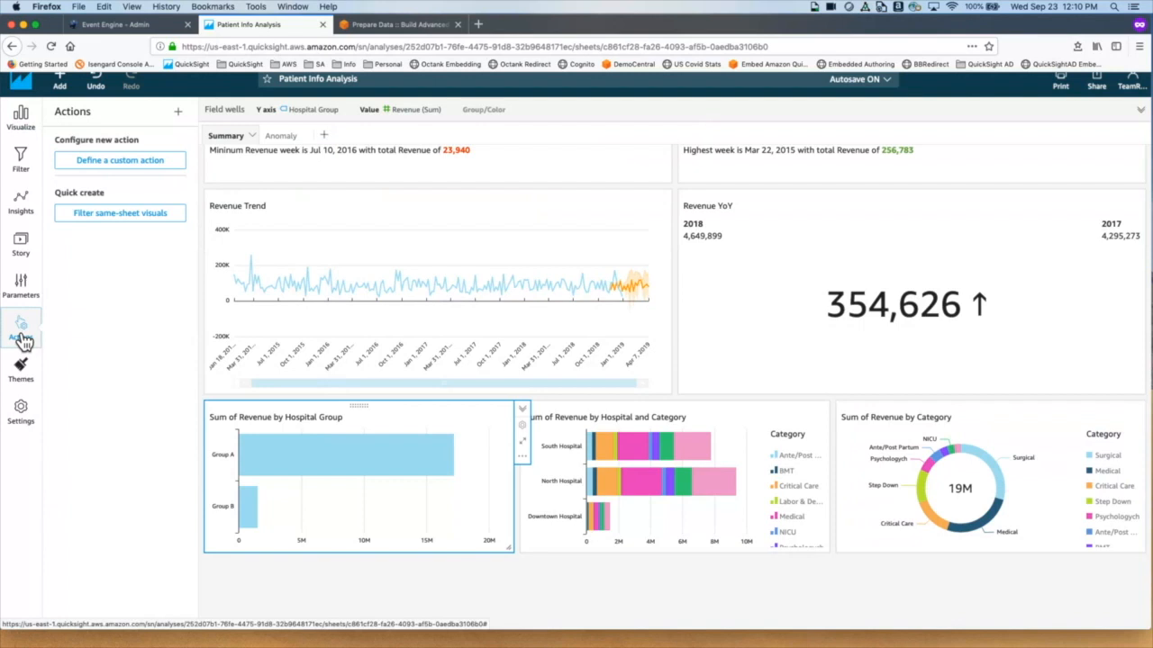
pyautogui.click(105, 216)
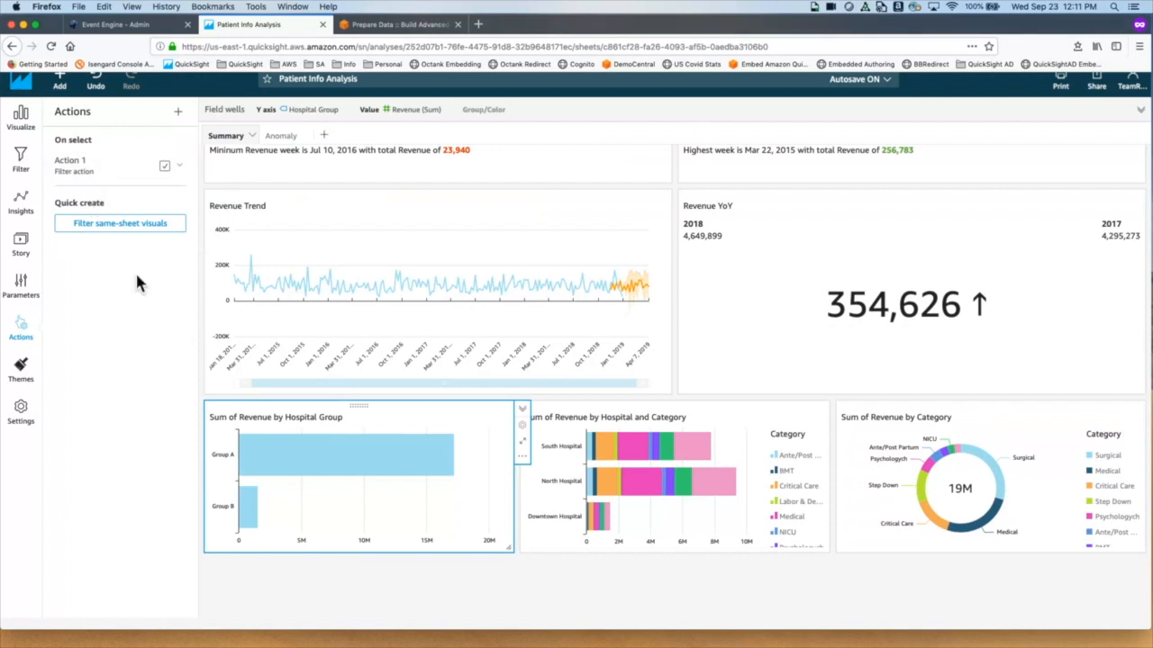
pyautogui.click(543, 551)
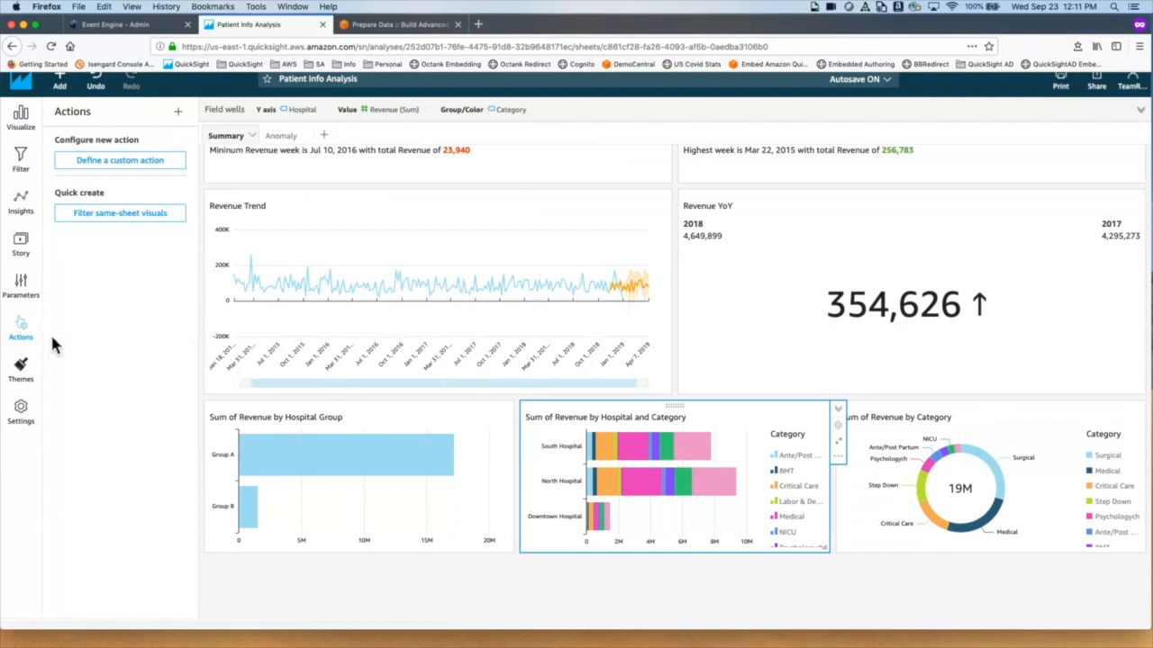
# Step: Add a same-sheet filter action to the Sum of Revenue by Hospital and Category chart, then select the Hospital Group chart
pyautogui.click(131, 221)
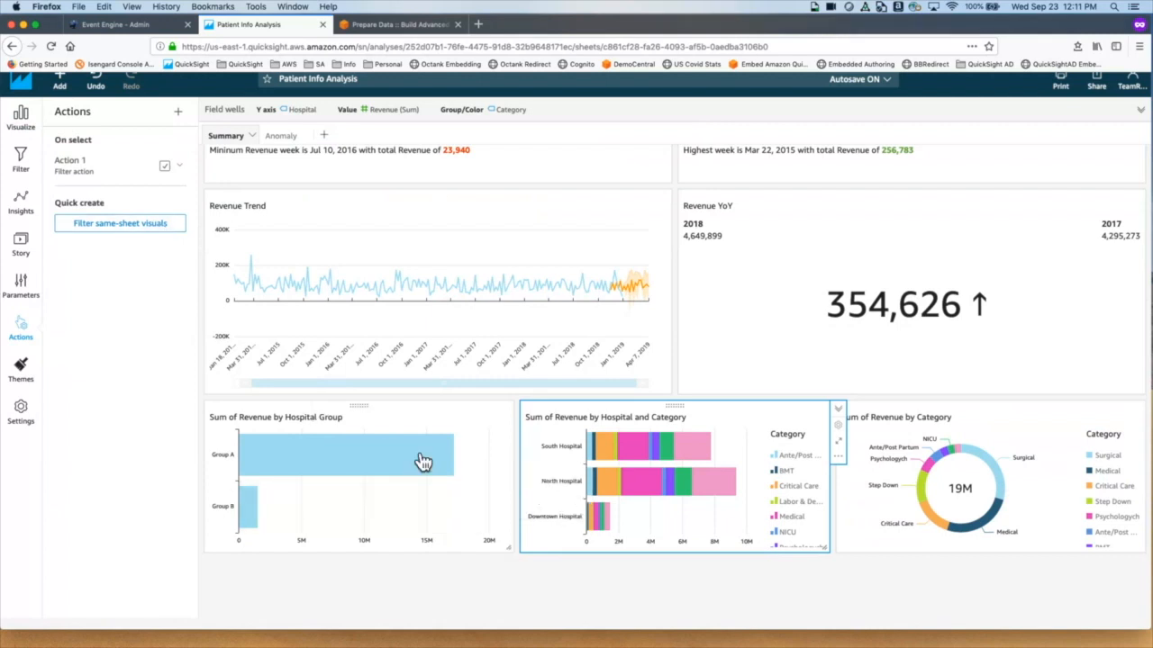
pyautogui.moveTo(423, 461)
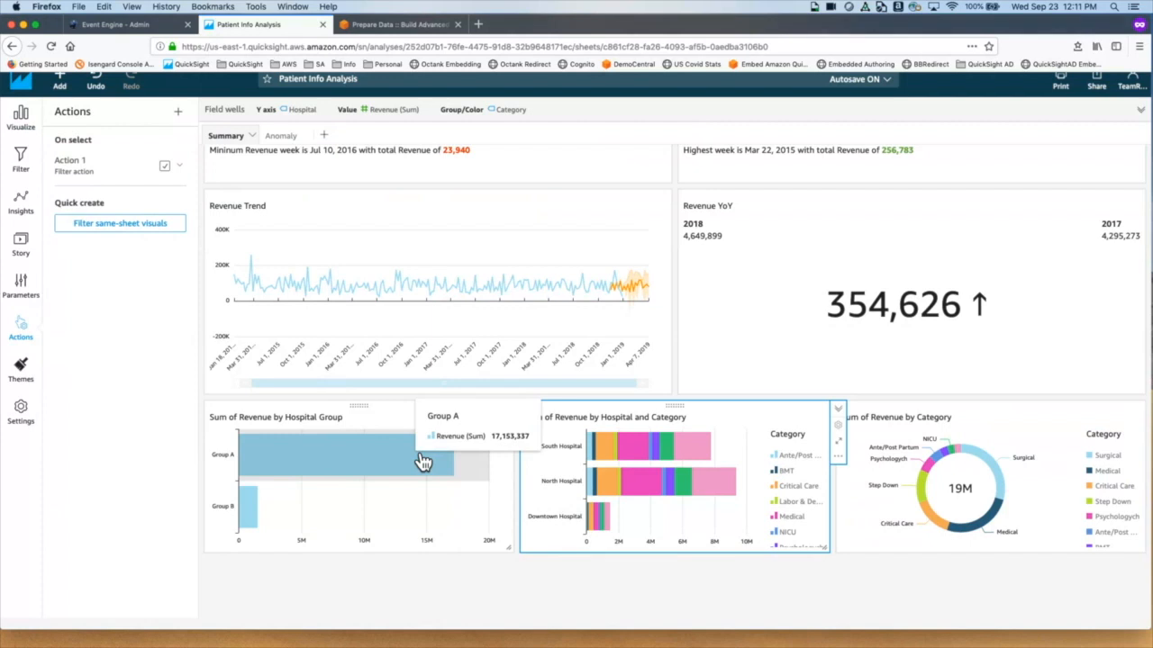
pyautogui.click(335, 477)
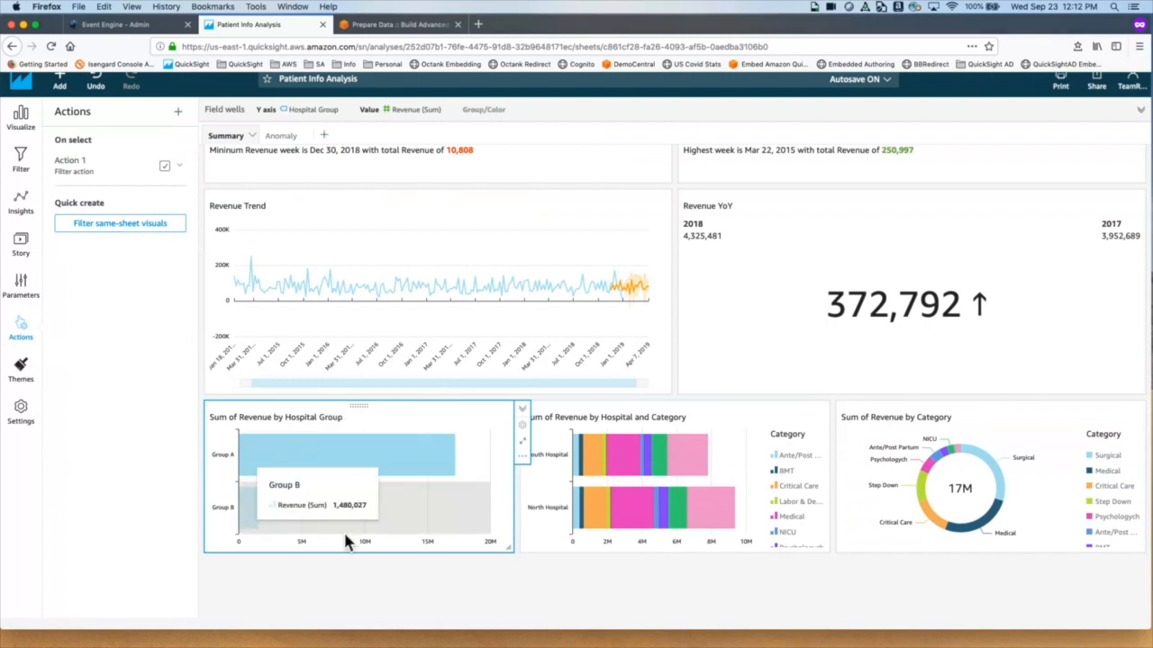
pyautogui.moveTo(256, 525)
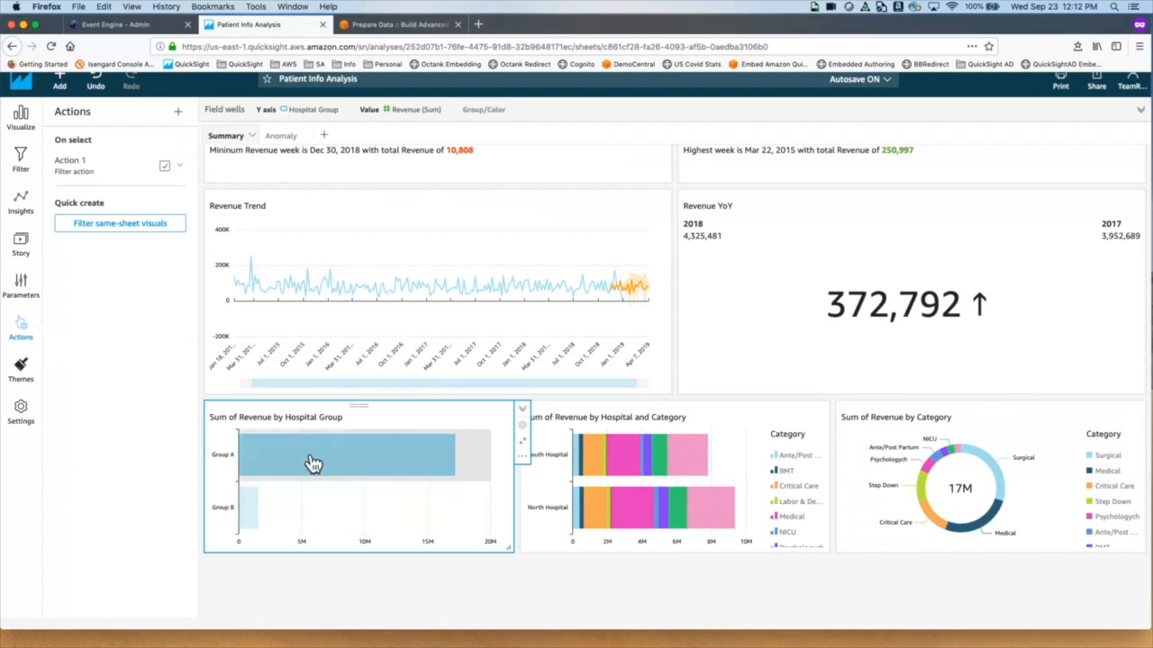
pyautogui.click(261, 526)
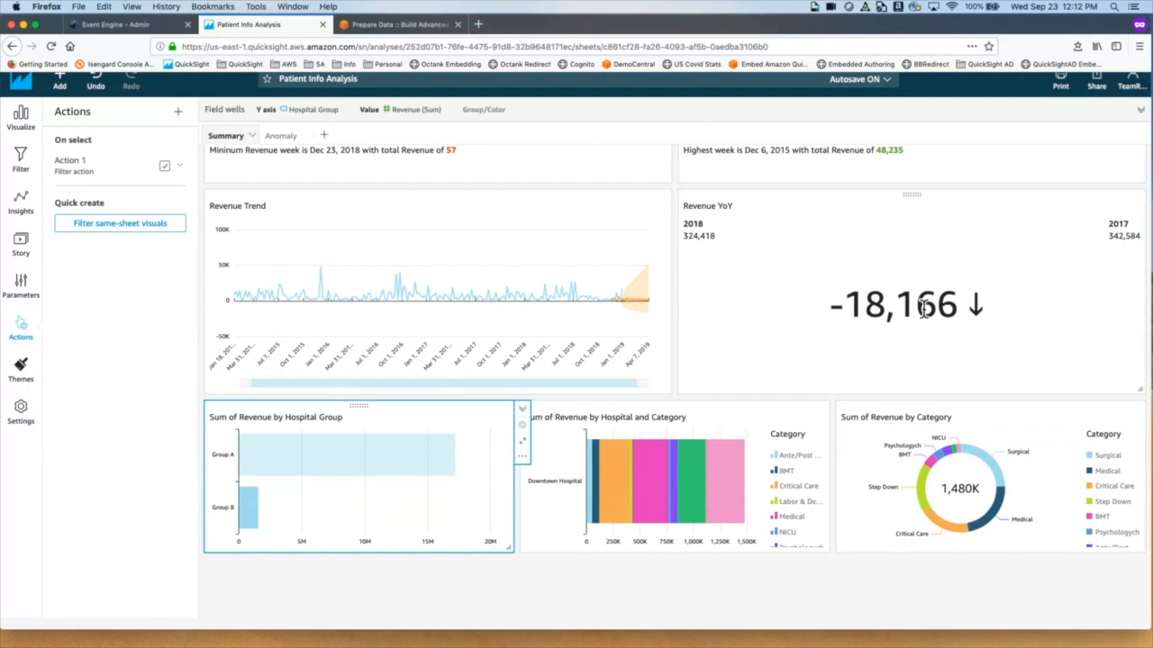
pyautogui.moveTo(437, 442)
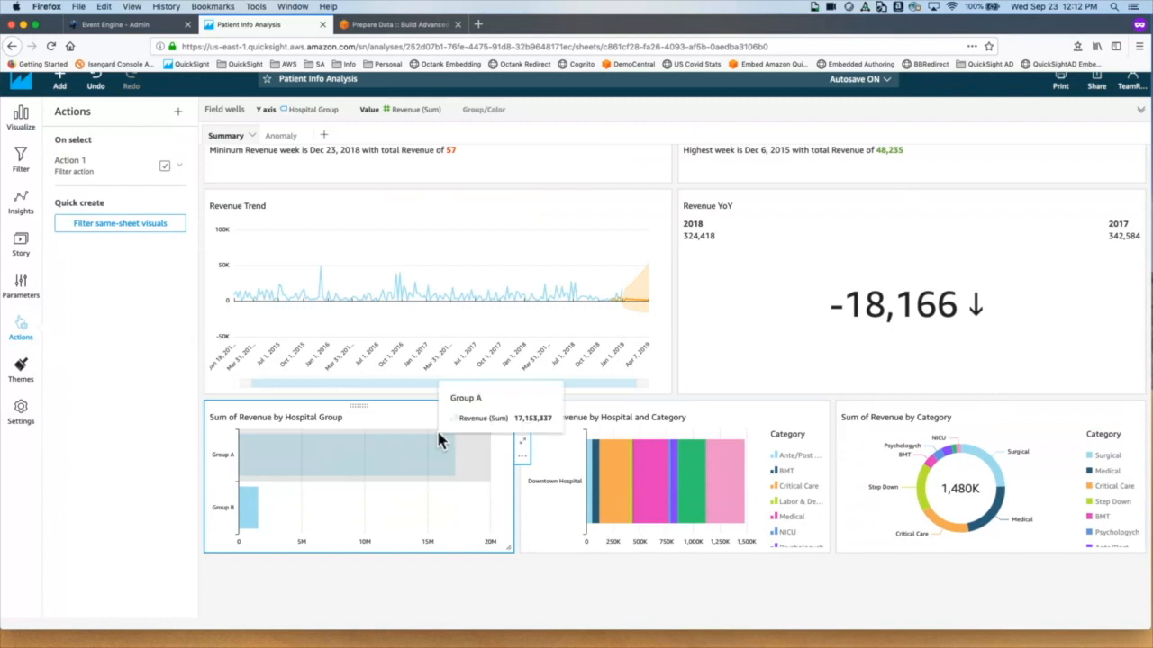
pyautogui.moveTo(441, 502)
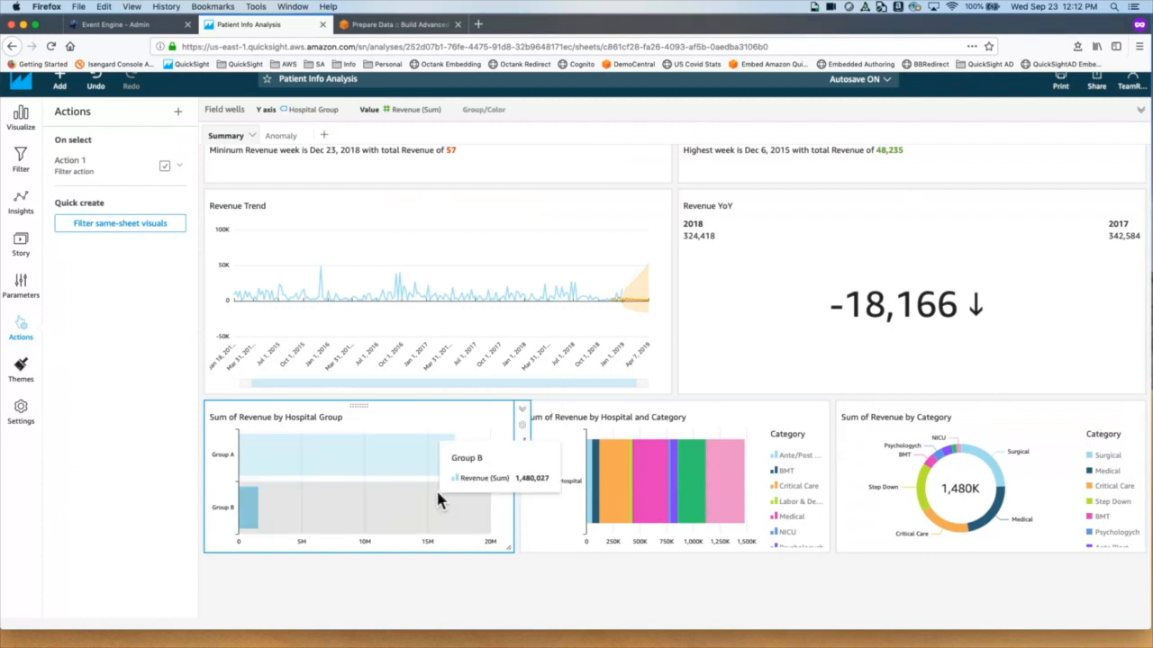
pyautogui.click(261, 521)
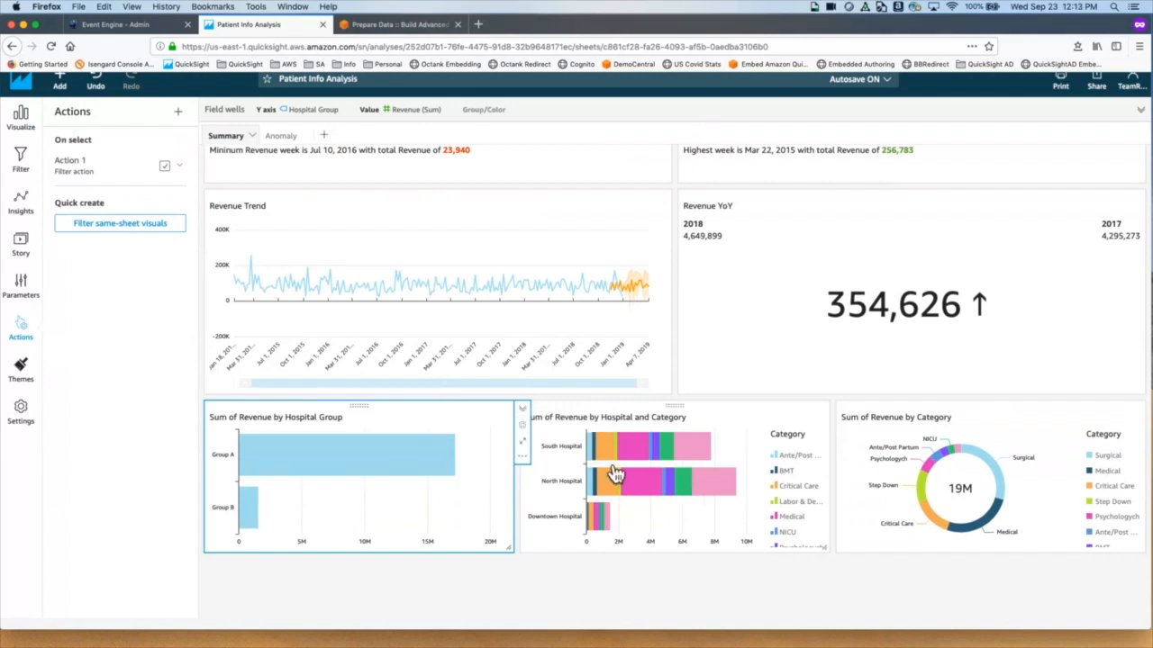
# Step: Filter the sheet by South Hospital's, then Downtown Hospital's, Surgical bar segment
pyautogui.click(752, 425)
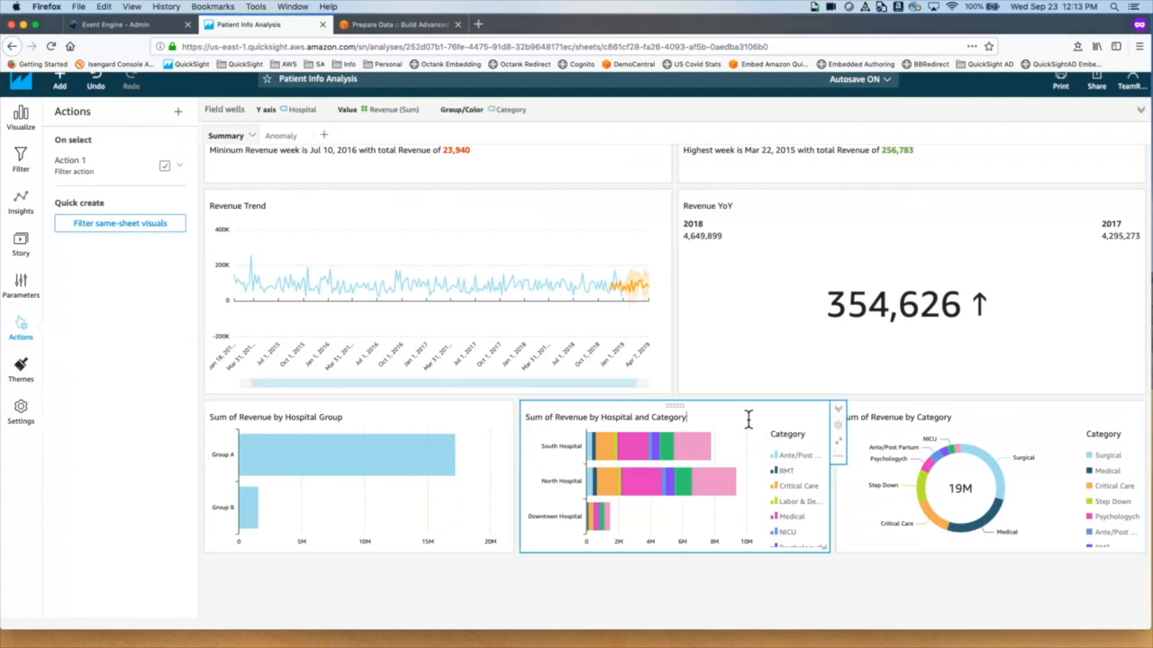
pyautogui.moveTo(716, 453)
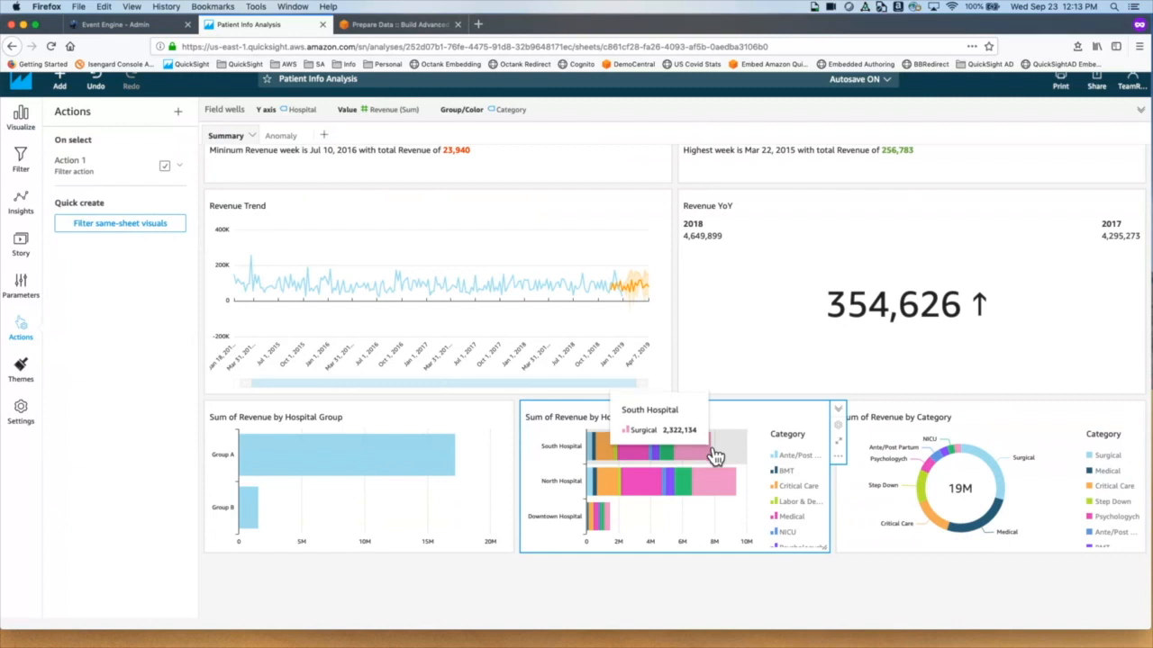
pyautogui.click(716, 454)
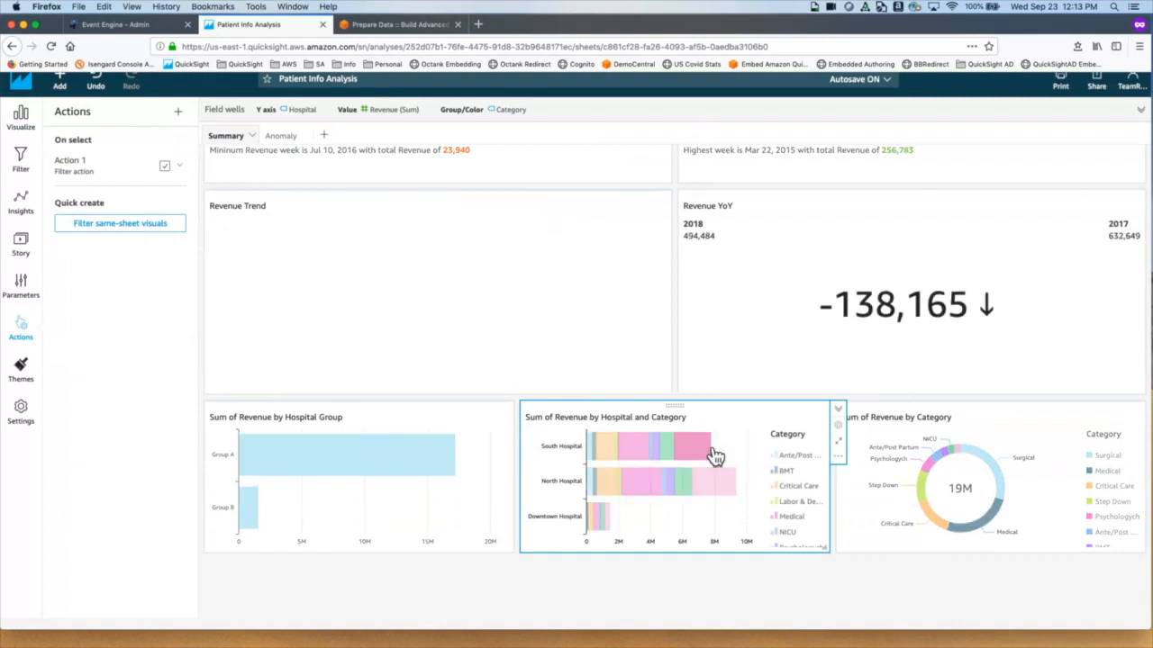
pyautogui.moveTo(712, 457)
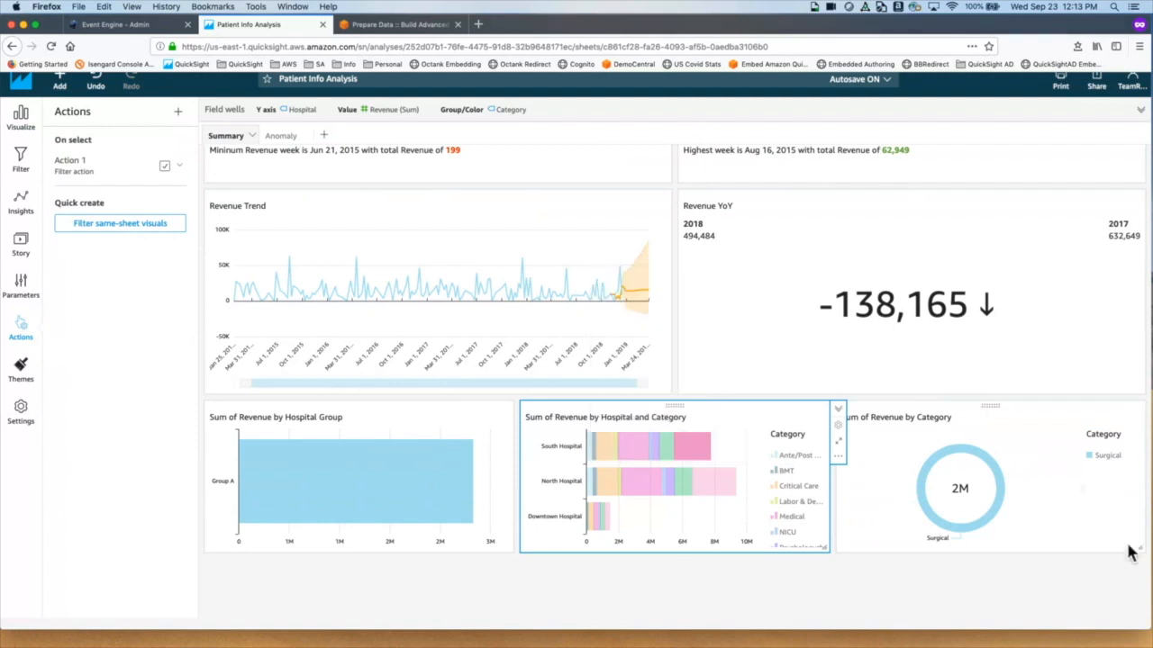
pyautogui.moveTo(957, 531)
pyautogui.moveTo(711, 500)
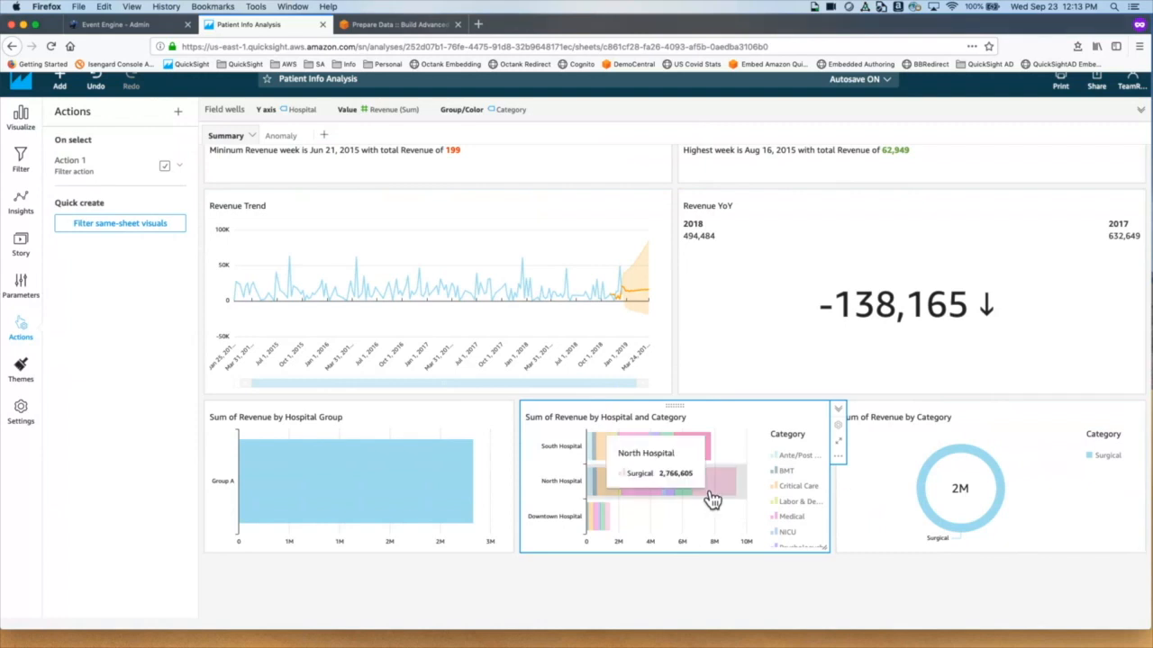
pyautogui.click(618, 532)
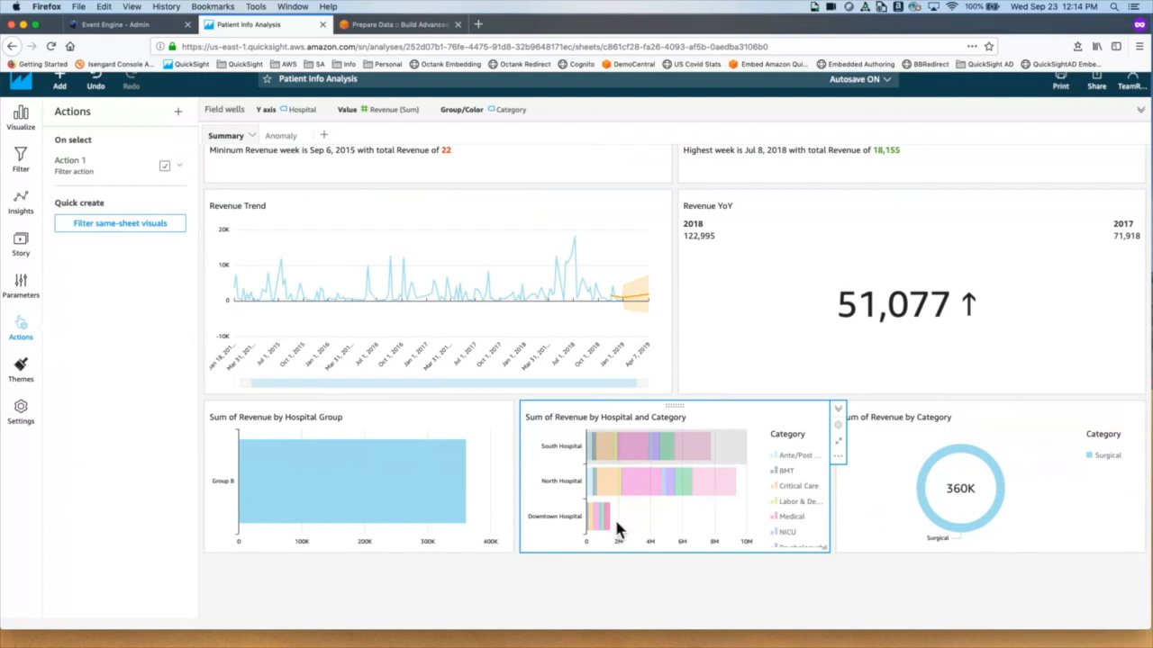
# Step: Clear the Downtown Hospital filter and open Action 1 of the Hospital and Category chart for editing
pyautogui.moveTo(617, 533)
pyautogui.click(619, 535)
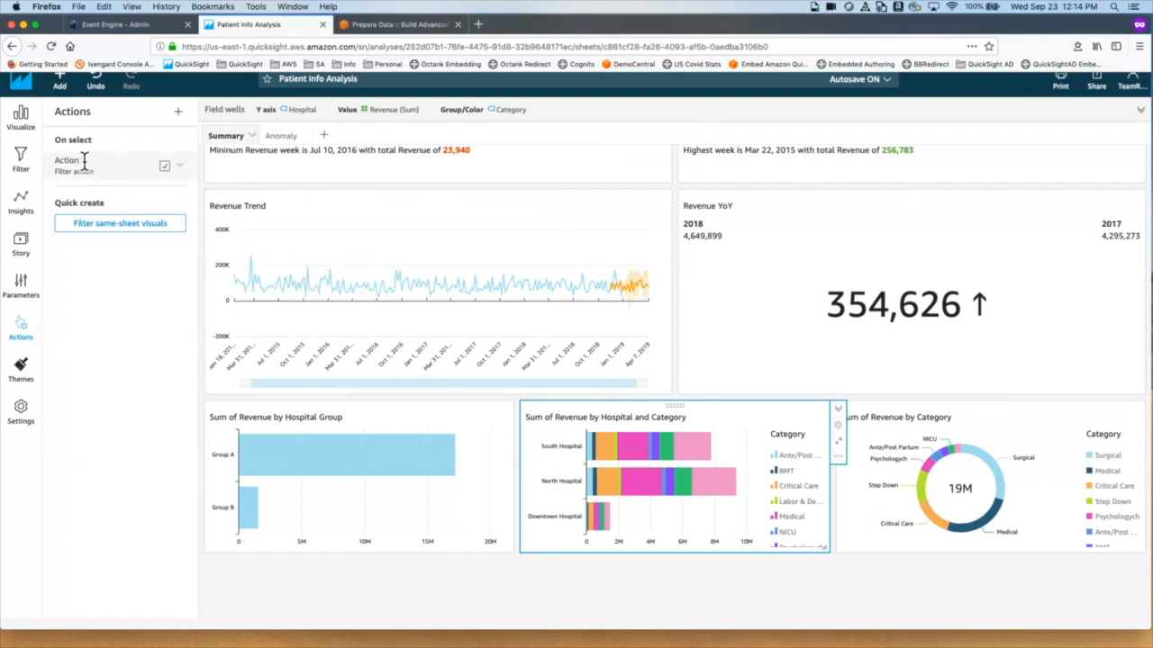
pyautogui.click(180, 167)
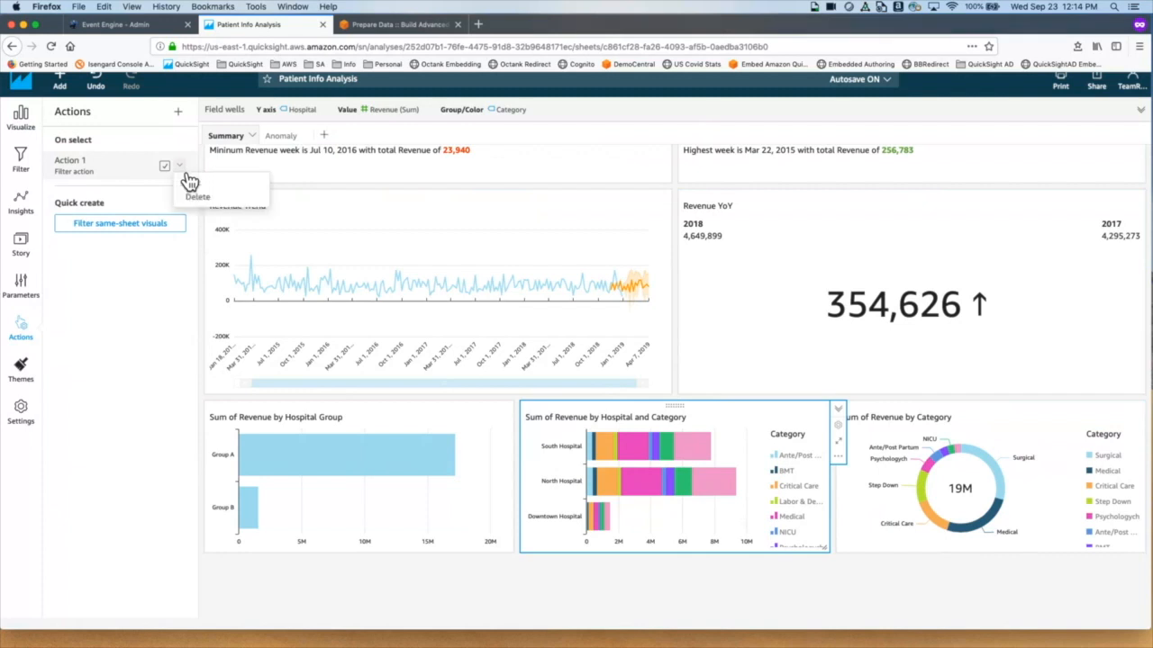
pyautogui.click(184, 178)
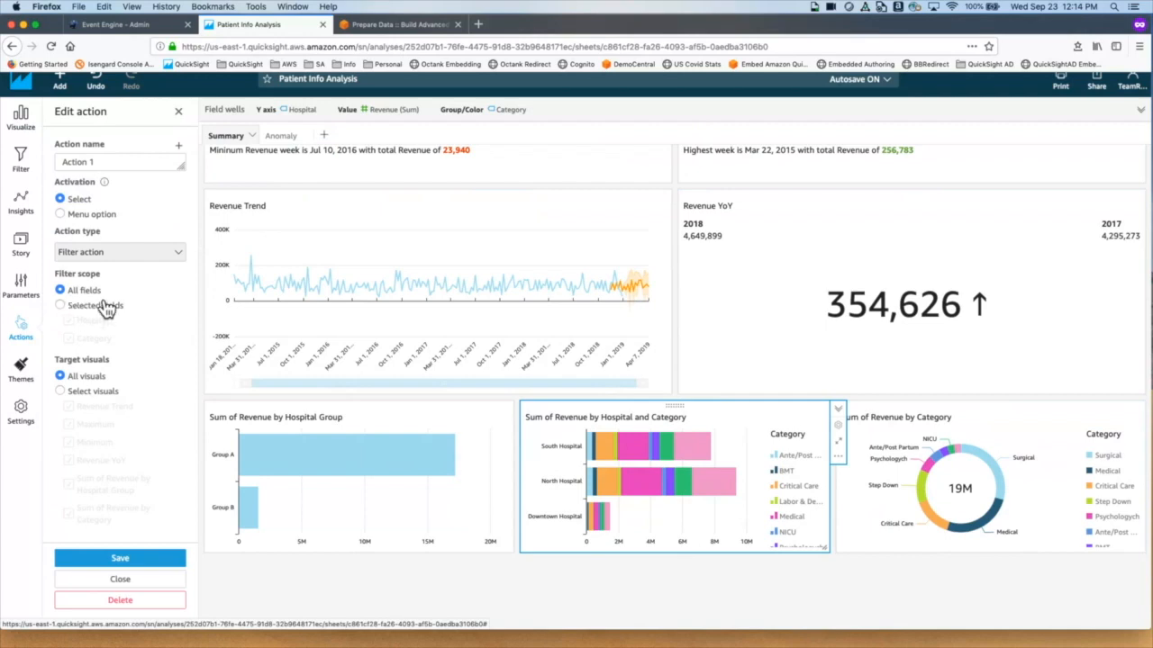
# Step: Restrict Action 1's filter scope to Category only, excluding Hospital, and save
pyautogui.click(61, 306)
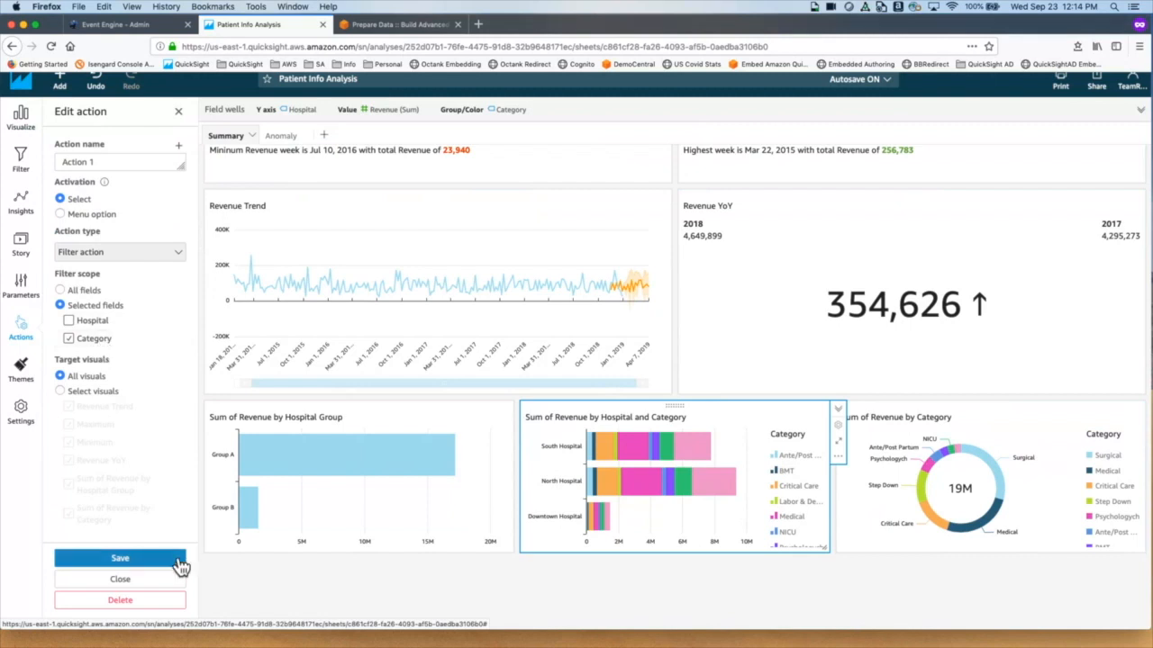
pyautogui.click(120, 558)
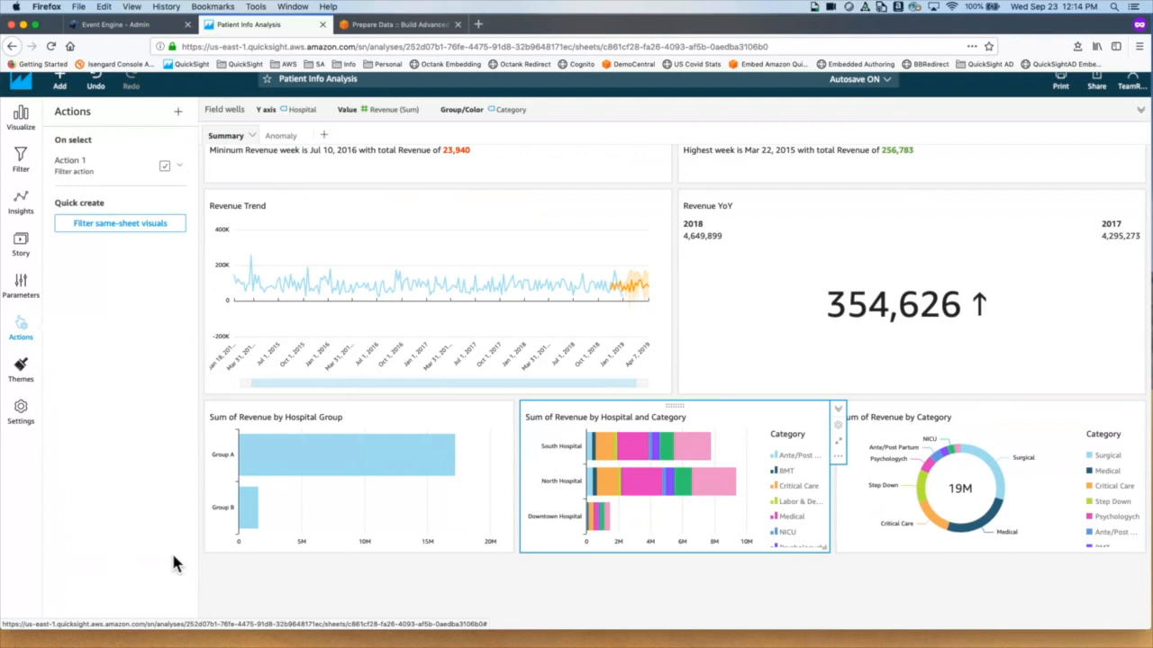
# Step: Filter by the Surgical category via South Hospital's segment, giving a 5M donut and YoY 27,361
pyautogui.click(714, 464)
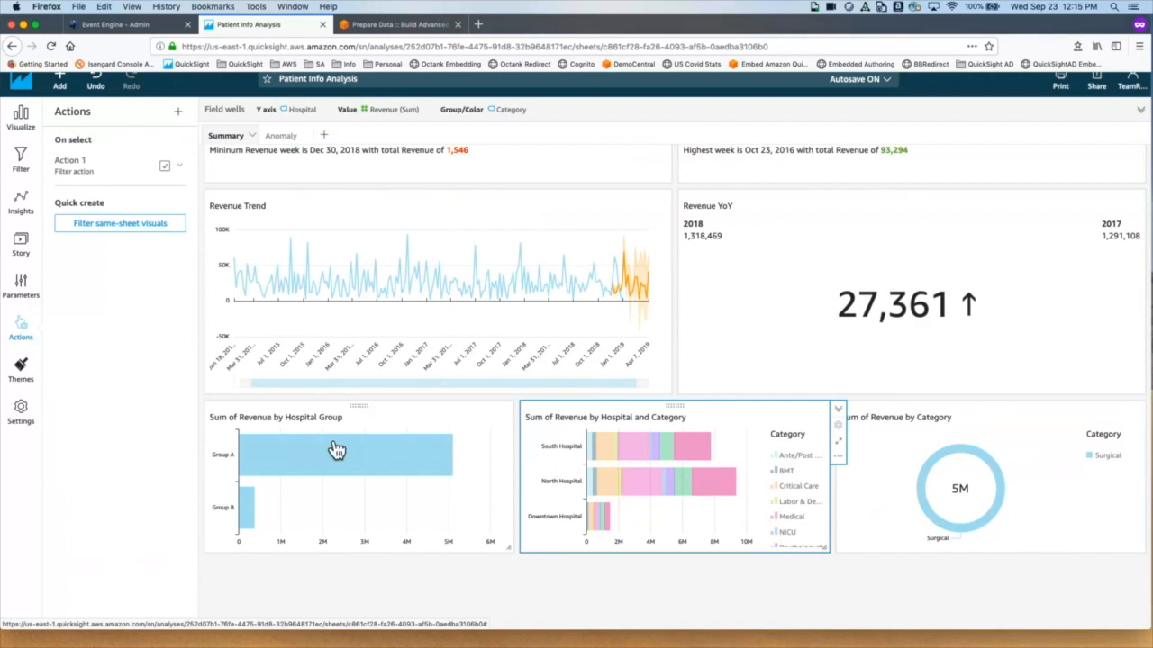
pyautogui.moveTo(306, 464)
pyautogui.moveTo(710, 458)
# Step: Edit Action 1 and reset its filter scope to all fields
pyautogui.moveTo(716, 459)
pyautogui.click(181, 167)
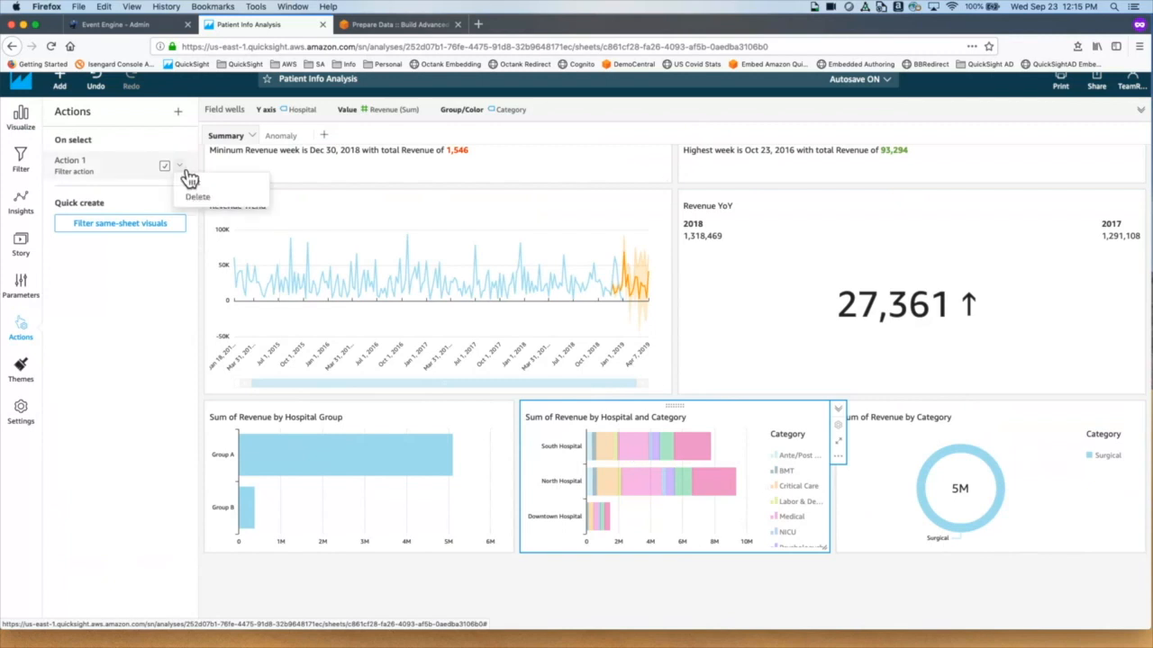
pyautogui.click(195, 180)
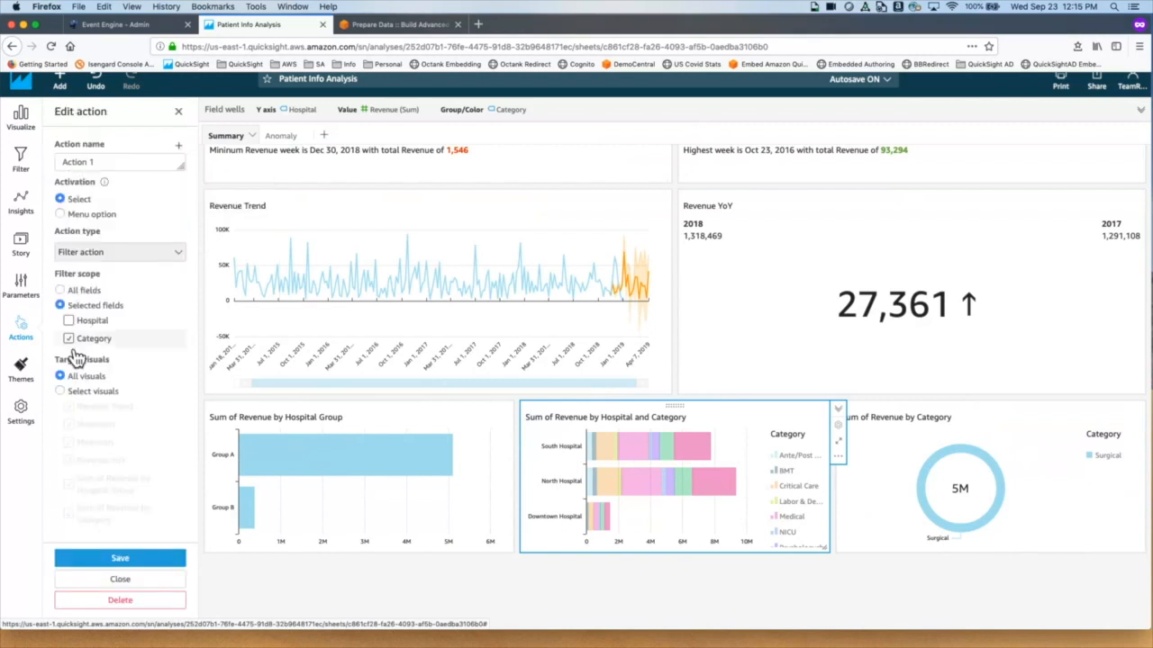
pyautogui.click(67, 294)
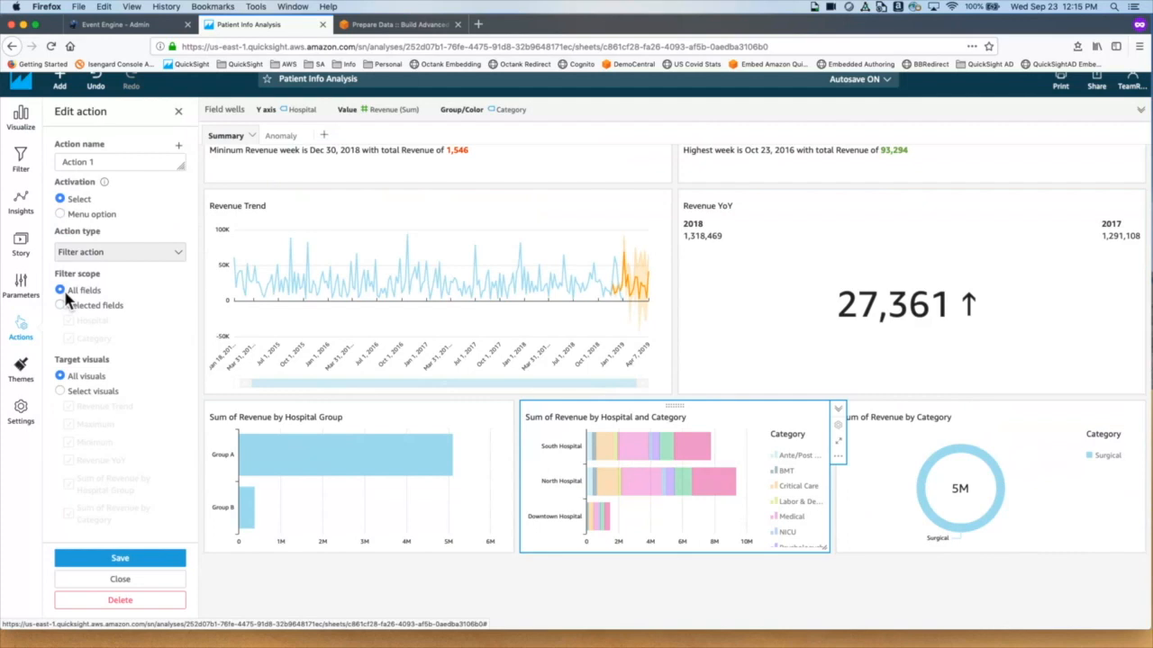
# Step: Limit Action 1's target visuals to Sum of Revenue by Category only and save
pyautogui.click(61, 392)
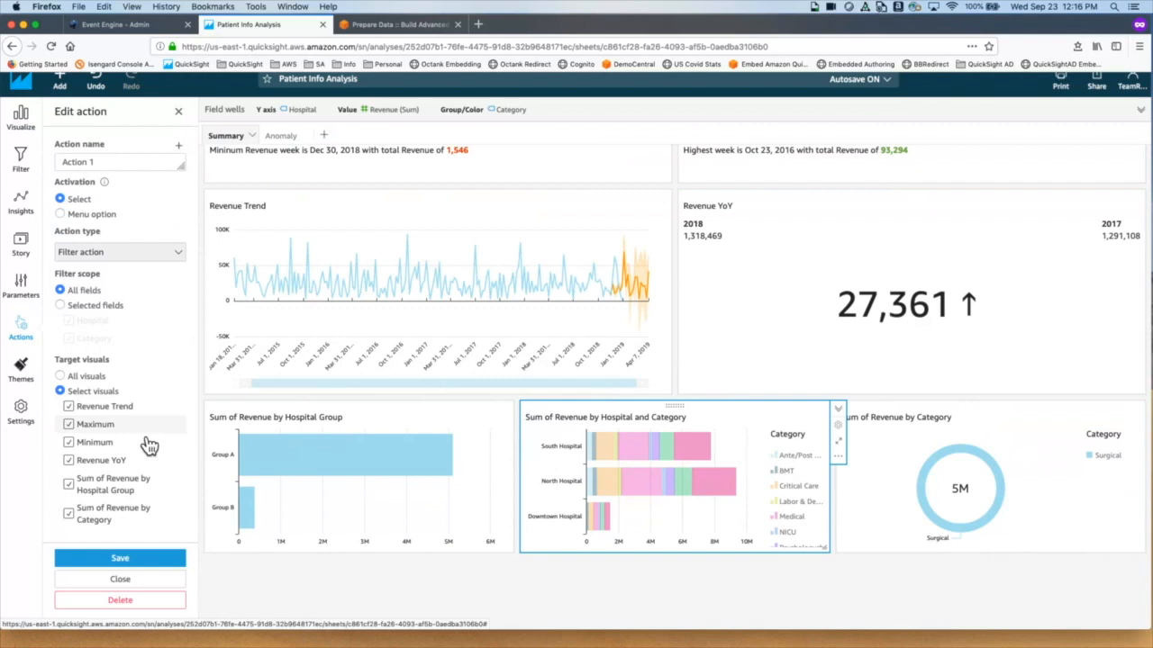
pyautogui.click(69, 424)
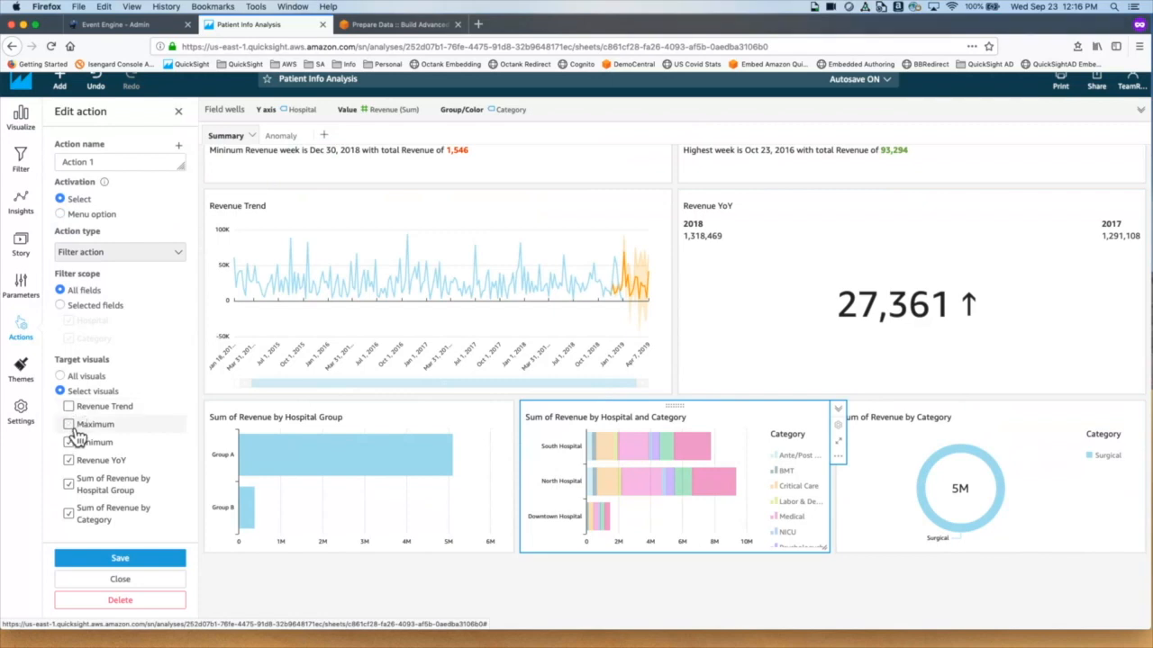
pyautogui.click(69, 442)
pyautogui.click(79, 465)
pyautogui.click(79, 486)
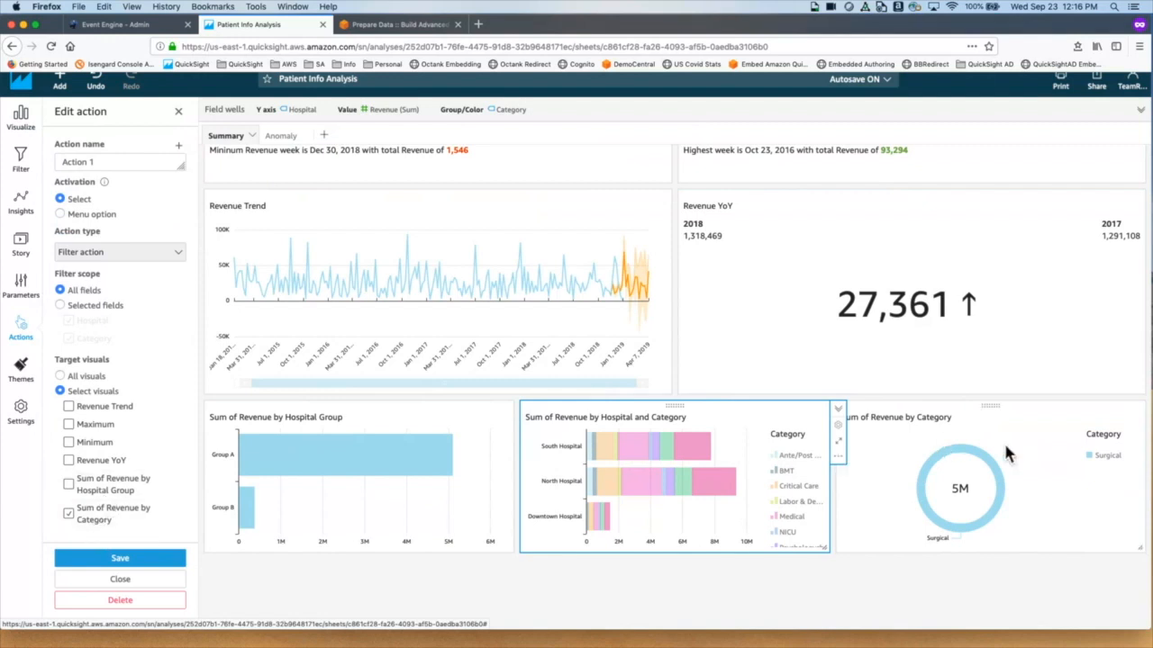
pyautogui.click(135, 559)
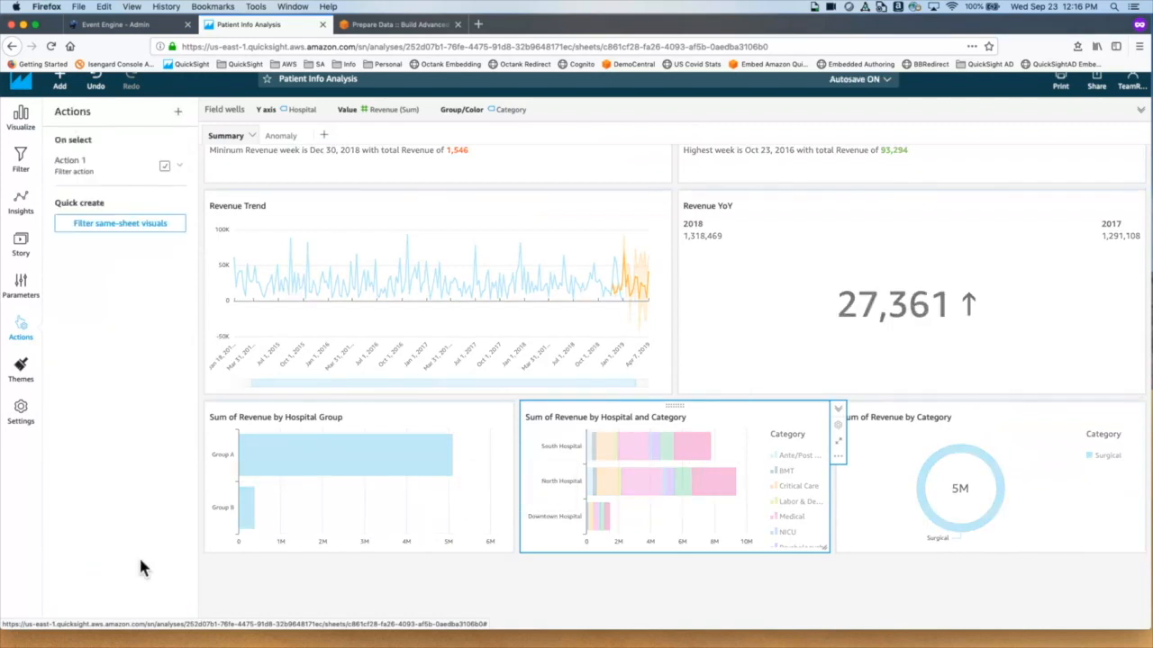
# Step: Test Action 1 on South and North Hospital Surgical segments, then open Action 1's options
pyautogui.click(720, 461)
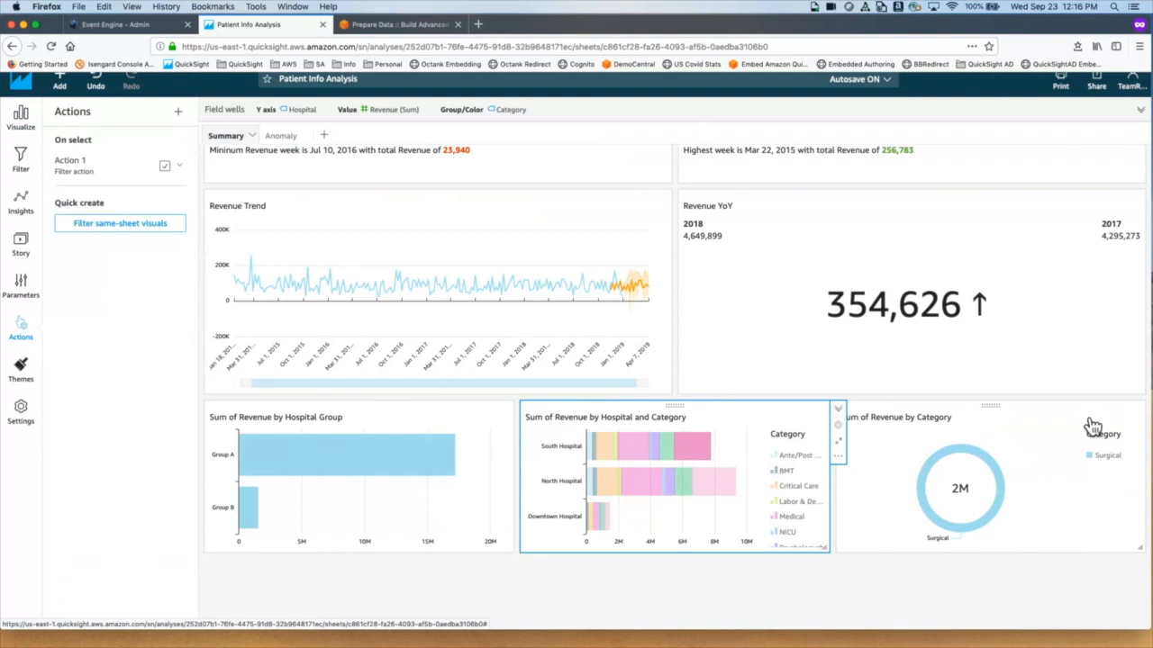
pyautogui.click(714, 500)
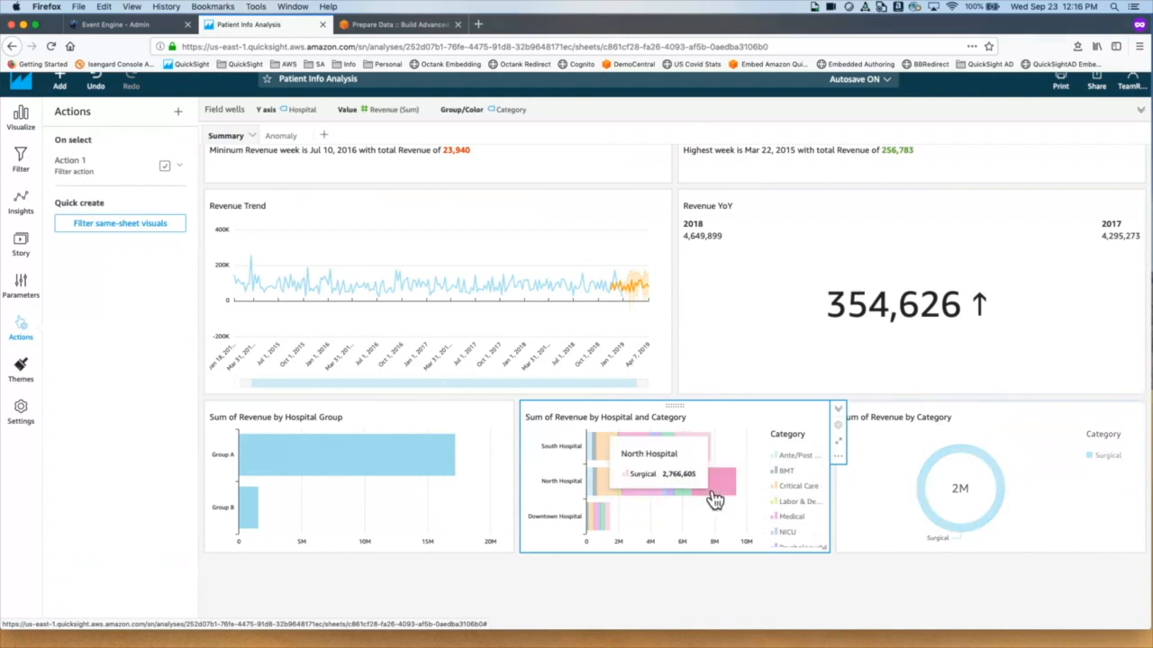
pyautogui.click(179, 164)
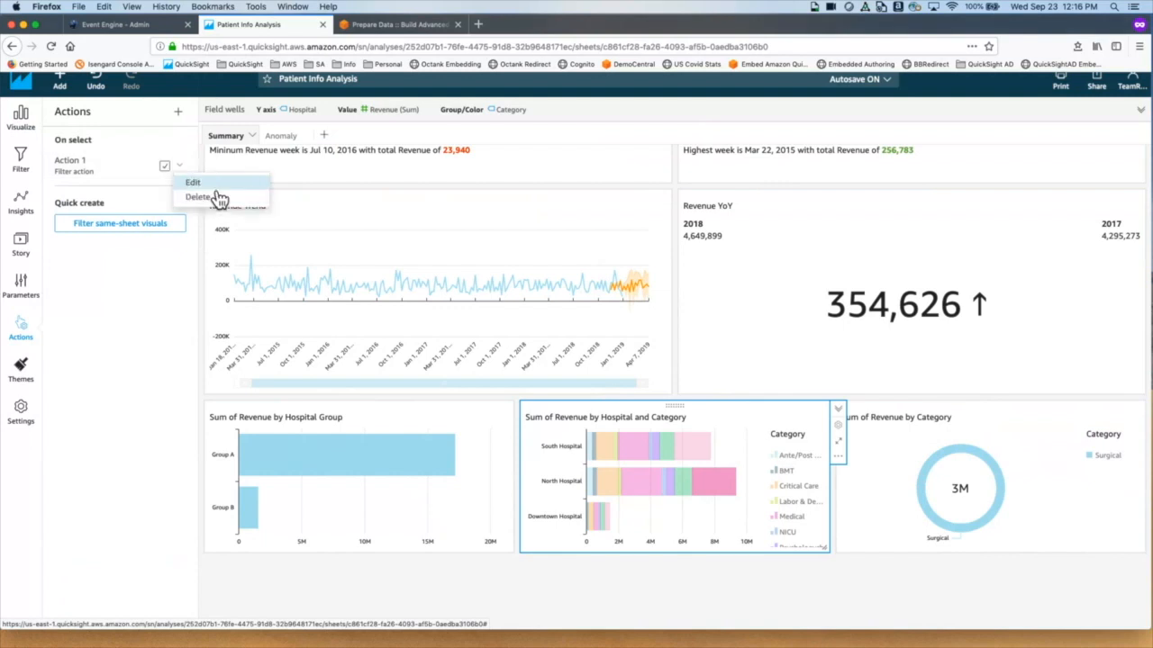
# Step: Set Action 1's target visuals back to All visuals and save it
pyautogui.click(215, 182)
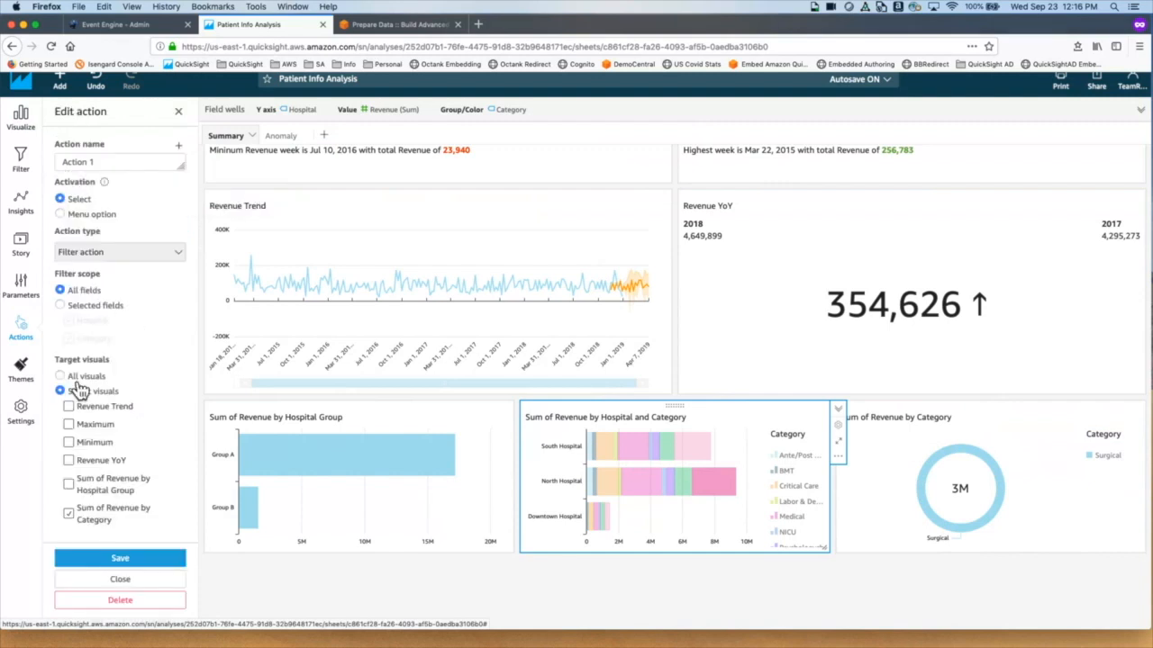
pyautogui.click(61, 375)
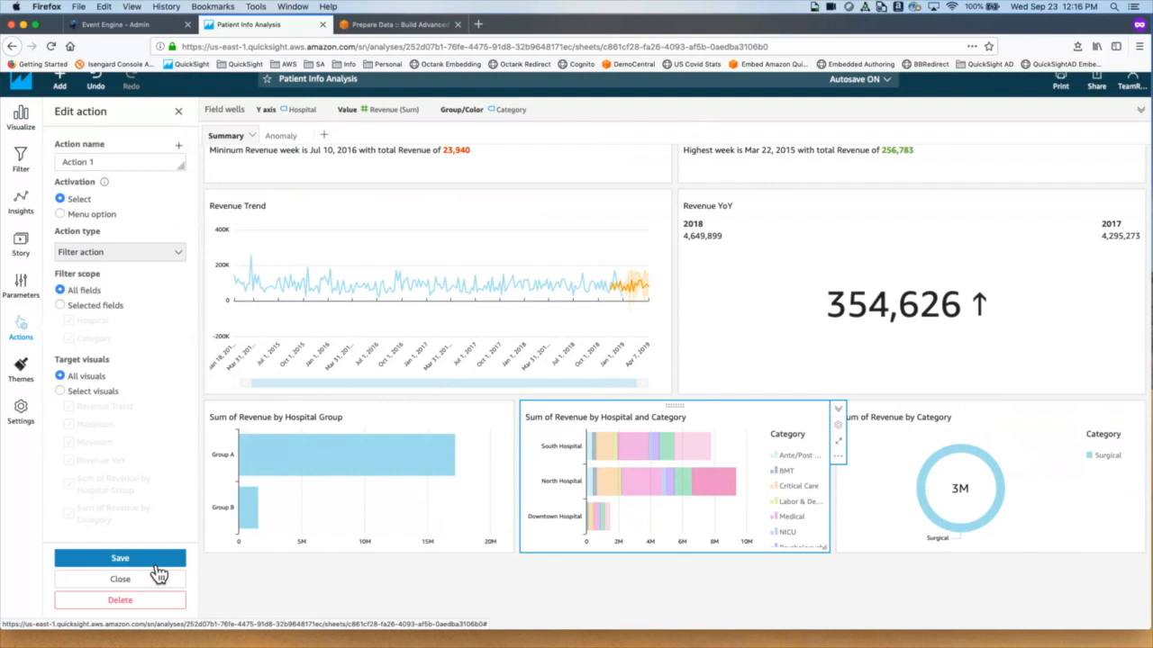
pyautogui.click(120, 559)
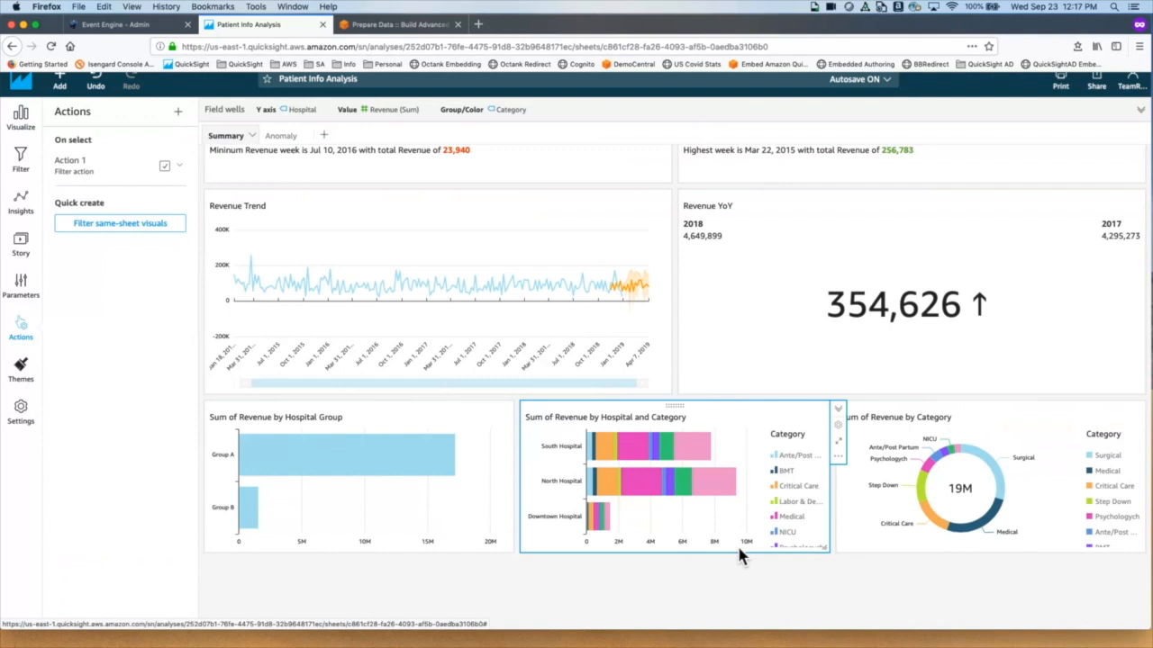
pyautogui.moveTo(737, 446)
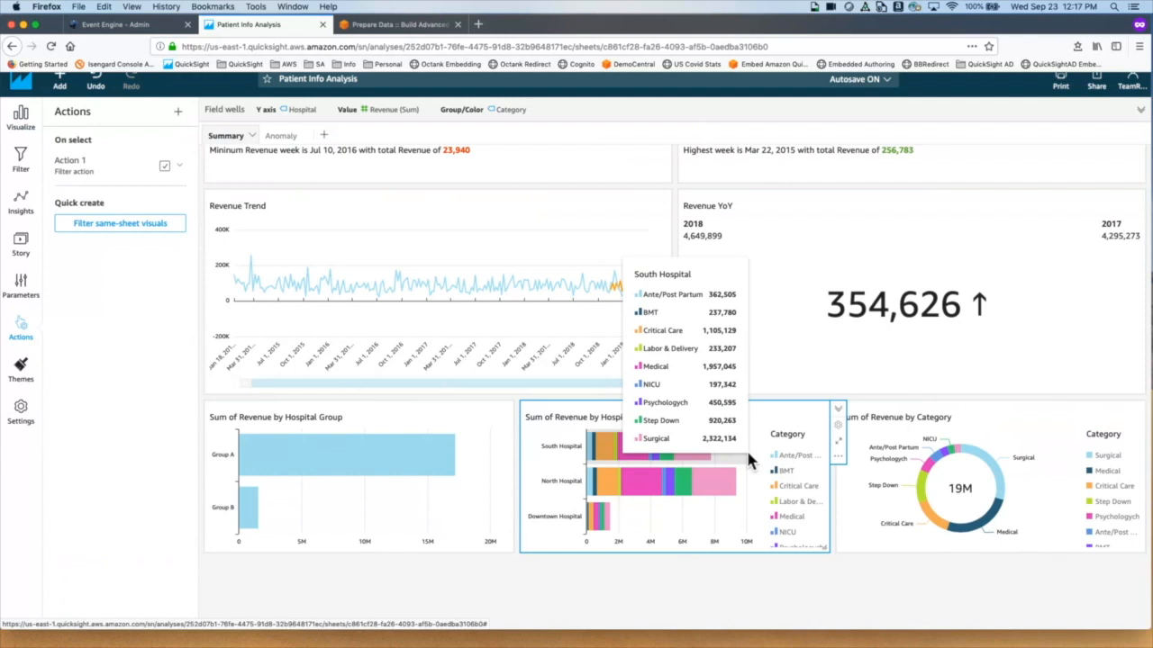
# Step: Add a new reference line to the Hospital and Category chart from its formatting settings
pyautogui.click(843, 436)
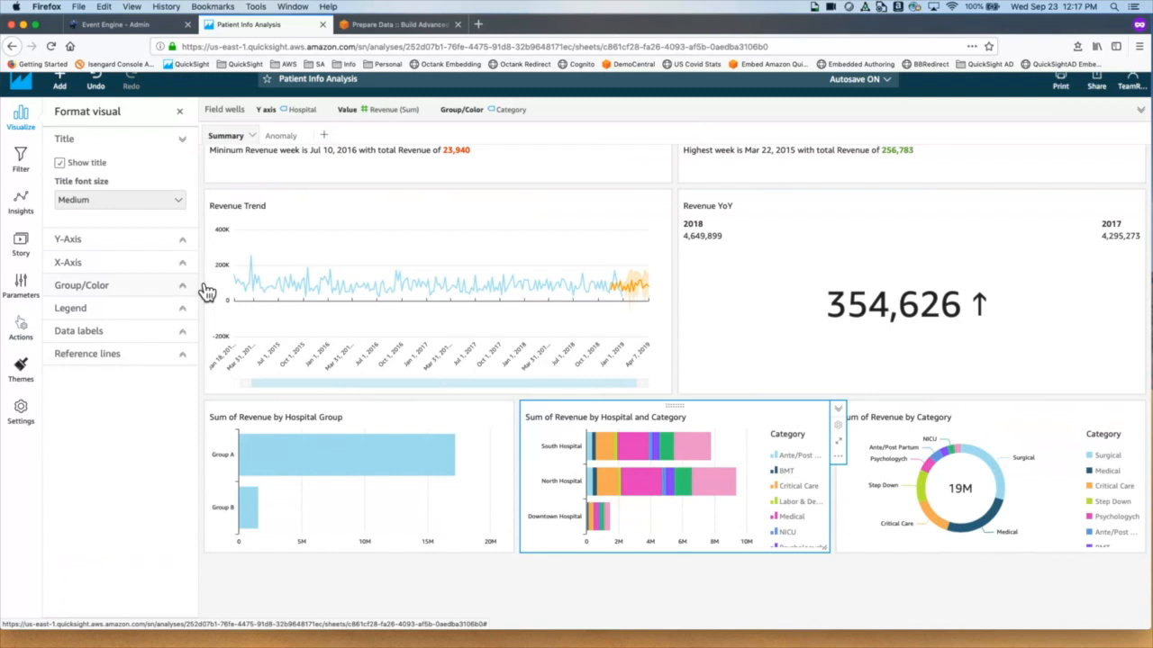
pyautogui.click(112, 362)
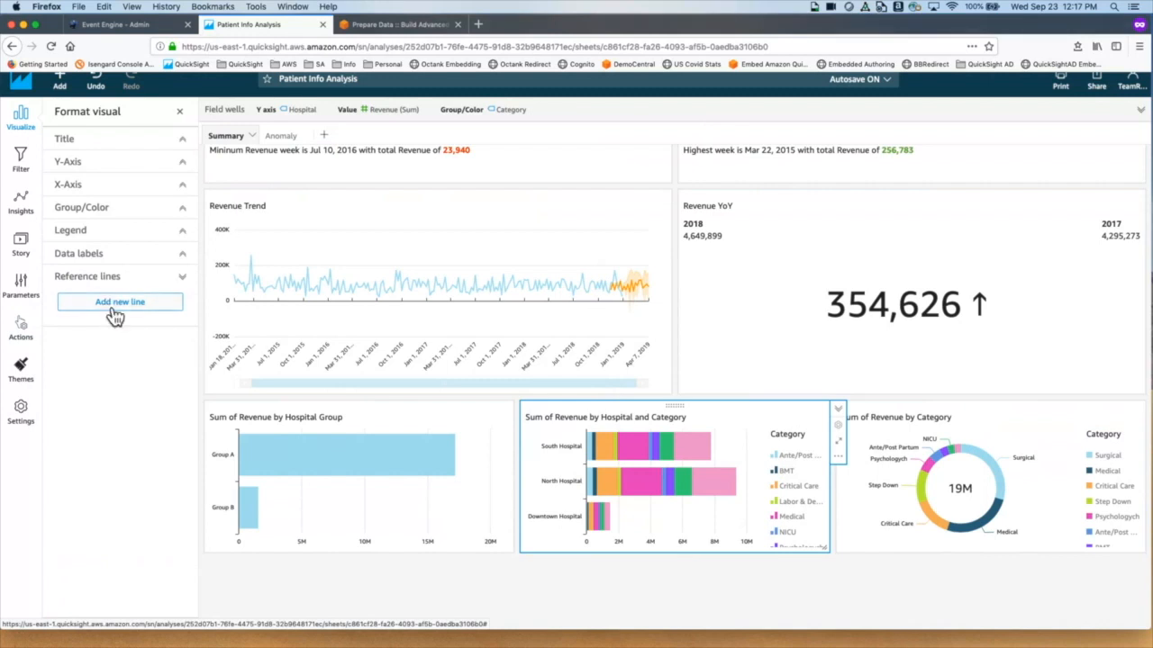
pyautogui.click(114, 315)
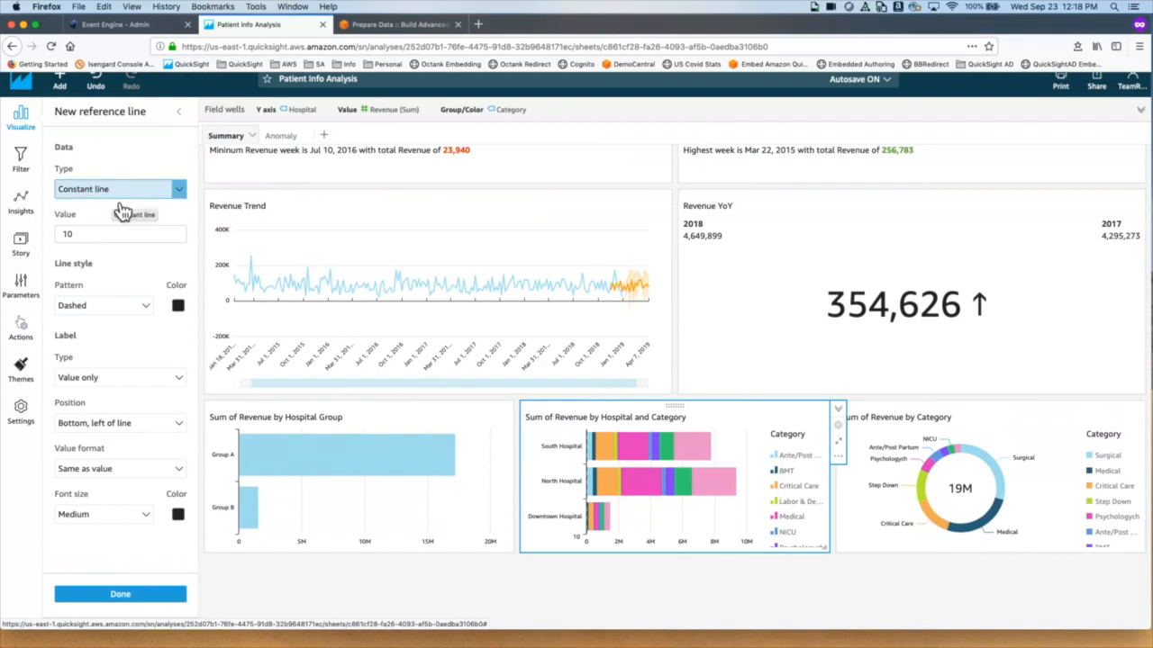
# Step: Make the reference line a calculated line based on Revenue
pyautogui.click(122, 204)
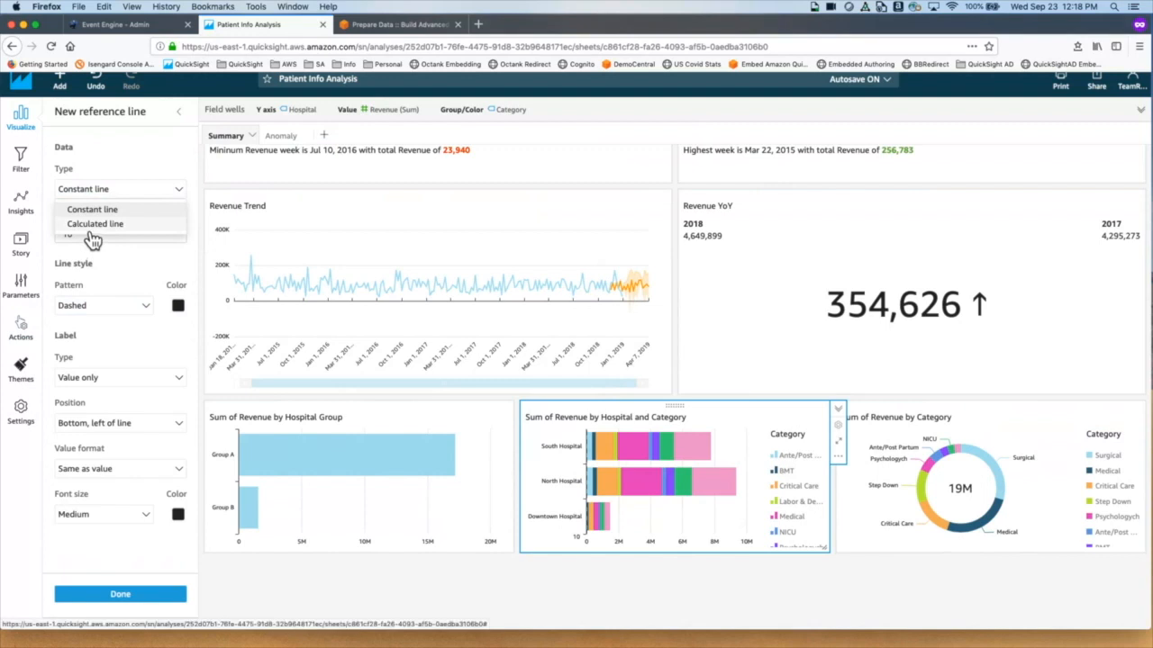
pyautogui.click(91, 226)
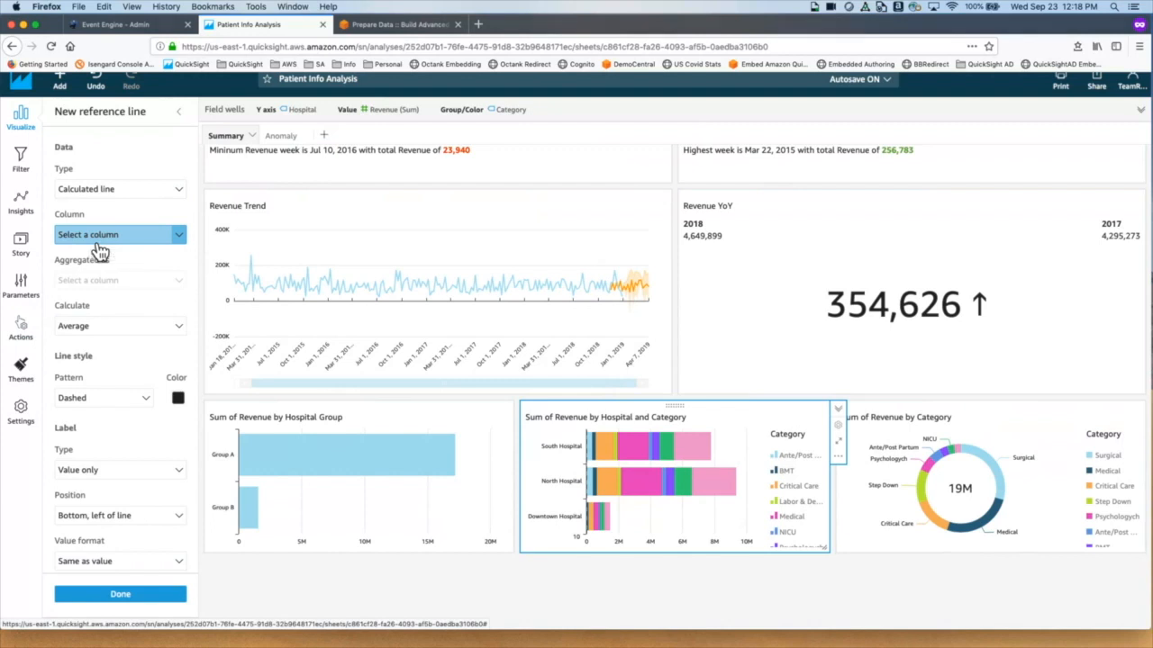
pyautogui.click(99, 239)
pyautogui.scroll(-5, 122, 427)
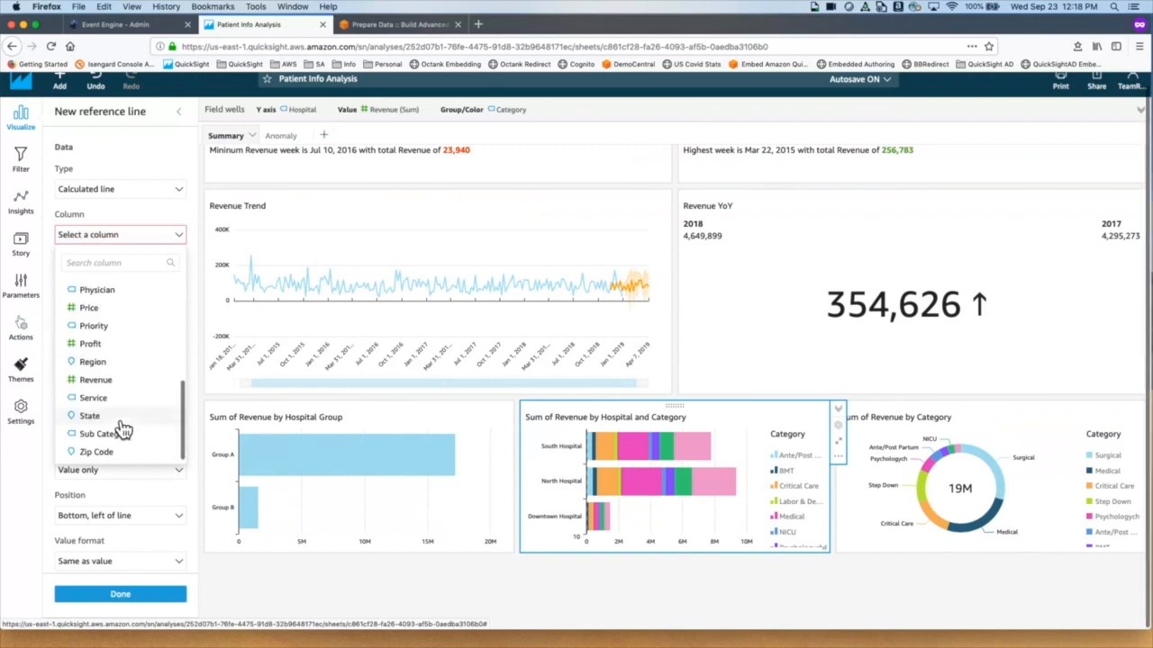
pyautogui.click(96, 380)
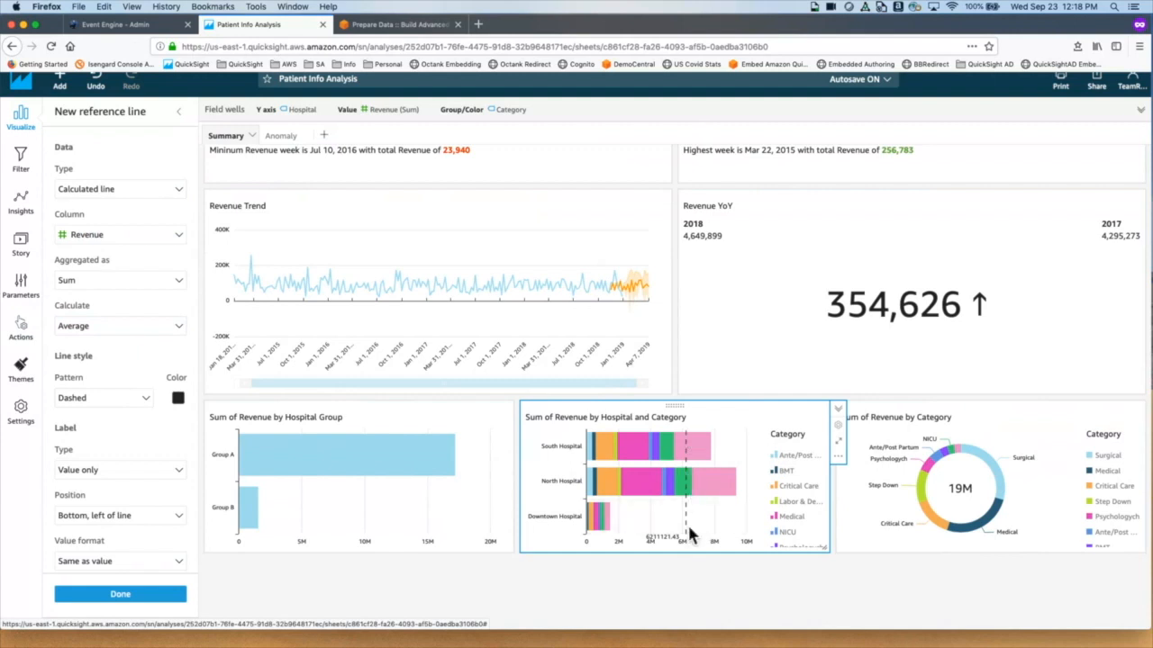
# Step: Style the reference line with a dotted pattern in dark red
pyautogui.moveTo(389, 464)
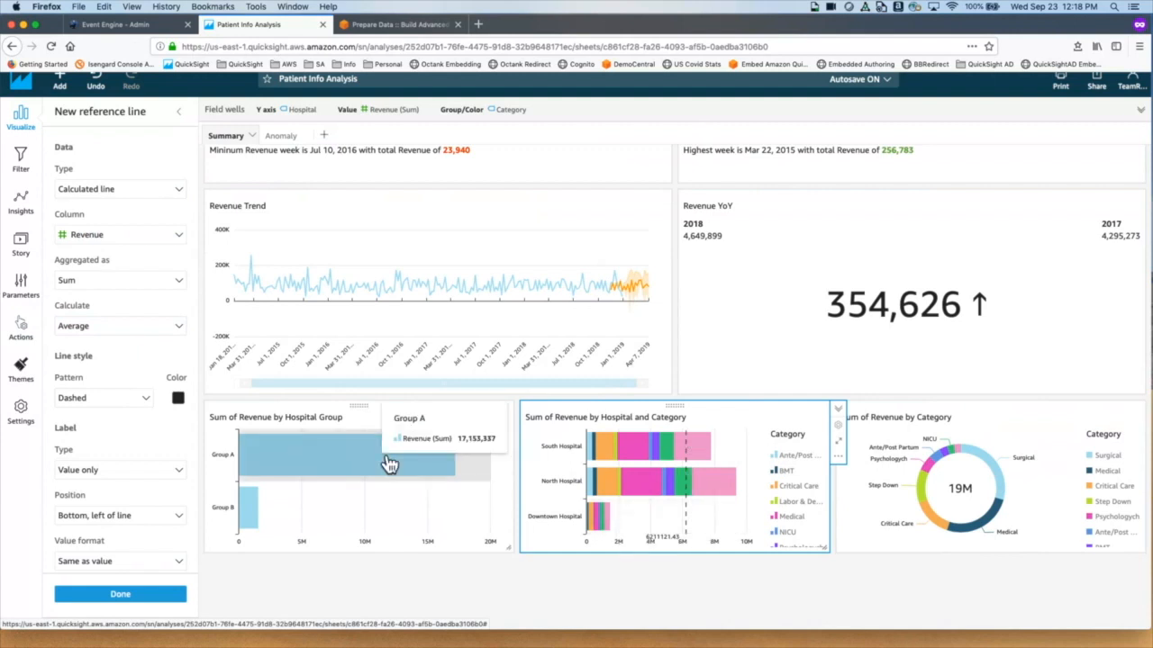
pyautogui.click(151, 403)
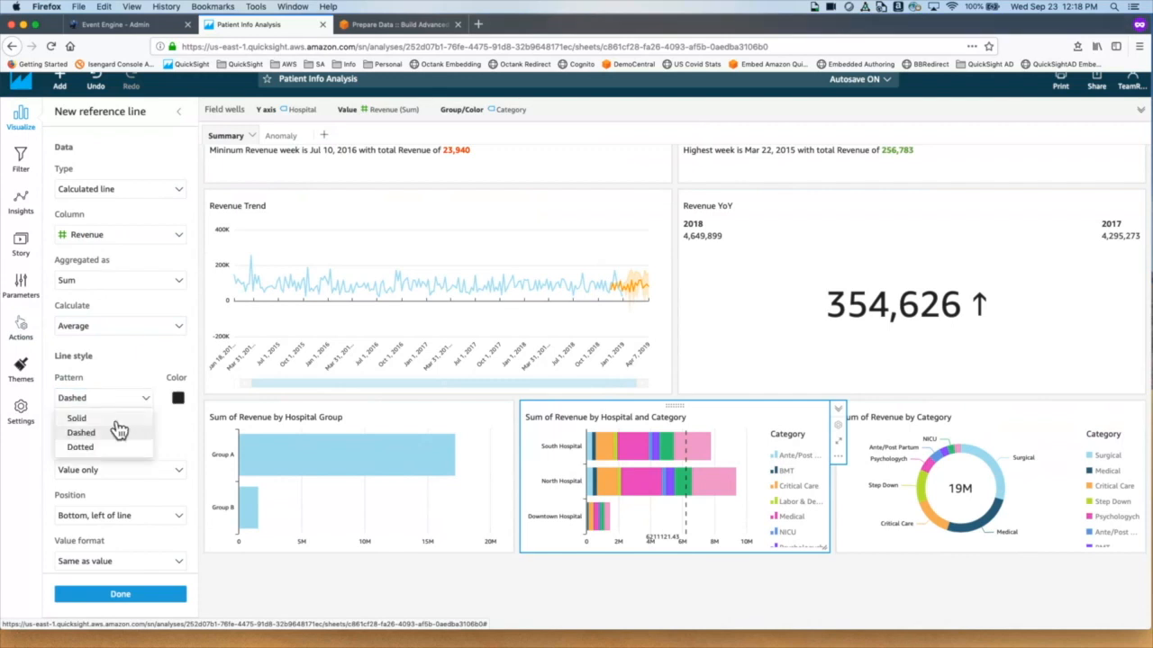
pyautogui.click(110, 417)
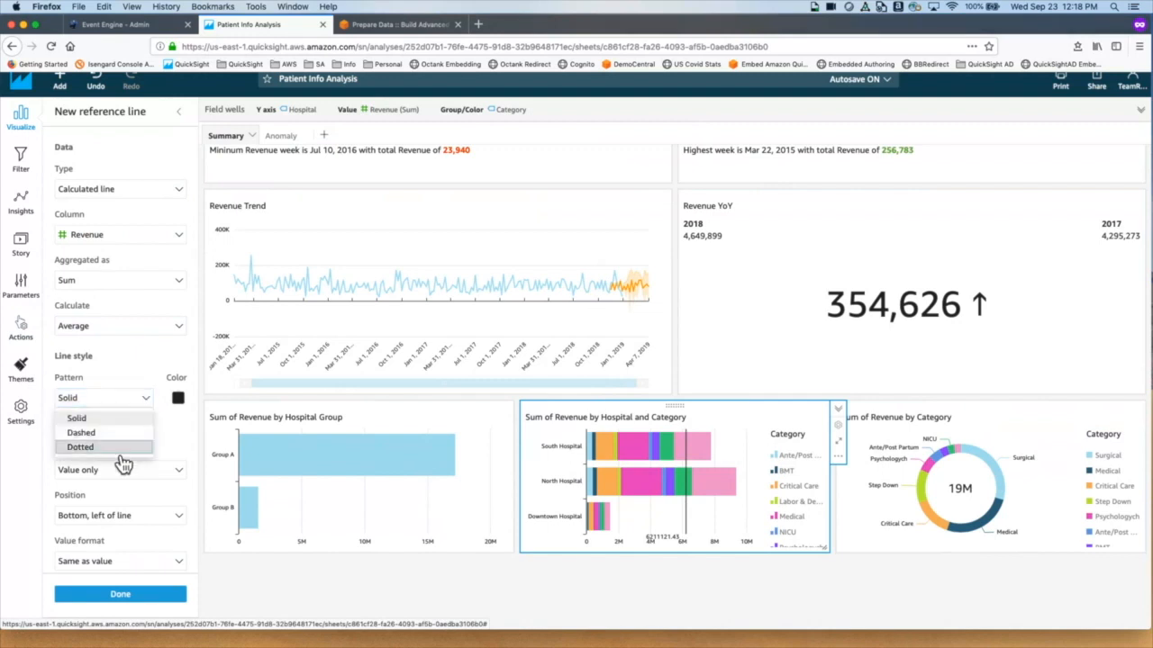
pyautogui.click(107, 448)
pyautogui.click(178, 400)
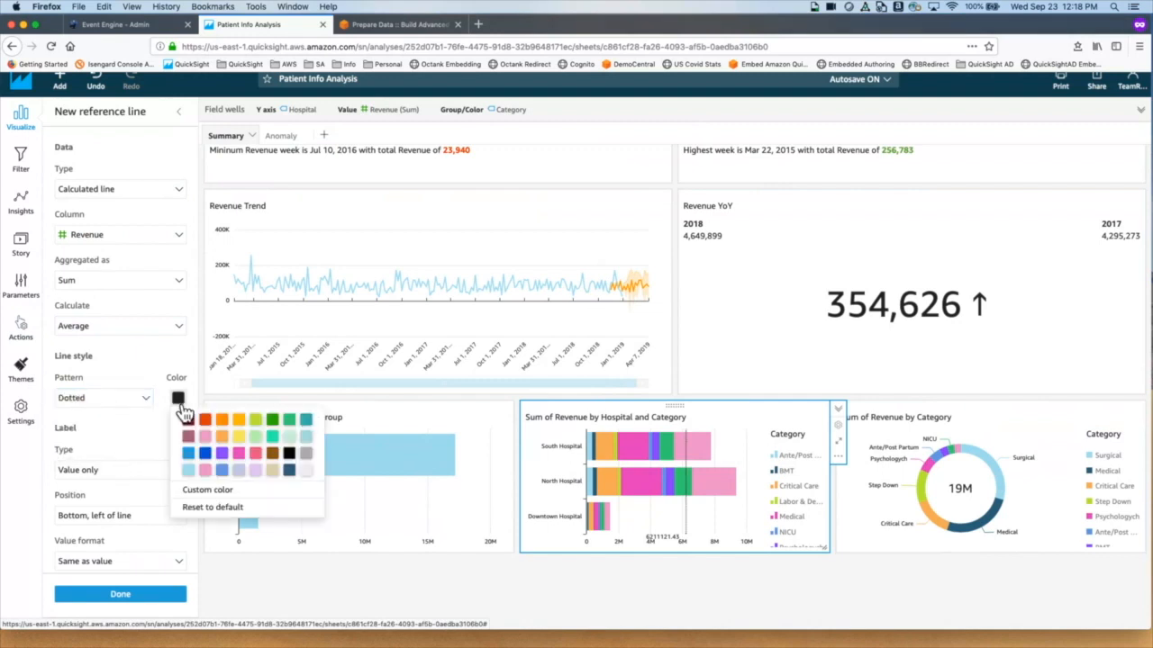
pyautogui.click(233, 435)
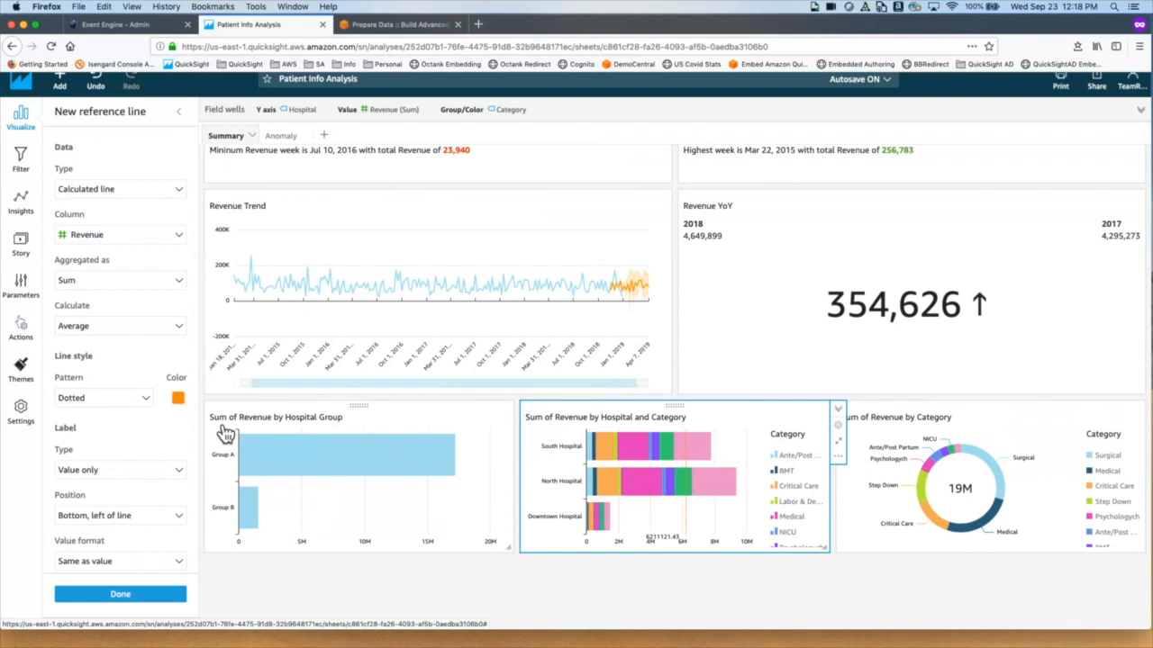
pyautogui.click(178, 398)
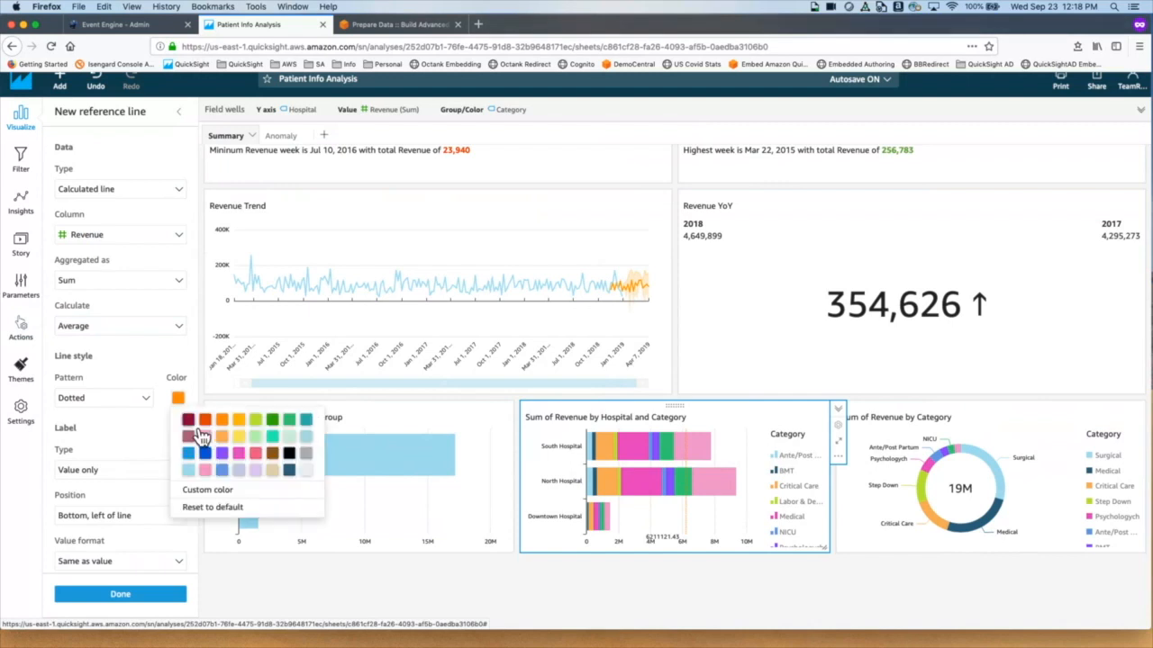
pyautogui.click(187, 420)
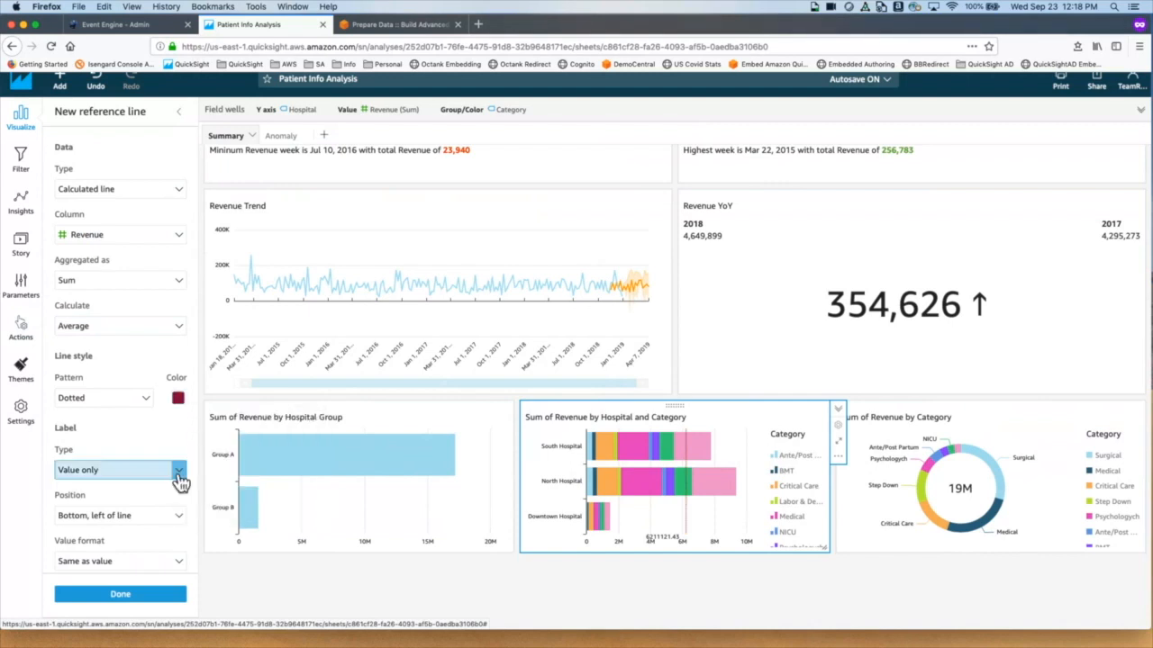
# Step: Keep the label's value format as Same as value and finish the average reference line
pyautogui.scroll(-2, 180, 484)
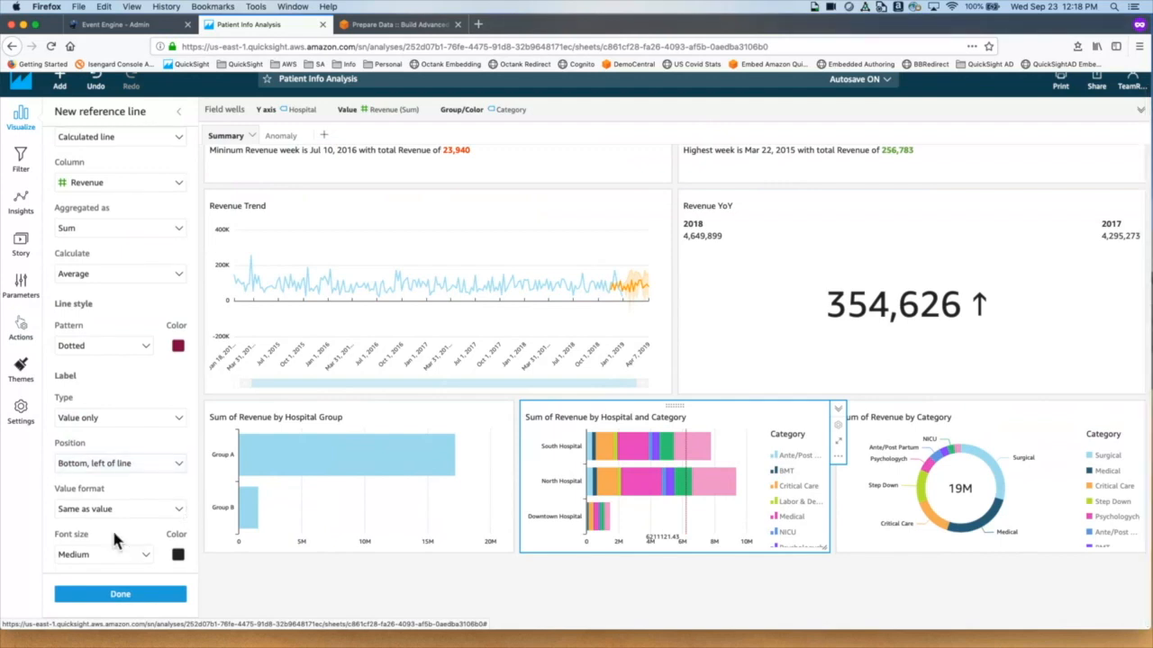
pyautogui.click(140, 513)
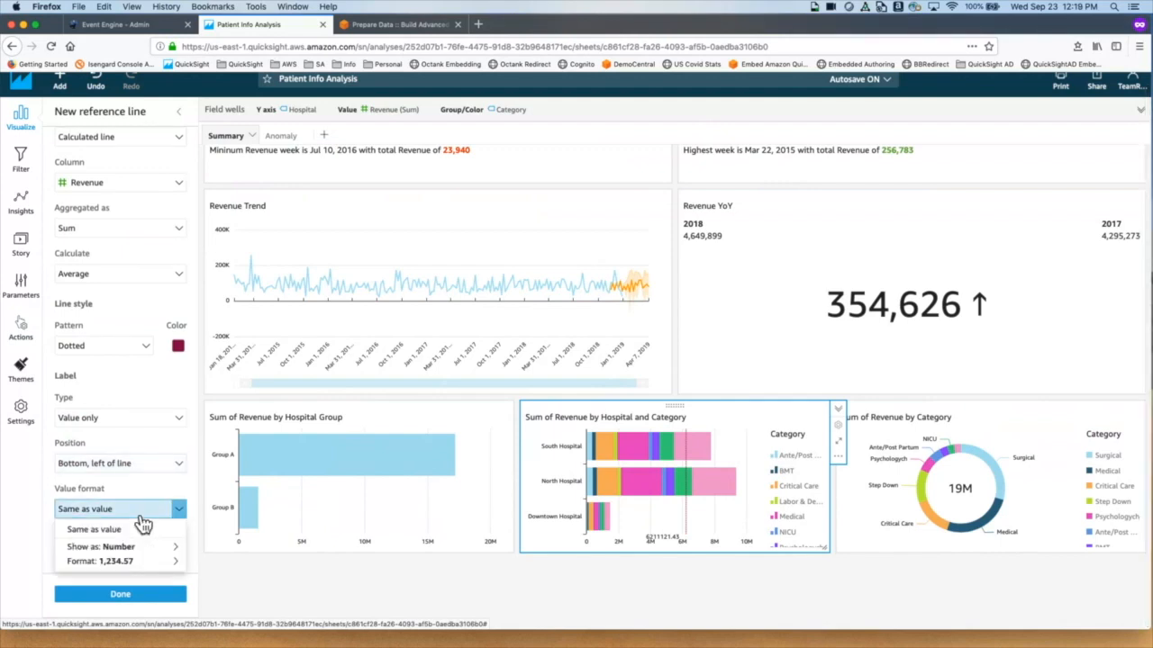
pyautogui.moveTo(174, 565)
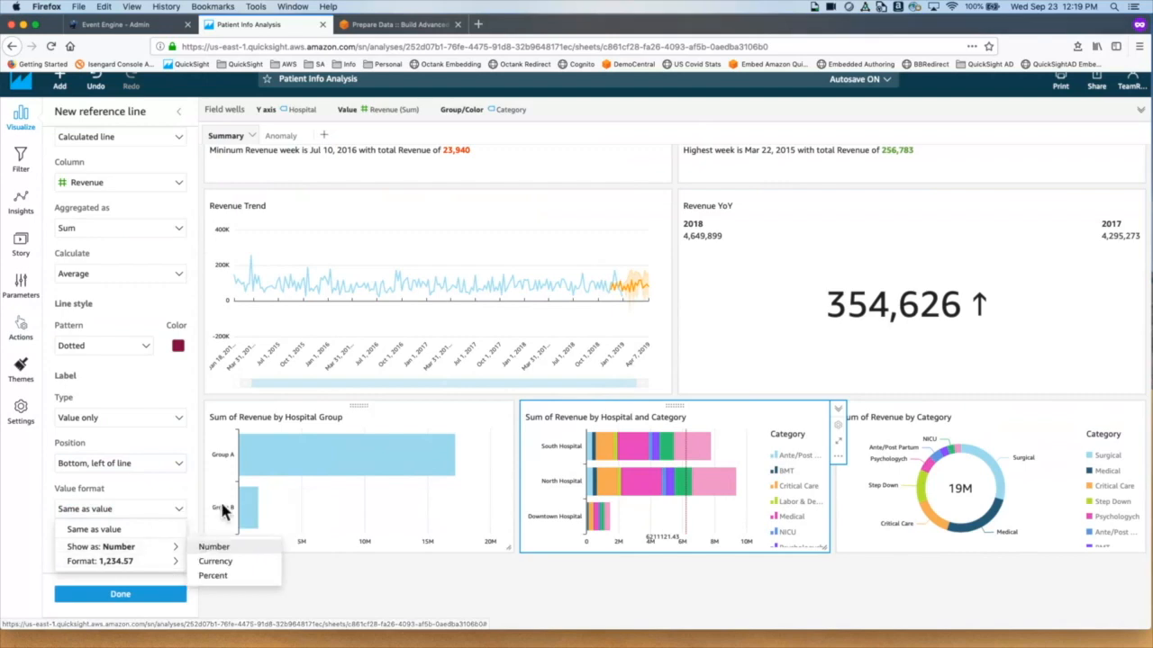
pyautogui.click(157, 442)
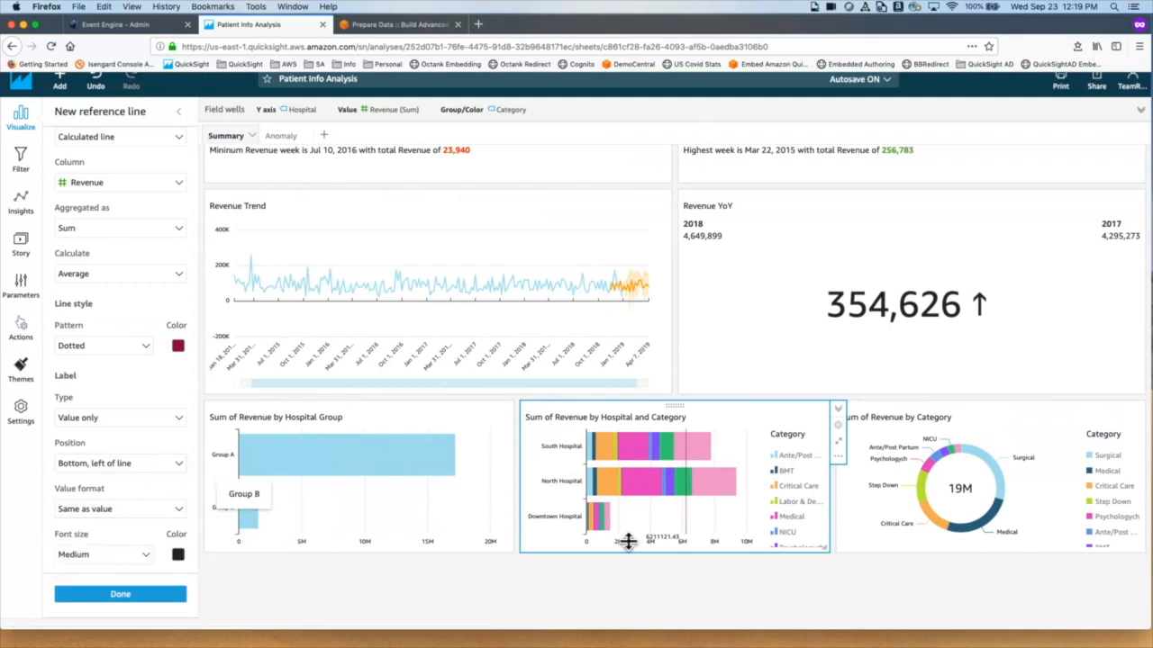
pyautogui.click(142, 604)
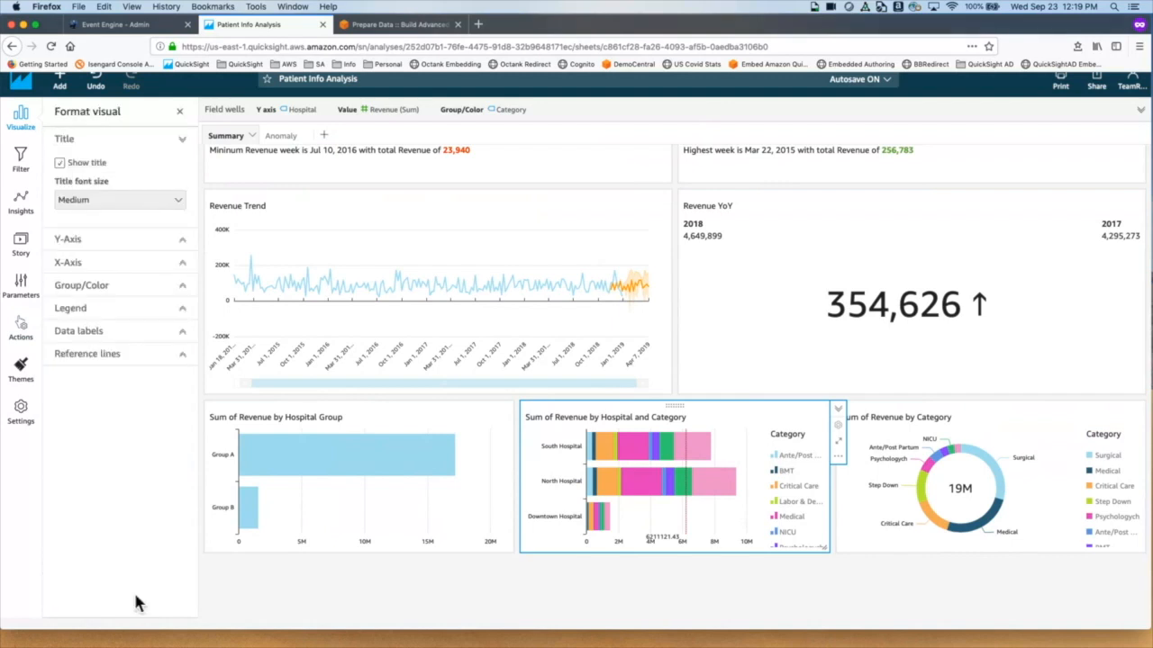
pyautogui.moveTo(688, 521)
pyautogui.moveTo(272, 490)
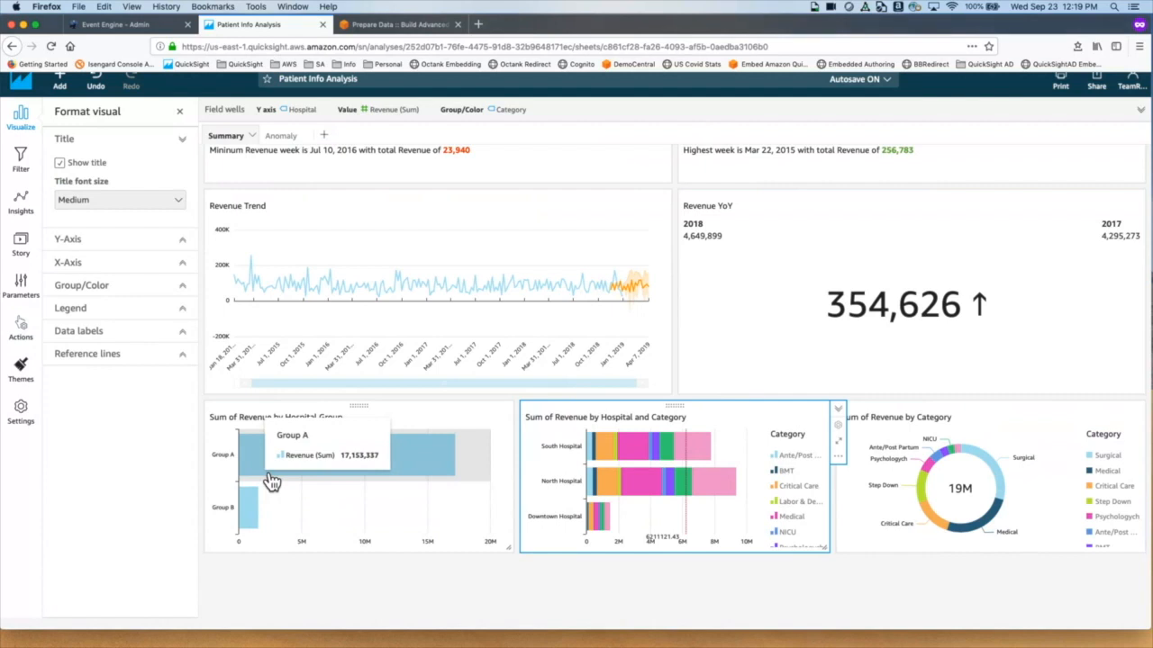
pyautogui.click(272, 483)
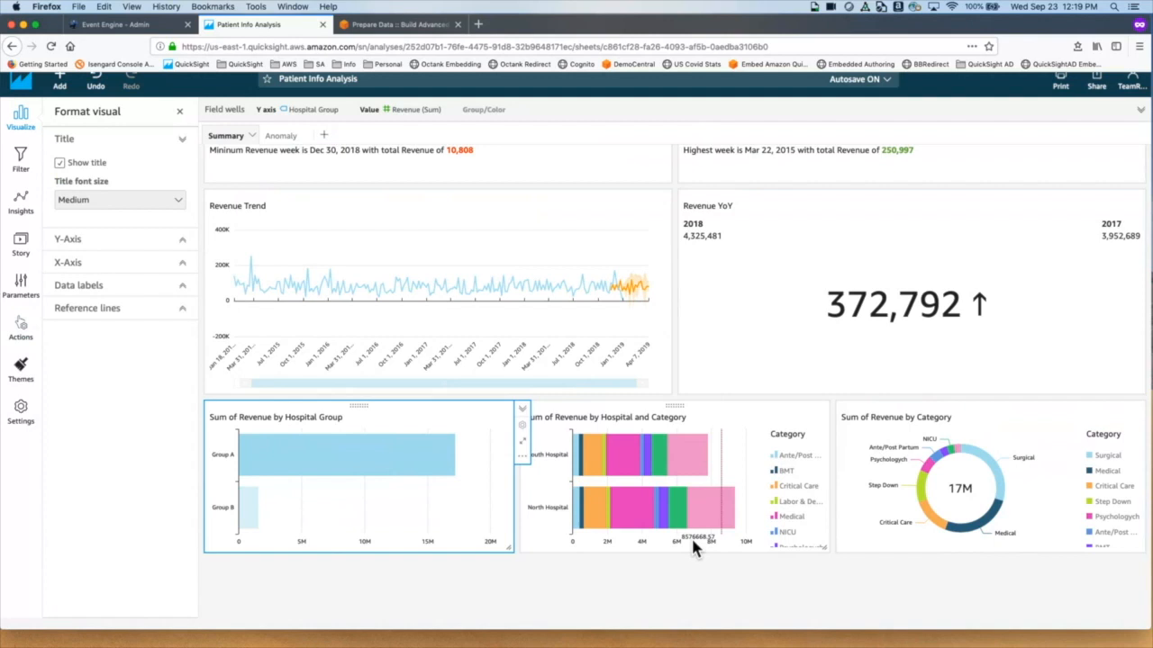
pyautogui.click(356, 462)
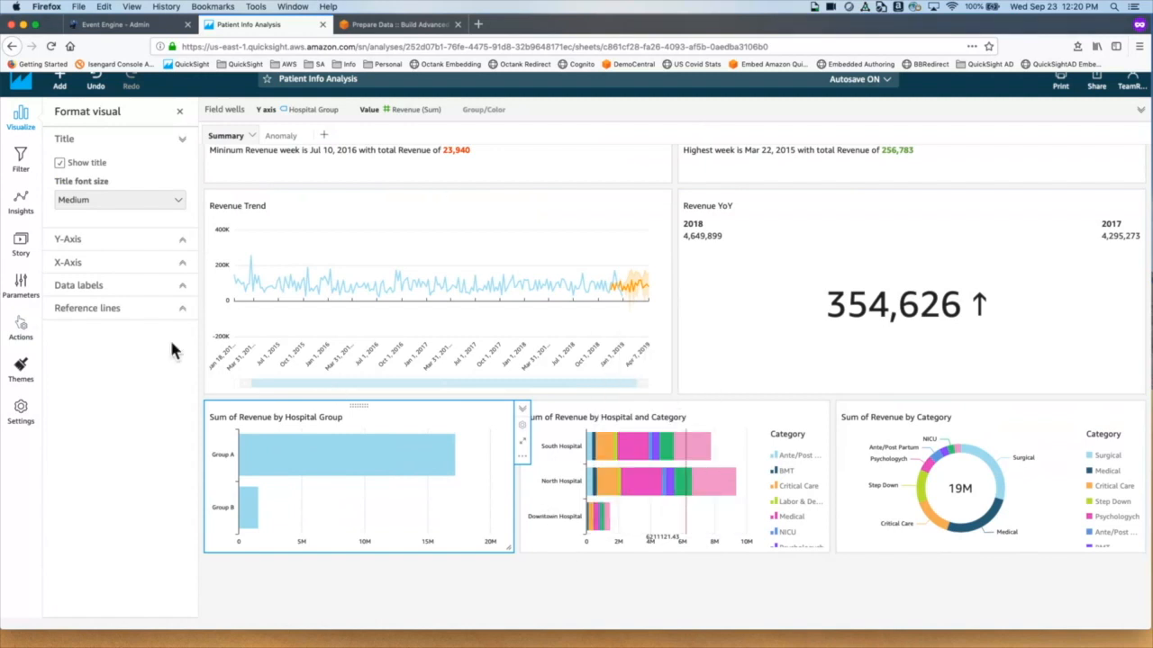
# Step: Add a dashed constant reference line at 1000000 to the Hospital and Category chart
pyautogui.click(129, 310)
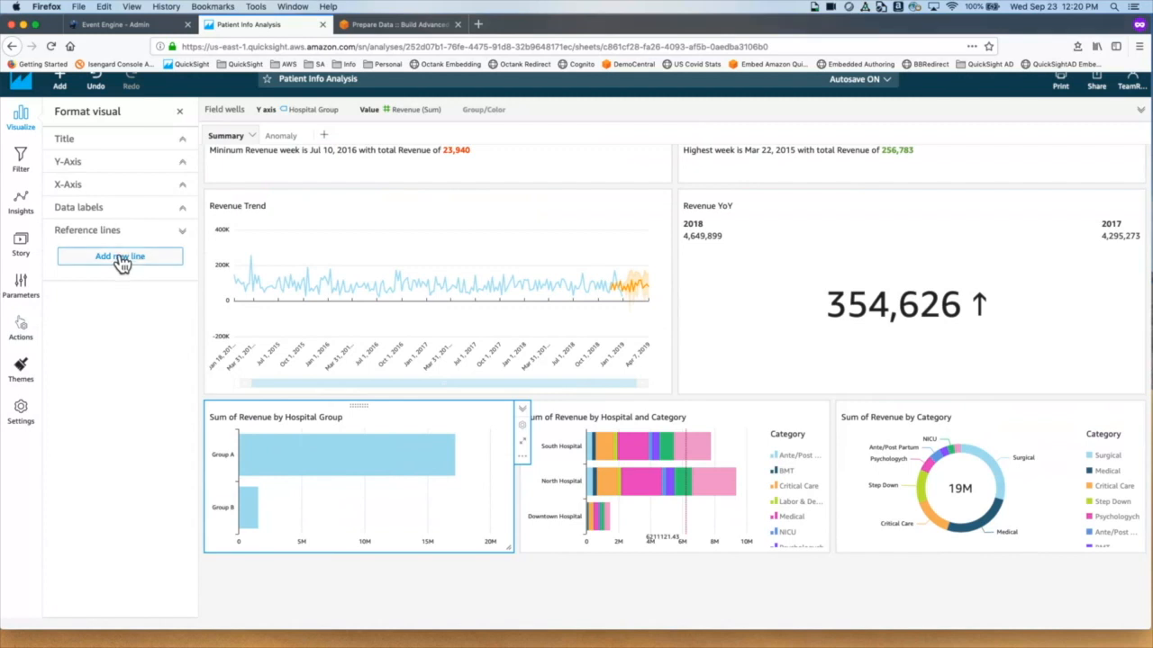
pyautogui.click(579, 446)
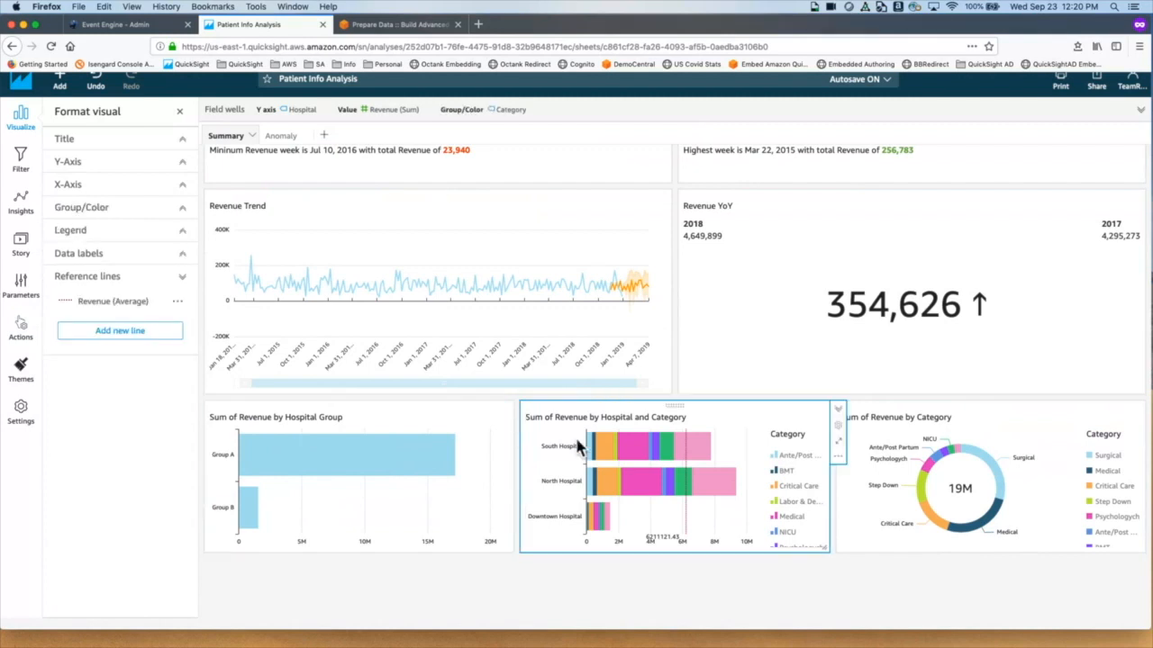
pyautogui.click(125, 333)
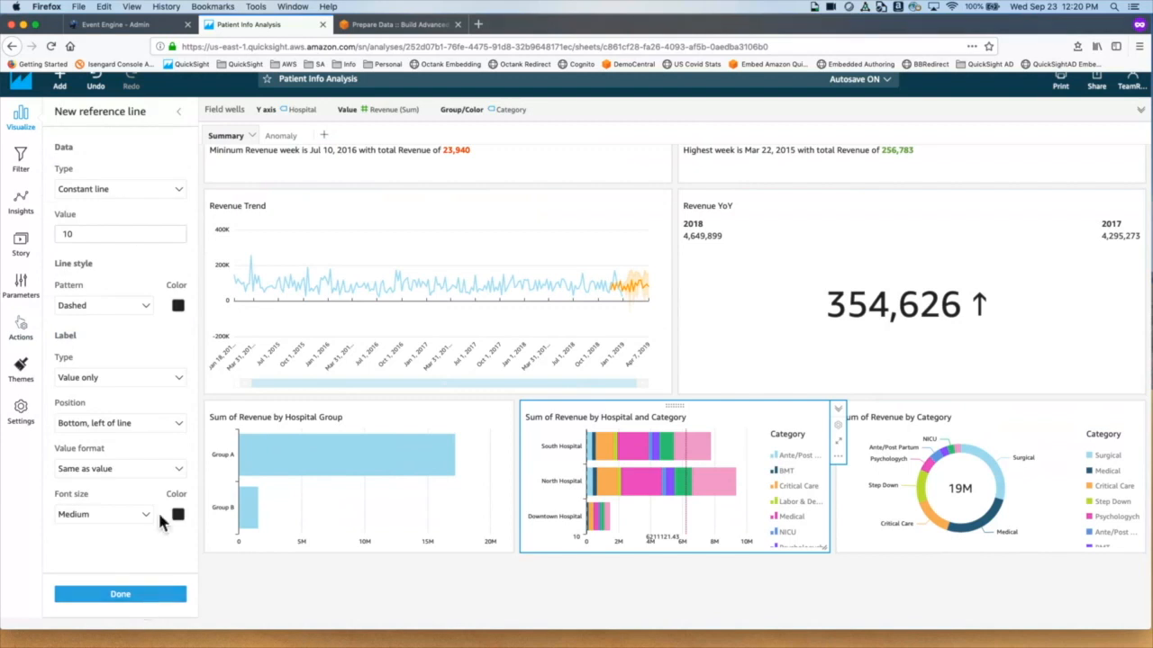
pyautogui.click(179, 191)
pyautogui.click(147, 208)
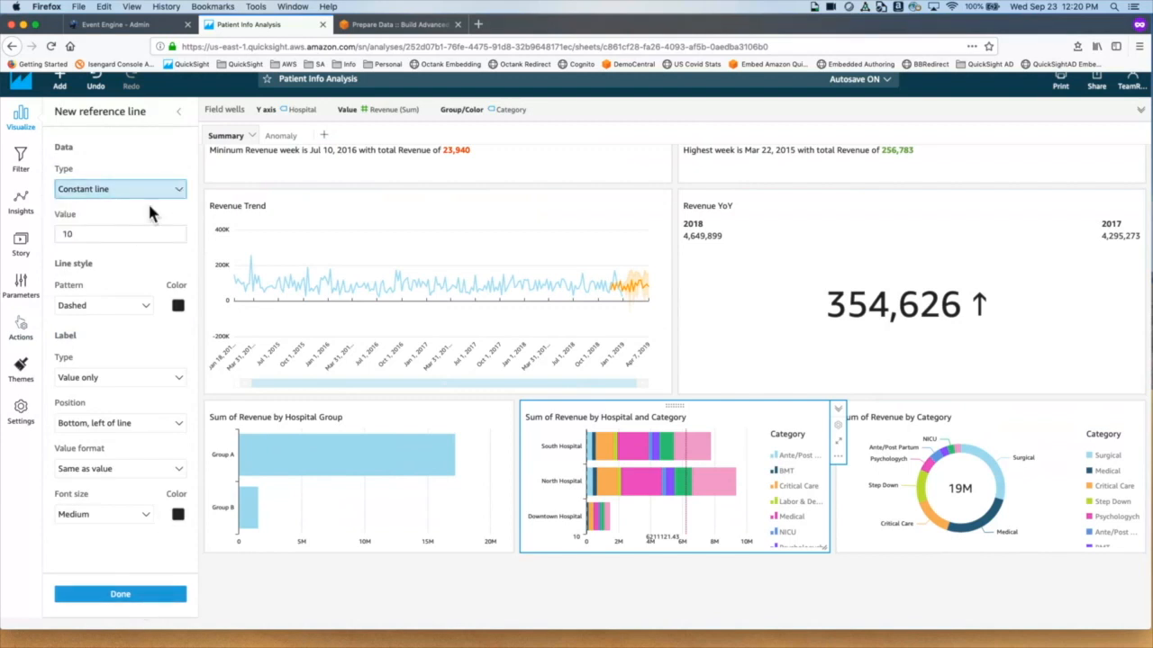
pyautogui.click(99, 236)
pyautogui.write('00')
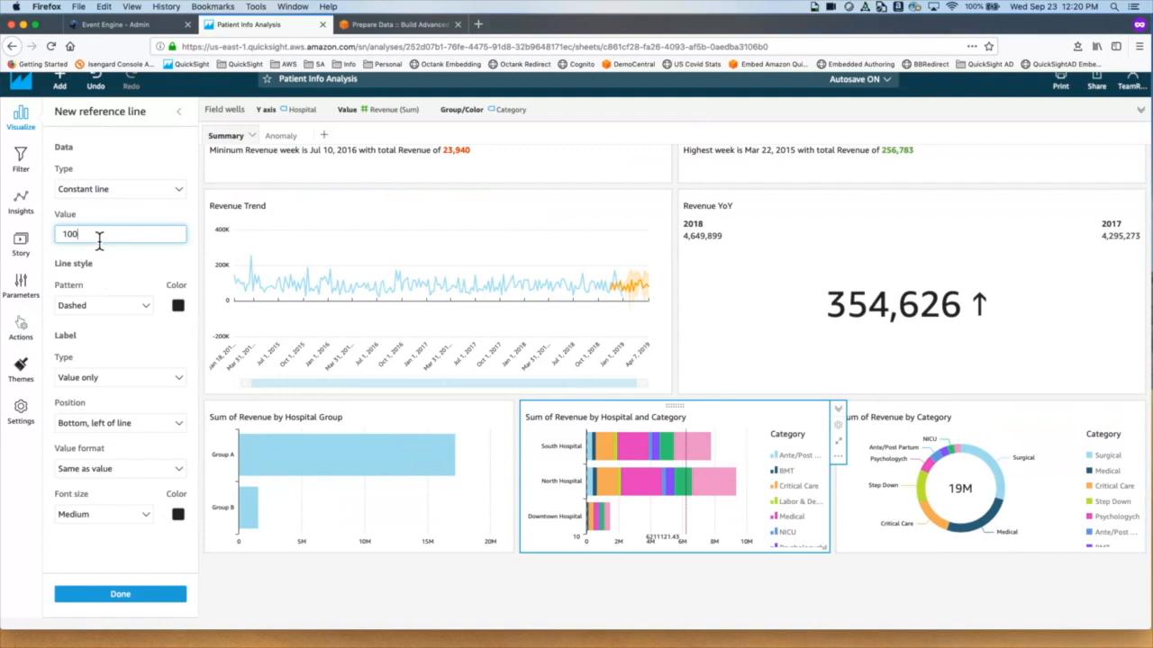
pyautogui.write('0000')
pyautogui.click(115, 307)
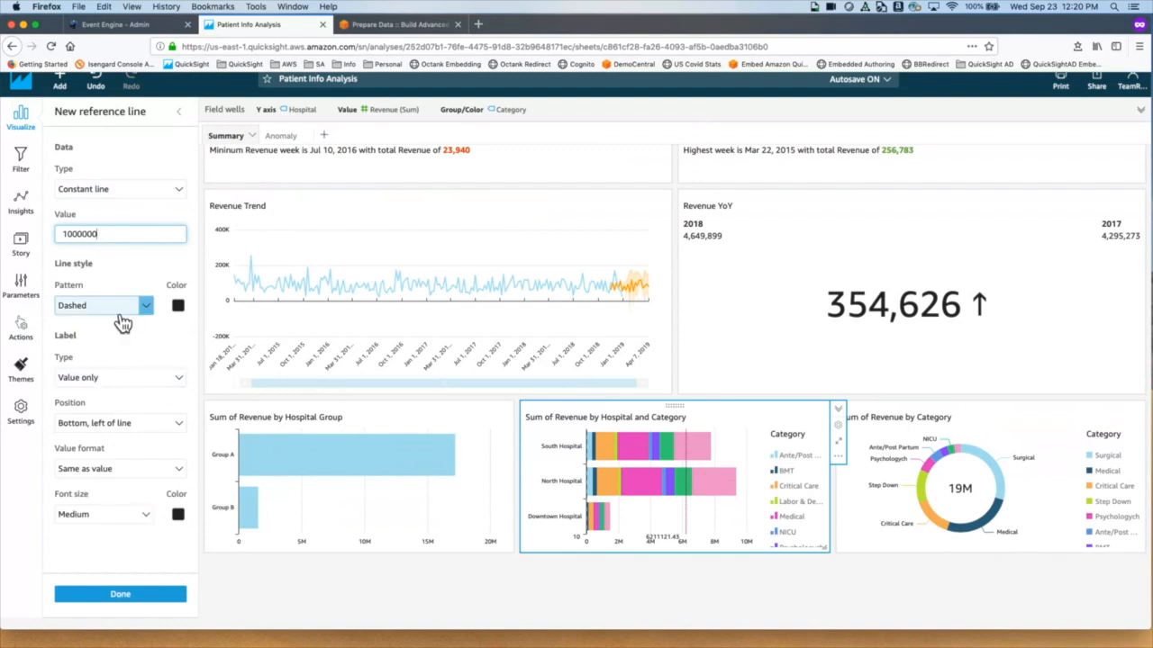
pyautogui.click(135, 596)
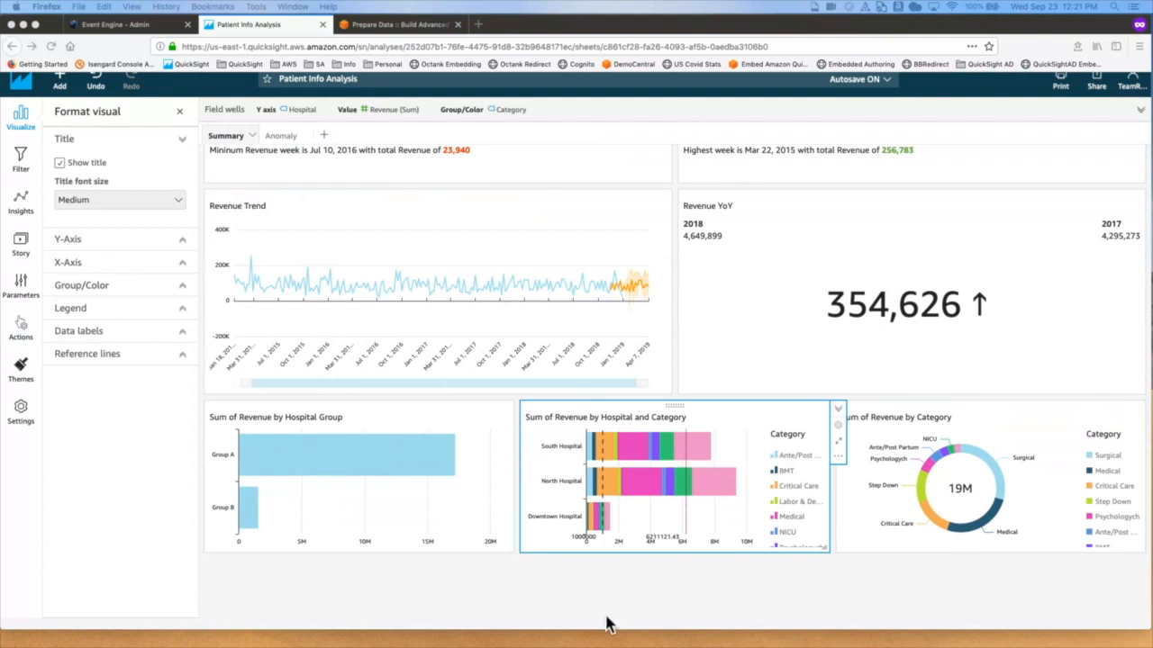
# Step: Return to the full field list and add a filter on the Hospital Group field
pyautogui.scroll(1, 479, 419)
pyautogui.scroll(2, 479, 416)
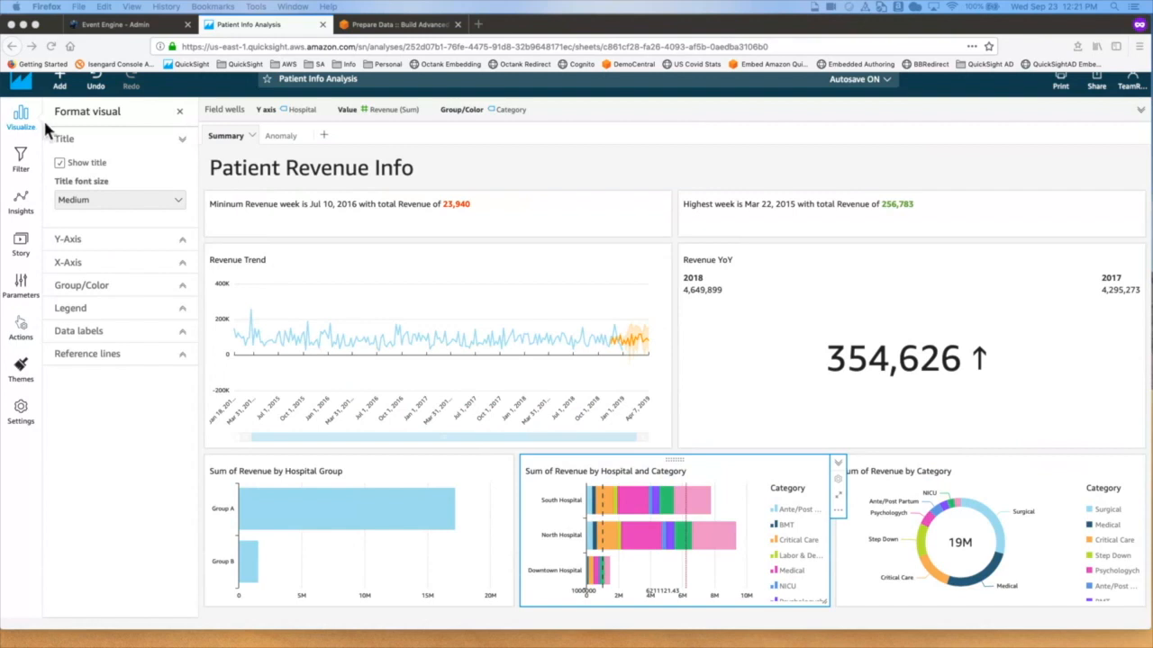
pyautogui.click(183, 114)
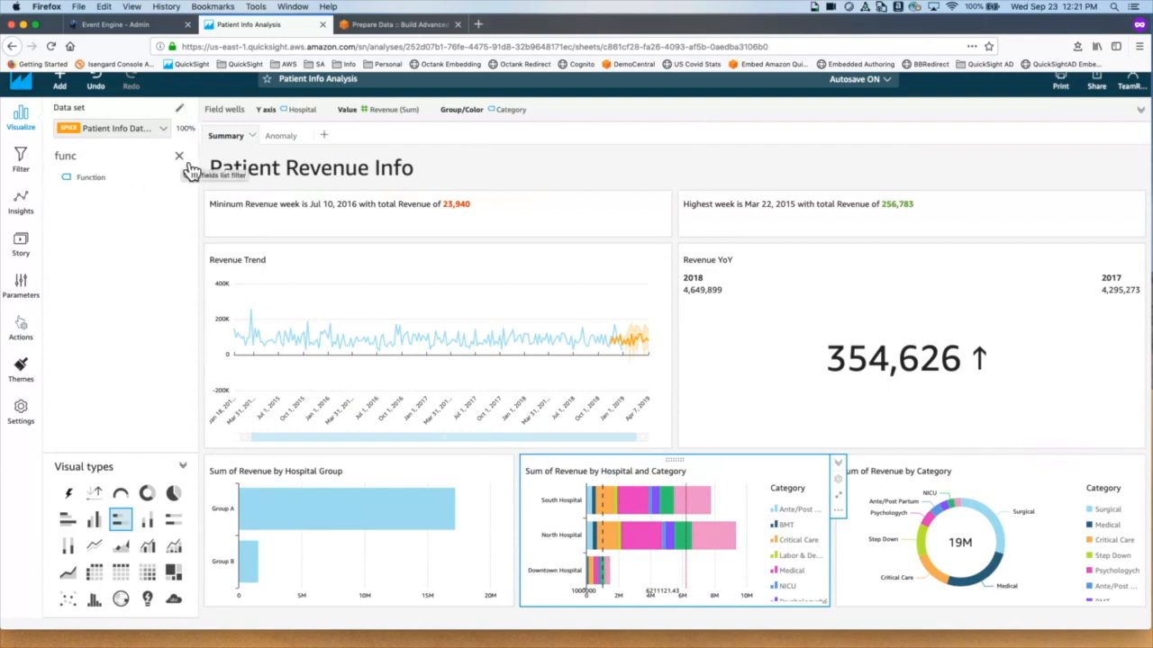
pyautogui.click(179, 157)
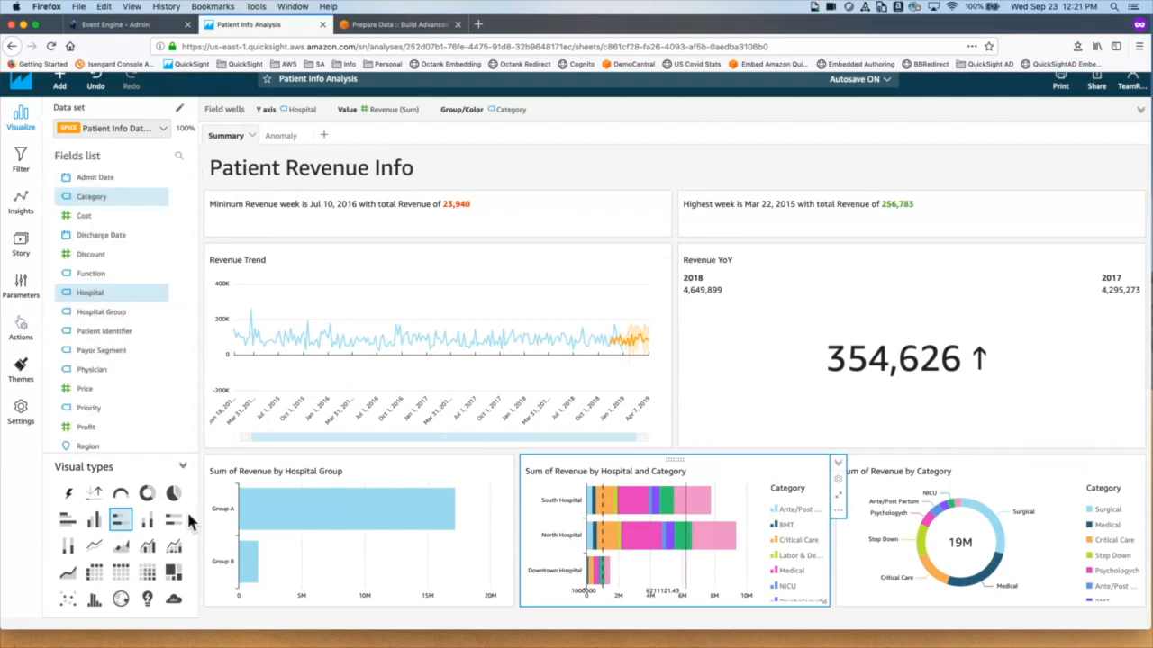
pyautogui.click(187, 321)
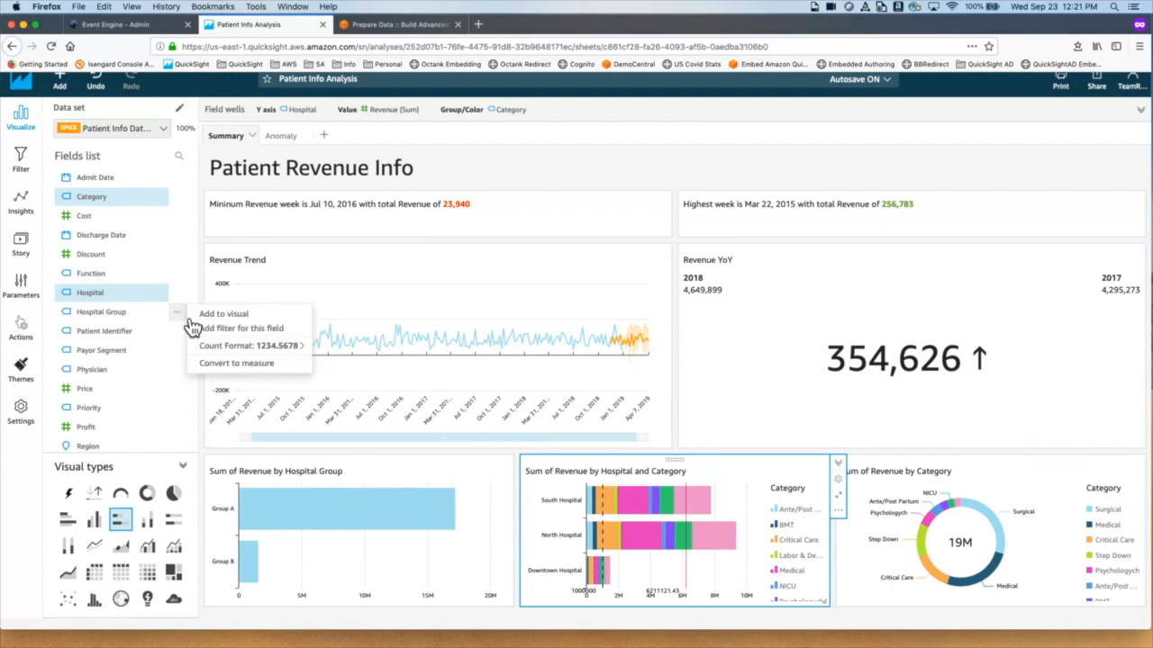
pyautogui.click(257, 330)
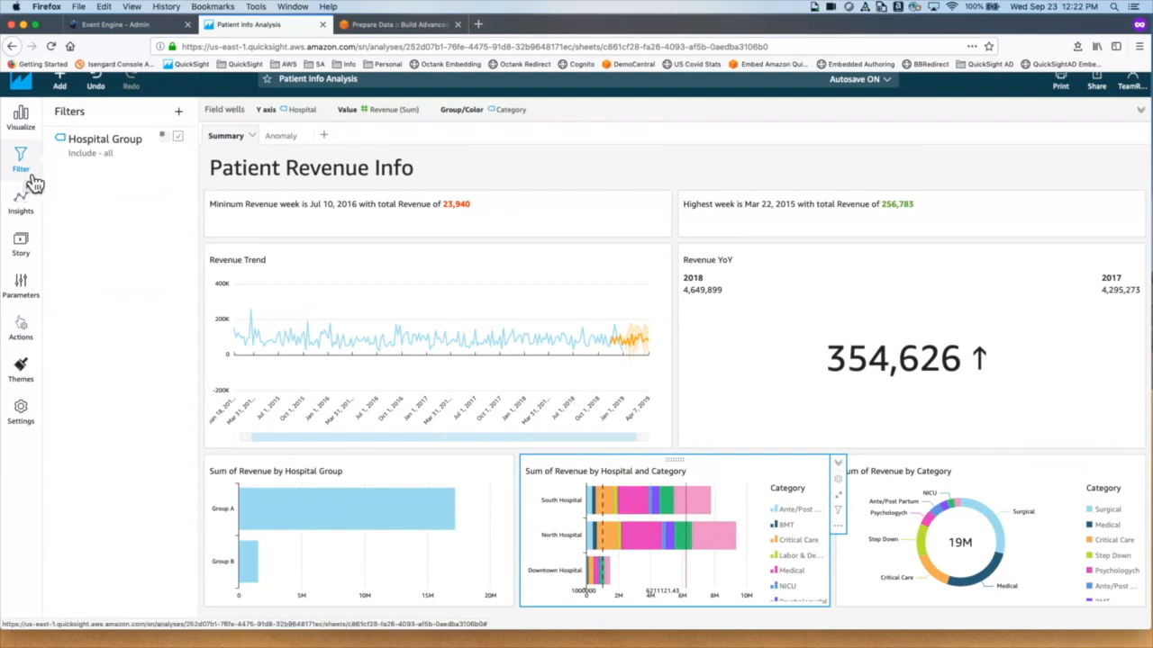
# Step: Review the Hospital Group filter settings, then show the analysis Parameters pane
pyautogui.click(103, 156)
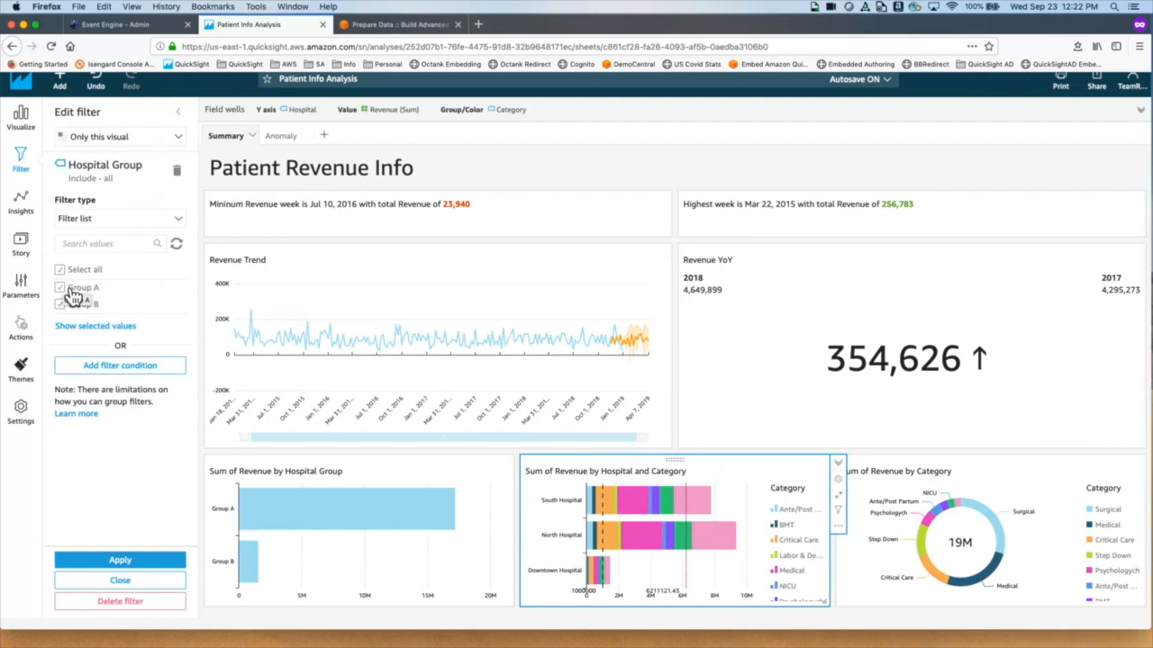
pyautogui.click(26, 306)
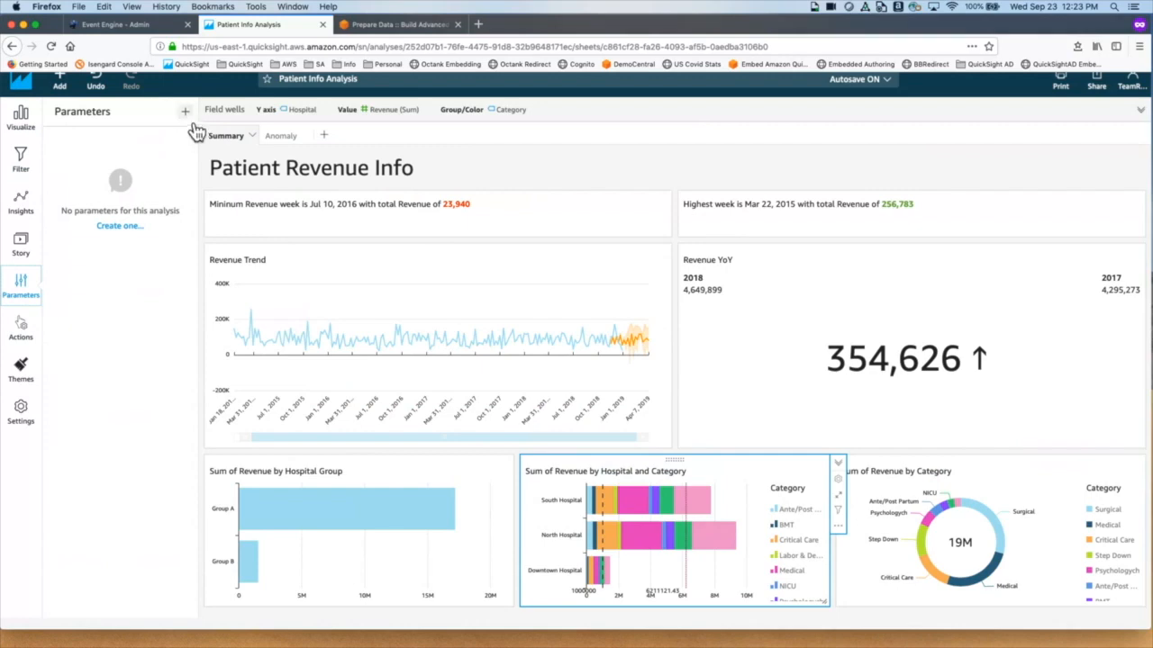
# Step: Create a multiple-value String parameter named pHospitalGroup
pyautogui.click(142, 233)
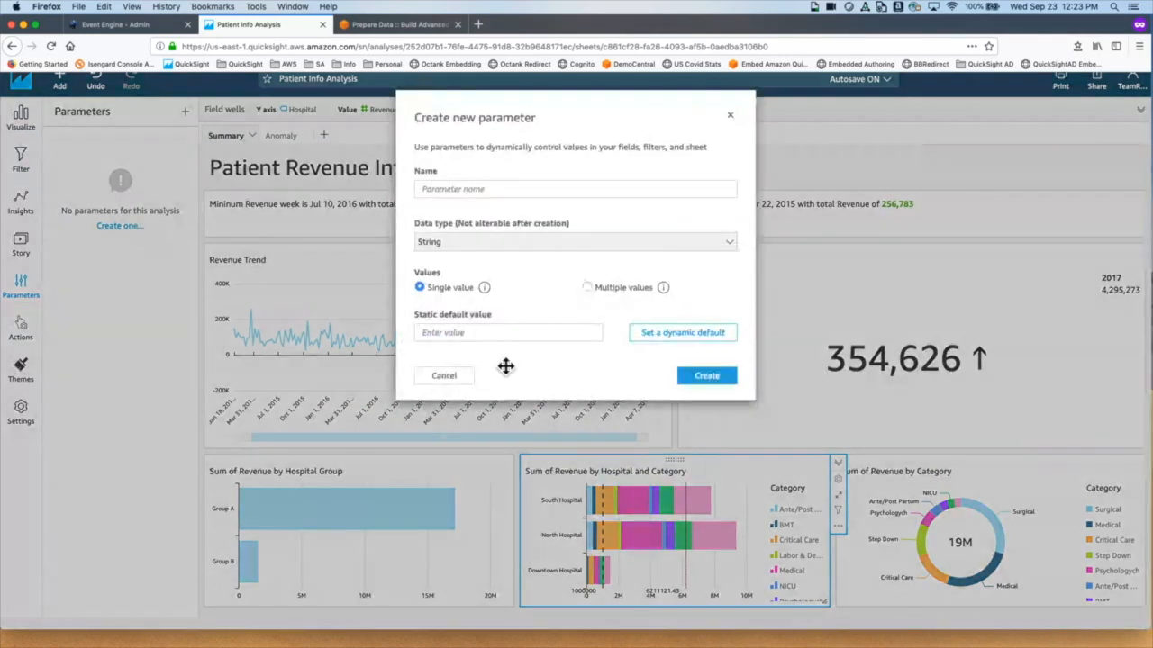
pyautogui.click(460, 191)
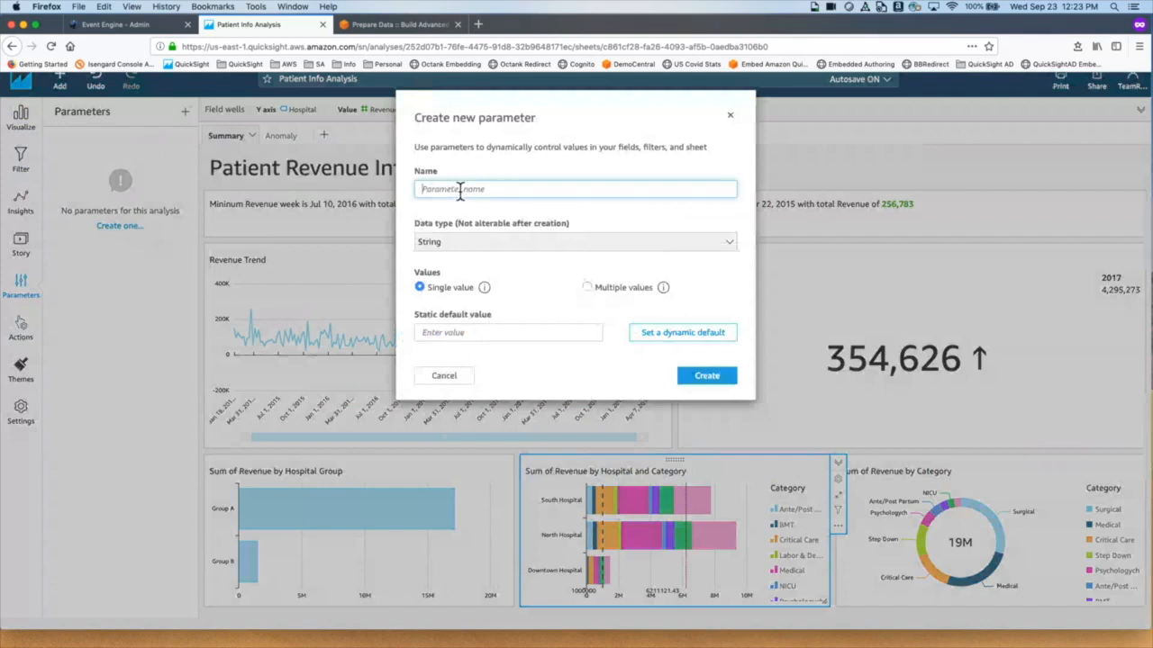
pyautogui.write('p')
pyautogui.write('S')
pyautogui.press('BackSpace')
pyautogui.press('BackSpace')
pyautogui.write('HospitalGroup')
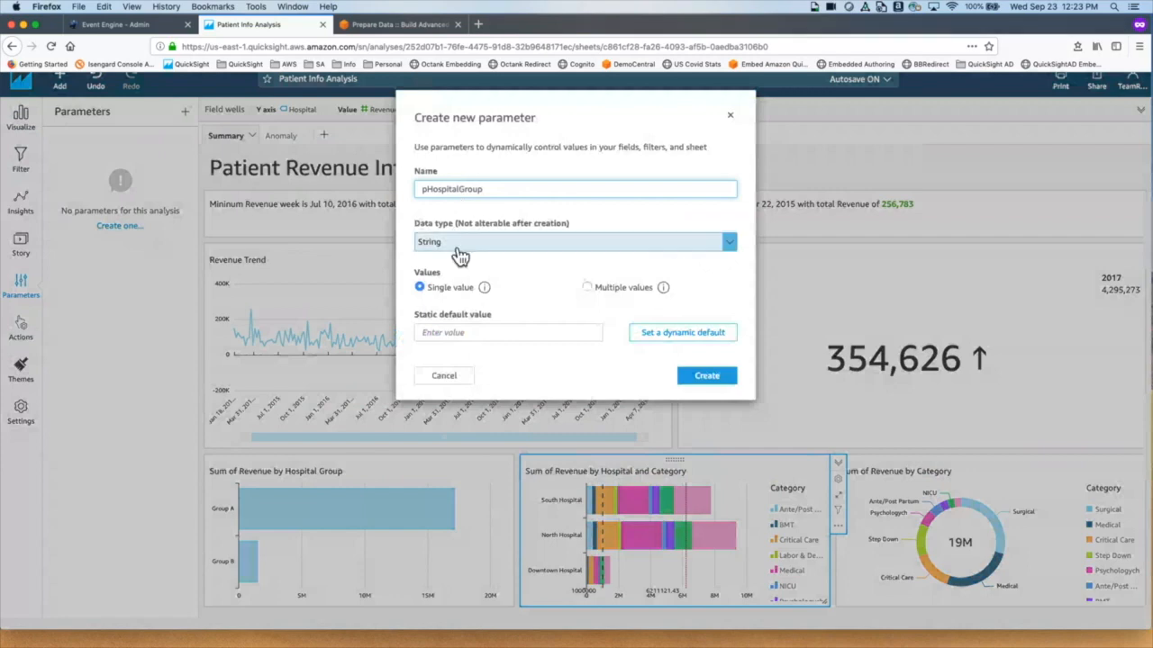
pyautogui.click(588, 287)
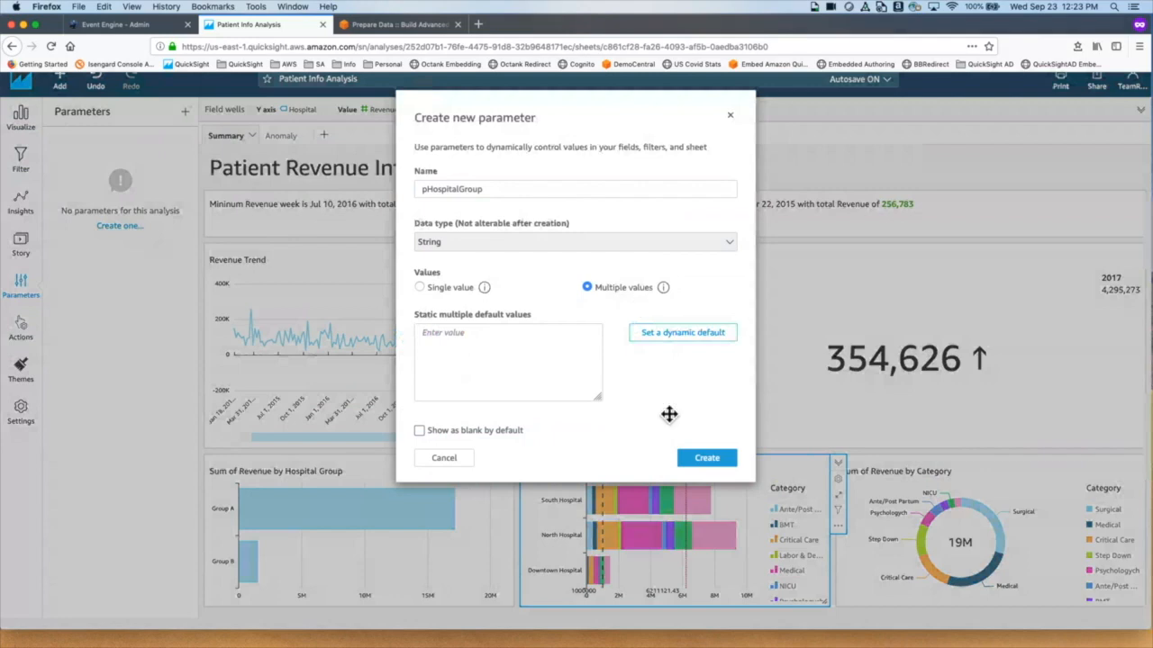
pyautogui.click(717, 468)
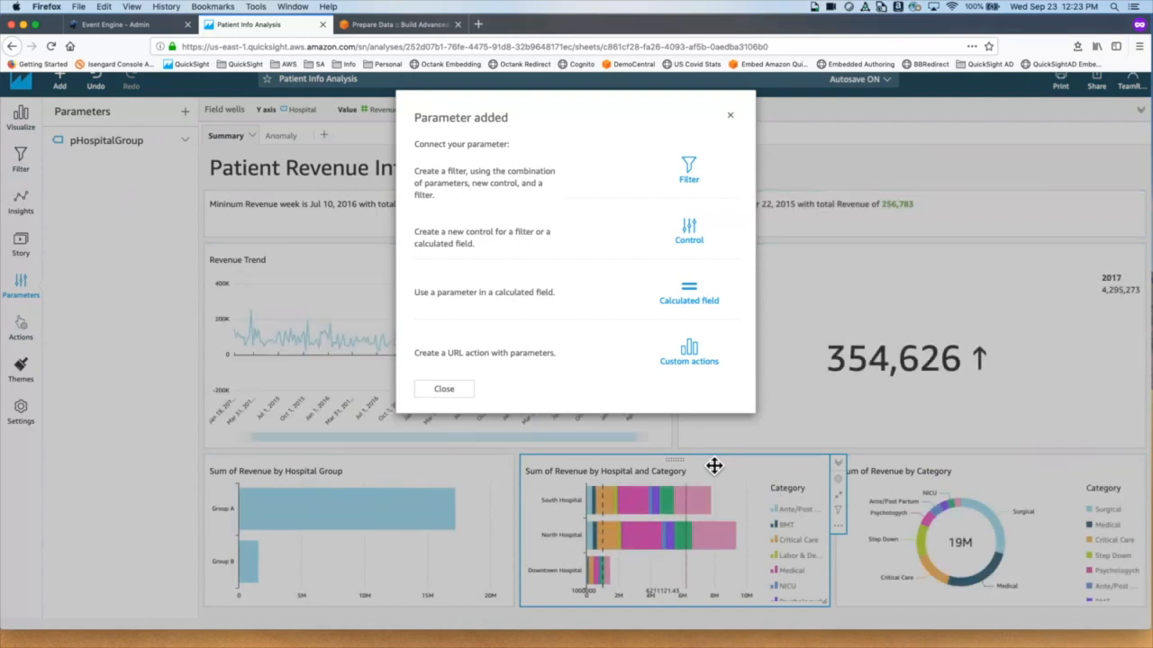
# Step: Start a control named Hospital Group for the parameter, discarding the typed Group A and Group B values
pyautogui.click(689, 236)
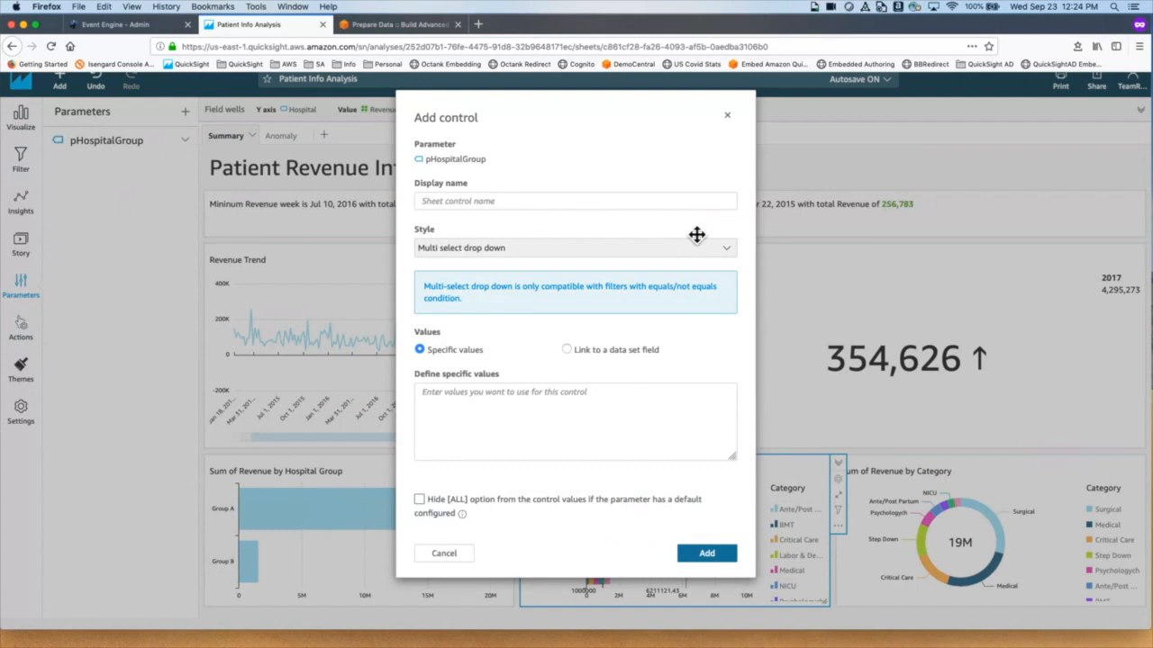
pyautogui.click(489, 201)
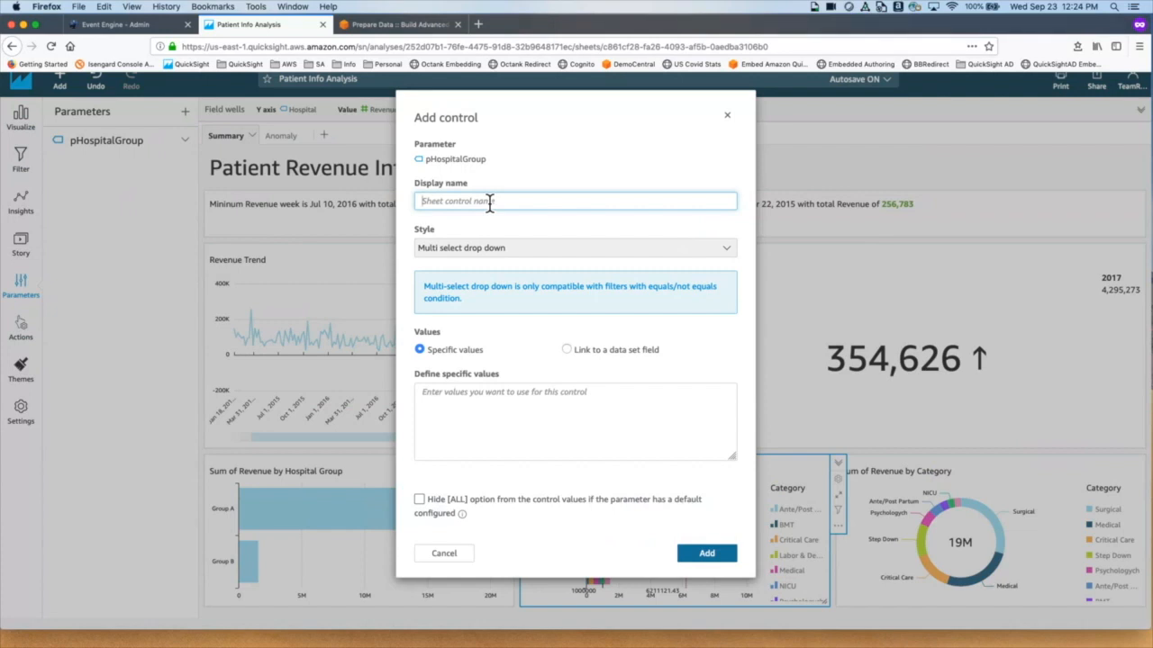
pyautogui.write('Hospital Group')
pyautogui.click(462, 406)
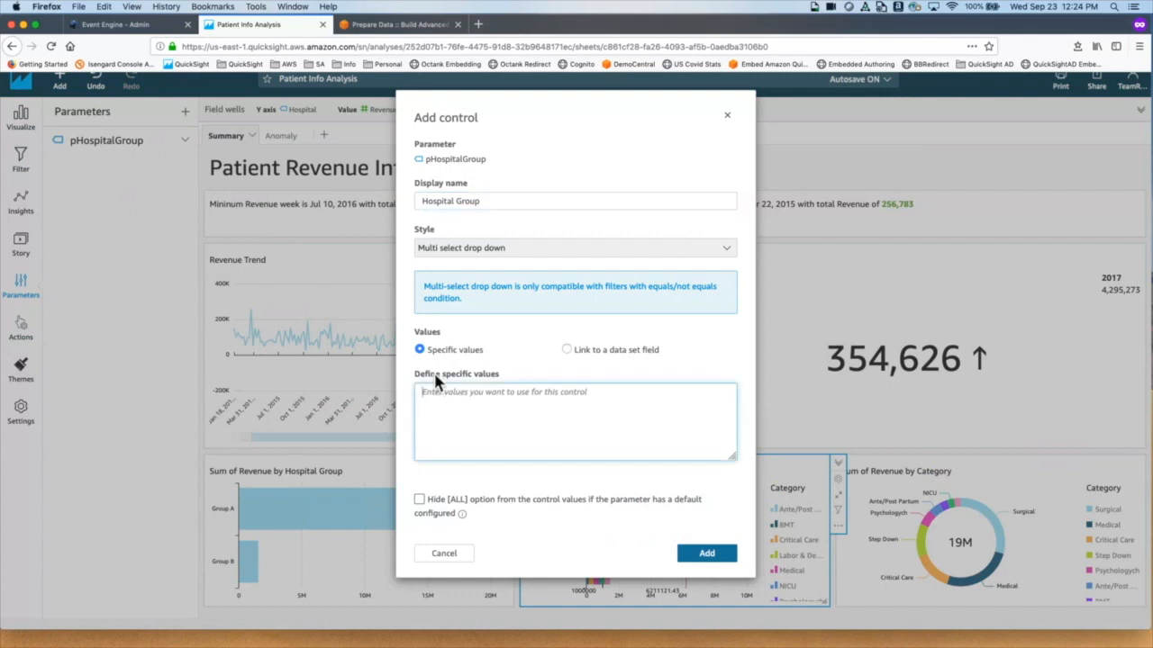
pyautogui.write('Group A')
pyautogui.press('Return')
pyautogui.write('Group B')
pyautogui.moveTo(462, 412); pyautogui.dragTo(405, 382)
pyautogui.press('BackSpace')
# Step: Link the control's values to the Hospital Group column of Patient Info Dataset and add it
pyautogui.click(566, 351)
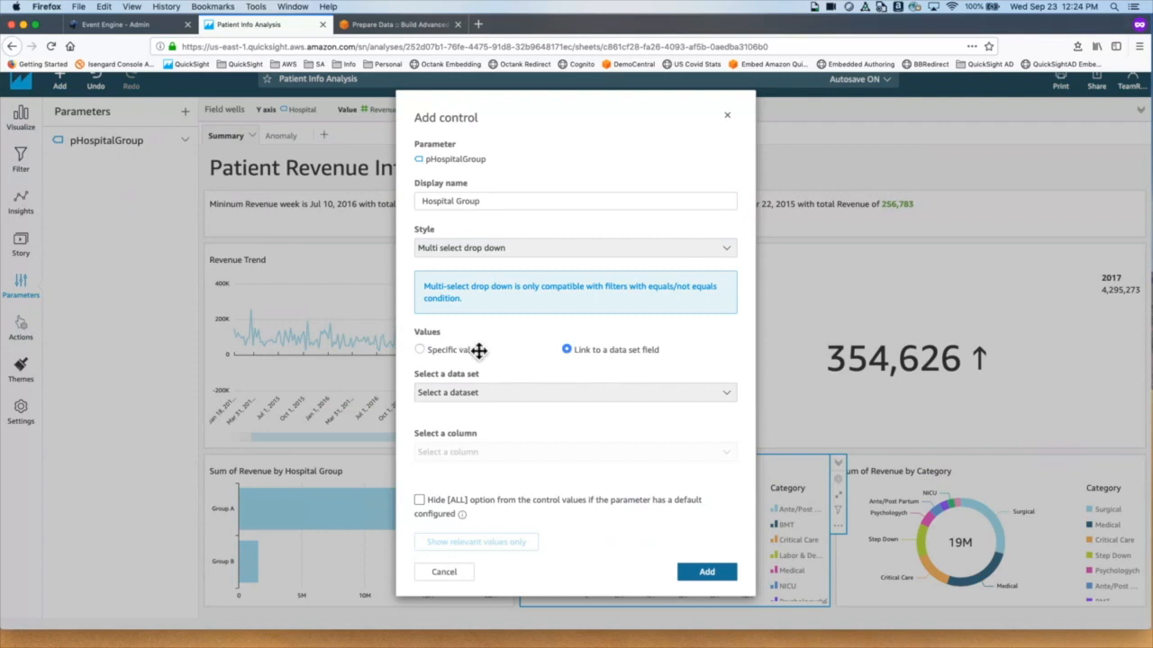
pyautogui.click(617, 403)
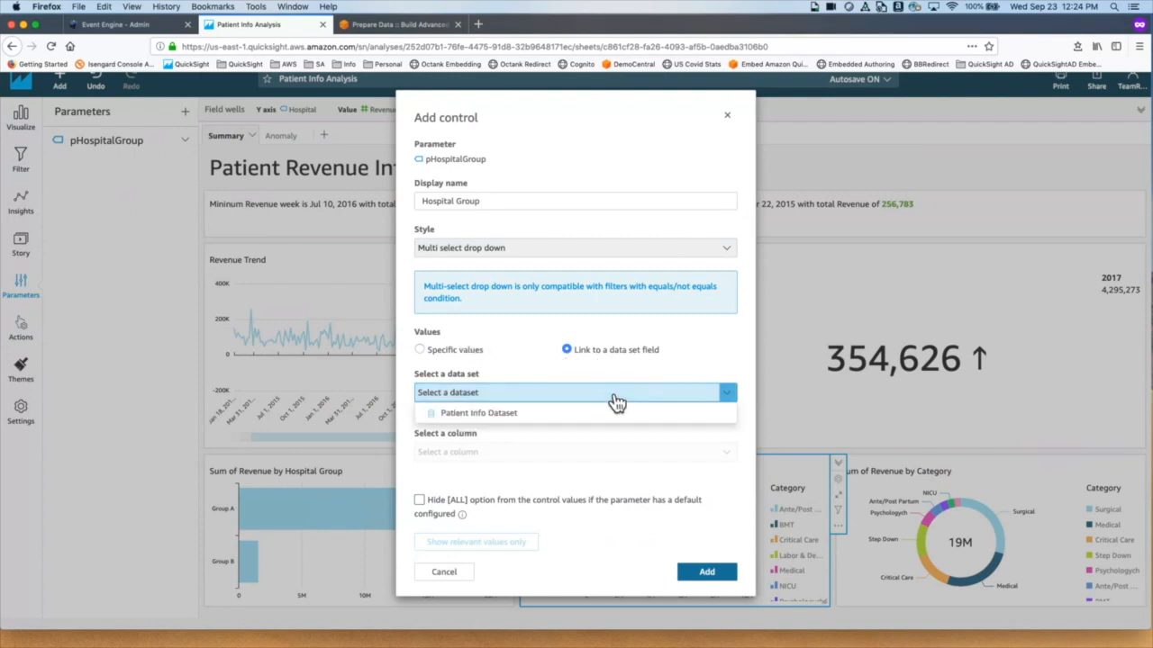
pyautogui.click(498, 416)
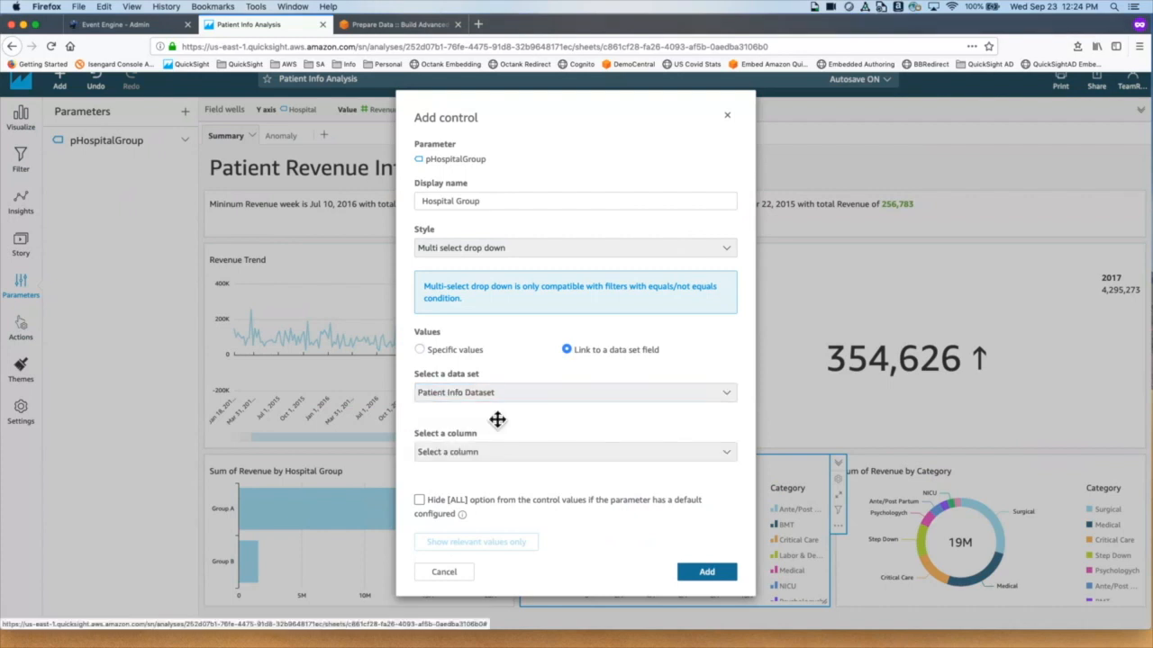
pyautogui.click(482, 455)
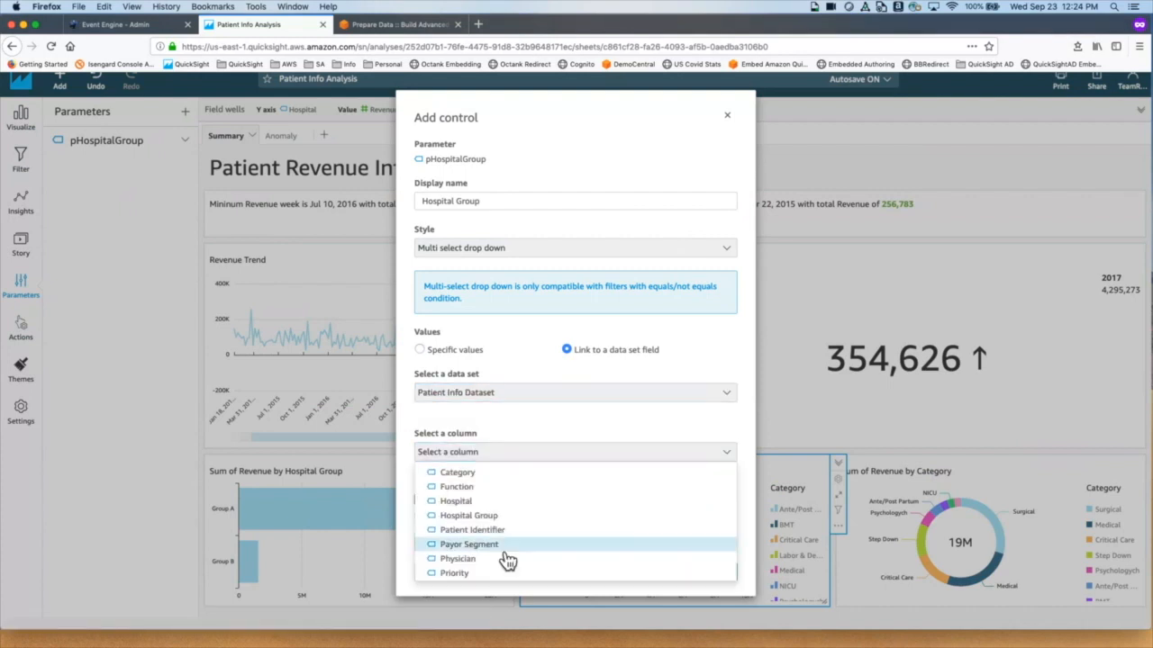
pyautogui.scroll(-1, 505, 556)
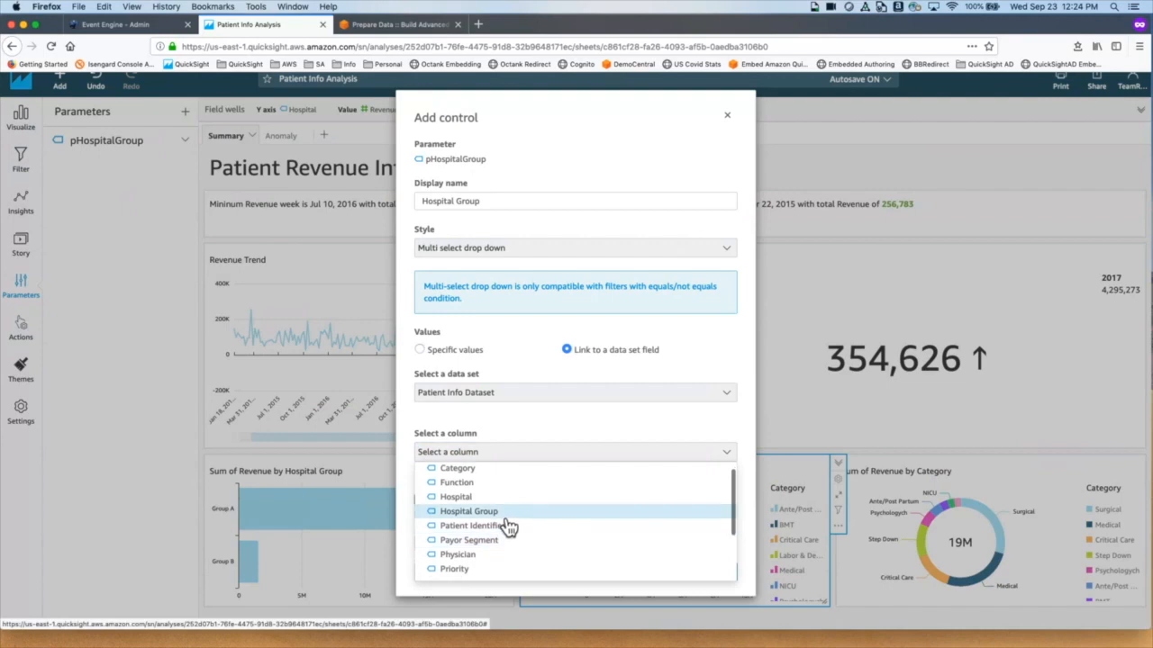
pyautogui.click(510, 527)
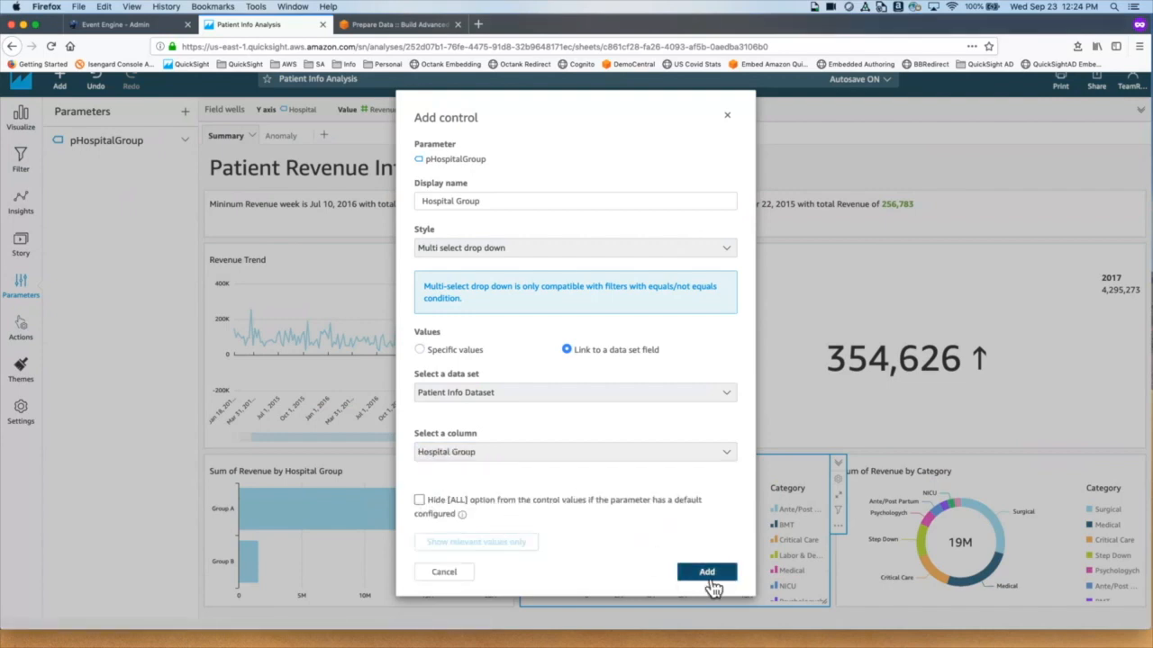
pyautogui.click(708, 576)
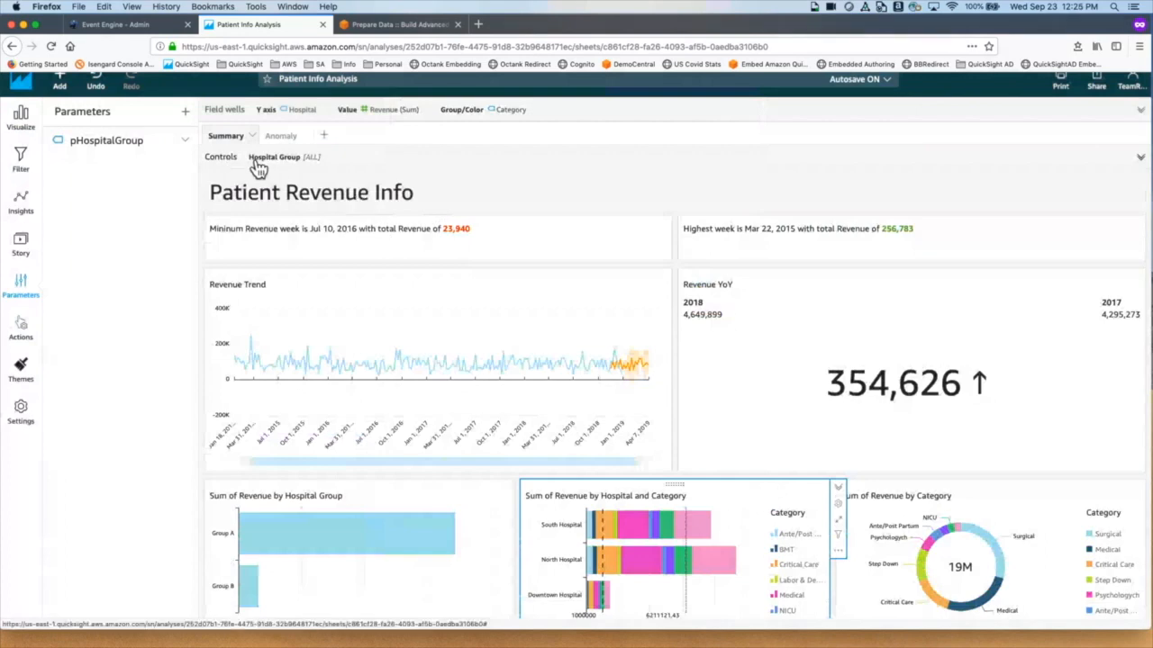
# Step: Expand the controls and check that the Hospital Group dropdown offers Group A and Group B
pyautogui.click(332, 168)
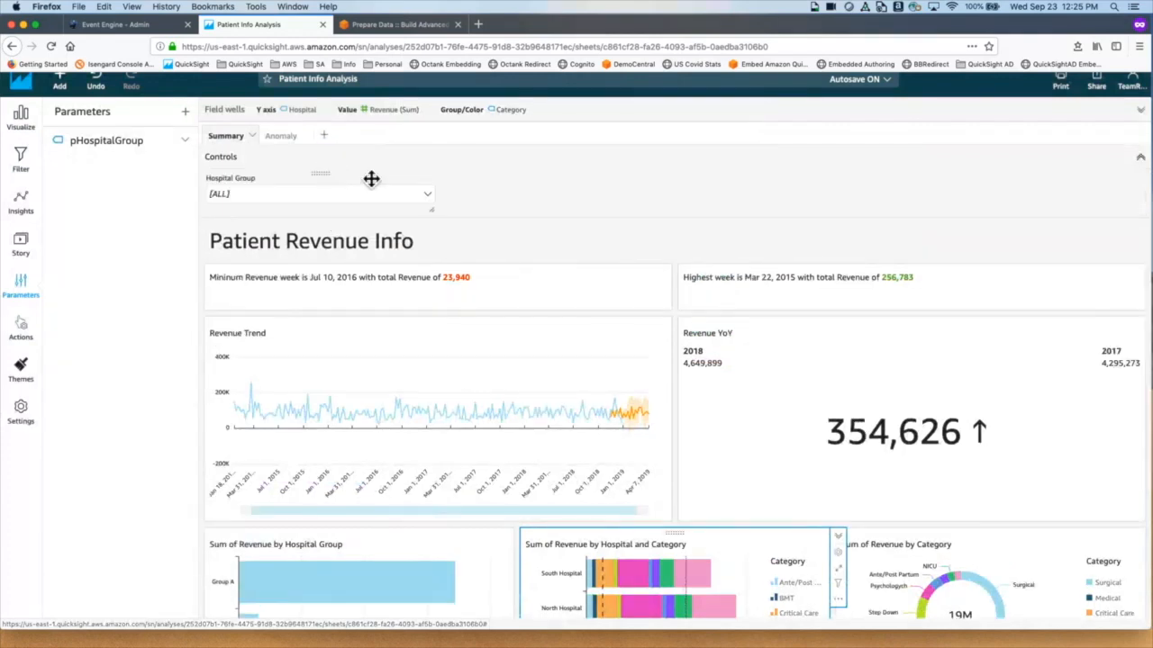
pyautogui.click(429, 194)
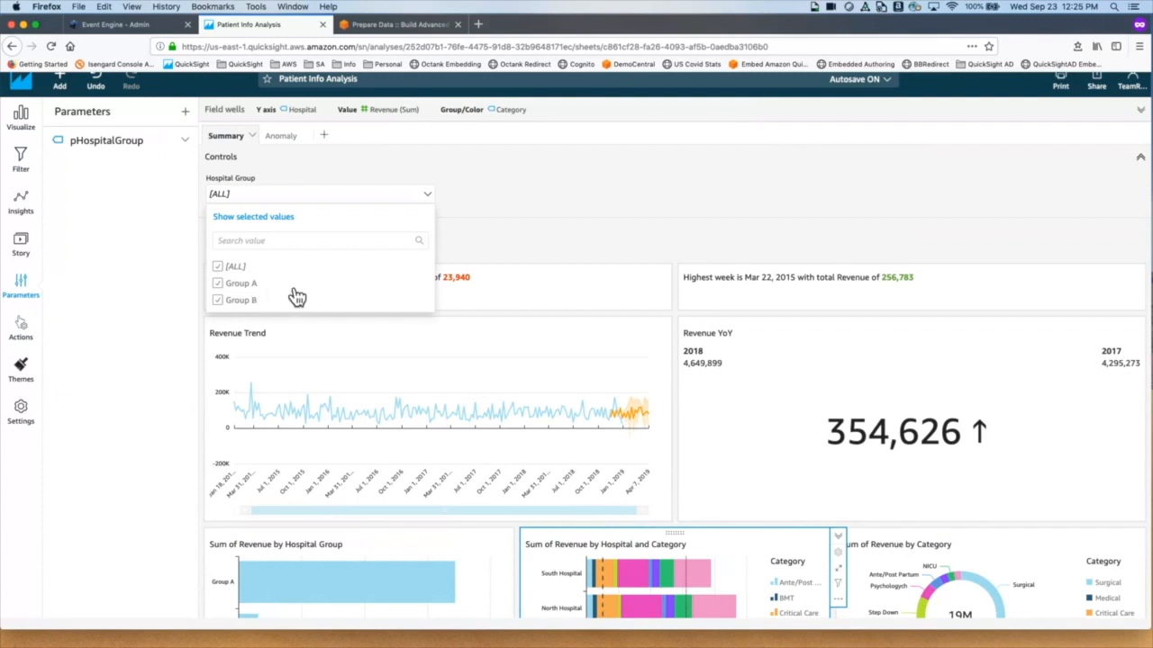
pyautogui.click(581, 226)
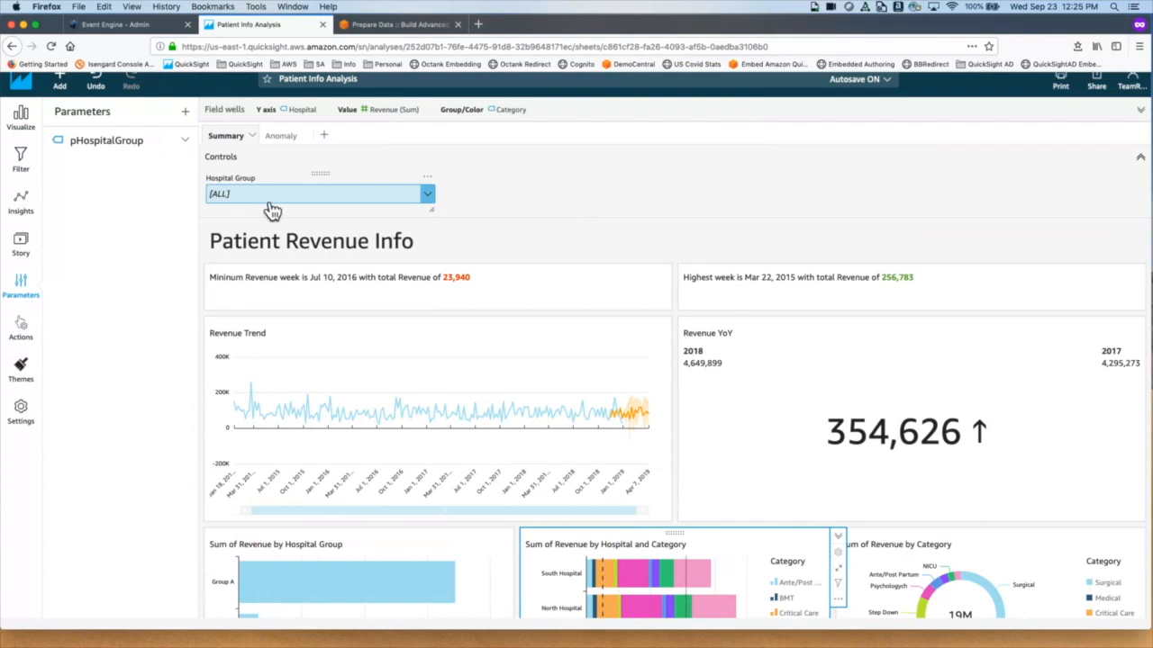
# Step: Open the Hospital Group filter and change its type to a Custom filter using Equals
pyautogui.click(40, 171)
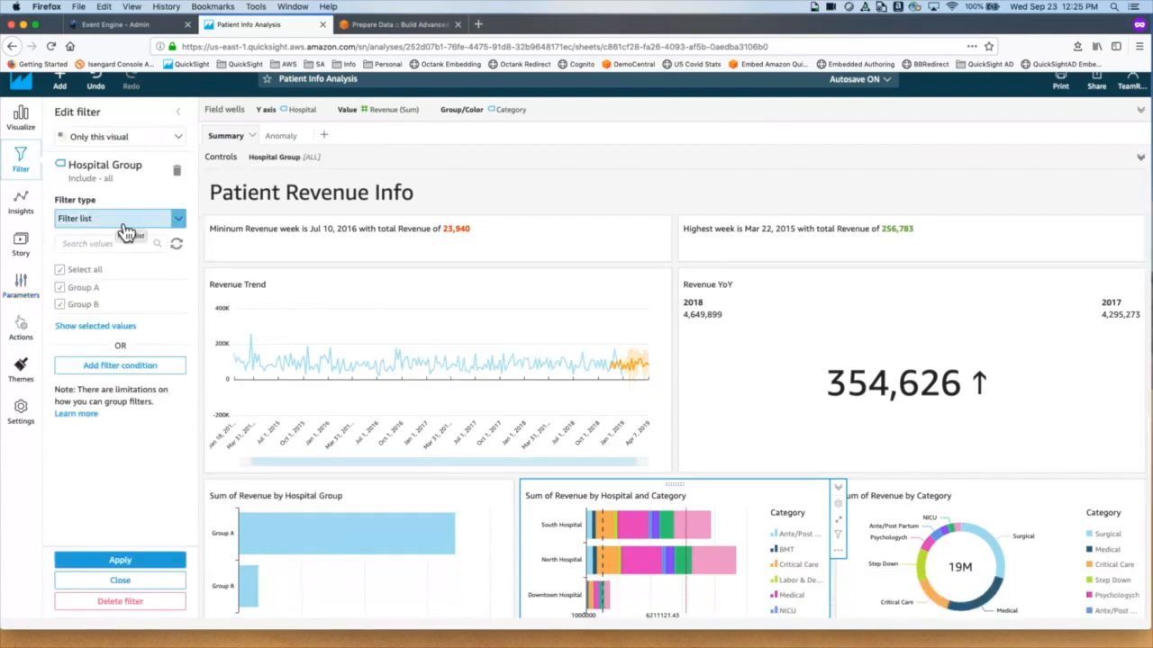
pyautogui.click(181, 117)
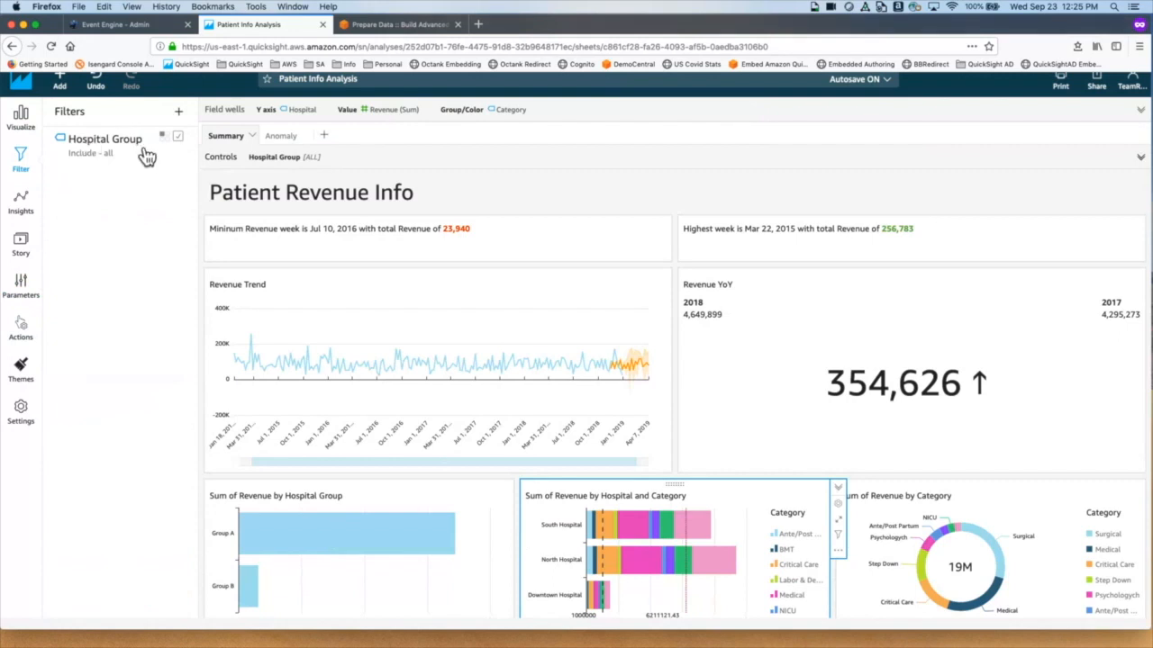
pyautogui.click(124, 155)
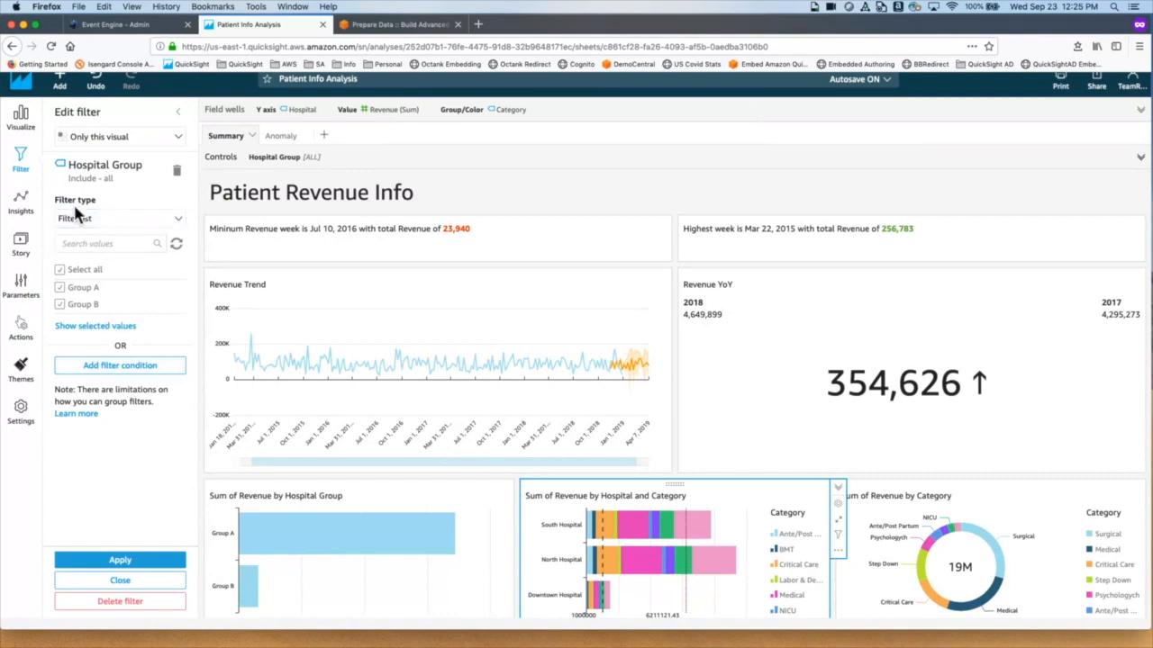
pyautogui.click(156, 222)
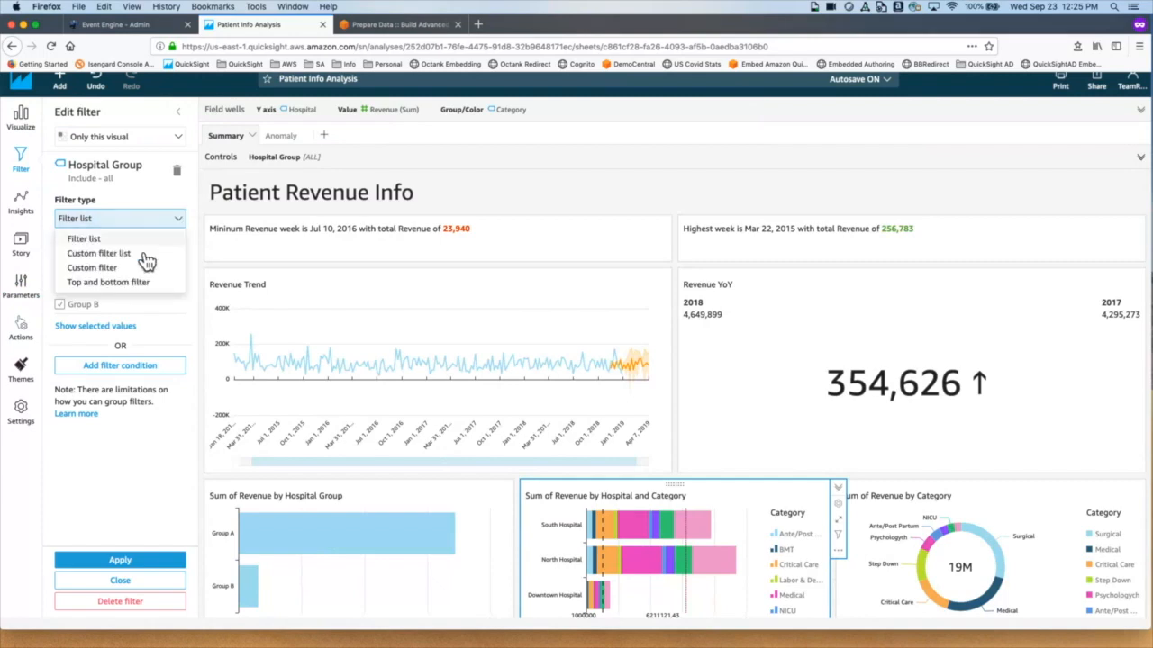
pyautogui.click(135, 269)
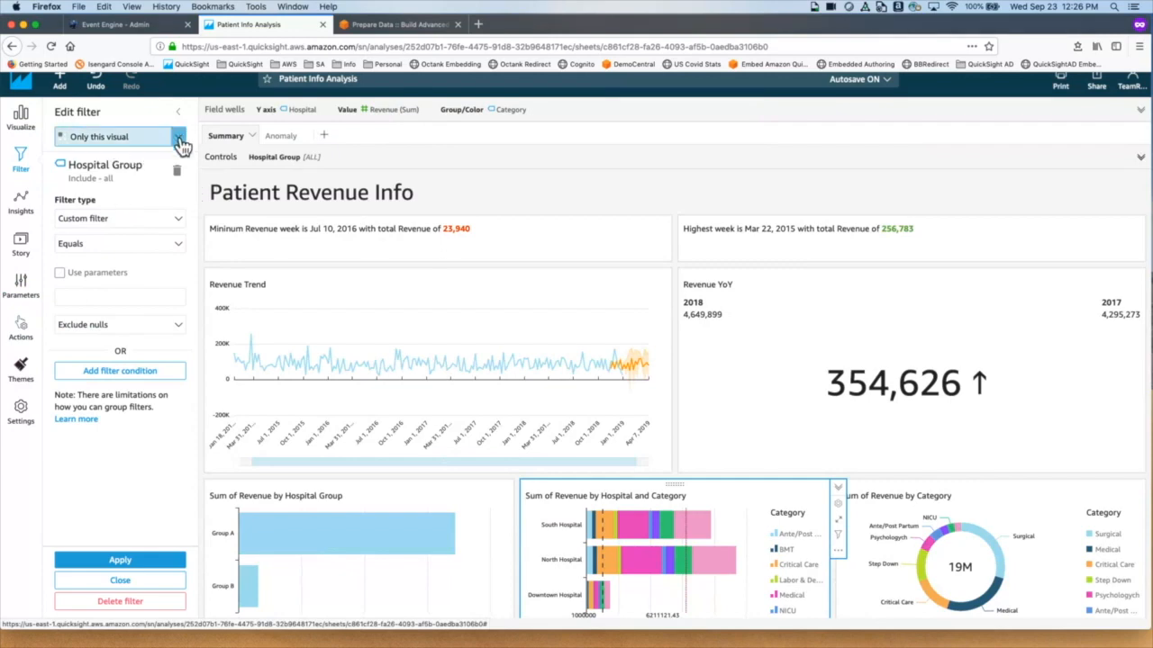
# Step: Drive the Hospital Group filter with the pHospitalGroup parameter, applied to all visuals
pyautogui.click(108, 278)
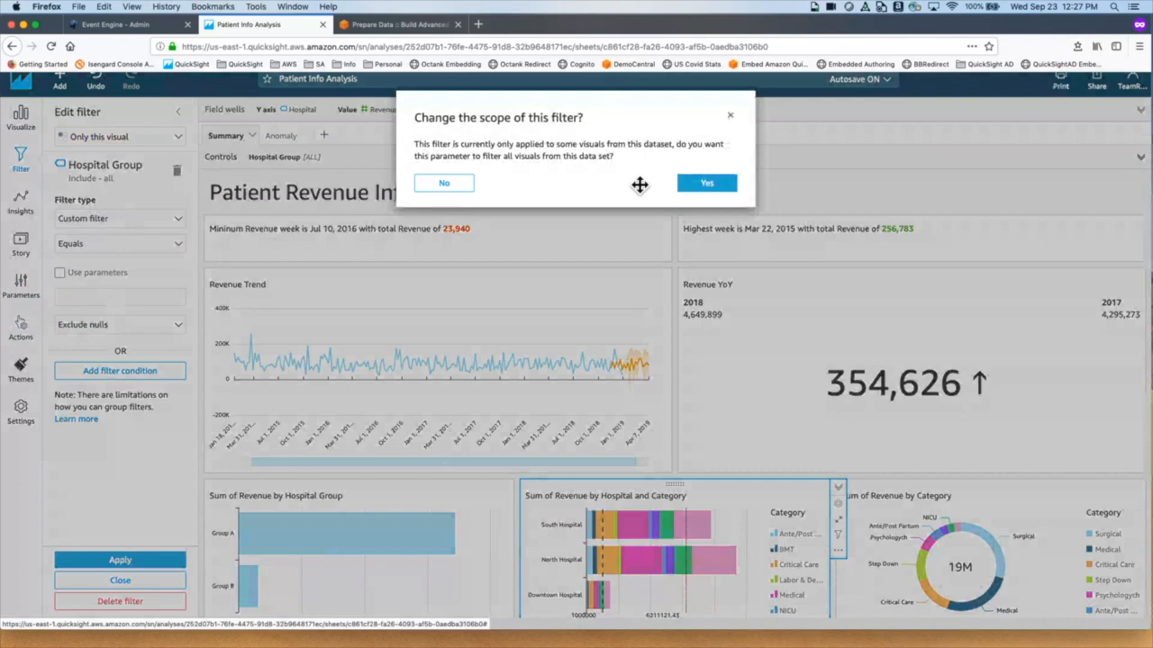
pyautogui.click(724, 187)
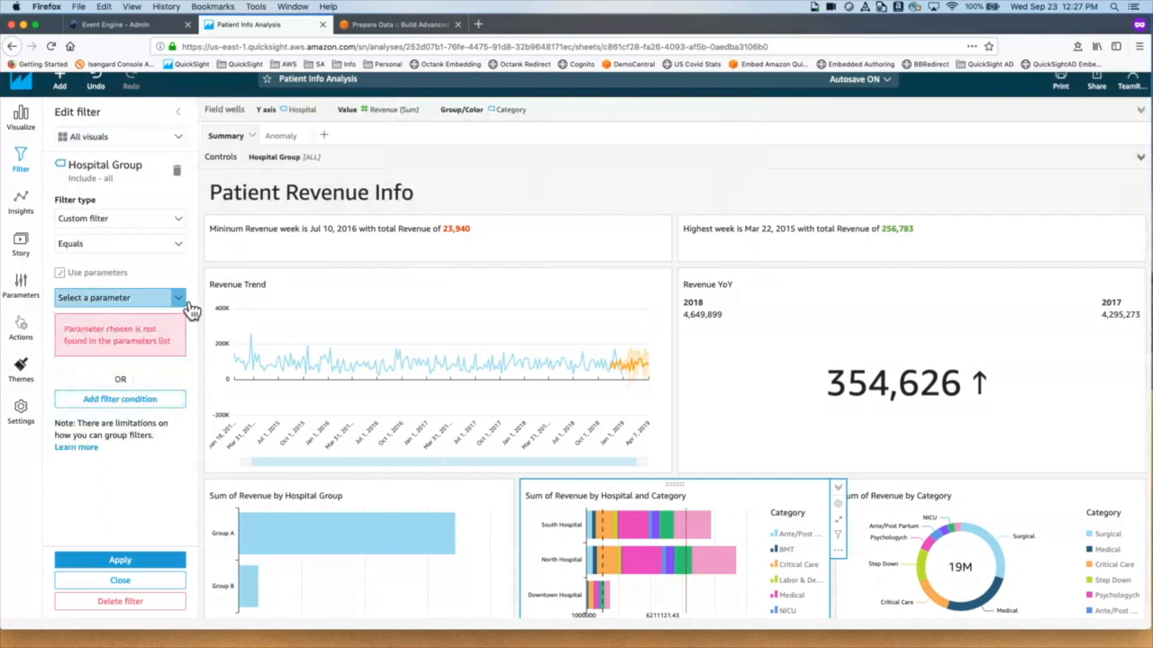
pyautogui.click(189, 309)
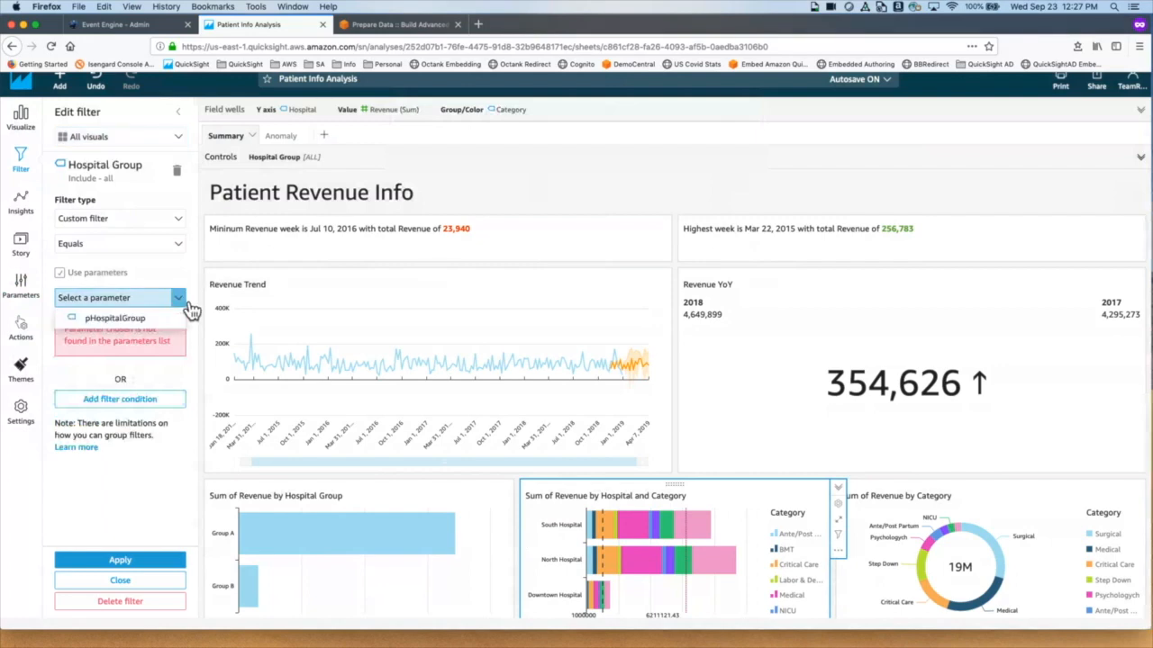
pyautogui.click(139, 320)
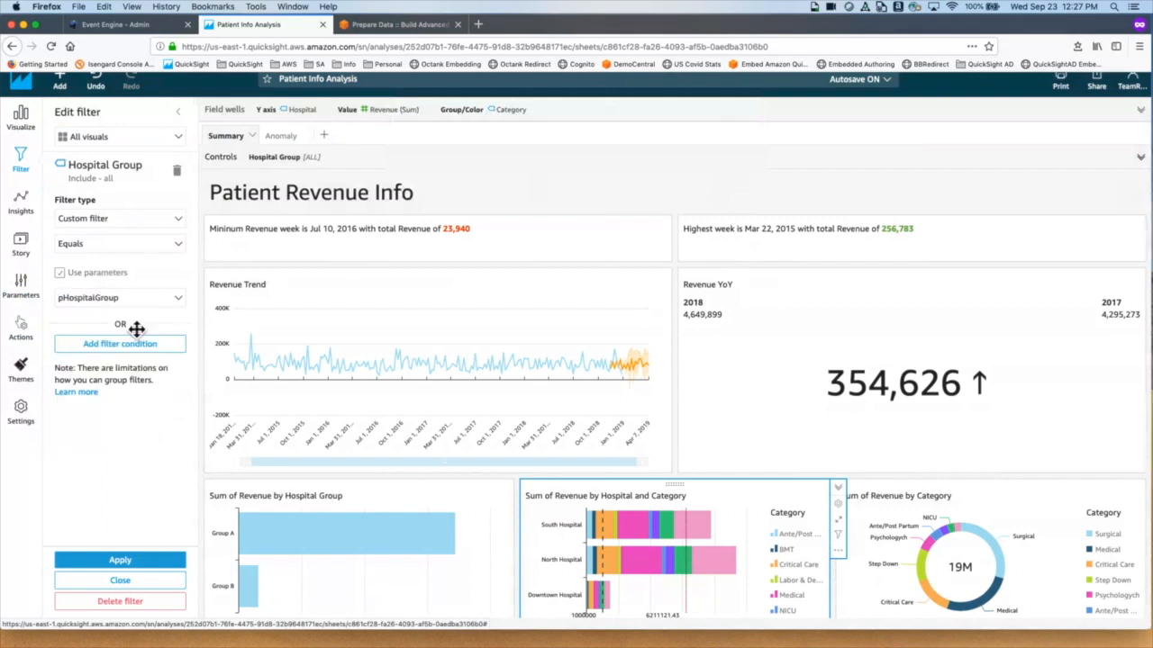
pyautogui.click(154, 563)
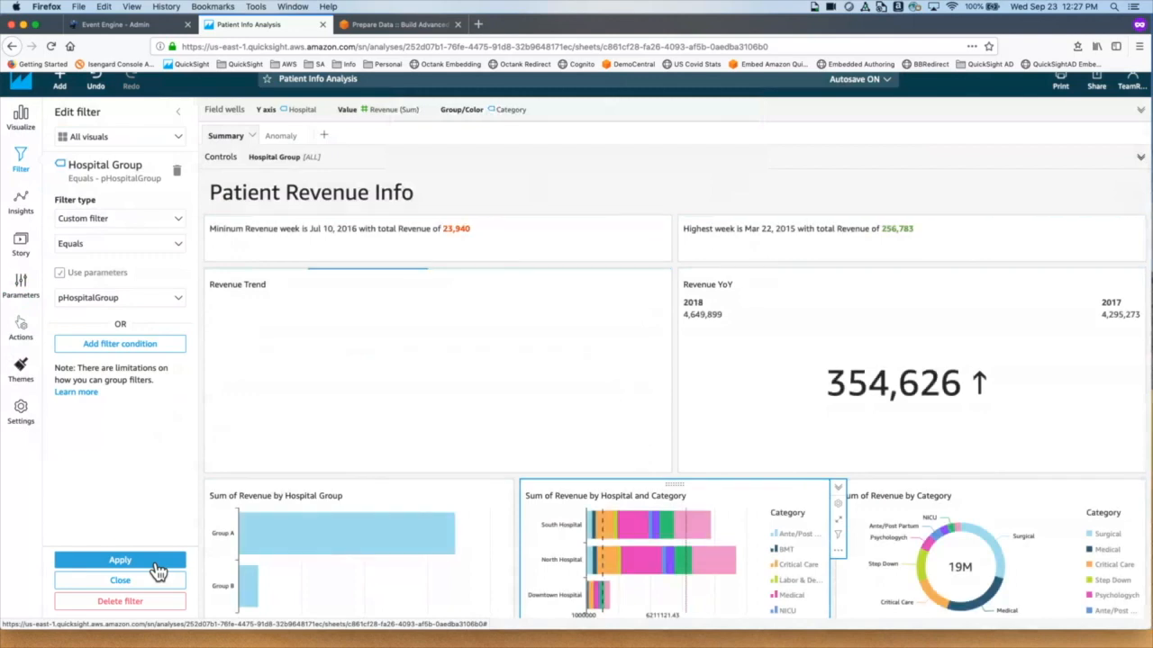
# Step: Test the Hospital Group control with Group A only, restore [ALL], and close the filter editor
pyautogui.click(313, 170)
pyautogui.click(427, 194)
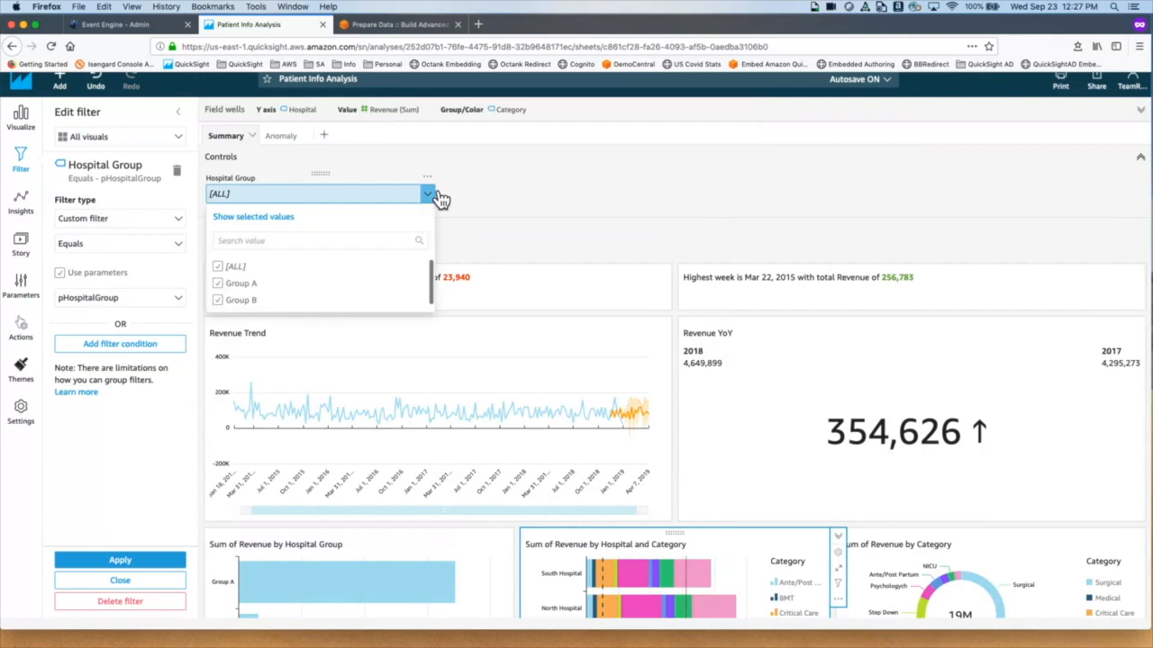
pyautogui.click(227, 306)
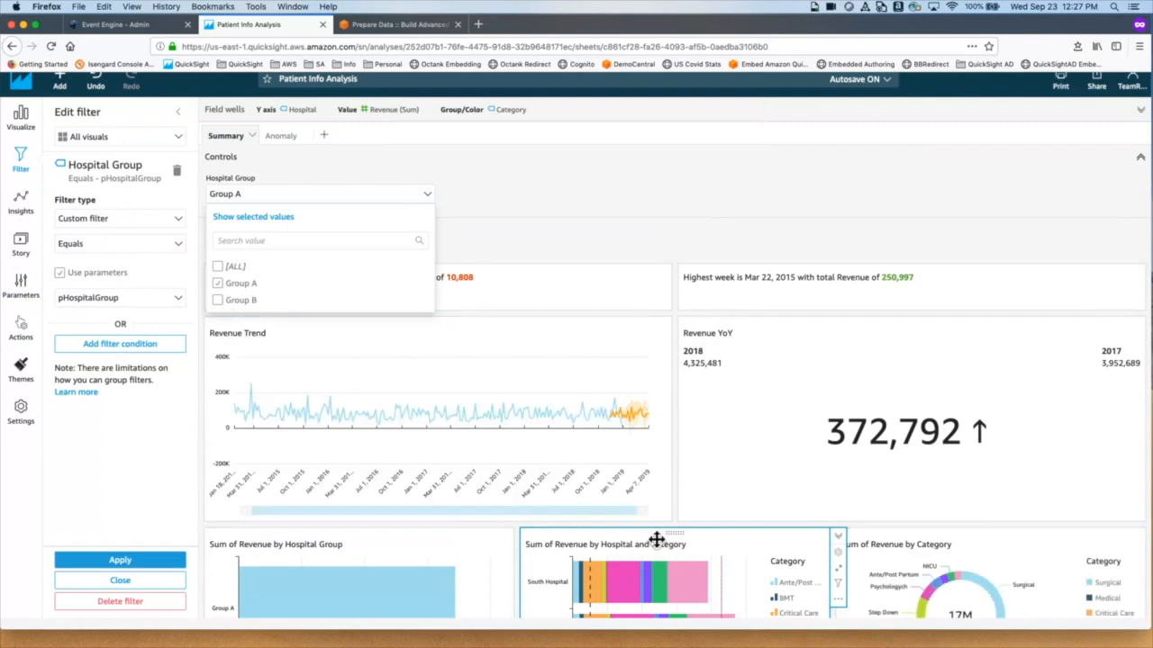
pyautogui.scroll(-3, 657, 538)
pyautogui.scroll(2, 653, 539)
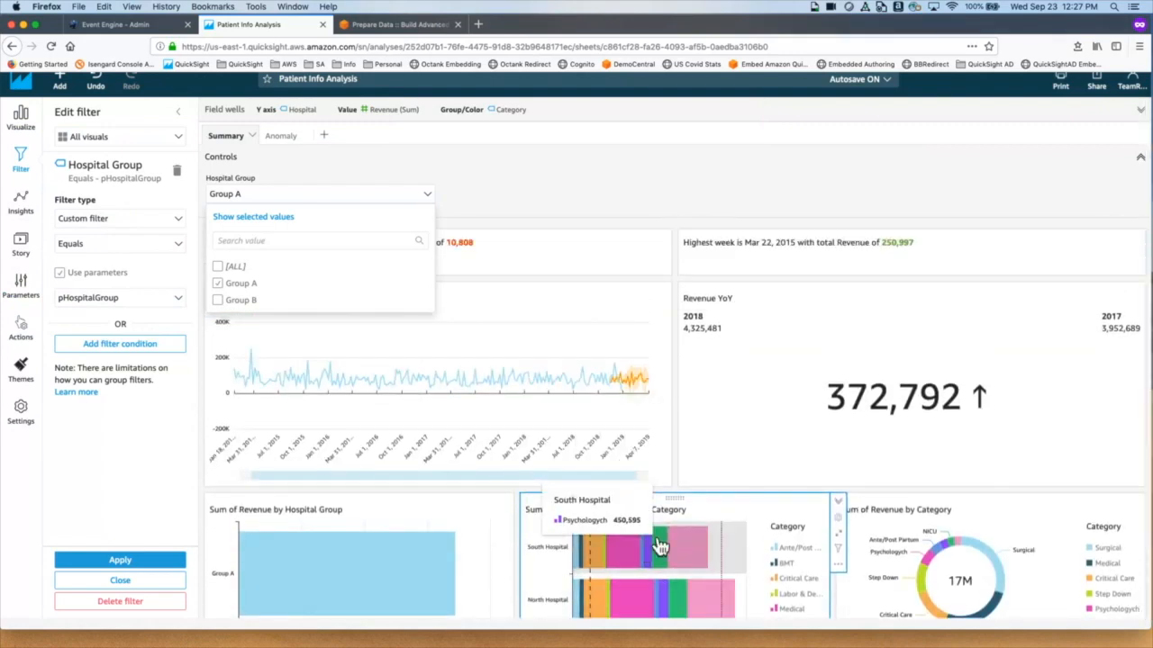
pyautogui.click(231, 275)
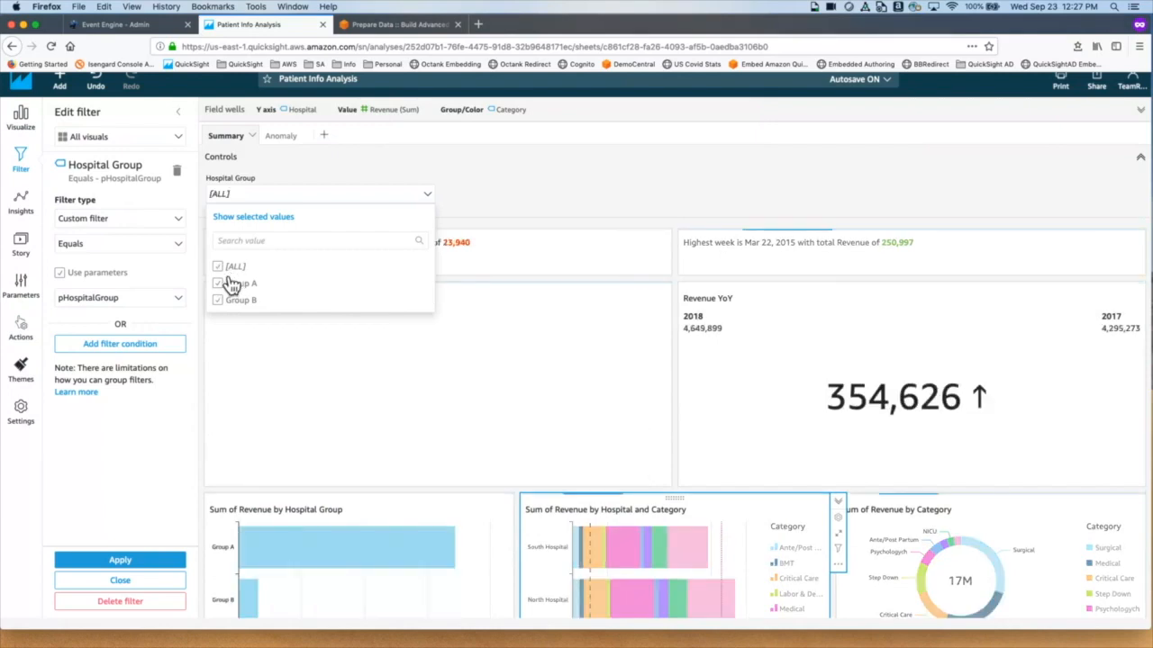
pyautogui.click(695, 178)
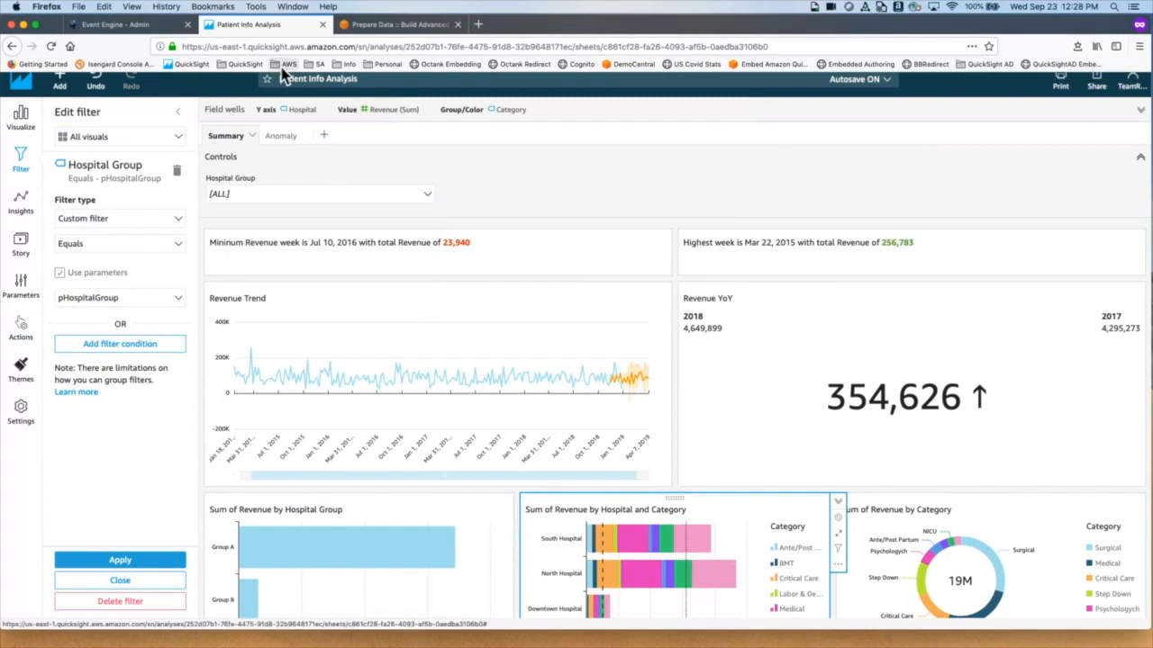
pyautogui.click(183, 117)
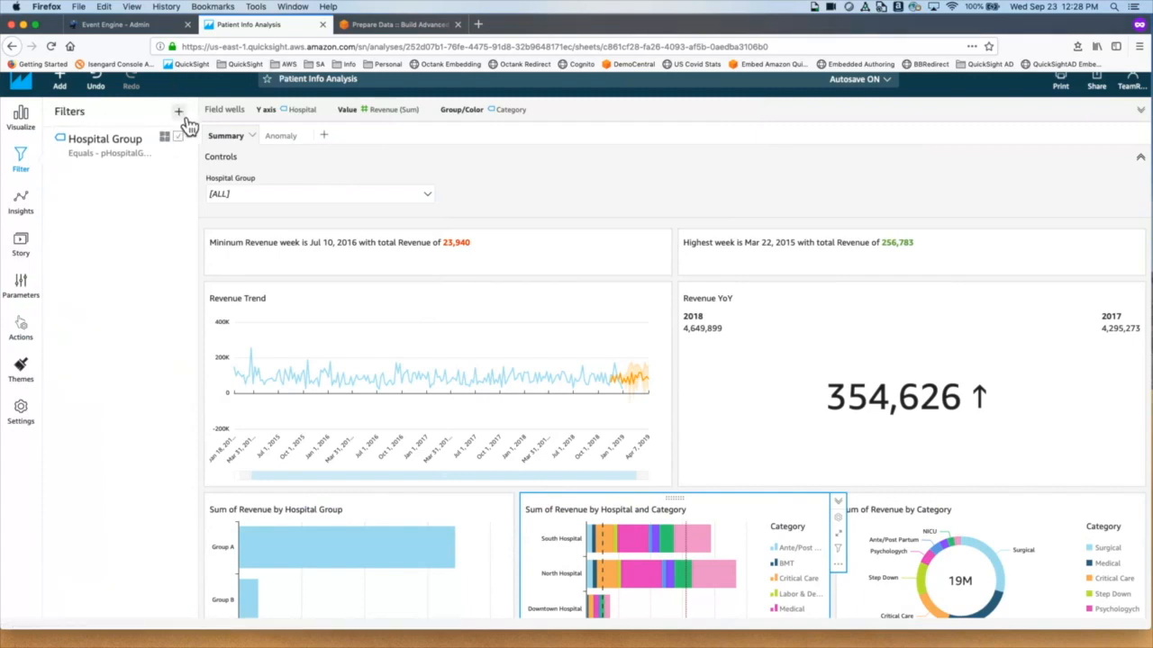
# Step: Create a second multiple-value String parameter named pHospital
pyautogui.click(34, 295)
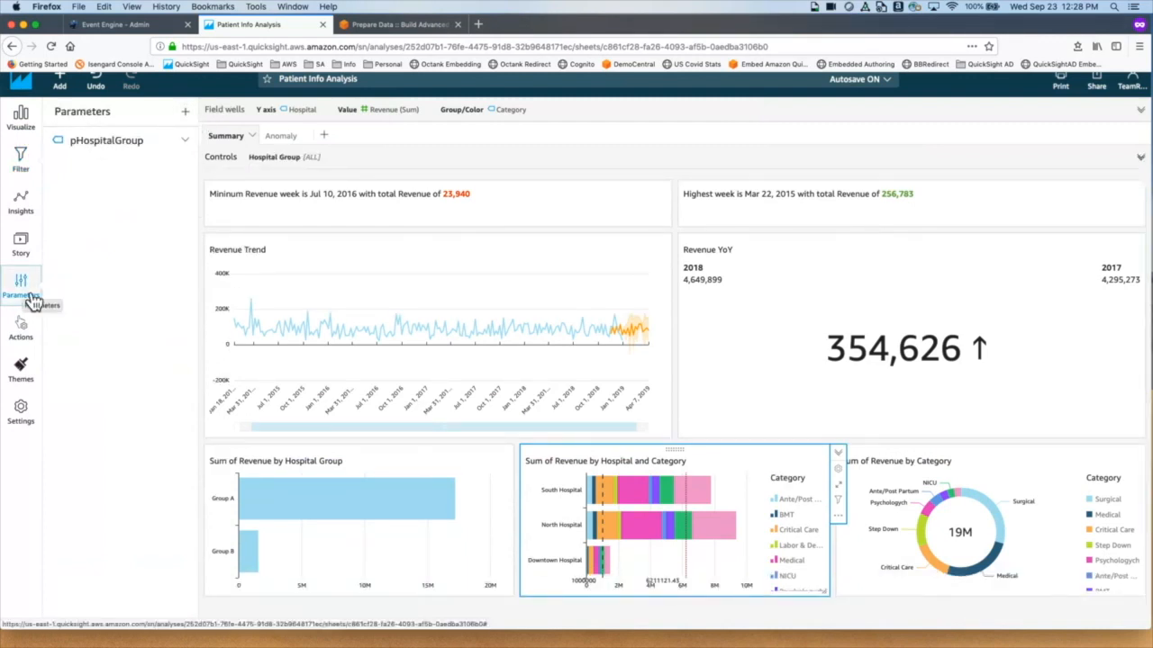
pyautogui.click(185, 113)
pyautogui.click(468, 189)
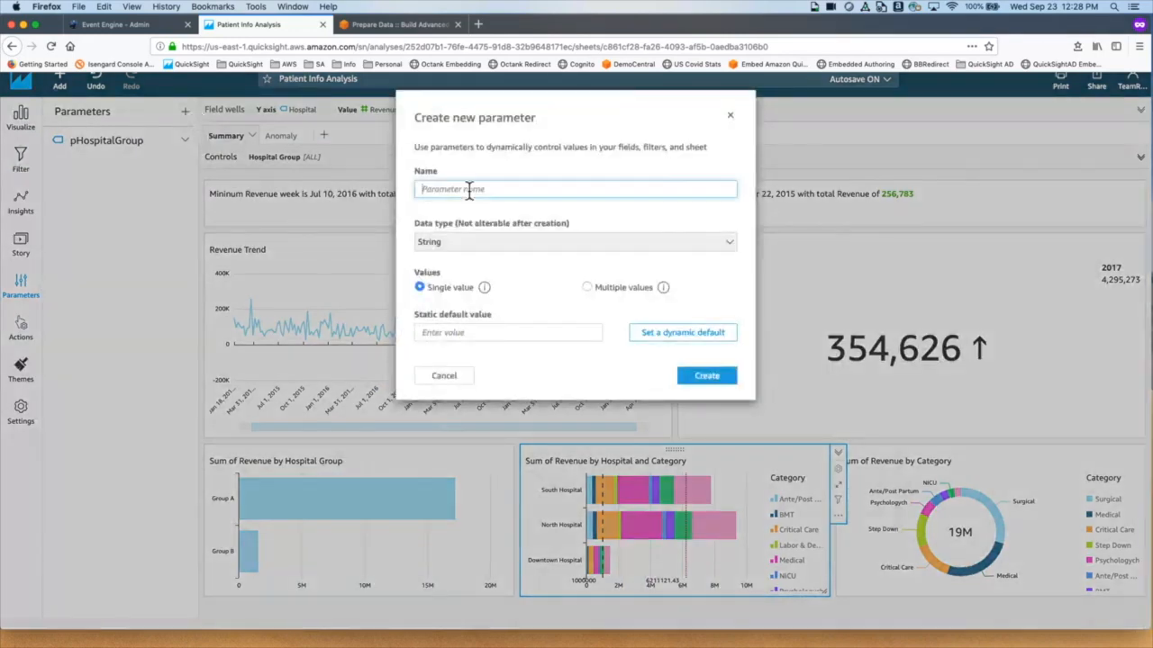
pyautogui.write('pHospital')
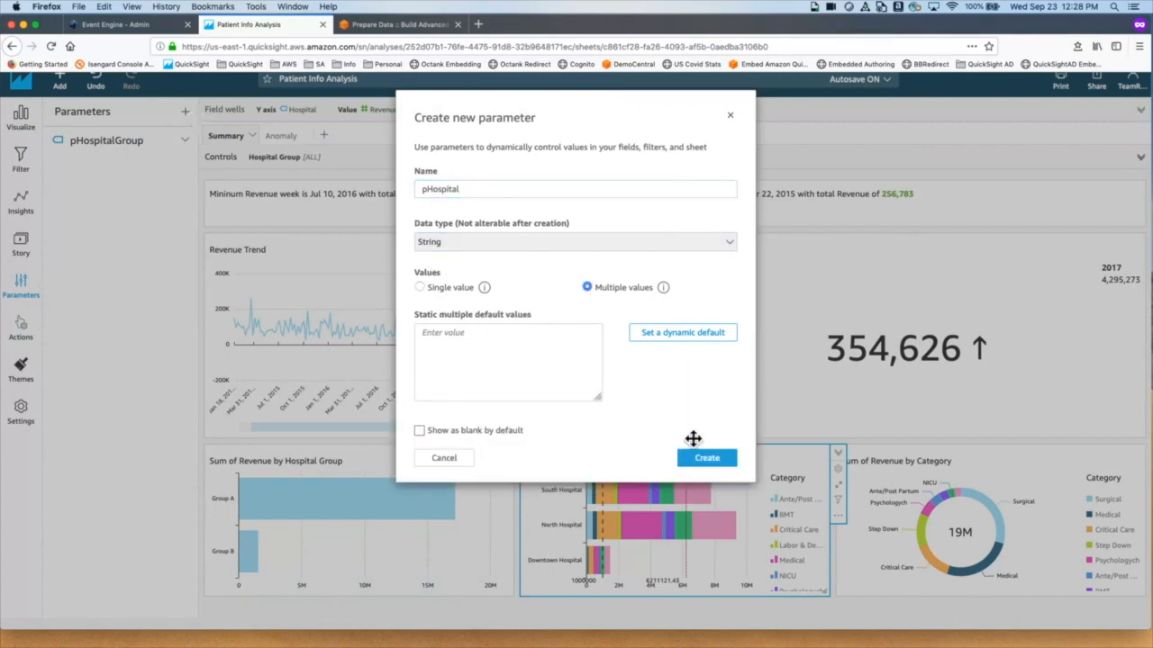
pyautogui.click(707, 459)
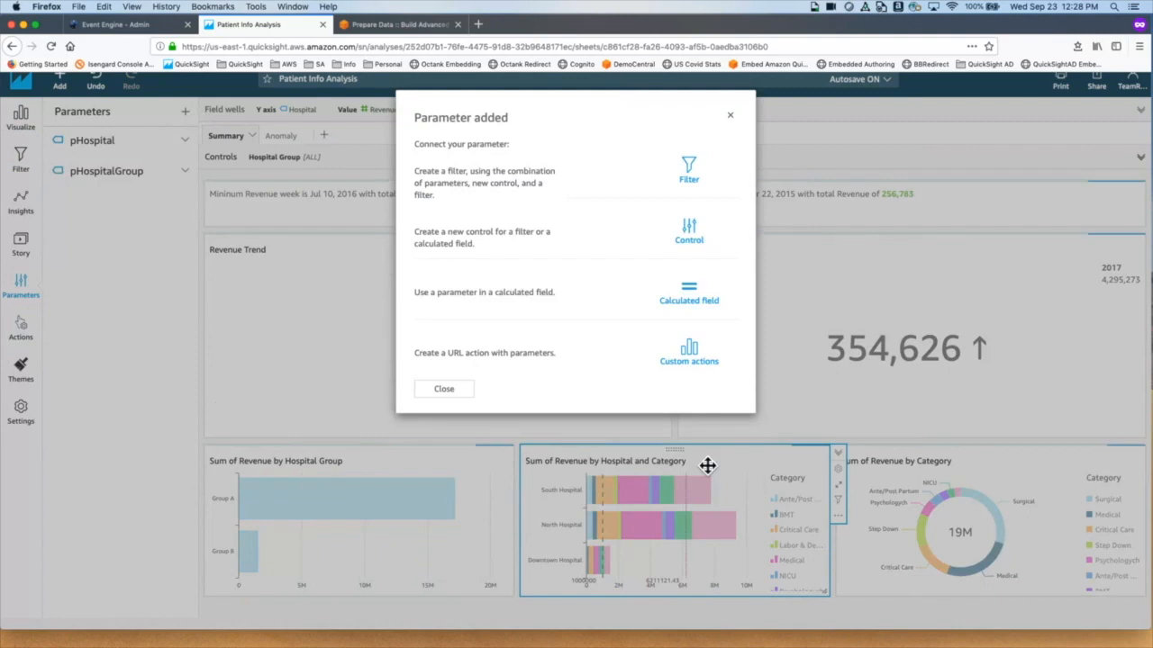
# Step: Add a 'Hospital' control for pHospital, with values from Patient Info Dataset's Hospital column
pyautogui.click(700, 237)
pyautogui.click(494, 200)
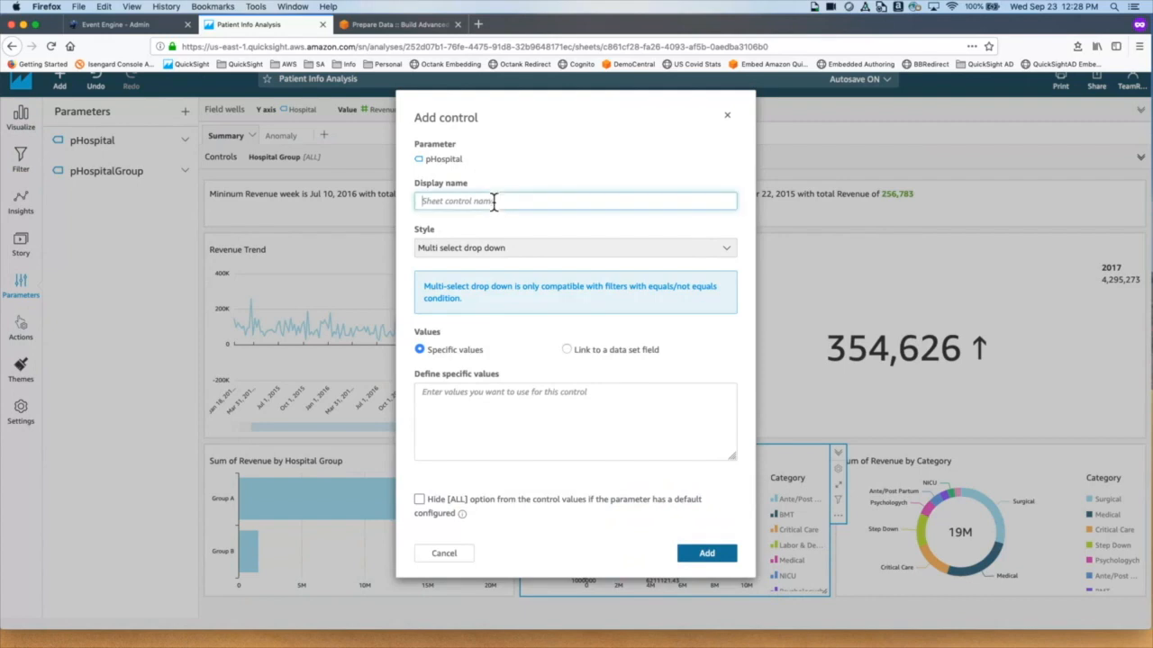
pyautogui.write('Hospital')
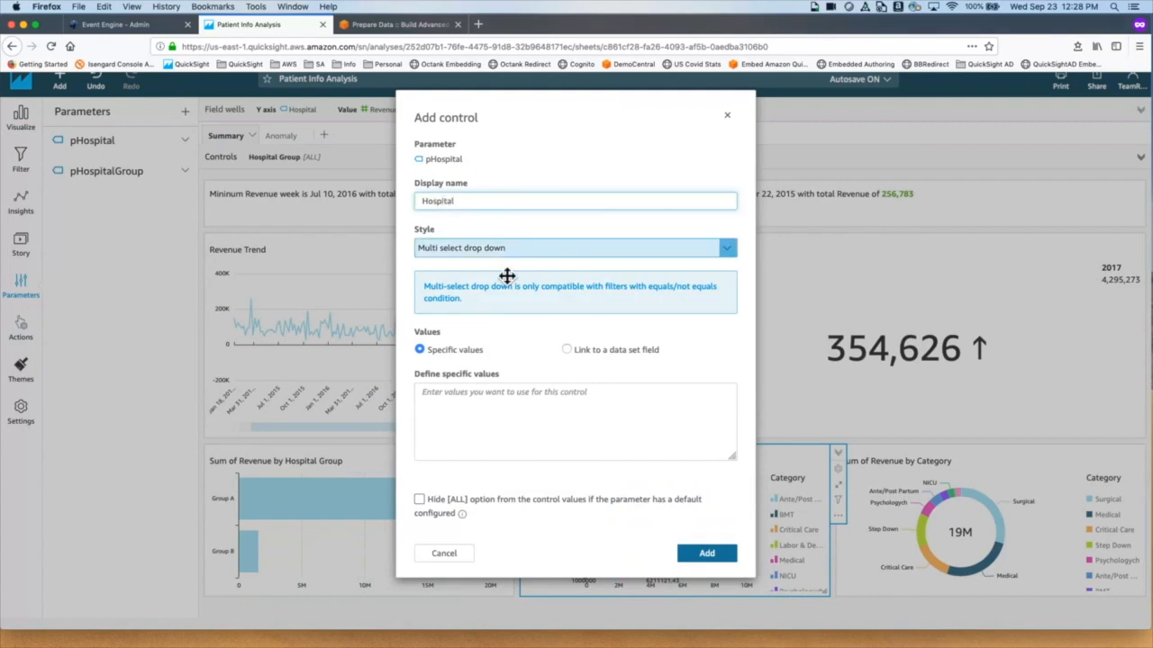
pyautogui.click(569, 349)
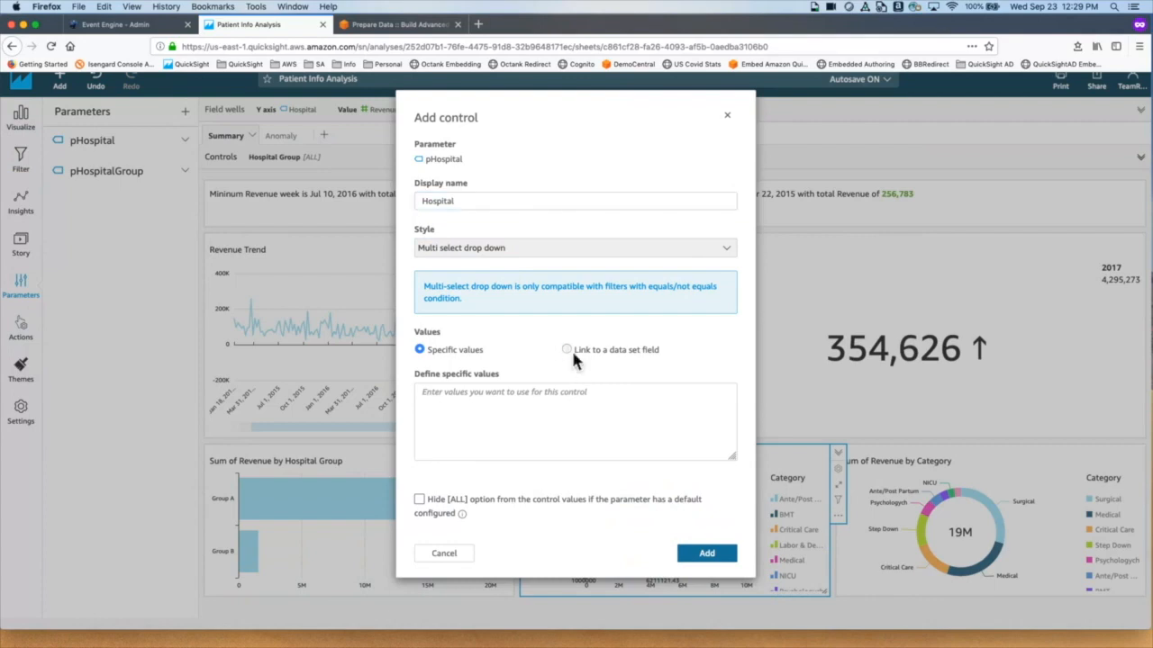
pyautogui.click(637, 400)
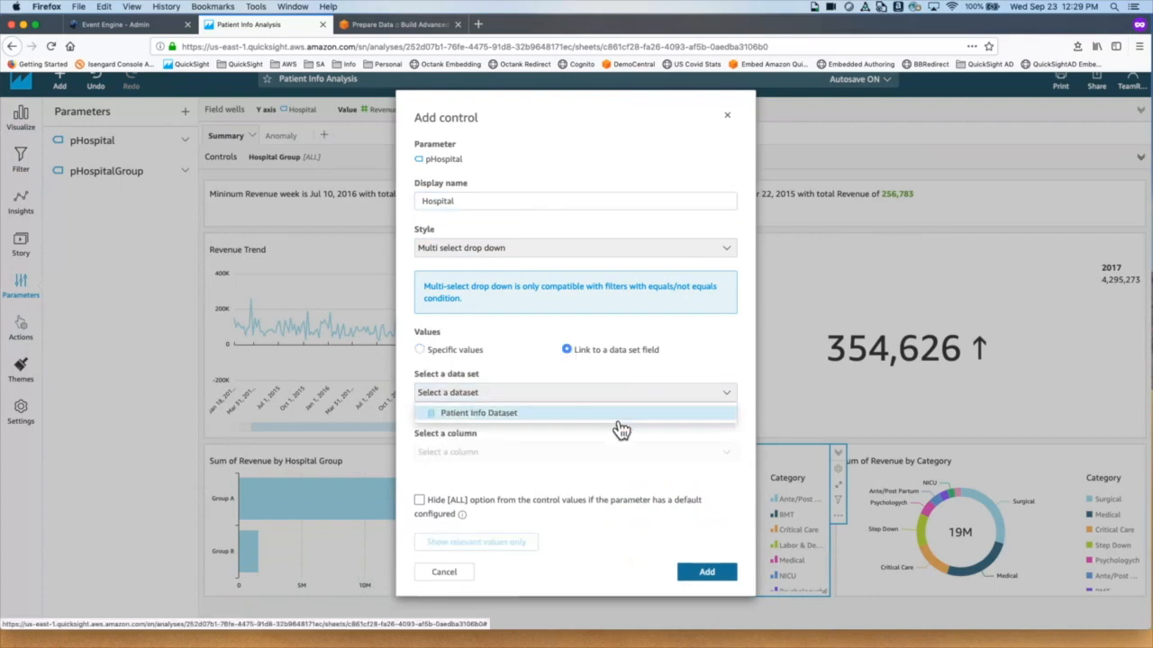
pyautogui.click(620, 414)
pyautogui.click(583, 464)
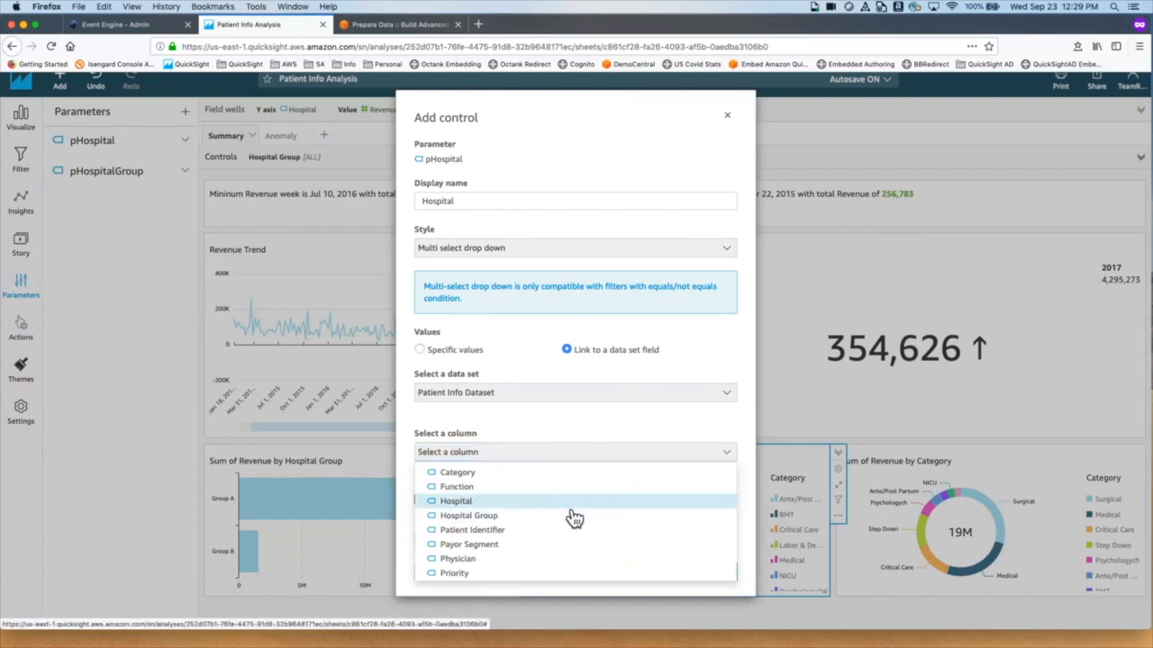
pyautogui.click(456, 501)
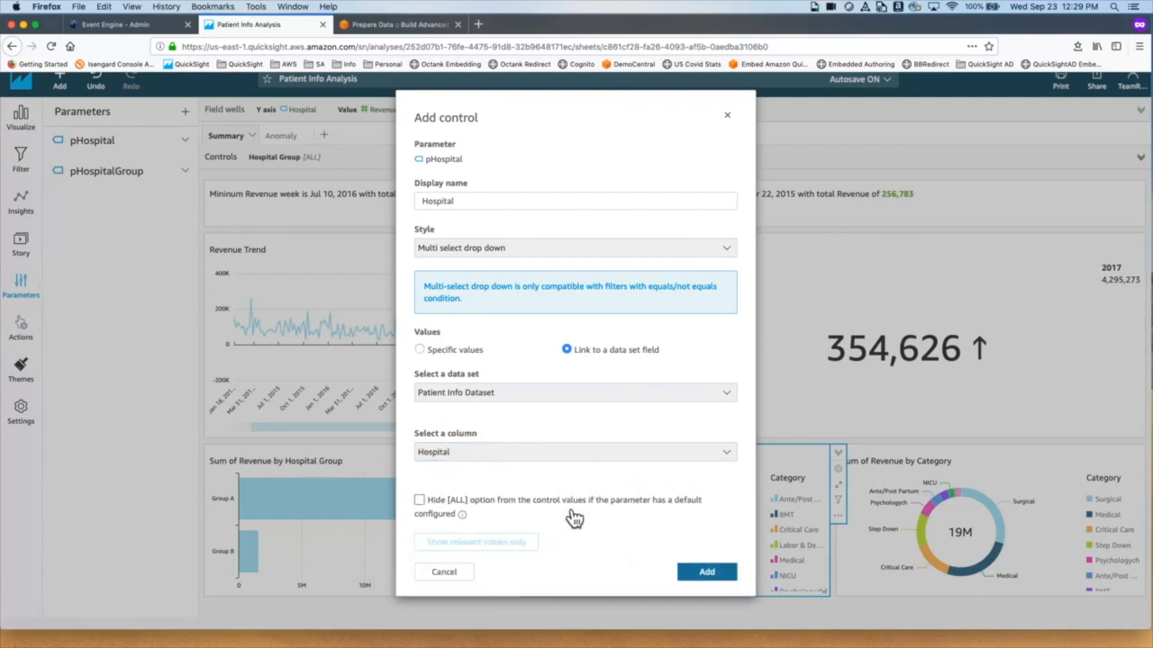
pyautogui.click(698, 573)
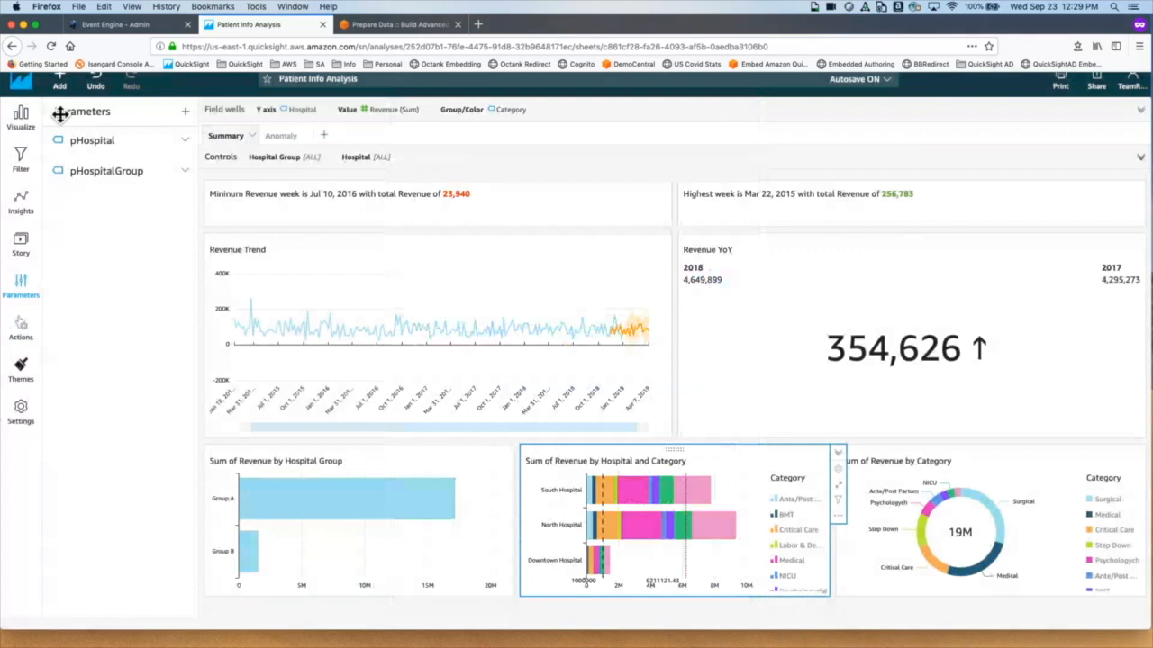
# Step: Add a new filter on the Hospital field in the Filter pane
pyautogui.click(43, 188)
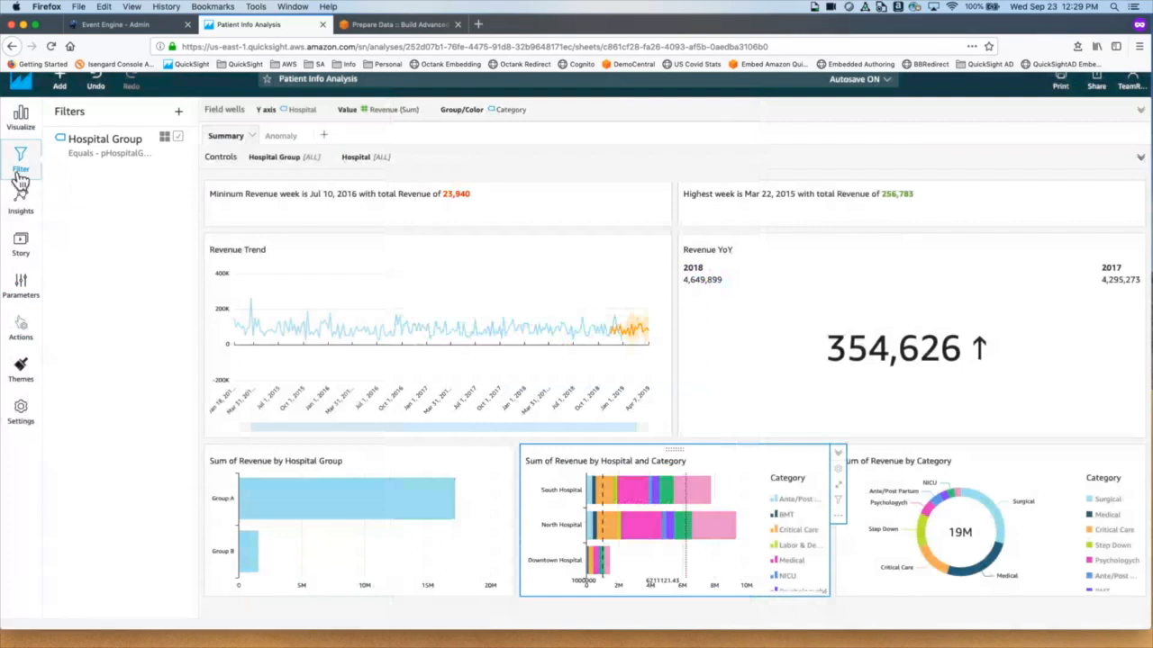
pyautogui.click(180, 113)
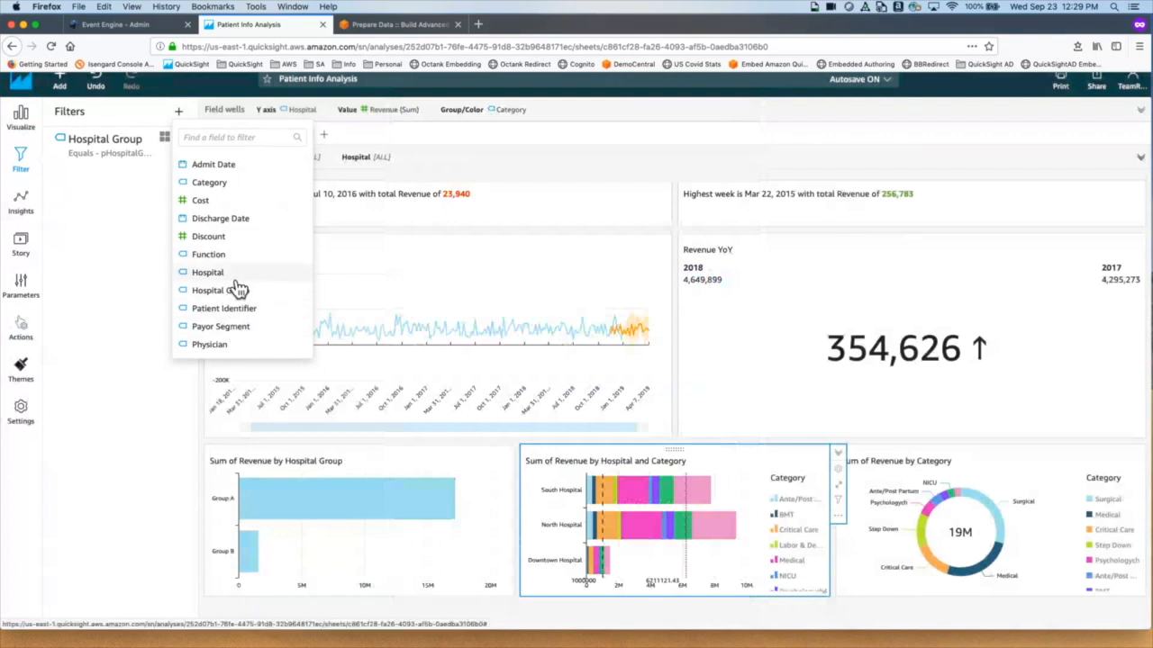
pyautogui.click(236, 279)
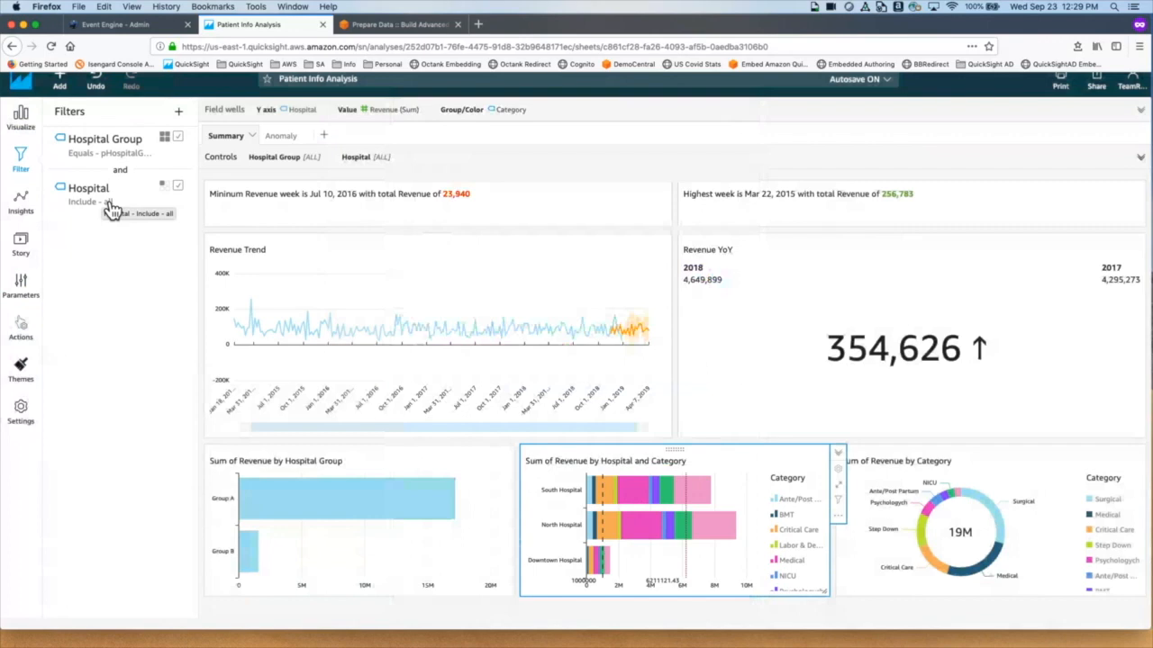
# Step: Make the Hospital filter a custom filter that uses parameters
pyautogui.click(112, 209)
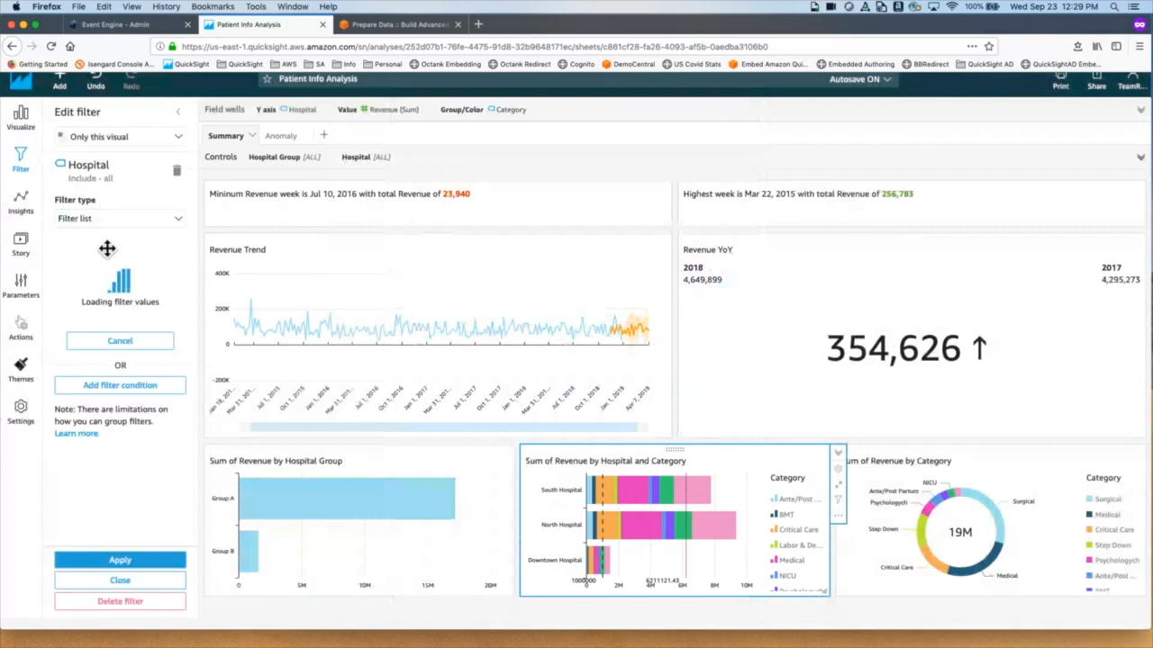
pyautogui.click(122, 219)
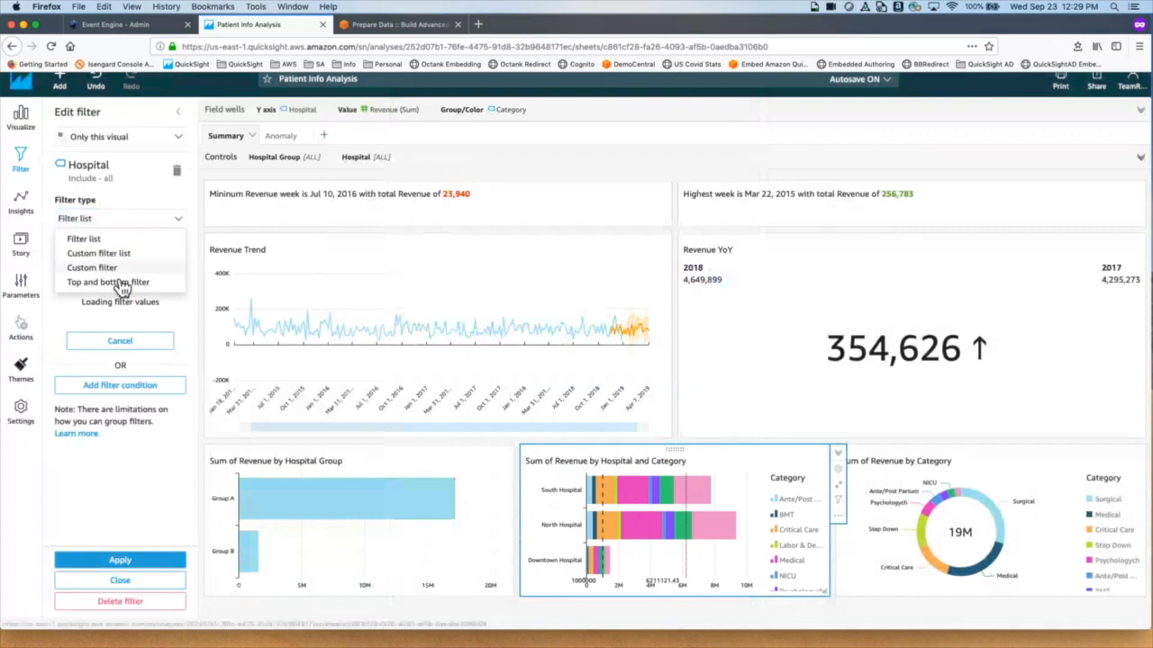
pyautogui.click(107, 267)
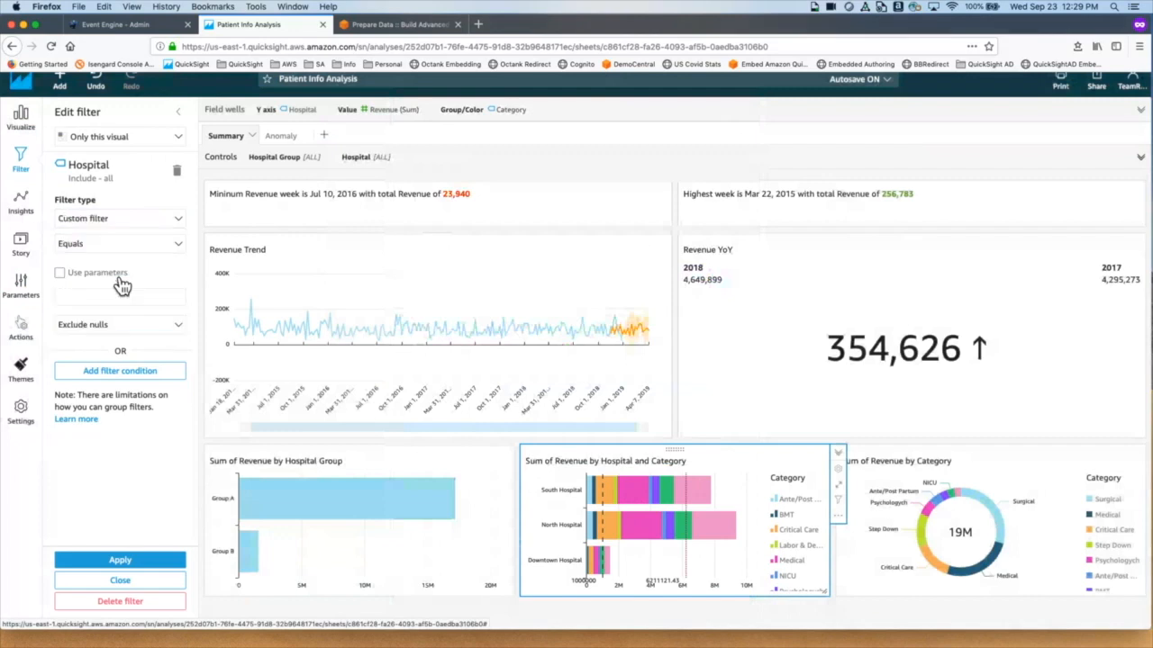
pyautogui.click(70, 275)
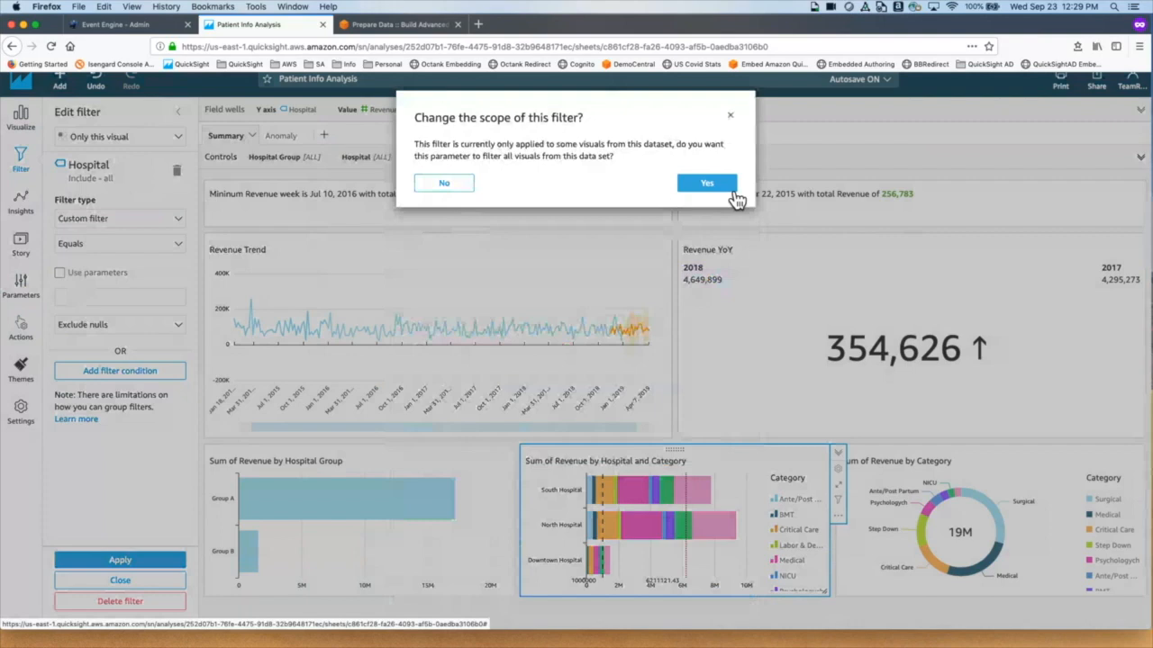
# Step: Scope the Hospital filter to all visuals and make it equal the pHospital parameter
pyautogui.click(735, 195)
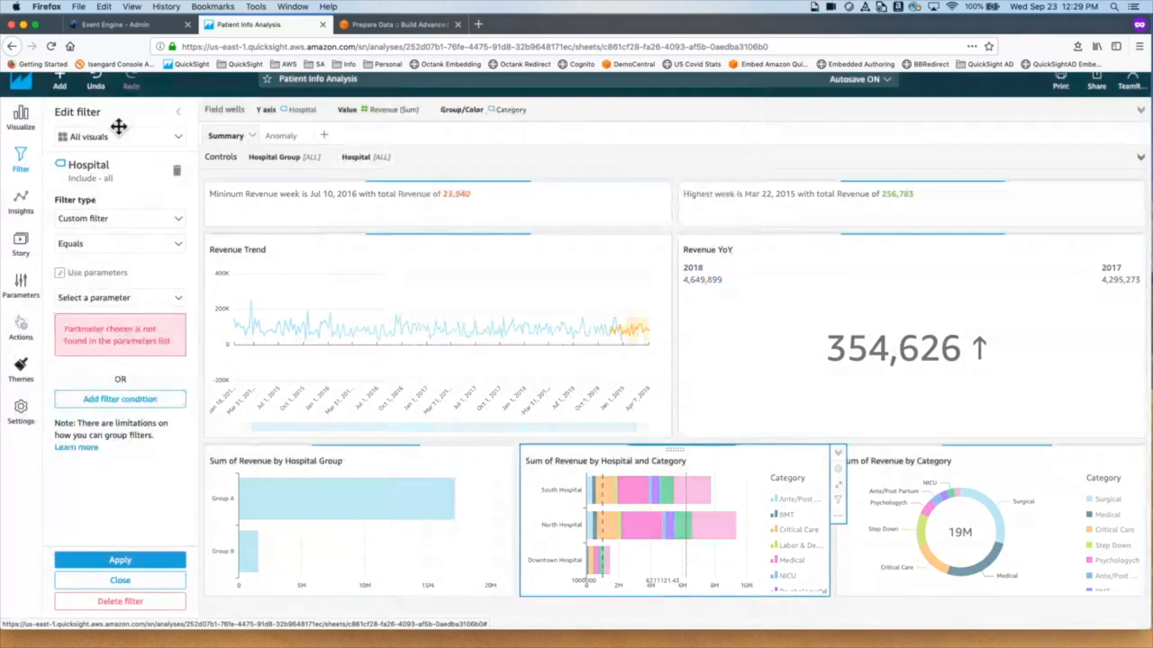
pyautogui.click(180, 297)
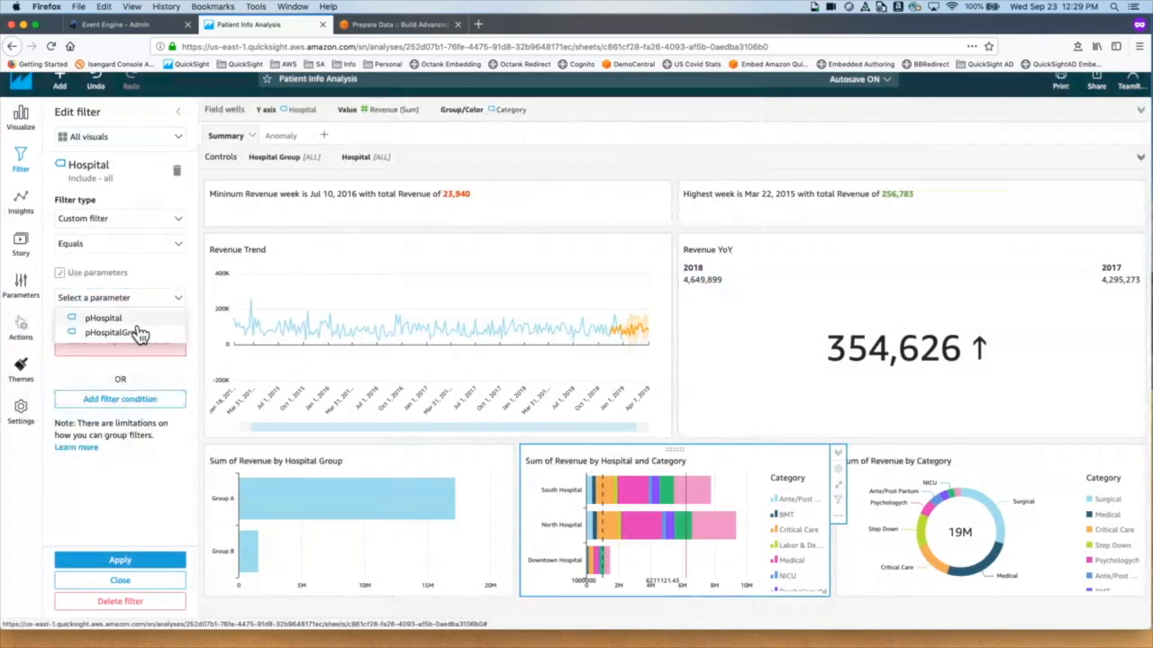
pyautogui.click(135, 320)
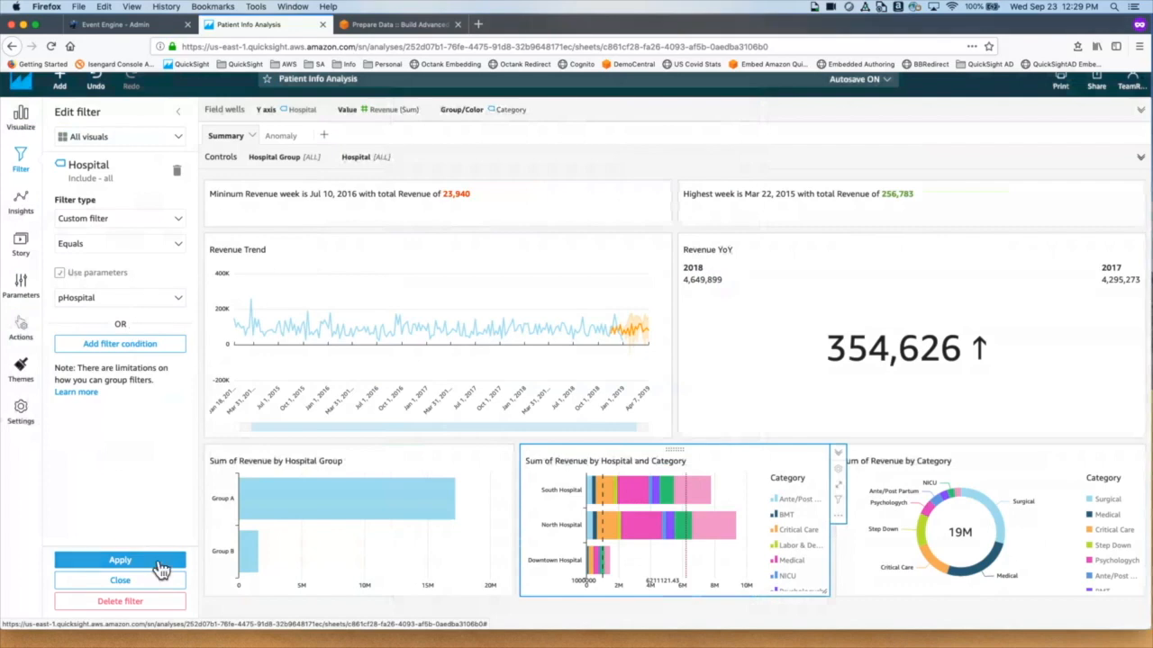
pyautogui.click(159, 564)
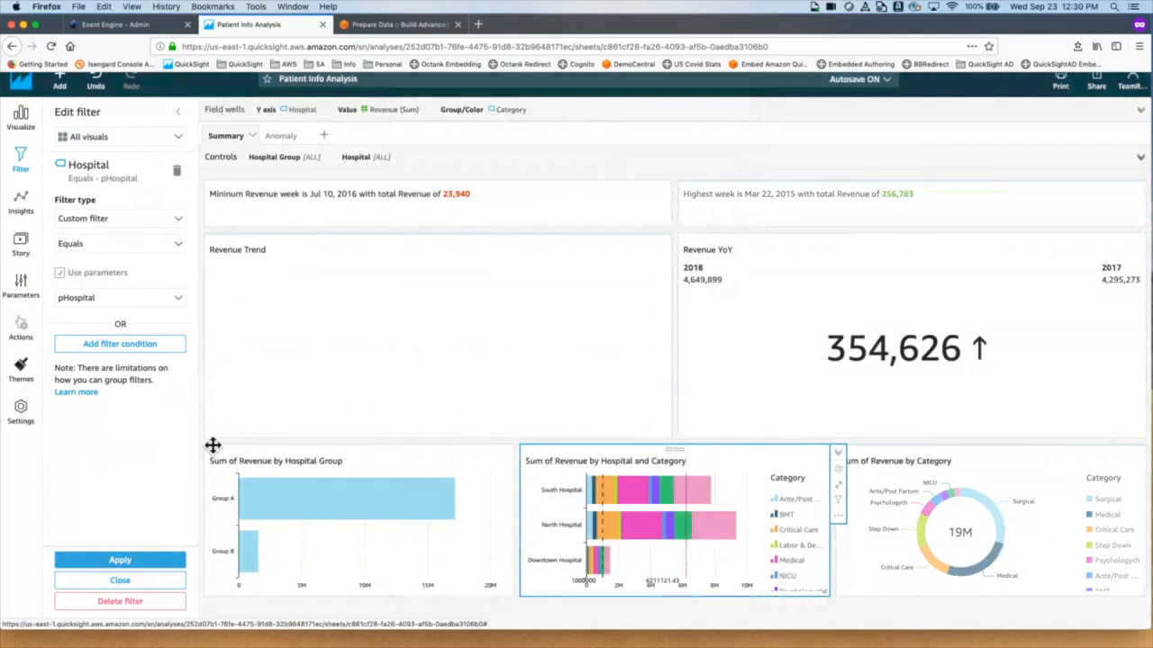
pyautogui.click(377, 170)
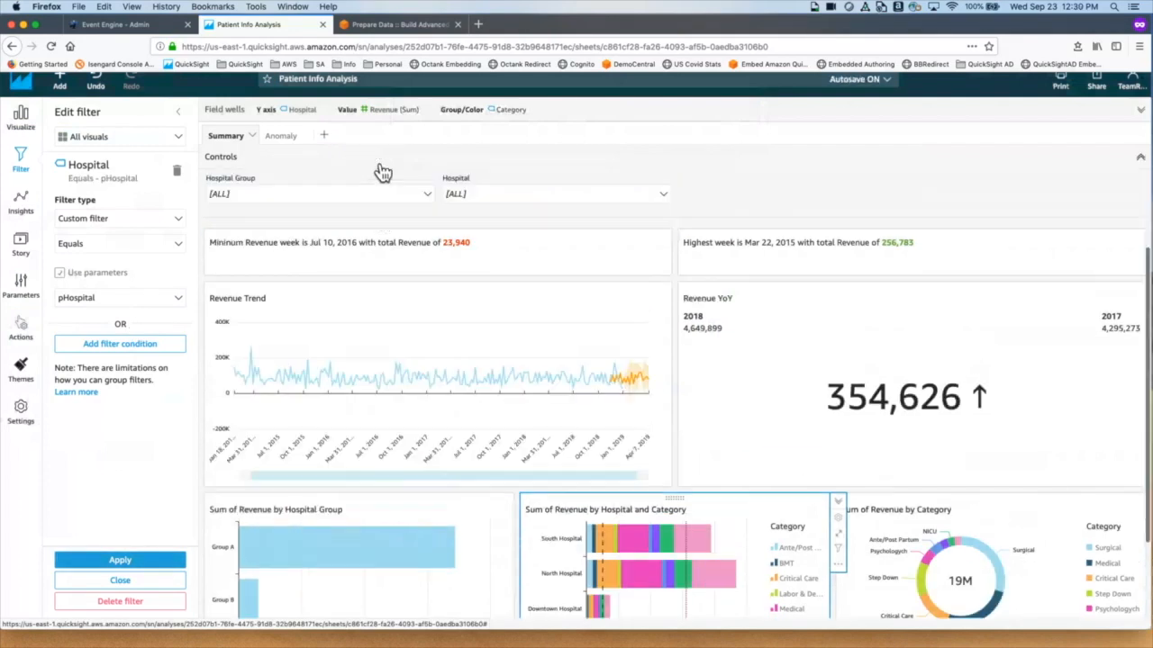
# Step: Test the Hospital control by excluding Downtown Hospital, then reset it to [ALL]
pyautogui.click(558, 198)
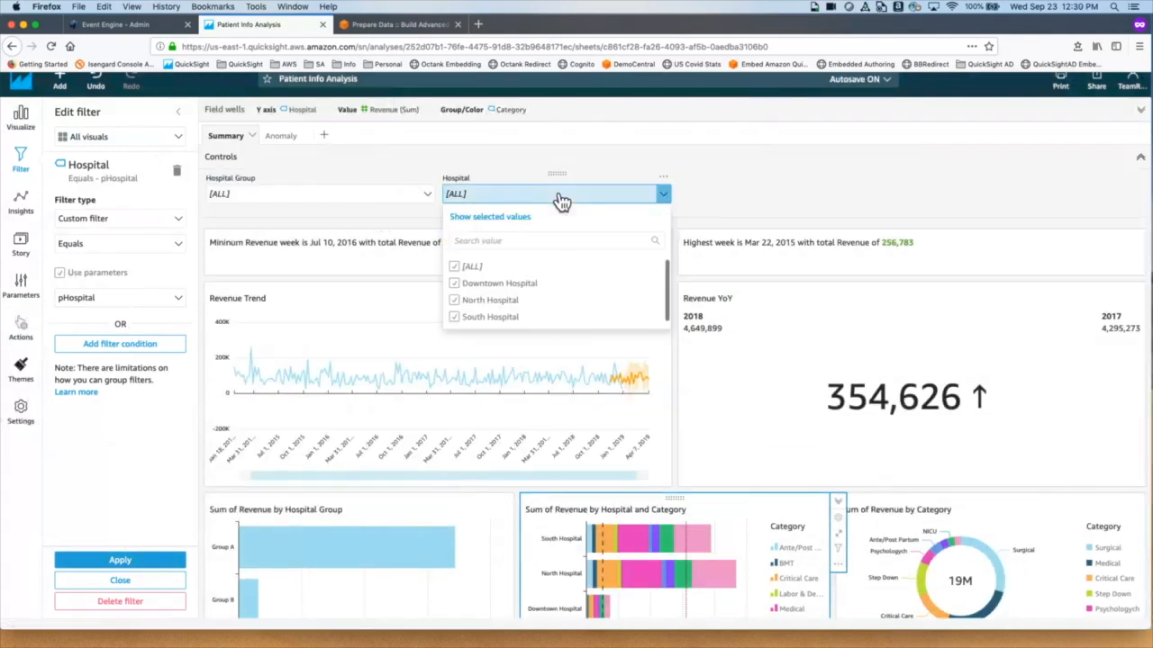
pyautogui.click(462, 290)
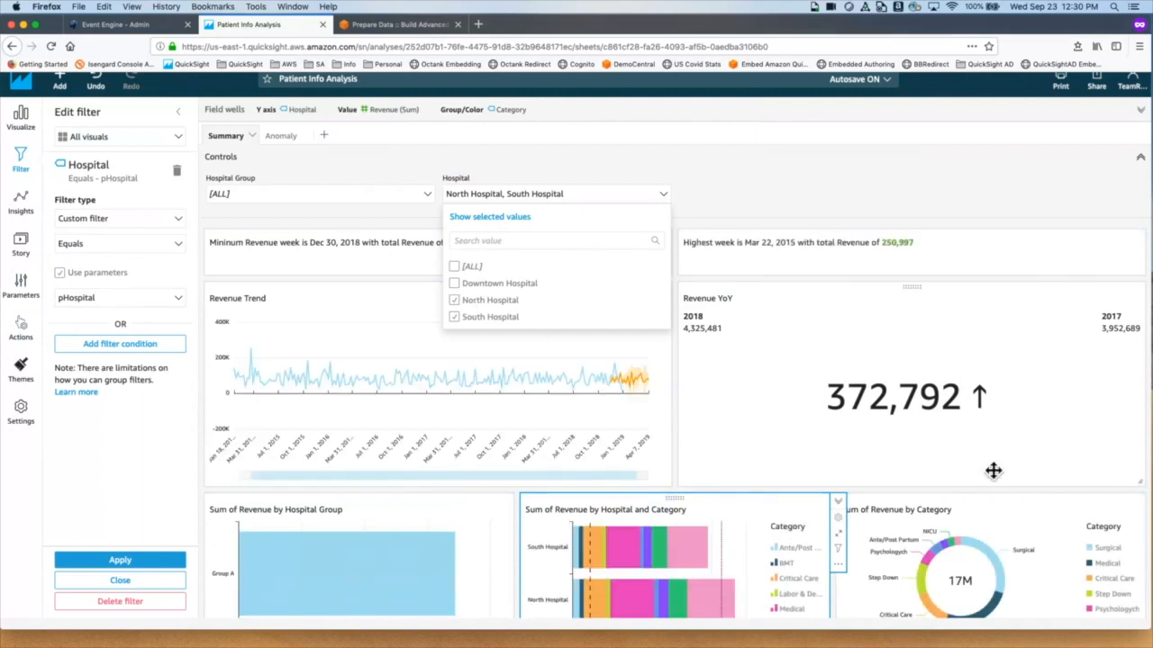
pyautogui.scroll(-2, 995, 475)
pyautogui.scroll(3, 994, 472)
pyautogui.scroll(1, 993, 471)
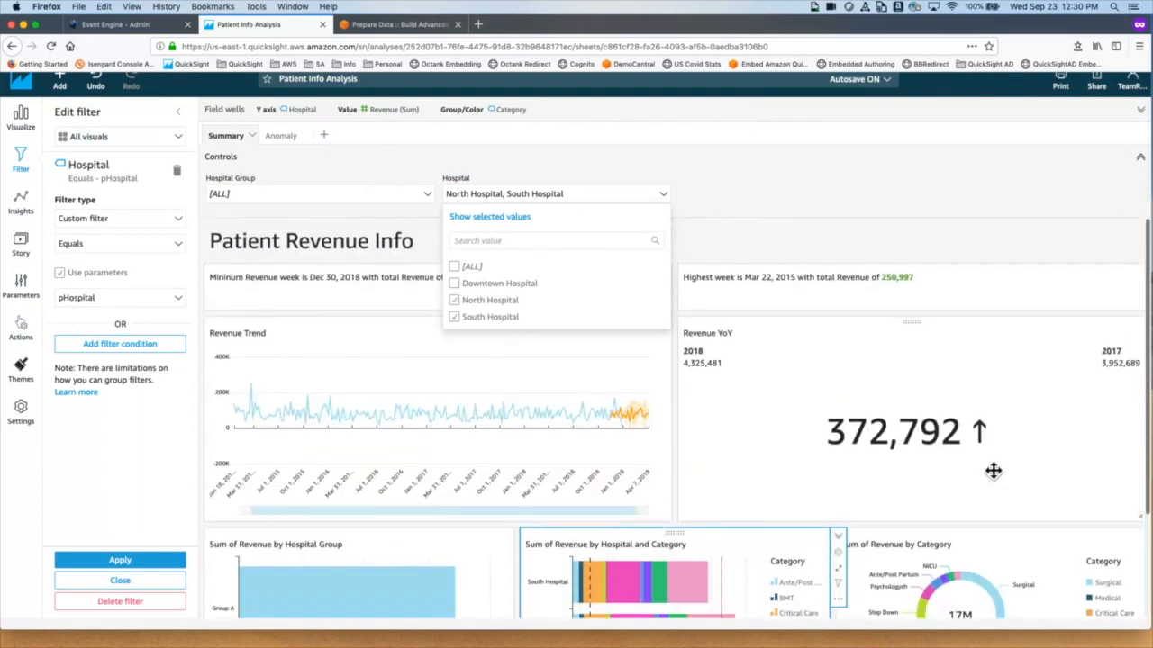
pyautogui.click(459, 267)
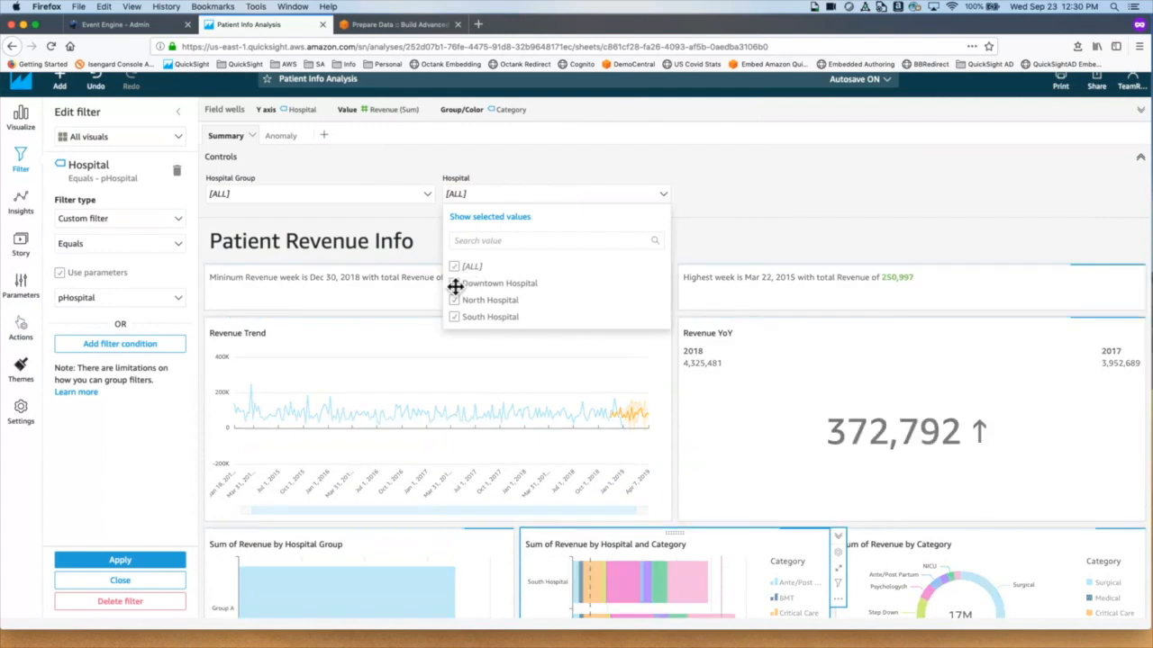
pyautogui.click(827, 184)
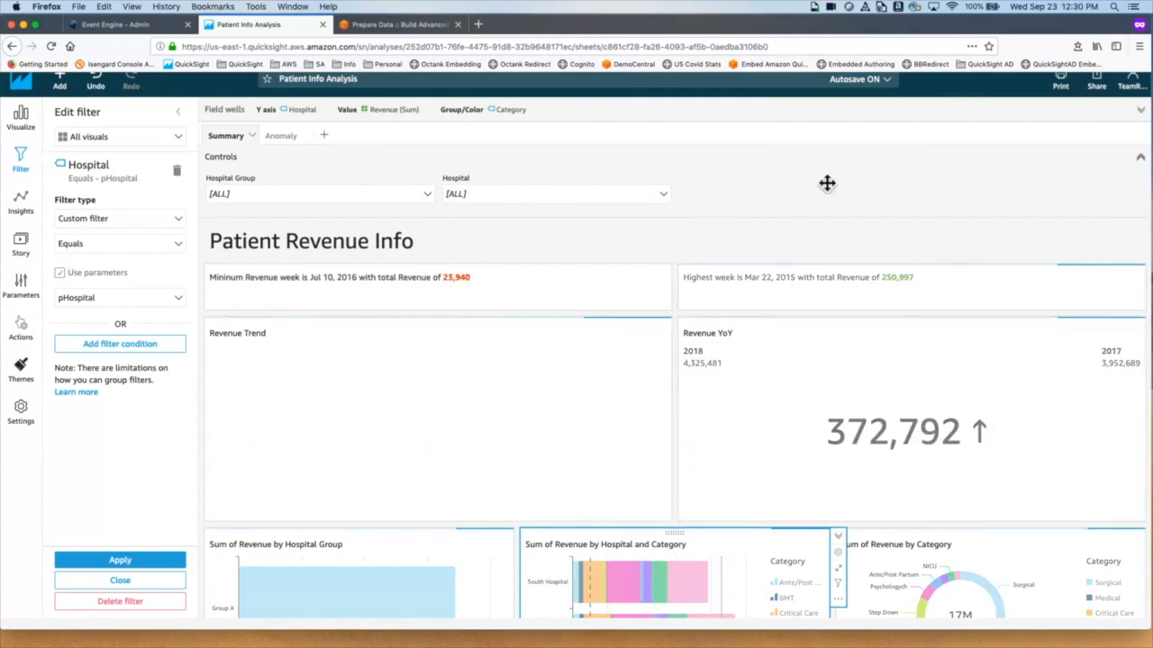
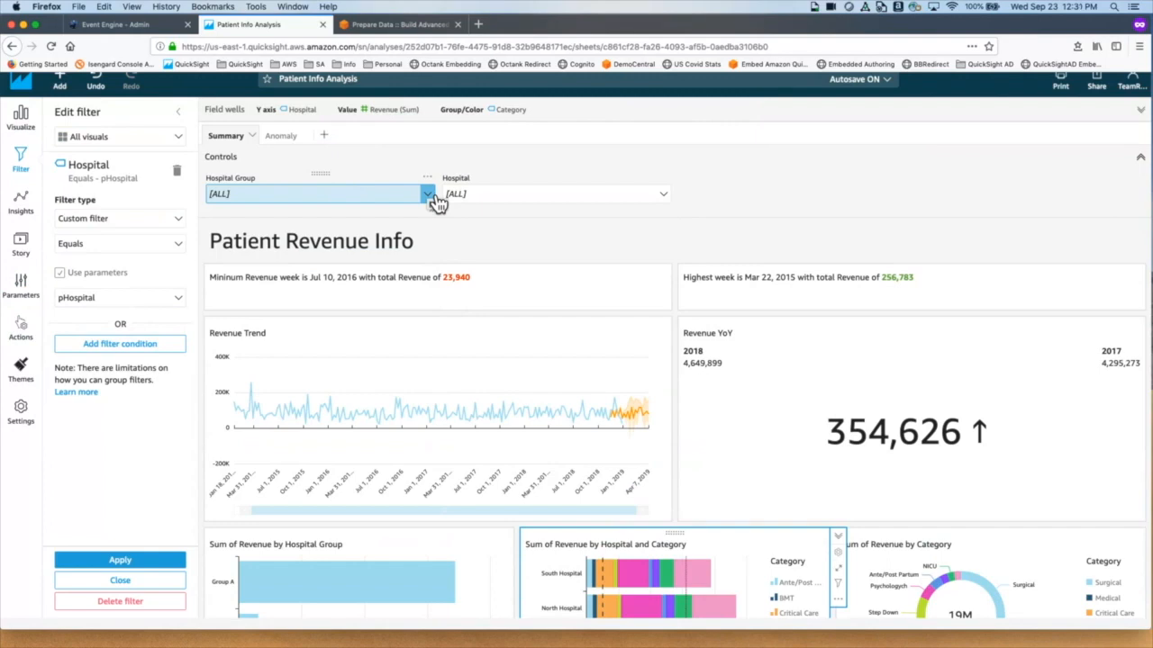
# Step: Test the controls with Hospital Group limited to Group B and Downtown Hospital excluded, then restore all
pyautogui.click(436, 203)
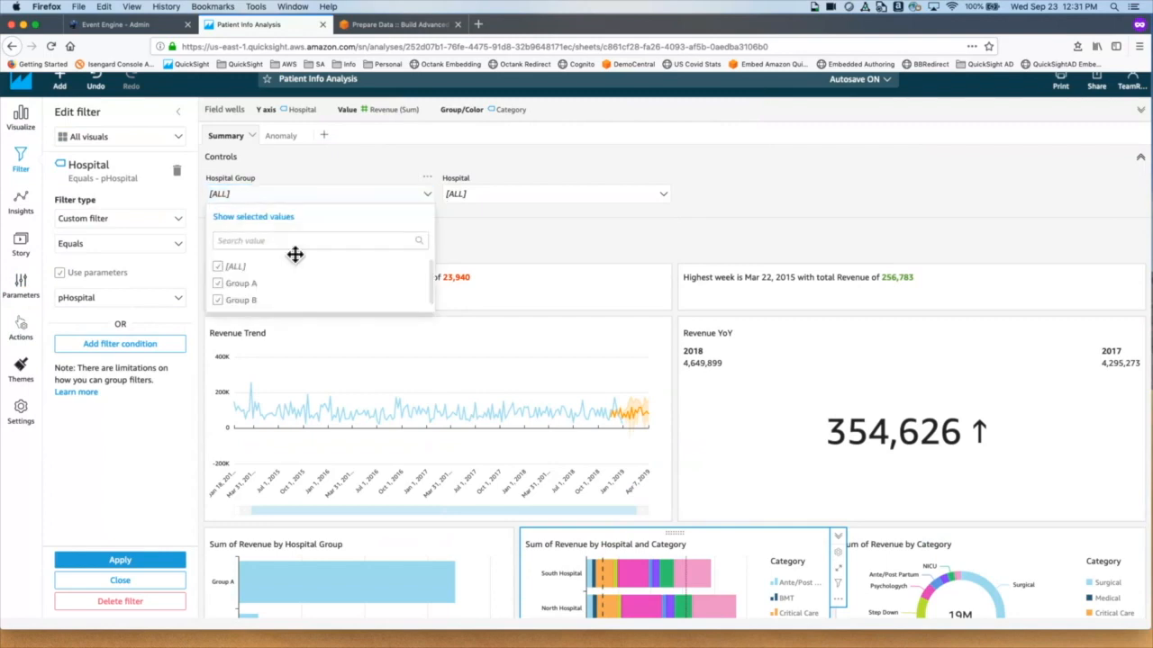
pyautogui.click(229, 285)
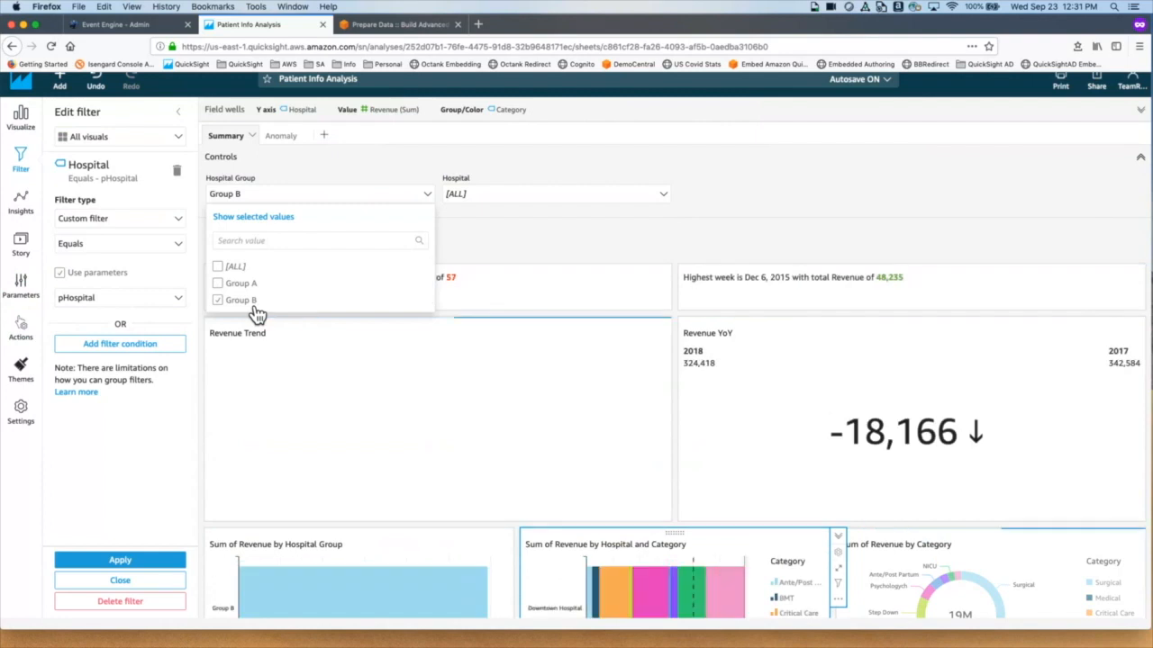
pyautogui.click(649, 200)
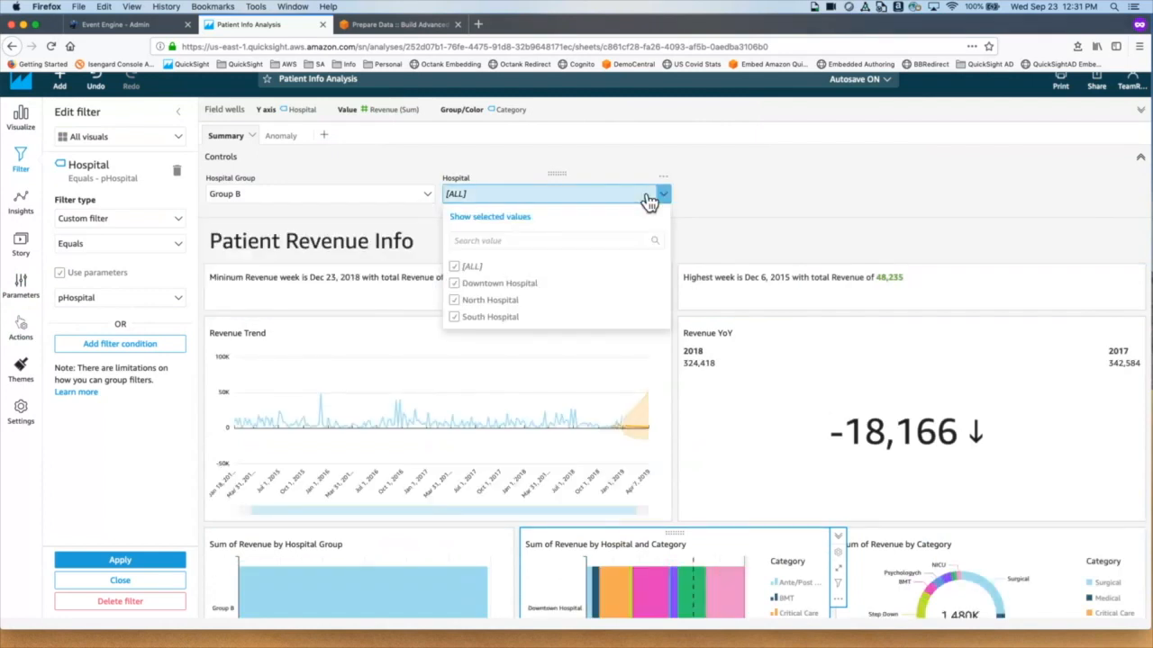
pyautogui.click(467, 290)
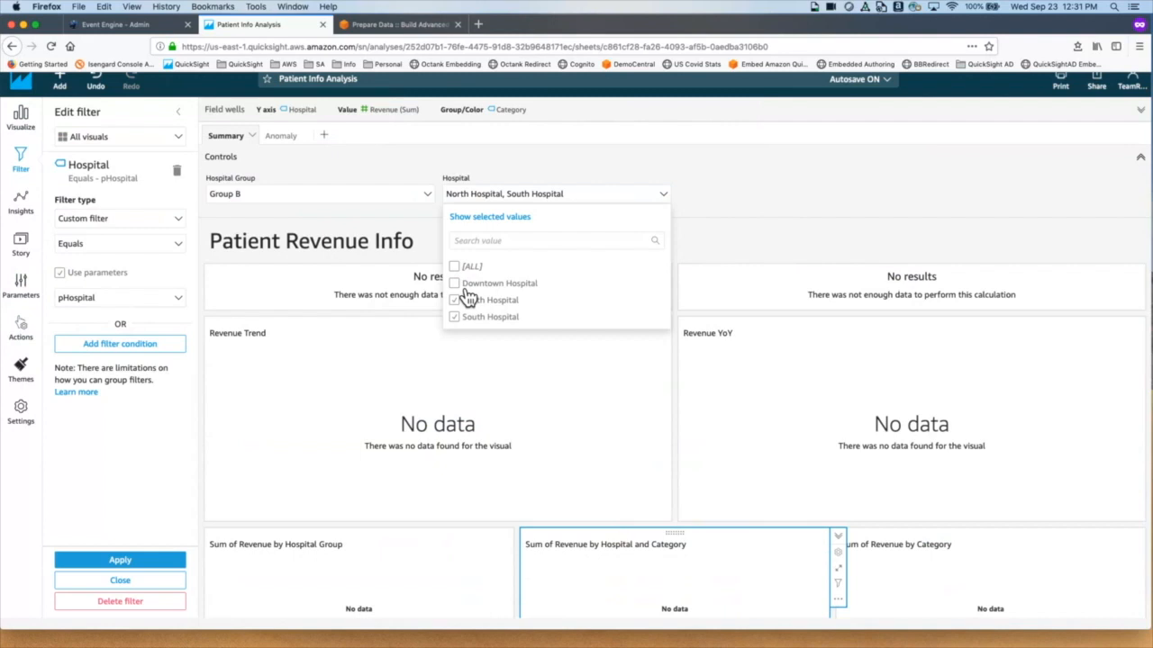
pyautogui.click(461, 265)
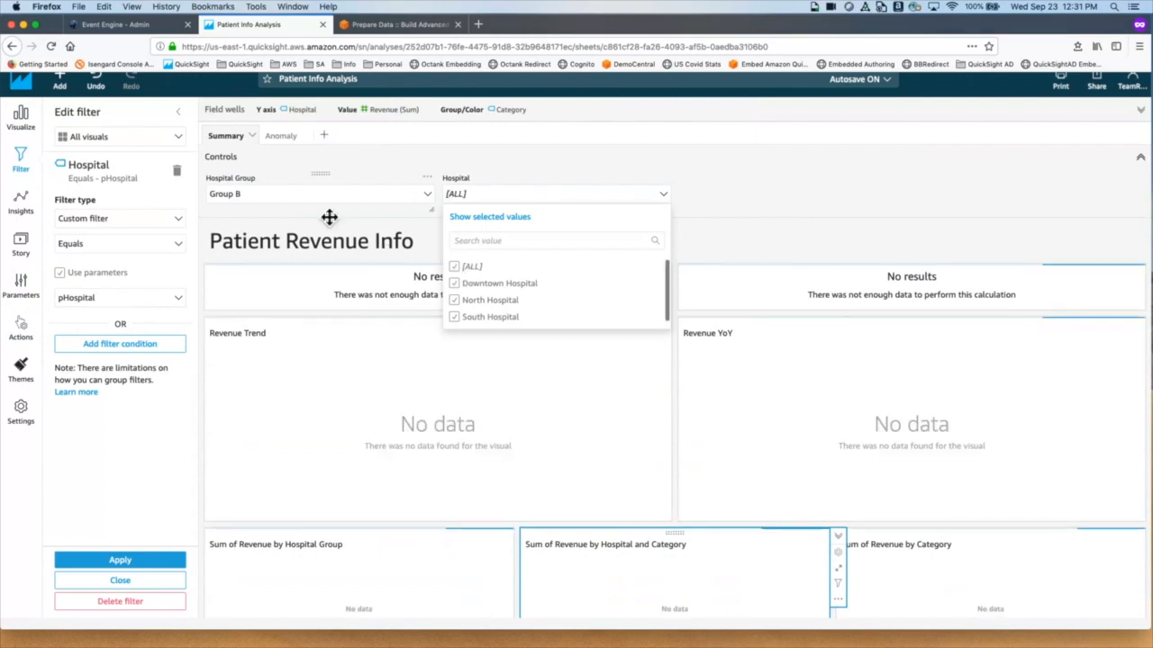
pyautogui.click(358, 200)
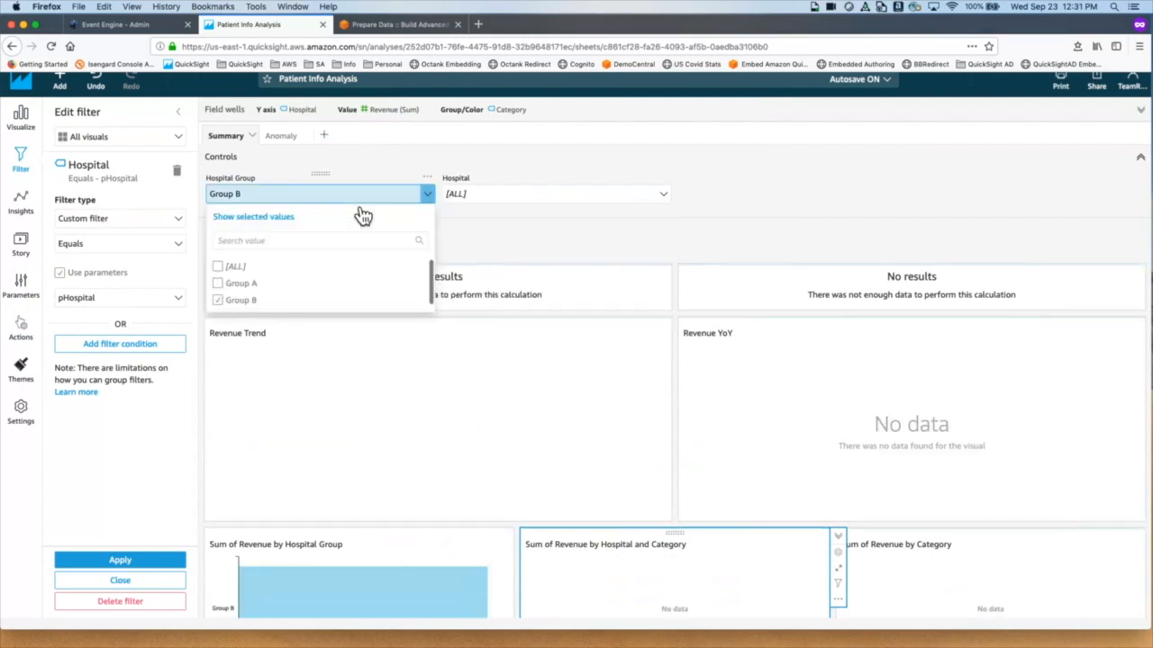
pyautogui.click(232, 283)
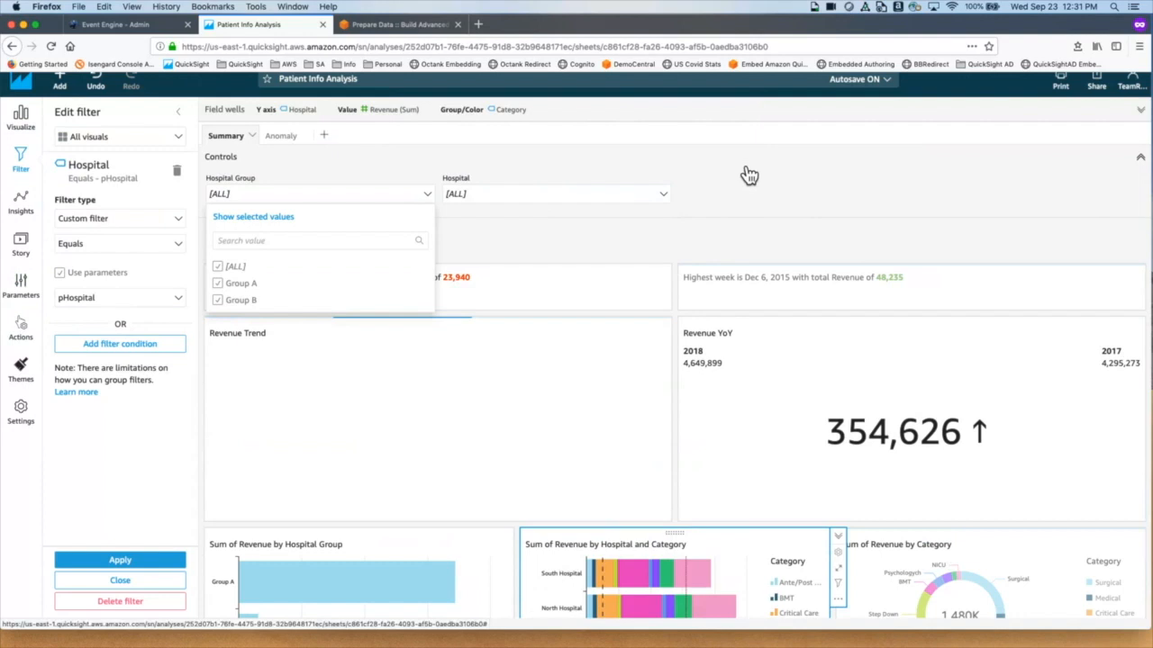
pyautogui.click(747, 175)
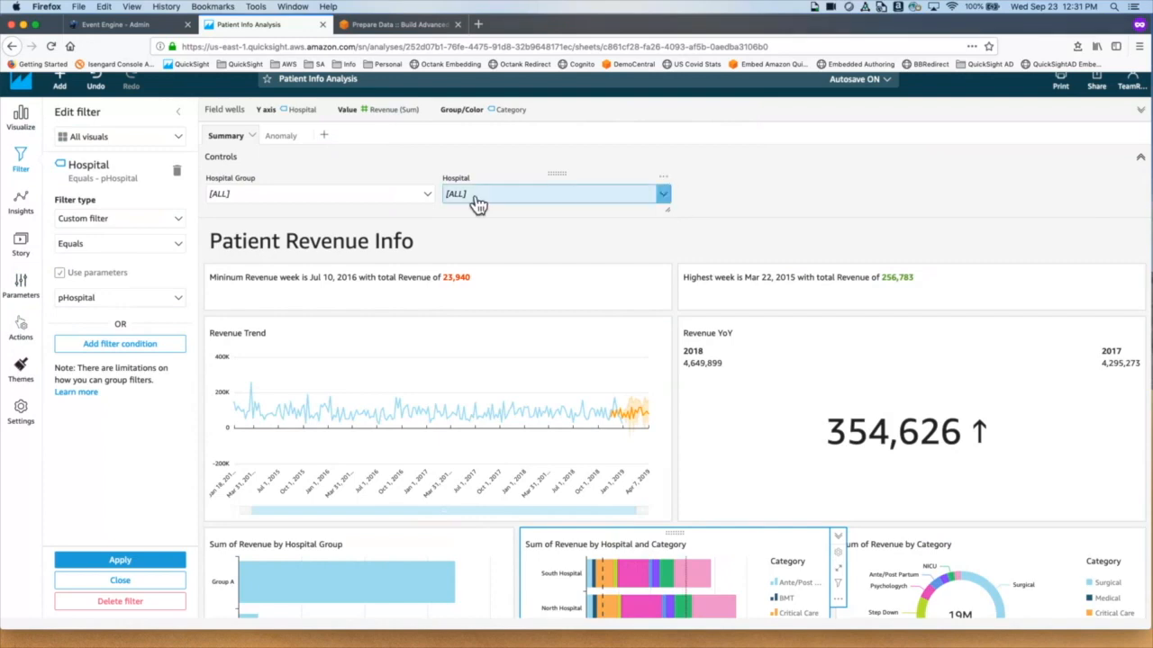
# Step: Set the Hospital control to show relevant values only, driven by Hospital Group, and apply
pyautogui.click(674, 187)
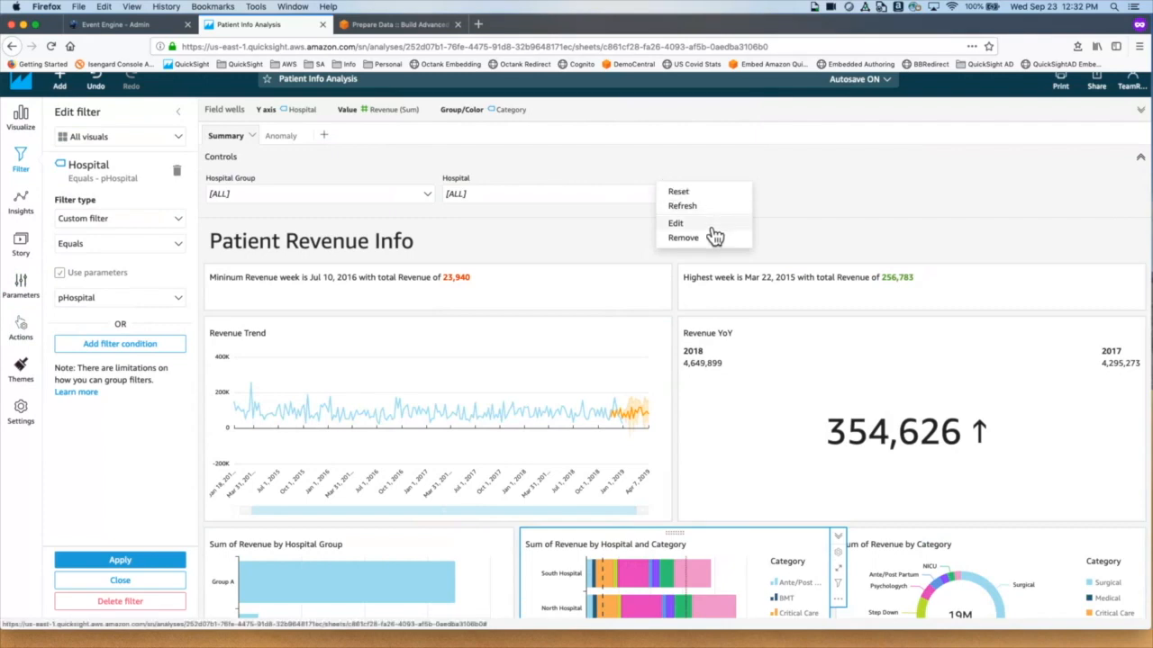
pyautogui.click(677, 224)
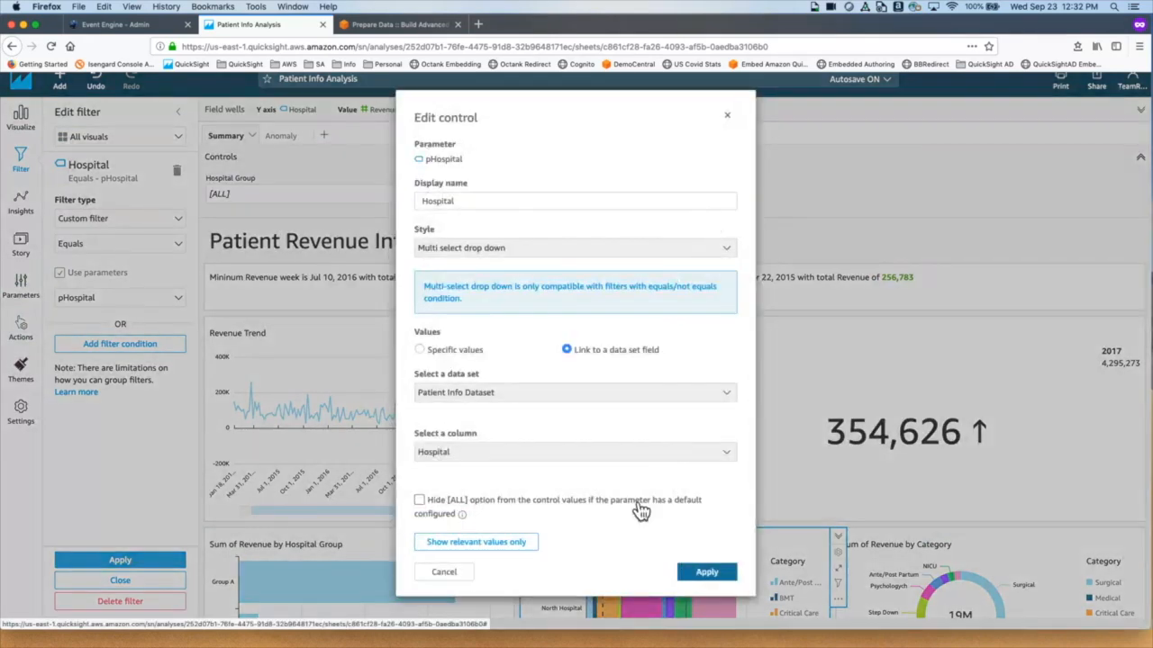
pyautogui.click(453, 545)
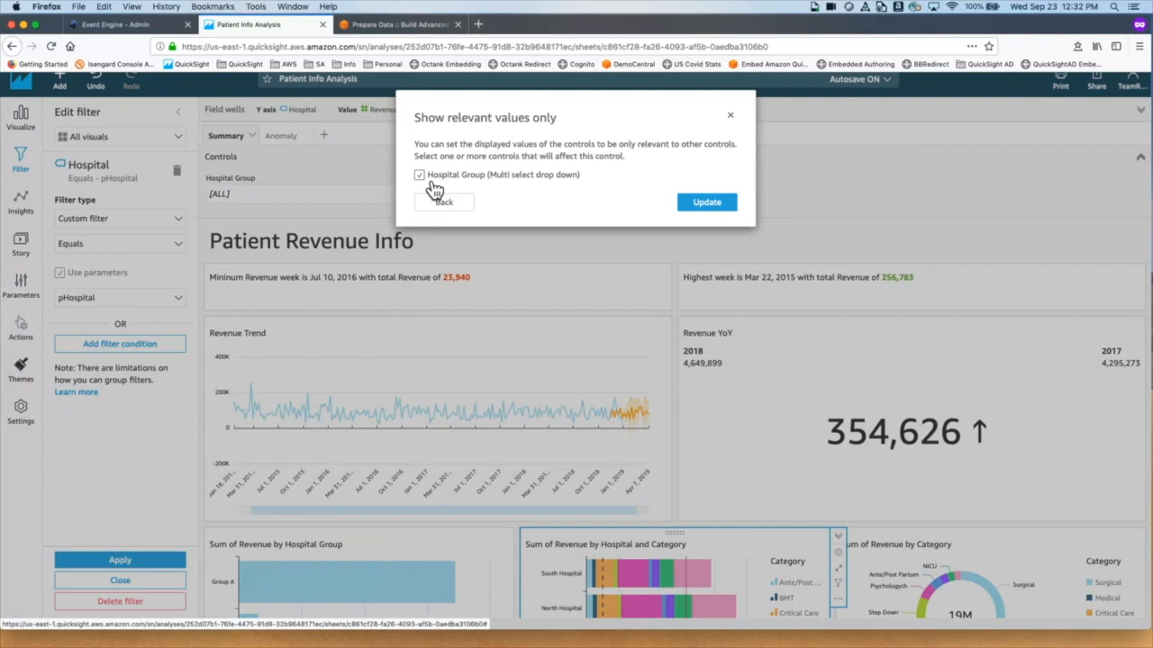
pyautogui.click(707, 202)
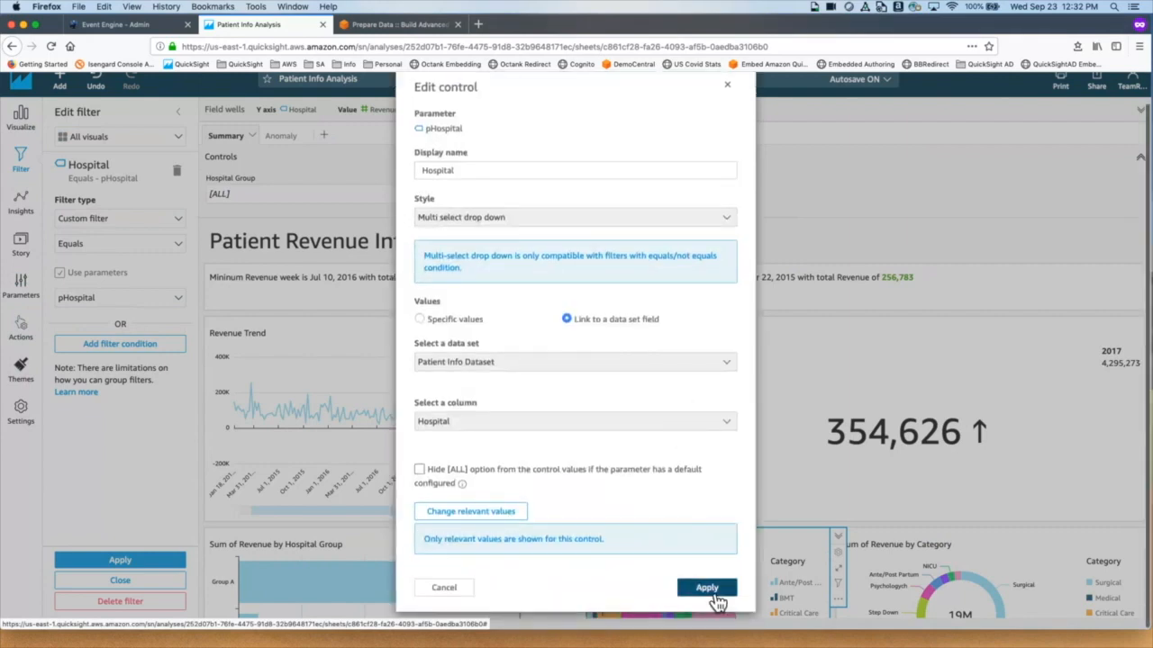
pyautogui.click(707, 587)
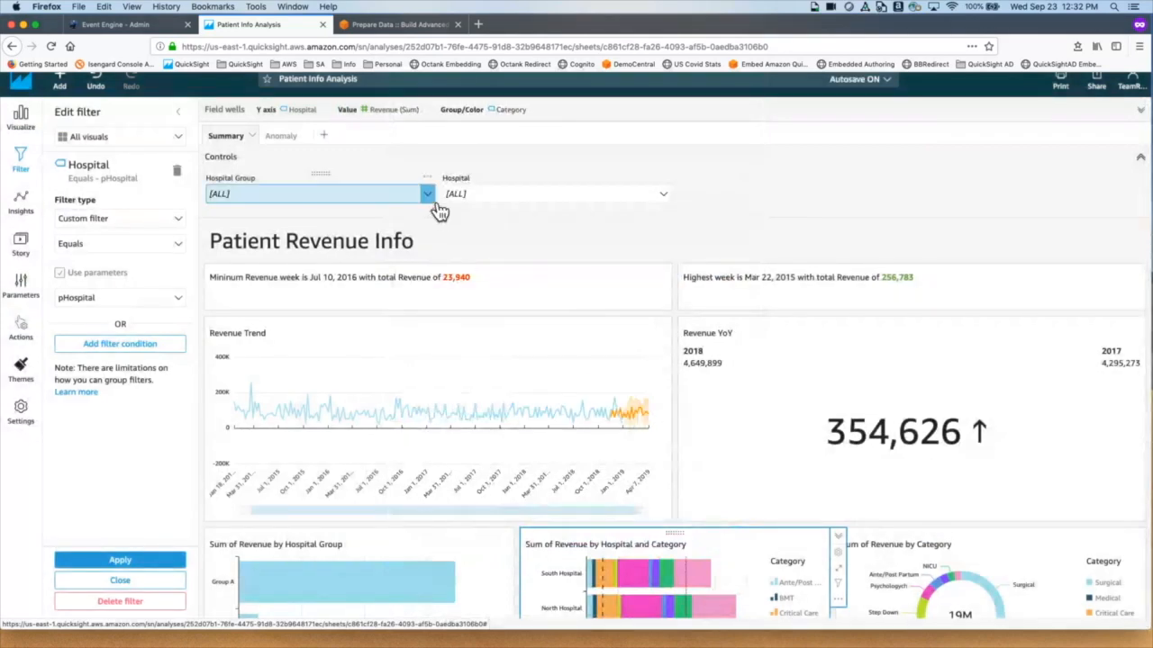
pyautogui.click(667, 204)
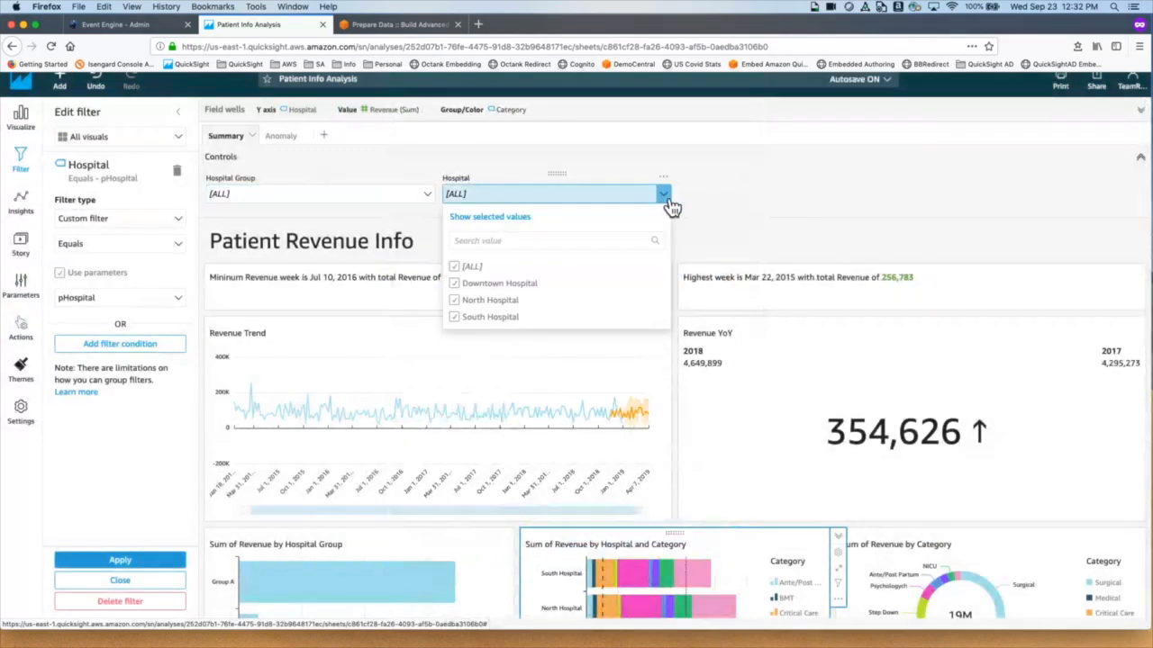
pyautogui.click(671, 207)
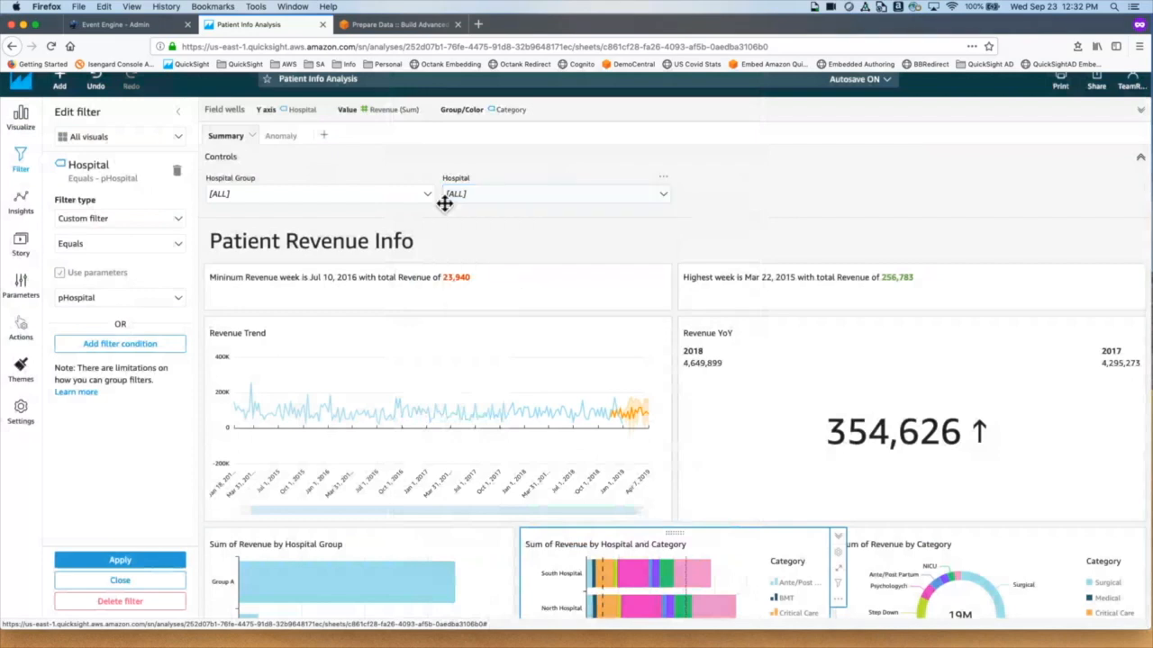
pyautogui.click(426, 194)
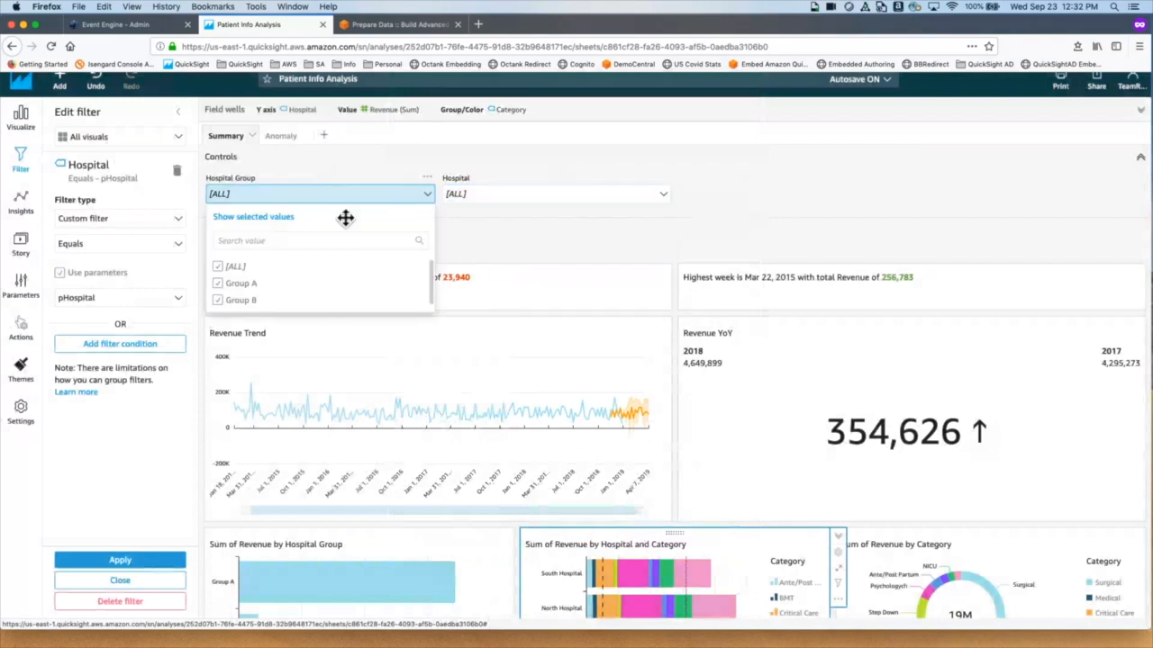
pyautogui.click(228, 304)
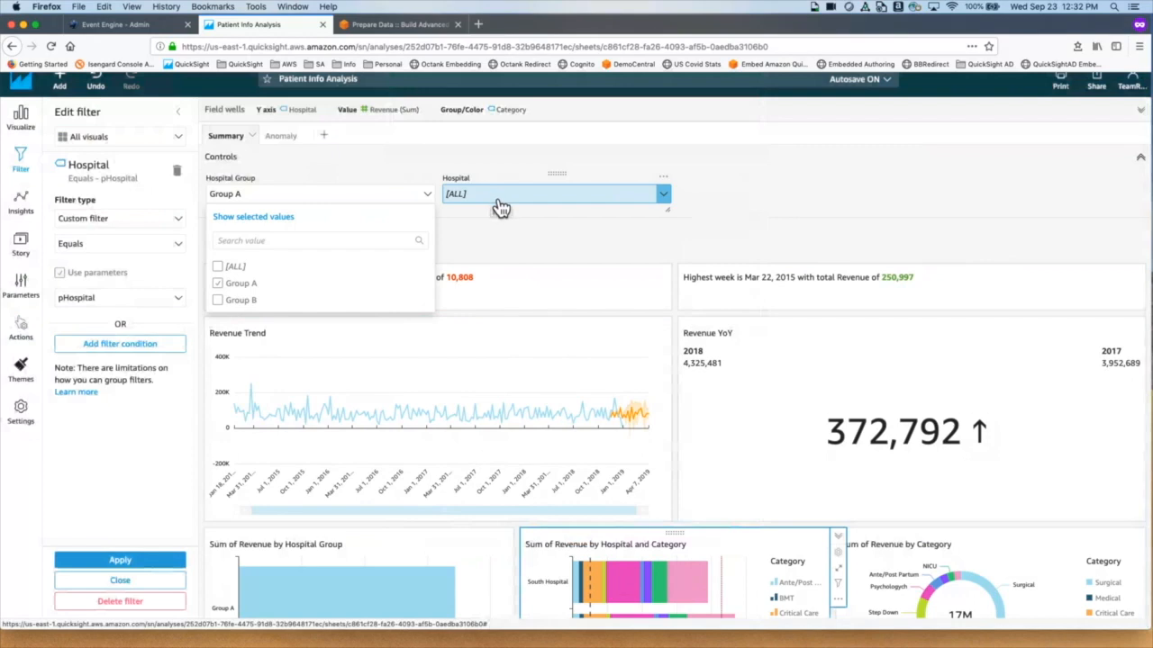
pyautogui.click(669, 198)
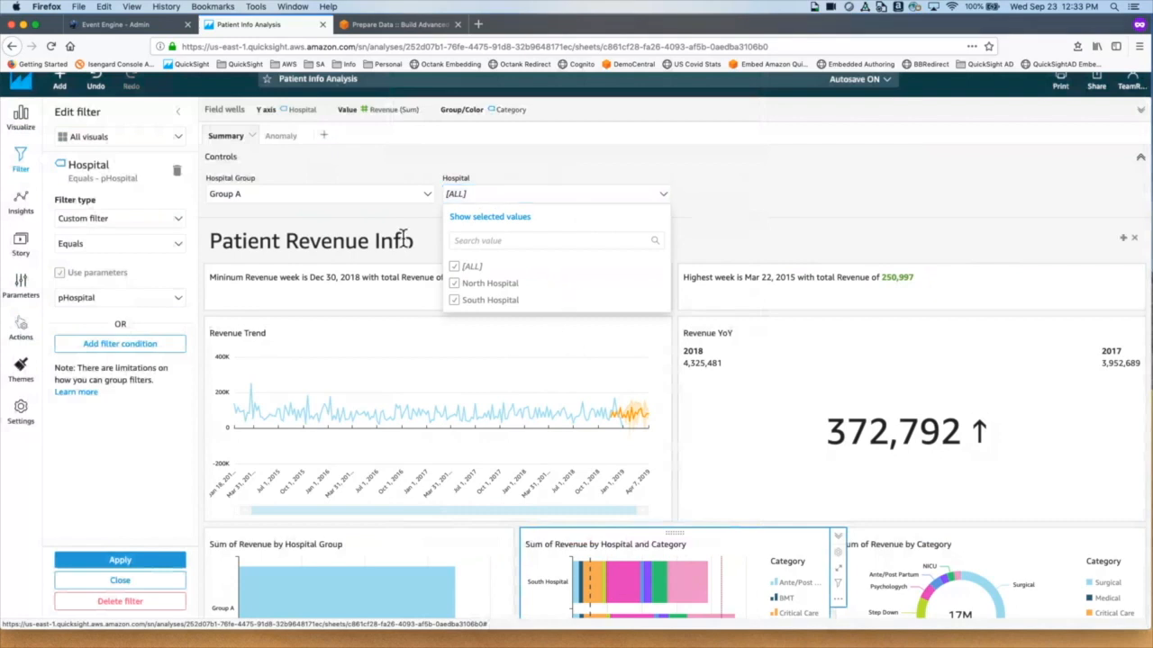
pyautogui.click(423, 193)
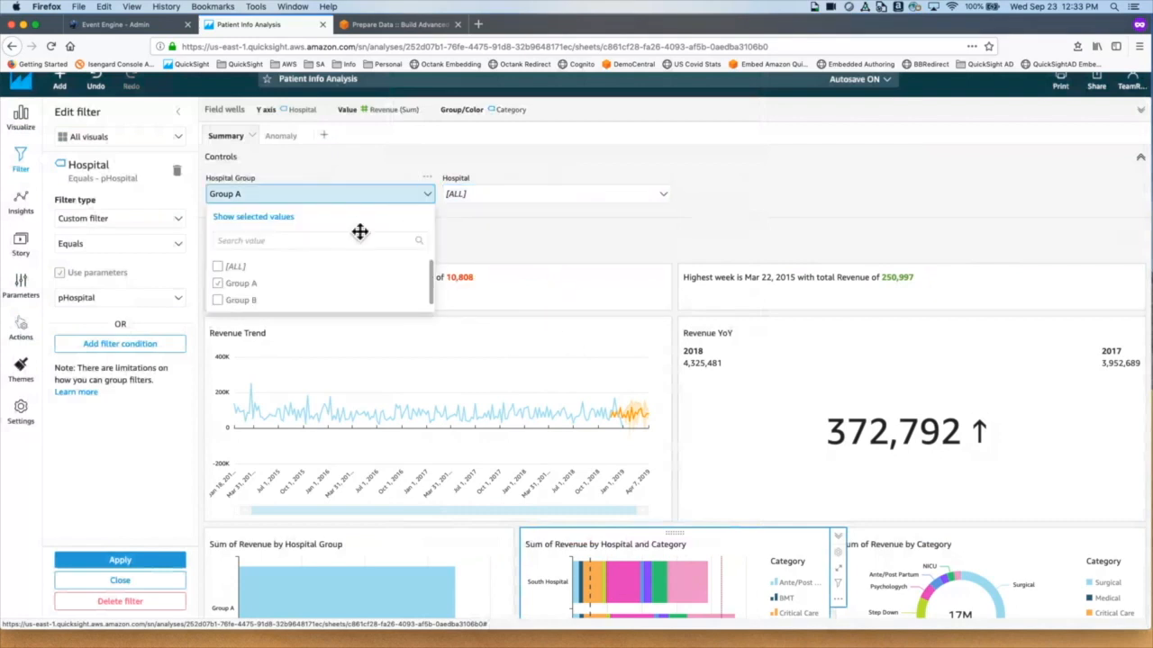
pyautogui.click(218, 267)
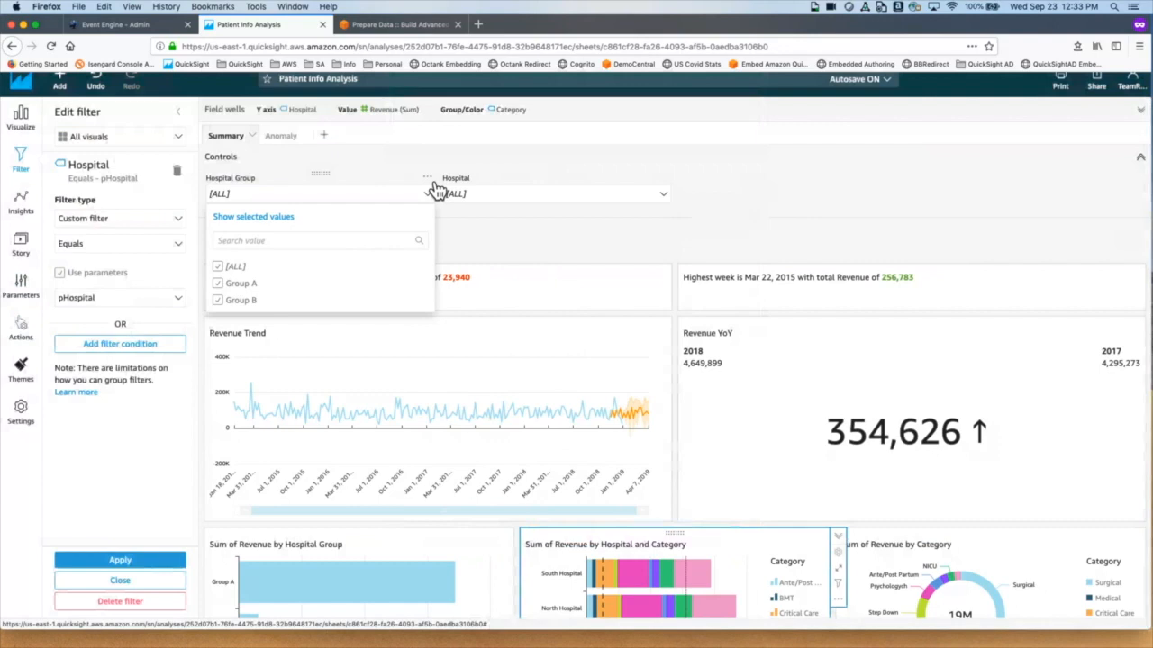
# Step: Set the Hospital Group control to show relevant values only, driven by Hospital, and apply
pyautogui.click(428, 180)
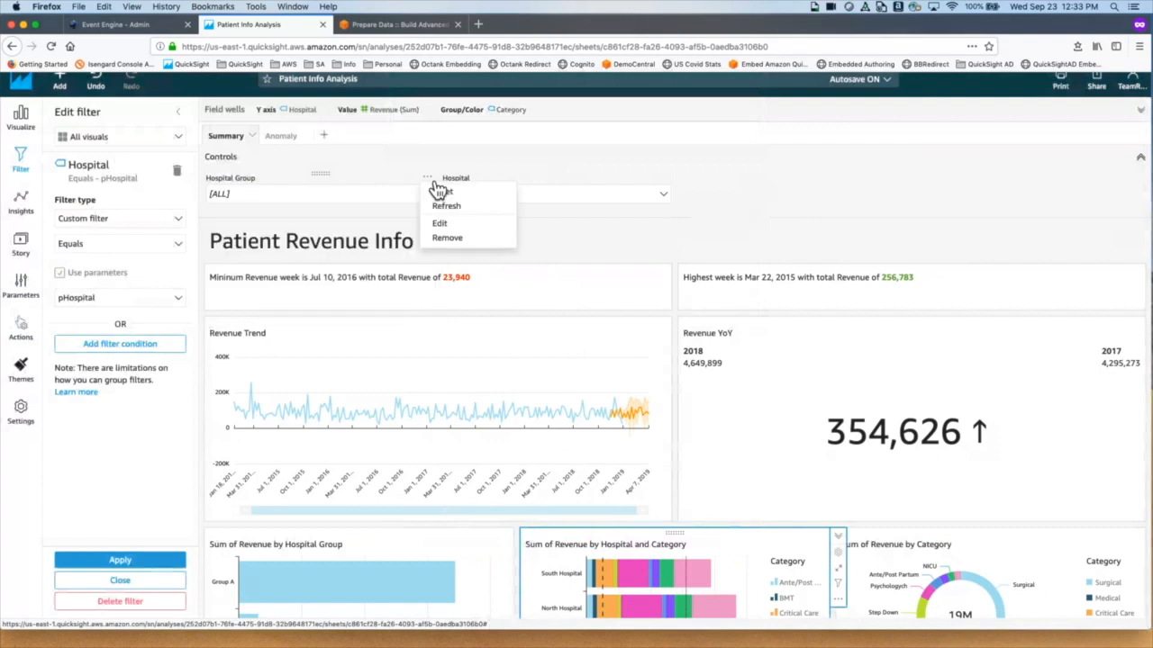
pyautogui.click(483, 224)
pyautogui.click(496, 548)
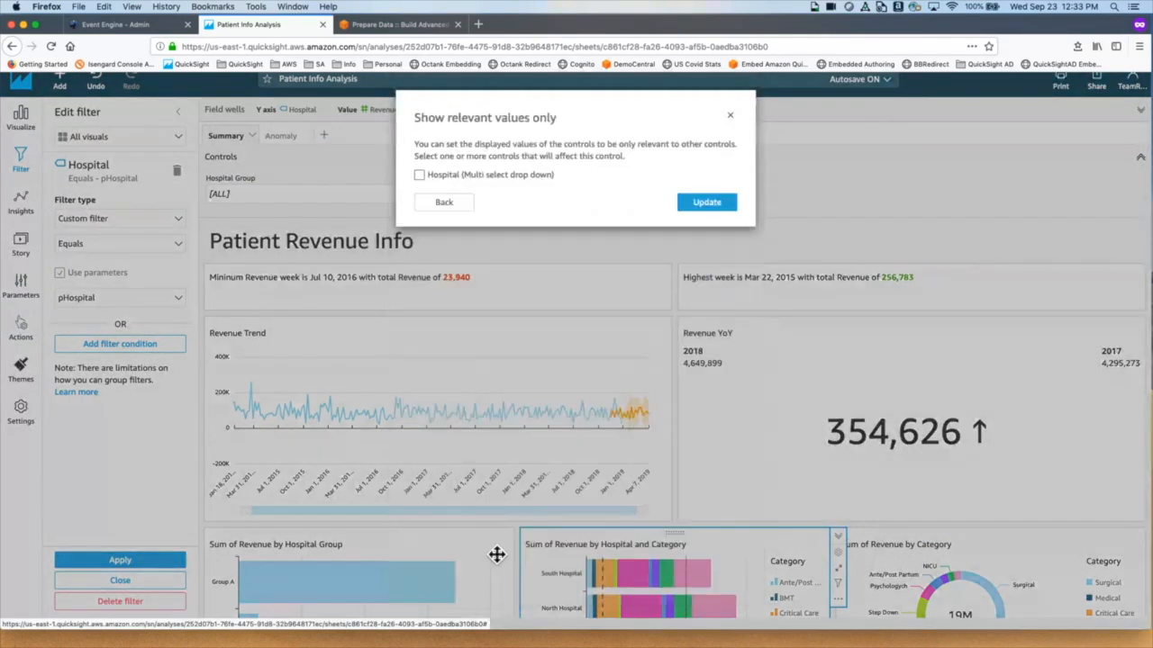
pyautogui.click(419, 175)
pyautogui.click(698, 200)
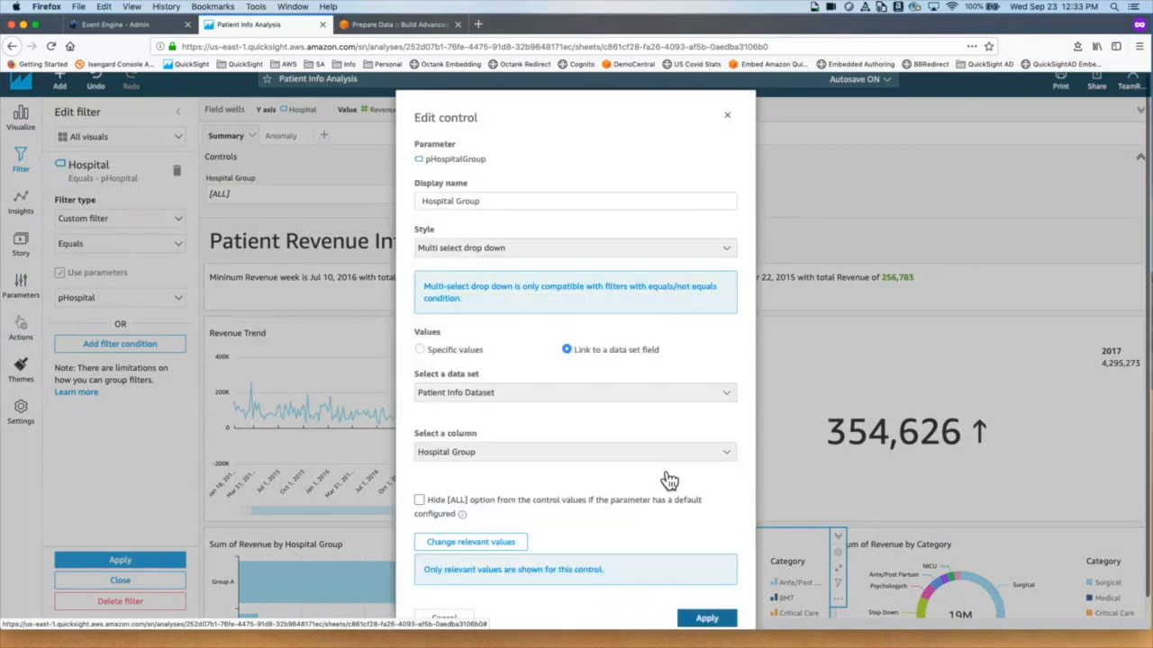
pyautogui.click(731, 623)
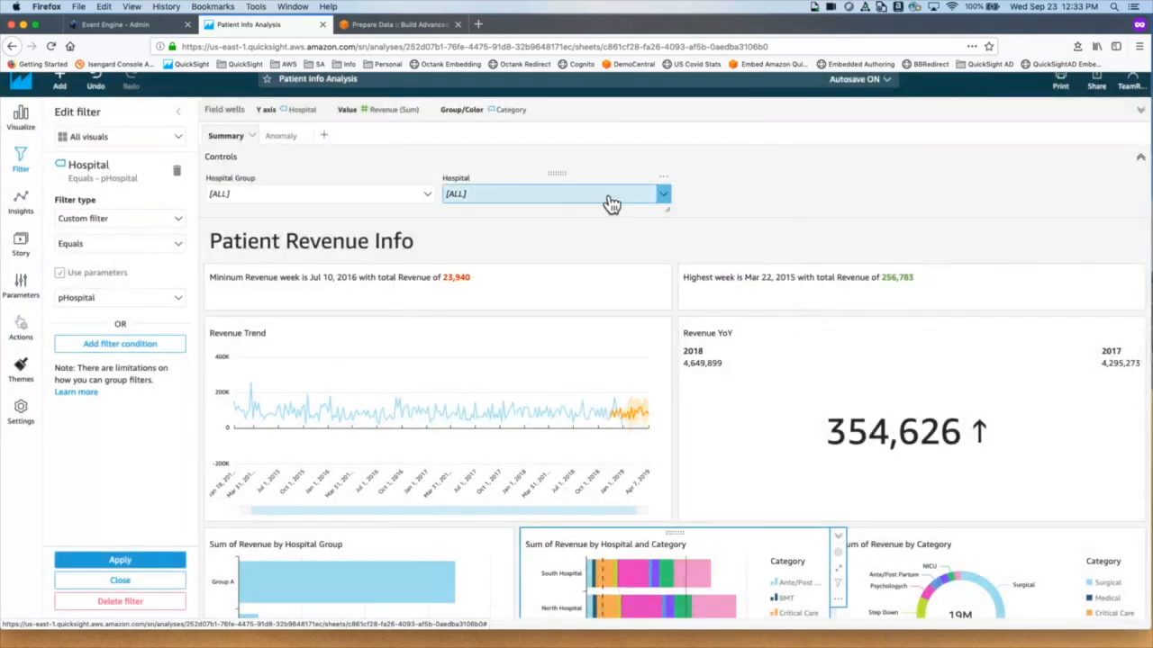
# Step: Exclude Downtown Hospital and check which hospital groups remain in the Hospital Group list
pyautogui.click(671, 202)
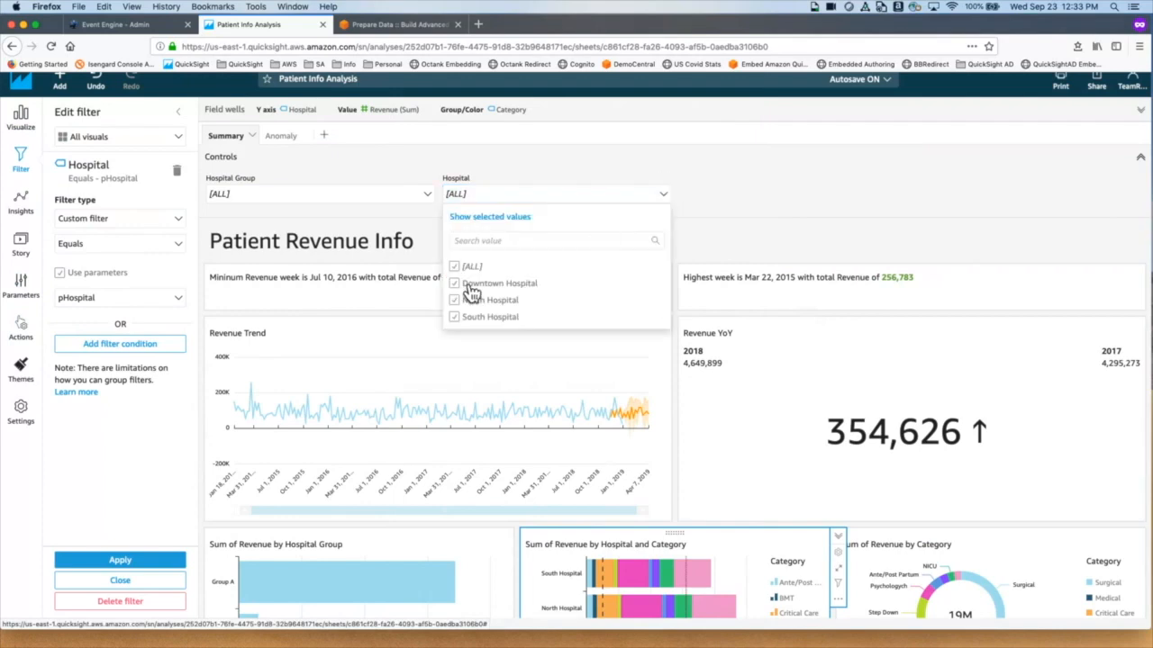
pyautogui.click(423, 193)
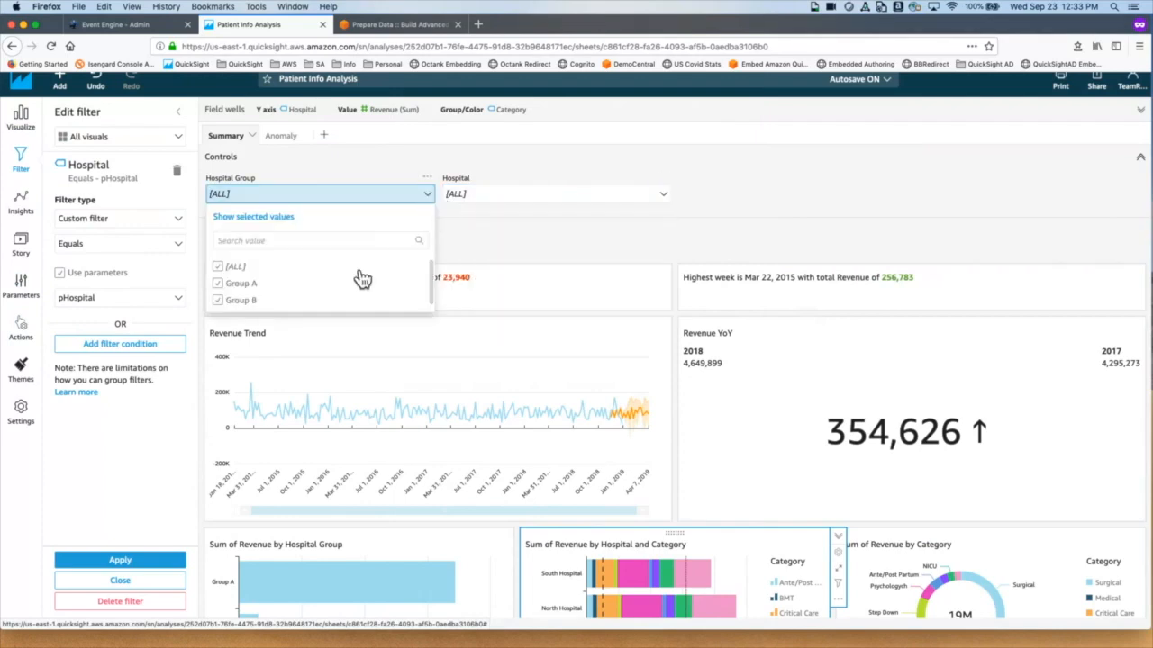
pyautogui.click(665, 196)
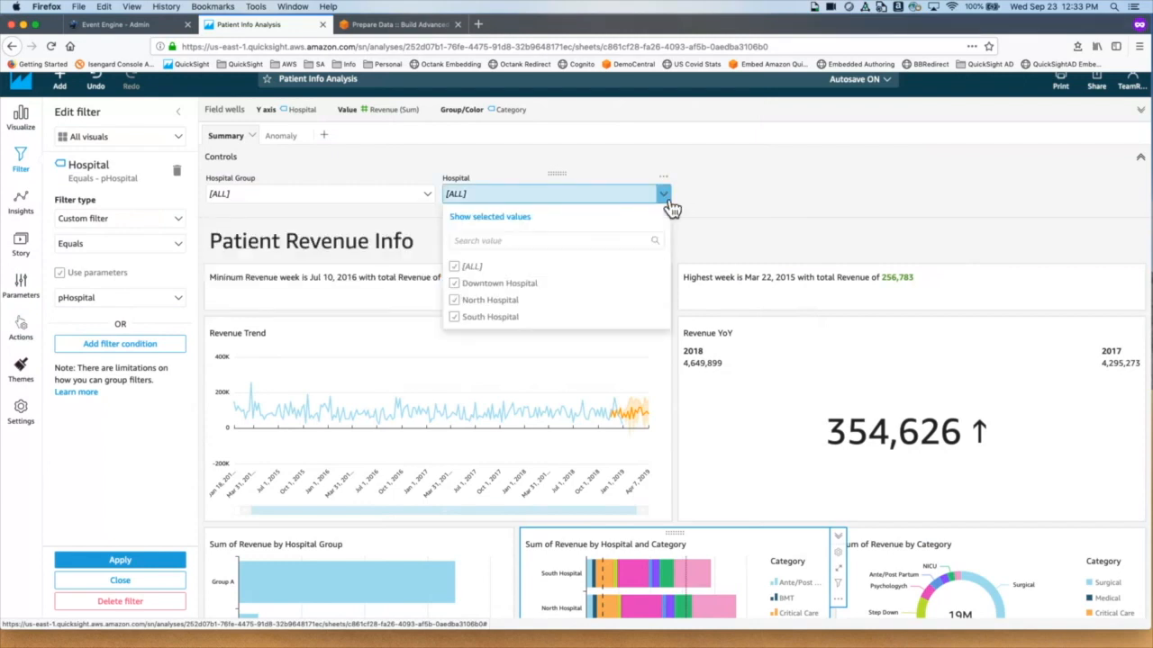
pyautogui.click(465, 284)
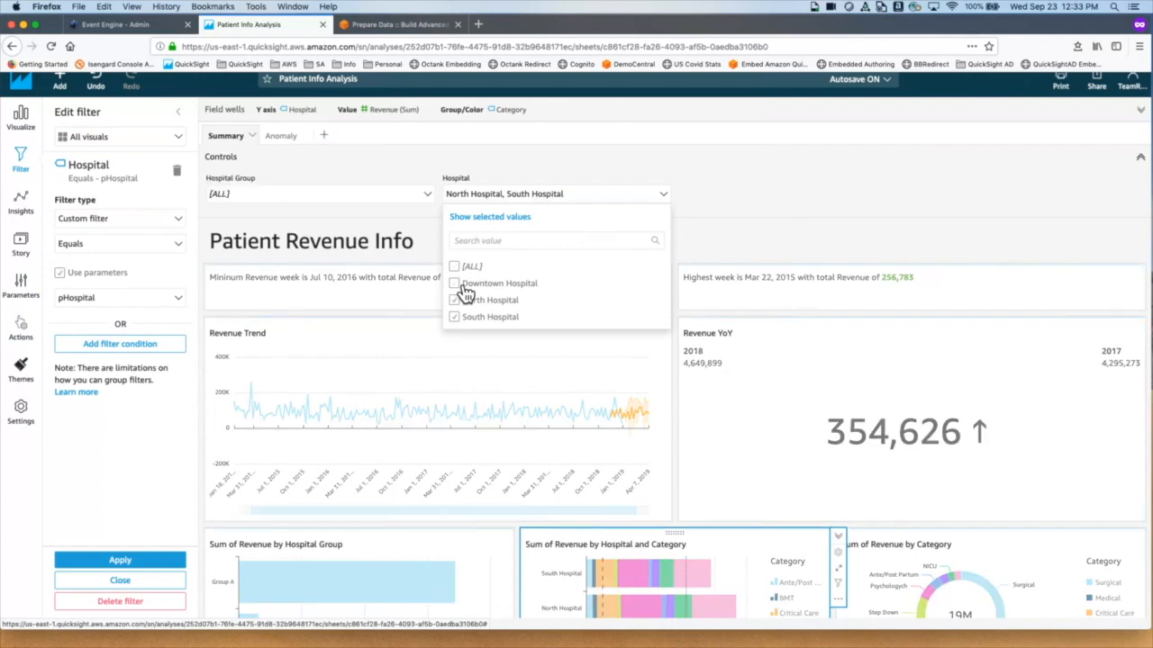
pyautogui.click(427, 195)
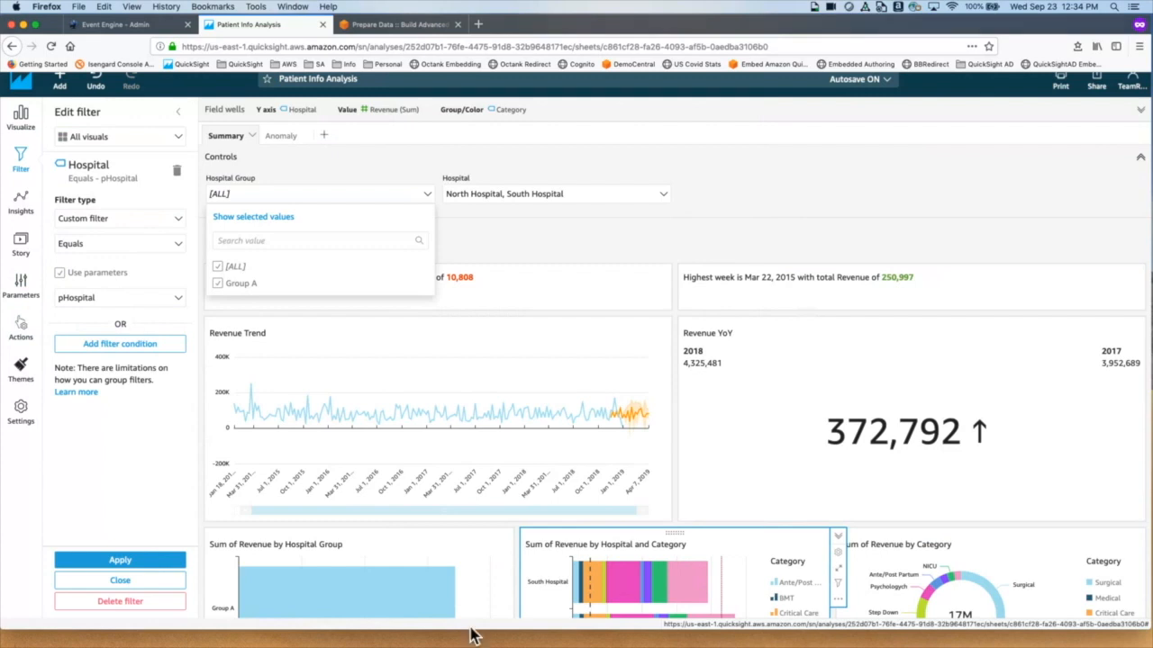
pyautogui.click(590, 275)
pyautogui.click(604, 251)
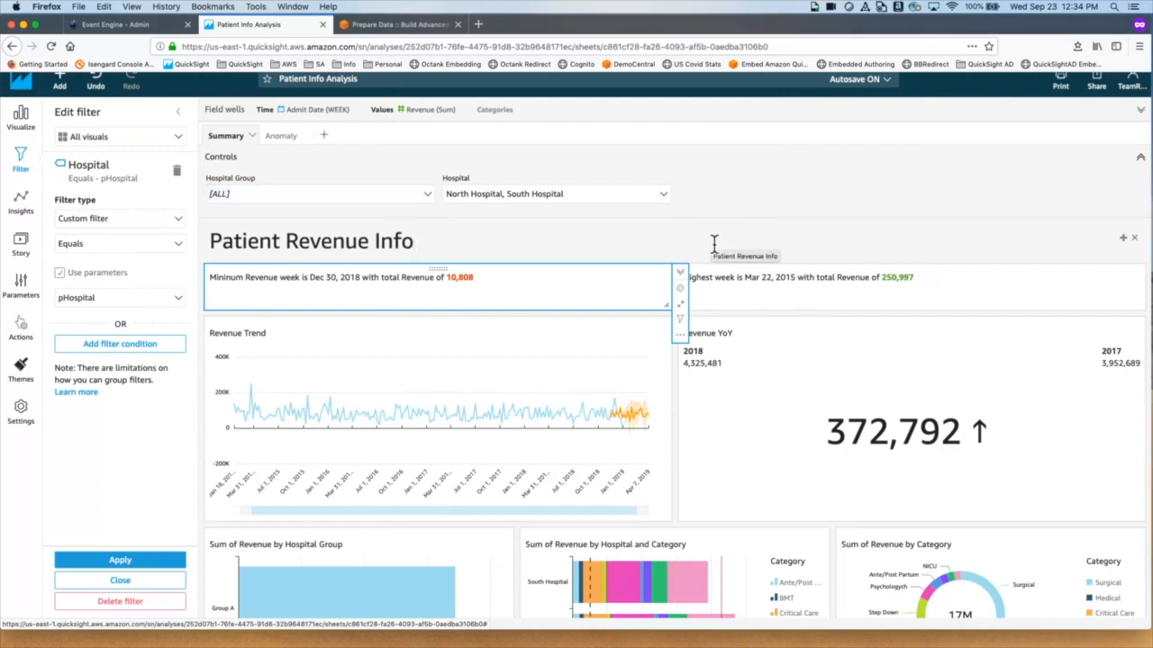
# Step: Switch full-screen spaces to the CustomerChurn data prep window
pyautogui.hotkey('ctrl', 'Right')
pyautogui.hotkey('ctrl', 'Left')
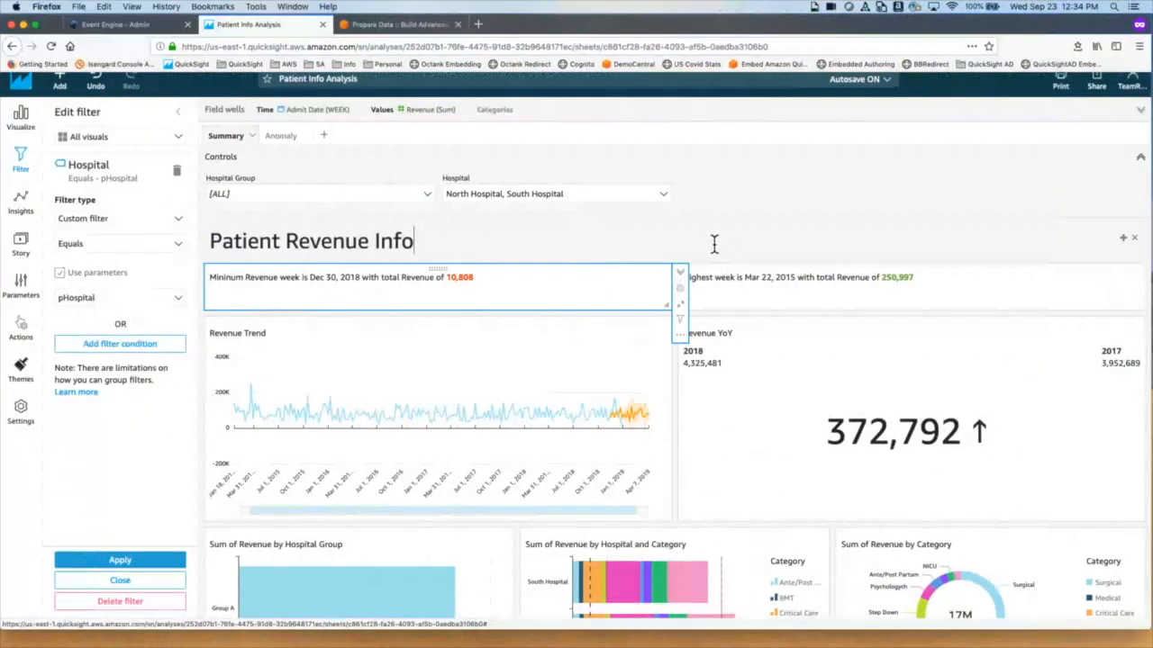
pyautogui.hotkey('ctrl', 'Right')
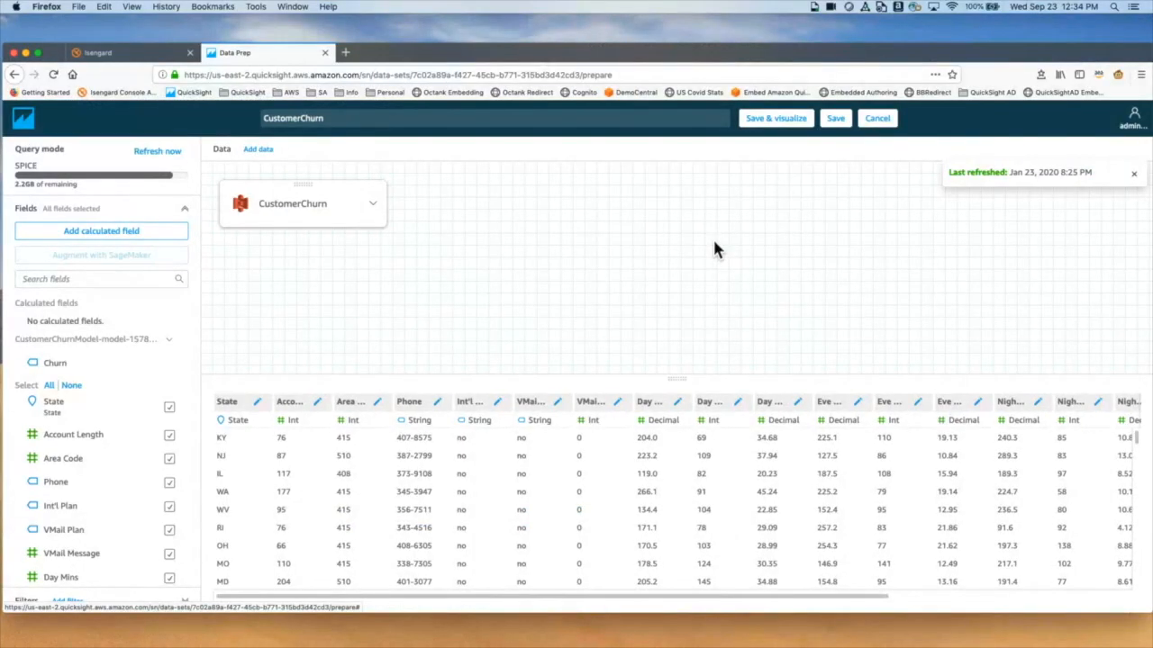
# Step: Create an analysis from the CustomerChurn dataset in SageMaker Sample and chart record counts by Churn
pyautogui.click(24, 122)
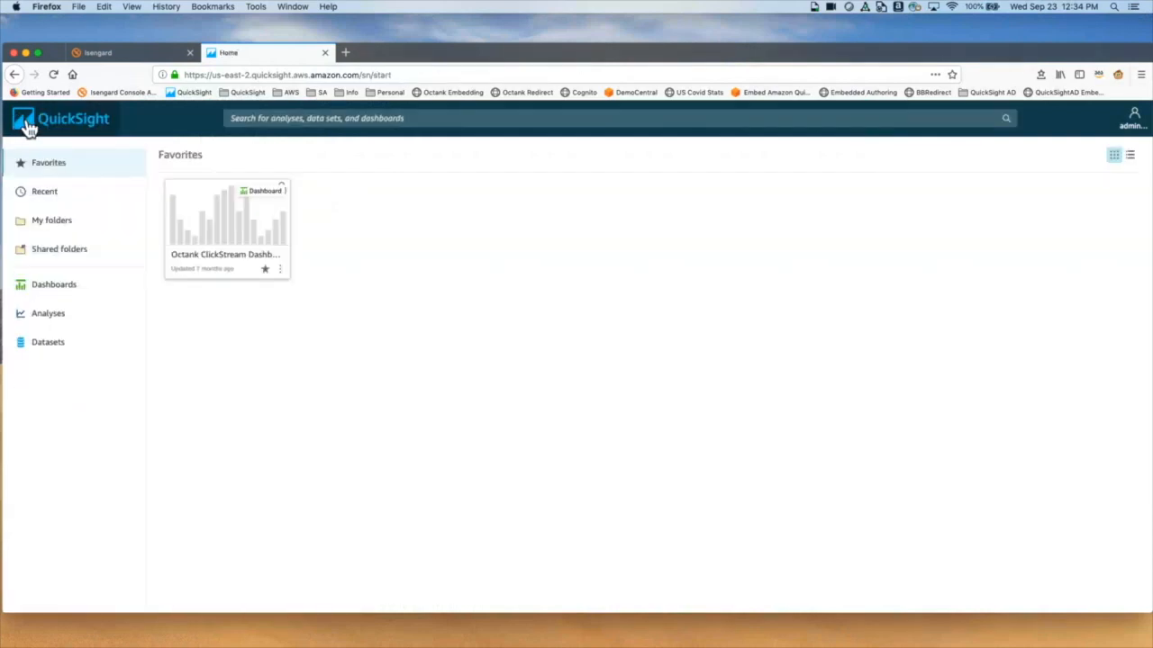
pyautogui.click(72, 227)
pyautogui.click(220, 205)
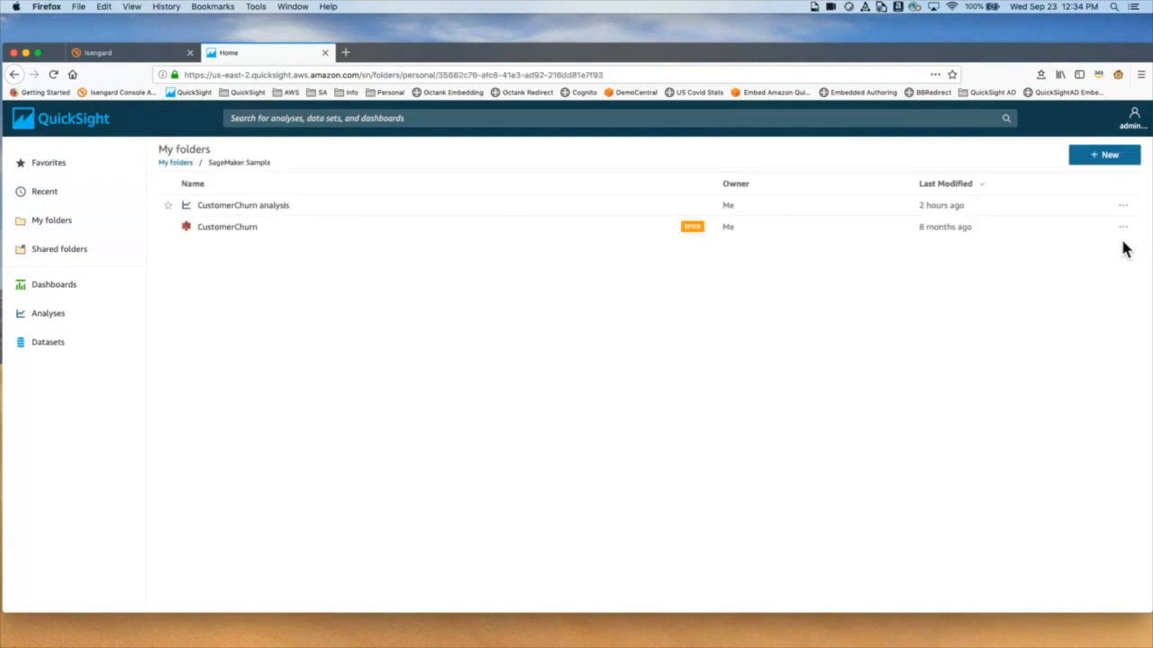
pyautogui.click(236, 229)
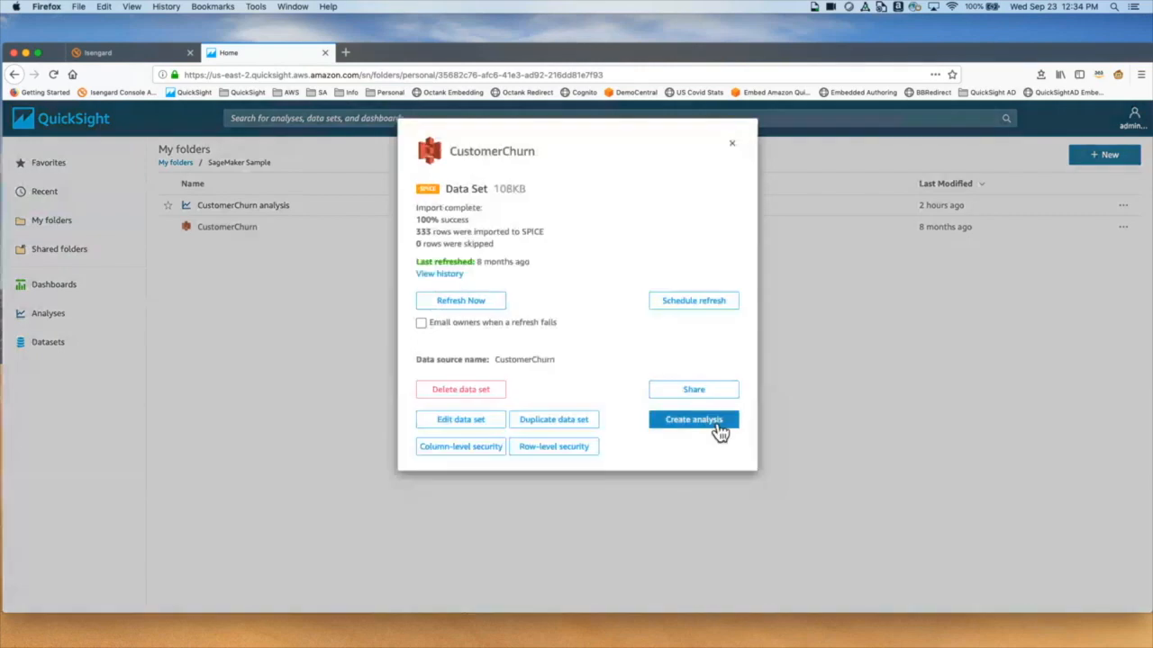
pyautogui.click(718, 429)
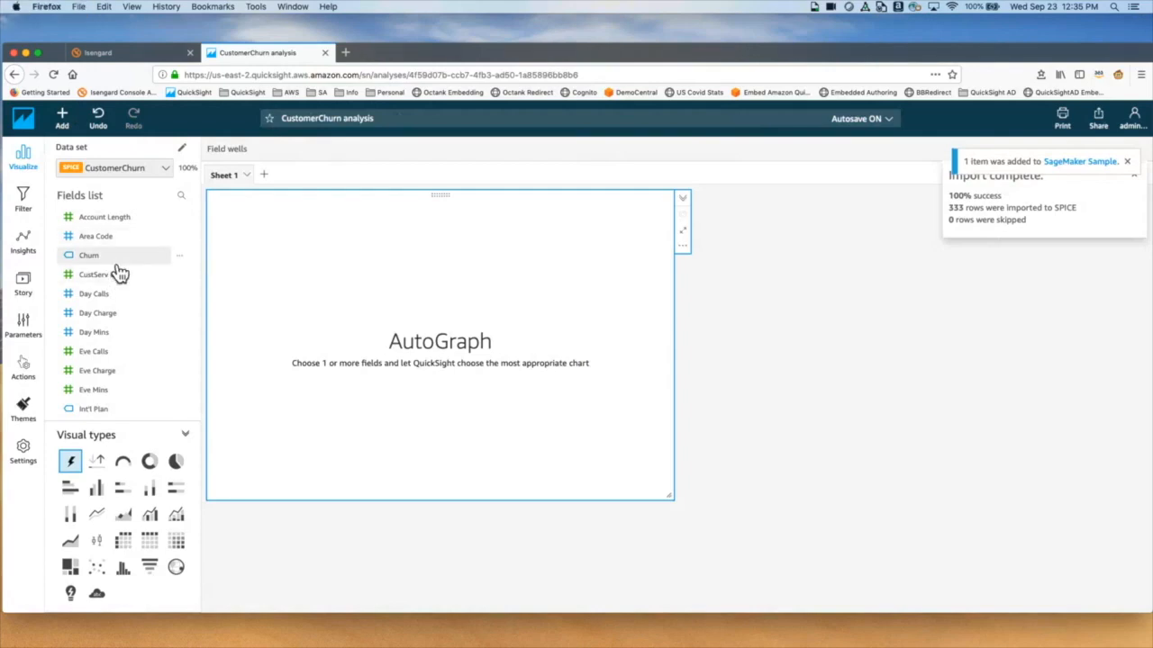
pyautogui.click(117, 261)
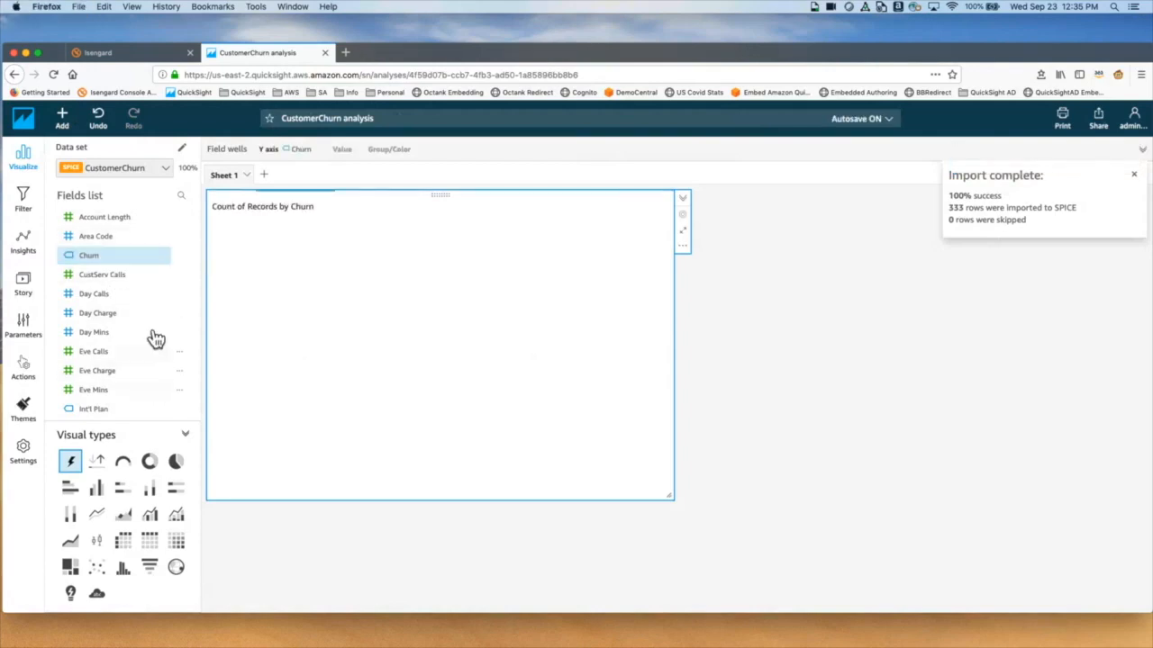
# Step: Chart Sum of Account Length by Churn and add a filter on Churn
pyautogui.click(124, 224)
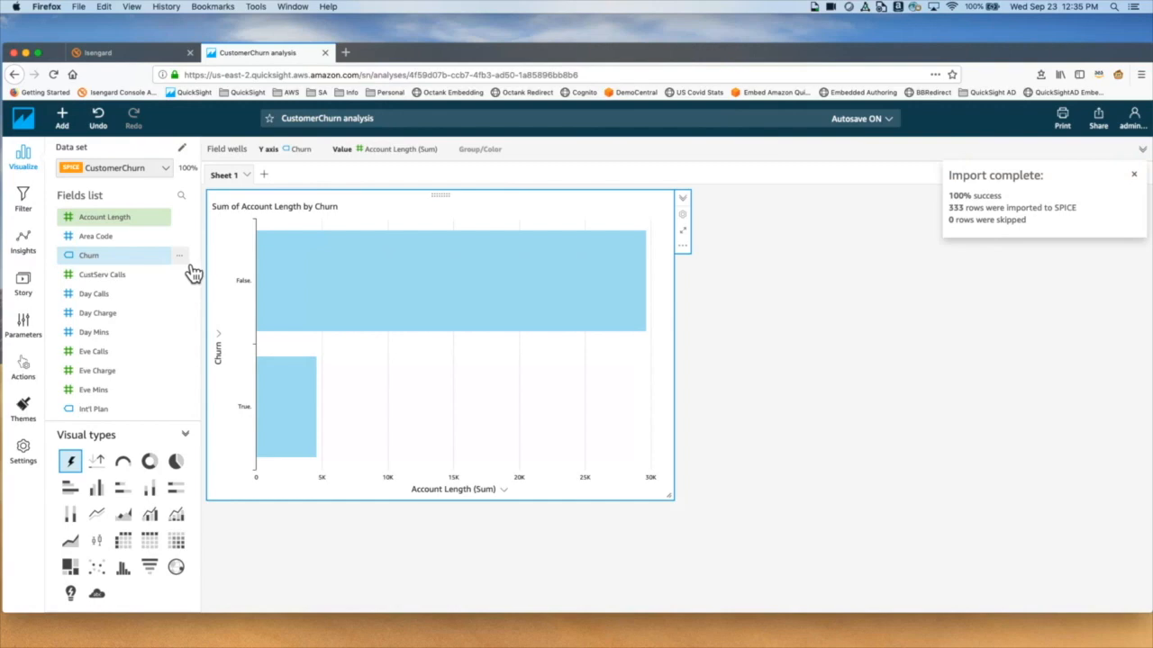
pyautogui.click(191, 269)
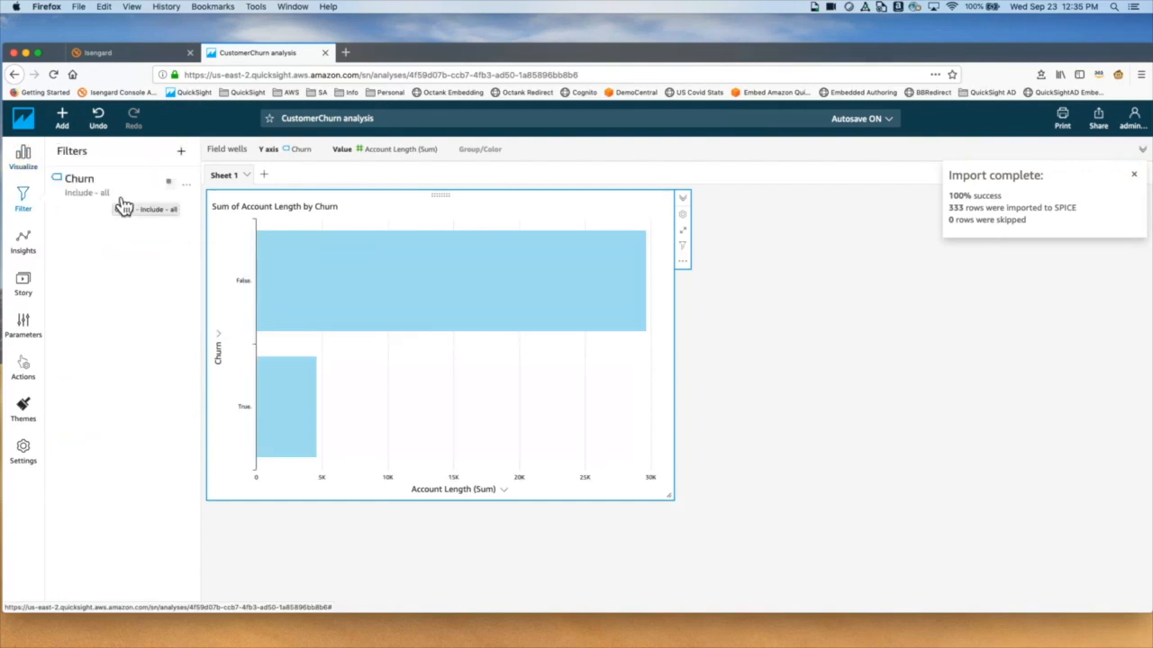
# Step: Add the Churn filter to the sheet as a control, test only True, then include False again
pyautogui.click(194, 187)
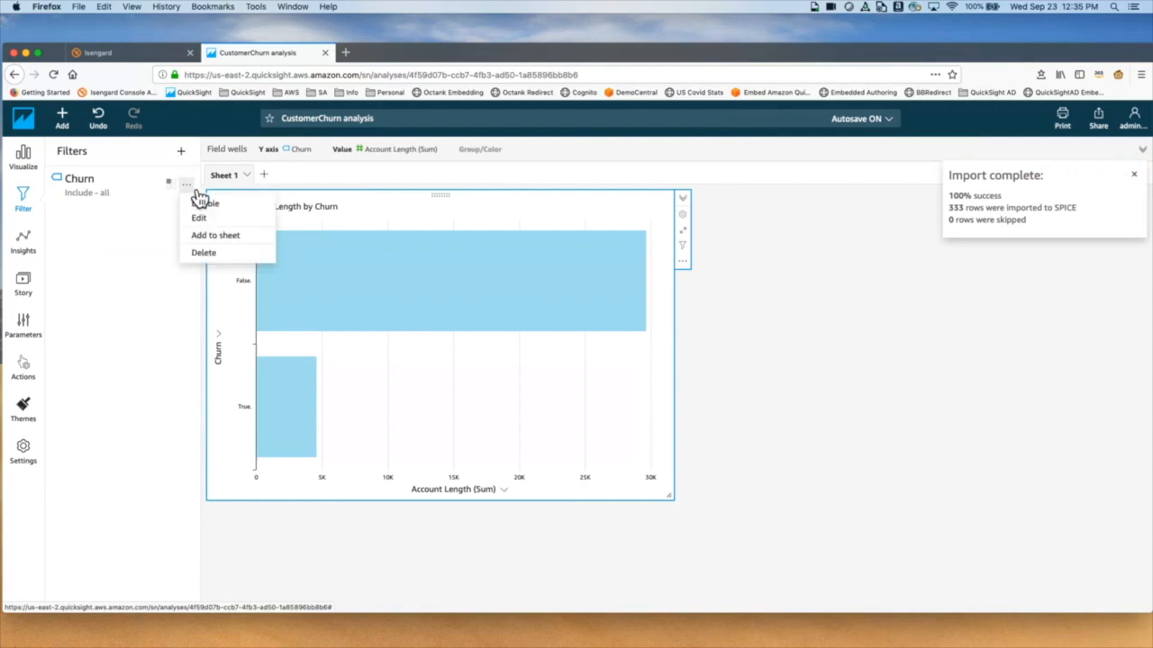
pyautogui.click(216, 235)
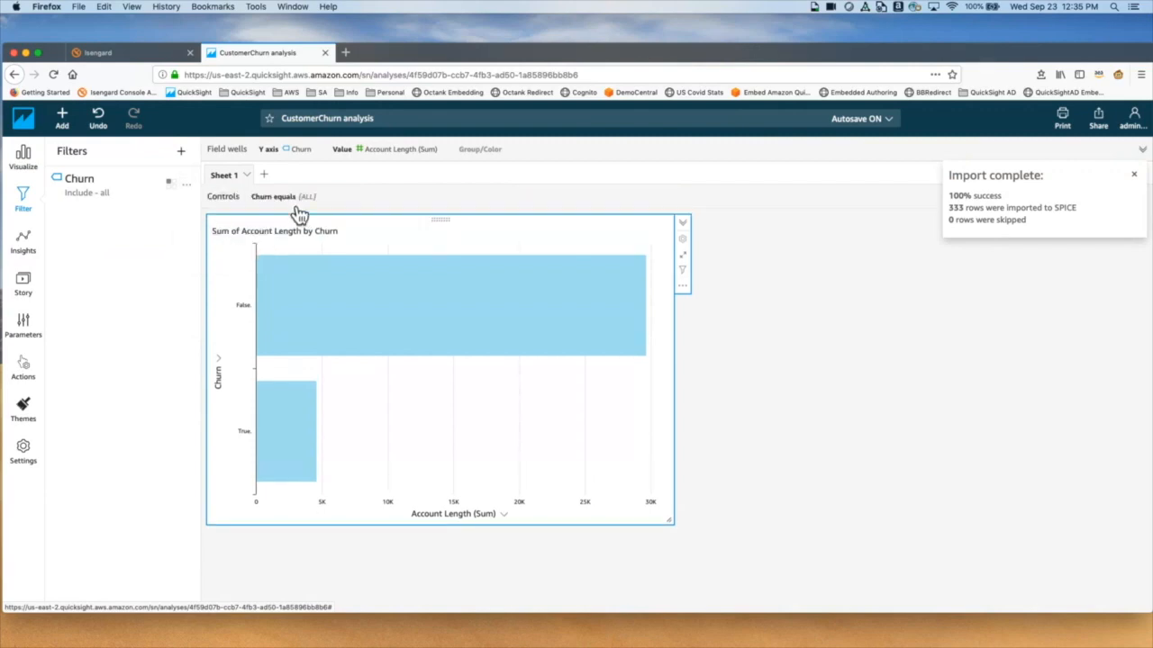
pyautogui.click(302, 209)
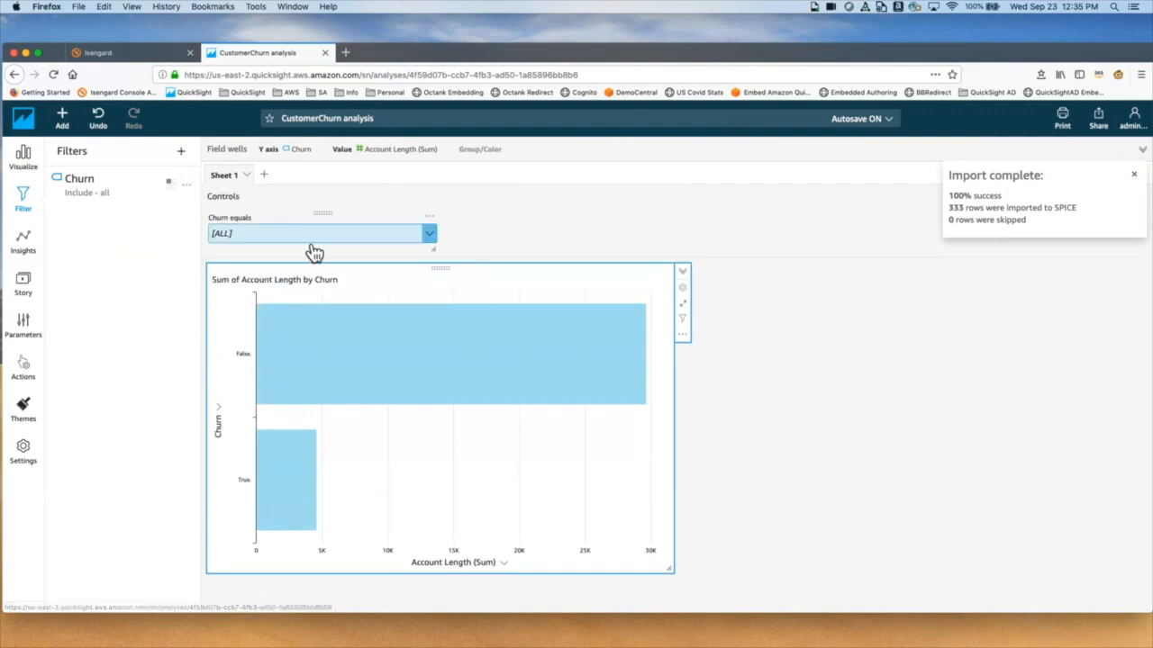
pyautogui.click(310, 236)
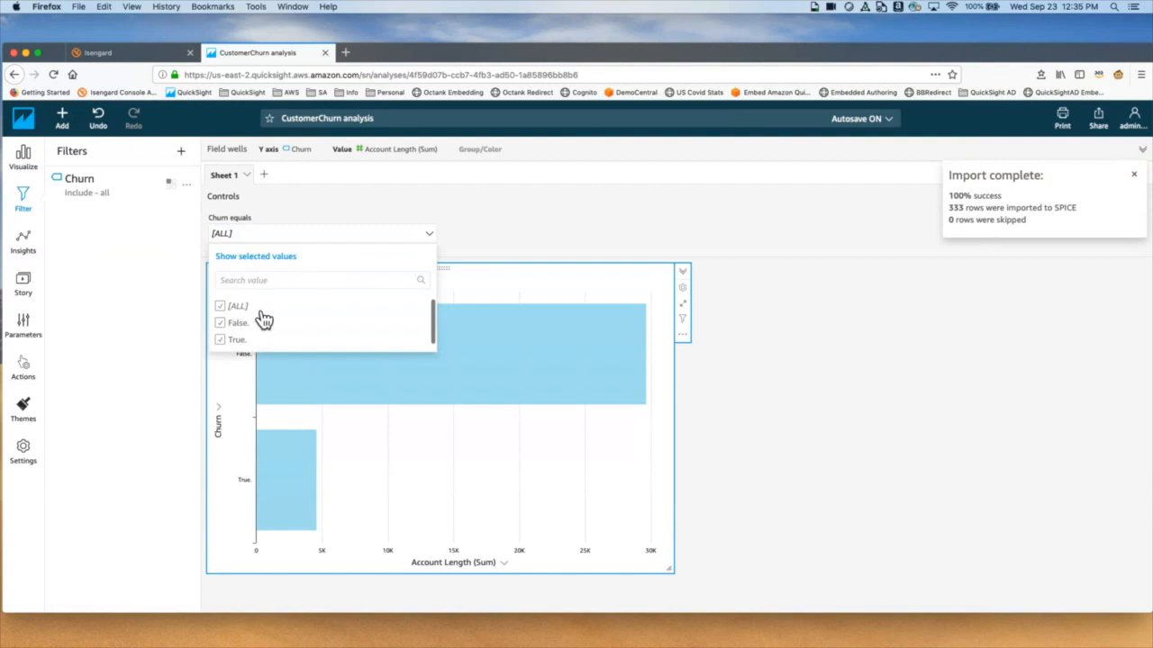
pyautogui.click(249, 378)
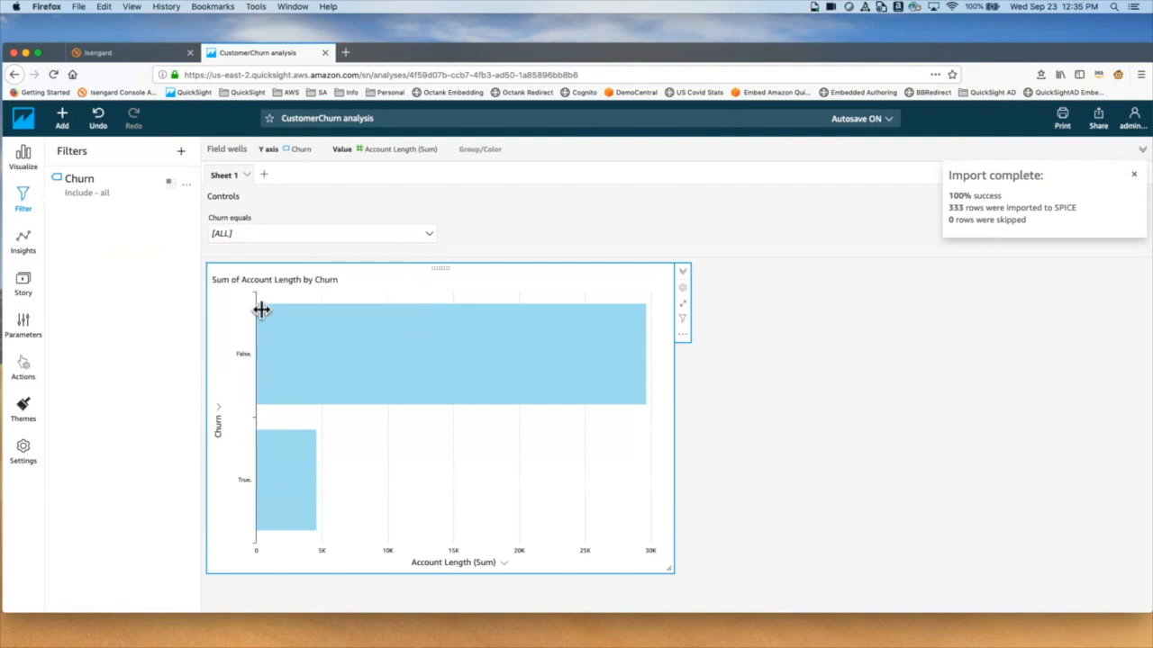
pyautogui.click(260, 236)
pyautogui.click(230, 326)
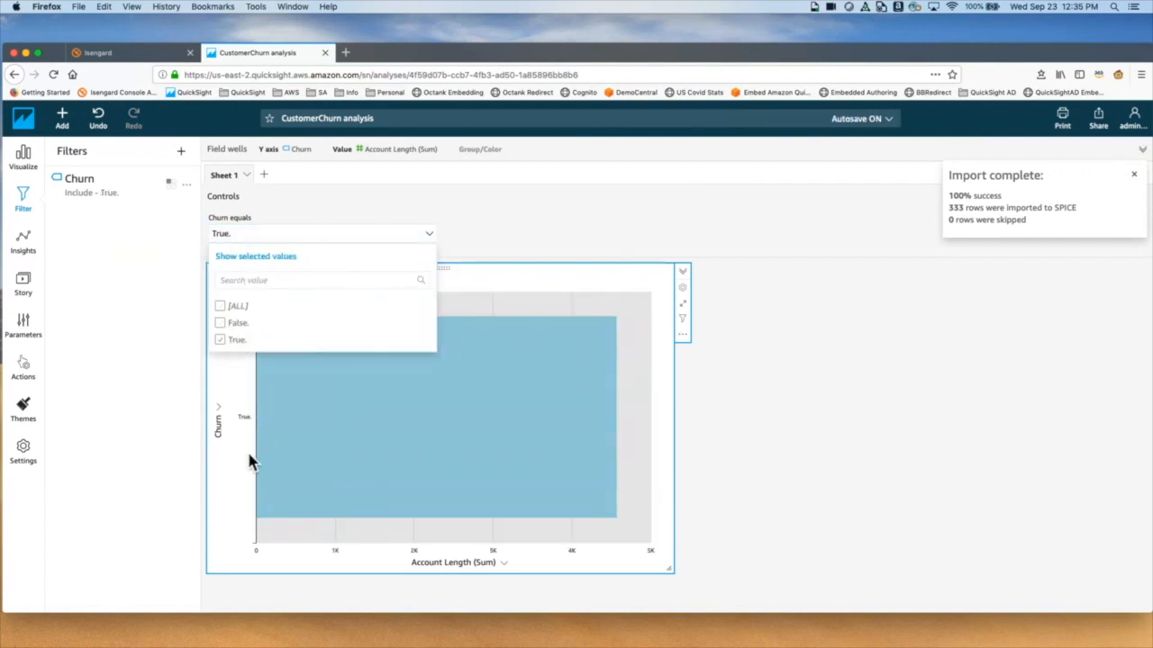
pyautogui.click(232, 326)
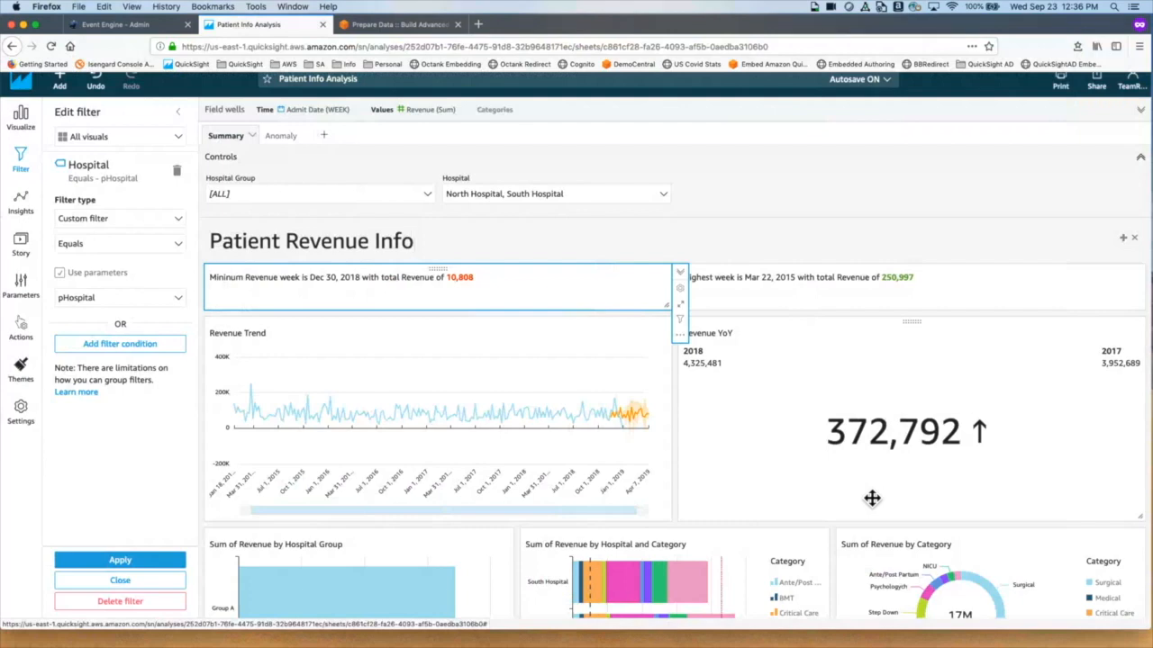
# Step: On the Anomaly sheet, review the Dec 16 2018 insight (20,003 vs expected 6,408) and explore anomalies
pyautogui.click(303, 146)
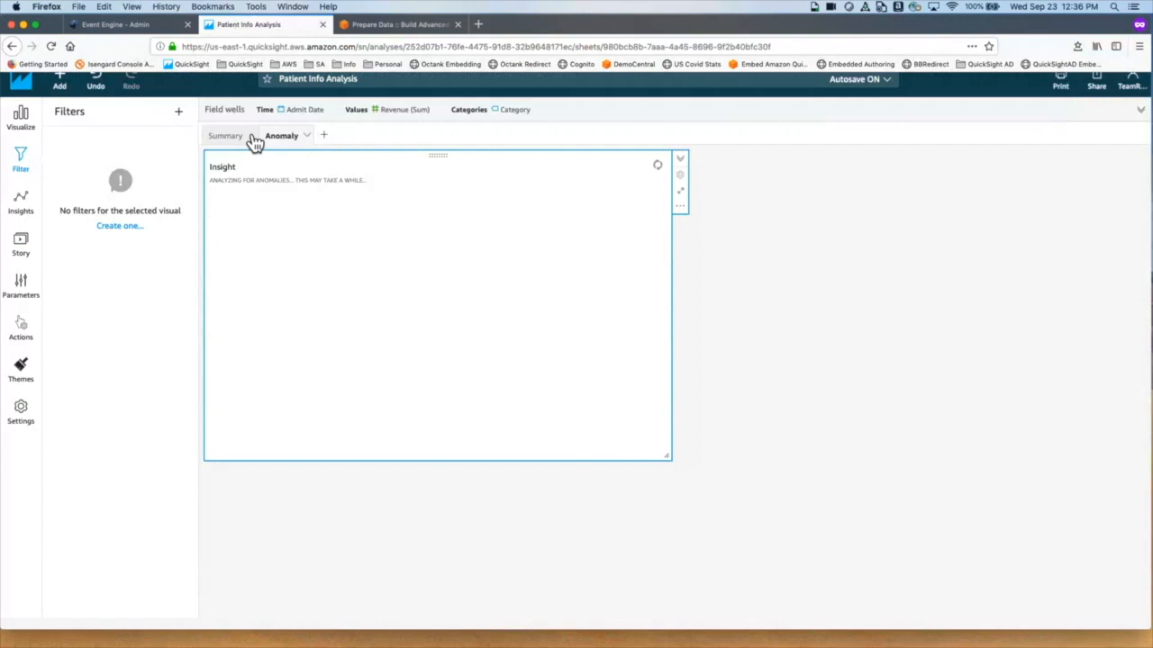
pyautogui.click(51, 46)
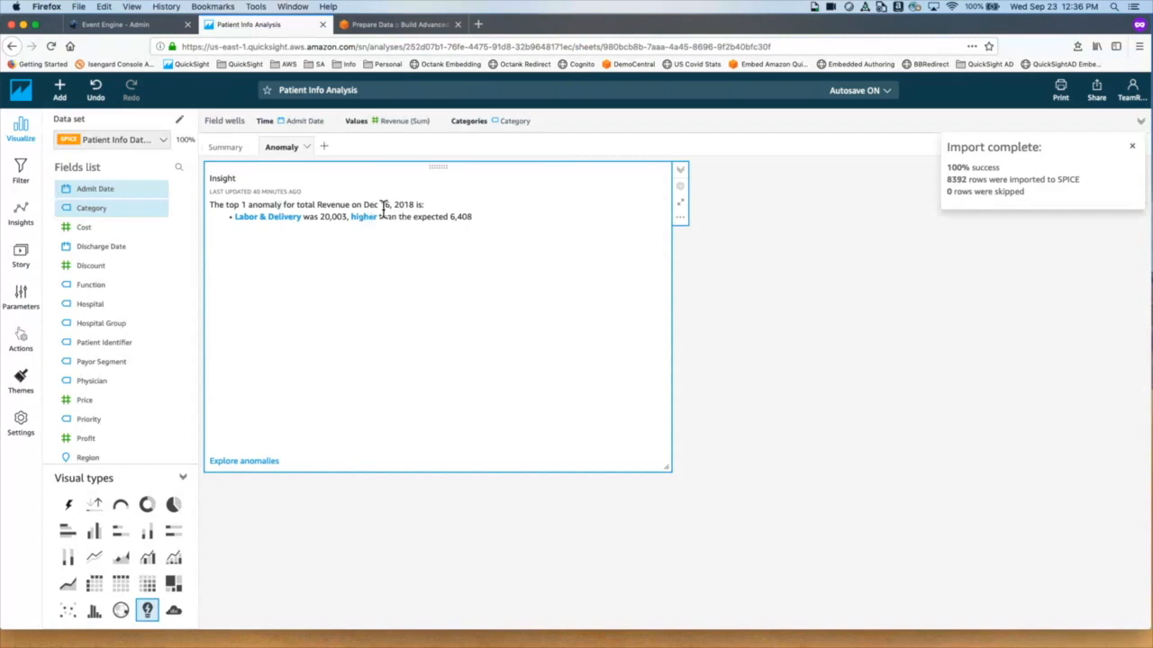
pyautogui.moveTo(380, 206); pyautogui.dragTo(429, 208)
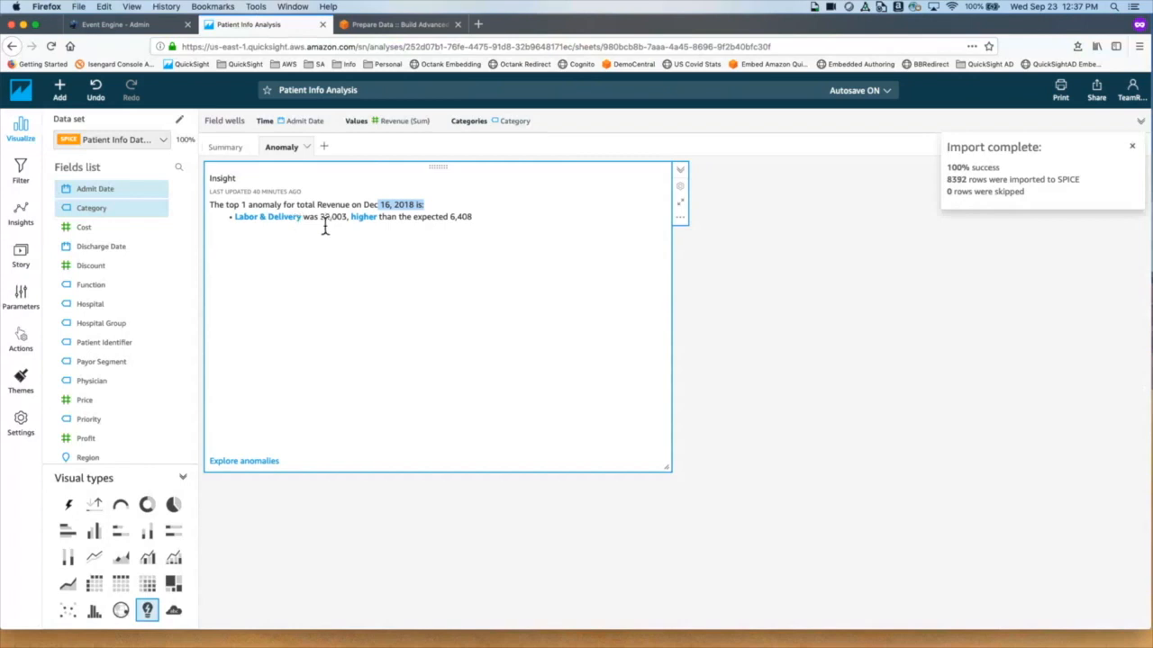
pyautogui.moveTo(322, 225); pyautogui.dragTo(348, 227)
pyautogui.moveTo(450, 222); pyautogui.dragTo(502, 221)
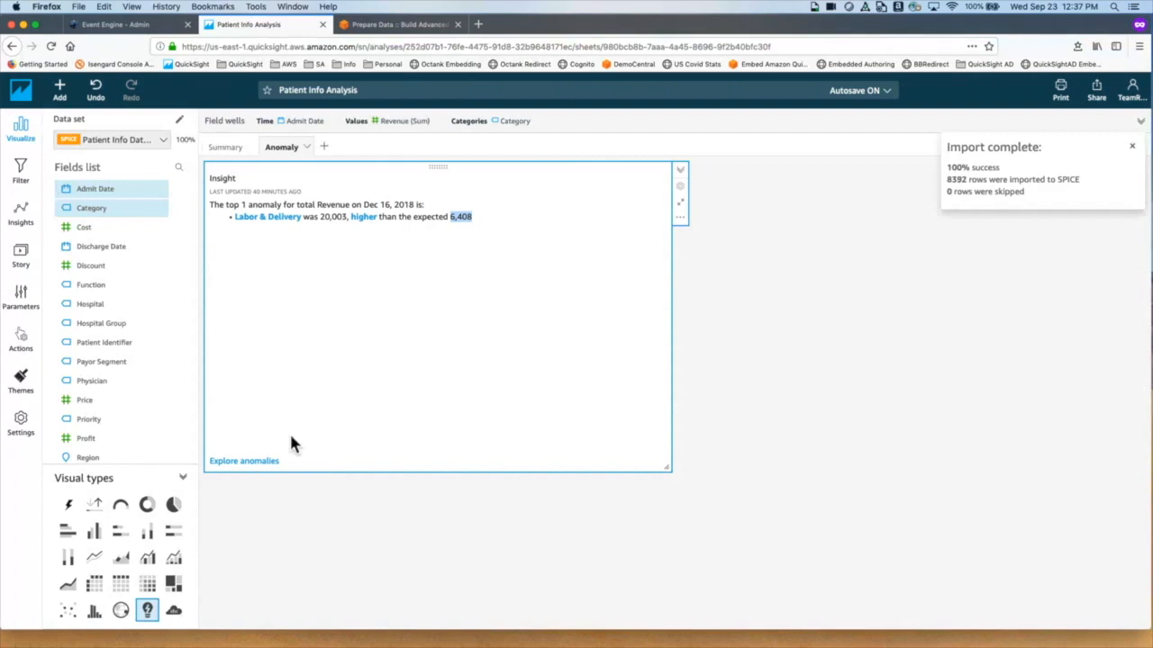
pyautogui.click(271, 465)
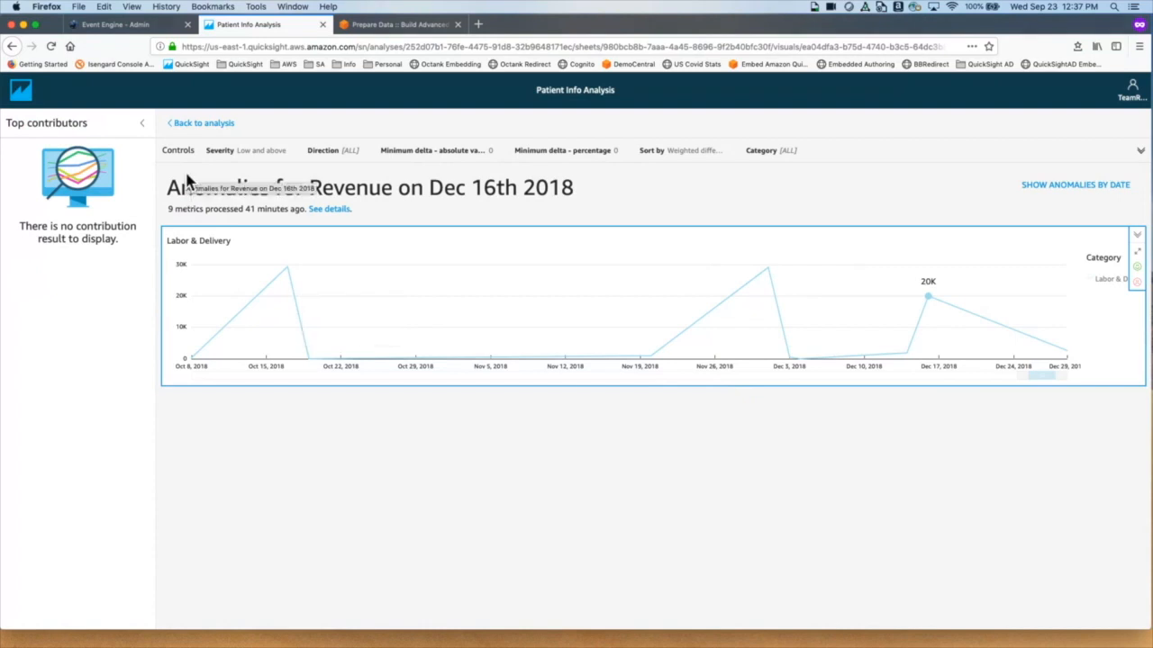
# Step: Run a top contributors analysis using only Hospital Group, which finds no contributions
pyautogui.click(151, 126)
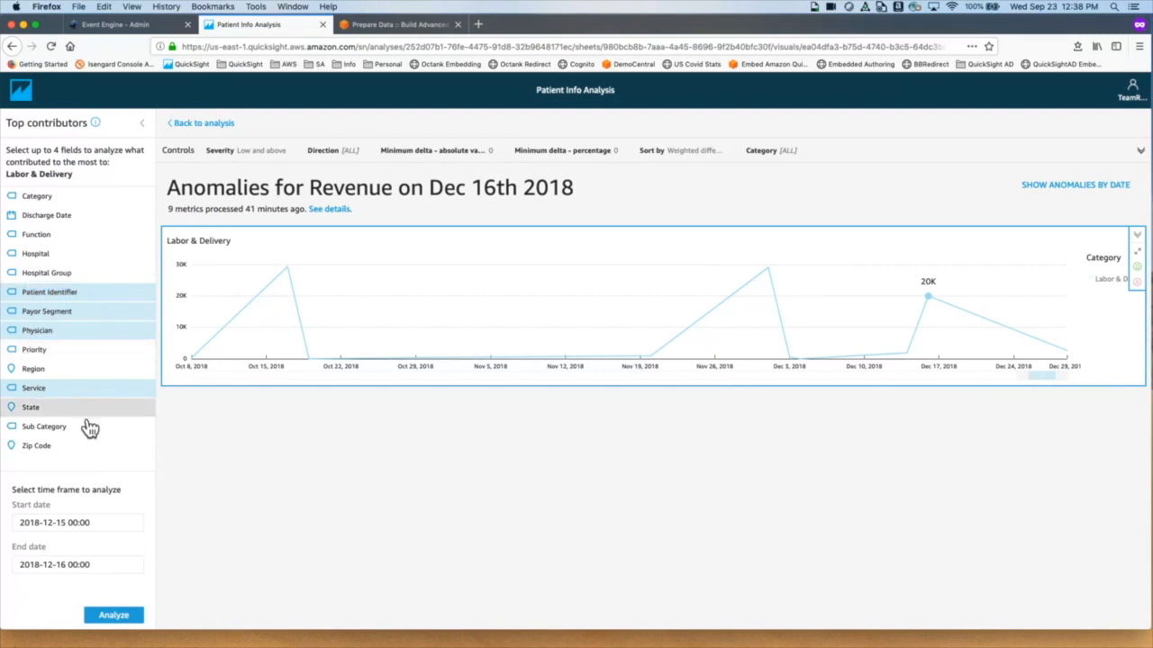
pyautogui.click(98, 389)
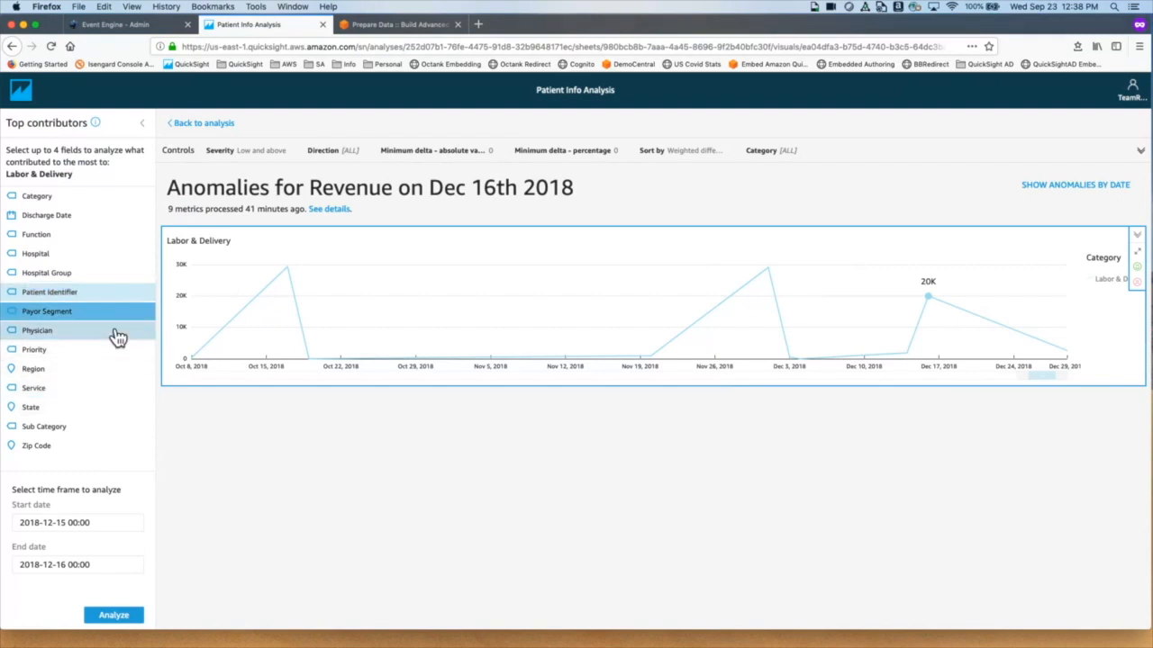
pyautogui.click(115, 333)
pyautogui.click(118, 317)
pyautogui.click(131, 297)
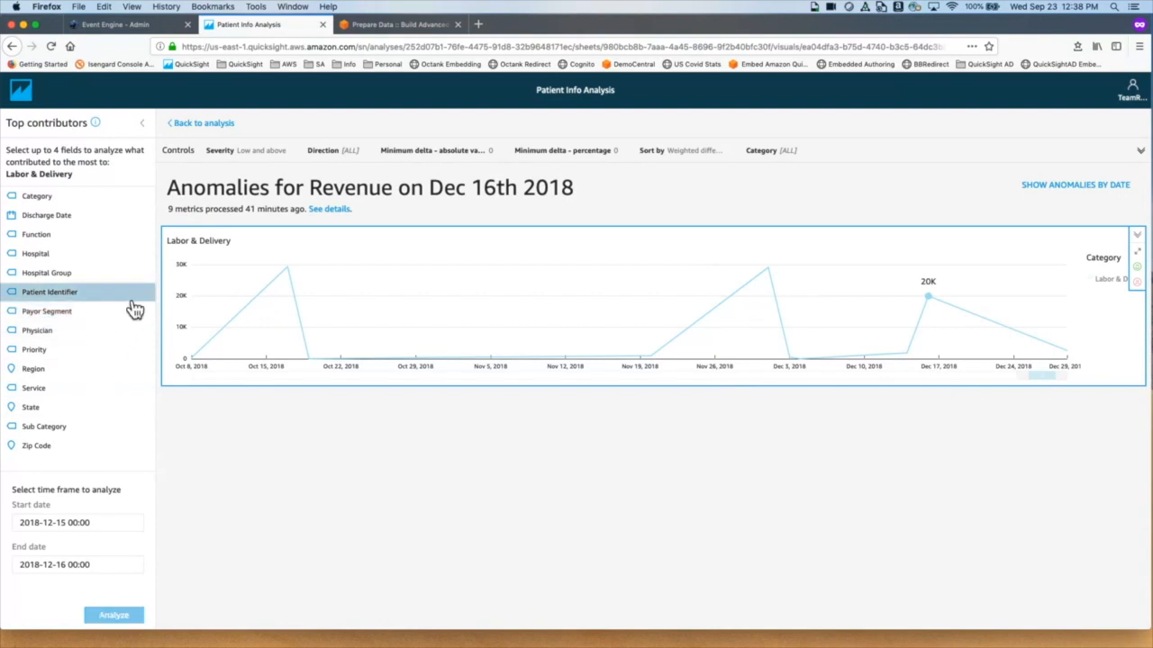
pyautogui.click(70, 280)
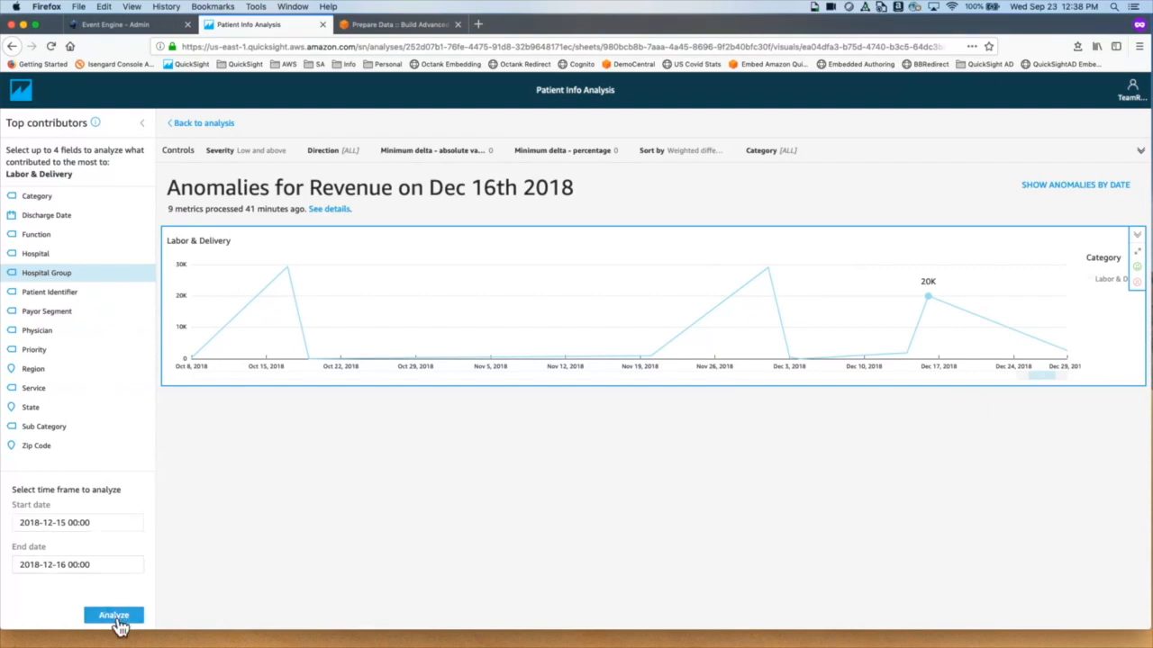
pyautogui.click(114, 616)
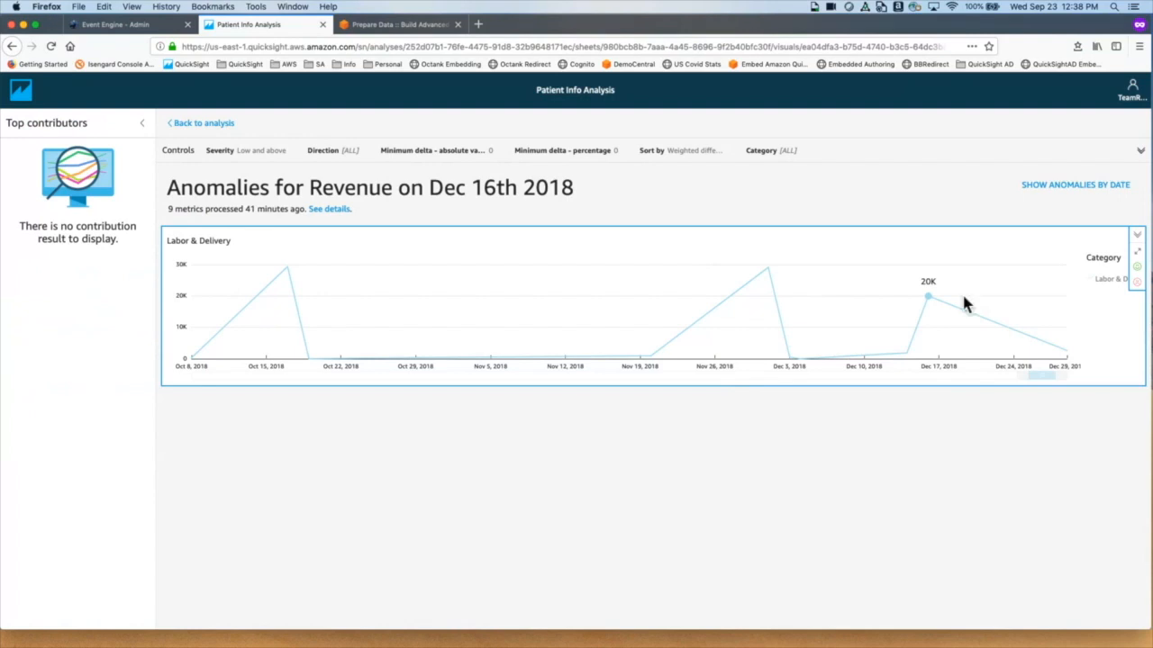
pyautogui.moveTo(1011, 303)
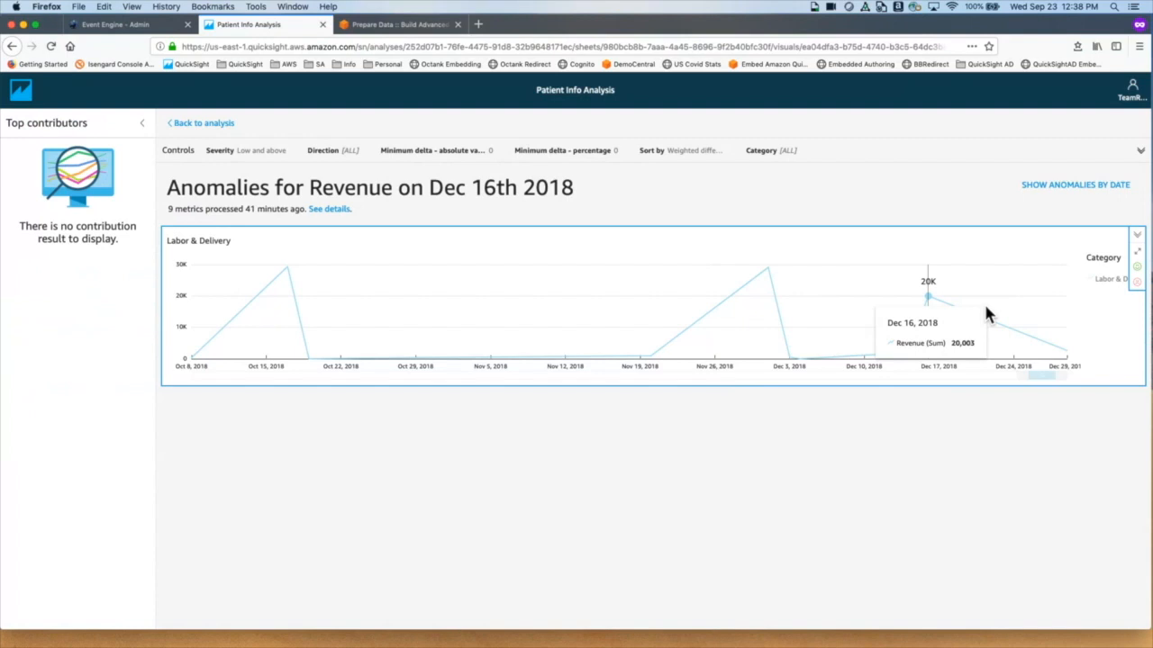
# Step: Return to the analysis editor and show the Summary sheet
pyautogui.click(213, 124)
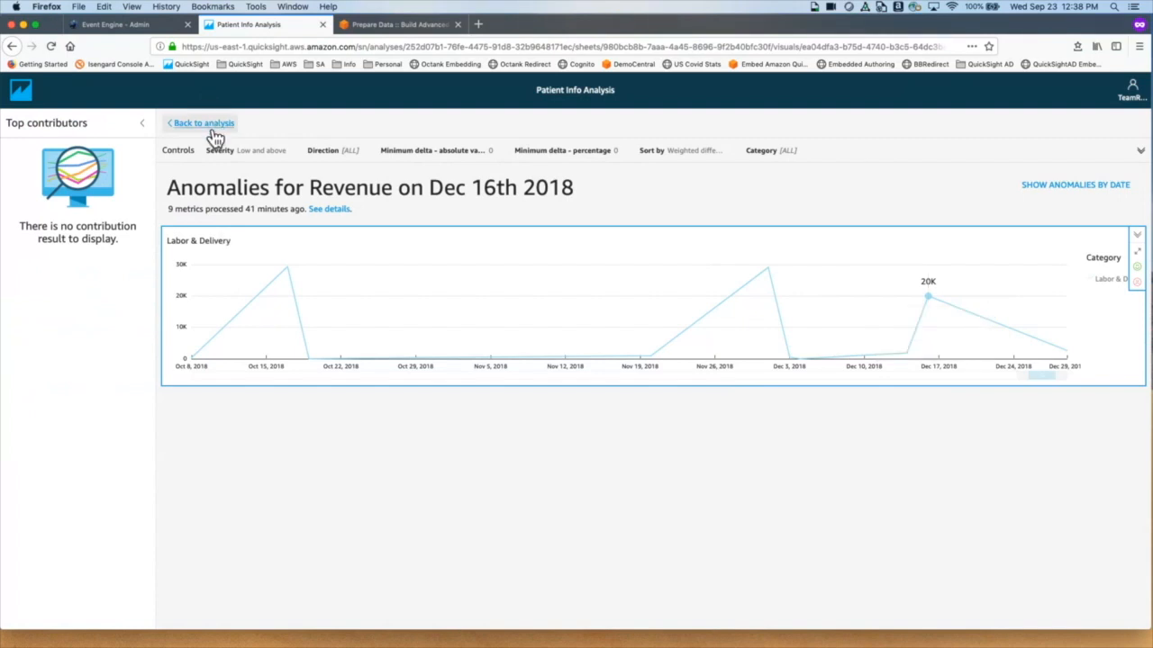
pyautogui.click(212, 130)
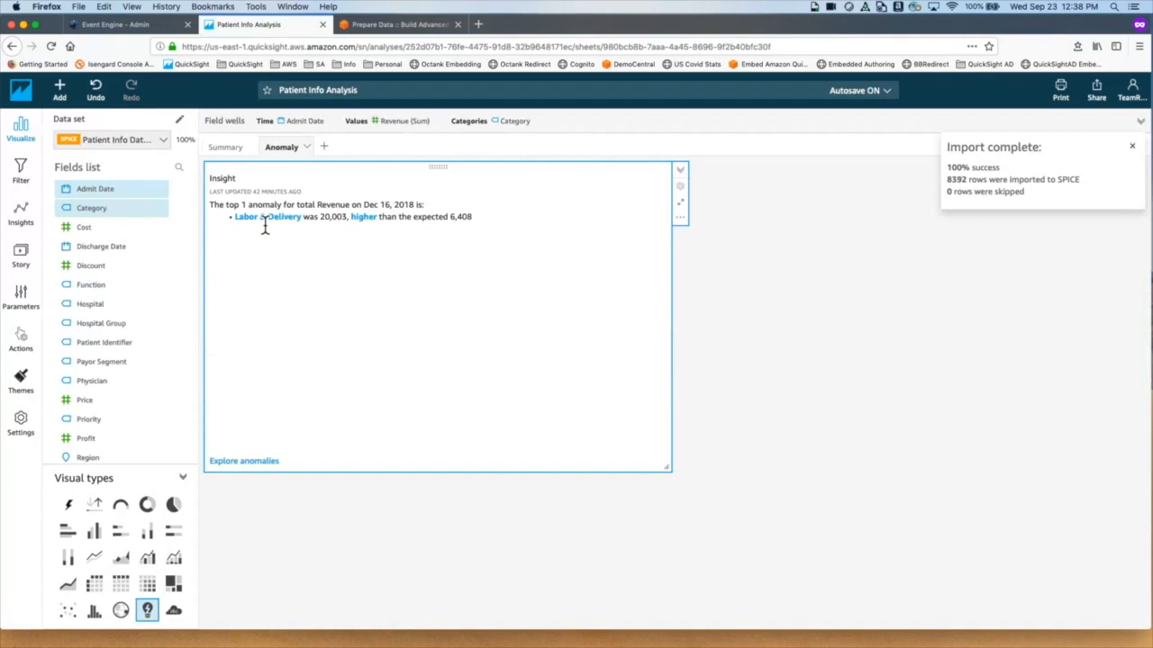
pyautogui.click(244, 154)
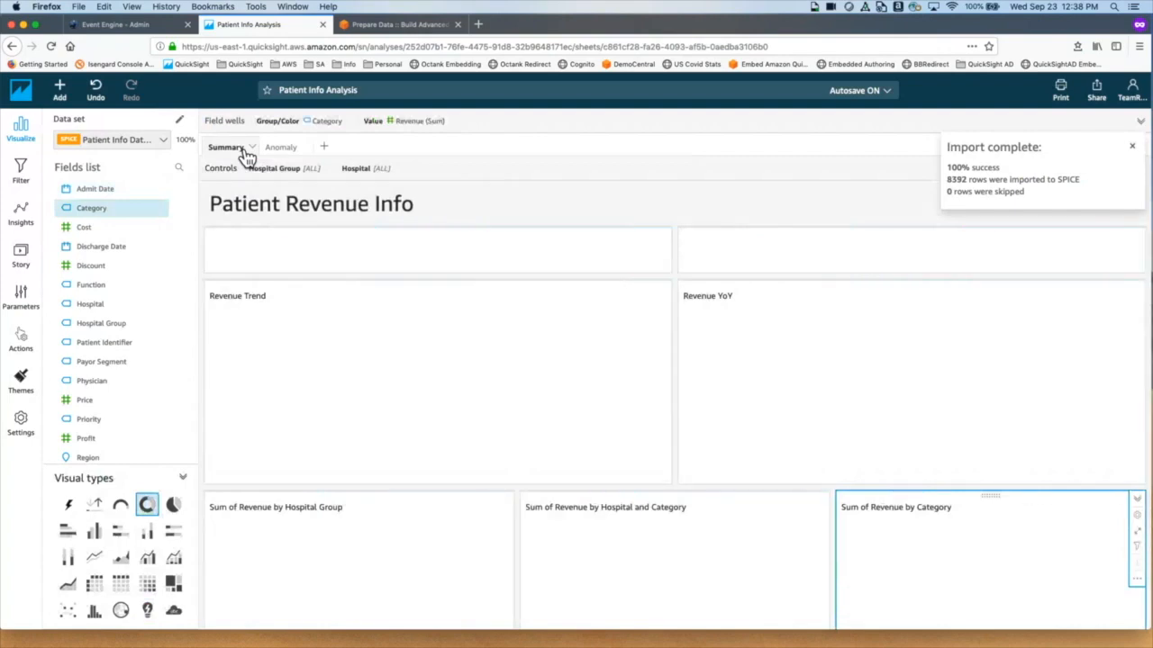